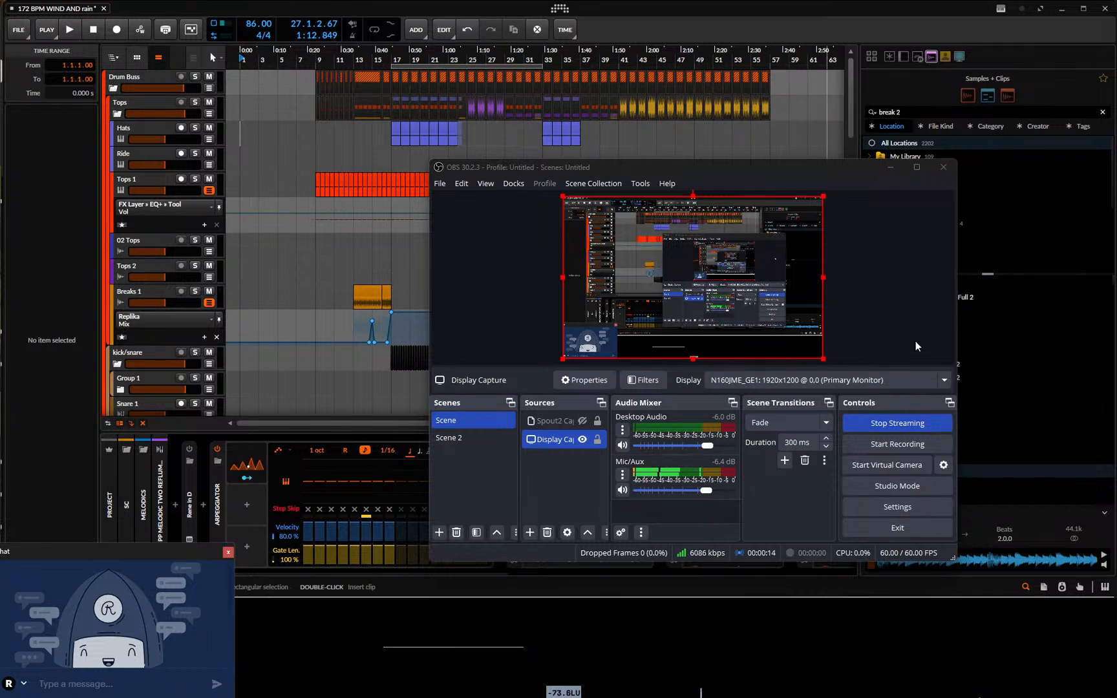
# - Check the Restream channels' status in OBS, close that dock, and return to the Bitwig Studio arrangement
pyautogui.click(843, 15)
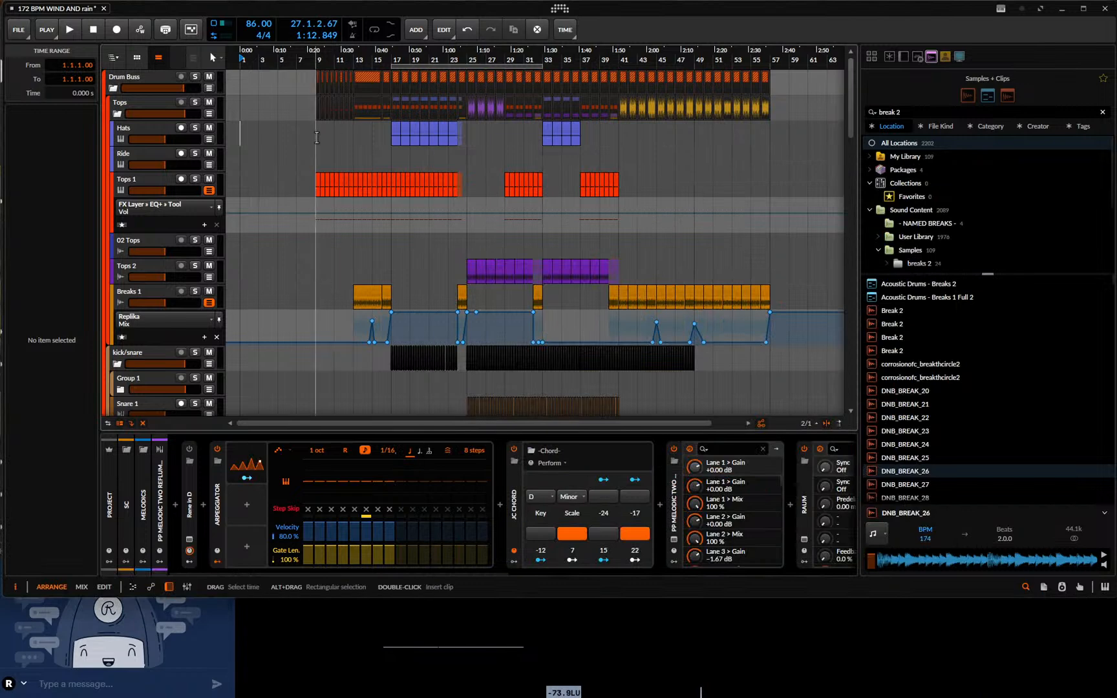
pyautogui.click(183, 632)
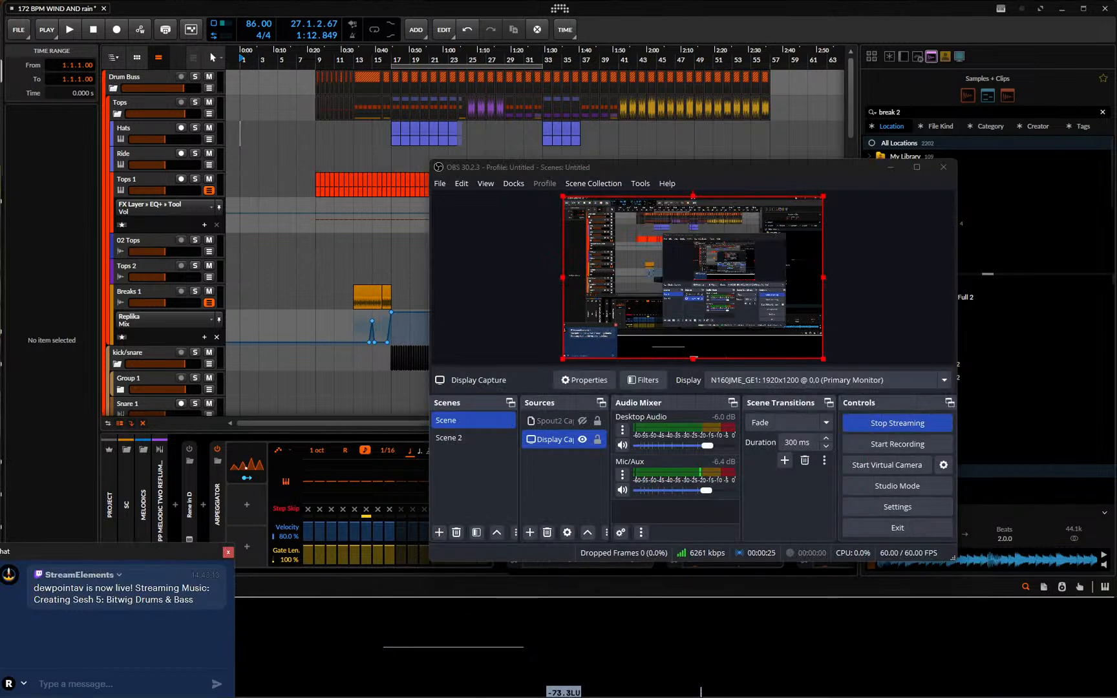
pyautogui.moveTo(411, 689)
pyautogui.moveTo(444, 687)
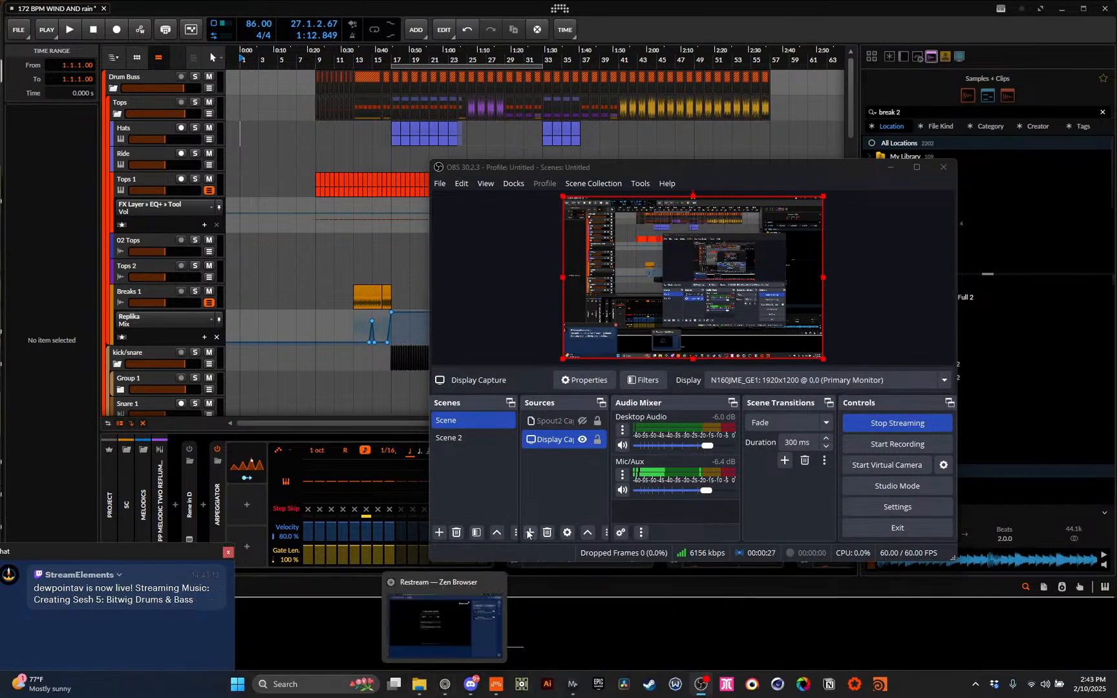
pyautogui.click(514, 184)
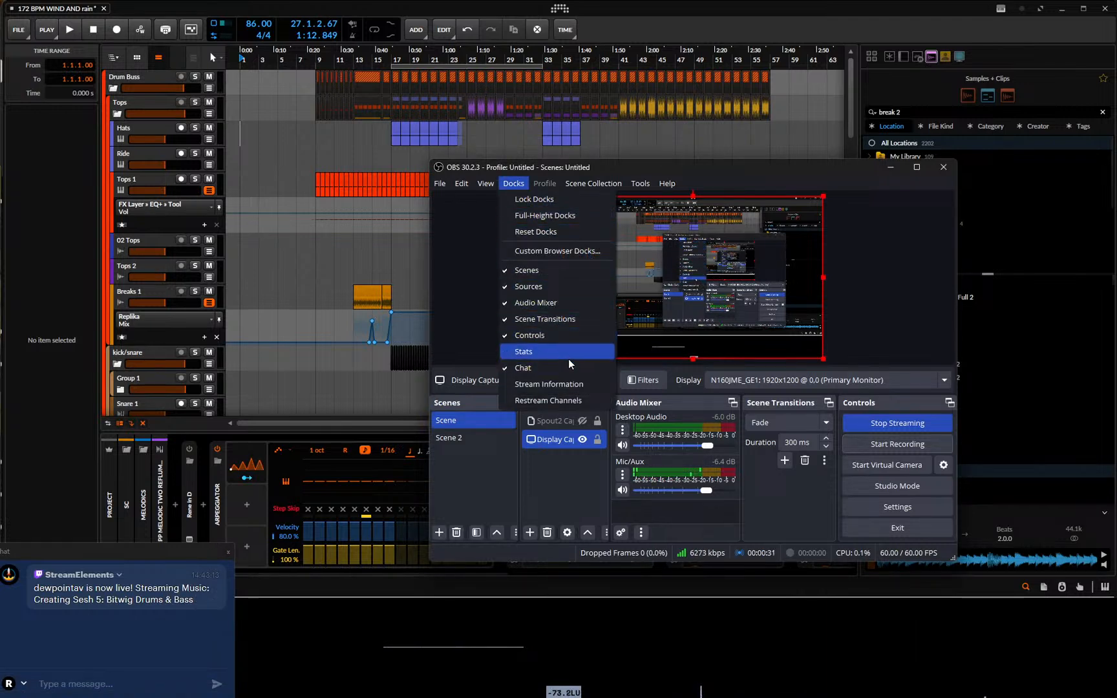
pyautogui.click(569, 400)
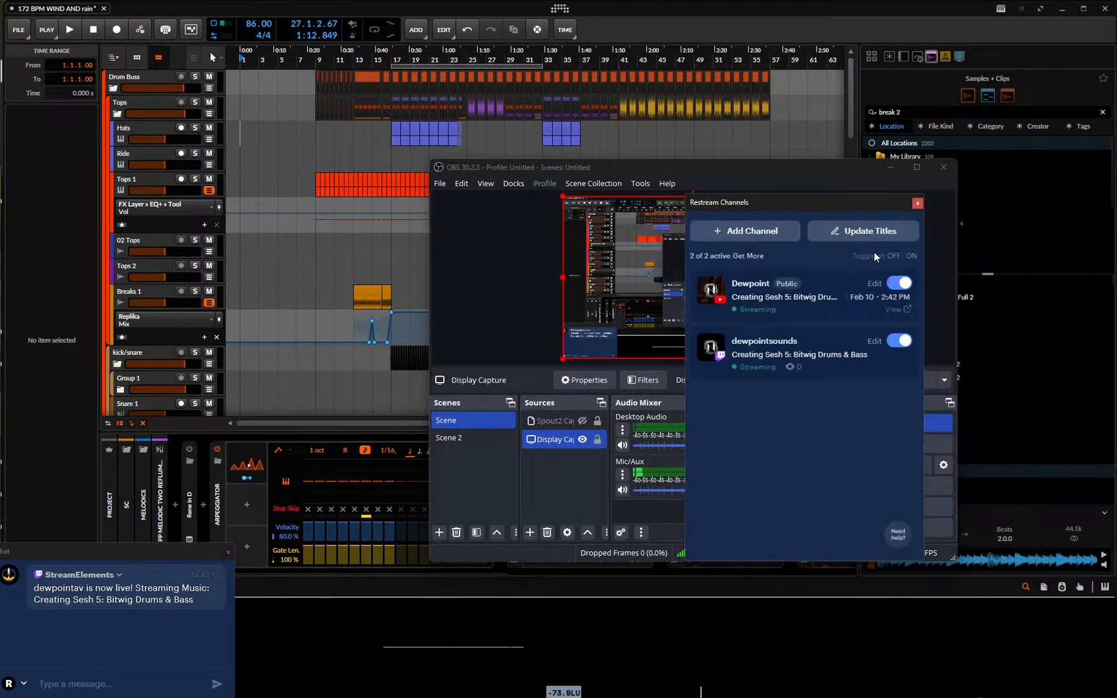
pyautogui.click(917, 204)
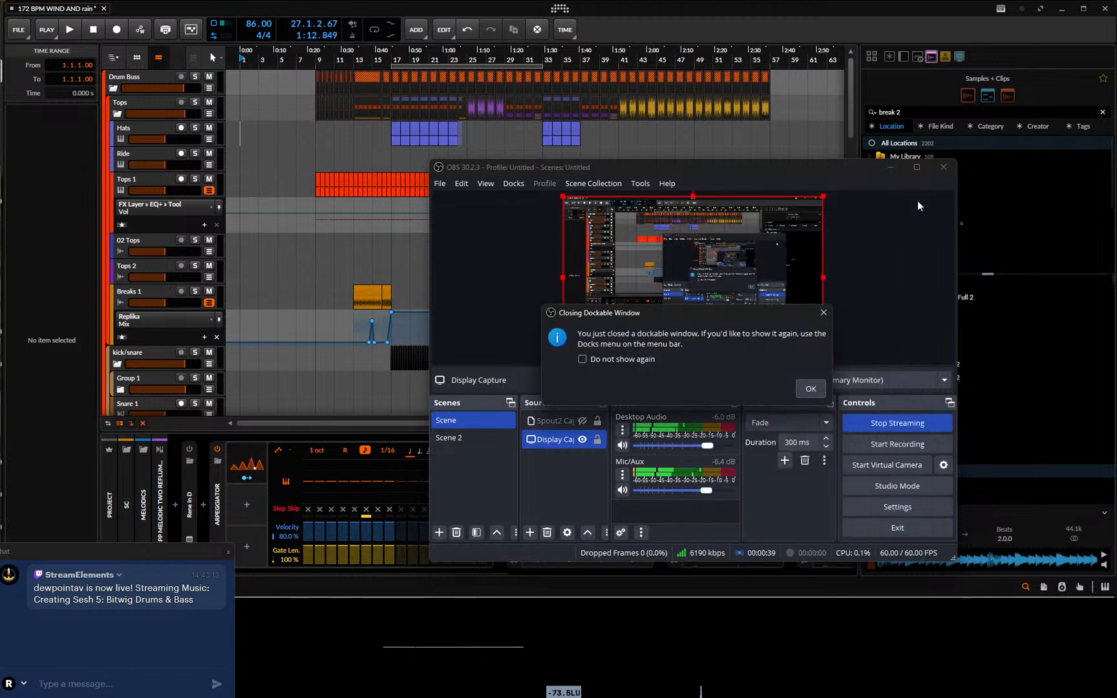
pyautogui.click(807, 392)
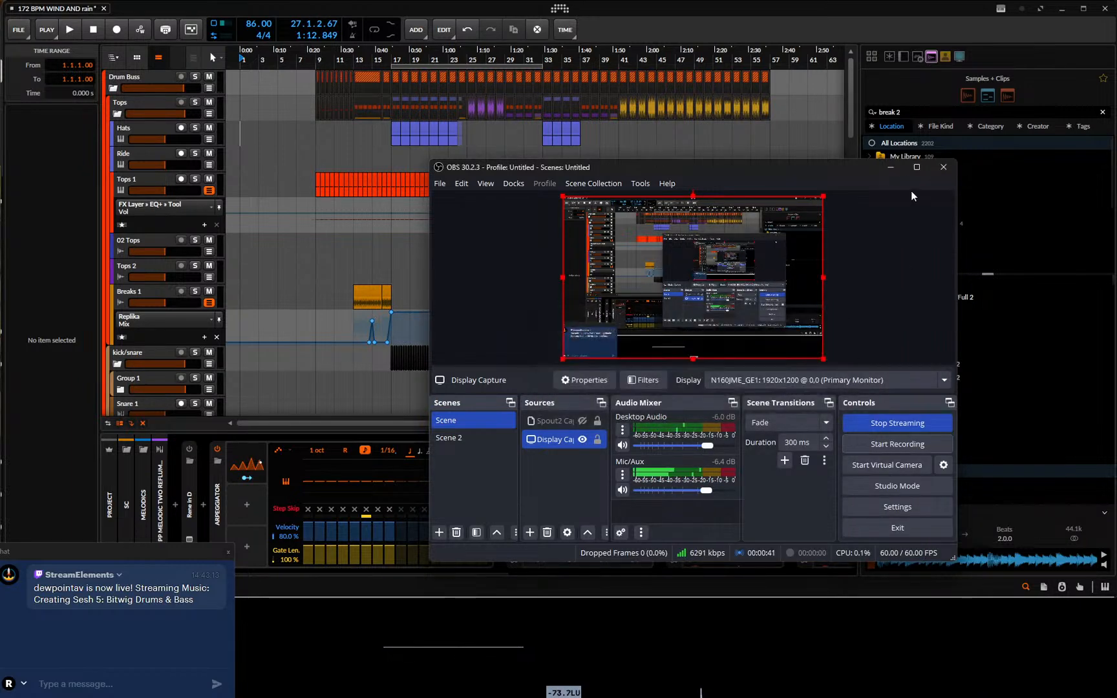
pyautogui.click(853, 18)
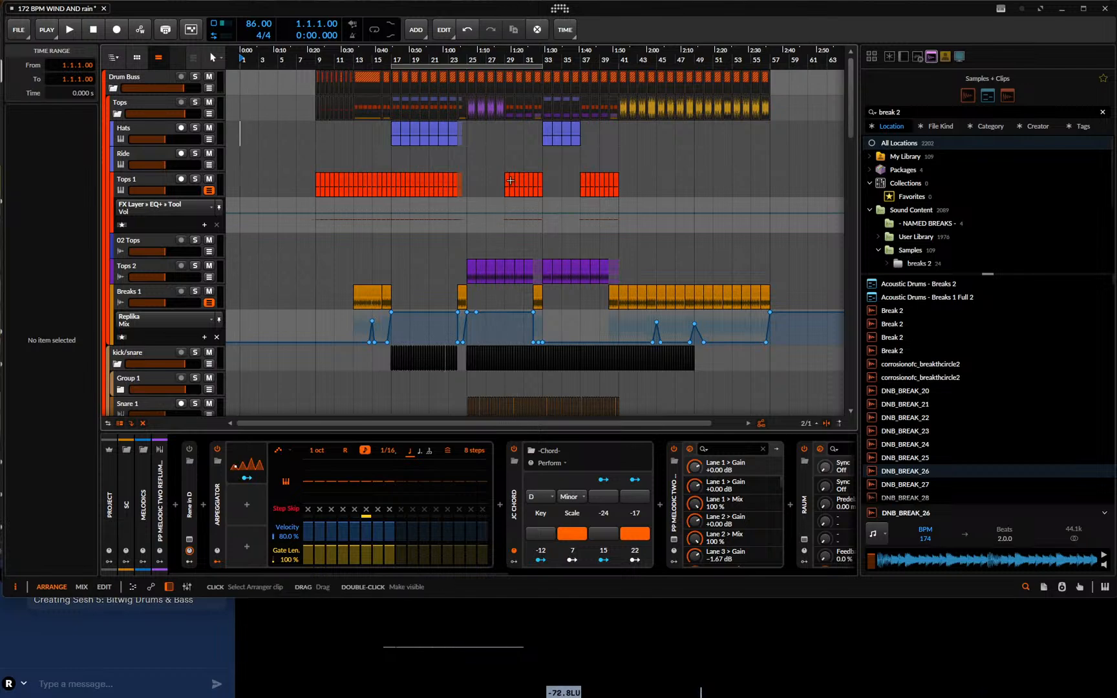
# - Look over the arrangement's tracks from the drums to the FX and melodics, and play it from bar 1
pyautogui.scroll(-10, 520, 181)
pyautogui.scroll(-5, 527, 178)
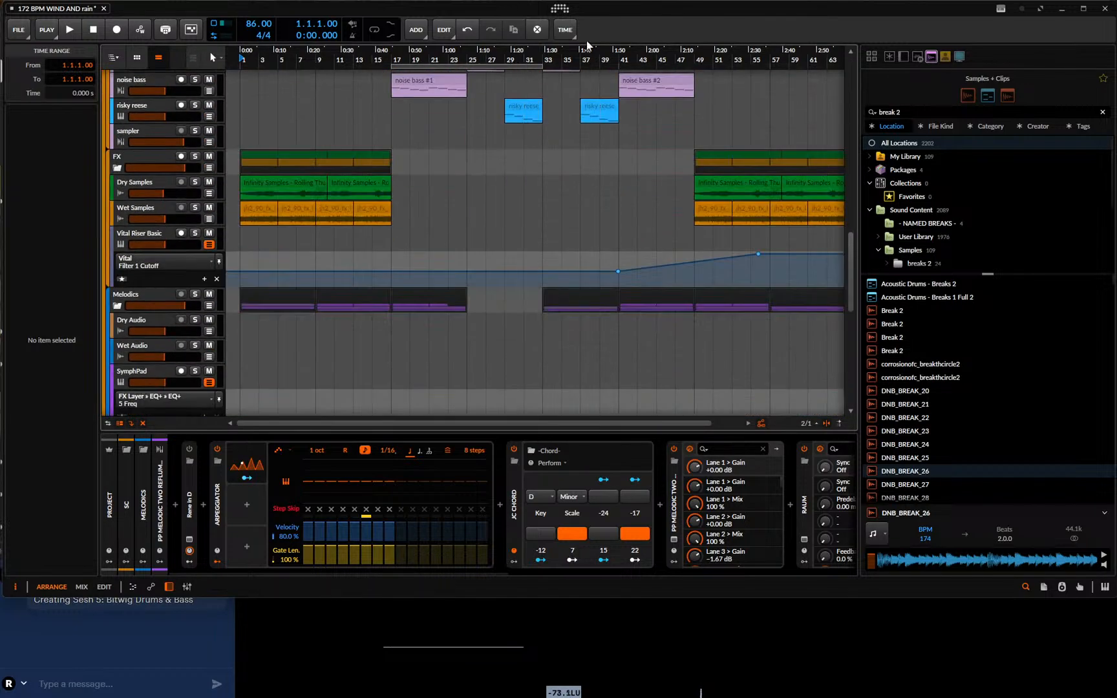
pyautogui.scroll(-2, 589, 56)
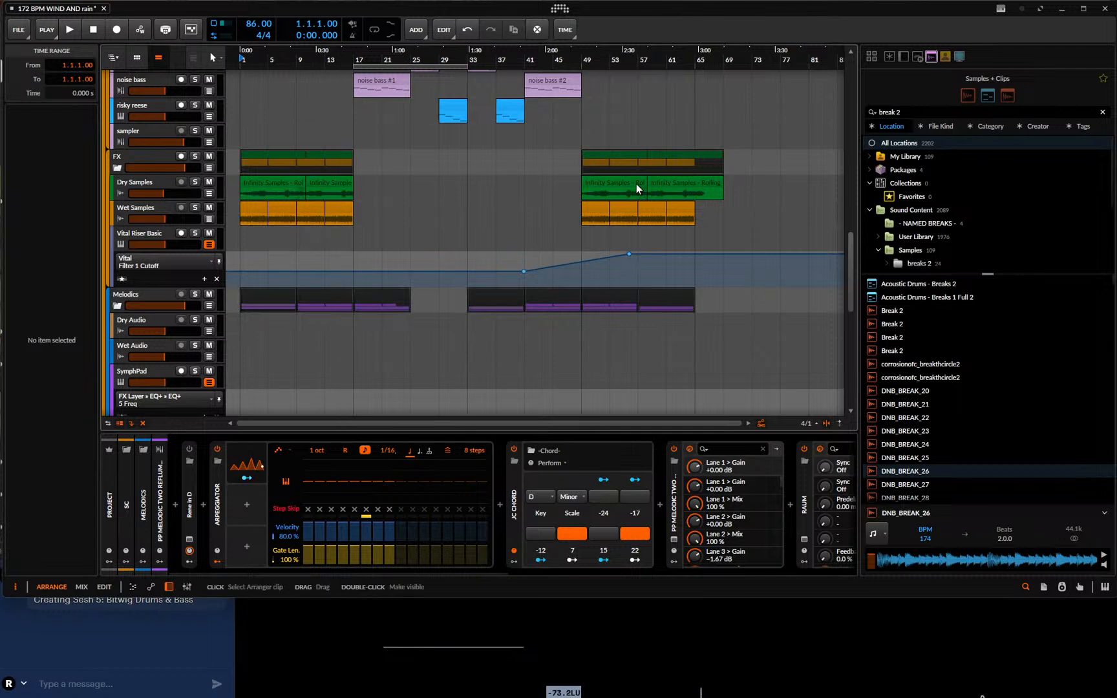
pyautogui.scroll(-10, 627, 213)
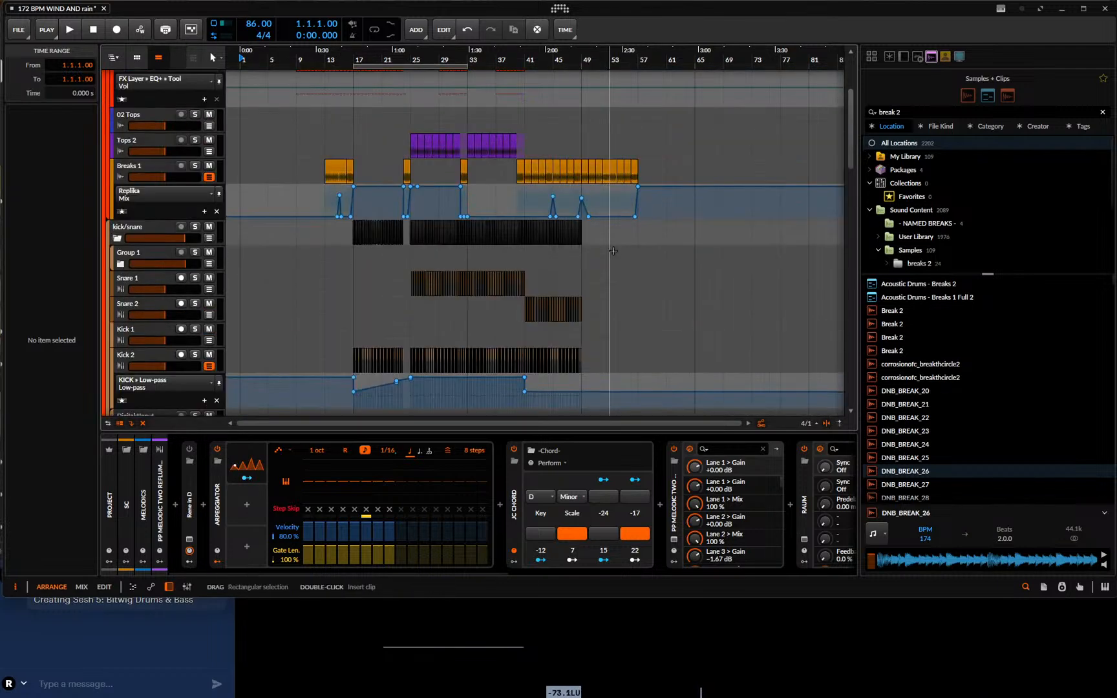
pyautogui.scroll(3, 614, 254)
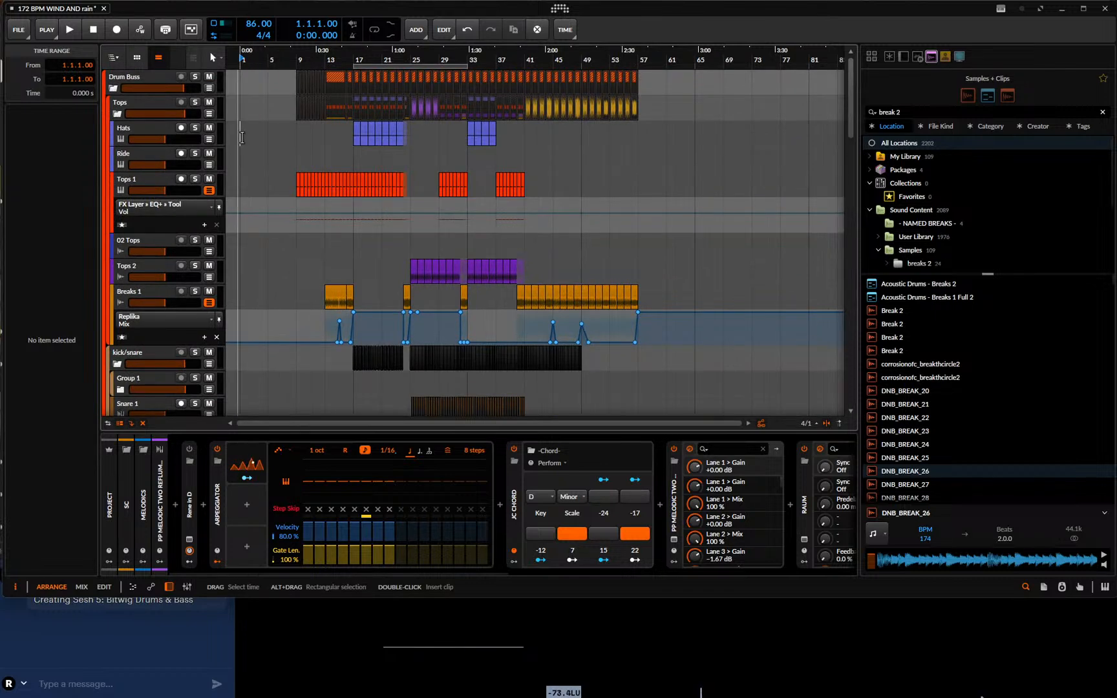
pyautogui.press('space')
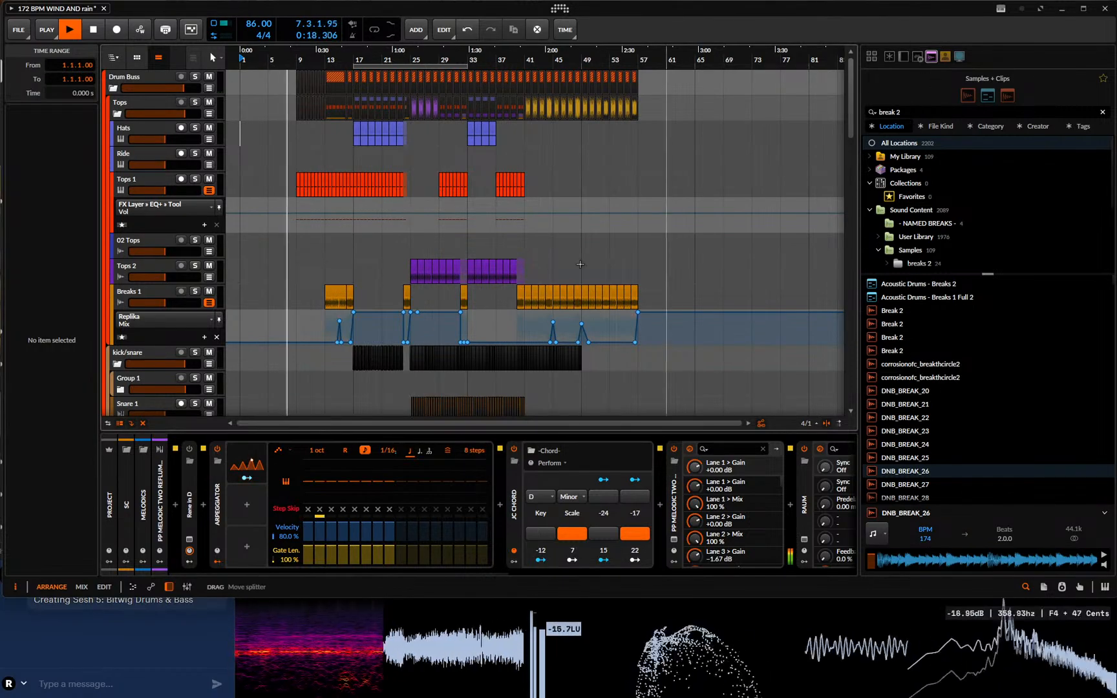
# - Collapse the FX group track during playback, leaving its automation lanes hidden
pyautogui.scroll(-6, 506, 267)
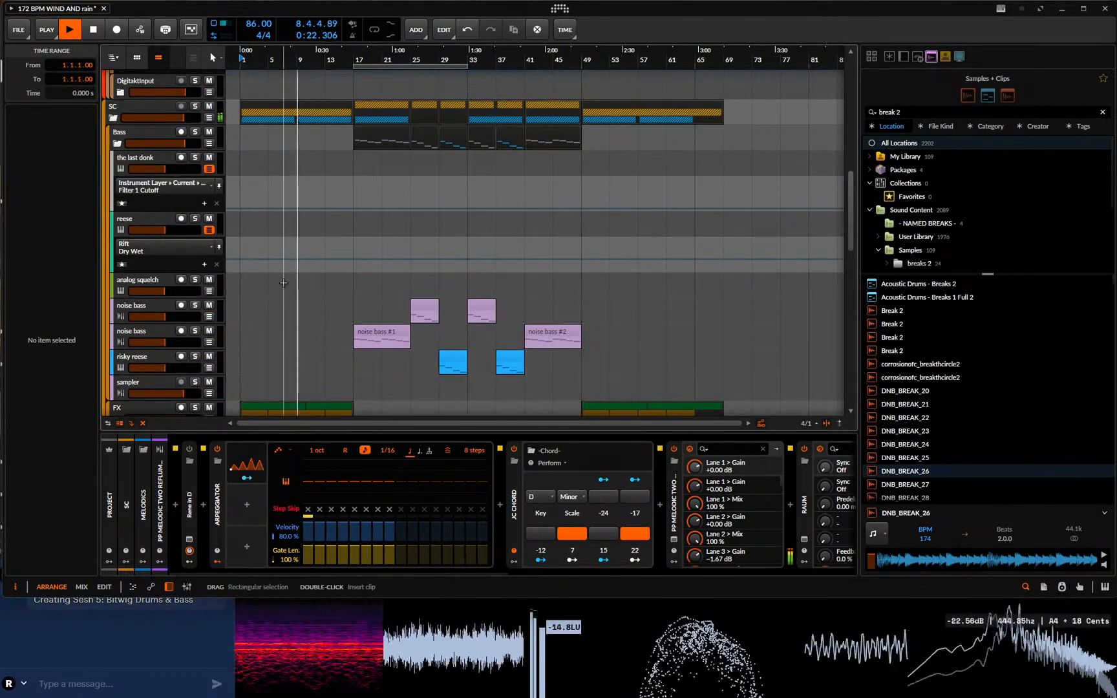
pyautogui.scroll(-2, 283, 283)
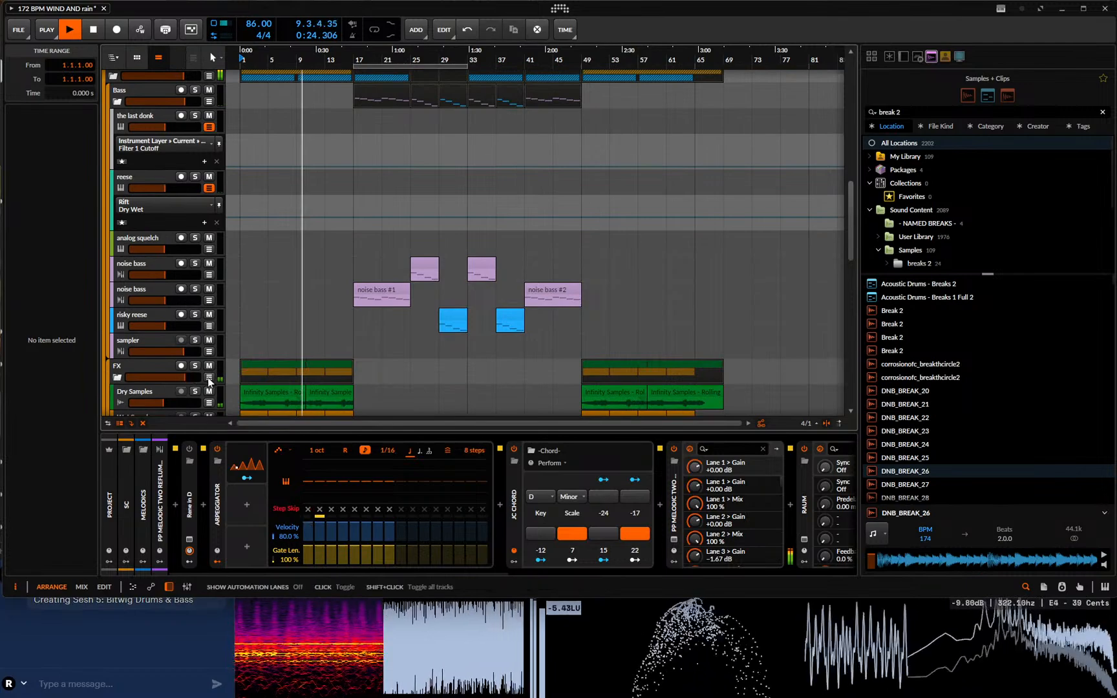
pyautogui.click(209, 379)
pyautogui.scroll(-6, 342, 309)
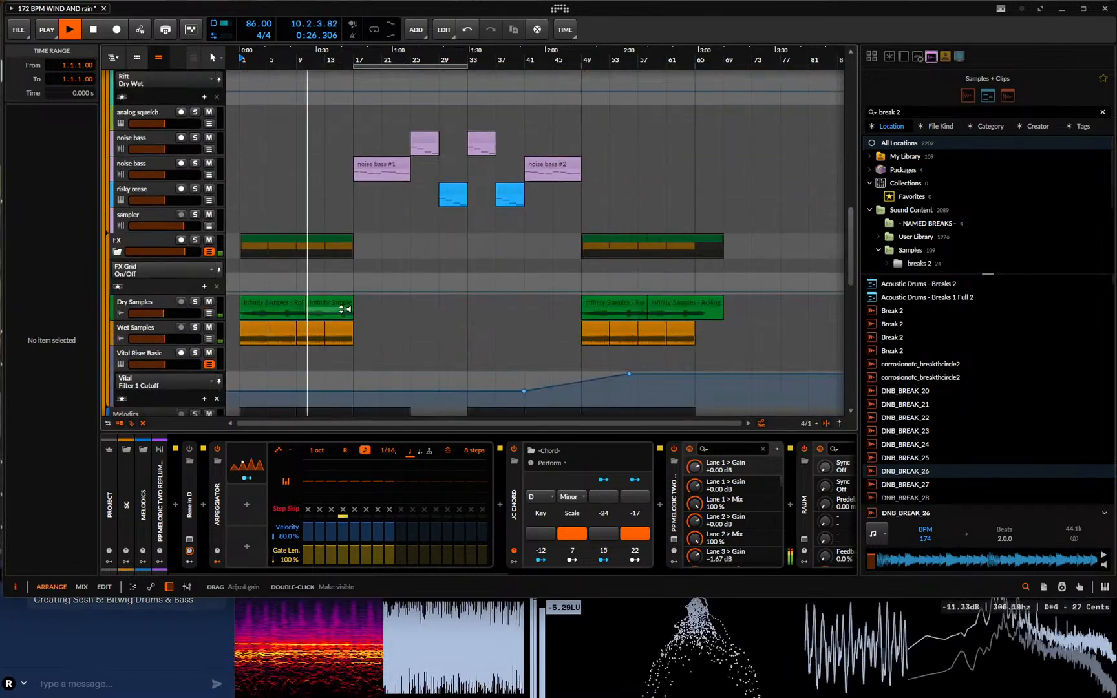
pyautogui.click(208, 252)
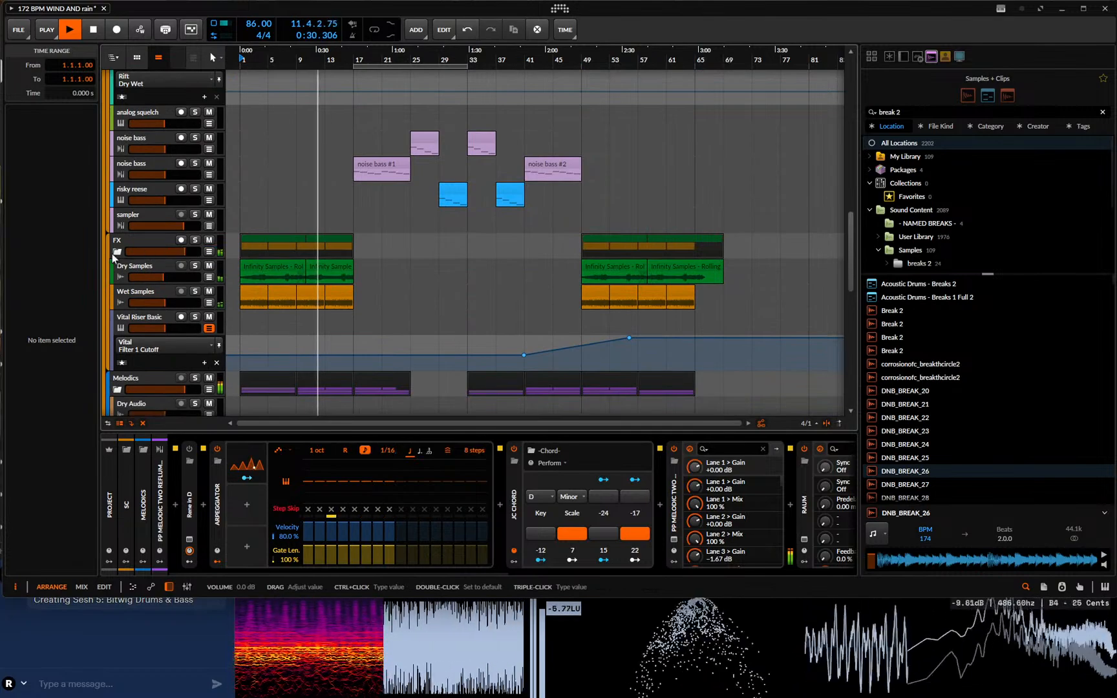
pyautogui.click(116, 252)
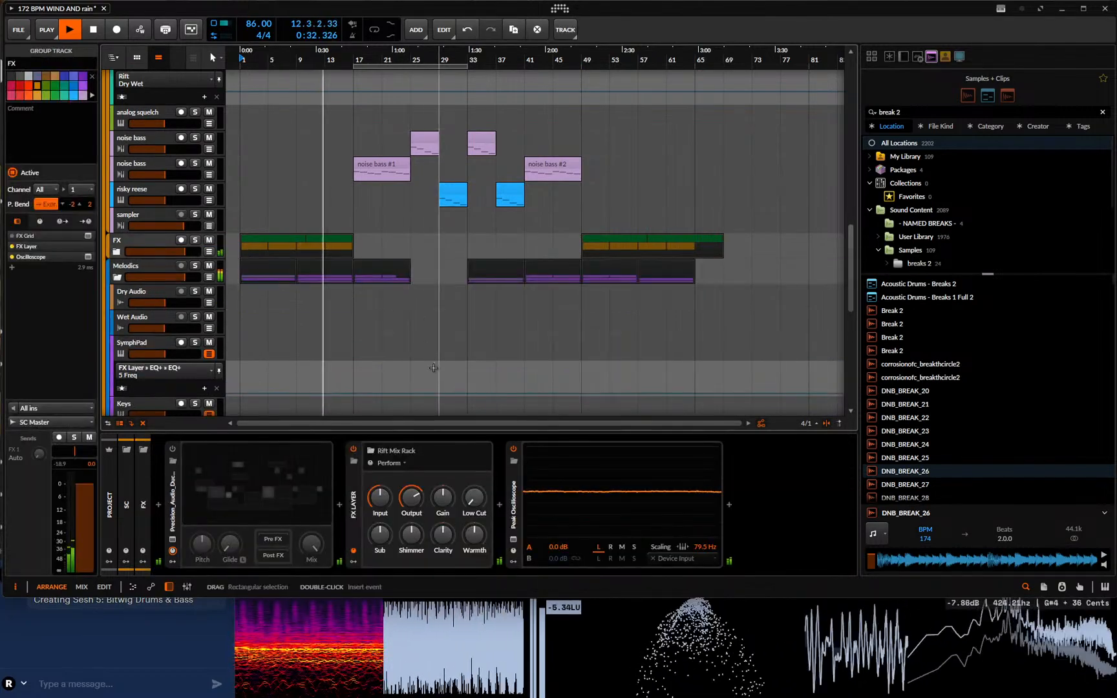
# - Review the melodic, bass and drum tracks during playback and select the Breaks 1 clip at bar 16
pyautogui.scroll(-10, 438, 371)
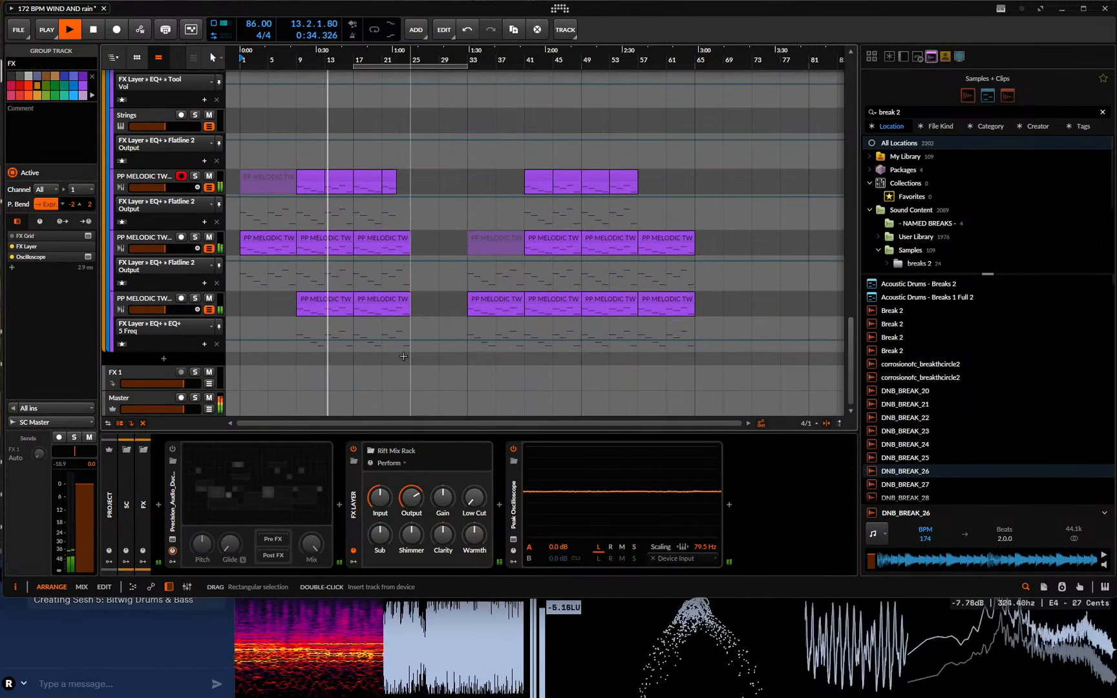
pyautogui.scroll(8, 438, 338)
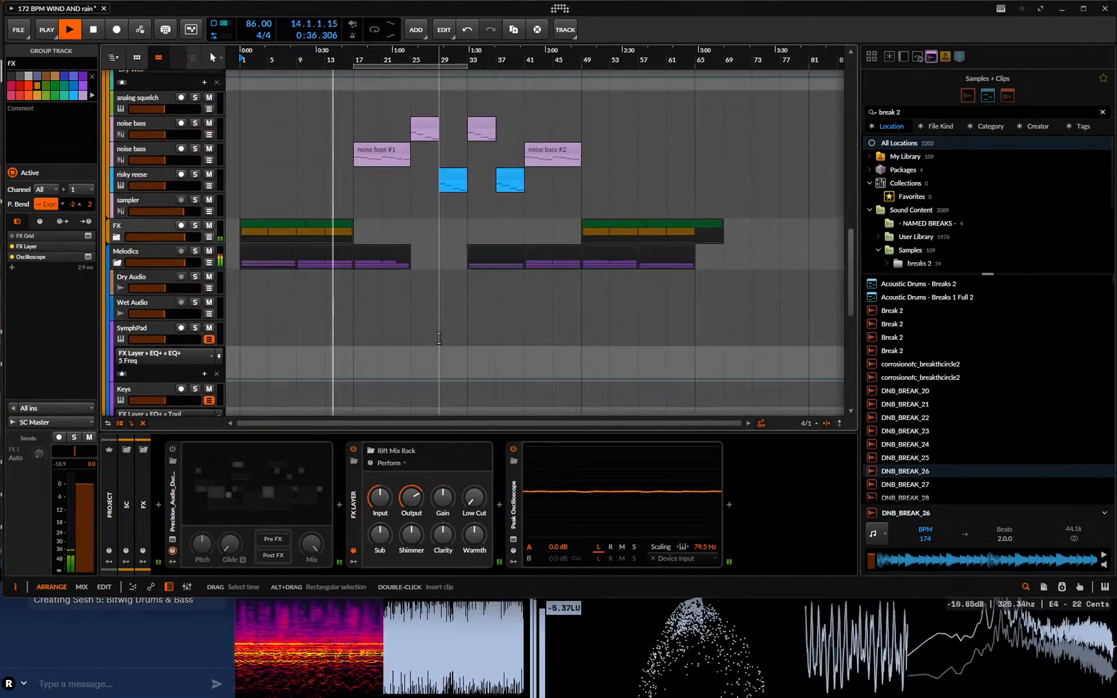
pyautogui.scroll(10, 438, 337)
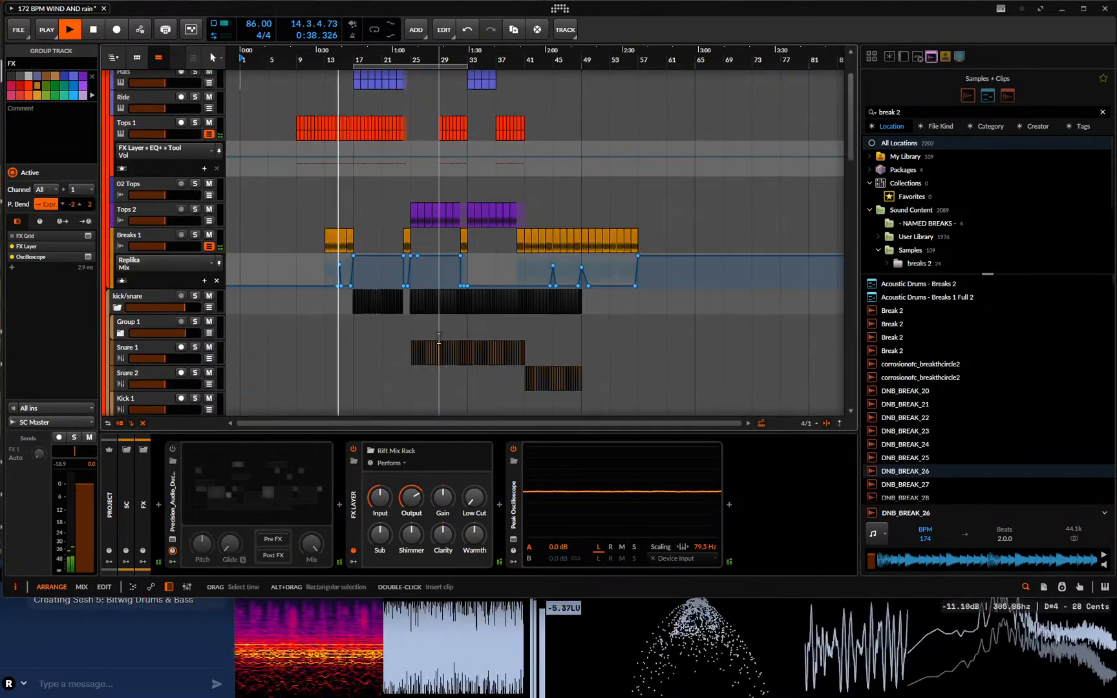
pyautogui.scroll(2, 439, 343)
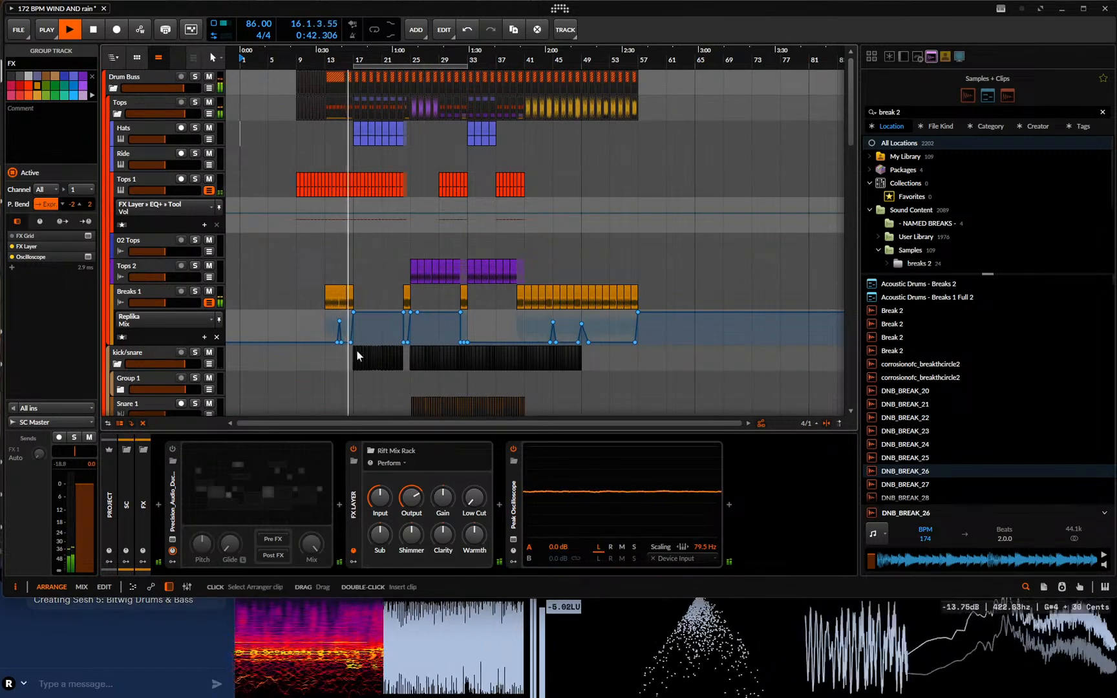
pyautogui.click(349, 294)
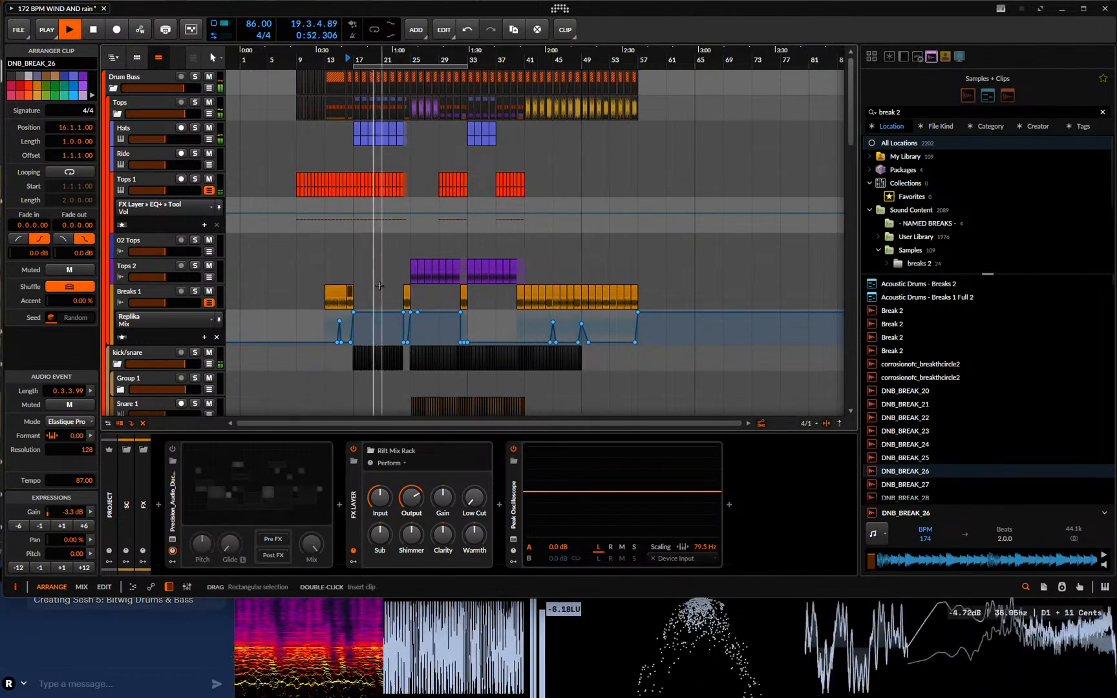
# - Raise the Kick 2 low-pass automation points at bars 23 and 17, bringing the bar 17 point to 1.61 kHz
pyautogui.scroll(-2, 406, 318)
pyautogui.scroll(-4, 406, 317)
pyautogui.scroll(4, 406, 317)
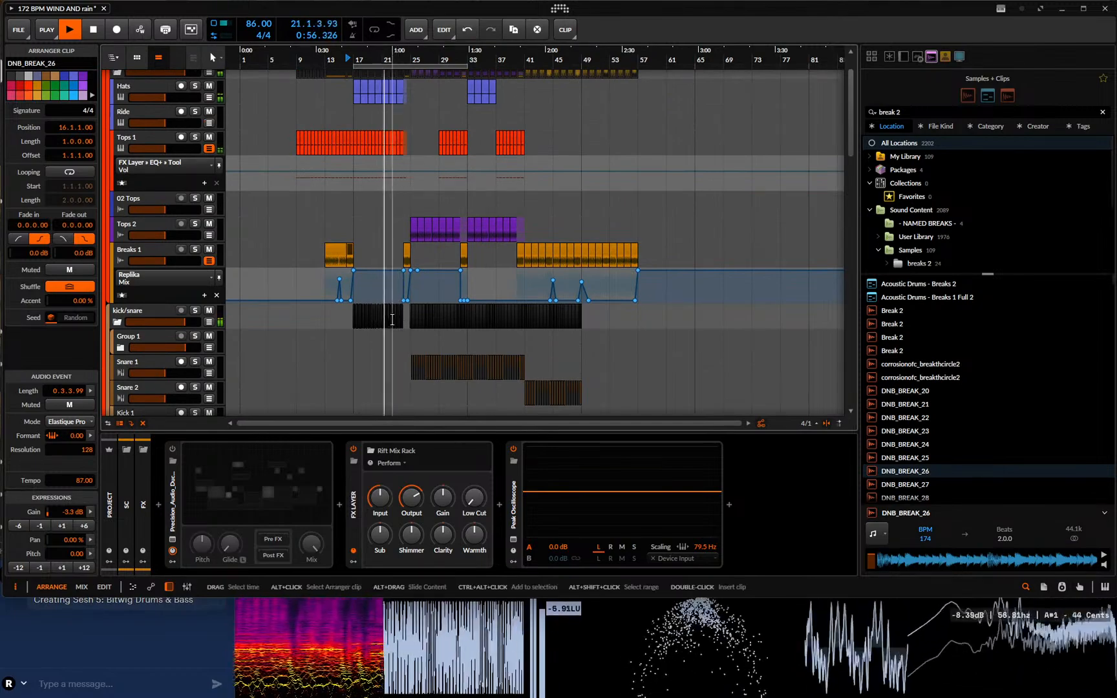
pyautogui.scroll(-8, 392, 320)
pyautogui.click(396, 299)
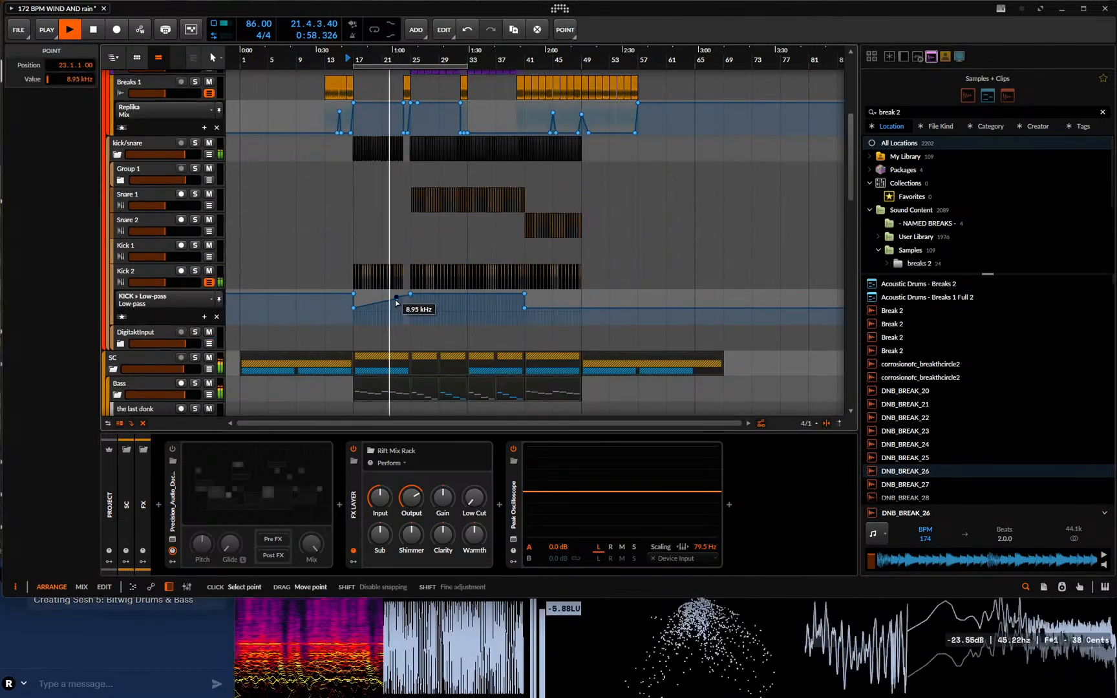
pyautogui.moveTo(397, 302)
pyautogui.moveTo(398, 302); pyautogui.dragTo(354, 303)
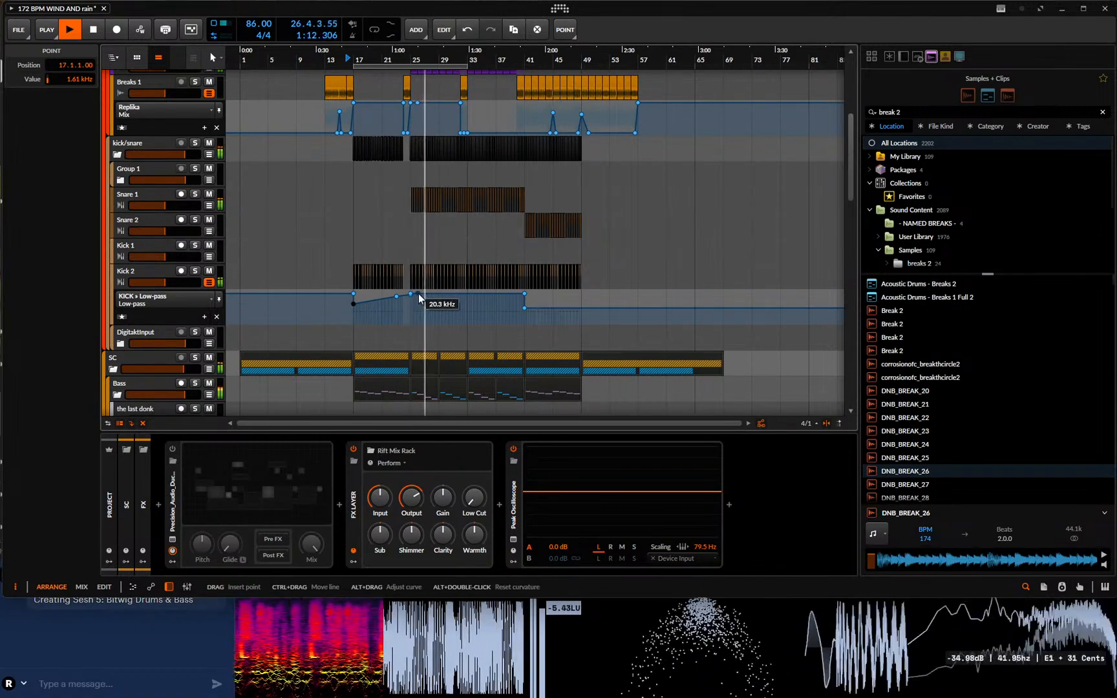
# - Duplicate the upper noise bass track, the one directly below analog squelch
pyautogui.scroll(-10, 418, 294)
pyautogui.scroll(-3, 419, 295)
pyautogui.scroll(2, 419, 294)
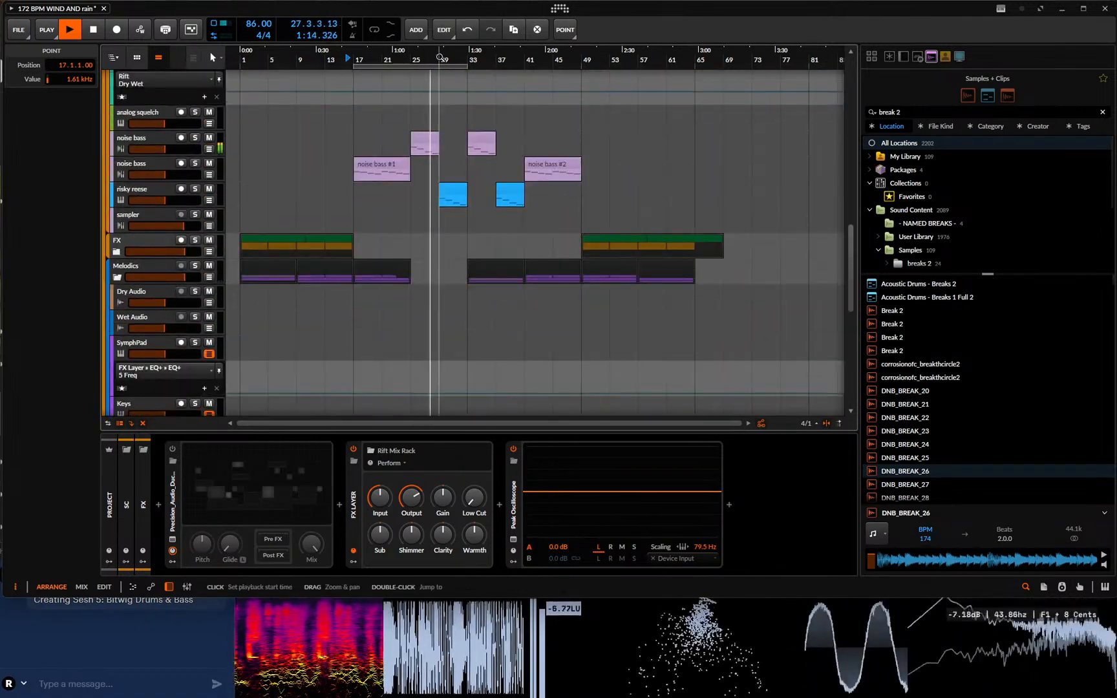
pyautogui.scroll(2, 537, 245)
pyautogui.scroll(-3, 536, 246)
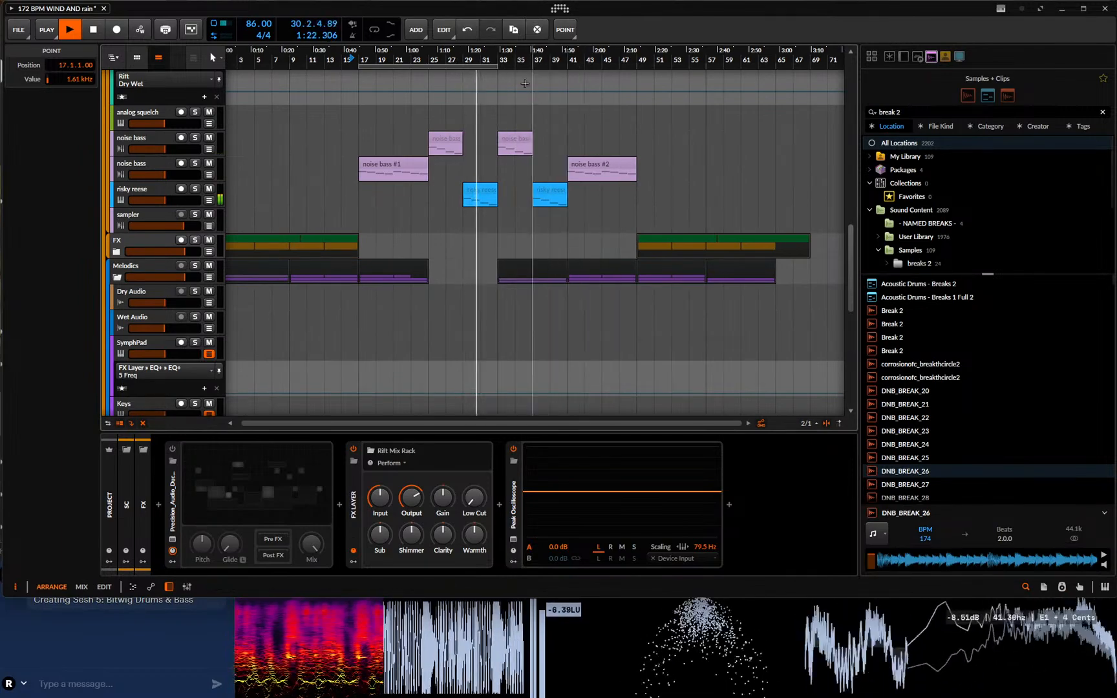
pyautogui.scroll(-2, 479, 246)
pyautogui.scroll(-3, 479, 54)
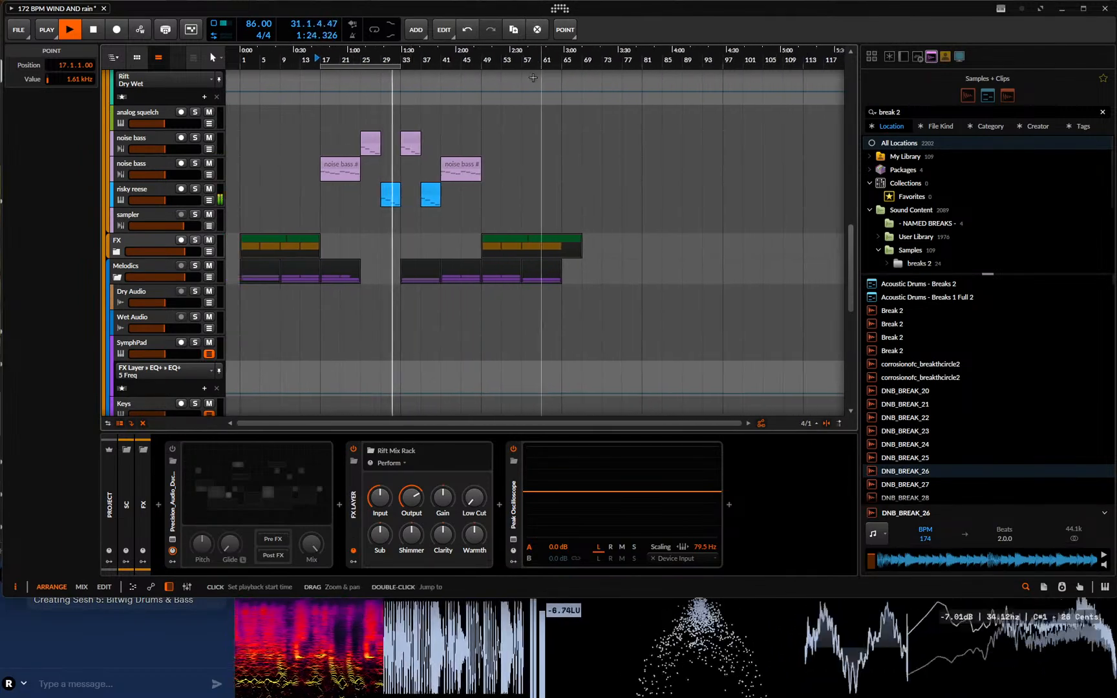
pyautogui.click(155, 142)
pyautogui.rightClick(155, 142)
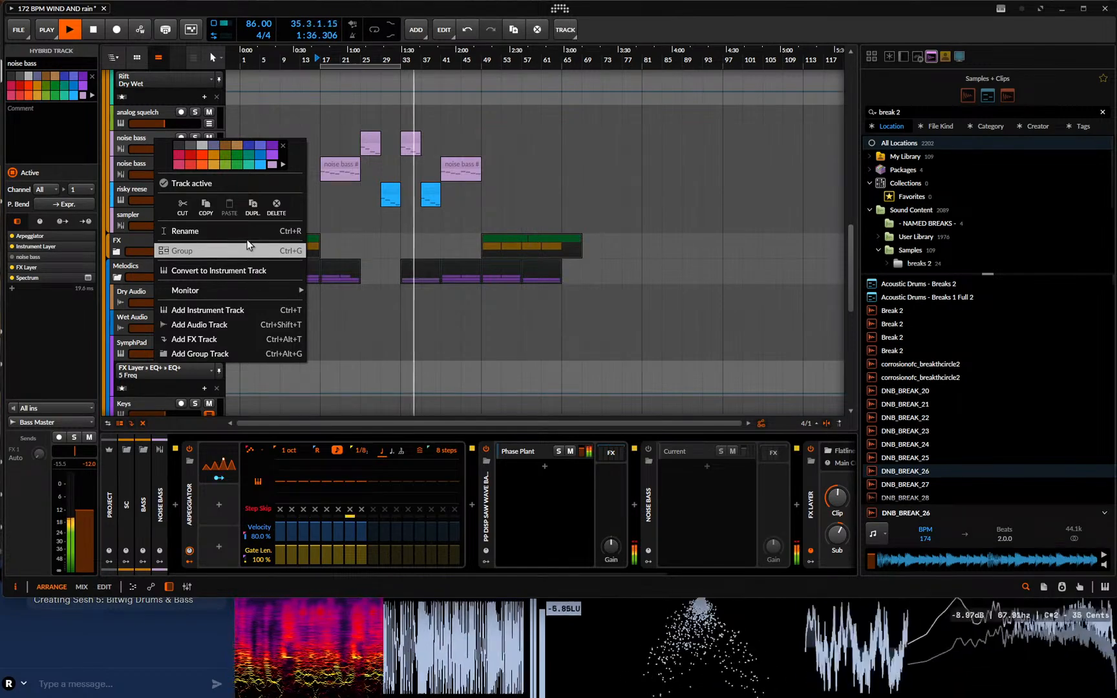
pyautogui.click(253, 207)
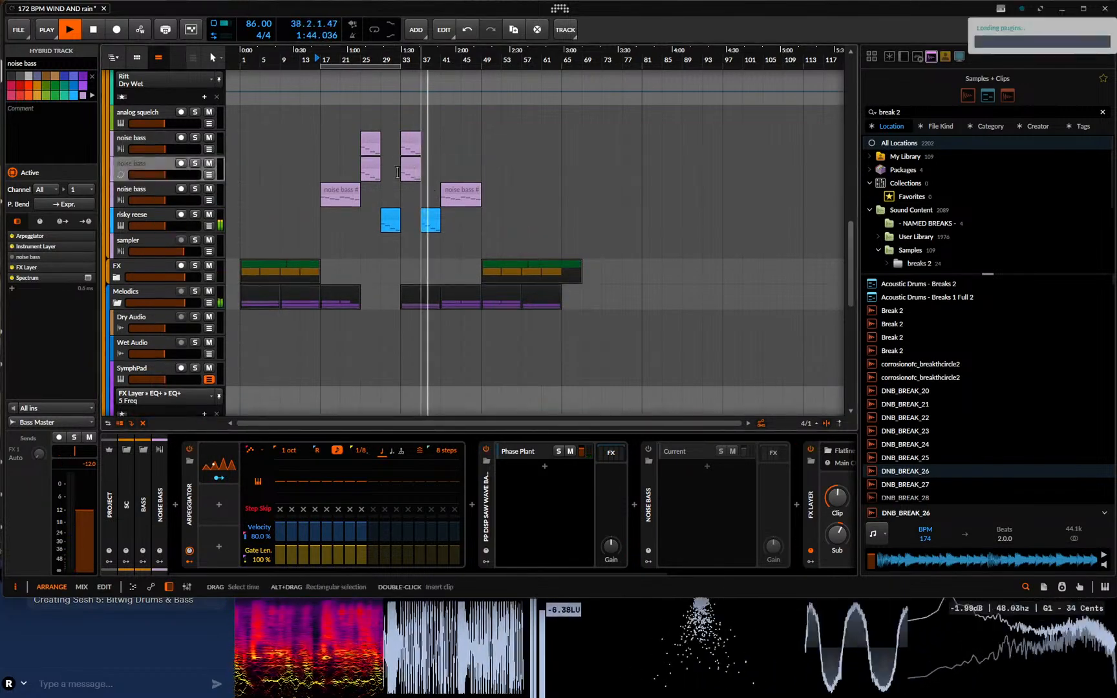
# - Move the duplicated noise bass track's two clips past the song's end, placing them back to back at bars 81 and 85
pyautogui.click(365, 177)
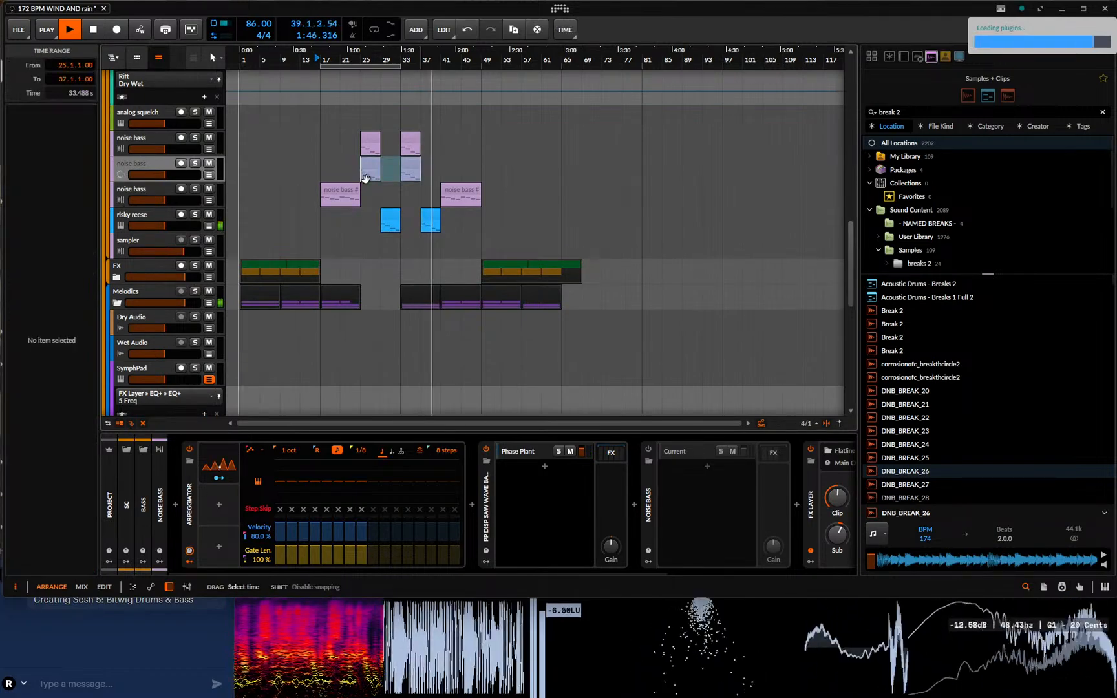
pyautogui.moveTo(395, 172); pyautogui.dragTo(666, 174)
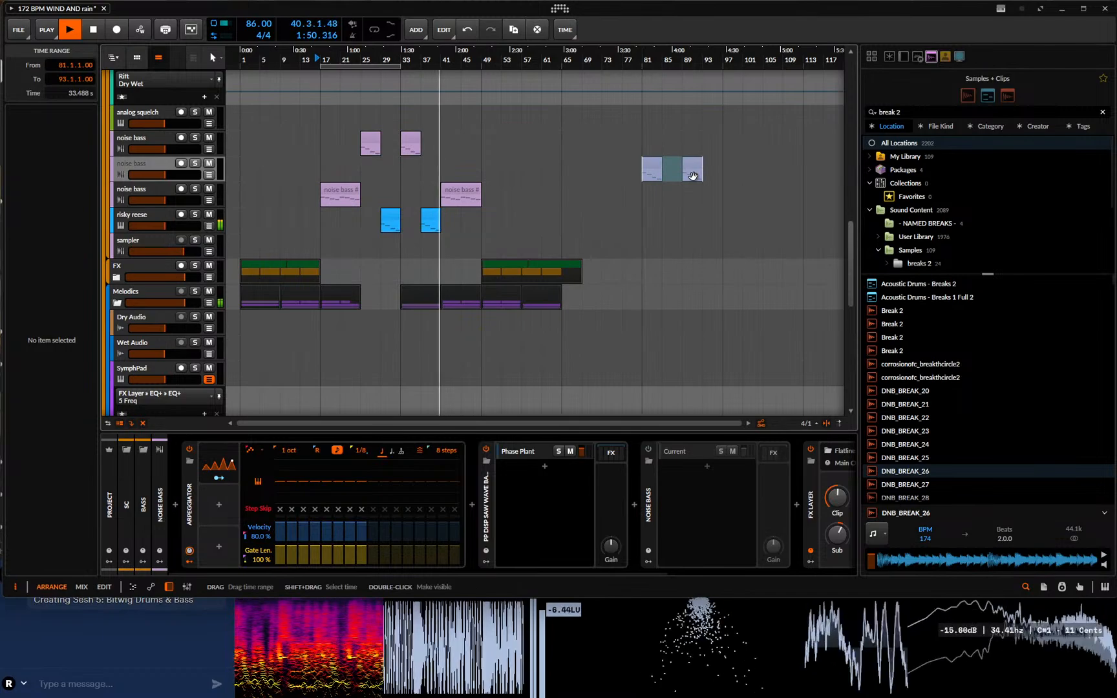
pyautogui.click(692, 172)
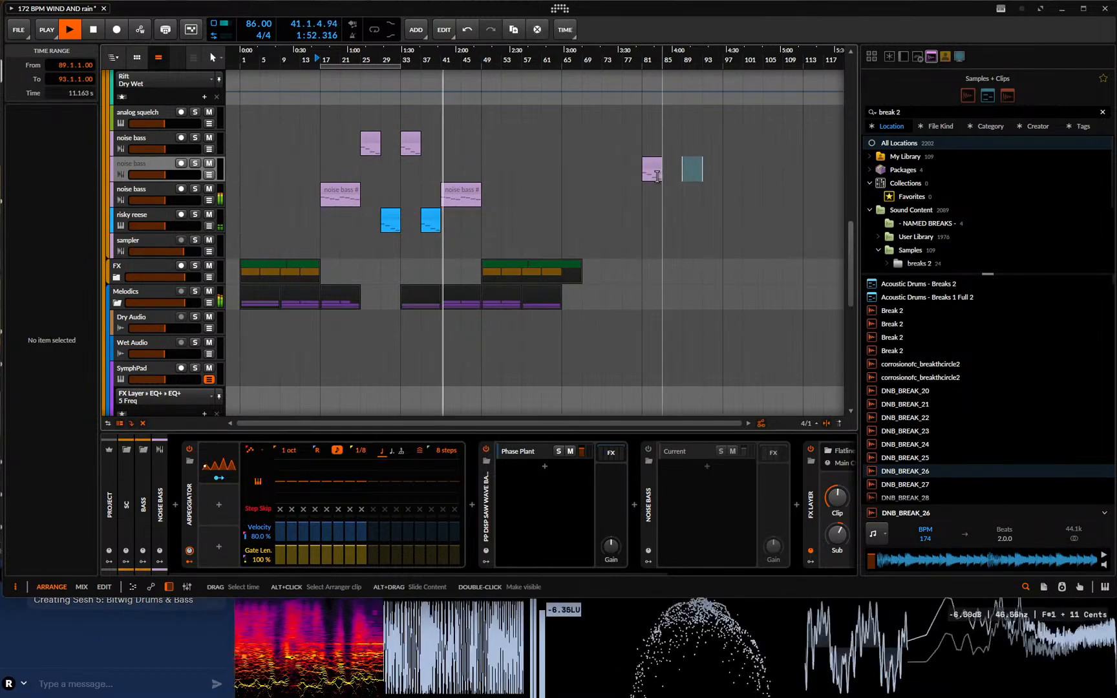
pyautogui.press('Left')
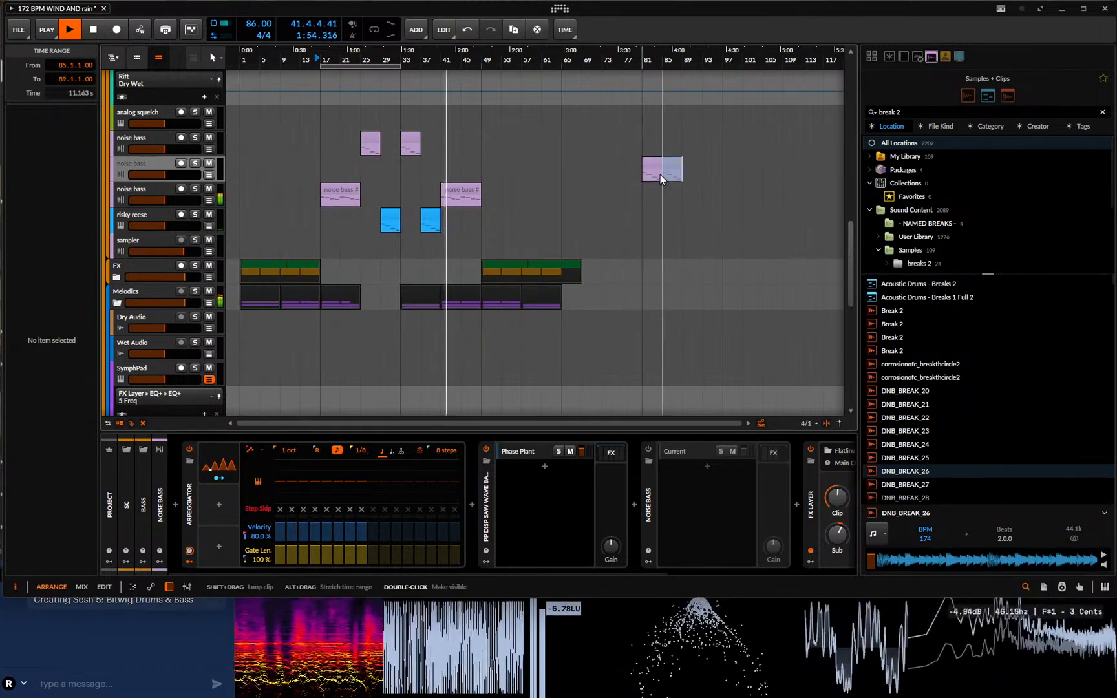
# - Repeat the duplicated noise bass track's clips back to back, filling the track from bar 81 to bar 257
pyautogui.hotkey('ctrl', 'd')
pyautogui.hotkey('ctrl', 'd')
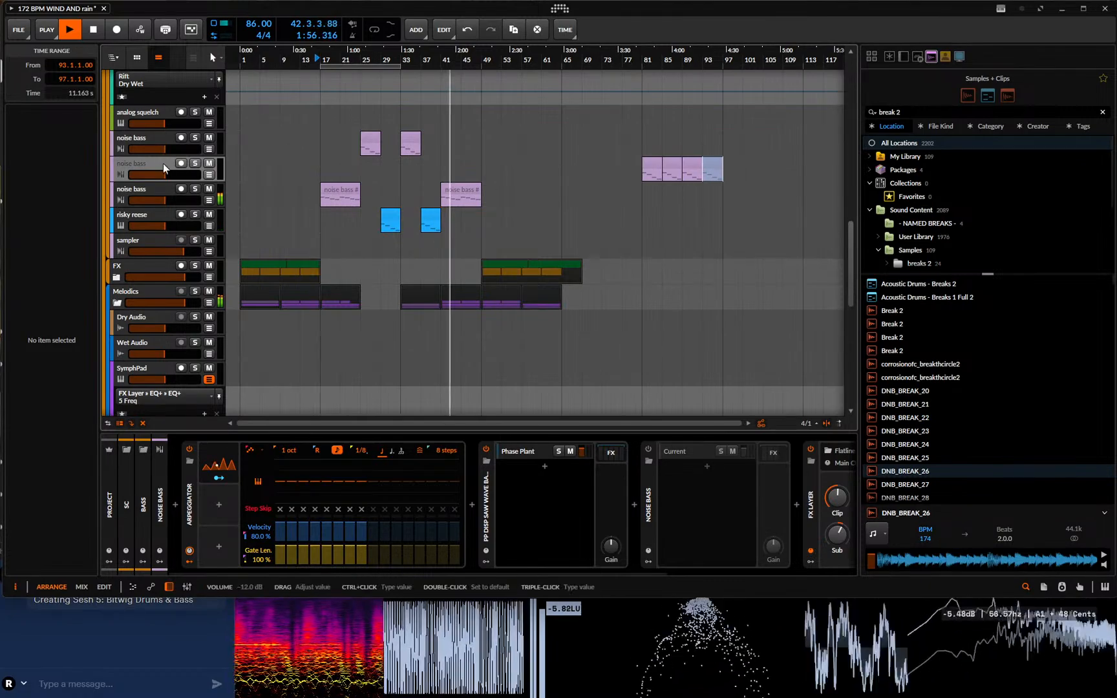
pyautogui.moveTo(642, 173); pyautogui.dragTo(715, 173)
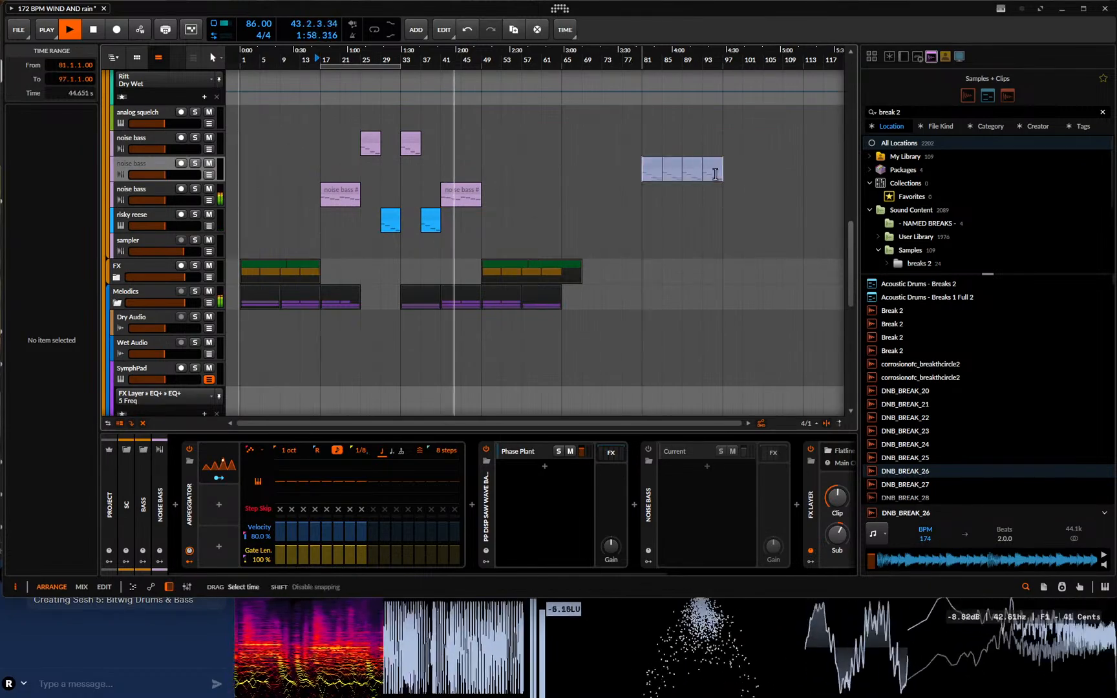
pyautogui.hotkey('ctrl', 'd')
pyautogui.hotkey('ctrl', 'd')
pyautogui.hotkey('ctrl', 'd')
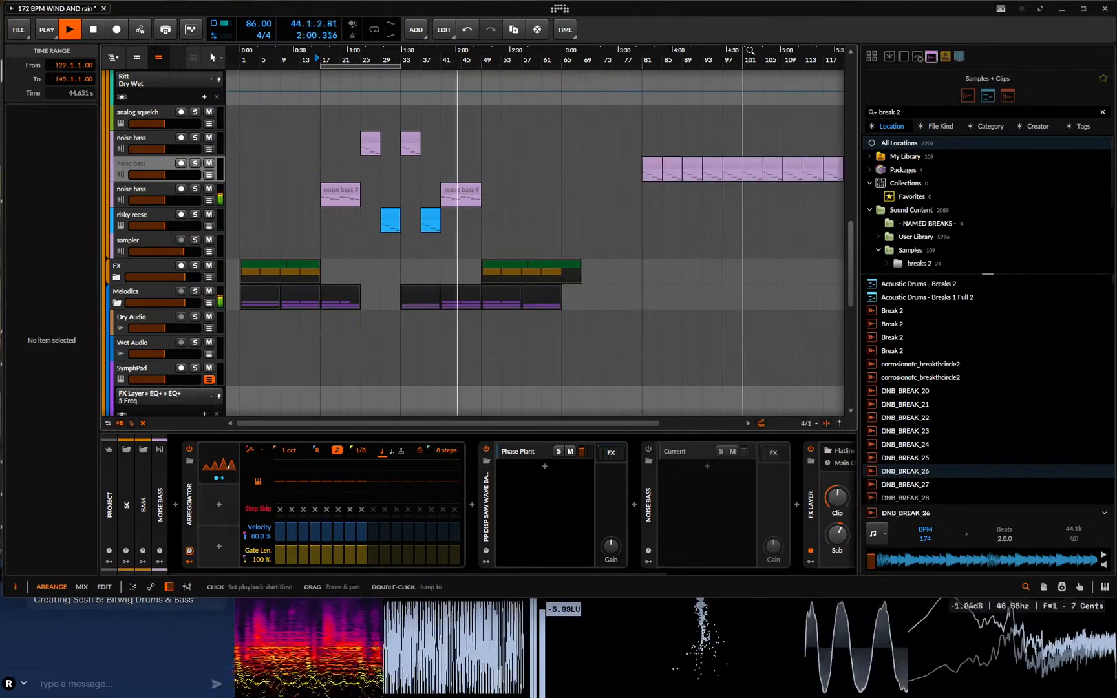
pyautogui.press('-')
pyautogui.press('-')
pyautogui.hotkey('ctrl', 'd')
pyautogui.hotkey('ctrl', 'd')
pyautogui.hotkey('ctrl', 'd')
pyautogui.hotkey('ctrl', 'd')
pyautogui.hotkey('ctrl', 'd')
pyautogui.hotkey('ctrl', 'd')
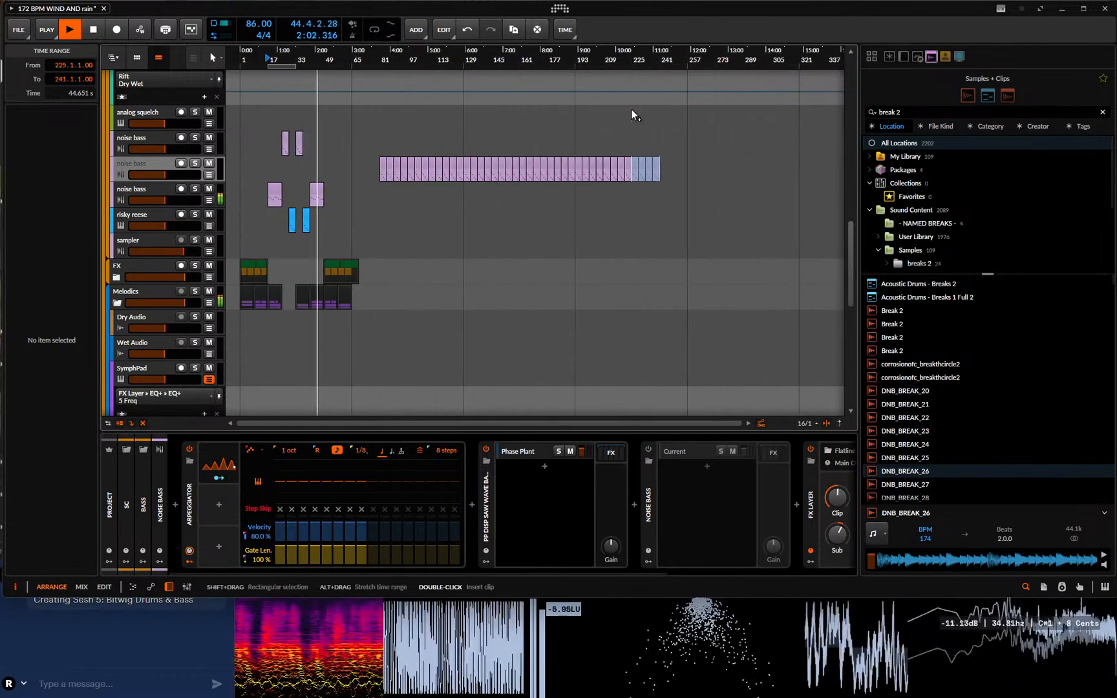
pyautogui.hotkey('ctrl', 'd')
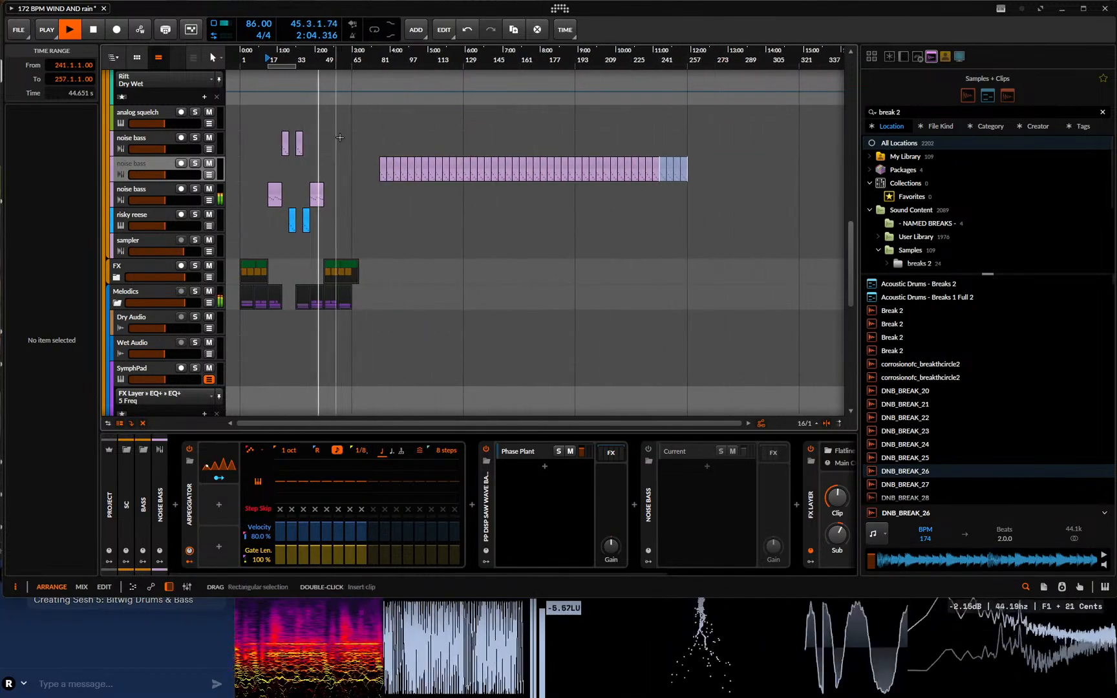
# - Raise the gain of the three Breaks 1 clips at bars 49, 50 and 51 to +3.4 dB
pyautogui.press('+')
pyautogui.press('+')
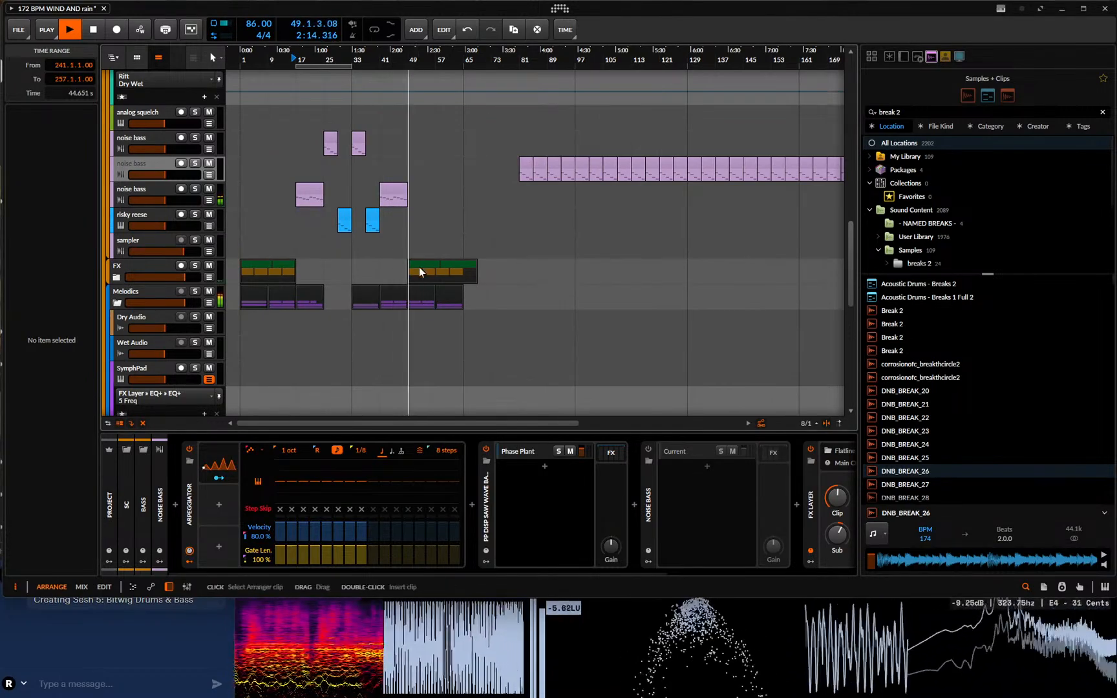
pyautogui.scroll(10, 431, 228)
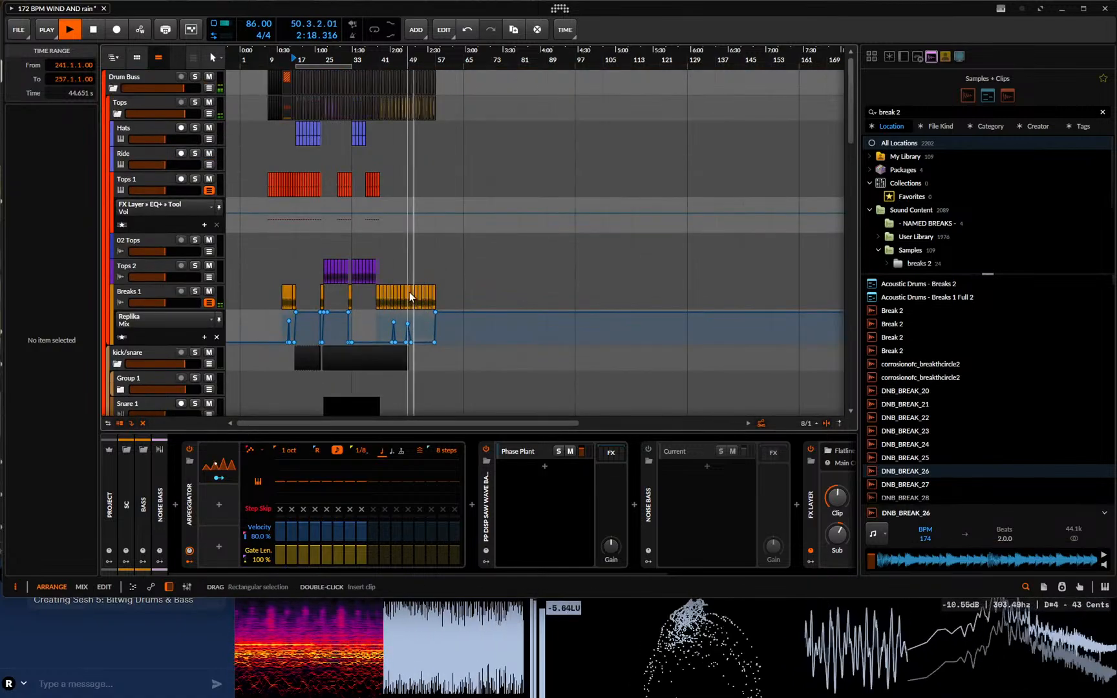
pyautogui.moveTo(414, 55); pyautogui.dragTo(448, 103)
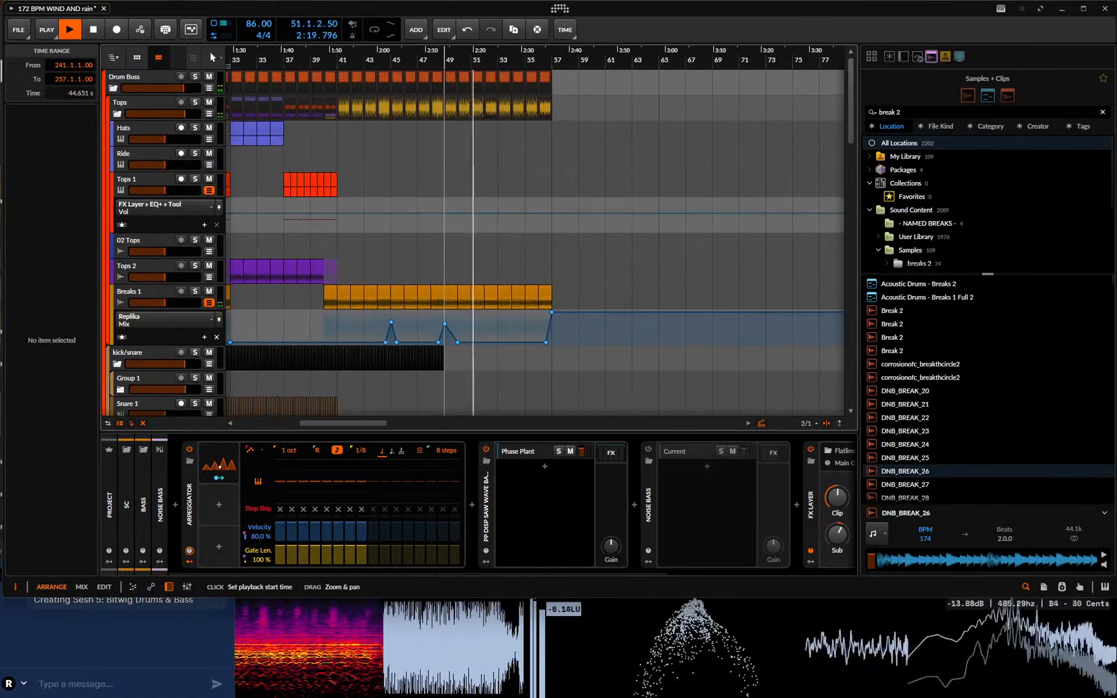
pyautogui.click(453, 291)
pyautogui.moveTo(453, 291); pyautogui.dragTo(488, 293)
pyautogui.keyDown('ctrl'); pyautogui.click(488, 294); pyautogui.keyUp('ctrl')
pyautogui.keyDown('ctrl'); pyautogui.click(478, 294); pyautogui.keyUp('ctrl')
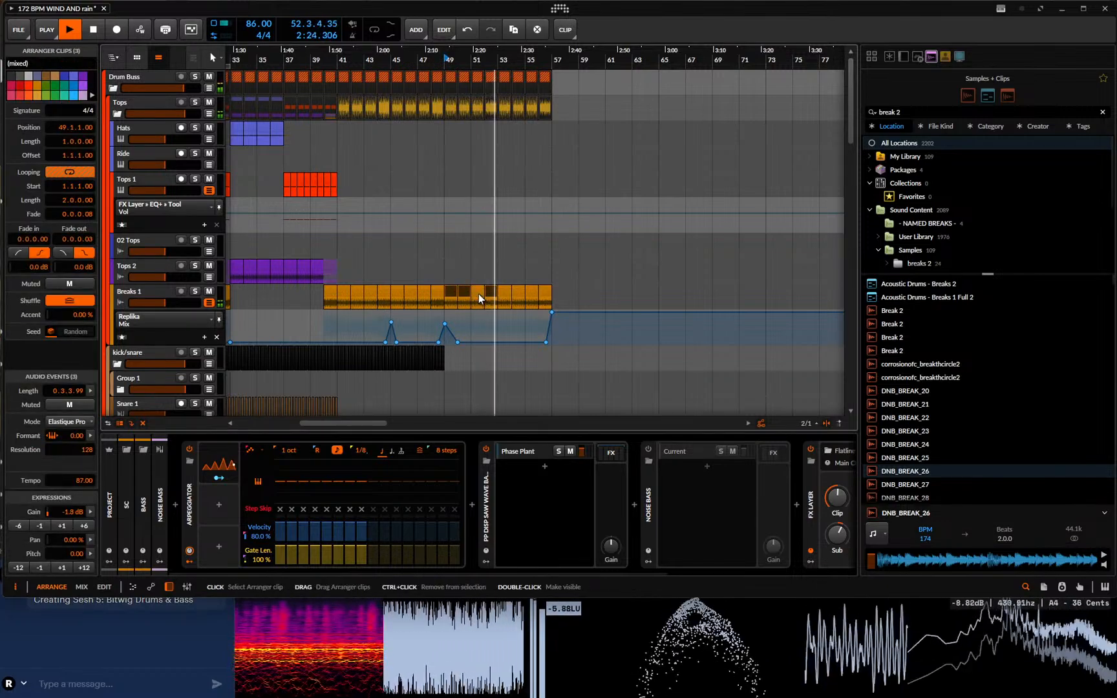
pyautogui.keyDown('ctrl'); pyautogui.click(479, 293); pyautogui.keyUp('ctrl')
pyautogui.keyDown('ctrl'); pyautogui.click(487, 292); pyautogui.keyUp('ctrl')
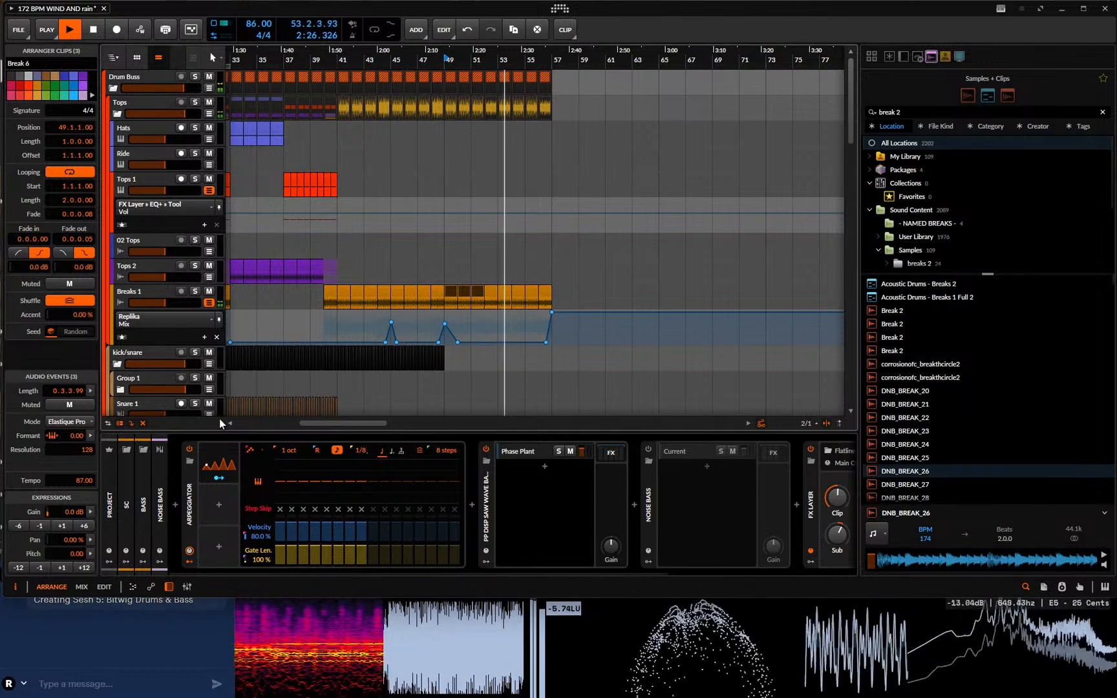
pyautogui.moveTo(71, 511); pyautogui.dragTo(71, 494)
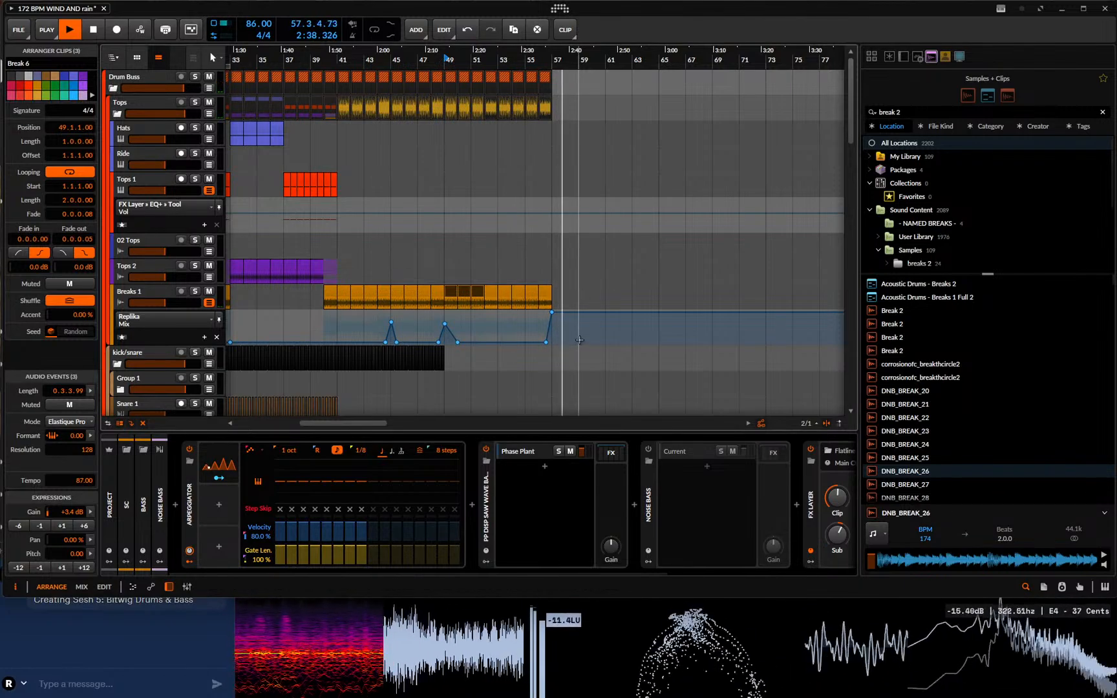
# - Raise the duplicated noise bass track's volume and add an audio track directly below it
pyautogui.scroll(-10, 585, 272)
pyautogui.scroll(-5, 586, 271)
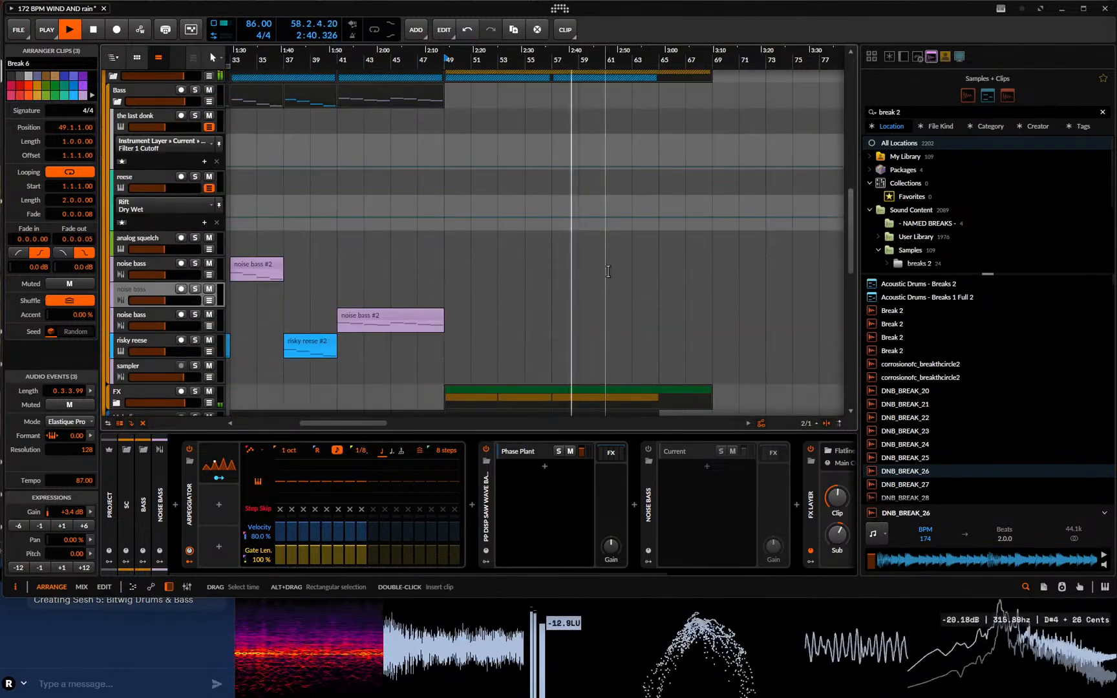
pyautogui.scroll(-8, 619, 177)
pyautogui.scroll(-4, 619, 176)
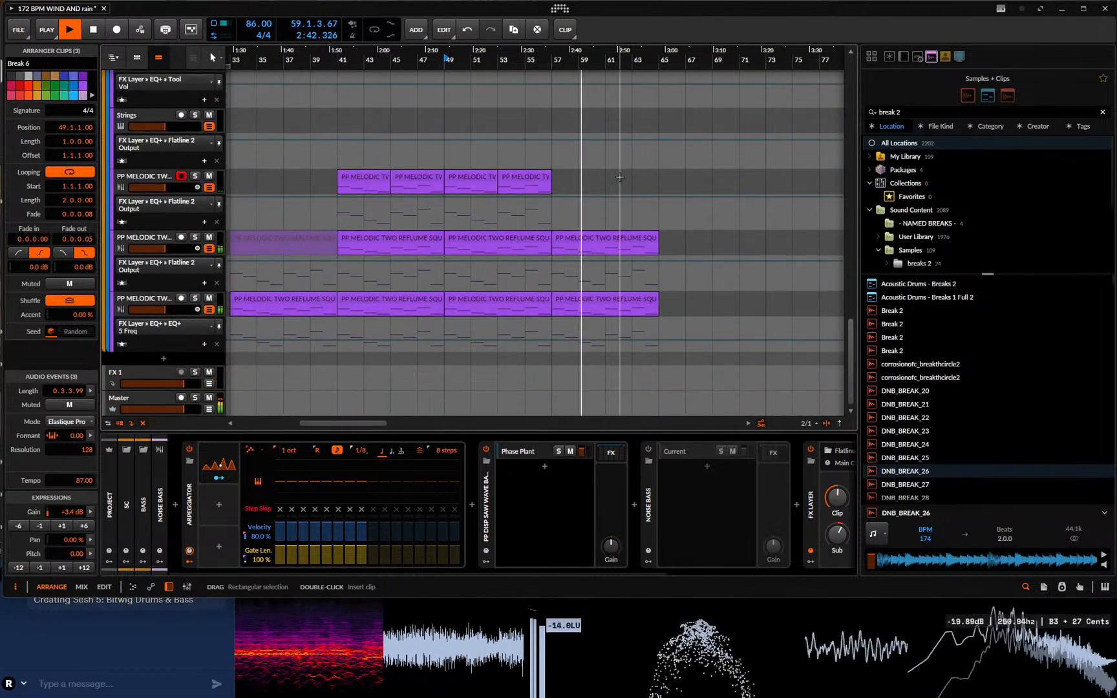
pyautogui.moveTo(611, 55); pyautogui.dragTo(611, 116)
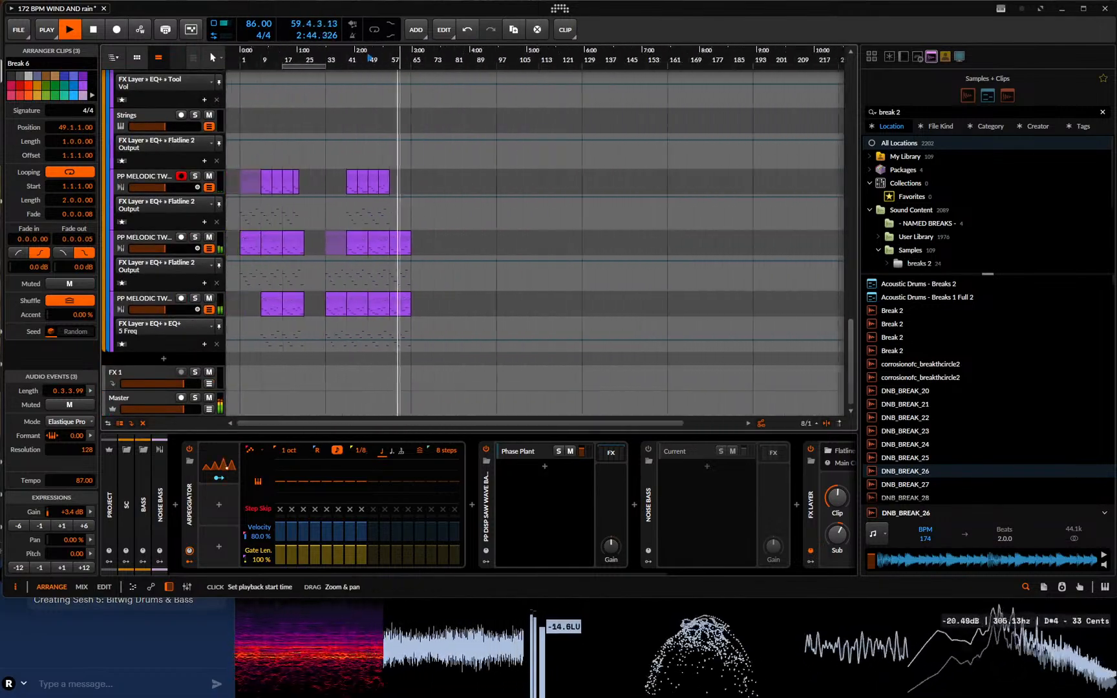
pyautogui.scroll(10, 471, 275)
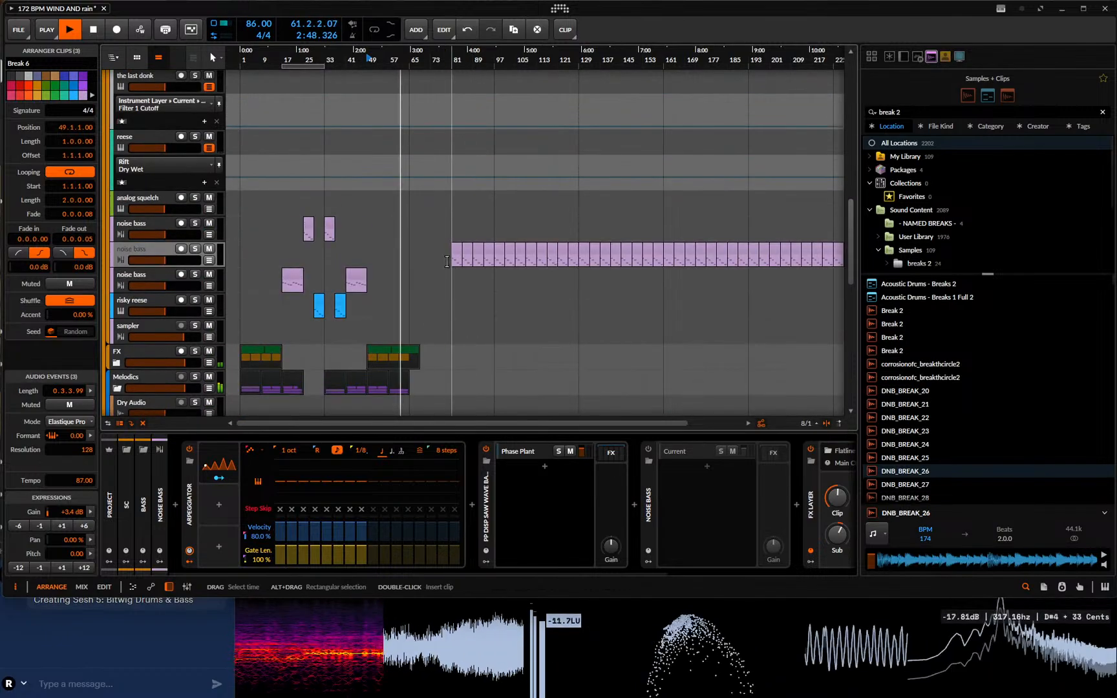
pyautogui.moveTo(155, 261); pyautogui.dragTo(170, 260)
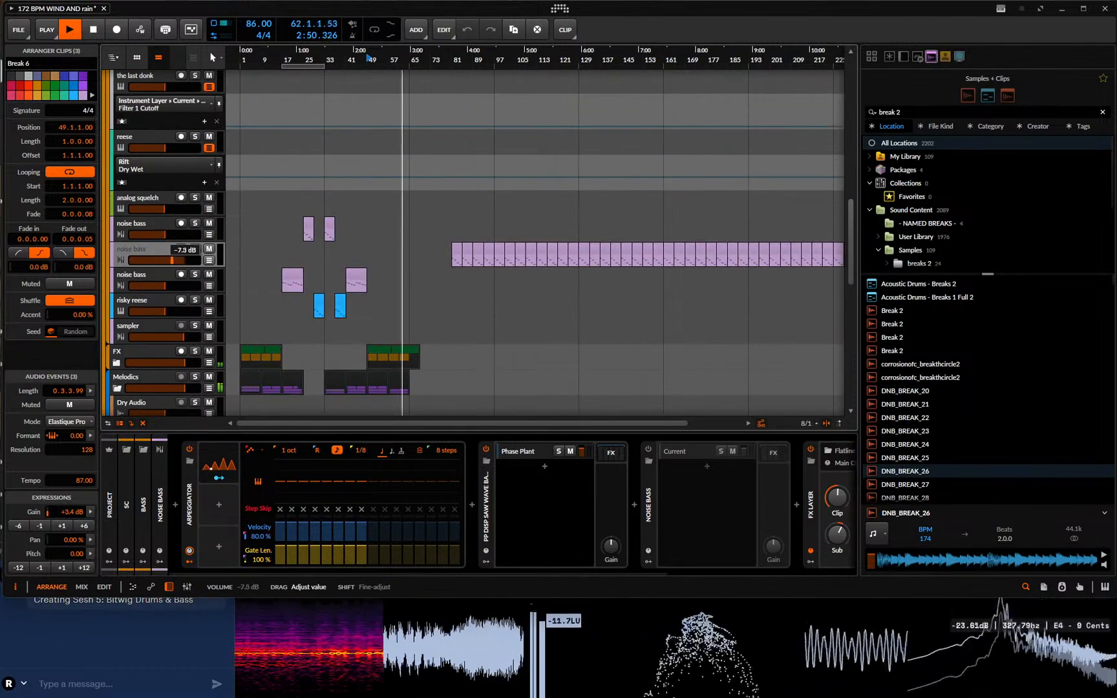
pyautogui.rightClick(167, 251)
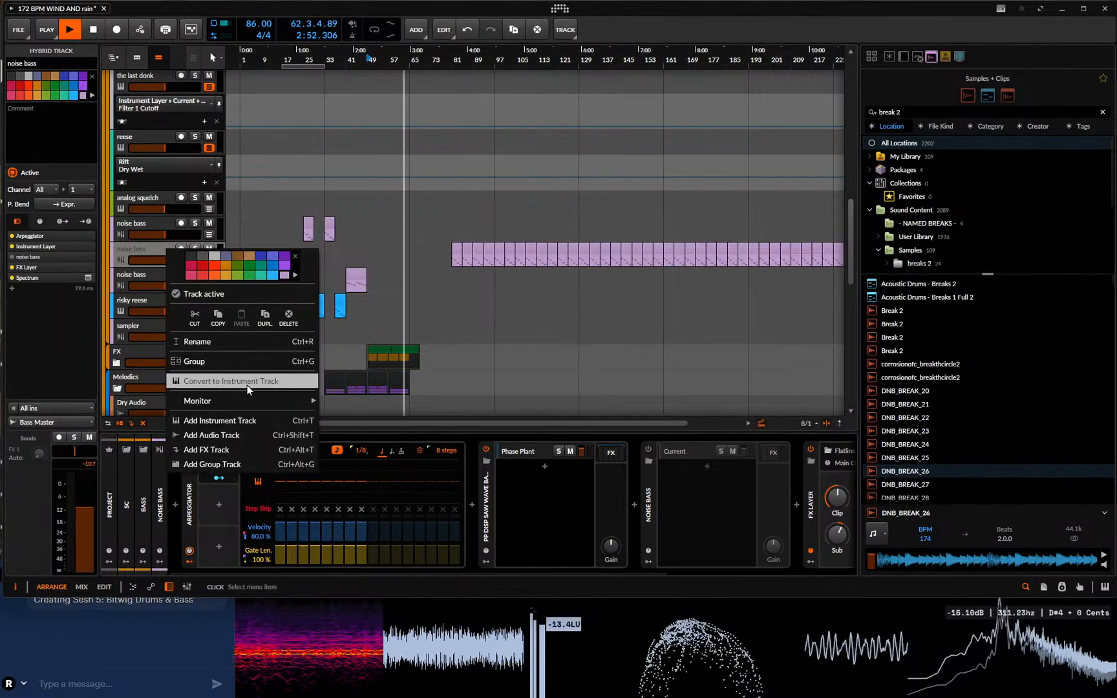
pyautogui.click(241, 434)
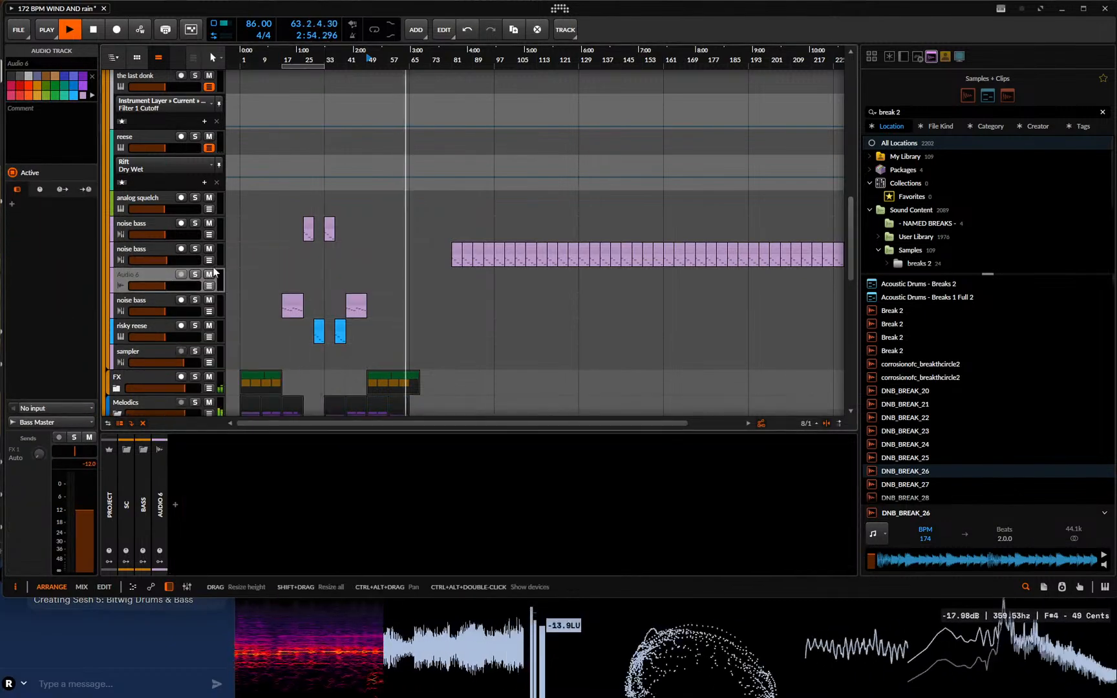
# - Raise the duplicated noise bass track's volume to about 0 dB
pyautogui.click(163, 247)
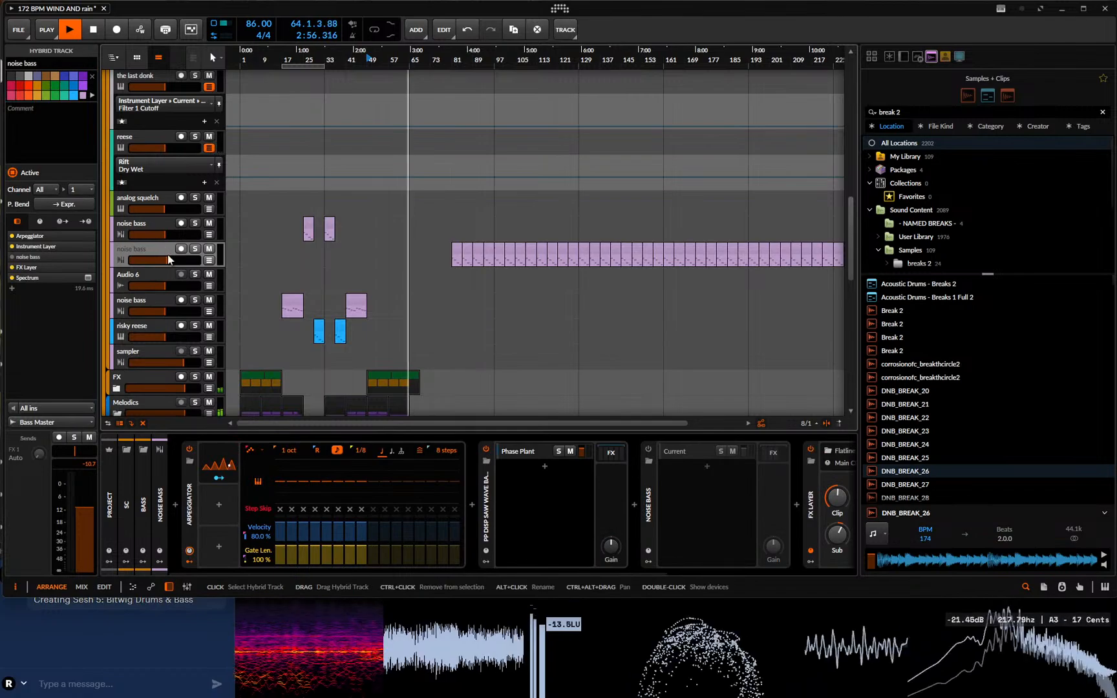
pyautogui.moveTo(166, 262); pyautogui.dragTo(171, 261)
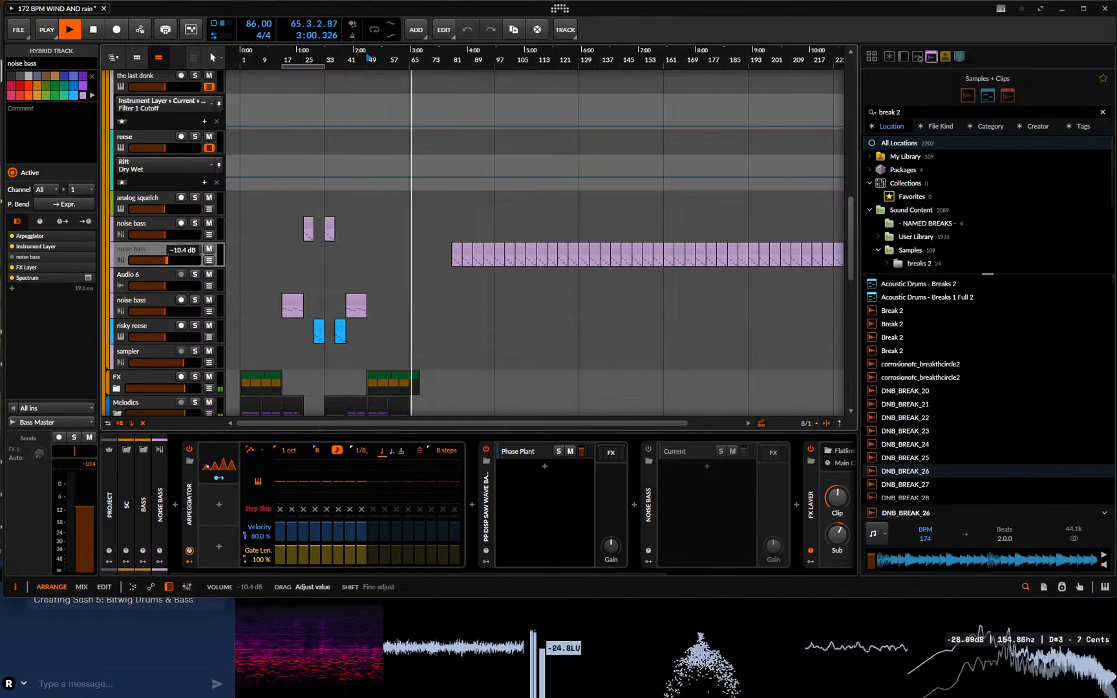
pyautogui.moveTo(168, 260); pyautogui.dragTo(186, 260)
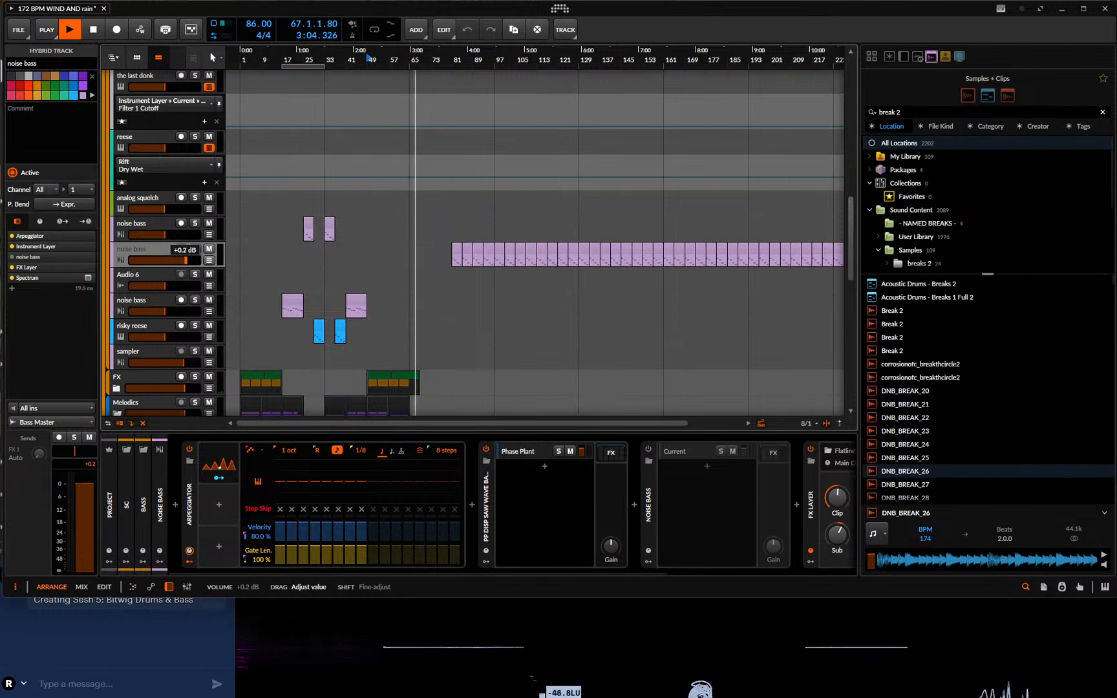
pyautogui.click(164, 278)
pyautogui.click(76, 410)
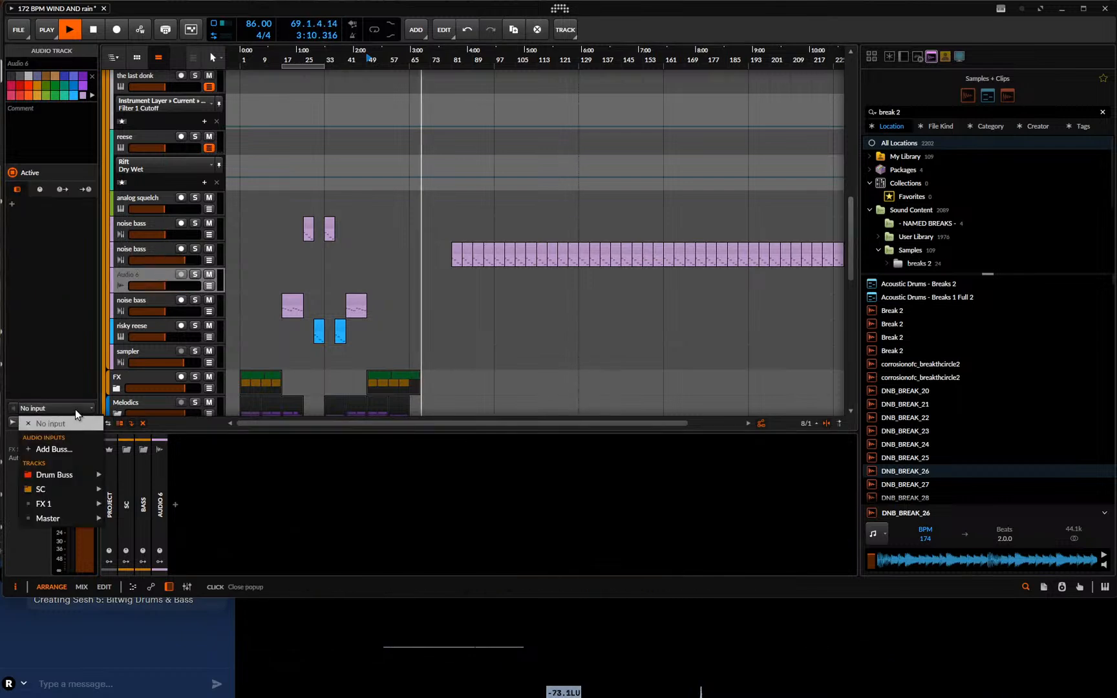
pyautogui.click(75, 410)
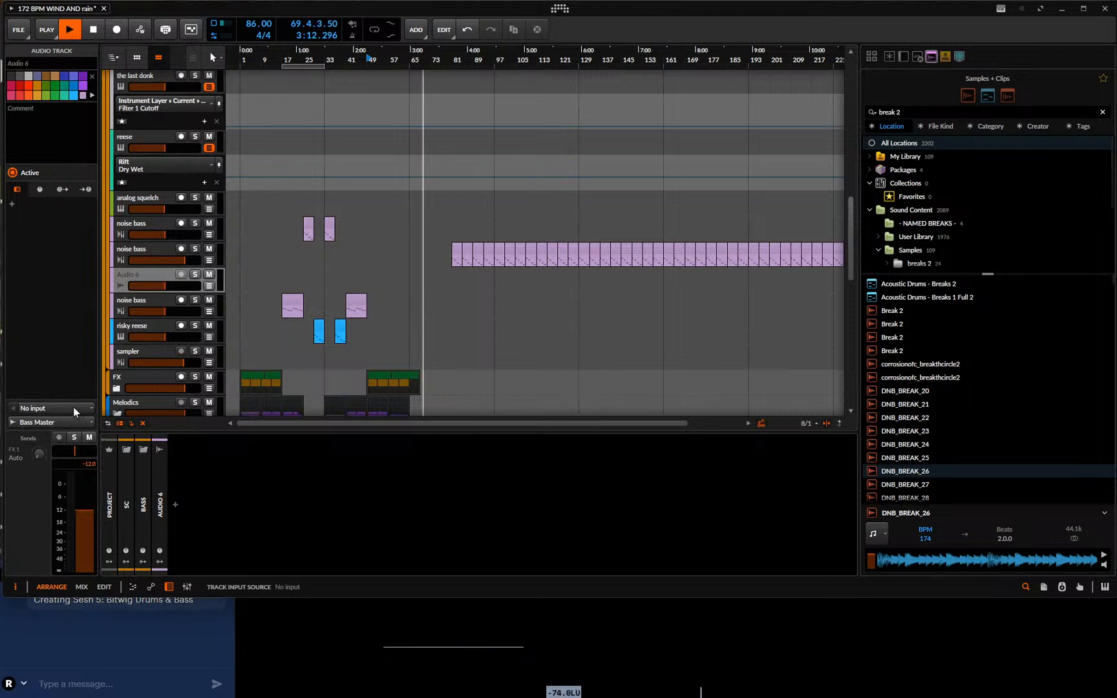
pyautogui.click(73, 406)
pyautogui.moveTo(73, 495)
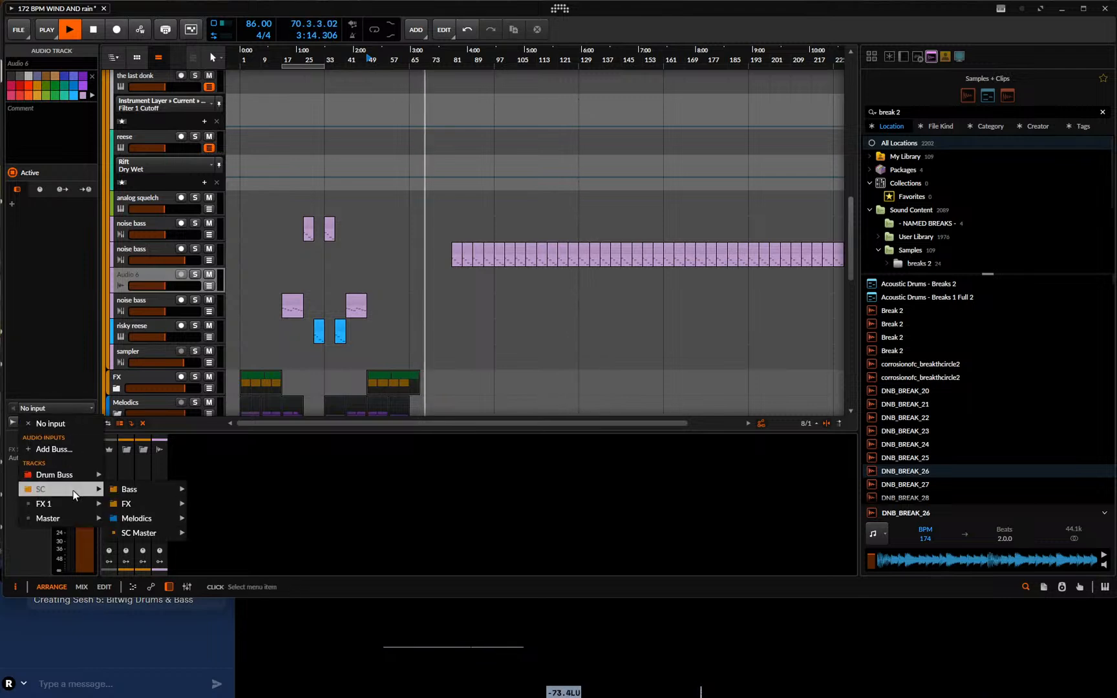
# - Stop playback and place the playback start at bar 81, where the repeated noise bass clips begin
pyautogui.click(103, 32)
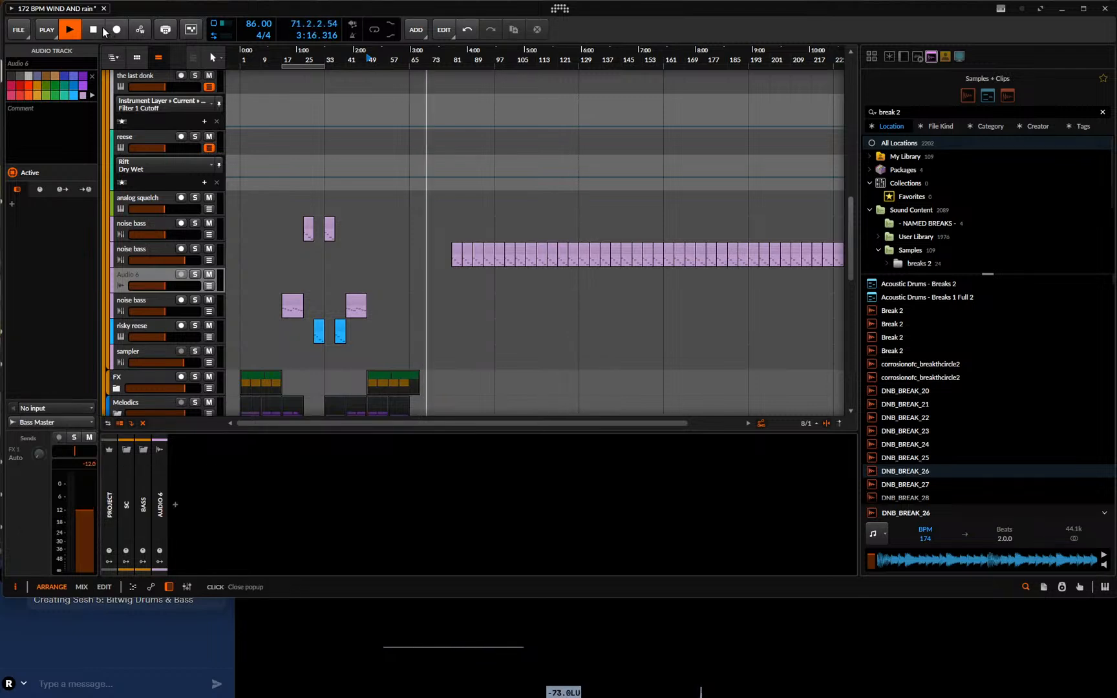
pyautogui.click(93, 30)
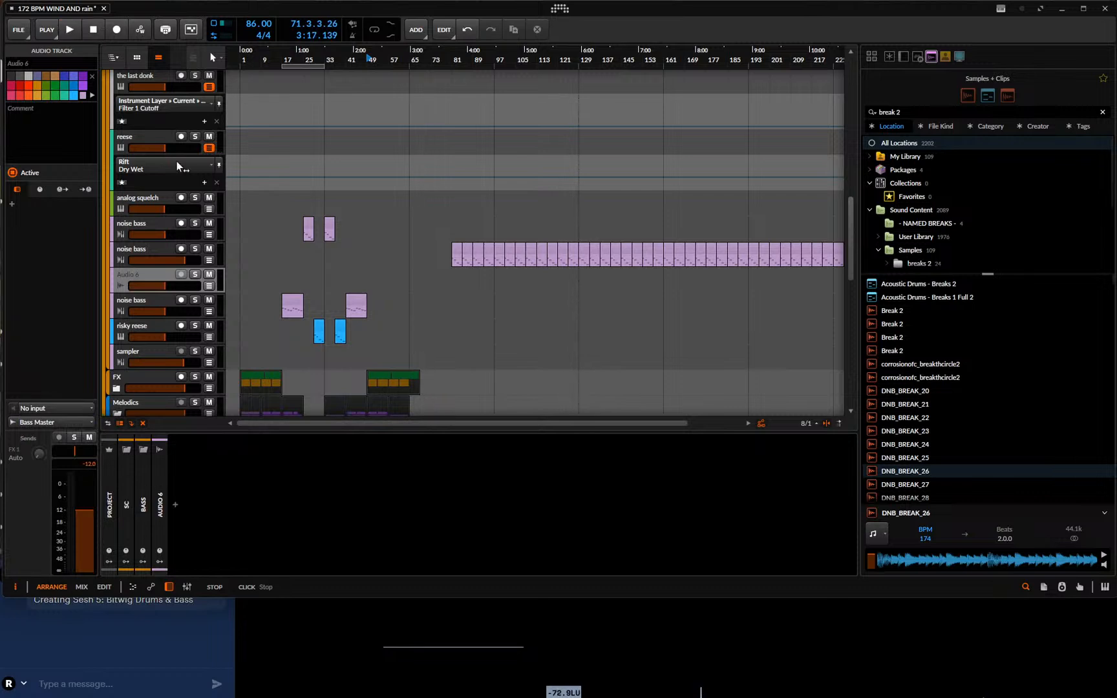
pyautogui.click(451, 264)
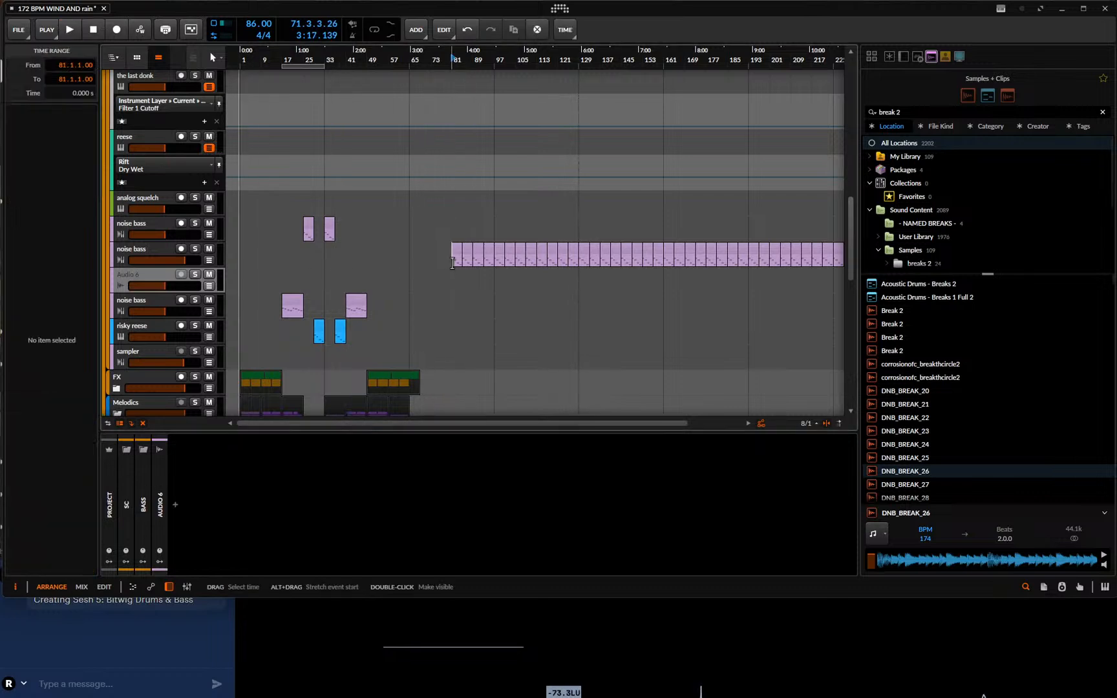
# - Set the new audio track's input to noise bass (PRE), using the first noise bass track listed in the Bass group
pyautogui.click(162, 278)
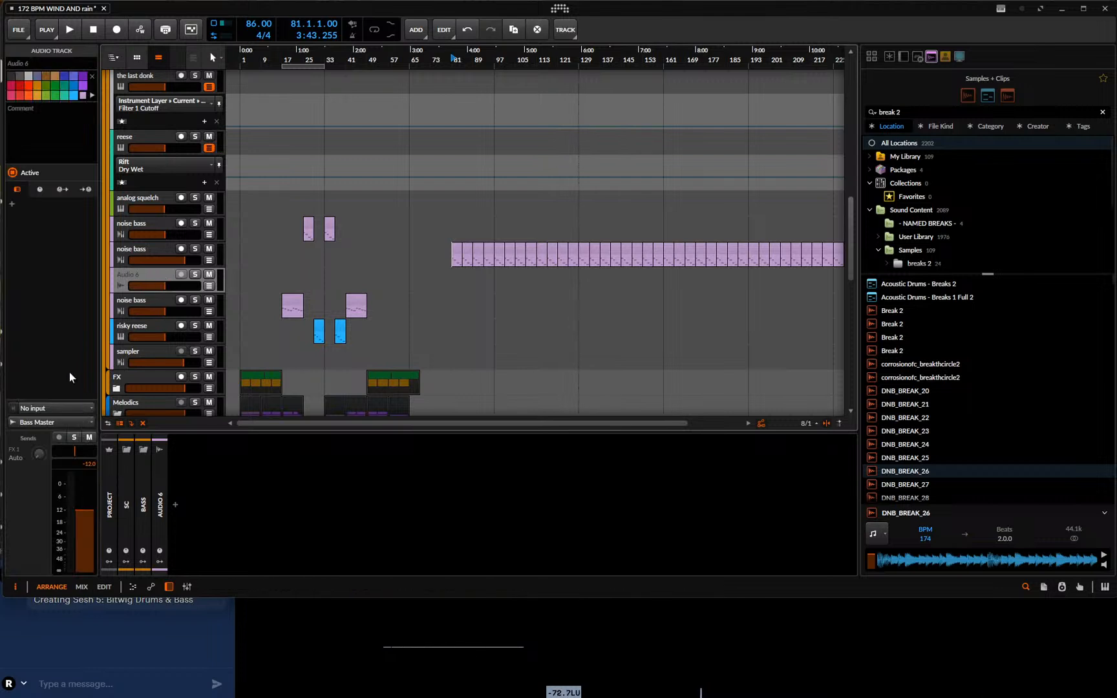
pyautogui.click(62, 409)
pyautogui.moveTo(70, 492)
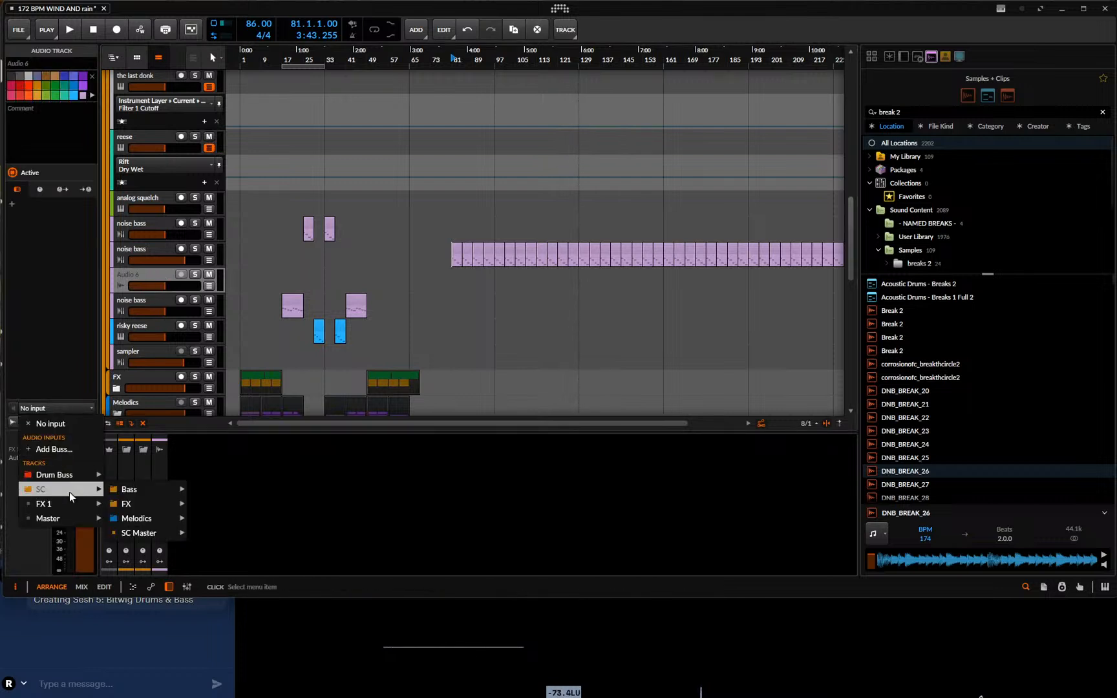
pyautogui.moveTo(152, 493)
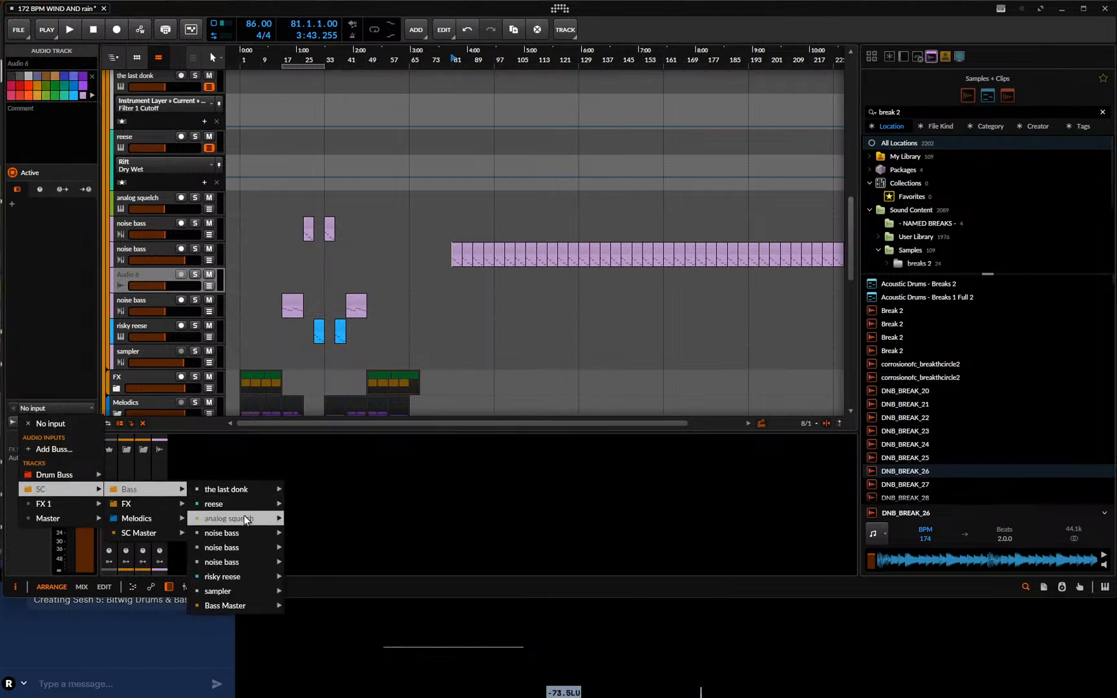
pyautogui.moveTo(259, 534)
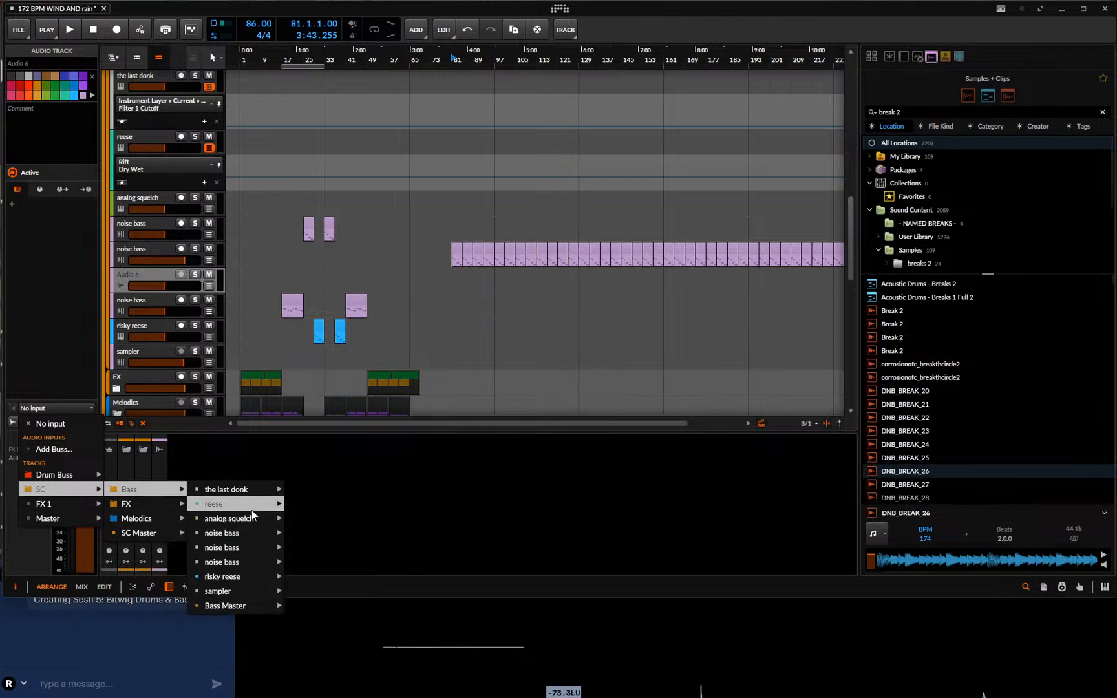
pyautogui.moveTo(250, 504)
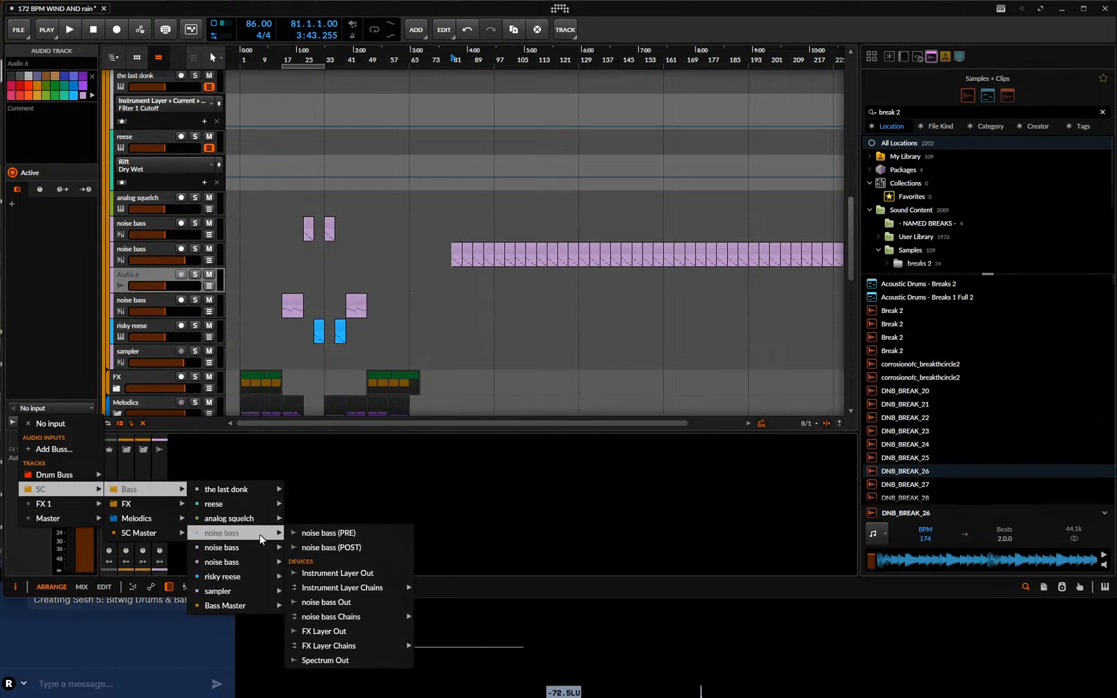
pyautogui.click(346, 534)
# - Open the Phase Plant plug-in window from the duplicated noise bass track's instrument layer
pyautogui.click(142, 256)
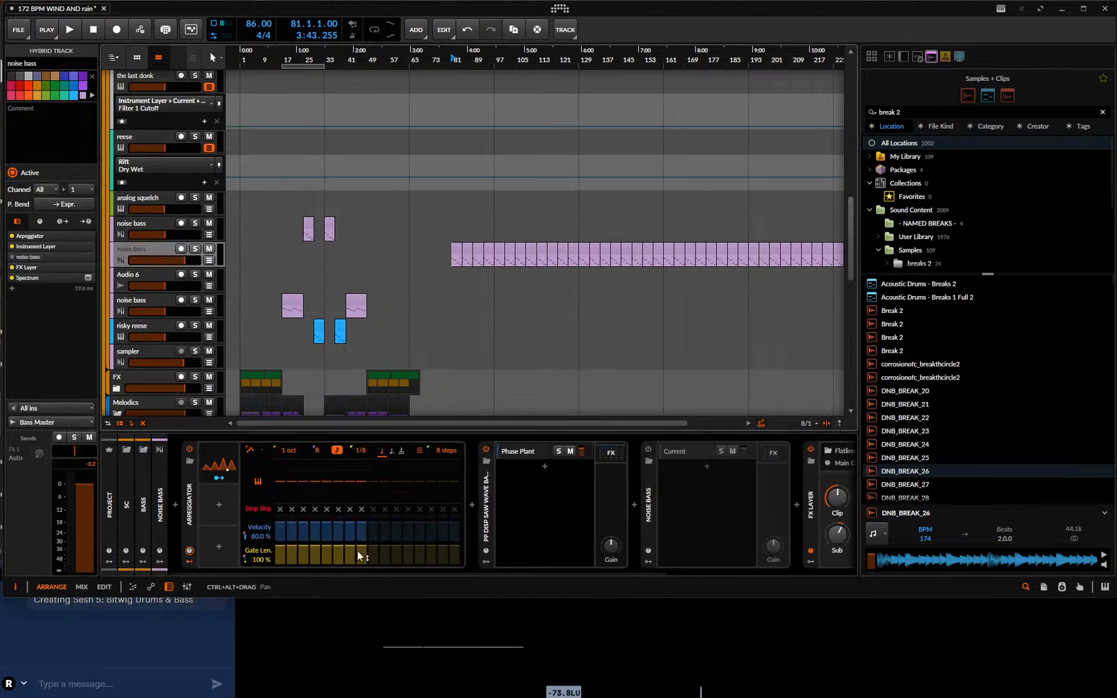
pyautogui.click(526, 451)
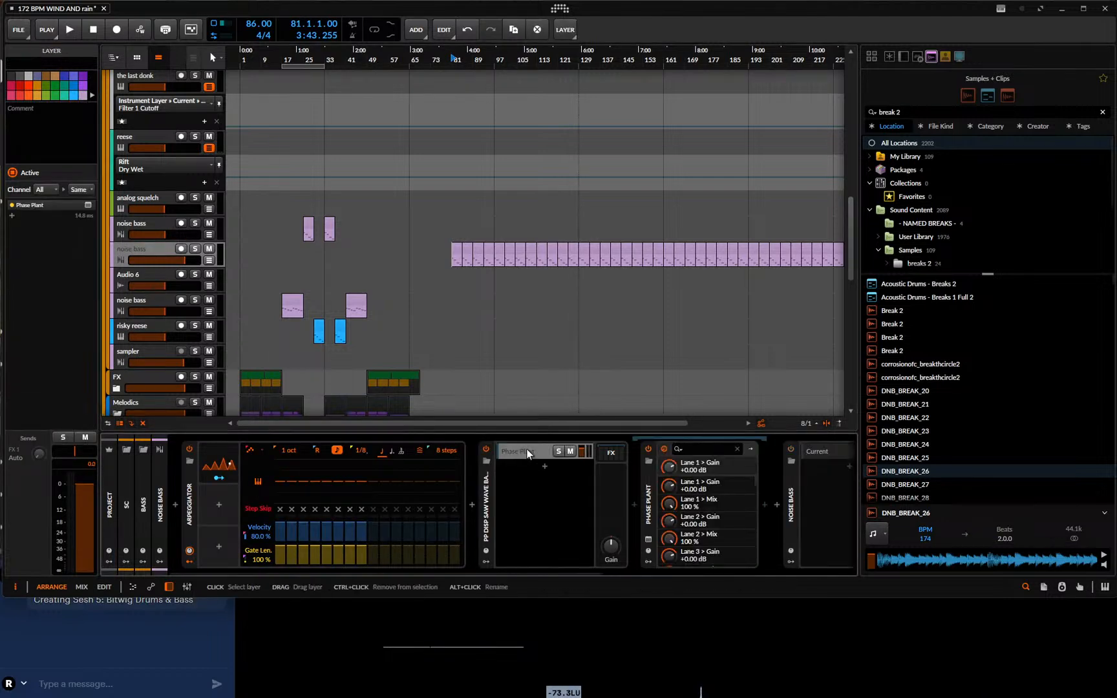
pyautogui.click(648, 539)
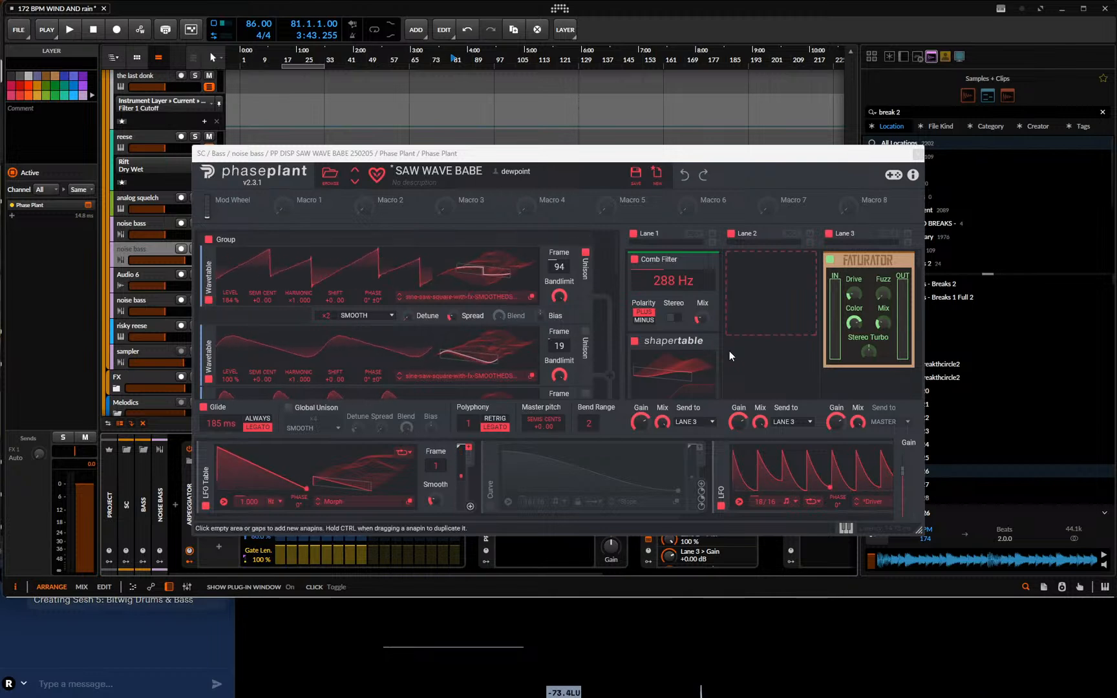
# - Examine the Phase Plant patch's generators and its three effect lanes, then close the plug-in window
pyautogui.scroll(-10, 517, 351)
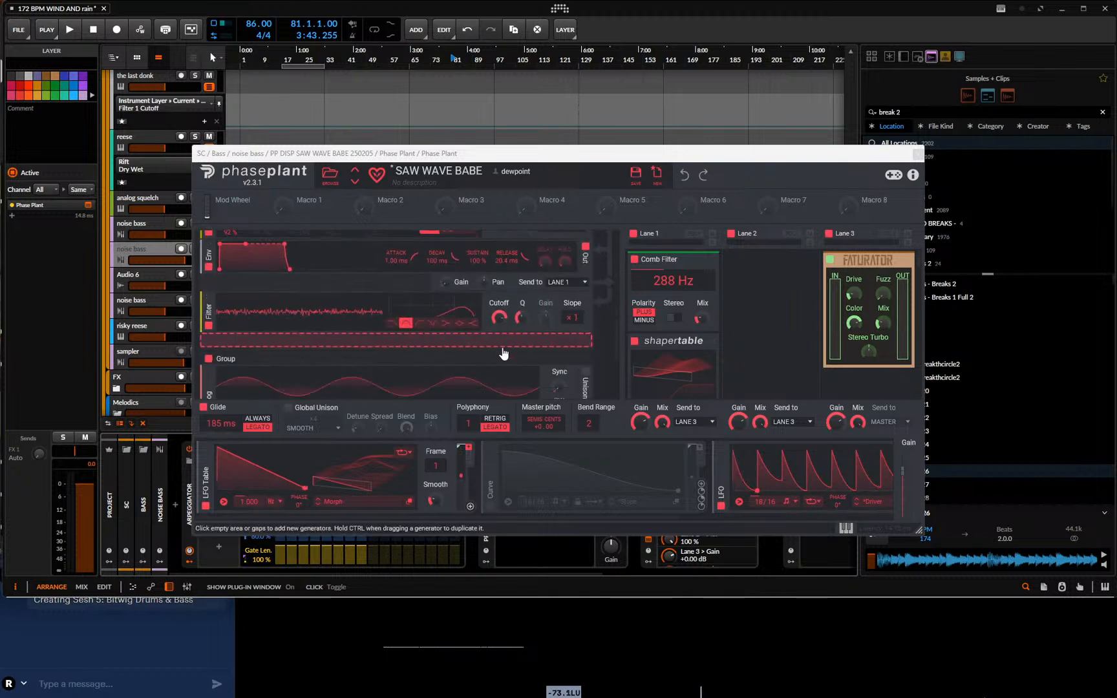
pyautogui.scroll(3, 503, 352)
pyautogui.scroll(-3, 503, 352)
pyautogui.scroll(-5, 501, 347)
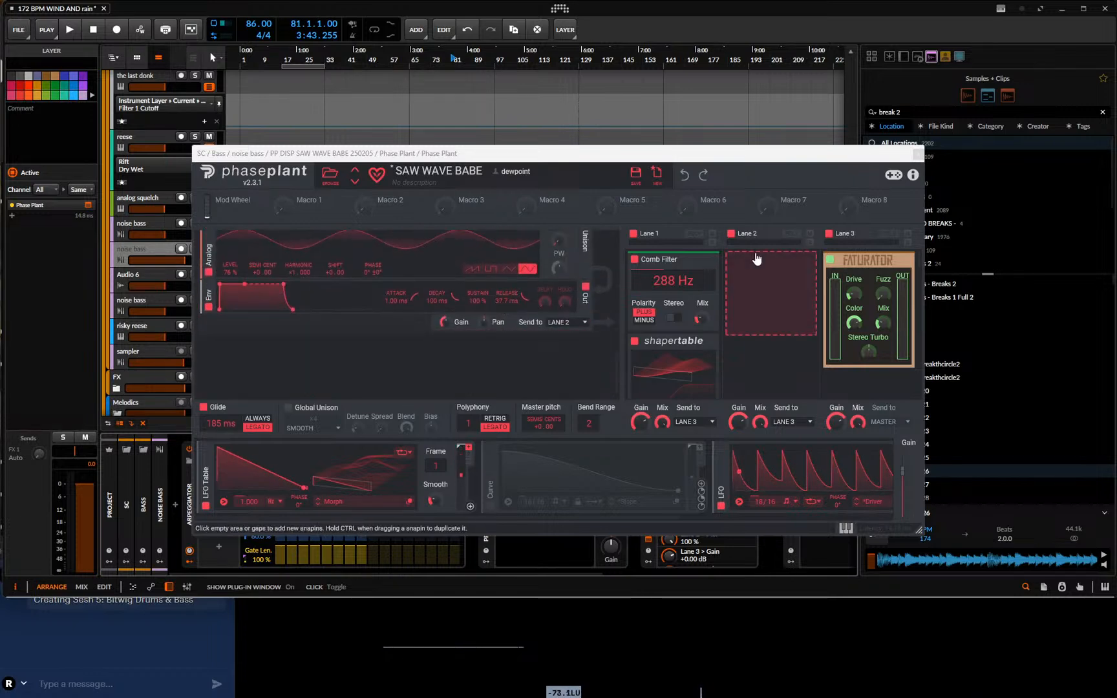
pyautogui.scroll(-5, 704, 325)
pyautogui.scroll(-5, 704, 325)
pyautogui.scroll(-6, 704, 324)
pyautogui.scroll(5, 704, 325)
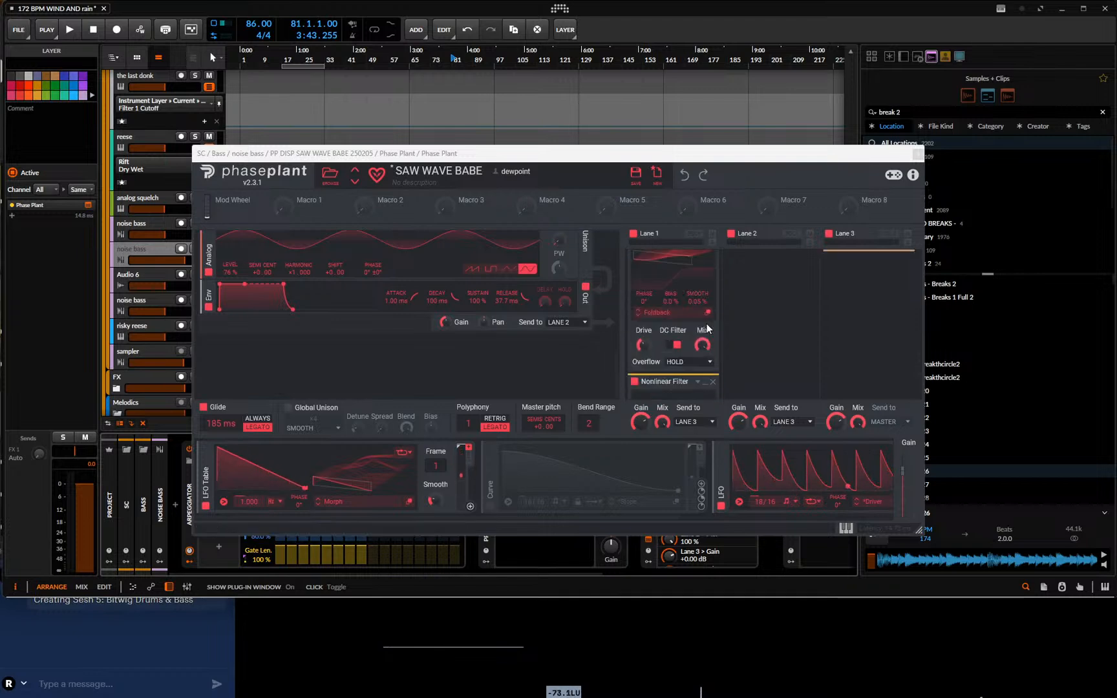
pyautogui.scroll(4, 707, 329)
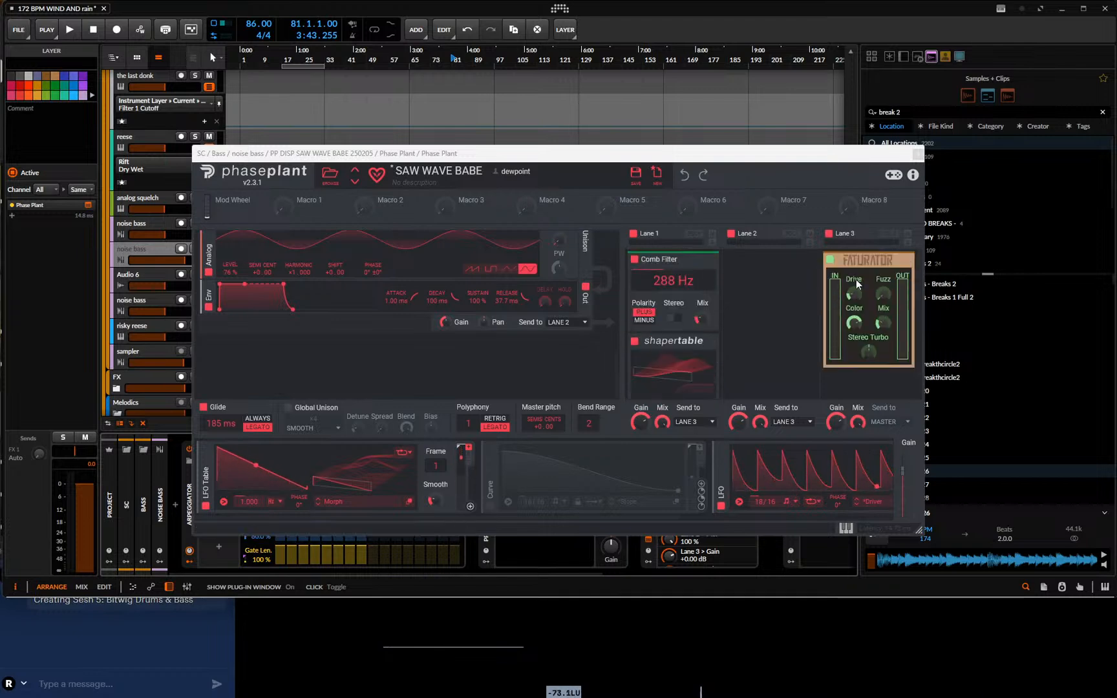
pyautogui.click(917, 155)
# - Play the repeated noise bass clips from bar 81 and record-arm Audio 6 and the duplicated noise bass track
pyautogui.click(451, 260)
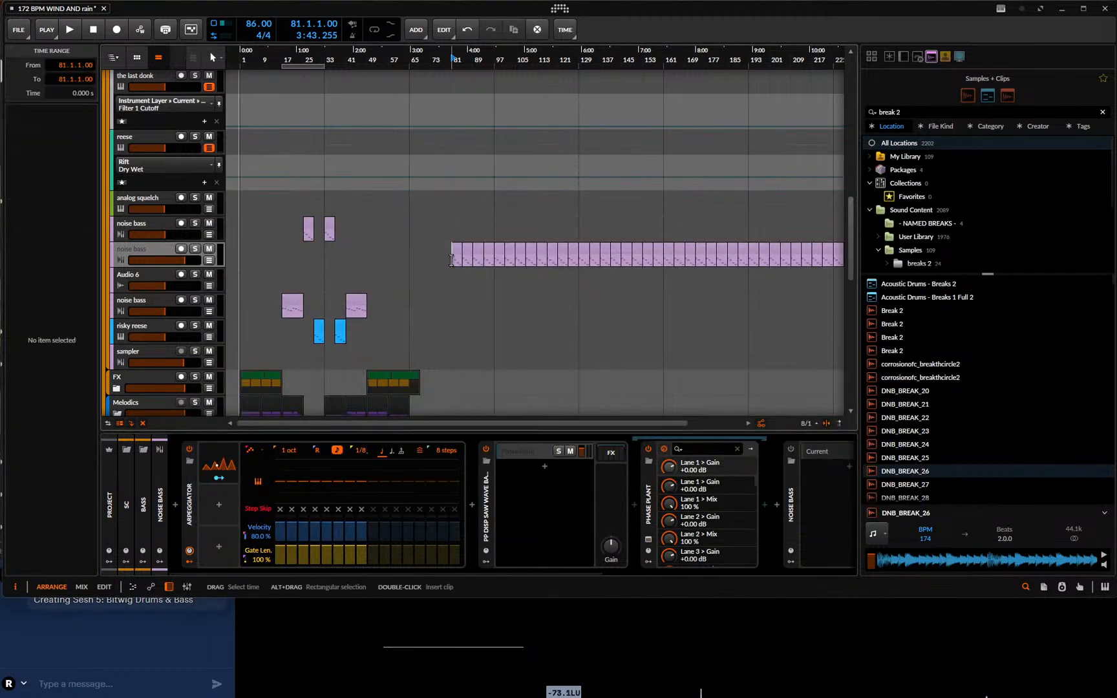
pyautogui.press('space')
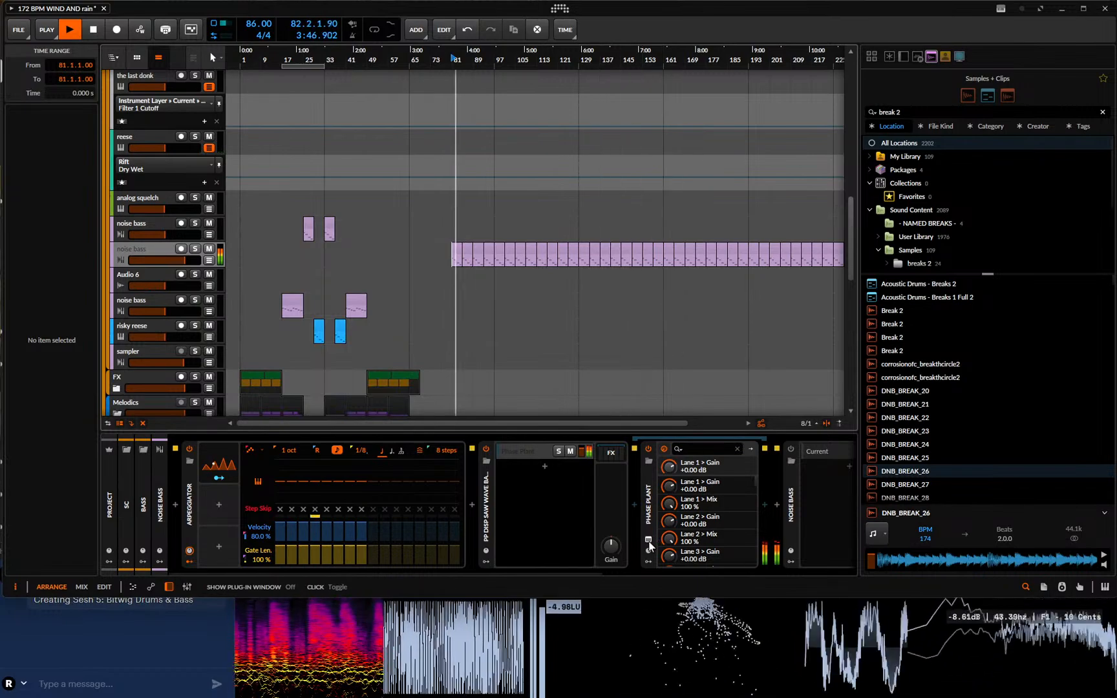
pyautogui.click(160, 278)
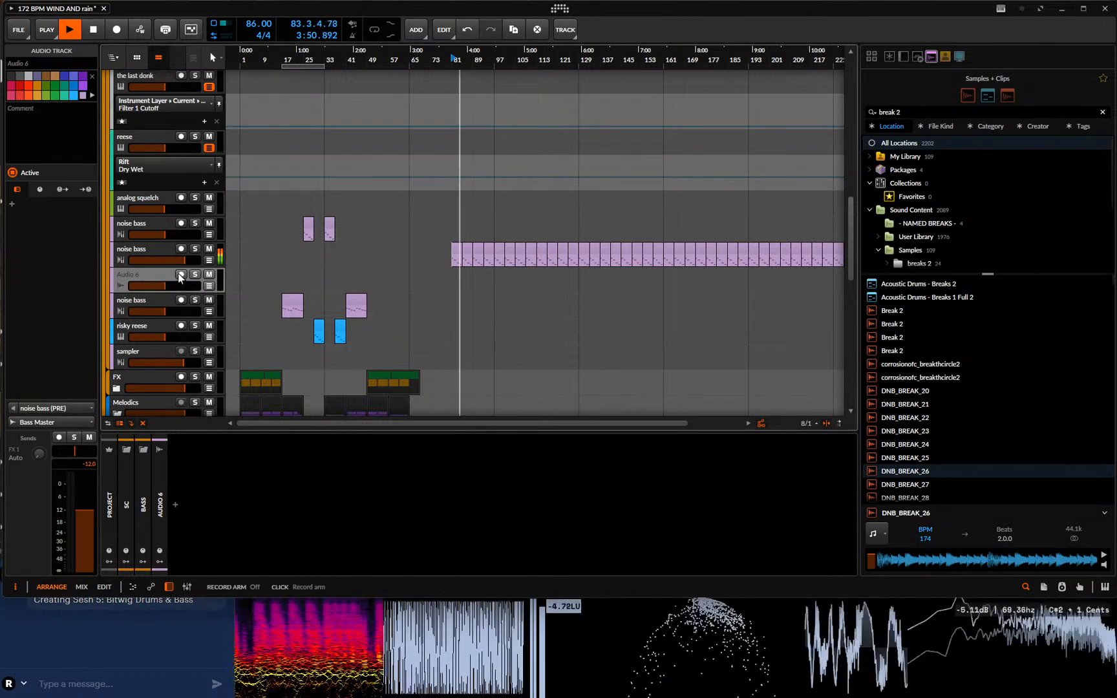
pyautogui.click(181, 274)
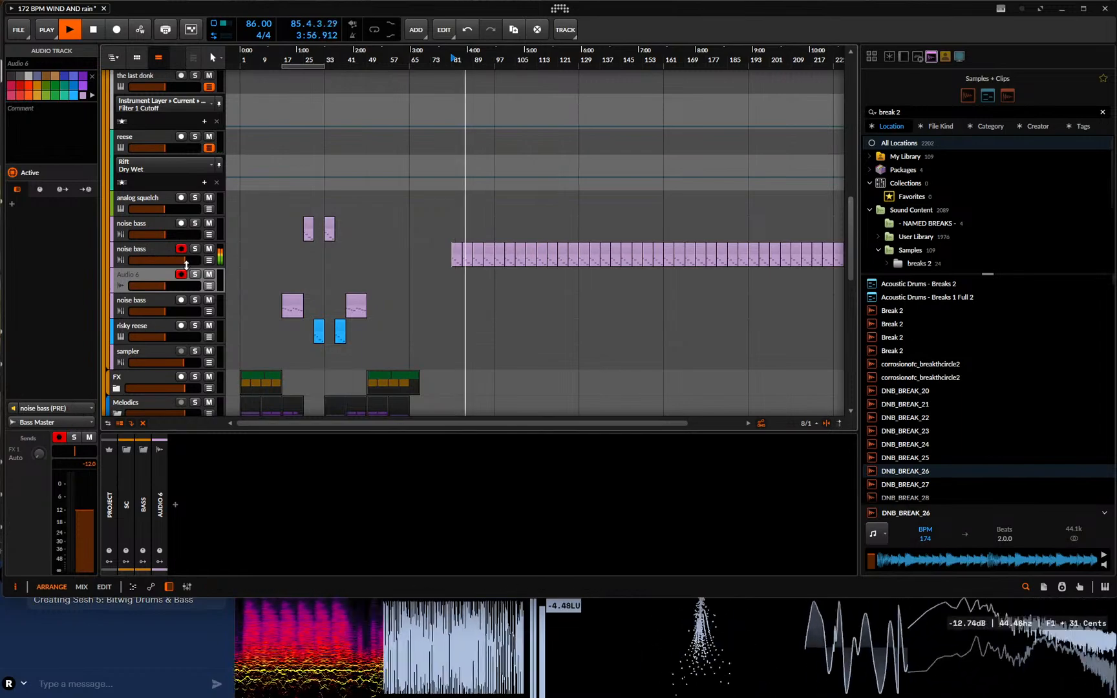
# - Set Audio 6's input to the duplicated noise bass track's noise bass (PRE) output and mute that duplicated track
pyautogui.click(91, 409)
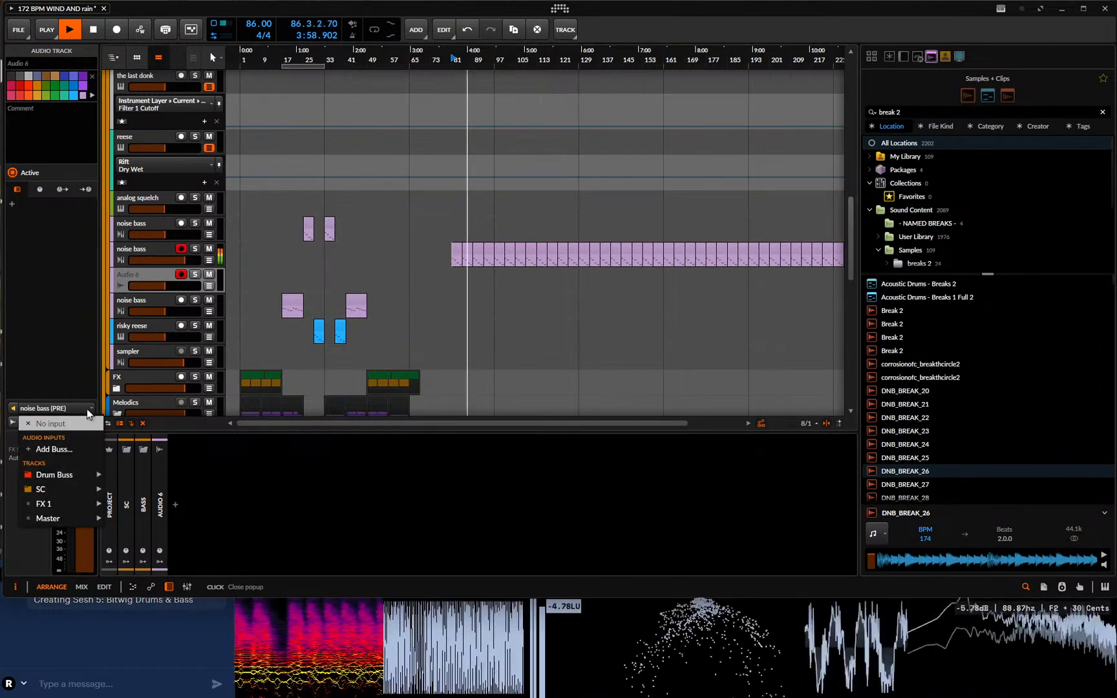
pyautogui.moveTo(70, 488)
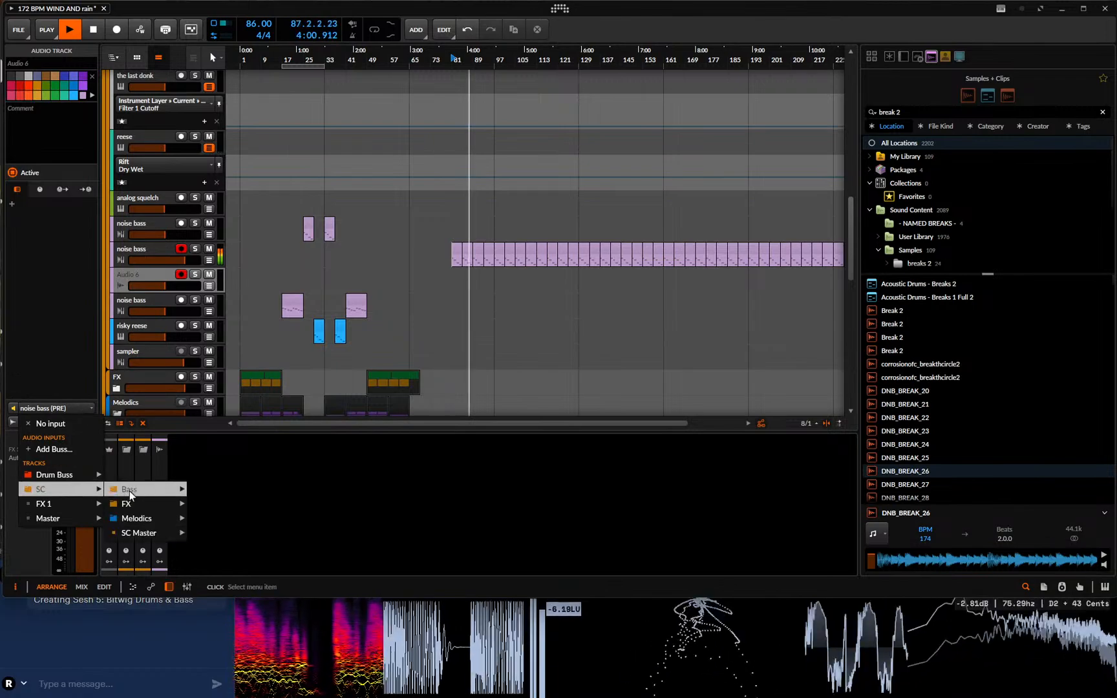
pyautogui.moveTo(127, 491)
pyautogui.moveTo(225, 534)
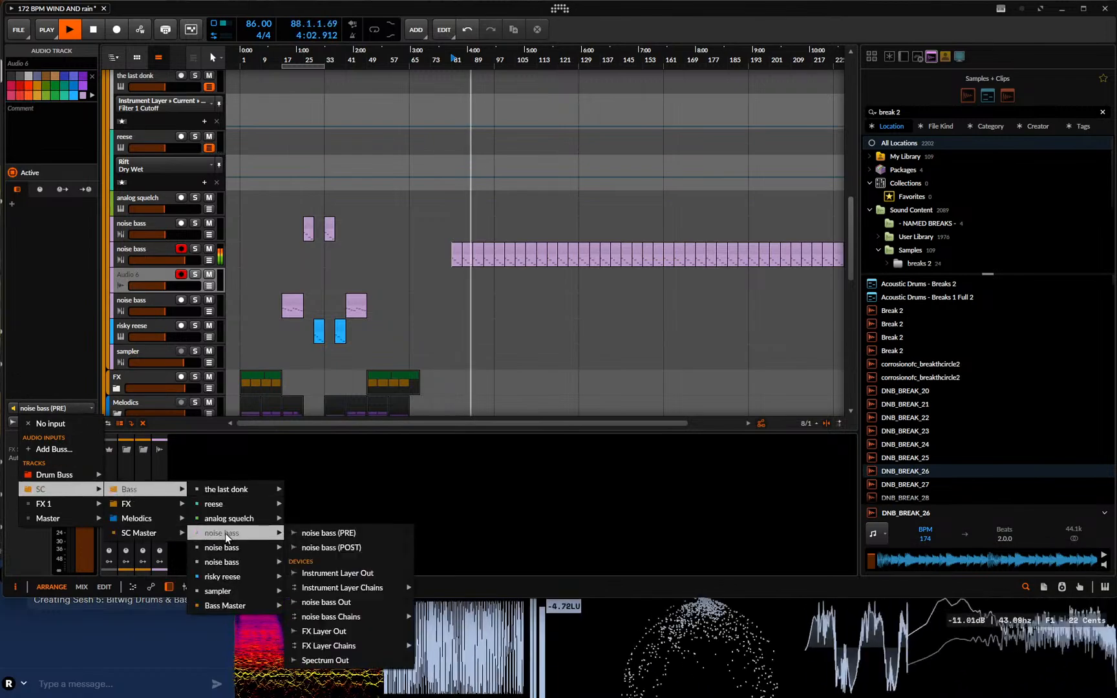
pyautogui.click(331, 541)
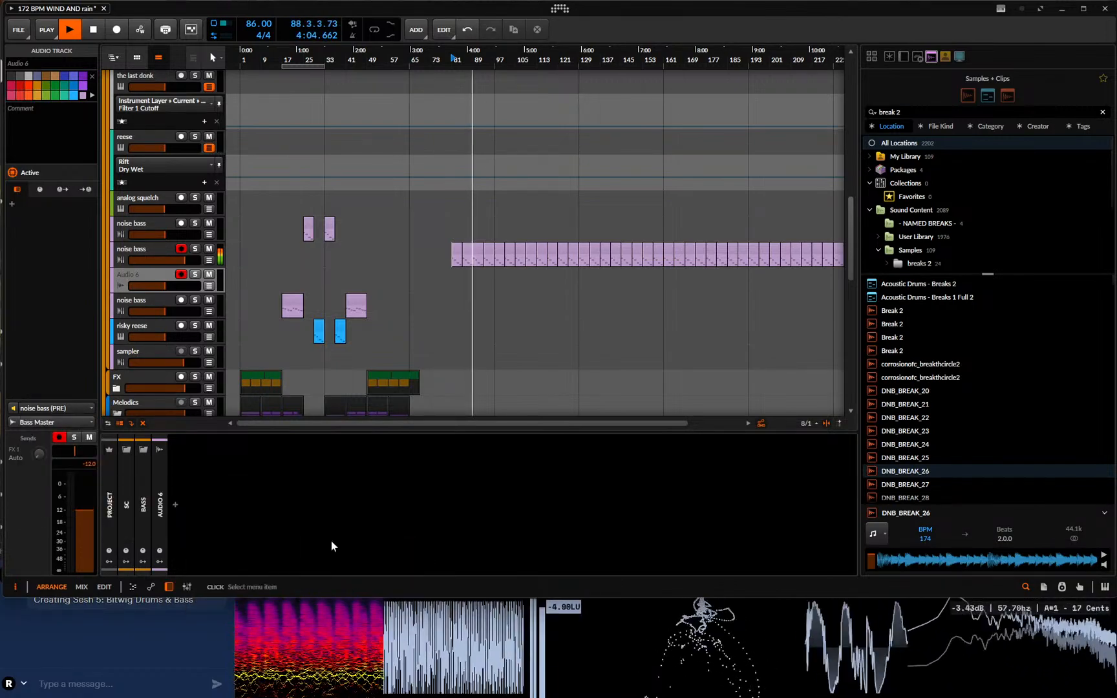
pyautogui.click(210, 249)
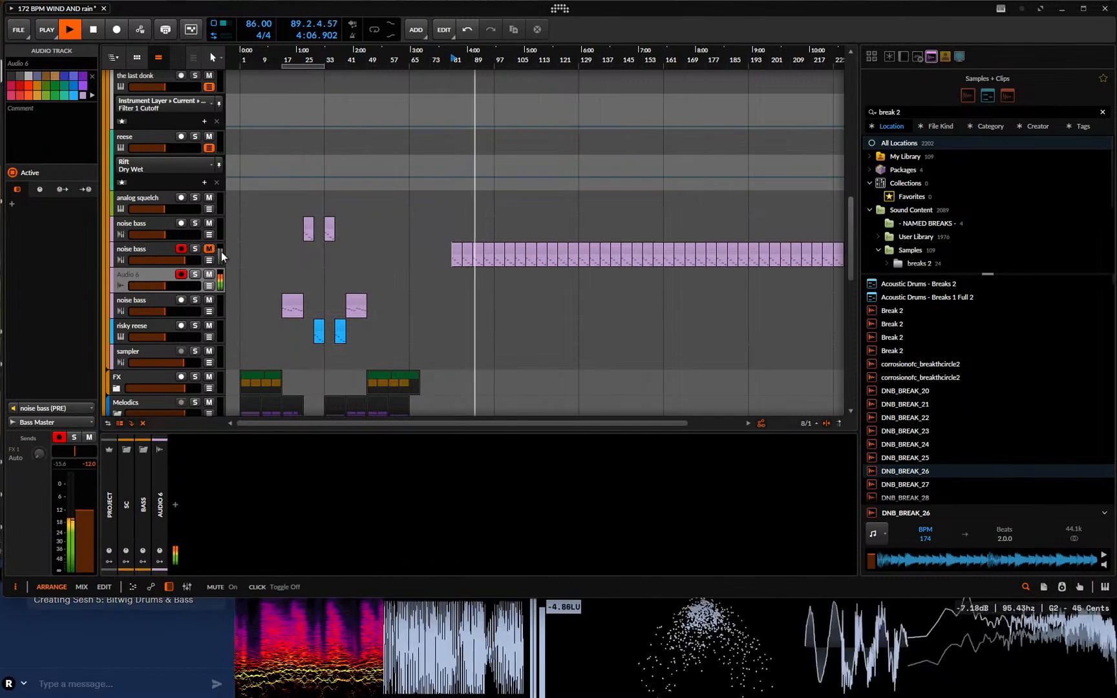
pyautogui.press('Escape')
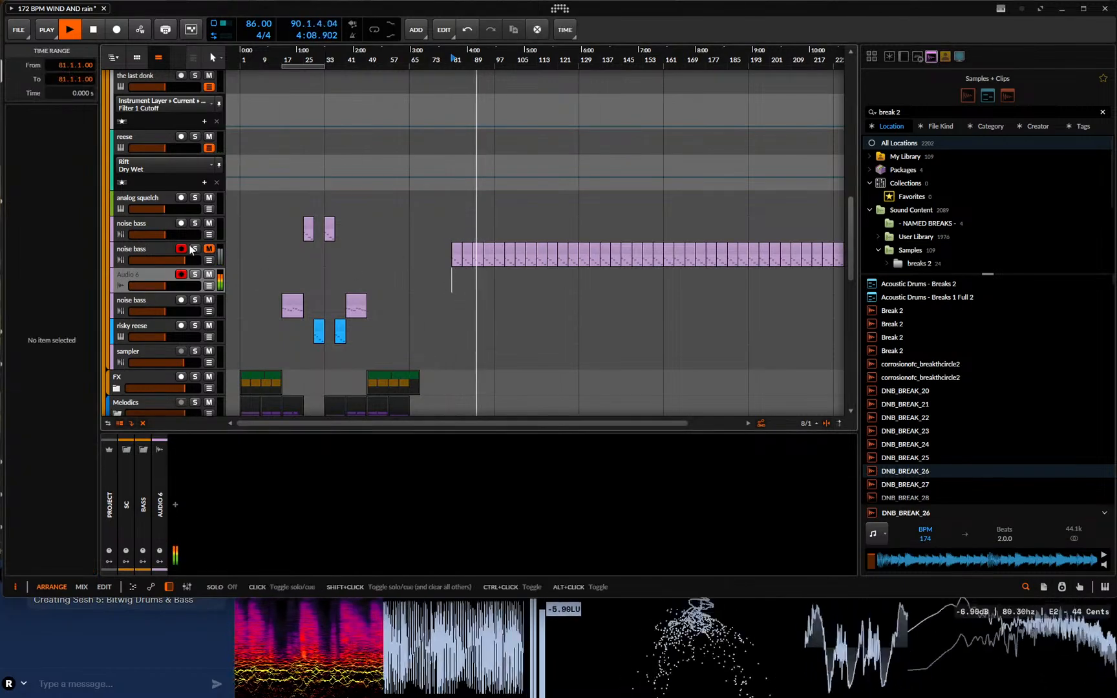
# - Record a short test take onto Audio 6 from bar 81 and delete the recorded audio clip
pyautogui.press('space')
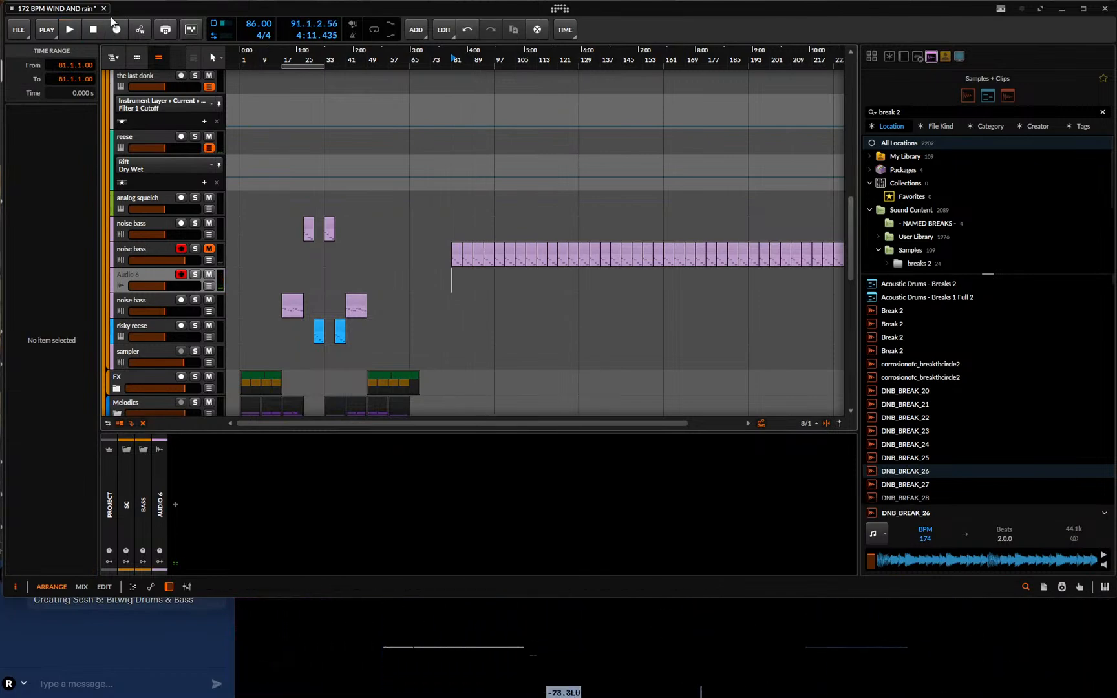
pyautogui.click(114, 29)
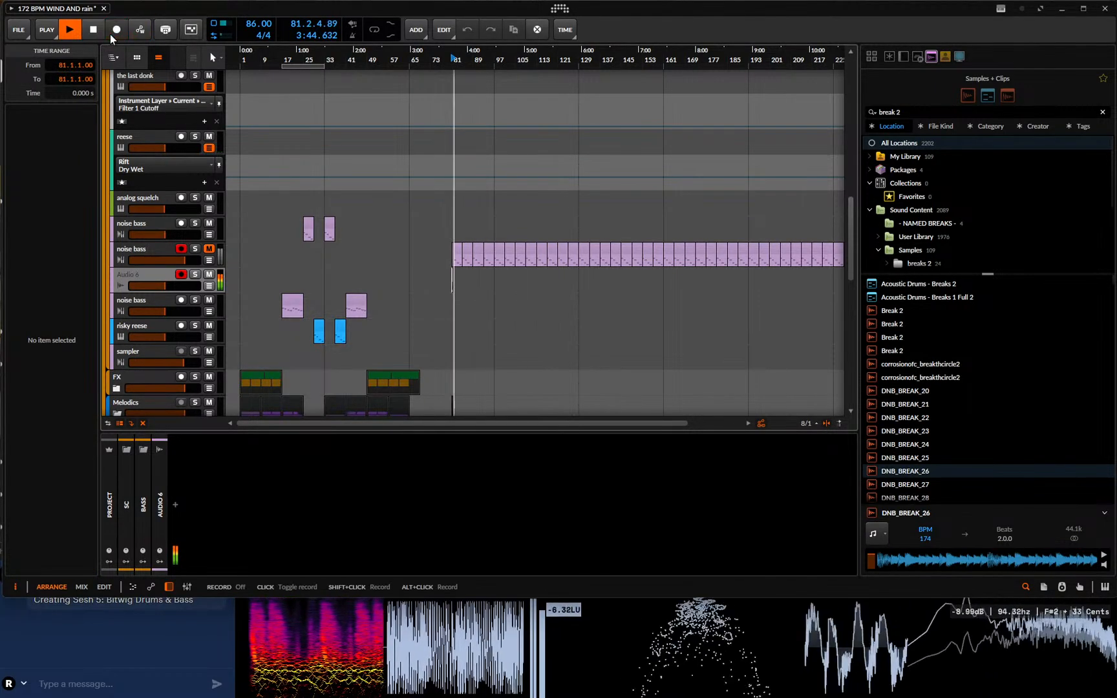
pyautogui.click(93, 29)
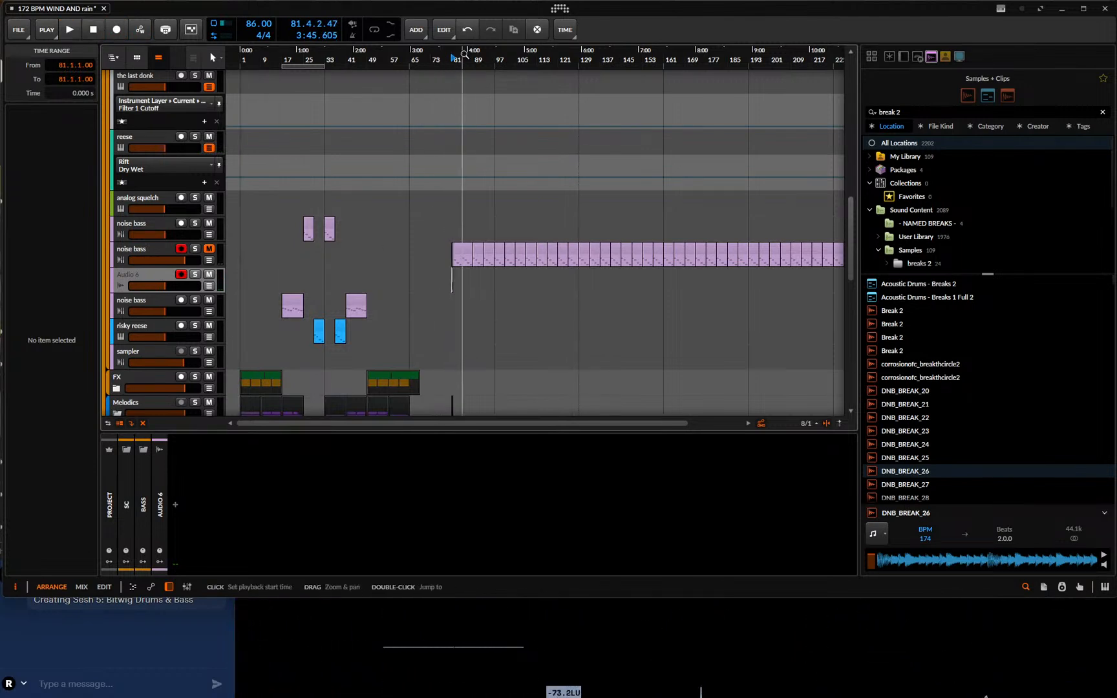
pyautogui.moveTo(463, 54); pyautogui.dragTo(441, 268)
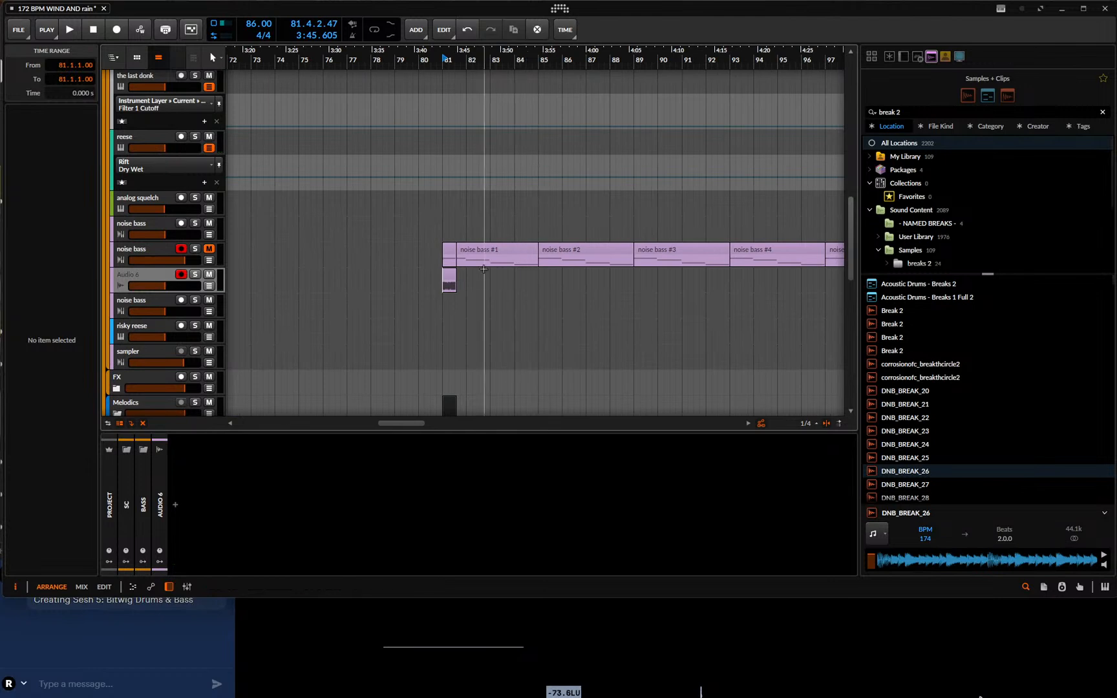
pyautogui.rightClick(450, 283)
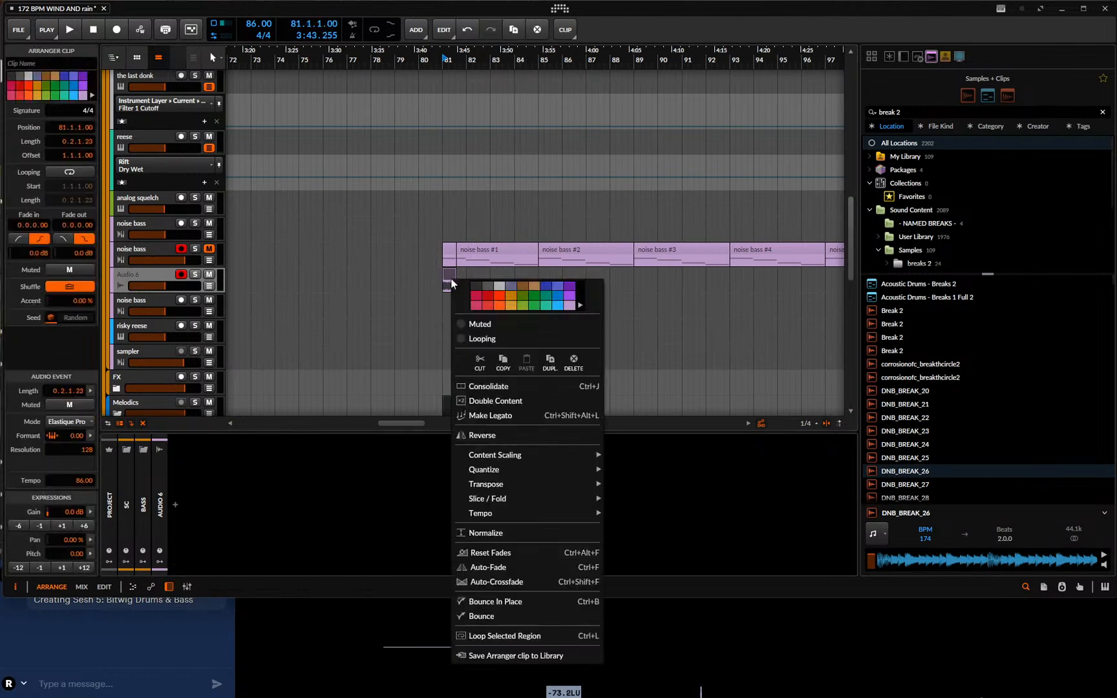
pyautogui.click(563, 354)
# - Find the preset -Glitcher- remake for Dew 2 and insert it after MO-TT in the duplicated noise bass track's device chain
pyautogui.click(143, 243)
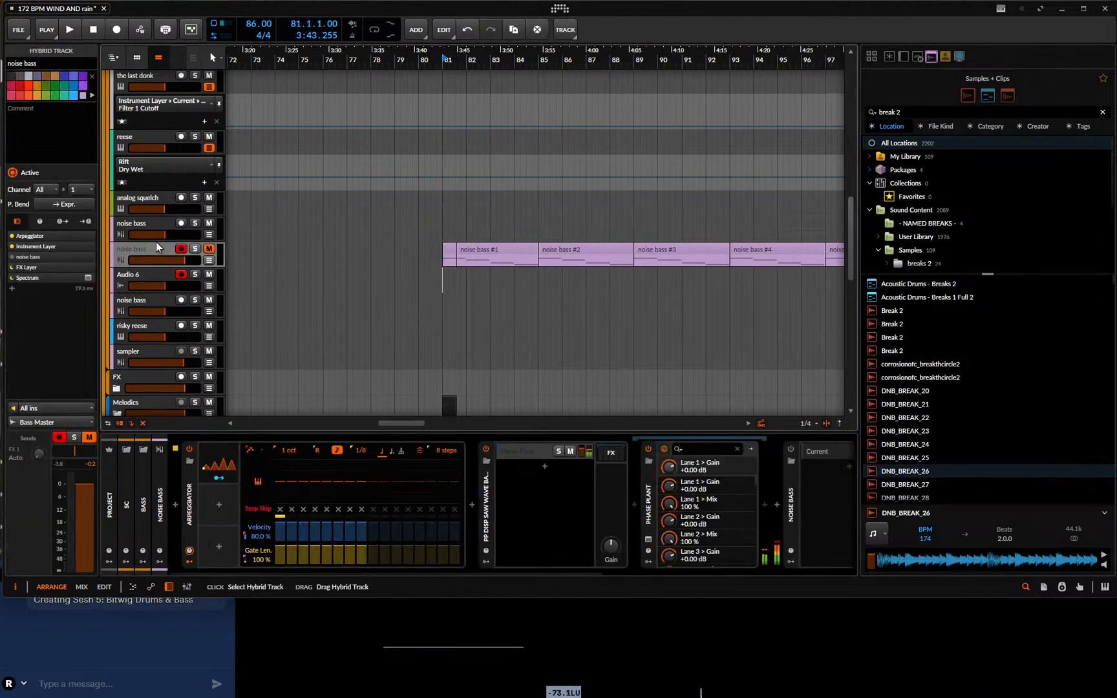
pyautogui.hscroll(3, 477, 575)
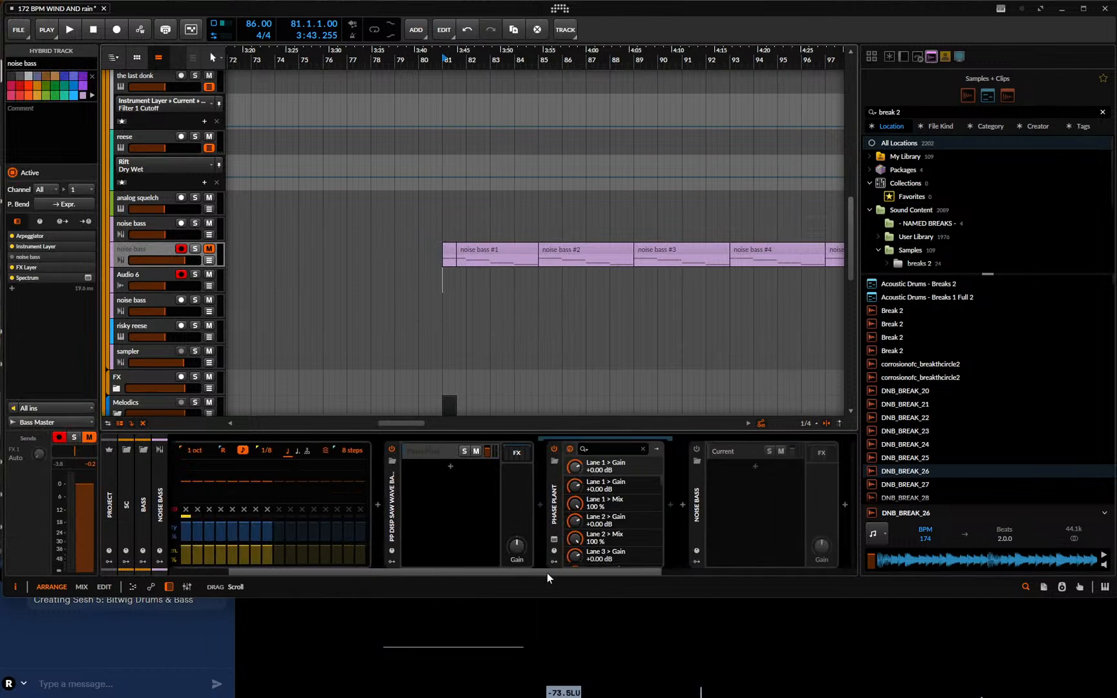
pyautogui.click(443, 453)
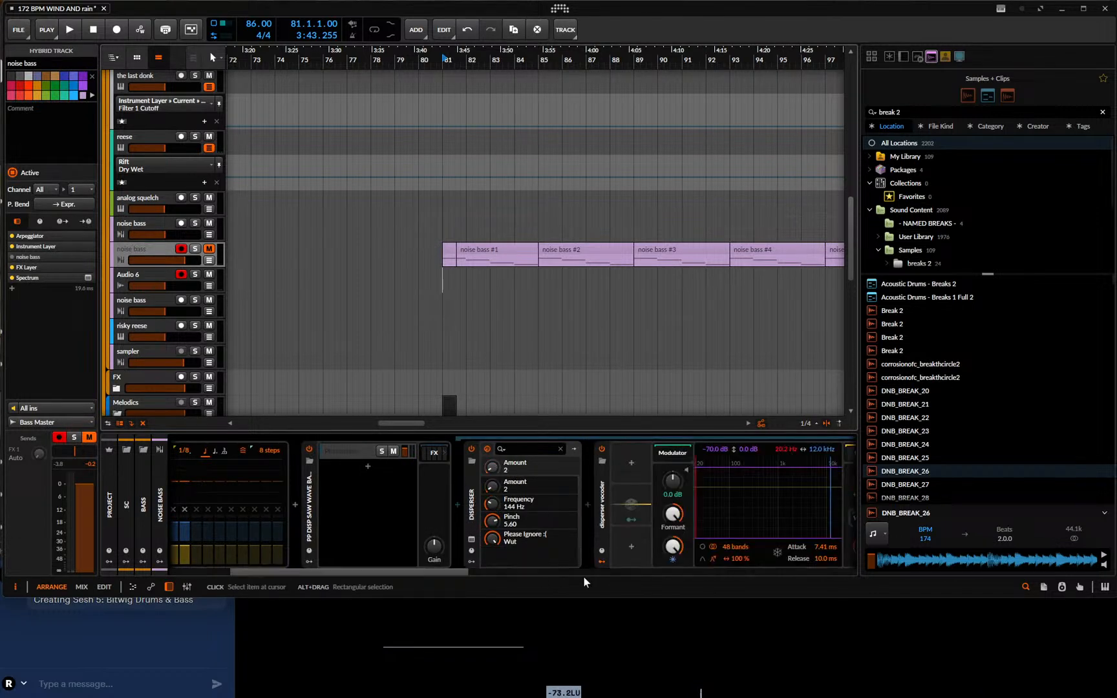
pyautogui.moveTo(436, 571); pyautogui.dragTo(678, 580)
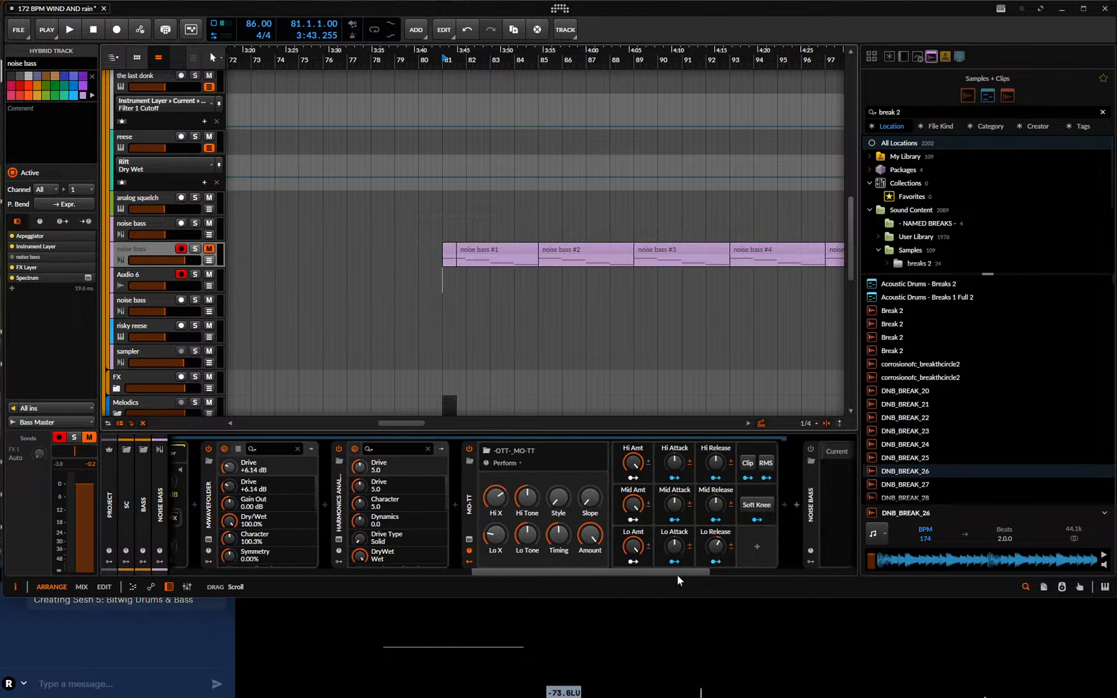
pyautogui.click(906, 111)
pyautogui.write('glitcher')
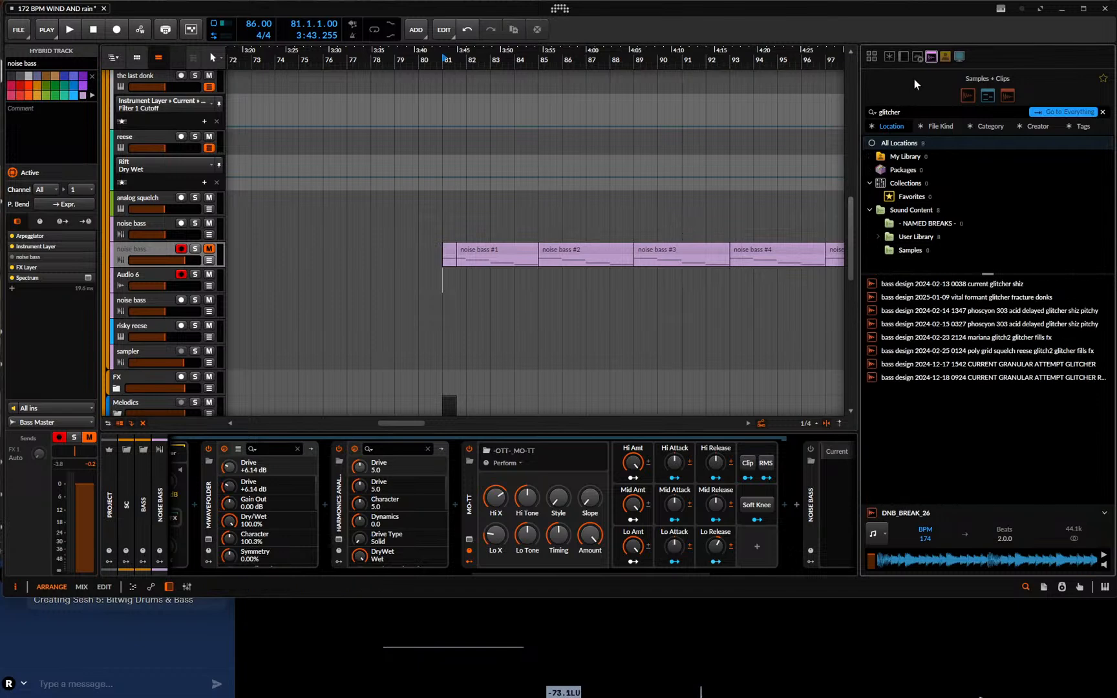
pyautogui.click(912, 58)
pyautogui.click(907, 57)
pyautogui.click(913, 57)
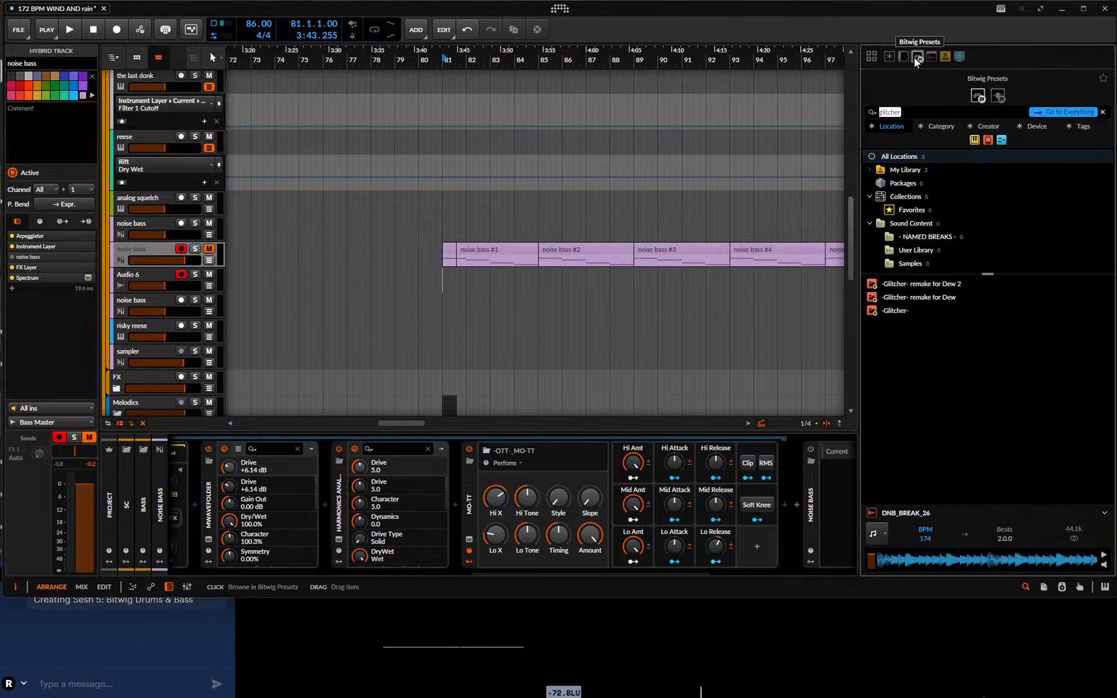
pyautogui.moveTo(928, 289); pyautogui.dragTo(797, 516)
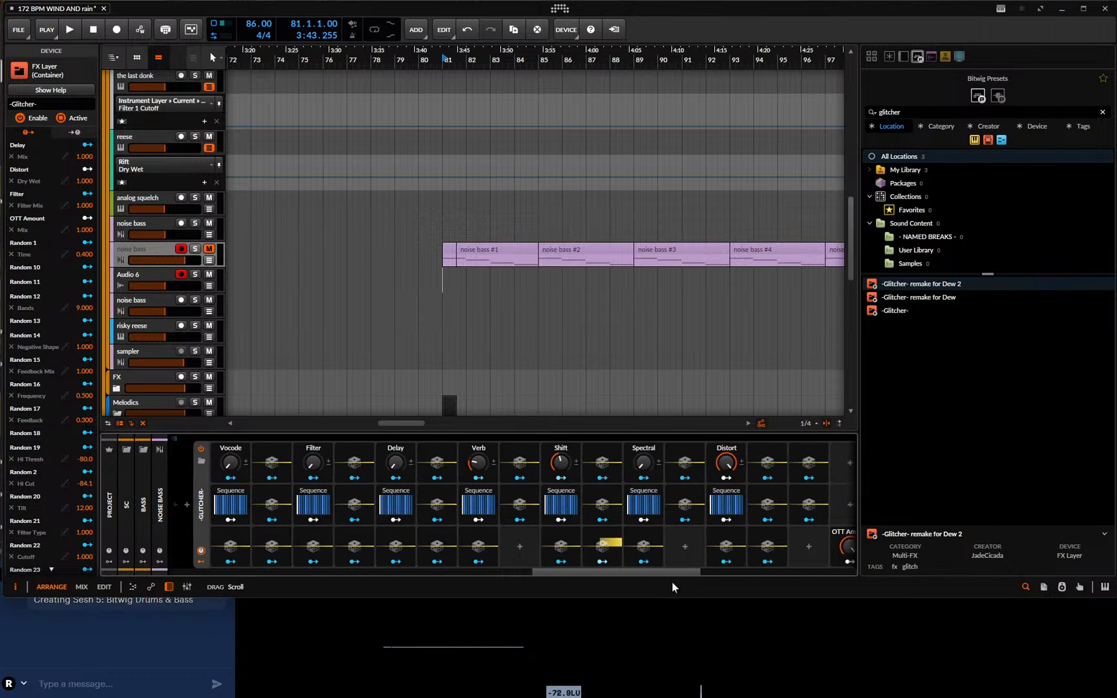
# - Audition the Glitcher on the noise bass clips from bar 81 while varying its Spectral, Shift, Verb and Distort amounts
pyautogui.moveTo(686, 582); pyautogui.dragTo(605, 576)
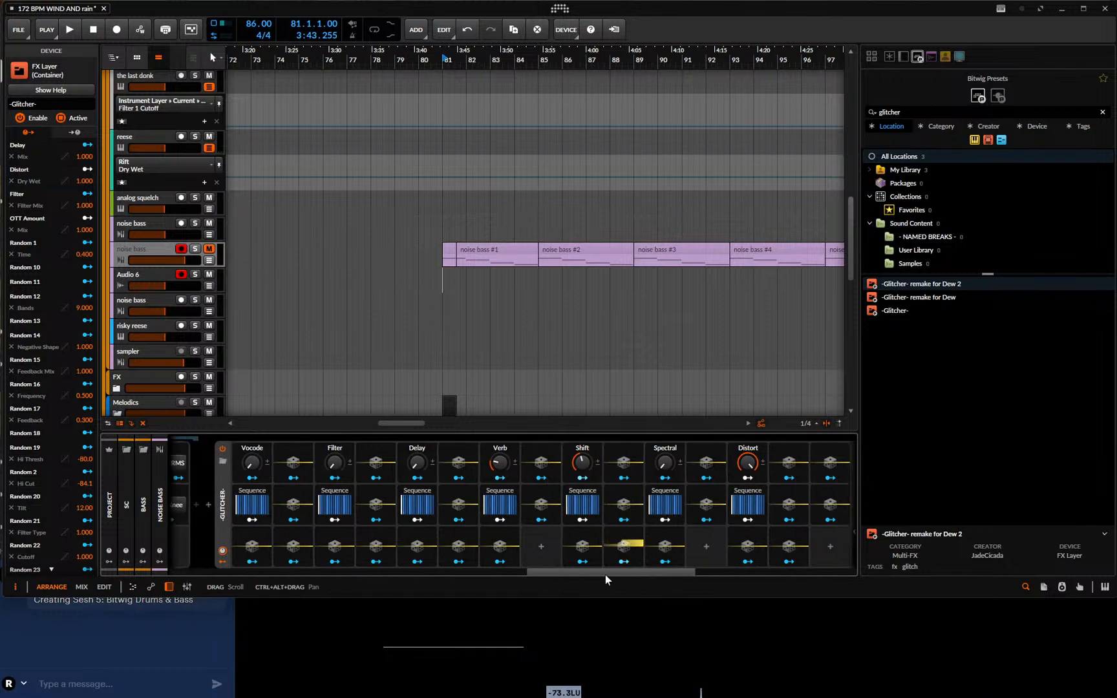
pyautogui.press('space')
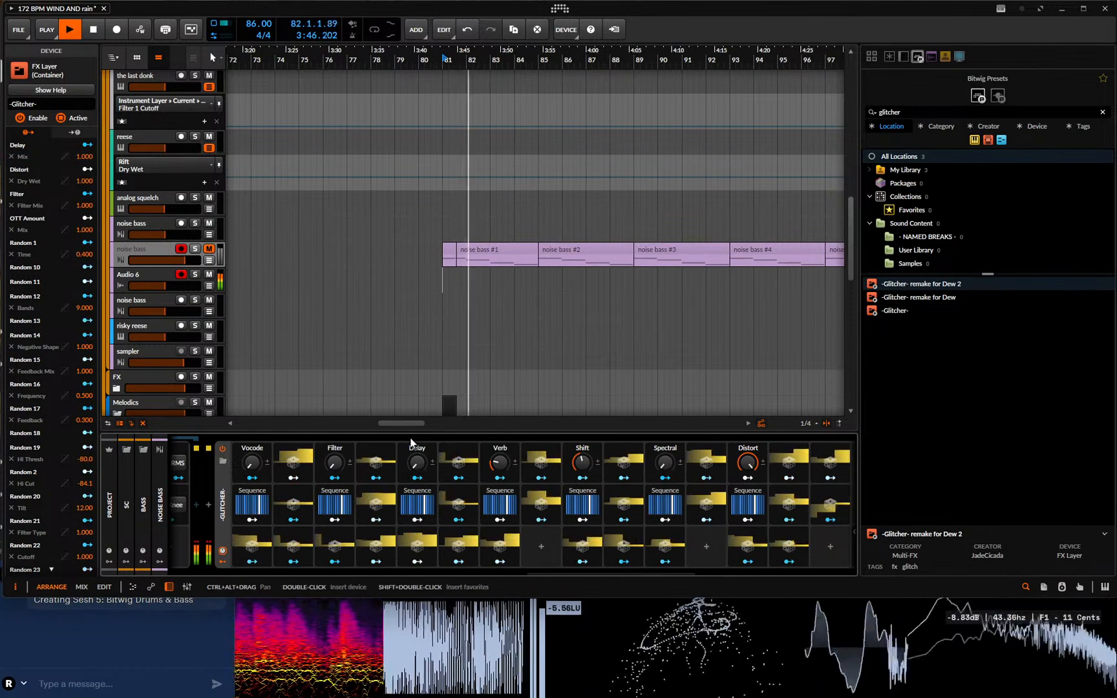
pyautogui.moveTo(664, 462); pyautogui.dragTo(664, 448)
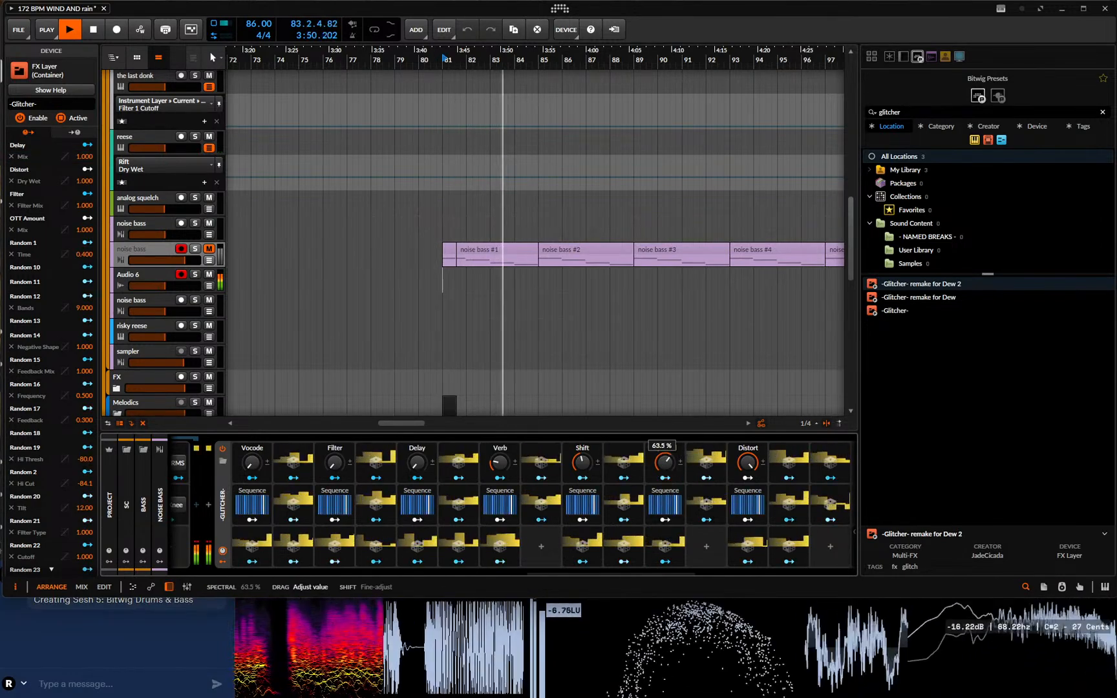
pyautogui.moveTo(581, 461); pyautogui.dragTo(582, 440)
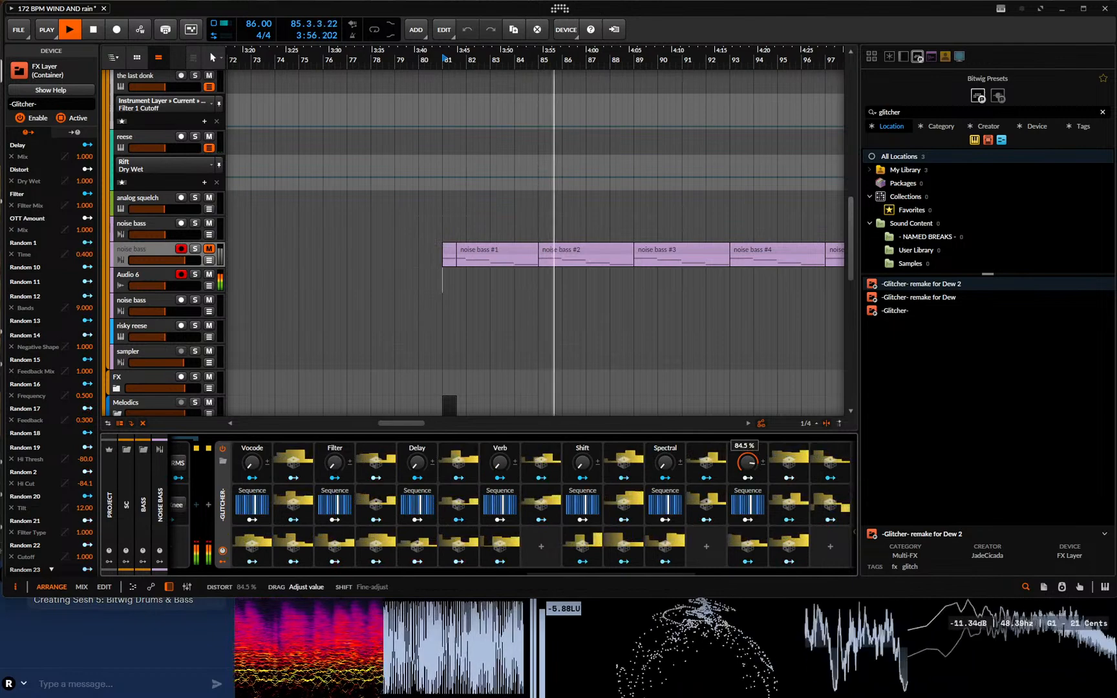
pyautogui.press('space')
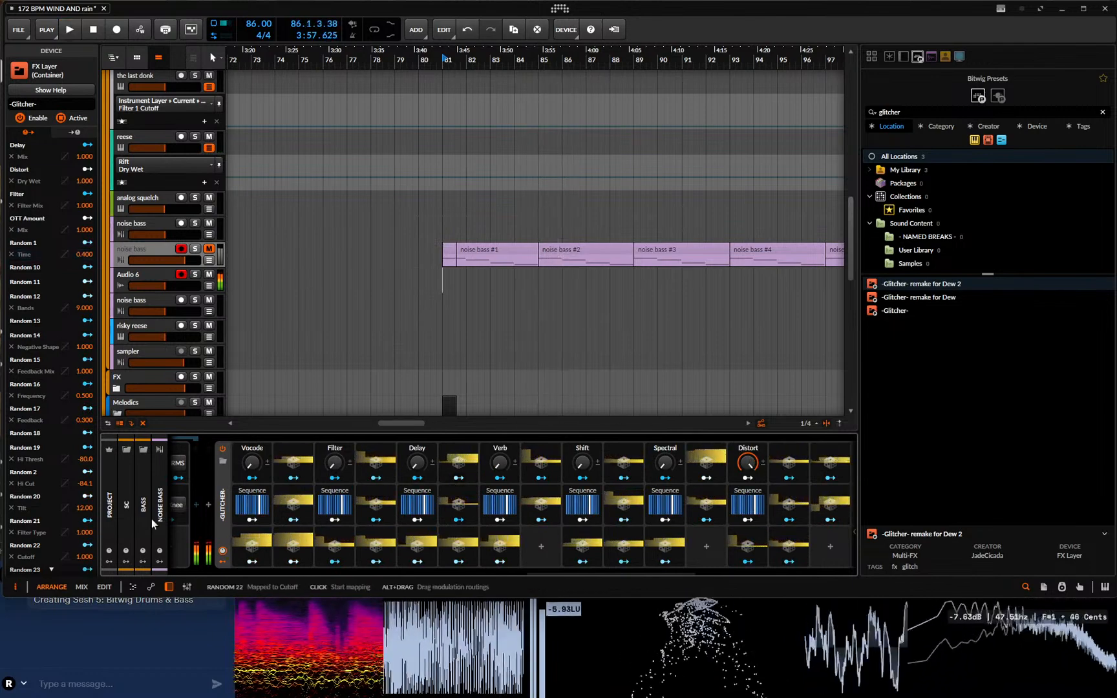
# - Remove the Glitcher device from the end of the duplicated noise bass track's layer effects chain
pyautogui.click(209, 505)
pyautogui.click(786, 420)
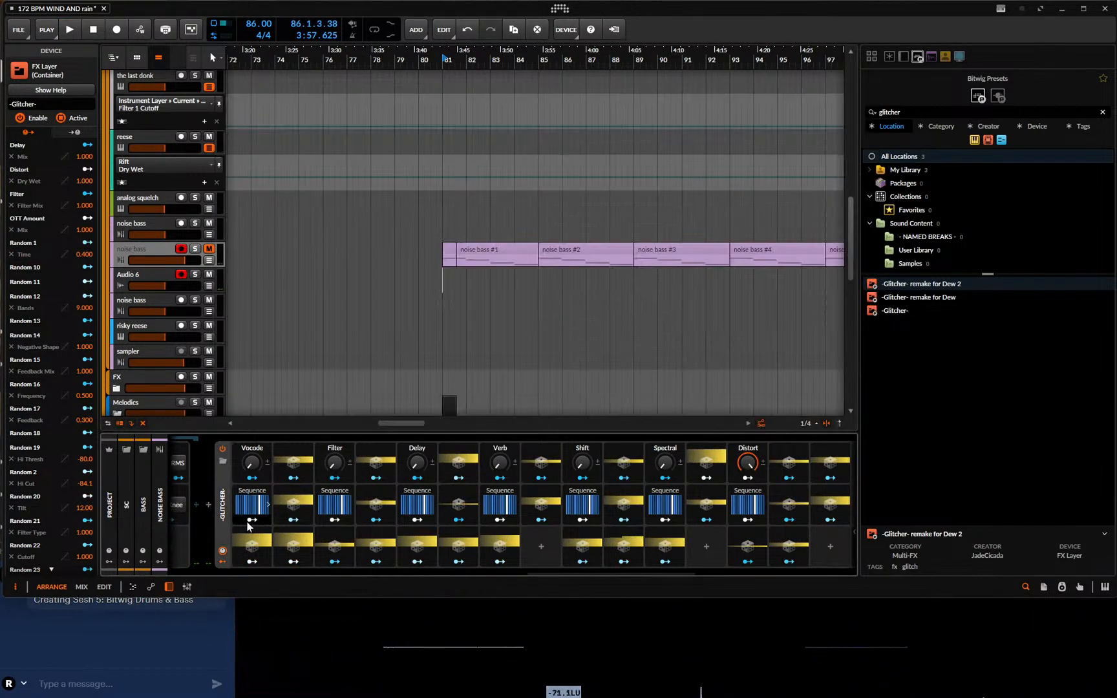
pyautogui.rightClick(230, 506)
pyautogui.click(354, 582)
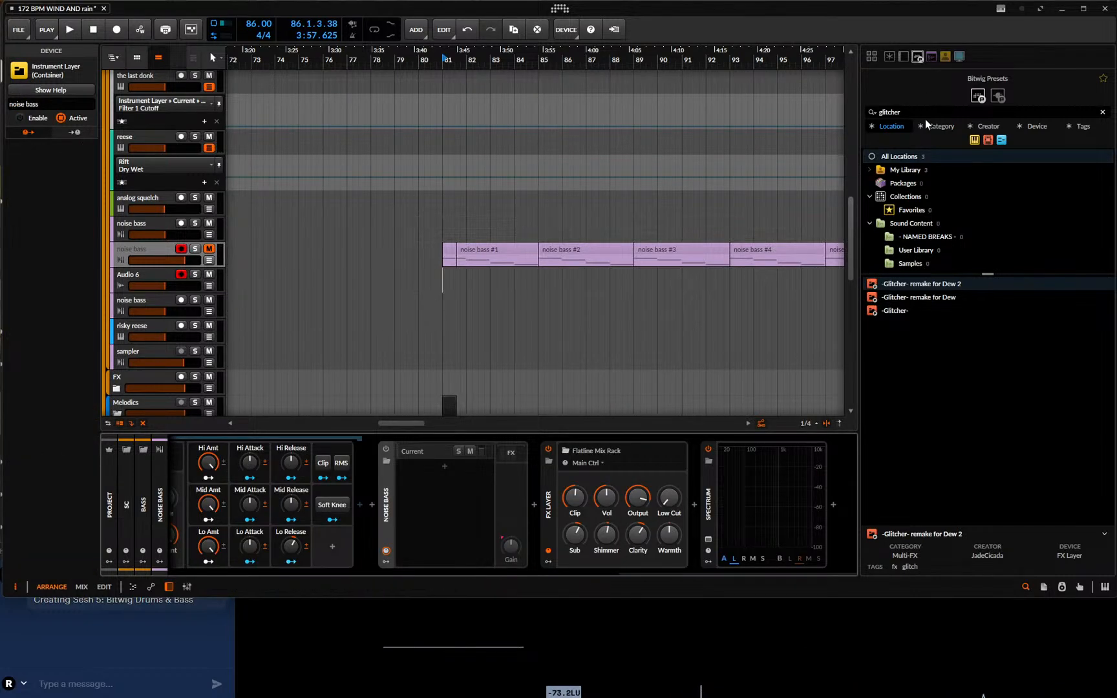
# - Find the glitch audio effects among the devices and insert Fracture and Hysteresis between the noise bass Instrument Layer and FX Layer
pyautogui.click(894, 112)
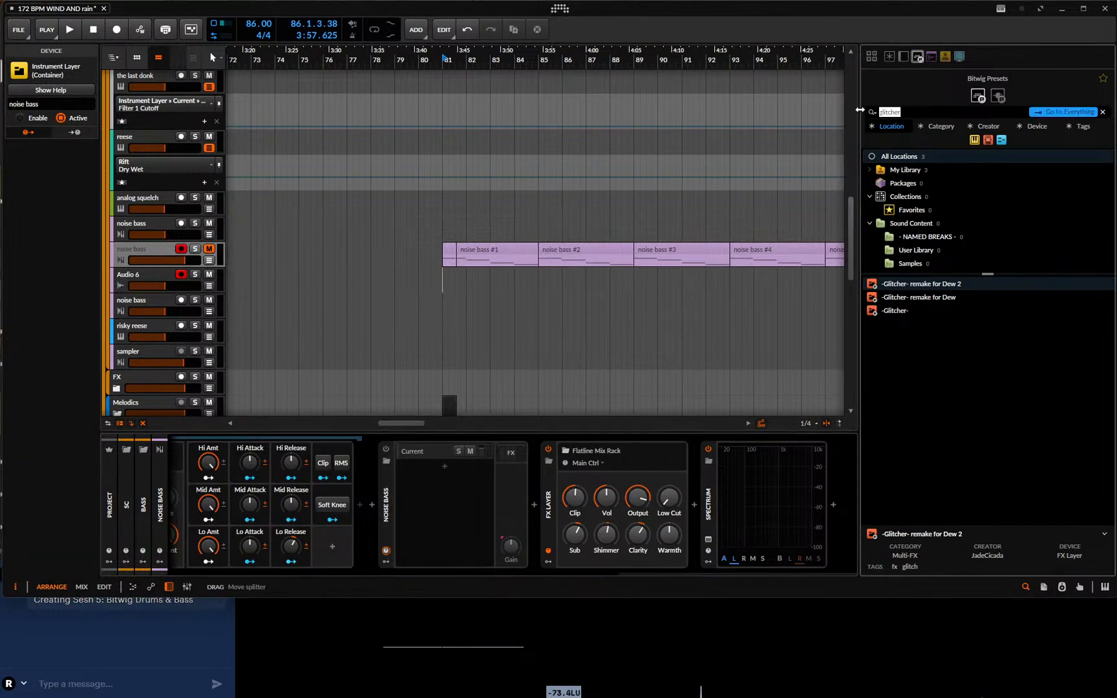
pyautogui.write('glitch')
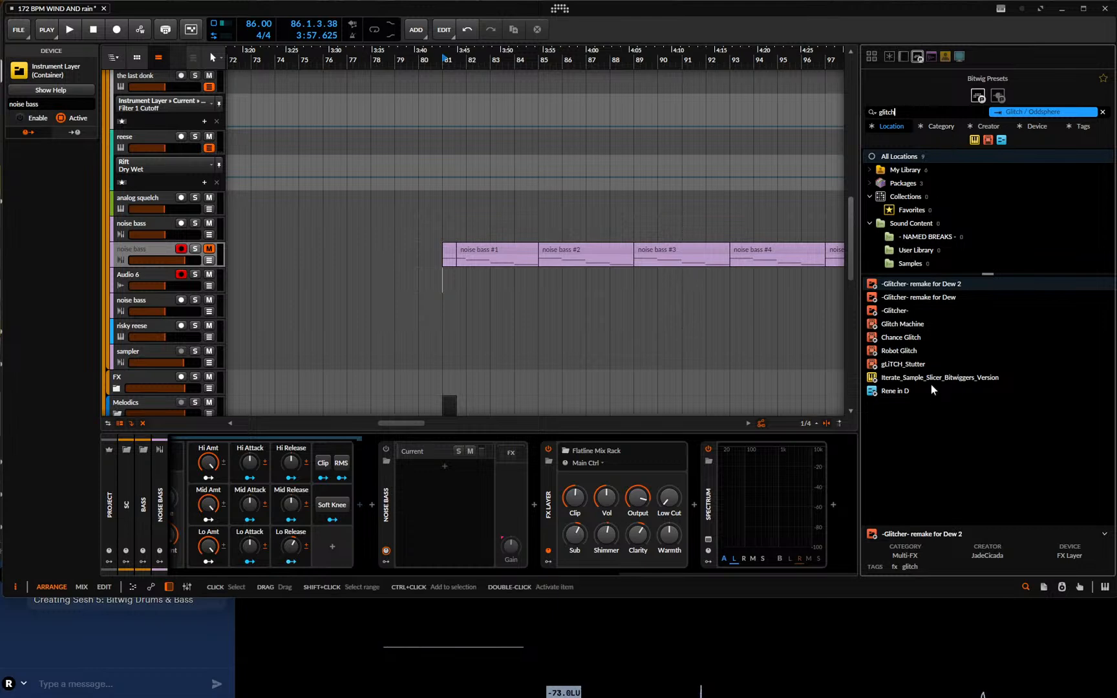
pyautogui.click(902, 59)
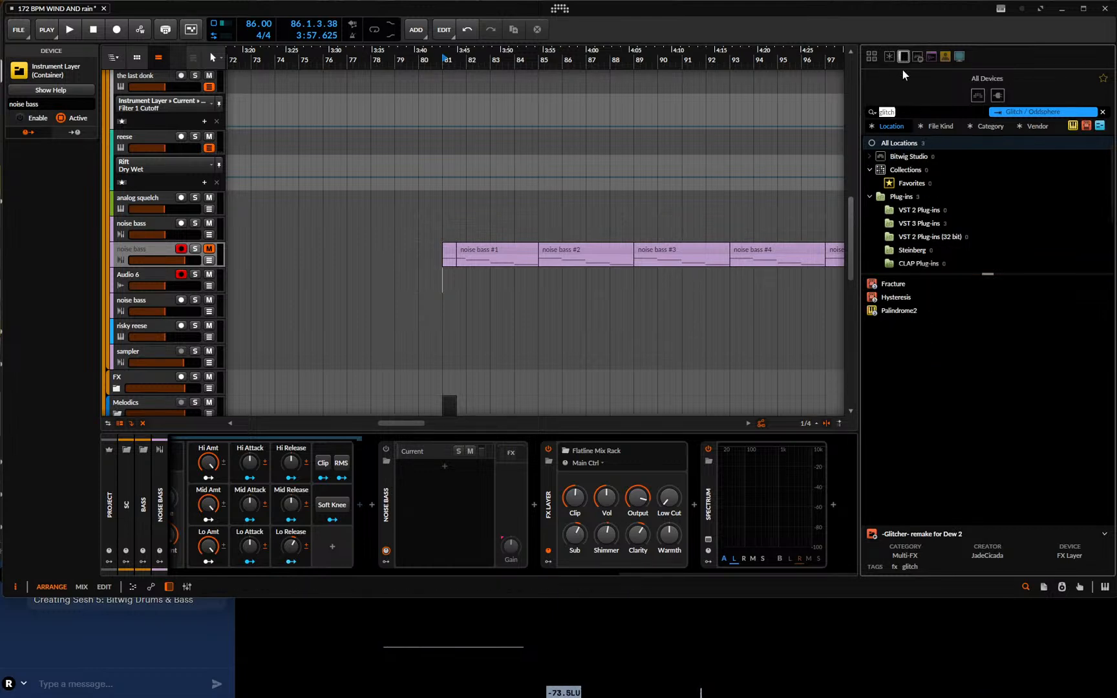
pyautogui.moveTo(907, 284); pyautogui.dragTo(538, 498)
pyautogui.doubleClick(897, 298)
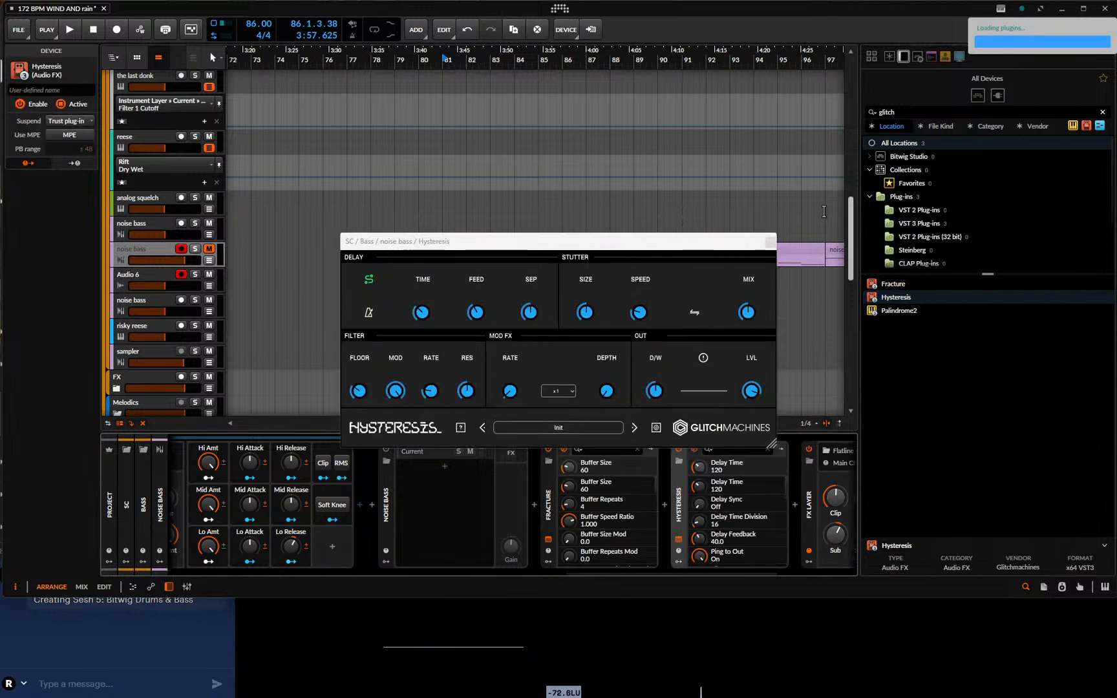
pyautogui.moveTo(712, 236); pyautogui.dragTo(842, 49)
pyautogui.moveTo(458, 255); pyautogui.dragTo(577, 333)
# - Search the devices for uhbik, insert Uhbik-G before Fracture, and close the open plug-in windows
pyautogui.click(983, 111)
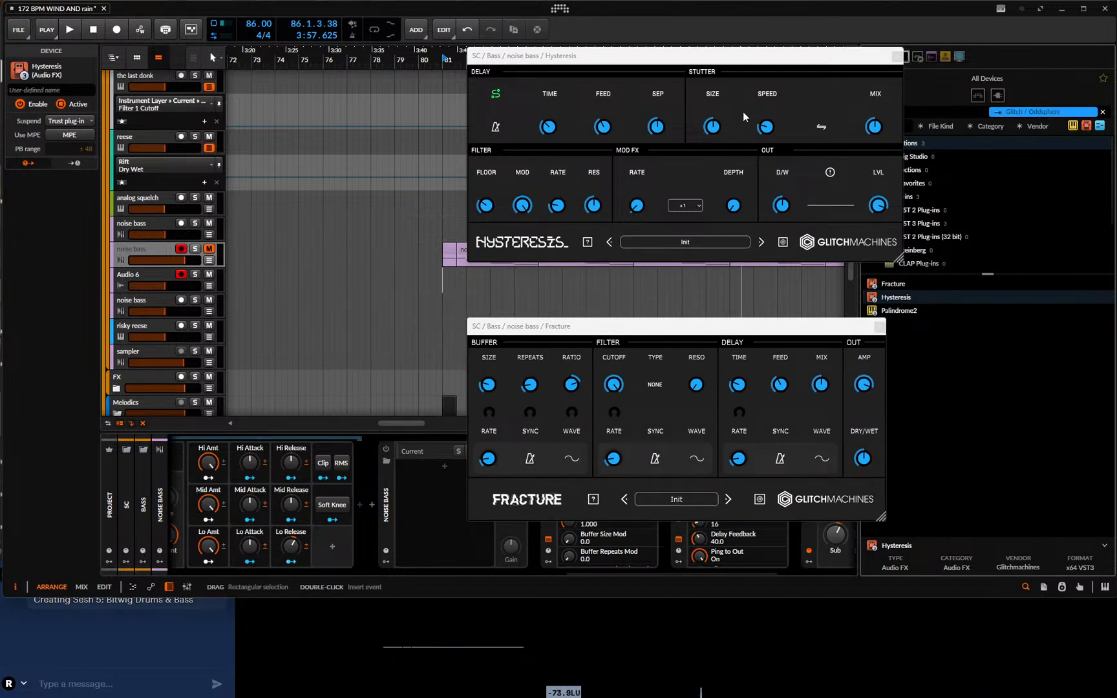
pyautogui.press('BackSpace')
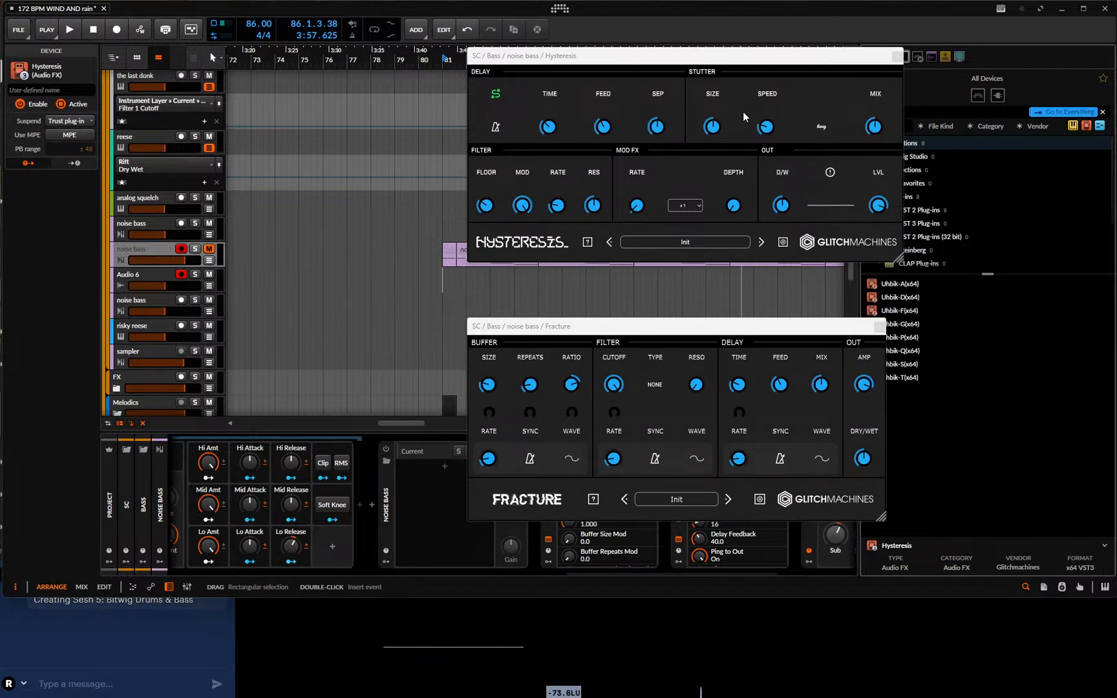
pyautogui.click(918, 325)
pyautogui.moveTo(536, 540); pyautogui.dragTo(538, 534)
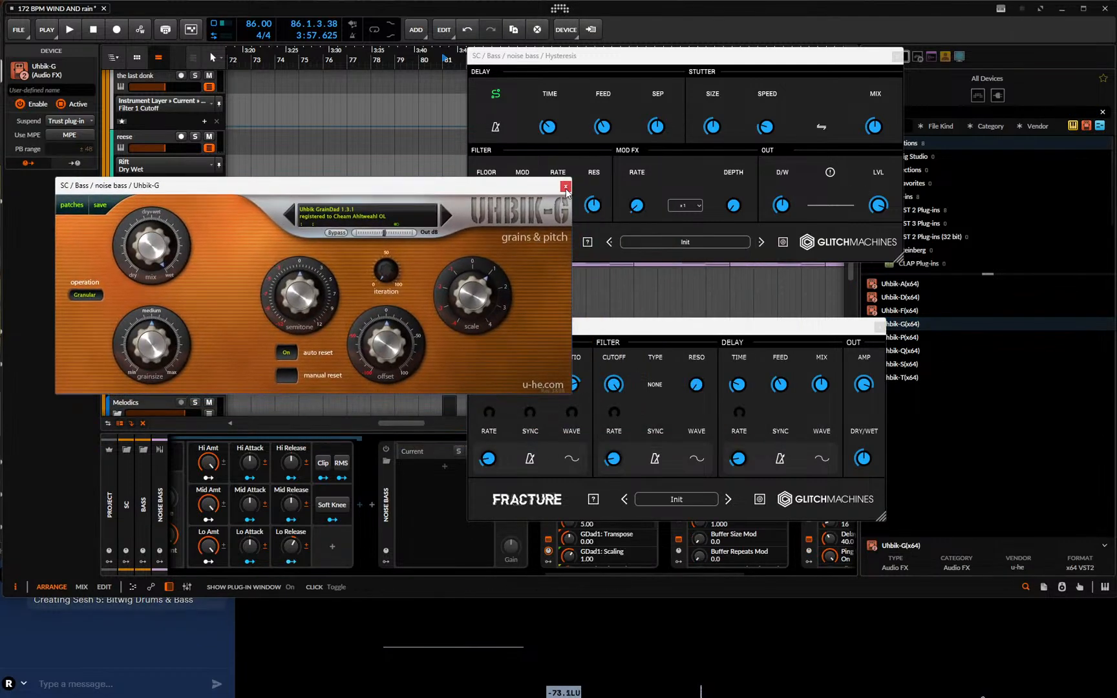
pyautogui.click(897, 57)
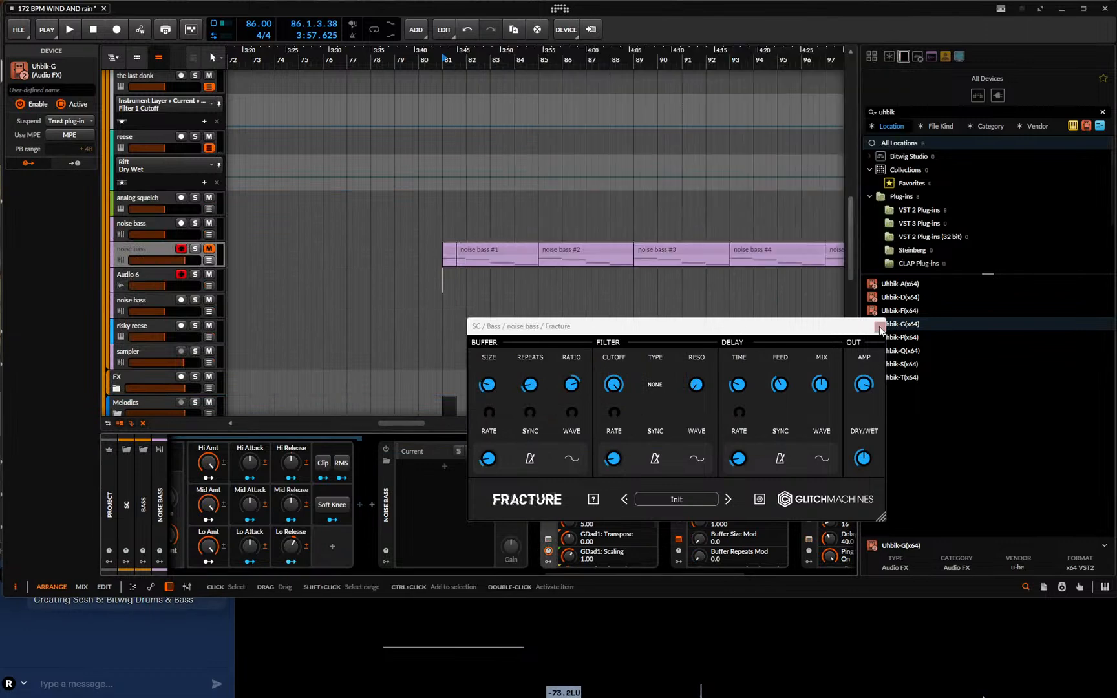
pyautogui.click(879, 326)
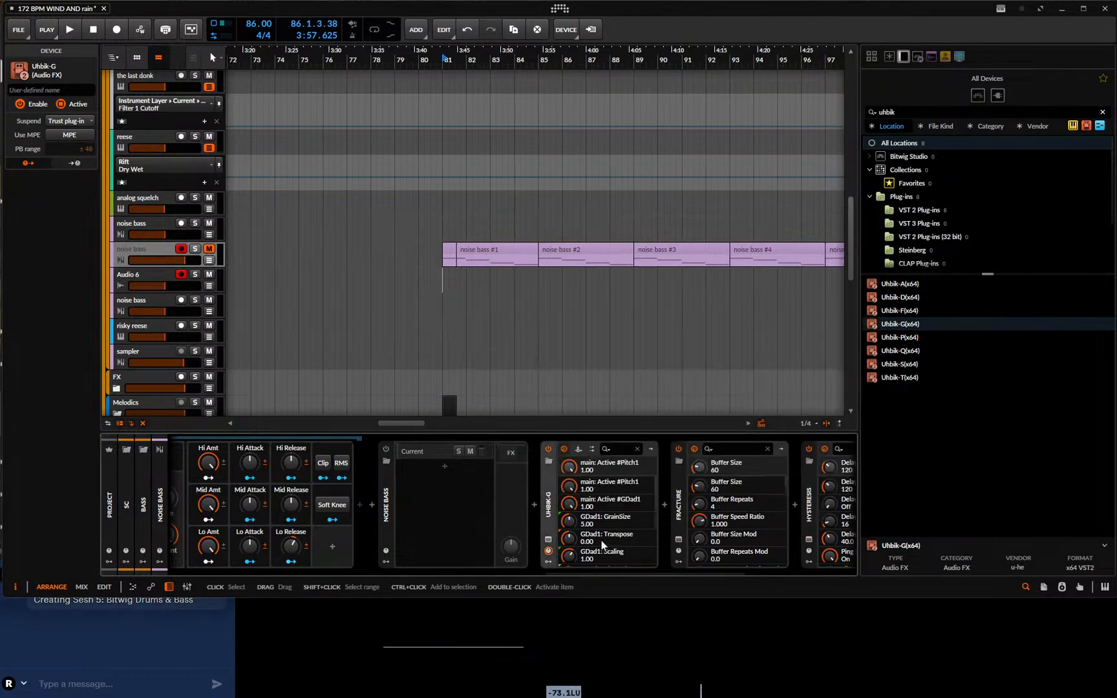
# - Show Uhbik-G's modulators and add two Random modulators to it
pyautogui.click(547, 562)
pyautogui.click(569, 460)
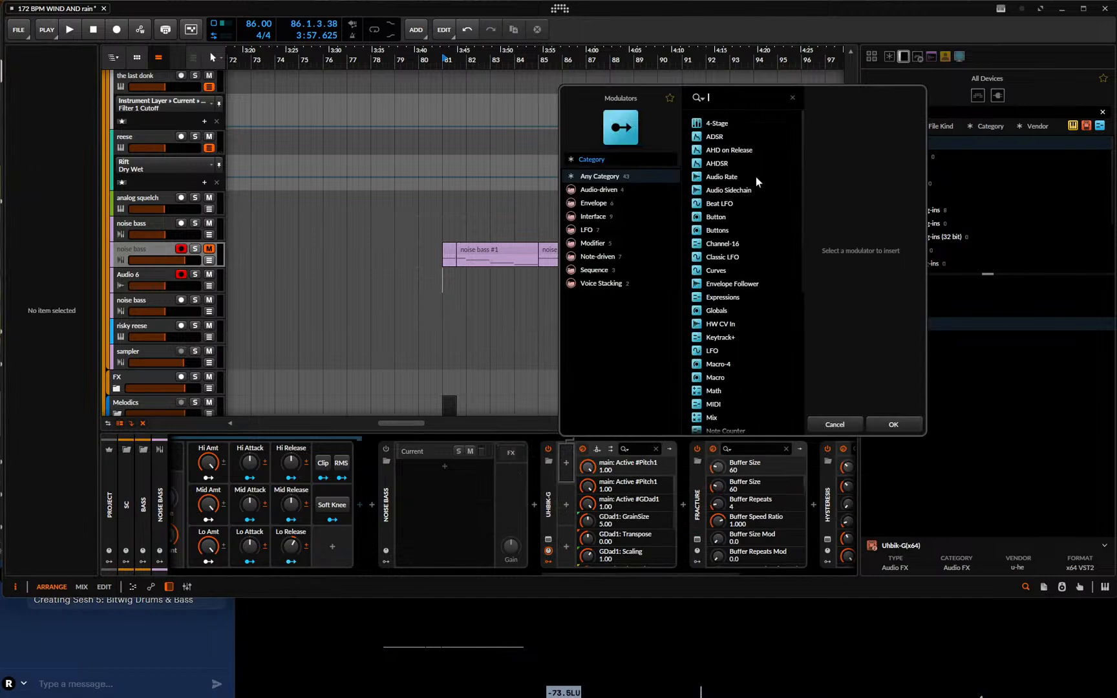
pyautogui.scroll(-6, 732, 273)
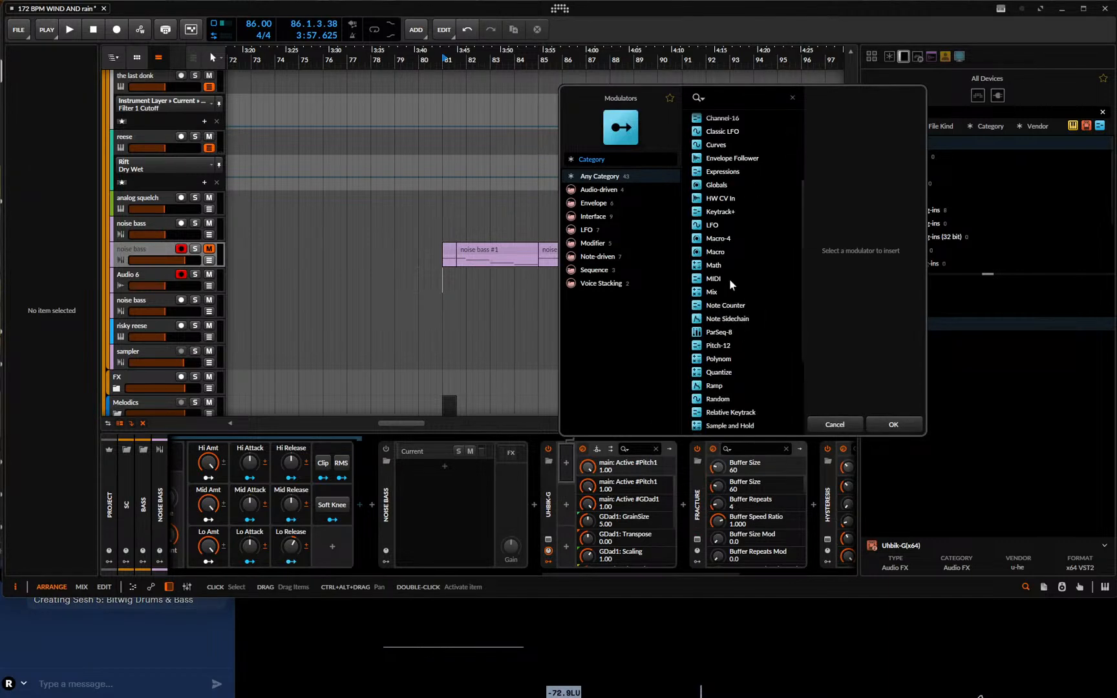
pyautogui.click(719, 267)
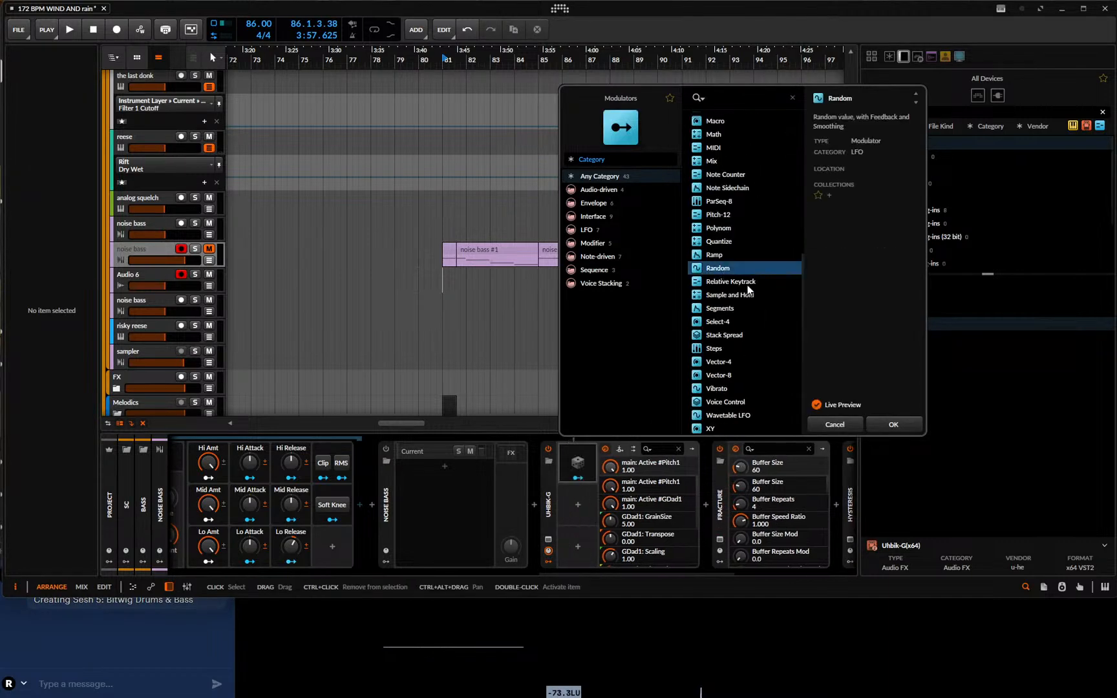
pyautogui.click(886, 424)
pyautogui.click(578, 504)
pyautogui.scroll(-6, 743, 388)
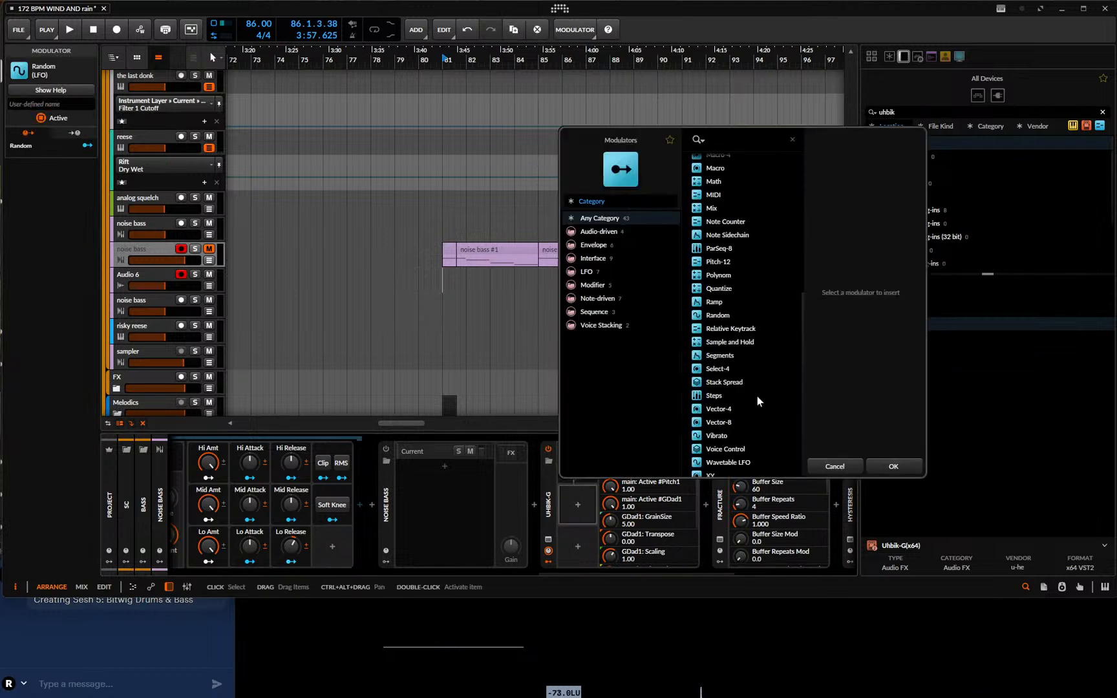
pyautogui.click(721, 313)
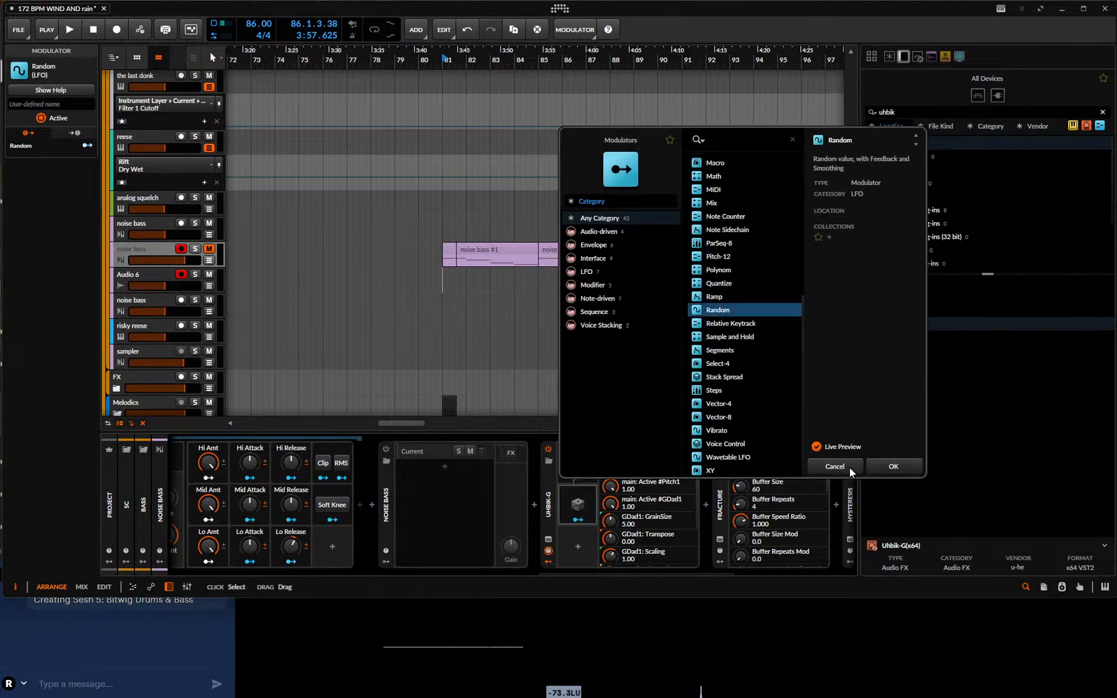
pyautogui.click(894, 466)
# - Add a third and a fourth Random modulator to Uhbik-G
pyautogui.click(578, 550)
pyautogui.scroll(-5, 729, 381)
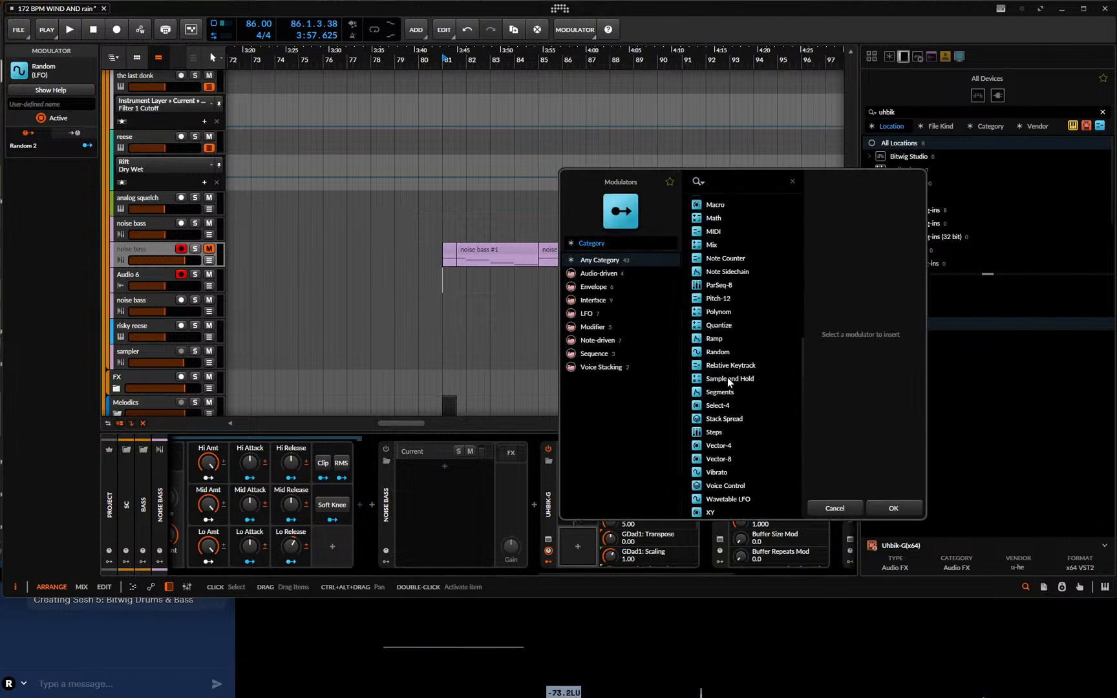
pyautogui.click(717, 352)
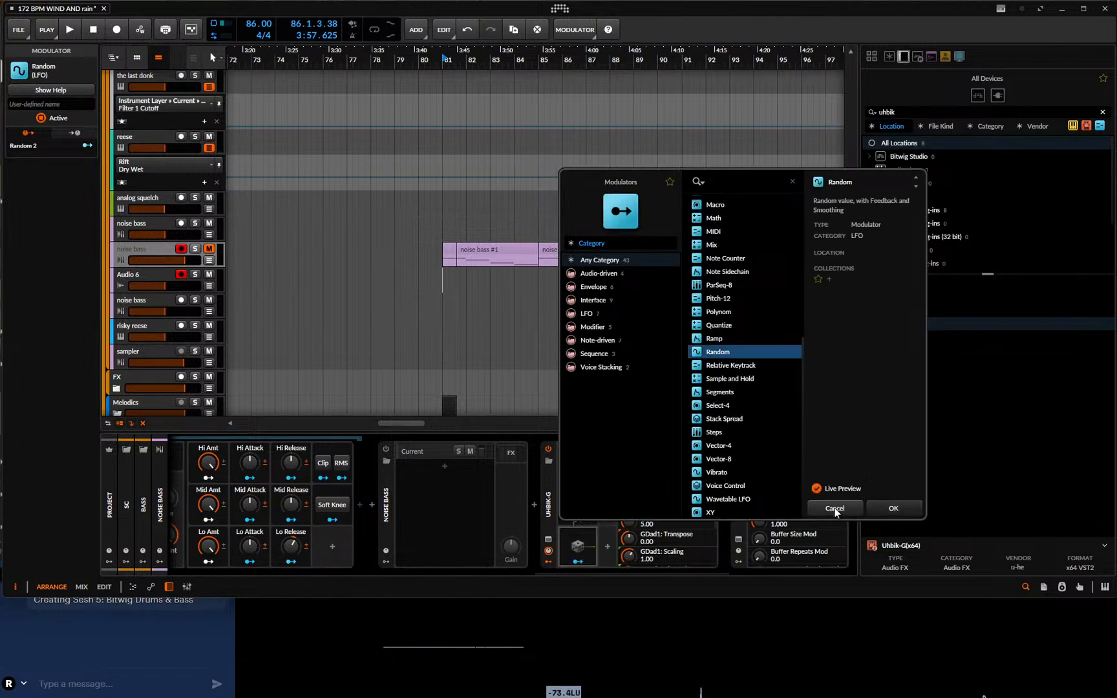
pyautogui.click(892, 508)
pyautogui.click(607, 464)
pyautogui.scroll(-5, 782, 356)
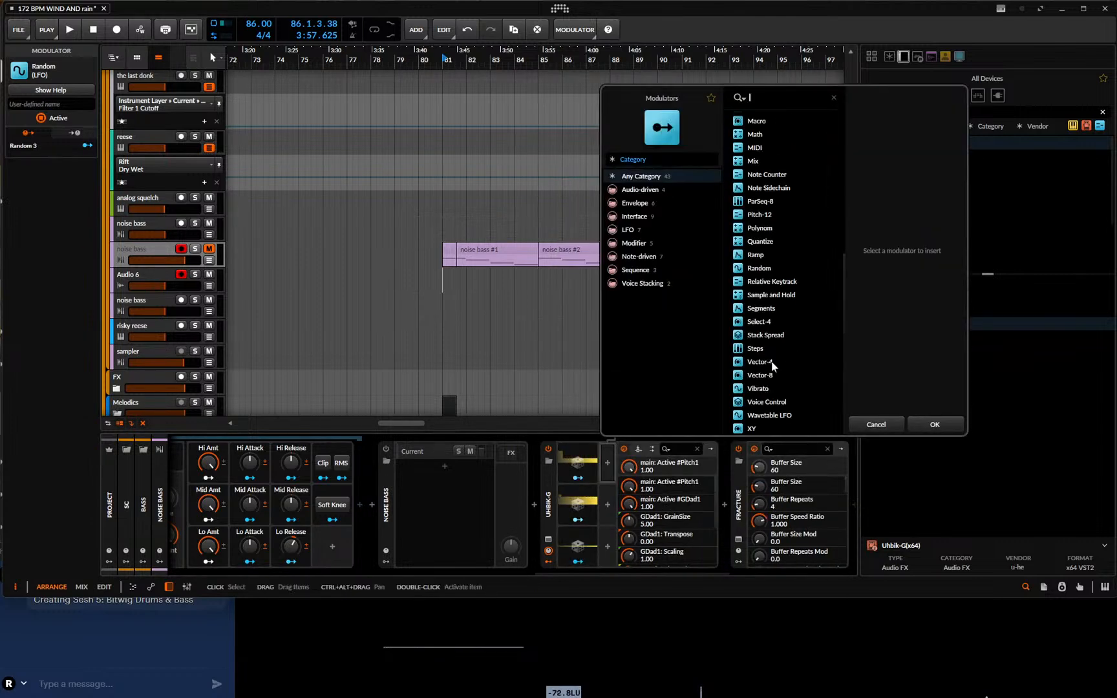
pyautogui.click(760, 268)
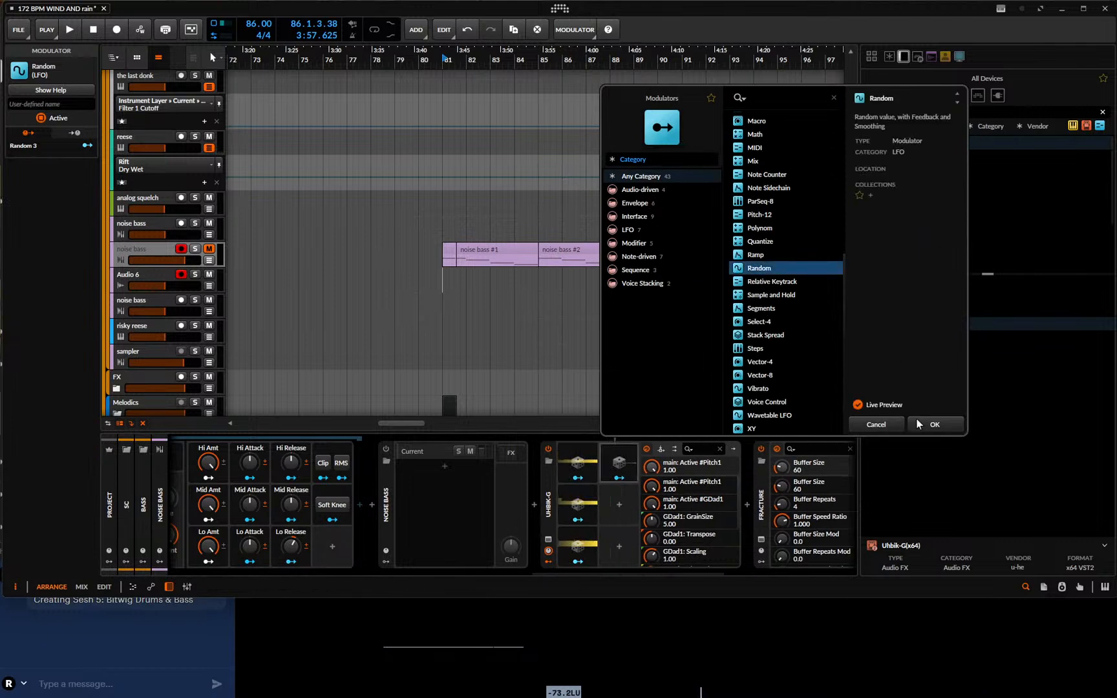
pyautogui.click(918, 424)
# - Raise the smoothing of each of the four Random modulators on Uhbik-G
pyautogui.click(577, 462)
pyautogui.moveTo(639, 464)
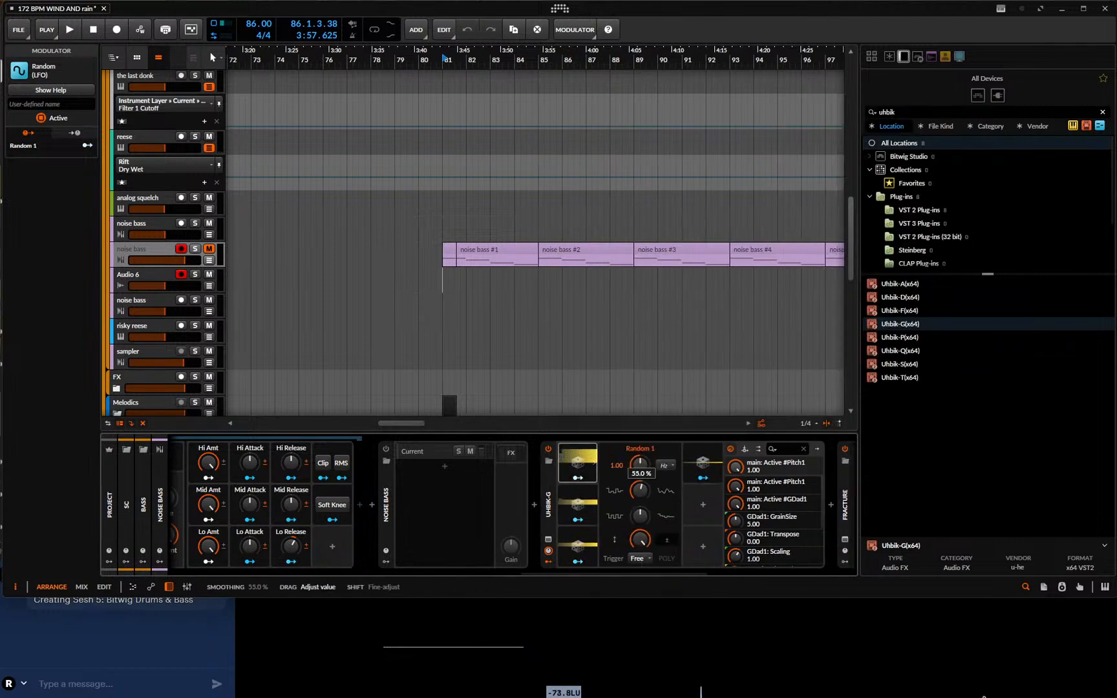
pyautogui.click(577, 505)
pyautogui.click(587, 540)
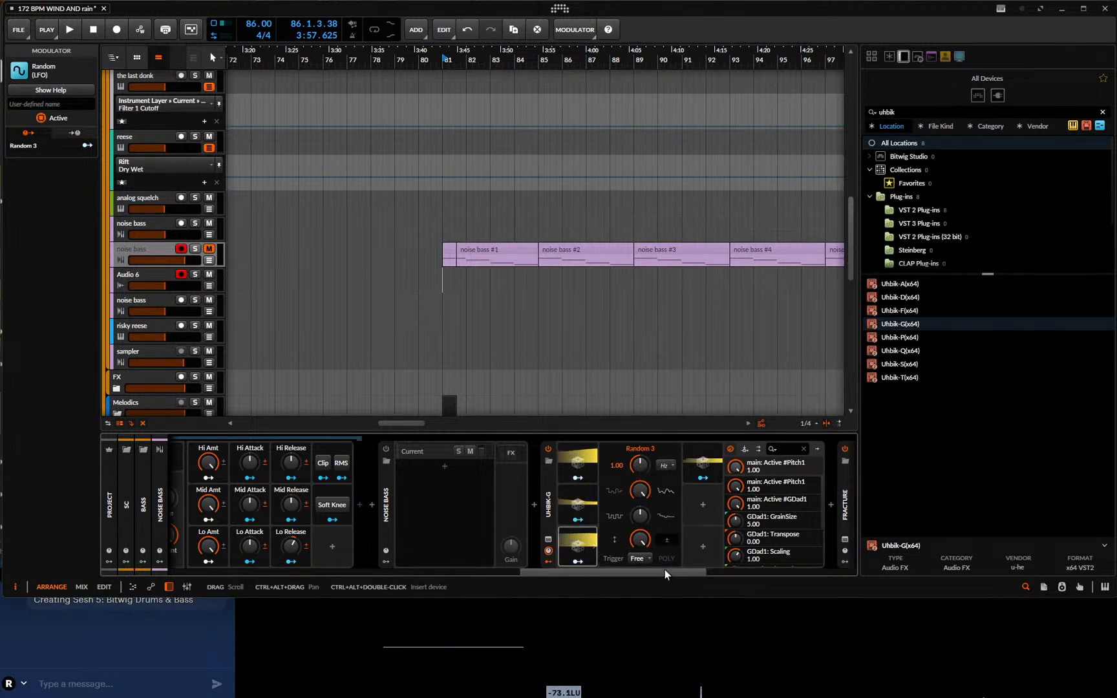
pyautogui.click(703, 462)
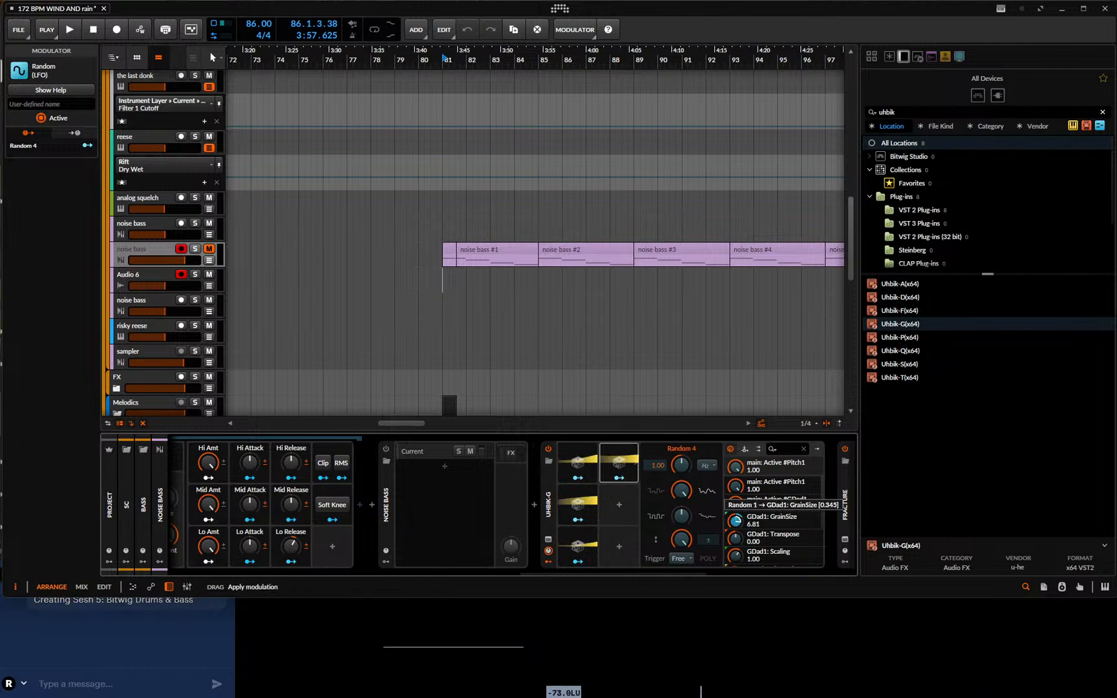
# - Modulate Uhbik-G's GrainSize with Random 1, Transpose with Random 2 and Scaling with Random 3
pyautogui.moveTo(735, 521); pyautogui.dragTo(735, 504)
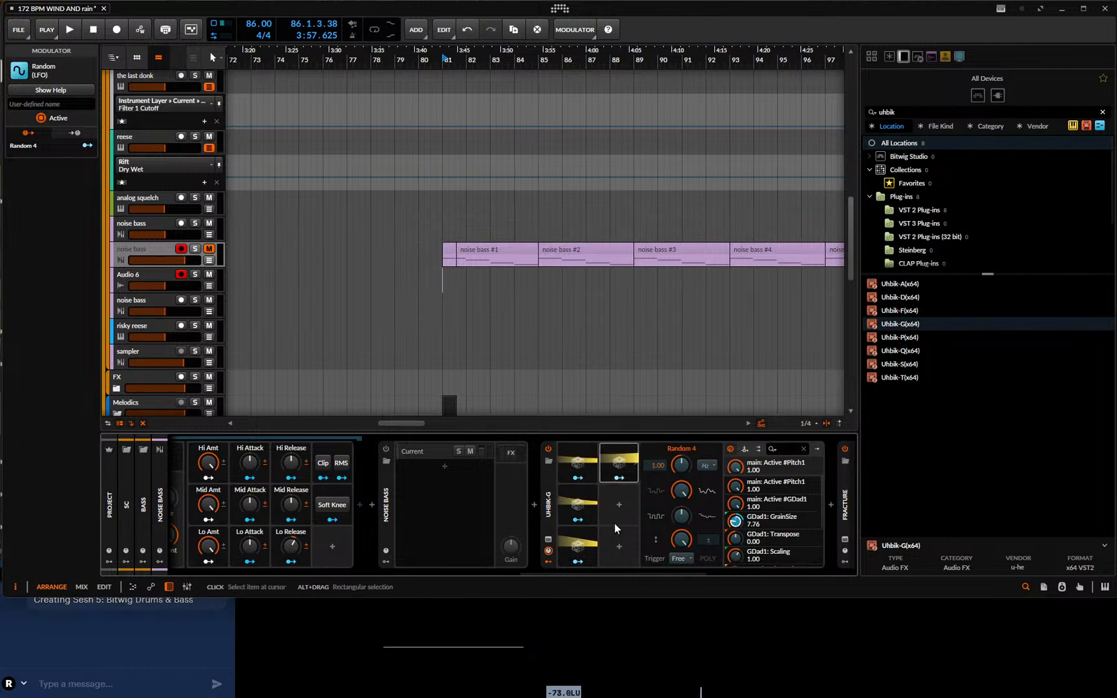
pyautogui.moveTo(736, 539); pyautogui.dragTo(736, 532)
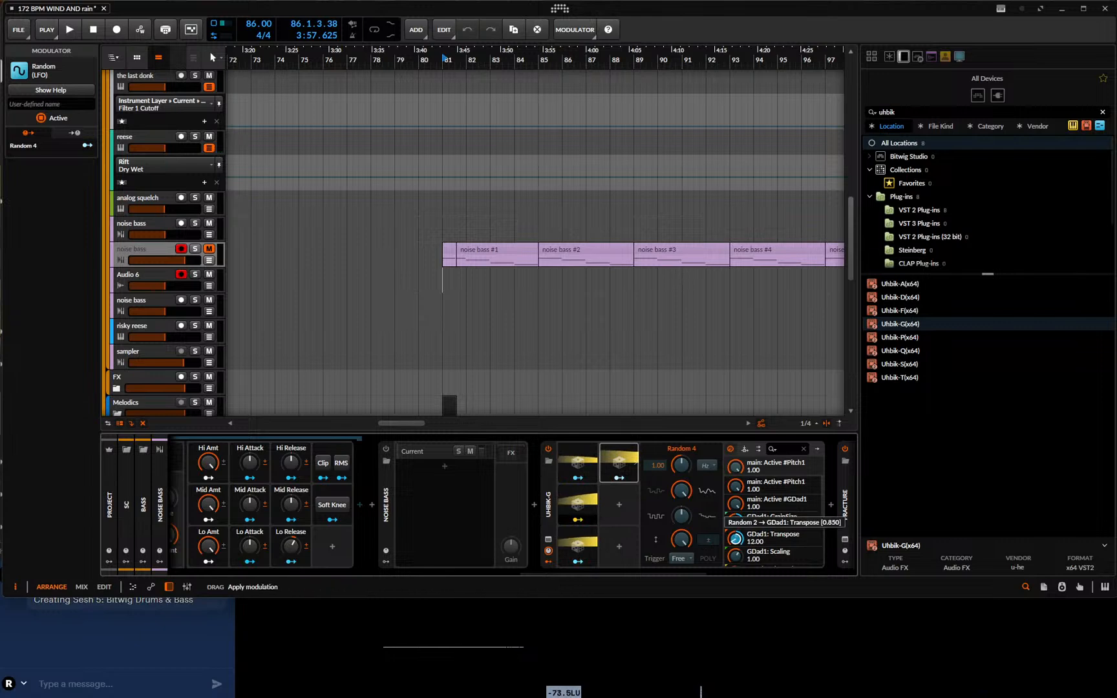
pyautogui.scroll(-3, 751, 530)
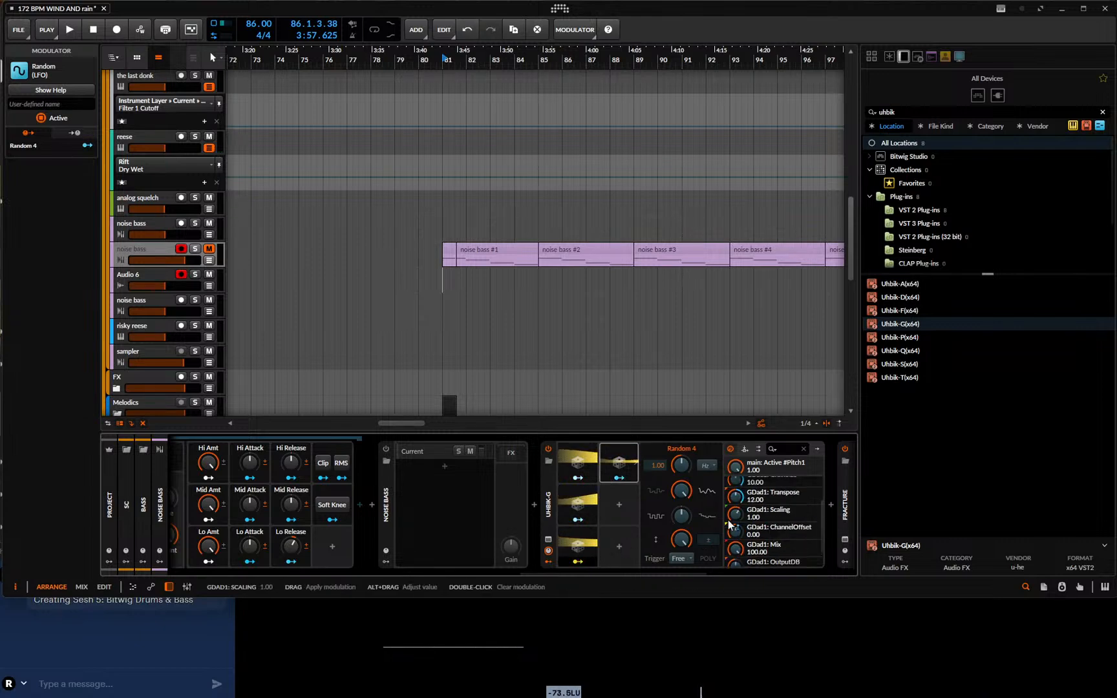
pyautogui.moveTo(735, 516); pyautogui.dragTo(734, 507)
pyautogui.scroll(-1, 770, 517)
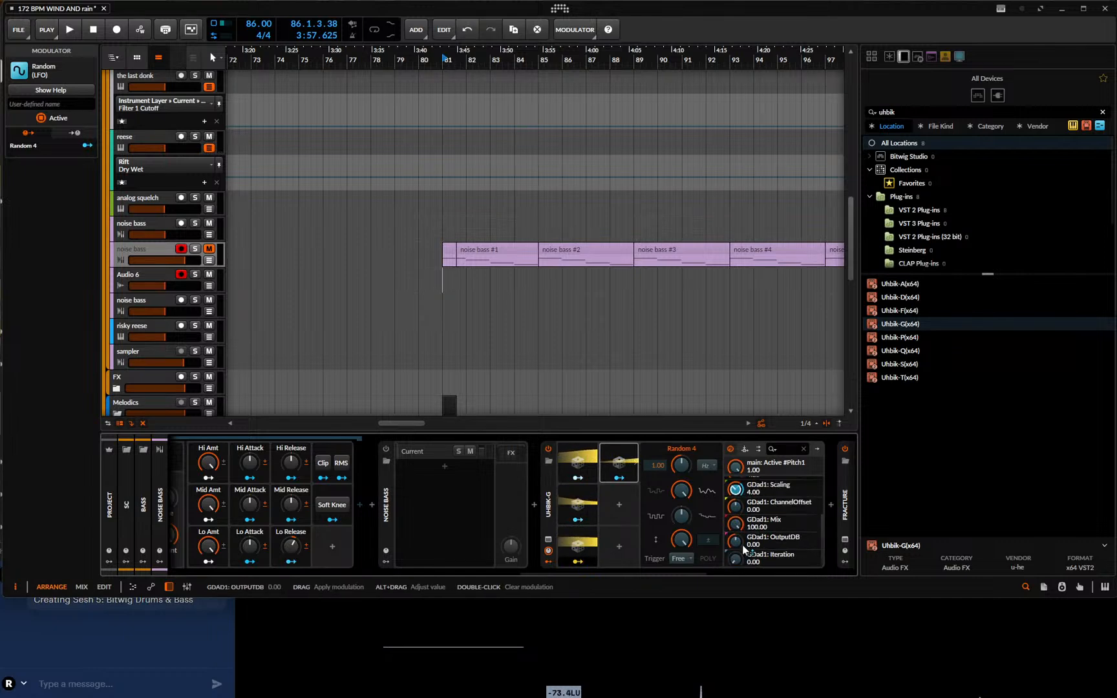
# - Map Random 4 to Uhbik-G's Iteration with an amount of 1.000, and lower the base GrainSize, Transpose and Scaling values
pyautogui.click(621, 479)
pyautogui.moveTo(735, 560); pyautogui.dragTo(735, 553)
pyautogui.click(620, 480)
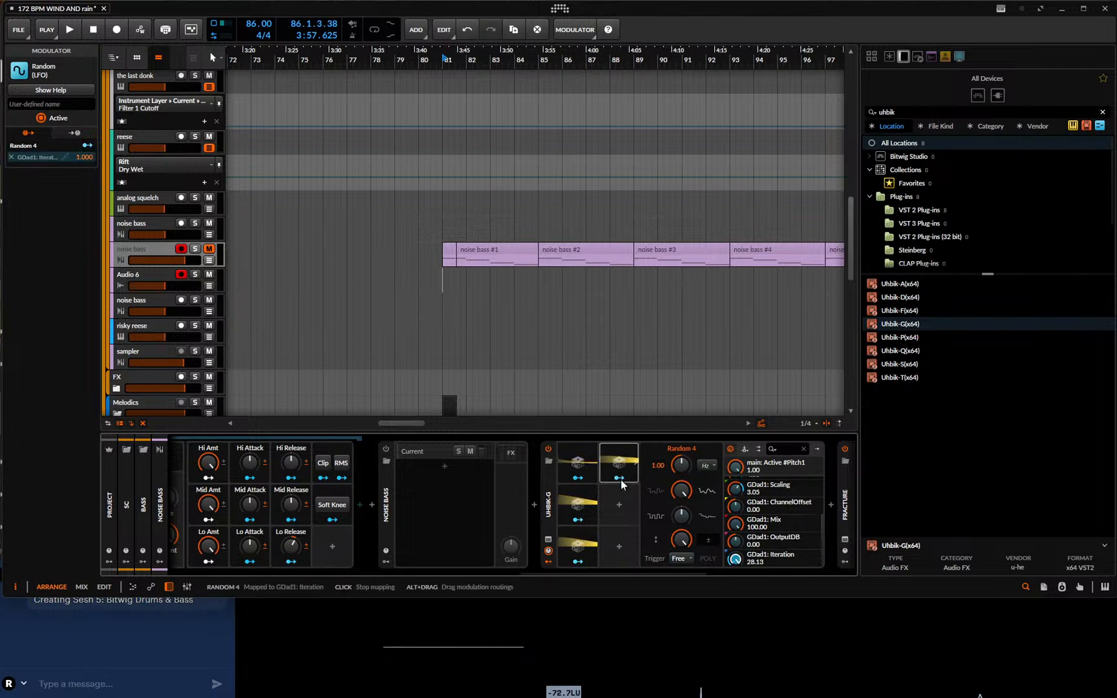
pyautogui.moveTo(730, 488); pyautogui.dragTo(739, 569)
pyautogui.scroll(3, 738, 514)
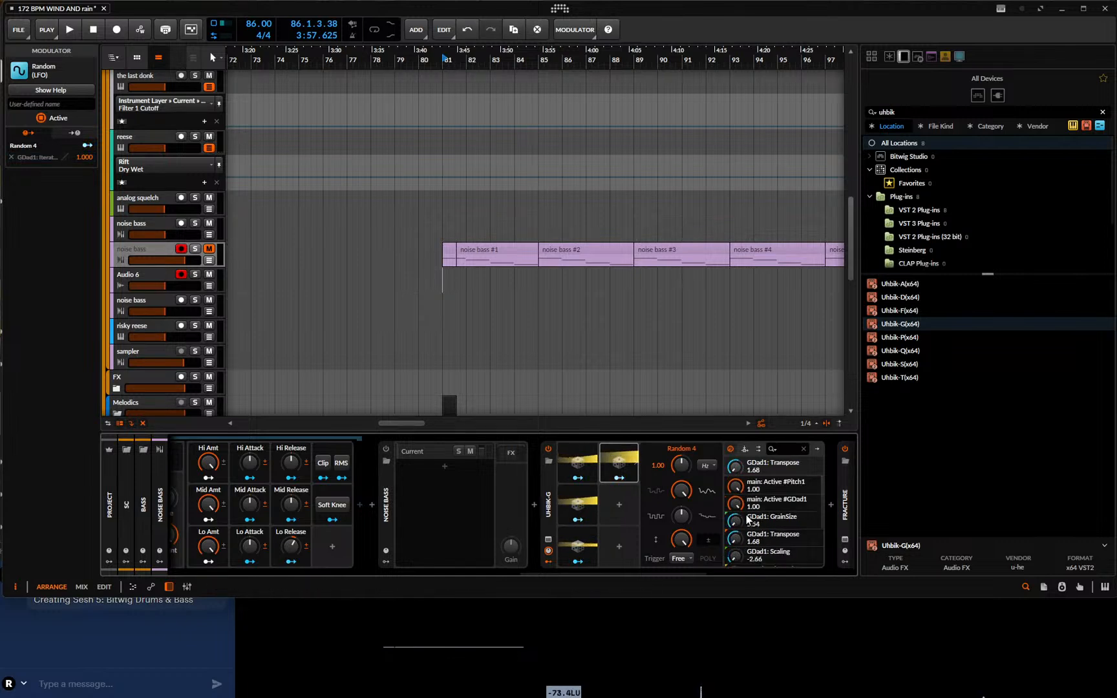
# - Add a fifth Random modulator to Uhbik-G and map it to Mix with an amount of -1.00
pyautogui.click(608, 512)
pyautogui.scroll(-10, 766, 388)
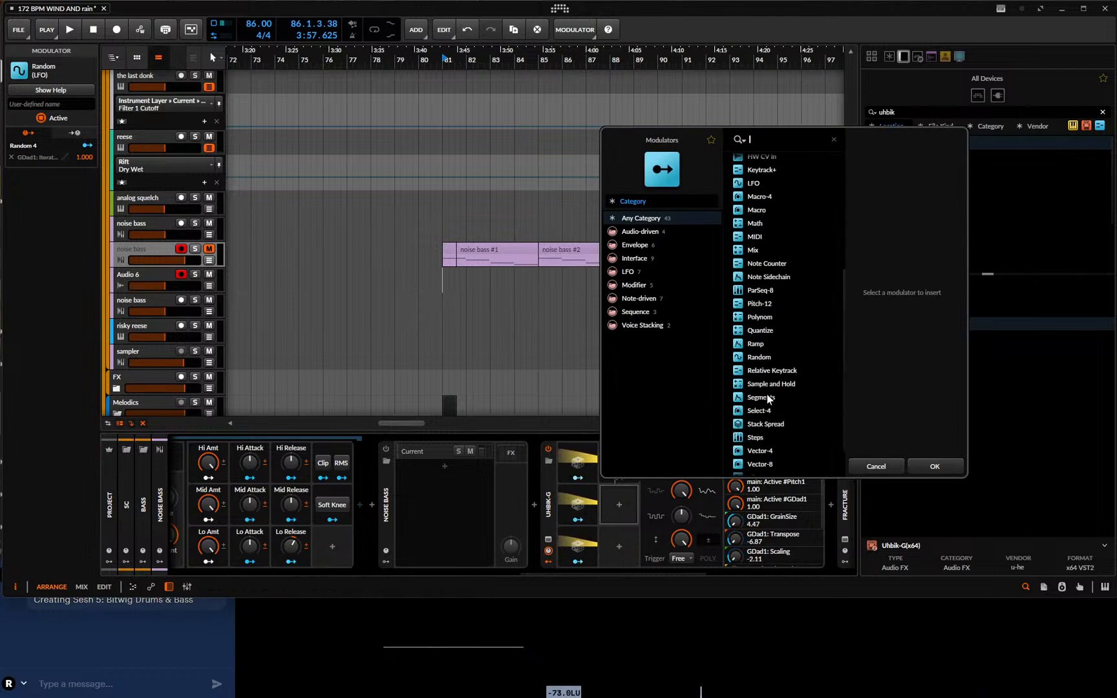
pyautogui.click(759, 310)
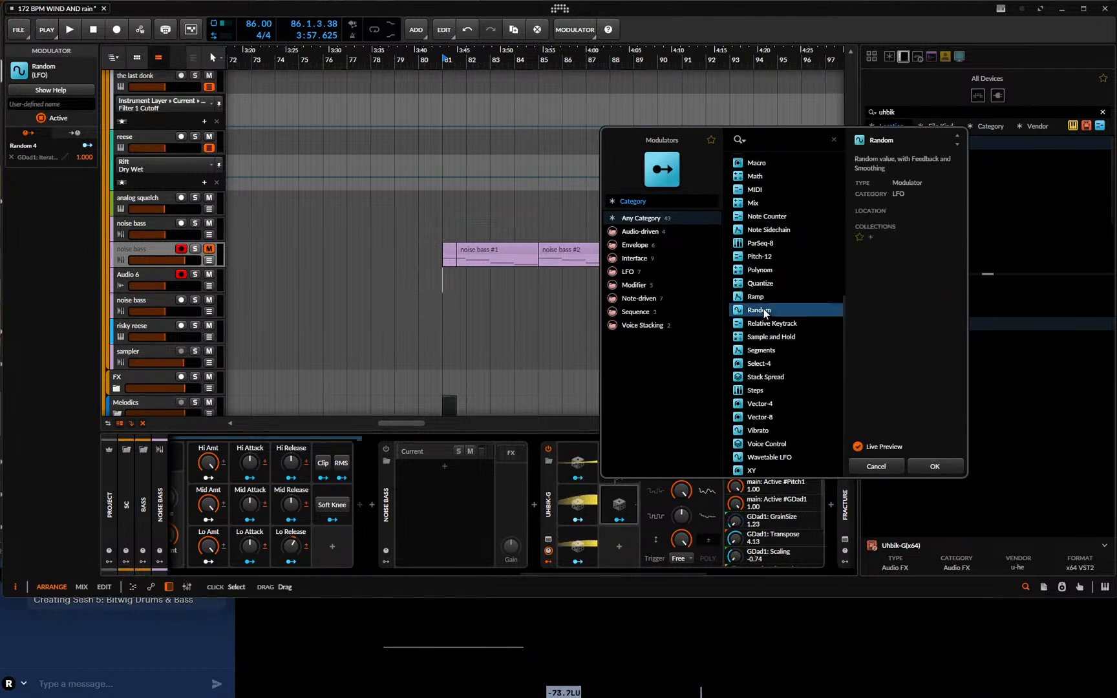
pyautogui.click(934, 466)
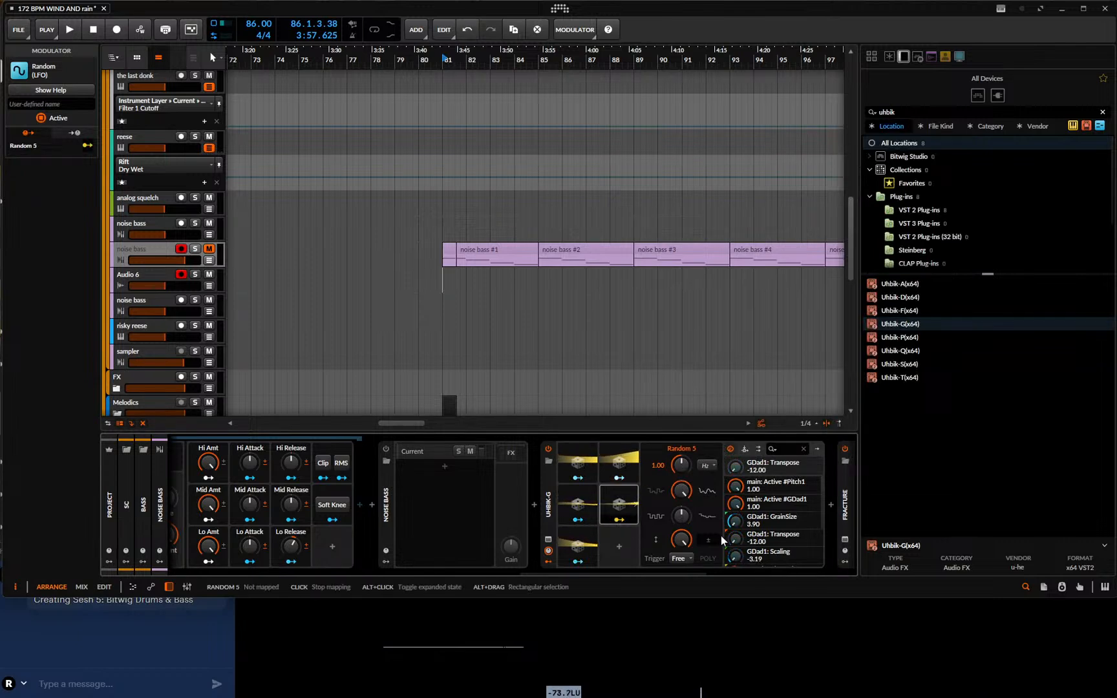
pyautogui.scroll(-3, 740, 543)
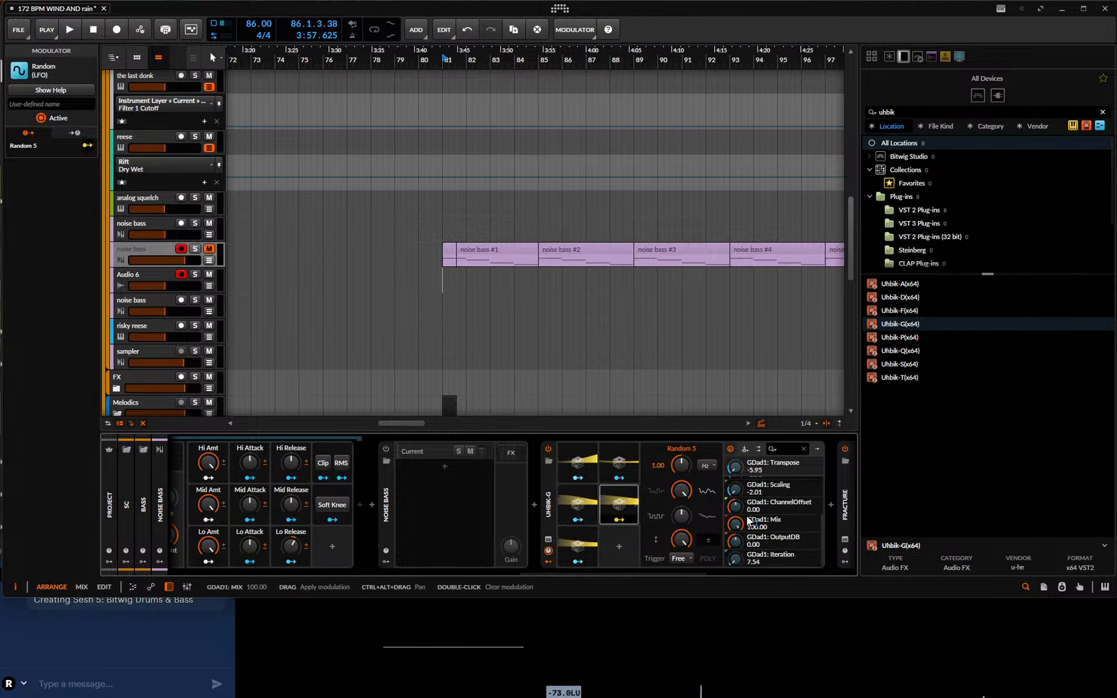
pyautogui.moveTo(735, 522); pyautogui.dragTo(735, 562)
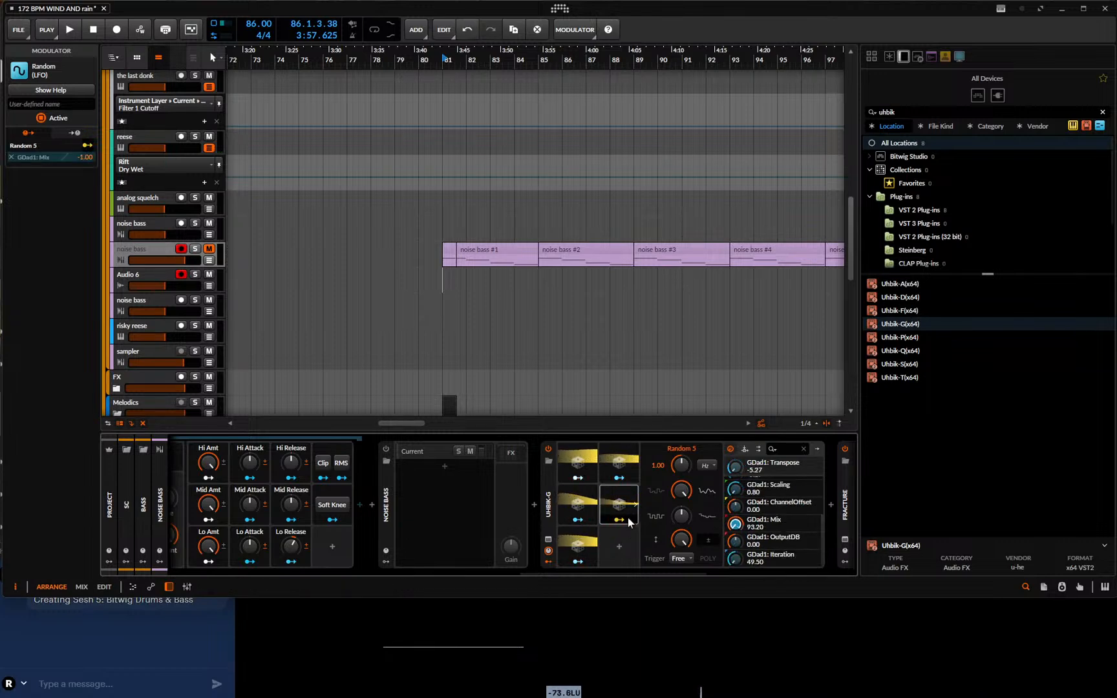
# - Find the MO-TT plug-in and insert it between Hysteresis and the FX Layer in the duplicated noise bass chain
pyautogui.moveTo(523, 571); pyautogui.dragTo(656, 566)
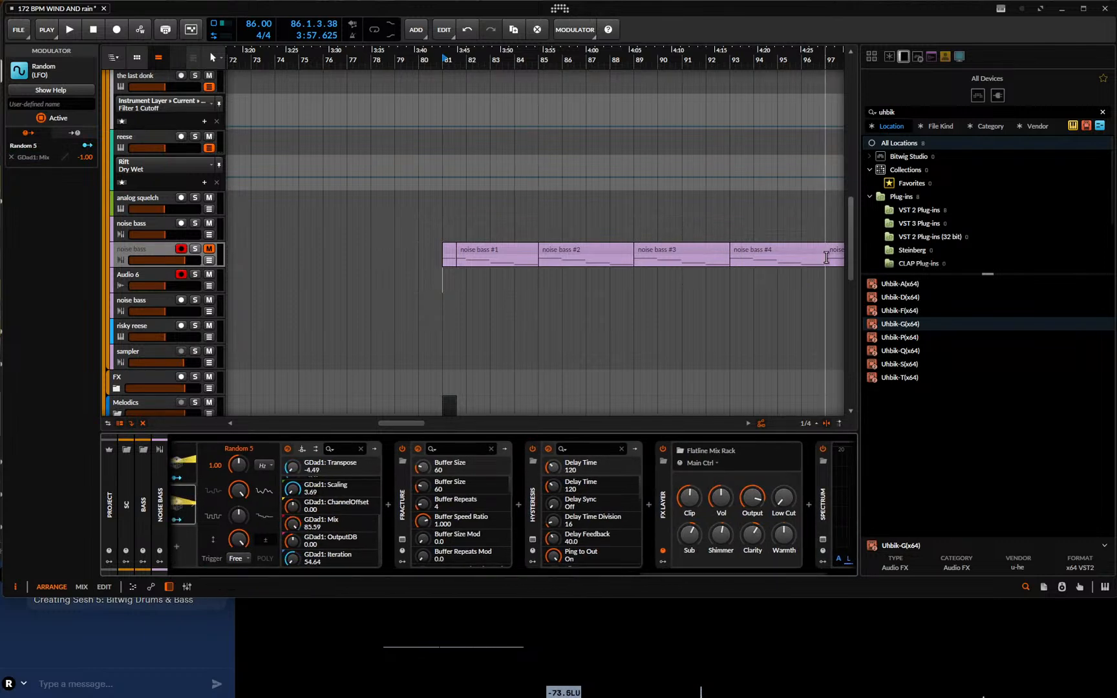
pyautogui.write('m')
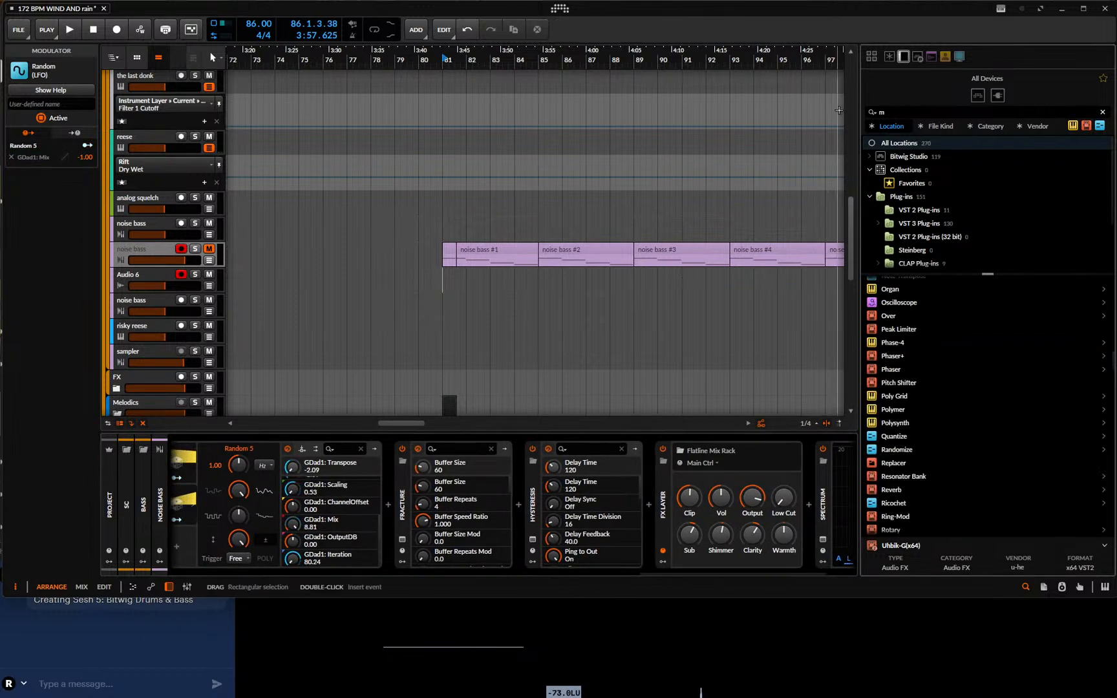
pyautogui.write('o tt')
pyautogui.moveTo(915, 288); pyautogui.dragTo(649, 501)
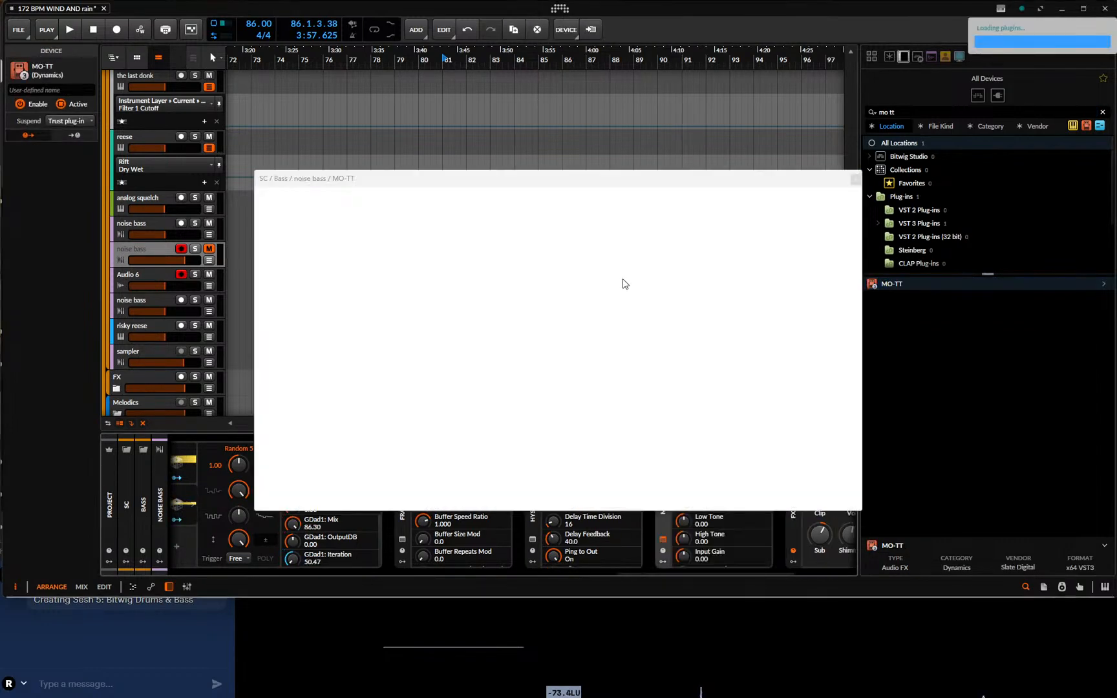
# - Play back the duplicated noise bass and bypass the earlier MO-TT that follows the Harmonics device in its chain
pyautogui.click(856, 180)
pyautogui.press('space')
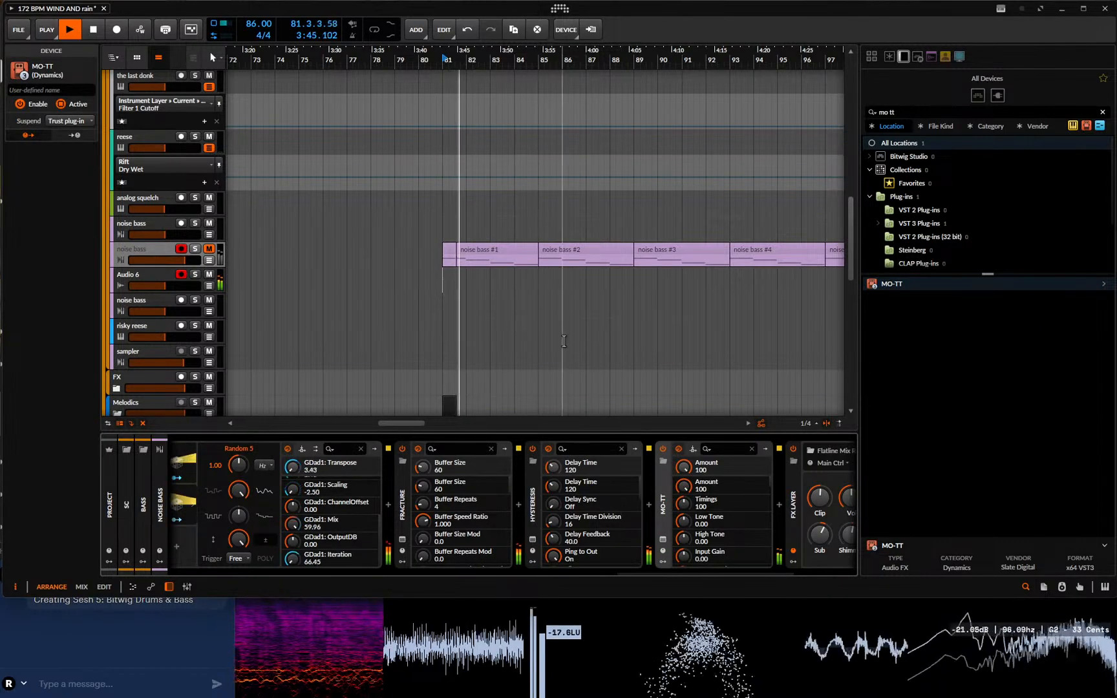
pyautogui.moveTo(671, 570); pyautogui.dragTo(483, 589)
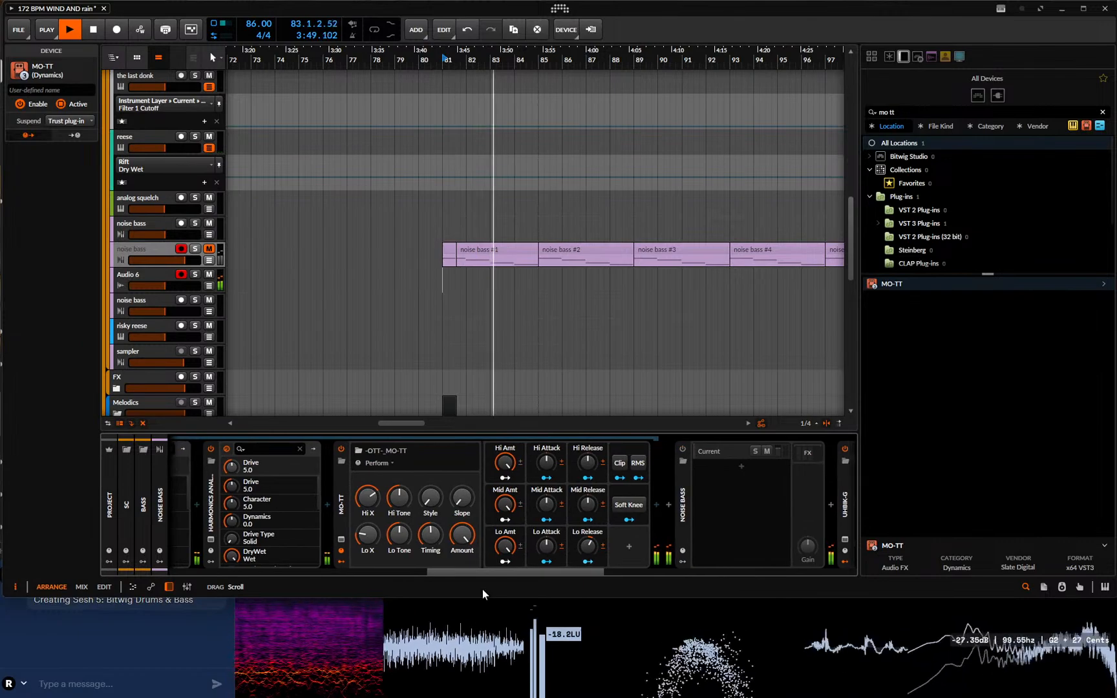
pyautogui.click(341, 449)
pyautogui.moveTo(543, 573); pyautogui.dragTo(743, 570)
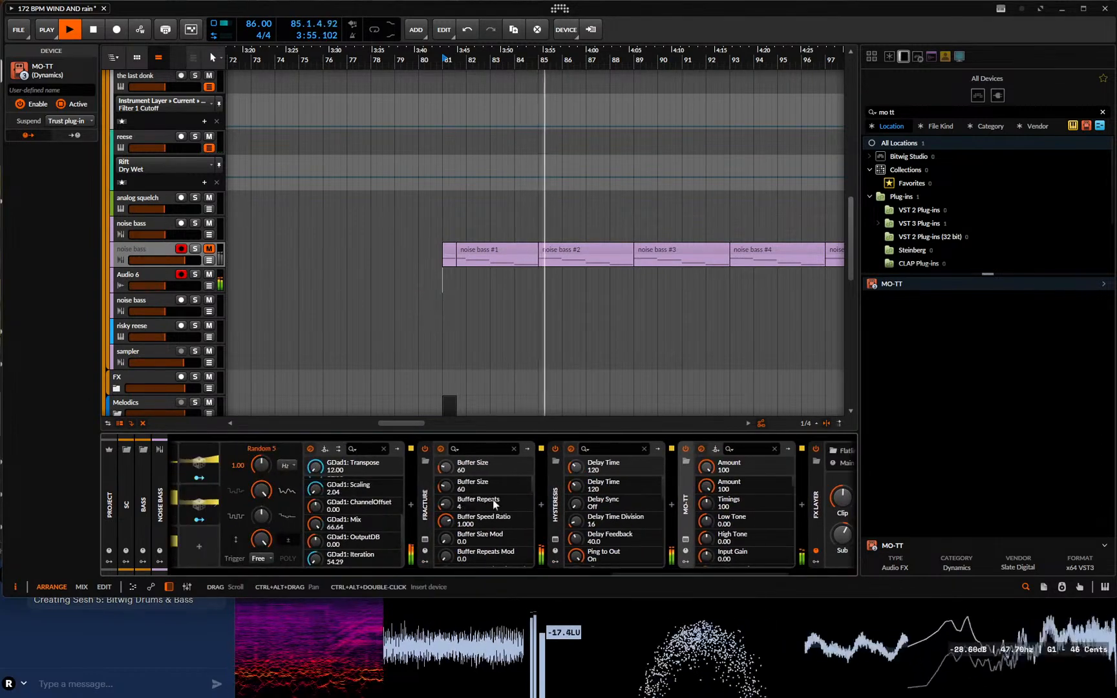
# - Open the Fracture and Hysteresis plug-in windows and arrange them side by side above the device chain
pyautogui.click(425, 540)
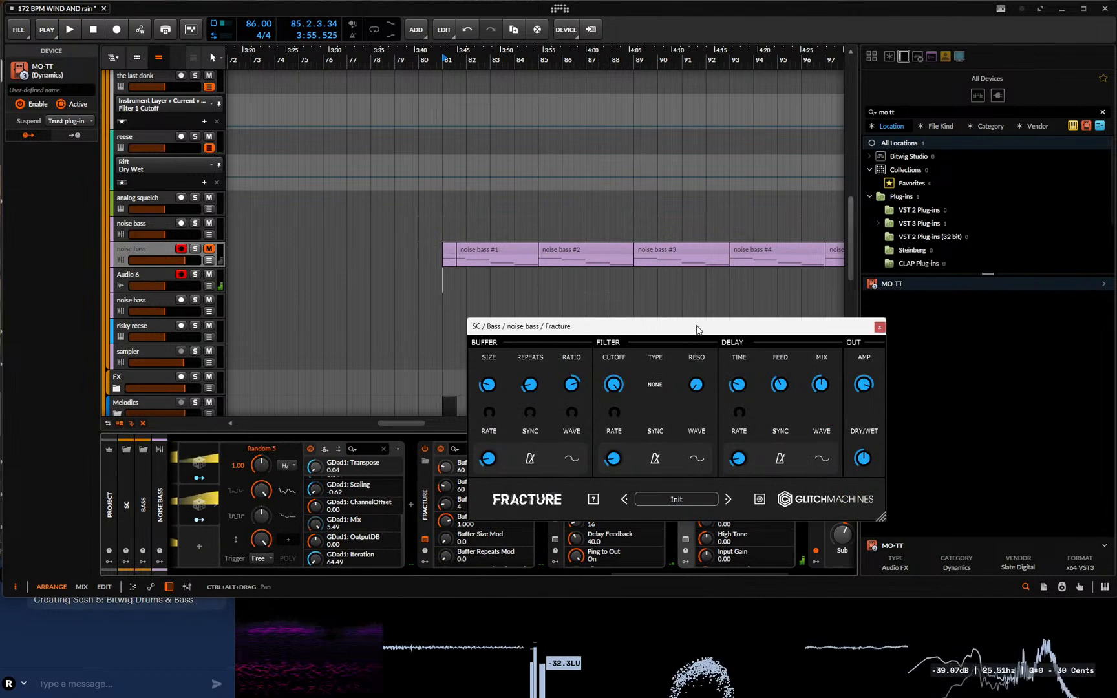
pyautogui.moveTo(695, 320); pyautogui.dragTo(671, 112)
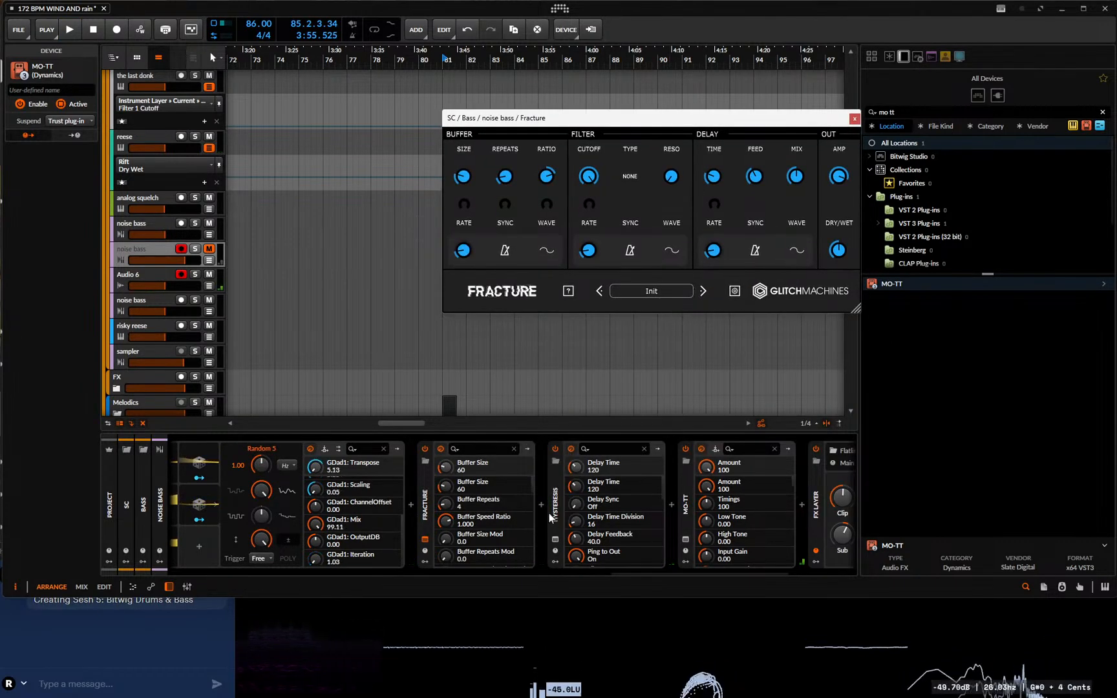
pyautogui.click(555, 539)
pyautogui.moveTo(455, 113); pyautogui.dragTo(185, 106)
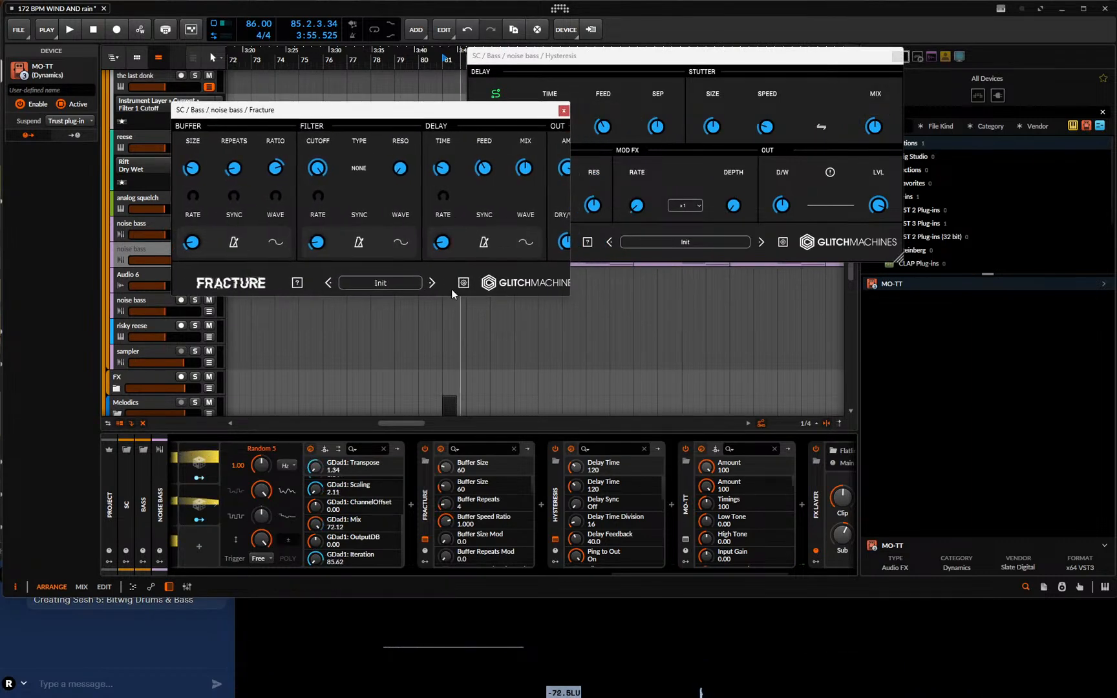
pyautogui.click(451, 296)
pyautogui.moveTo(466, 102)
pyautogui.mouseDown()
pyautogui.moveTo(467, 66)
pyautogui.moveTo(467, 81)
pyautogui.mouseUp()
pyautogui.moveTo(529, 257); pyautogui.dragTo(545, 276)
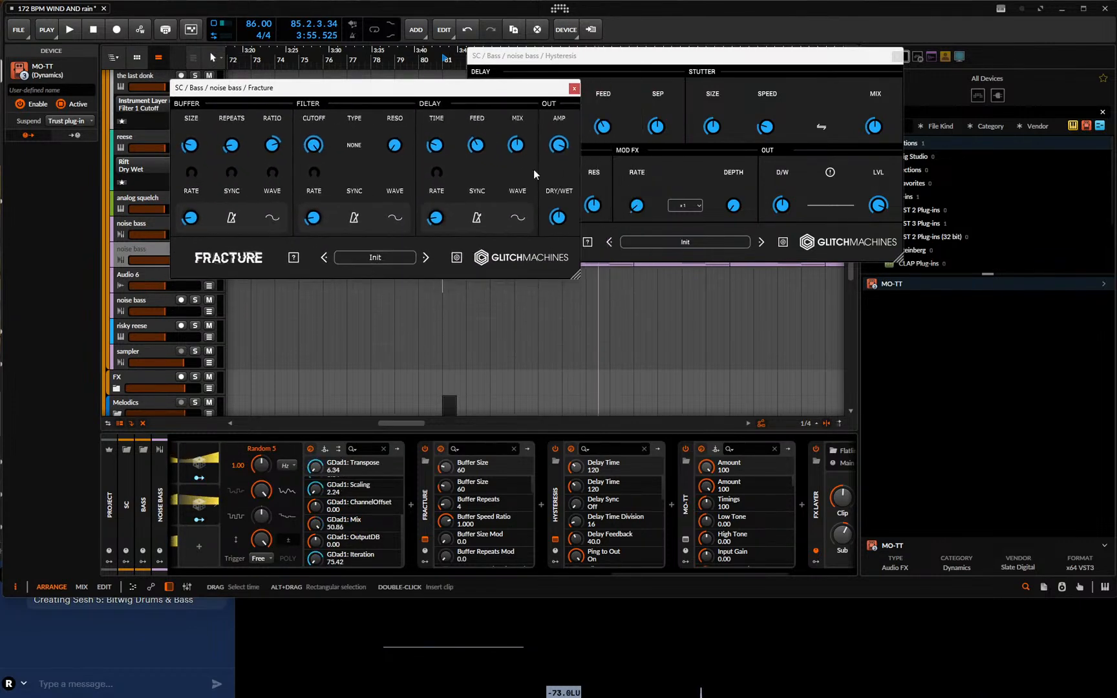
pyautogui.moveTo(516, 91); pyautogui.dragTo(732, 308)
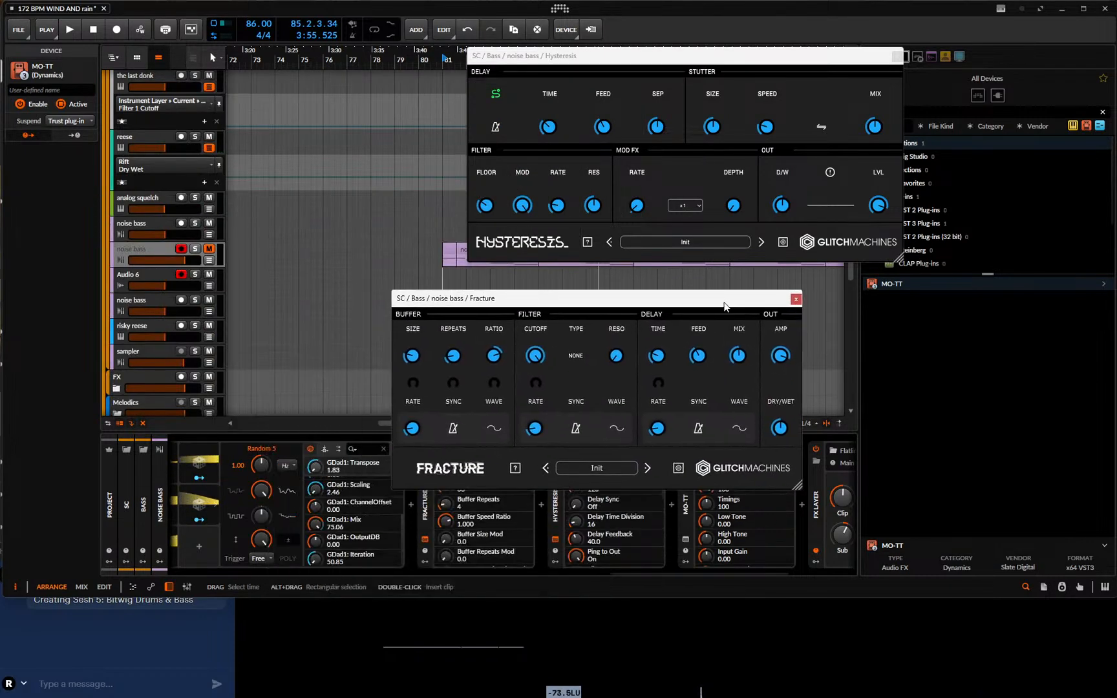
pyautogui.moveTo(724, 303); pyautogui.dragTo(357, 99)
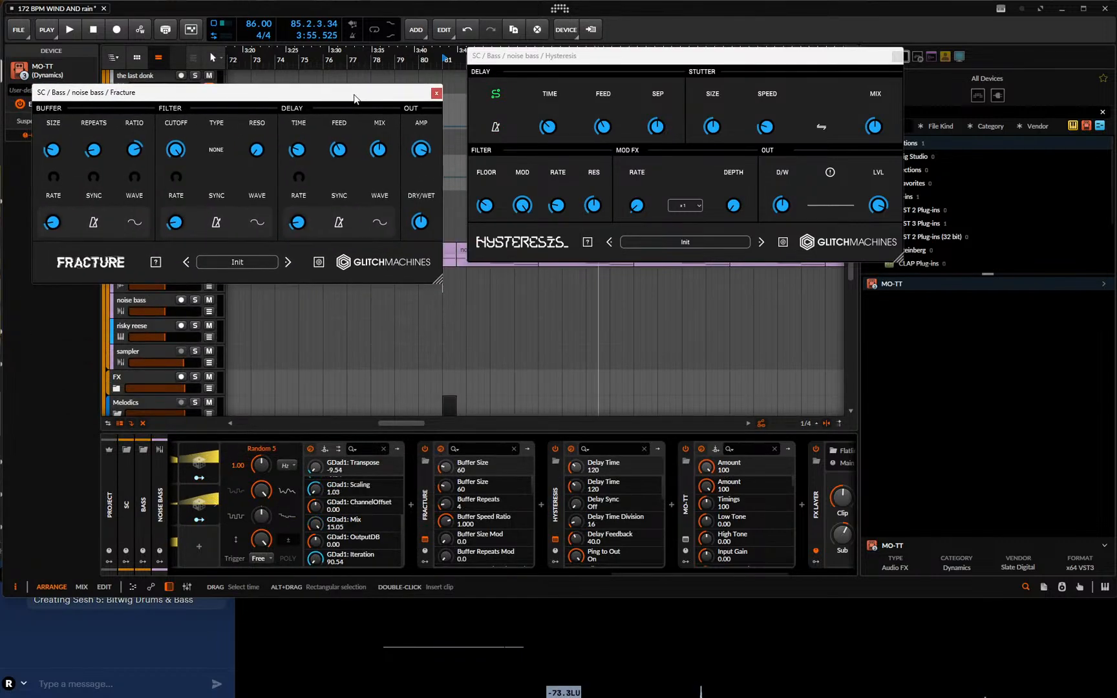
# - Audition Fracture's presets during playback, then record into Audio 6 with Fracture's AluminumQuarkPuzzle preset loaded
pyautogui.press('space')
pyautogui.click(289, 262)
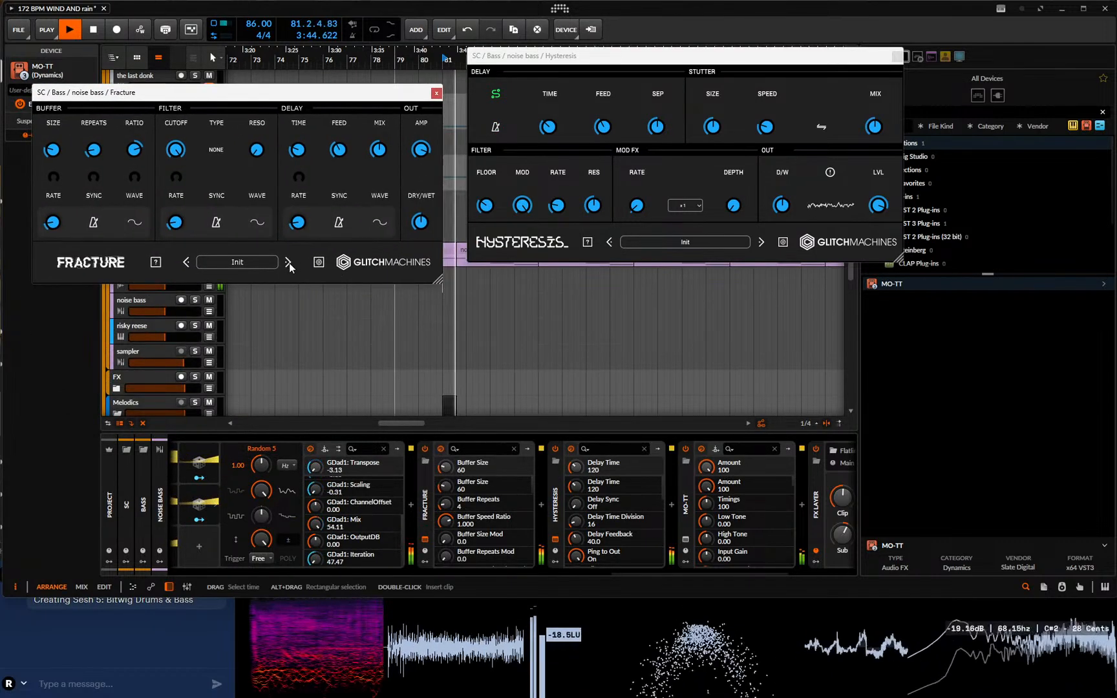
pyautogui.click(289, 263)
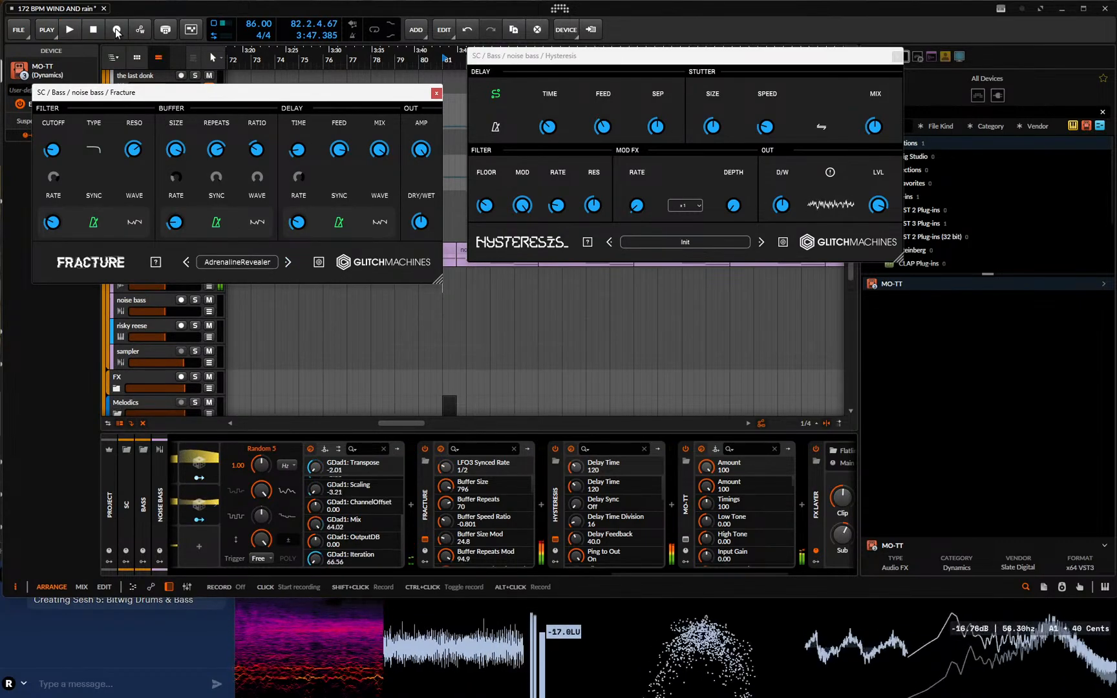
pyautogui.click(116, 30)
pyautogui.click(288, 263)
# - While recording, step Hysteresis through its presets from 80sDrum past AmbientGuitarist to AndThanTheyArrived
pyautogui.click(761, 243)
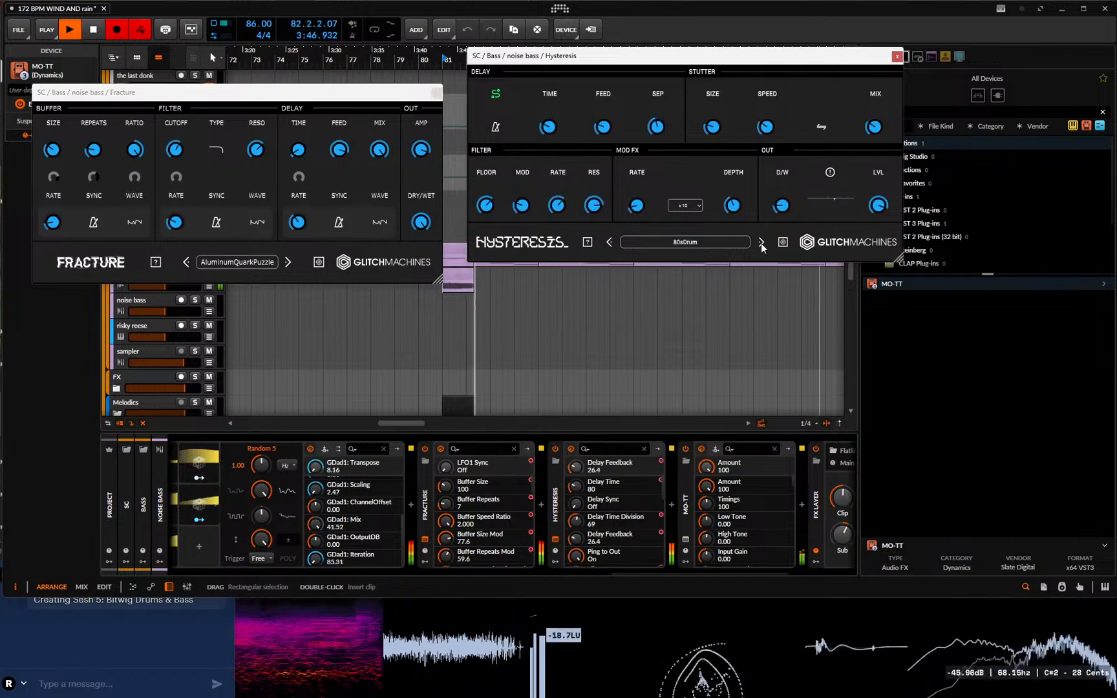
pyautogui.click(761, 243)
pyautogui.click(762, 243)
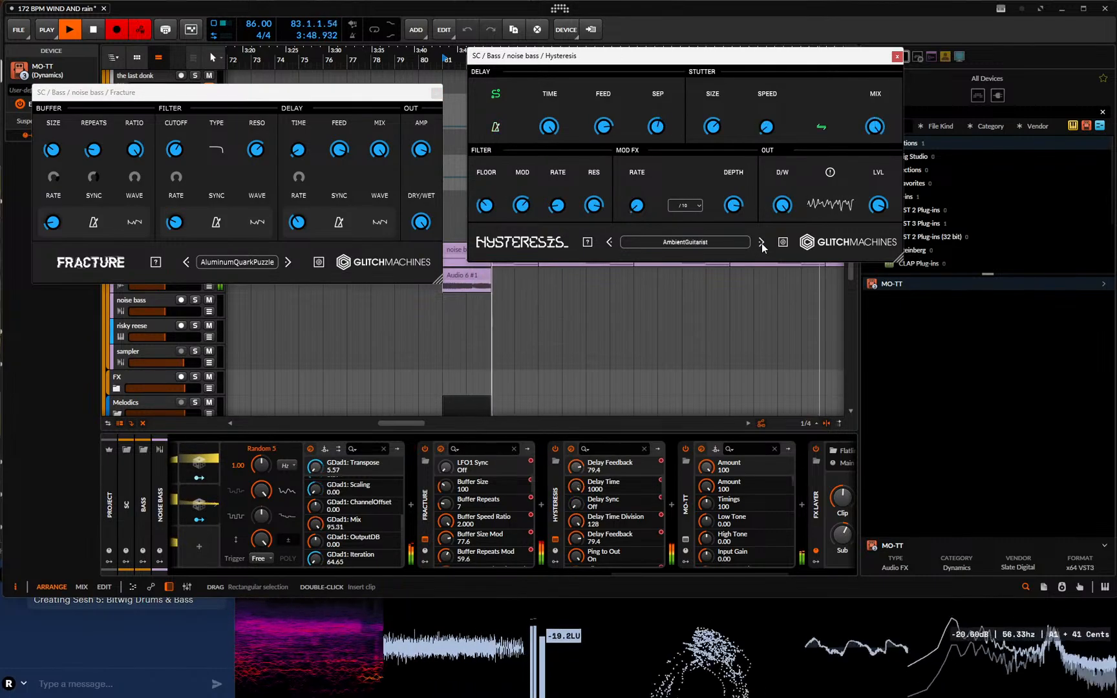
pyautogui.click(761, 243)
pyautogui.click(762, 243)
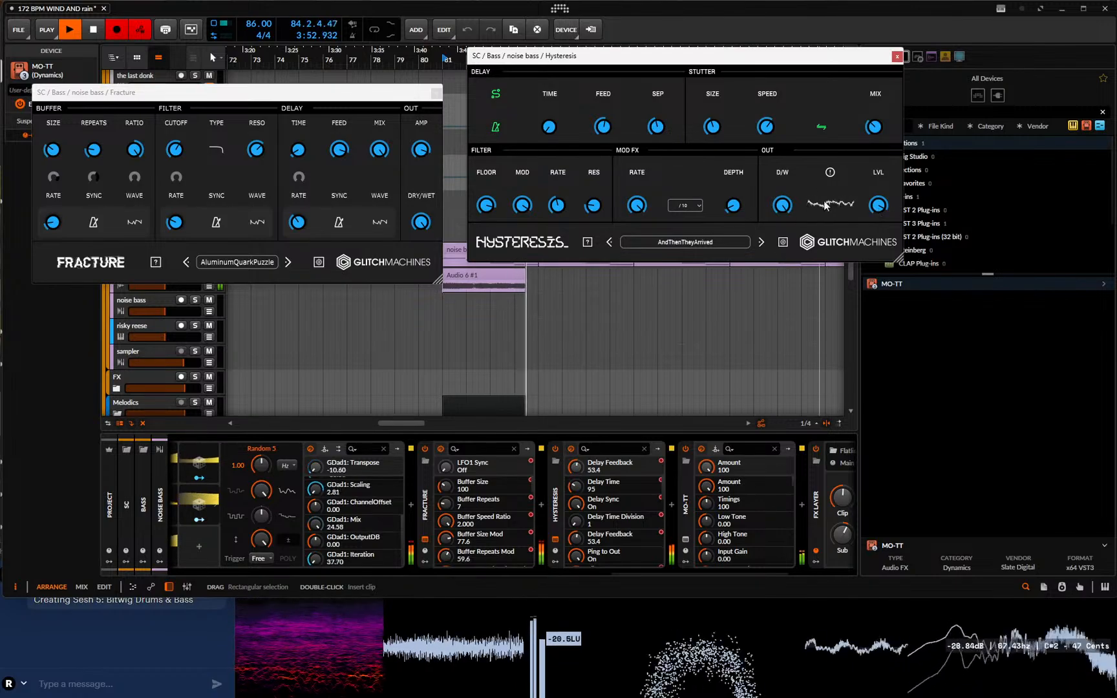
# - Set Hysteresis's Stutter Mix and Fracture's Dry/Wet to 0.0, and adjust Uhbik-G's Iteration during the recording
pyautogui.click(873, 128)
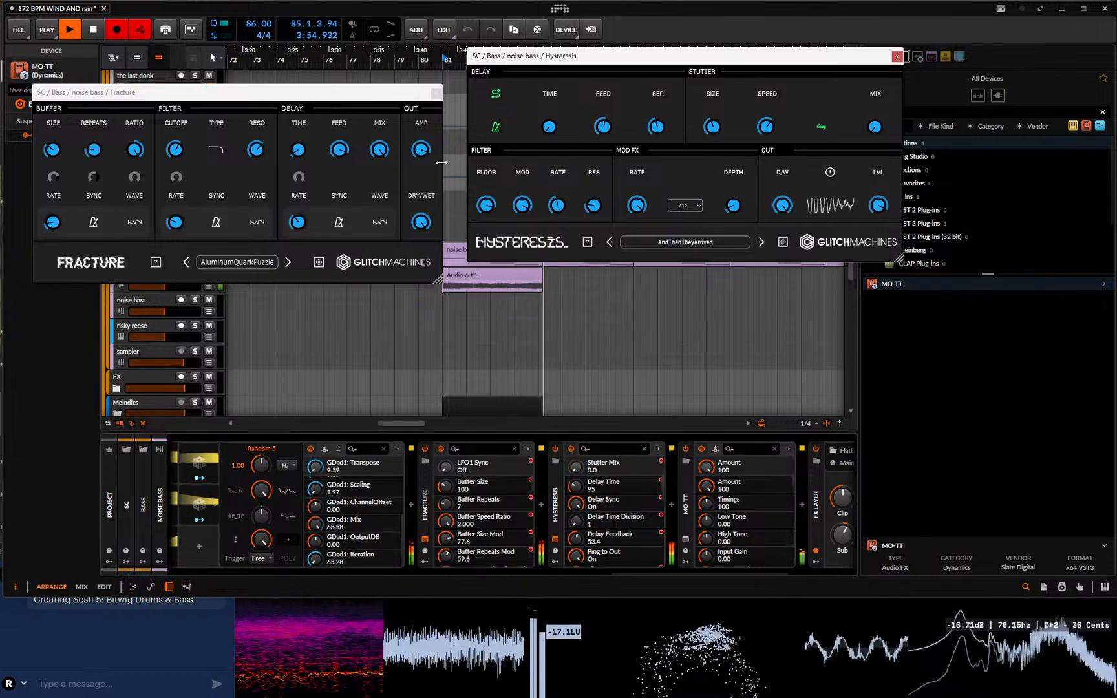
pyautogui.click(421, 221)
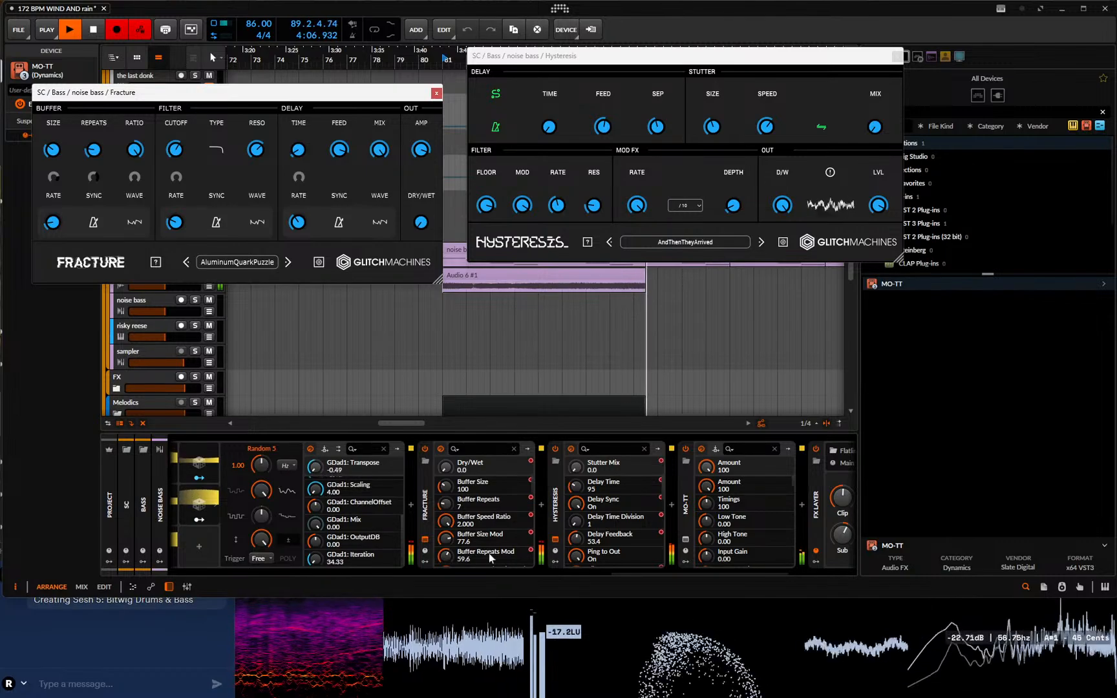
pyautogui.scroll(3, 631, 572)
pyautogui.scroll(3, 630, 579)
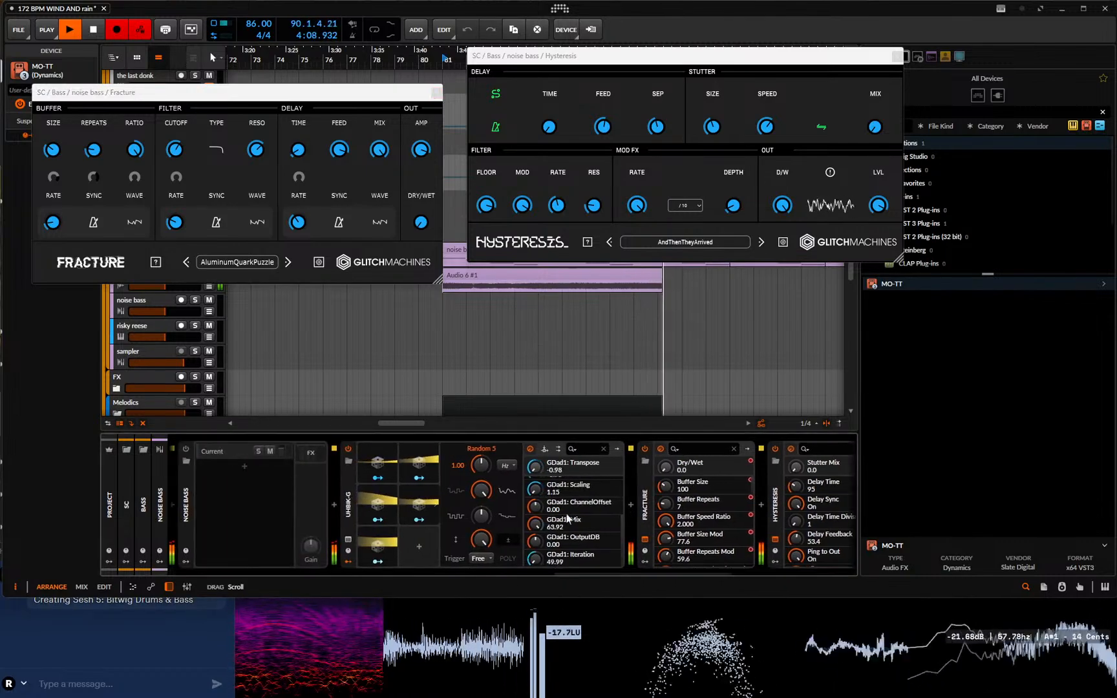
pyautogui.rightClick(535, 466)
pyautogui.click(539, 474)
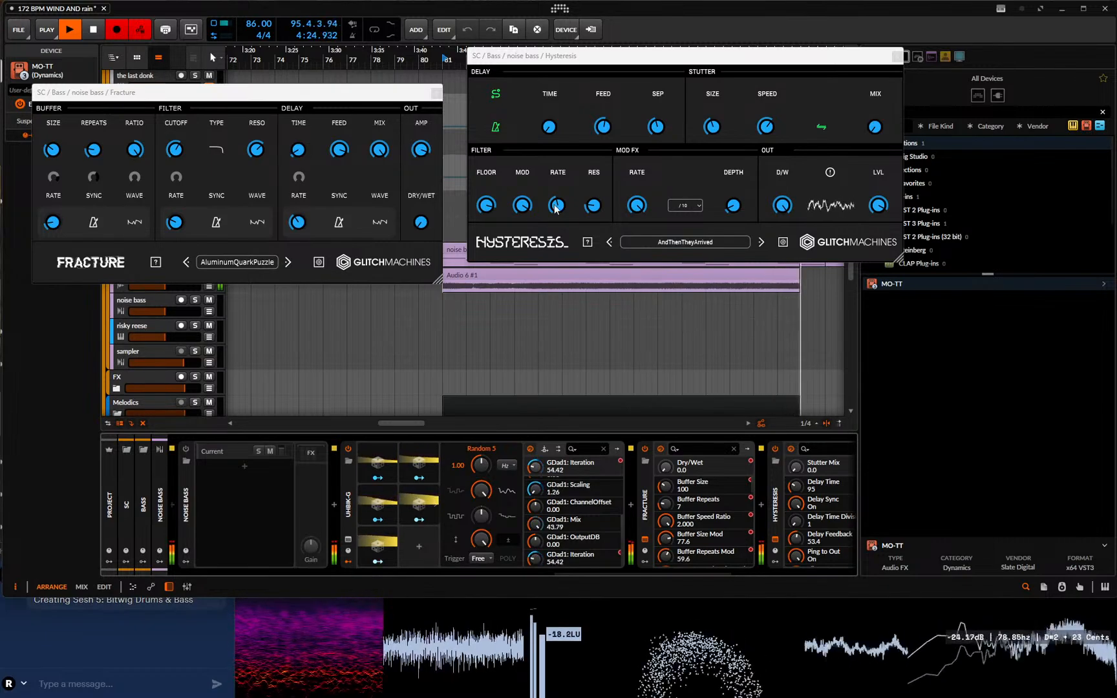
# - Set Fracture's Dry/Wet to 100.0 and switch Hysteresis to the BassLineHarmonics preset while recording
pyautogui.moveTo(420, 222); pyautogui.dragTo(421, 194)
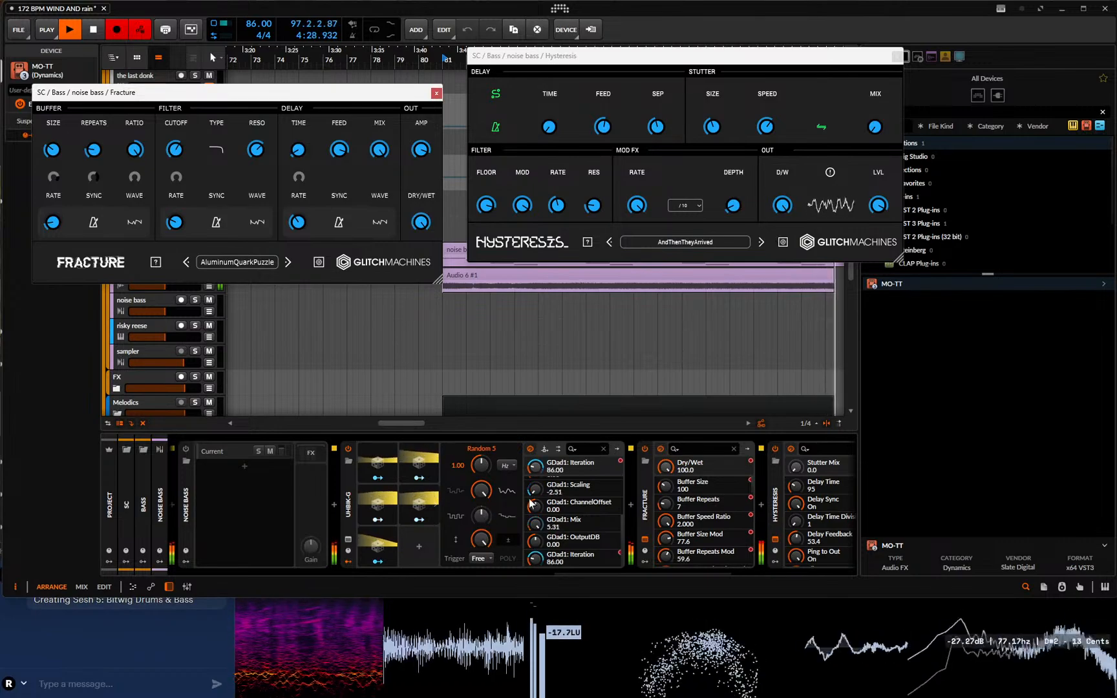
pyautogui.click(762, 243)
pyautogui.click(762, 243)
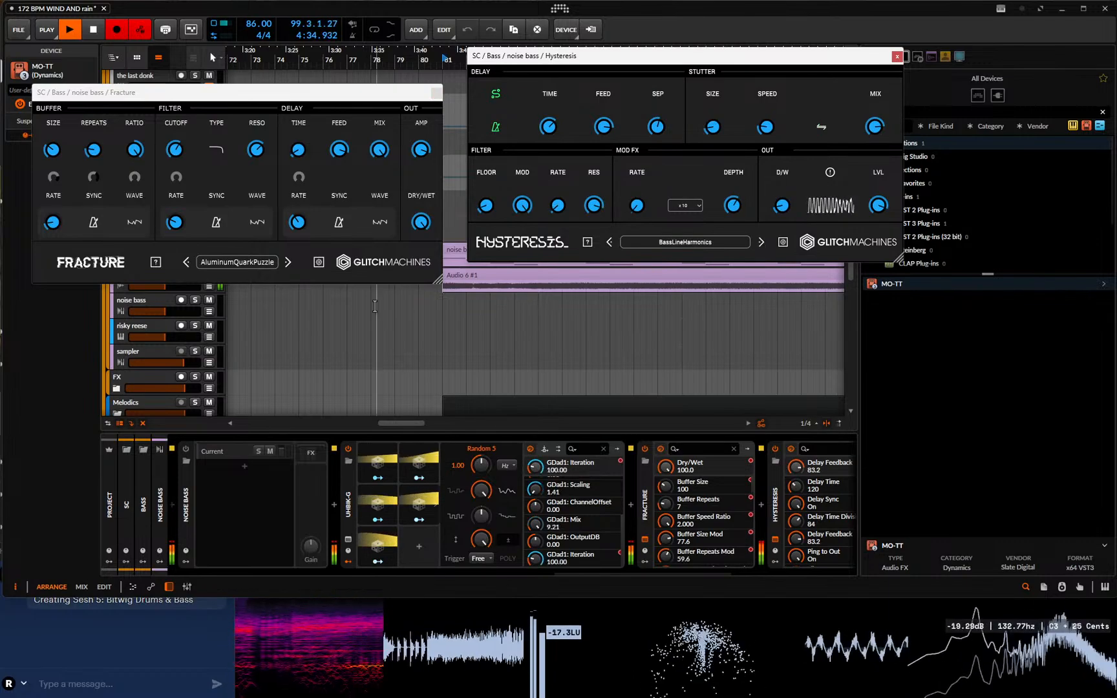
# - Move the Fracture window clear of the Audio 6 track and set that track's volume to -0.2 dB
pyautogui.click(171, 288)
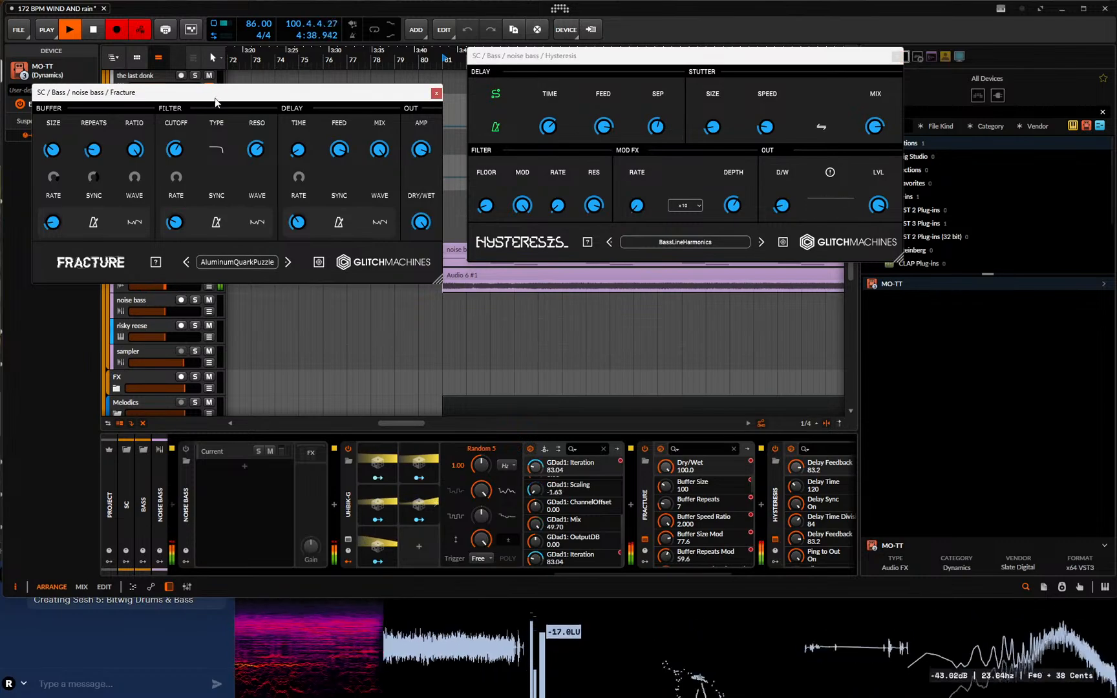
pyautogui.moveTo(215, 100); pyautogui.dragTo(215, 67)
pyautogui.moveTo(171, 287); pyautogui.dragTo(181, 287)
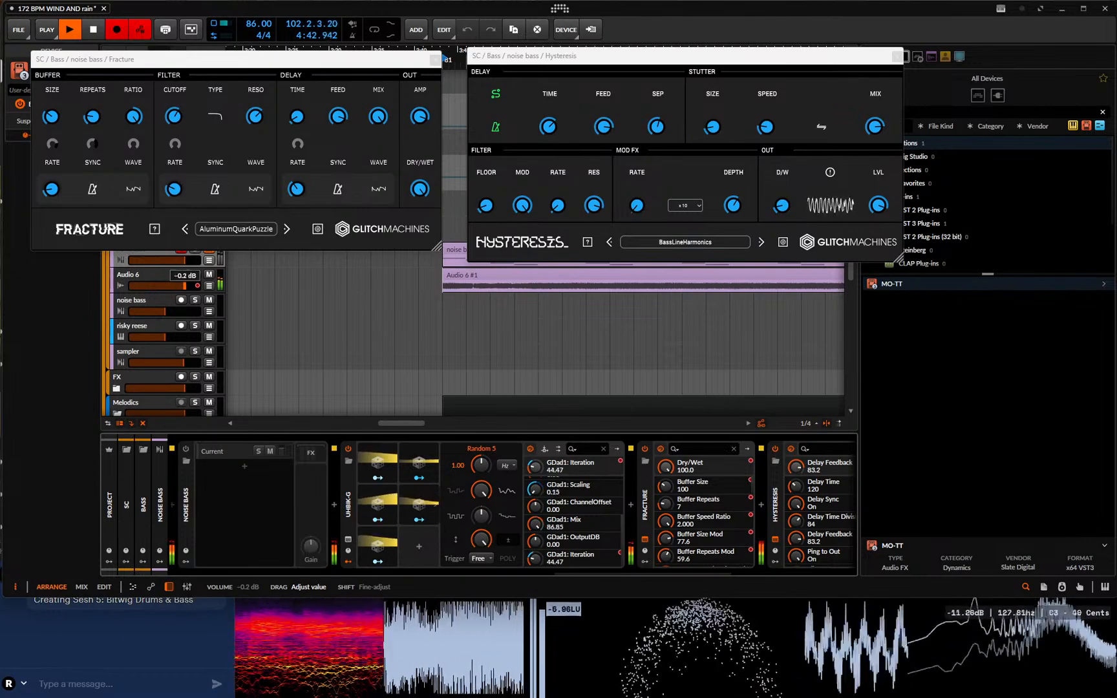
# - Step Fracture through AmbientGuitarist to AnunnakiGathering and Hysteresis to CorruptedFlightSim during the recording
pyautogui.click(285, 231)
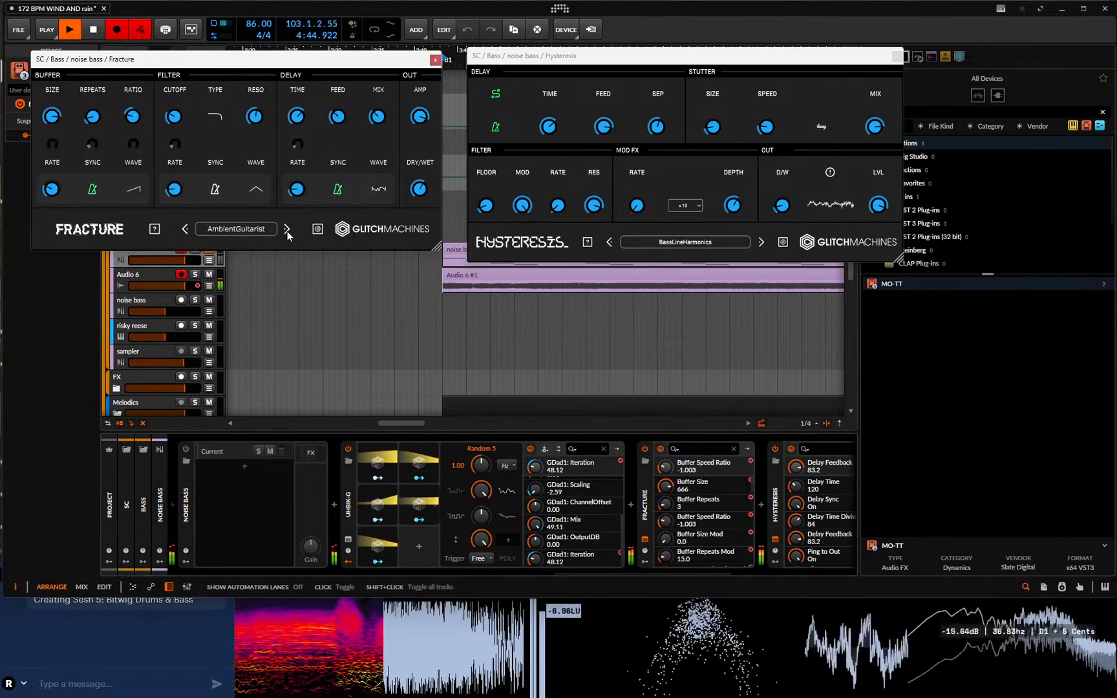
pyautogui.click(286, 229)
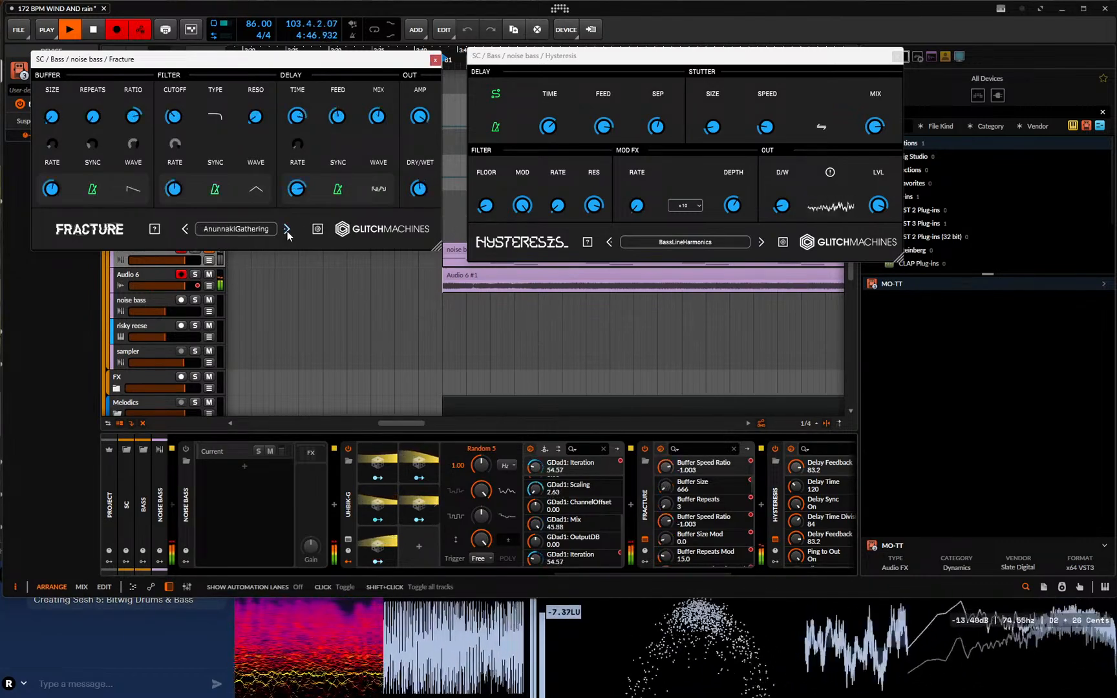
pyautogui.click(761, 241)
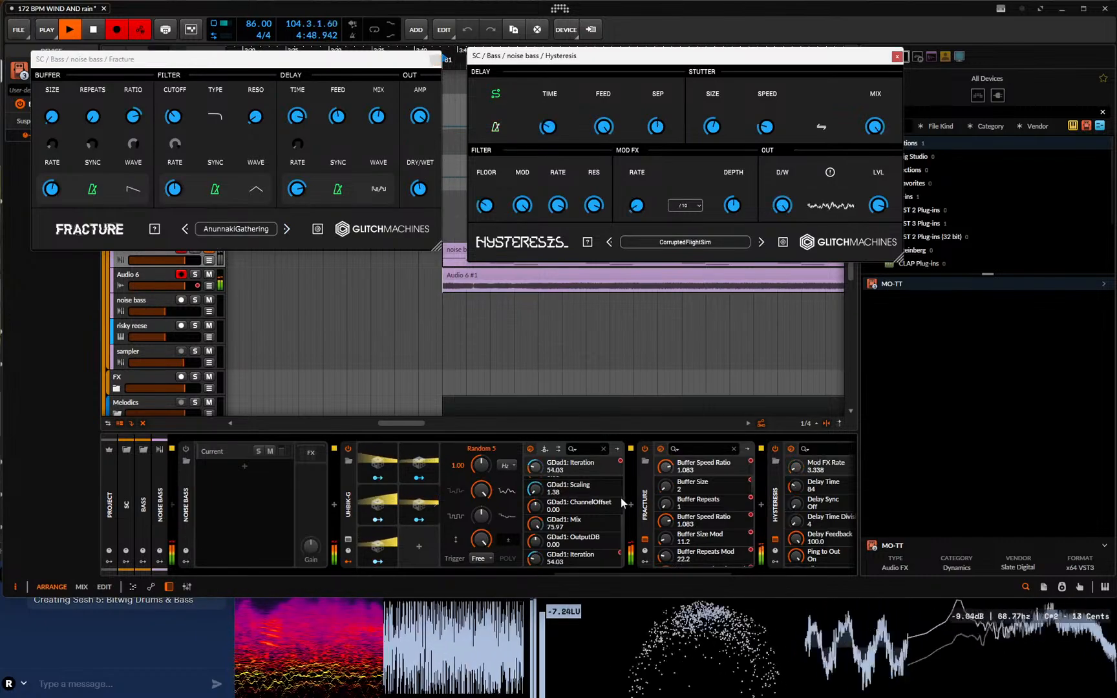
# - Keep recording while stepping Hysteresis through DaftDrumFunk to DeepestGroan and Fracture through AspectRatioScapegoat to BackgroundSpectres
pyautogui.moveTo(424, 423); pyautogui.dragTo(481, 424)
pyautogui.click(761, 242)
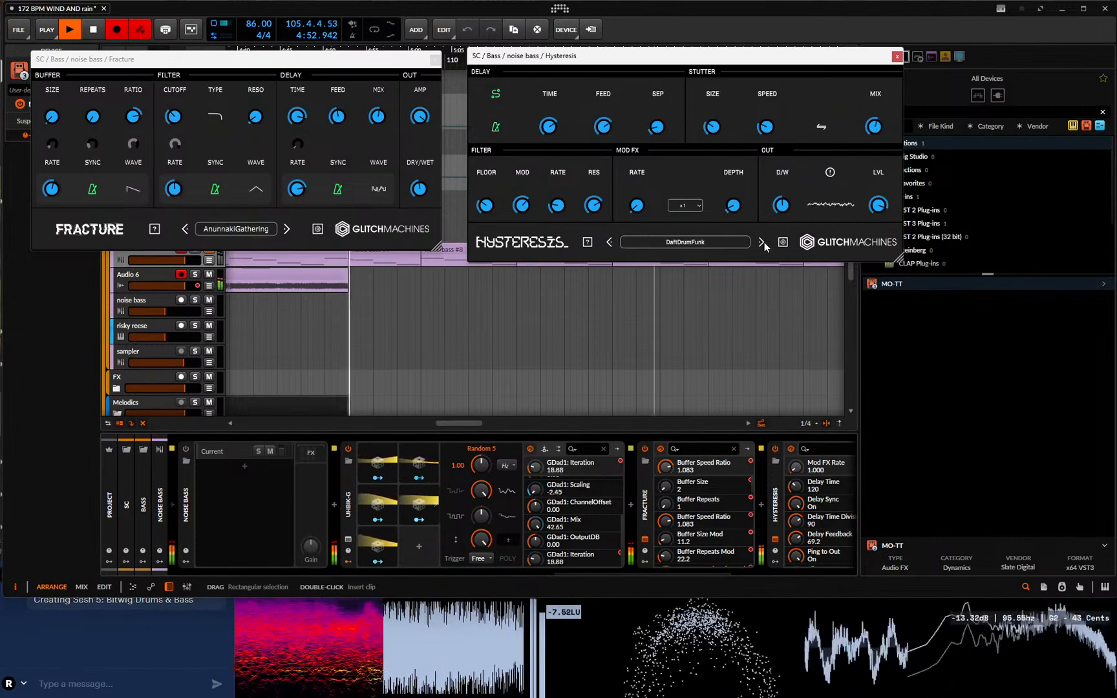
pyautogui.click(762, 242)
pyautogui.click(286, 228)
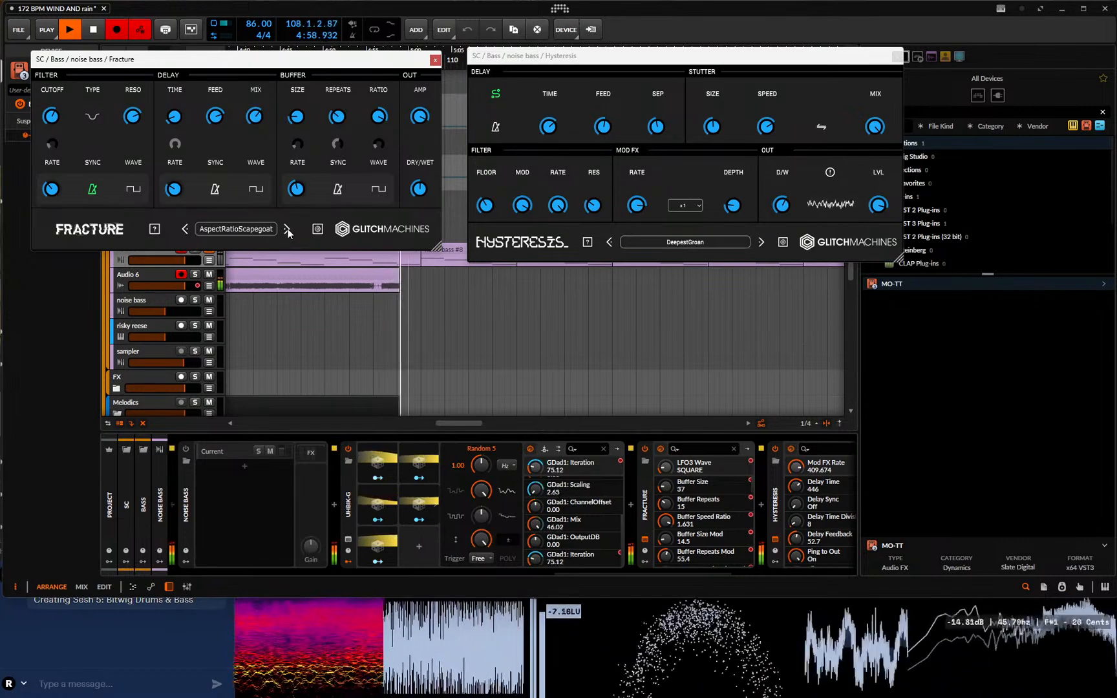
pyautogui.click(287, 230)
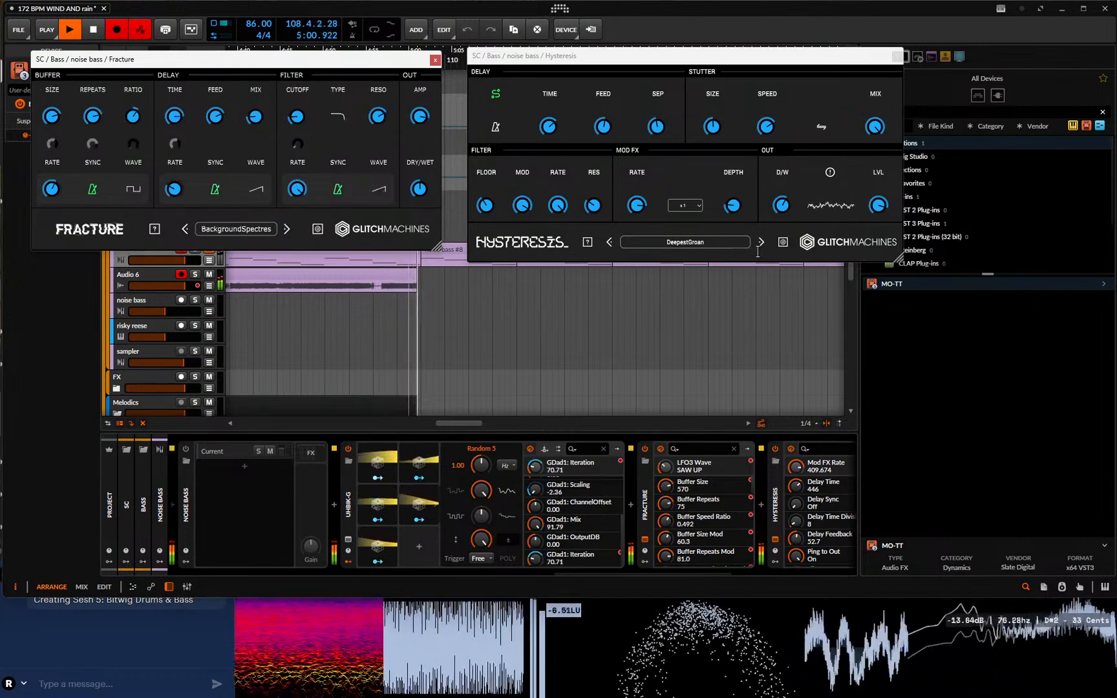
# - Record further variations with Hysteresis on DowntempoOctaver, Fracture on BeamSlicer and Hysteresis on DroneDissonant
pyautogui.click(761, 241)
pyautogui.click(761, 241)
pyautogui.click(761, 242)
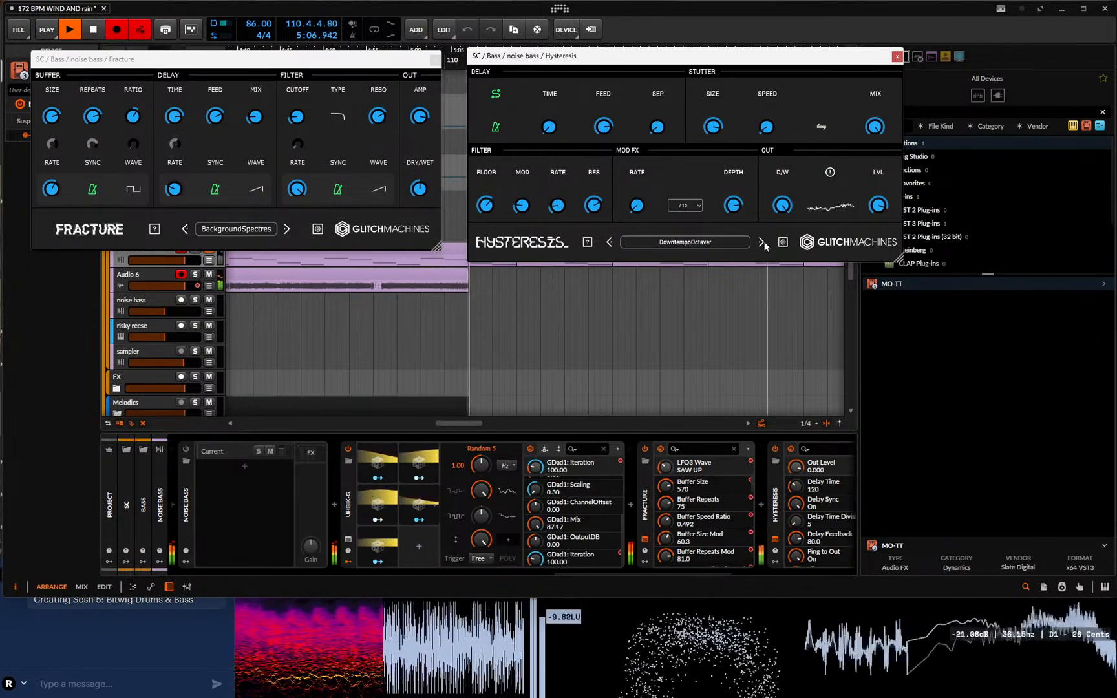
pyautogui.click(288, 229)
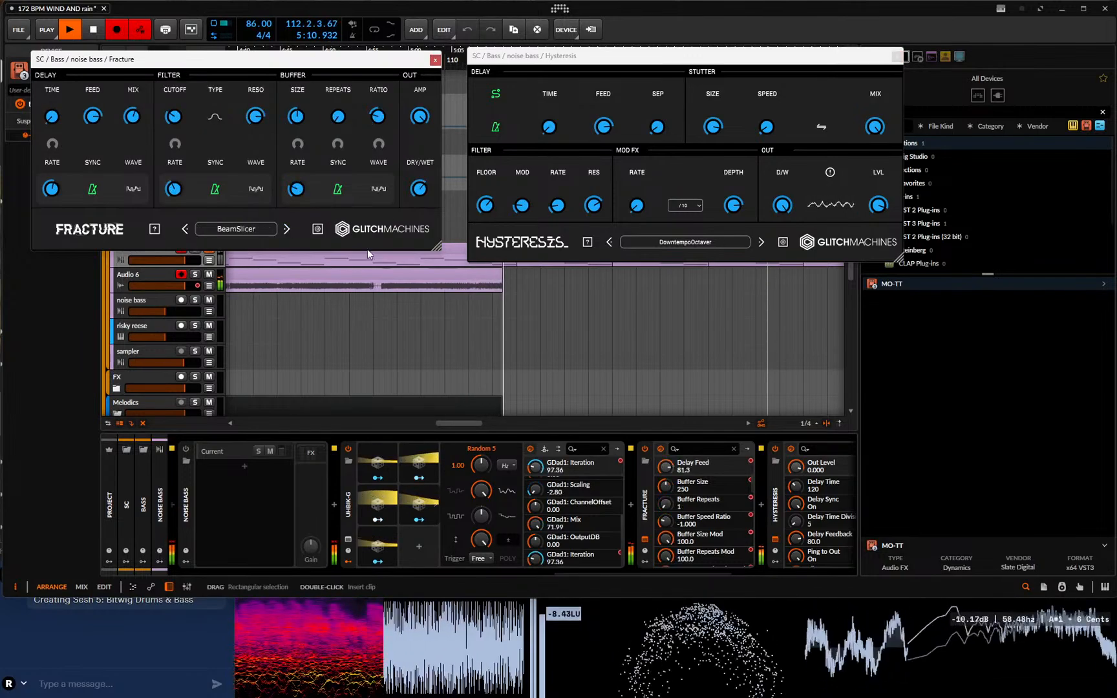
pyautogui.click(761, 242)
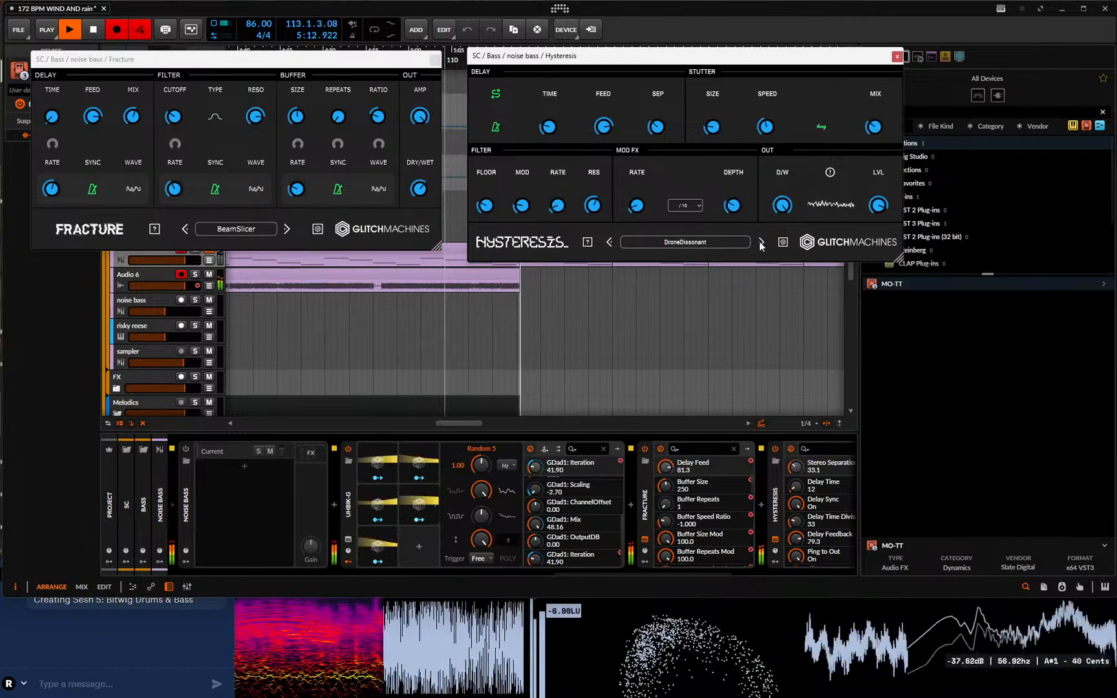
# - Search the device browser for "gra" and "glitch", clear the search, and look through the full device list
pyautogui.moveTo(950, 114); pyautogui.dragTo(757, 109)
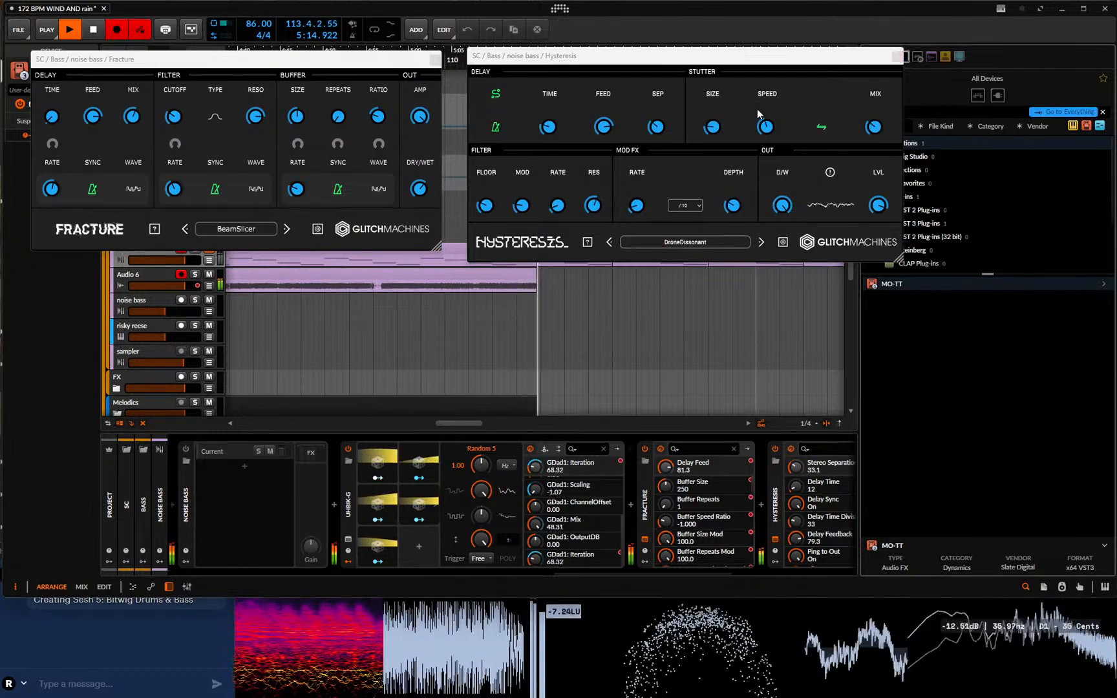
pyautogui.write('gra')
pyautogui.press('BackSpace')
pyautogui.press('BackSpace')
pyautogui.press('BackSpace')
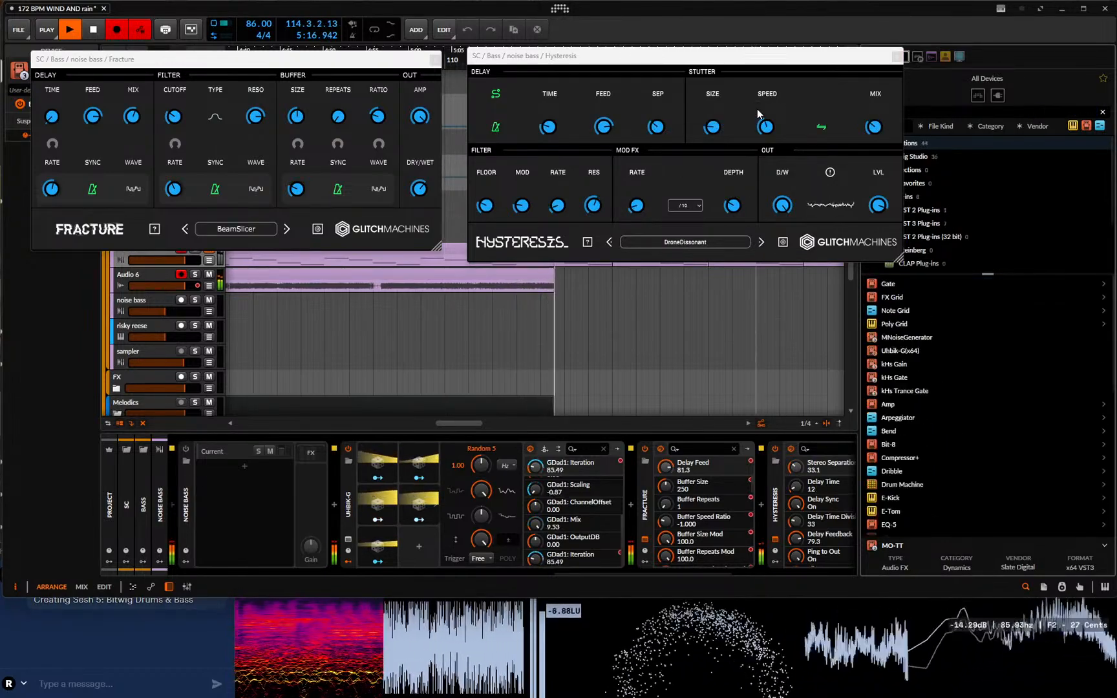
pyautogui.write('gra')
pyautogui.press('BackSpace')
pyautogui.press('BackSpace')
pyautogui.press('BackSpace')
pyautogui.write('glitch')
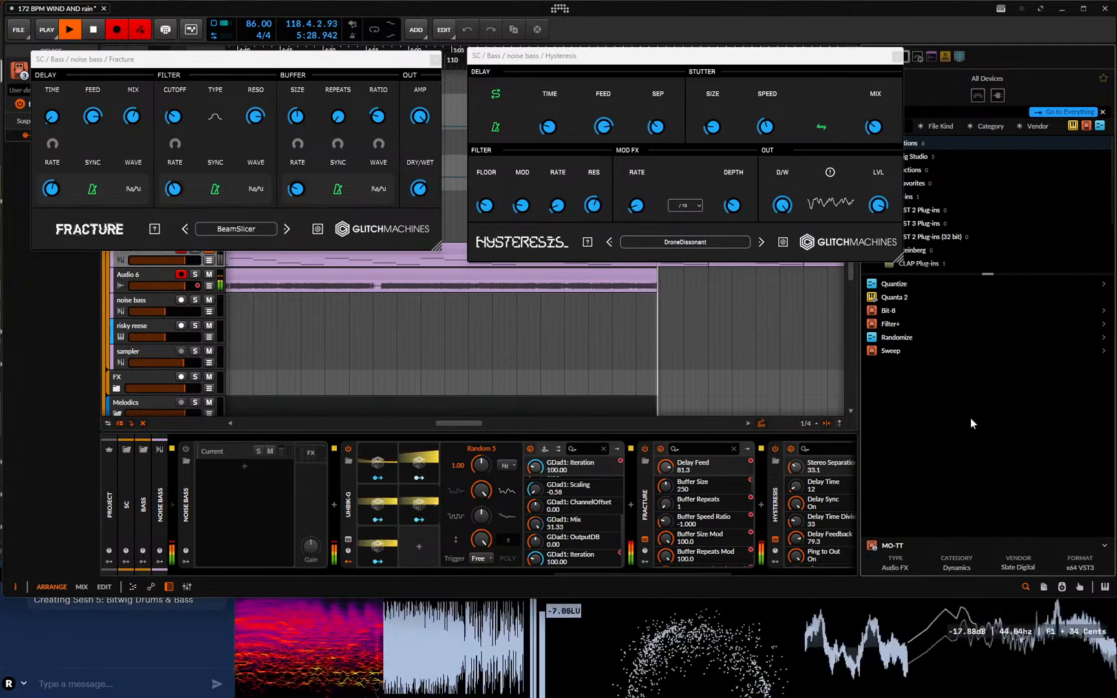
pyautogui.press('BackSpace')
pyautogui.scroll(-4, 967, 421)
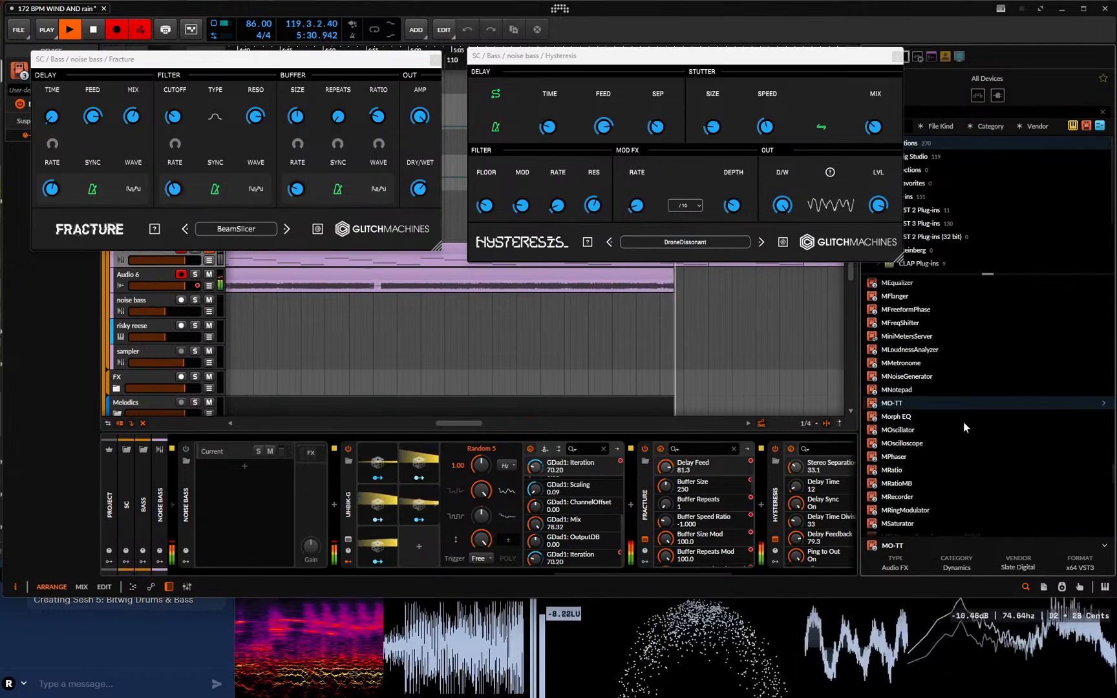
# - Switch Hysteresis to DrumFlanger and Fracture to BeatRobotizer while recording, and look further through the plug-in list
pyautogui.click(761, 242)
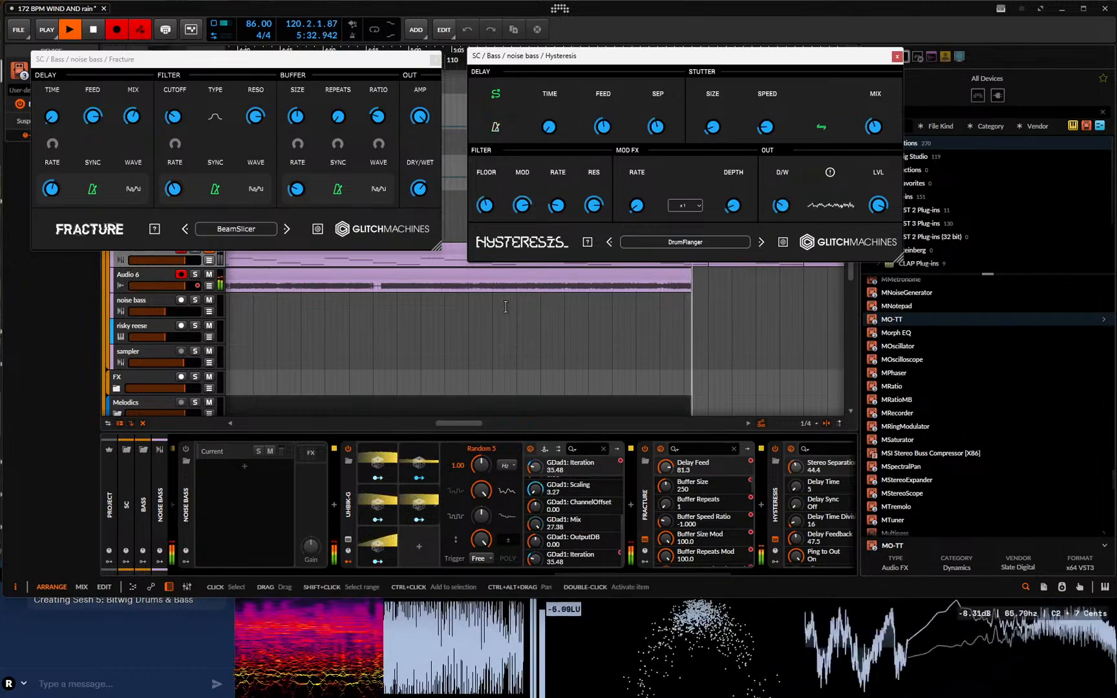
pyautogui.click(287, 229)
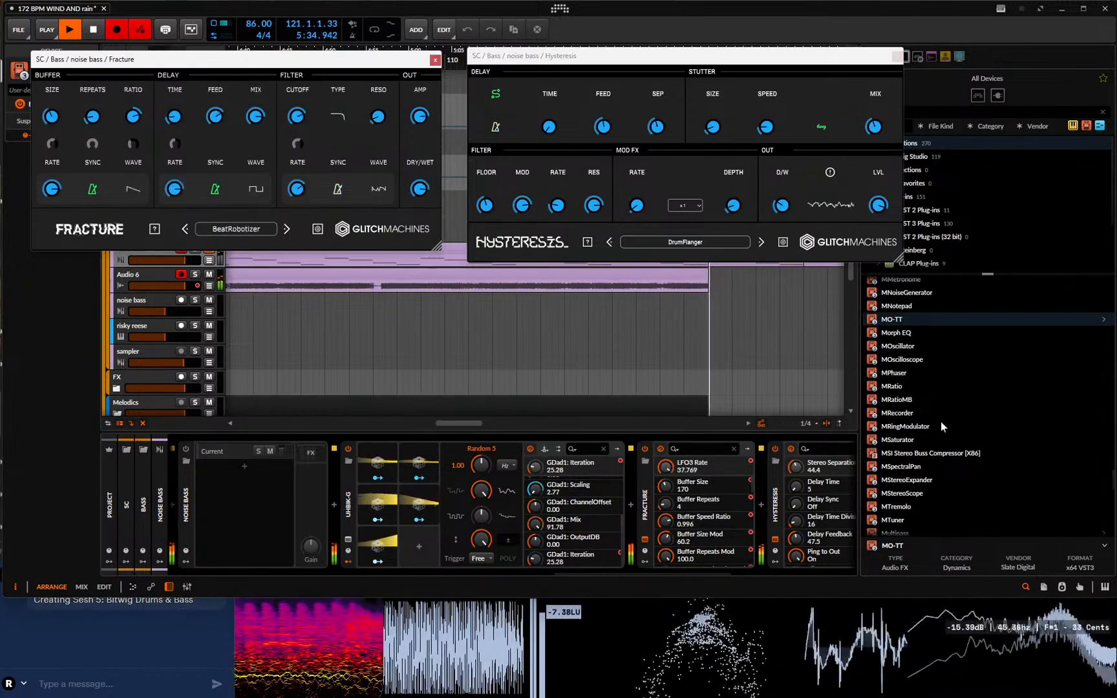
pyautogui.scroll(-3, 940, 421)
pyautogui.scroll(-1, 943, 424)
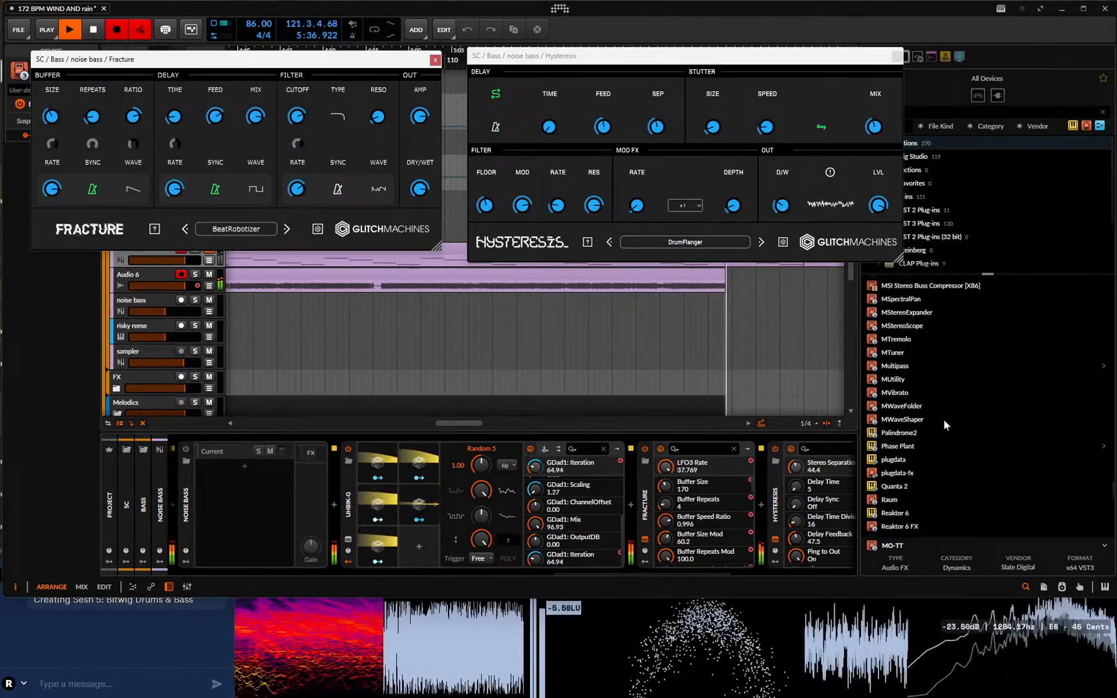
pyautogui.scroll(-3, 944, 424)
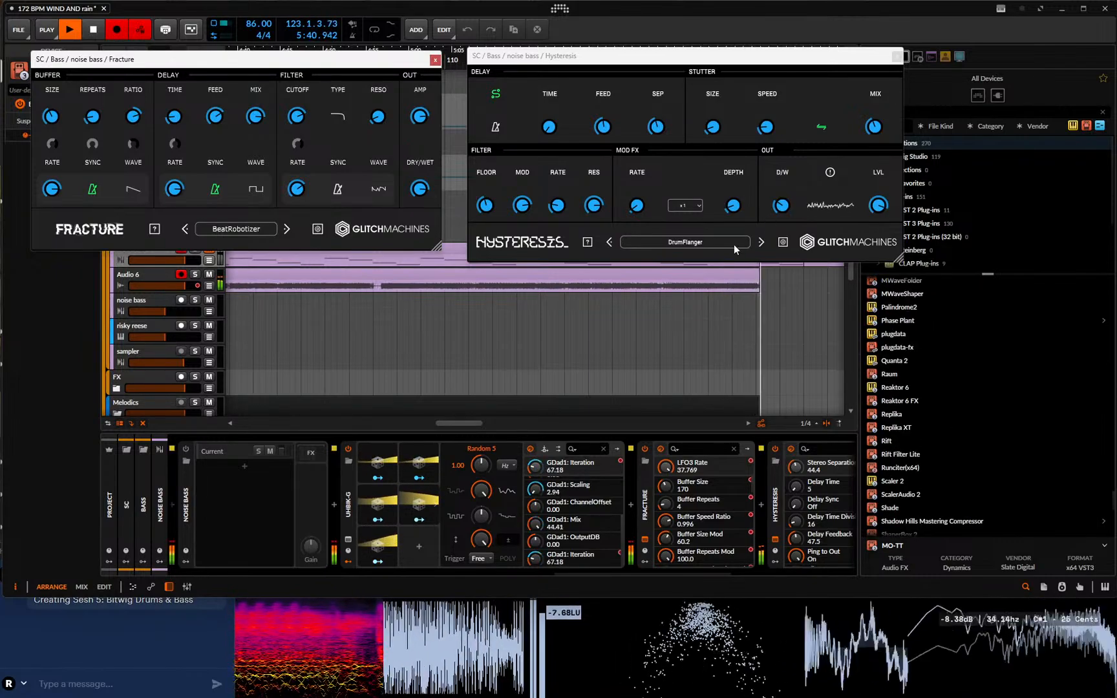
# - Keep recording while stepping Hysteresis through DrumMangler to EnergyVampireCollective and Fracture through BeepDistance to BennyPush
pyautogui.click(762, 242)
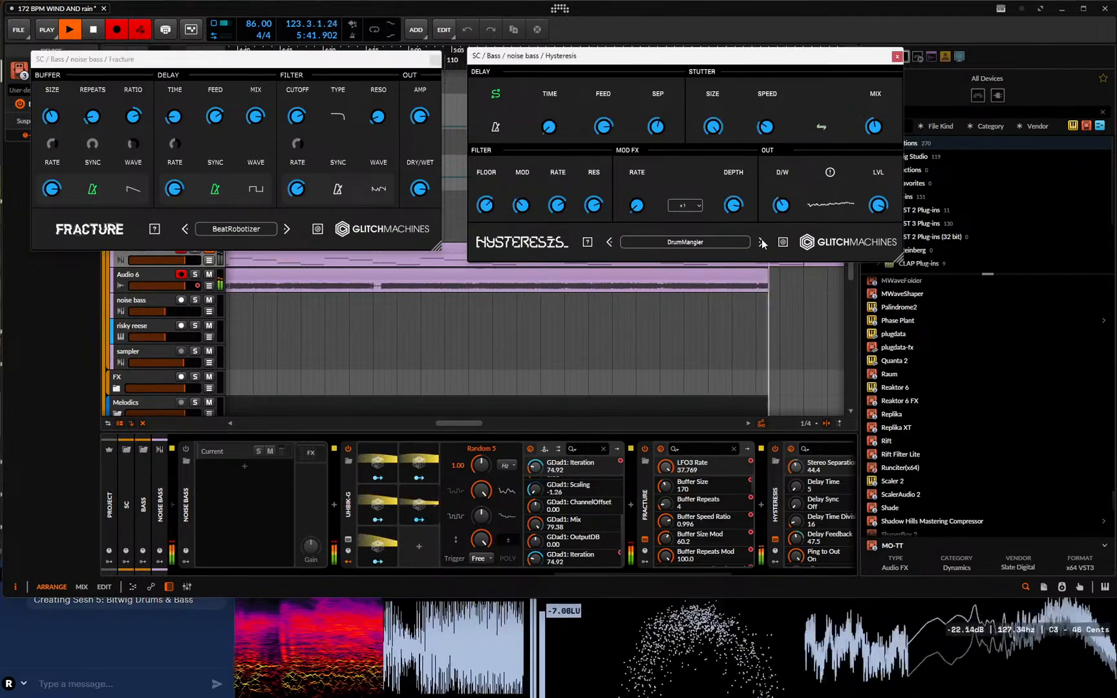
pyautogui.click(287, 229)
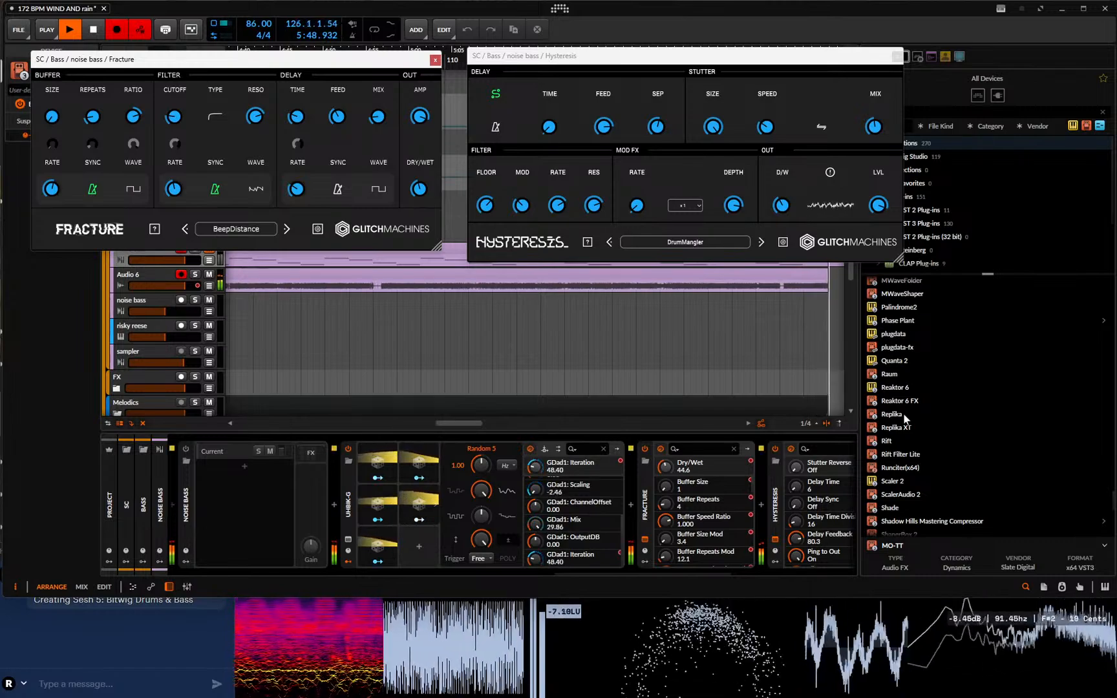
pyautogui.click(760, 242)
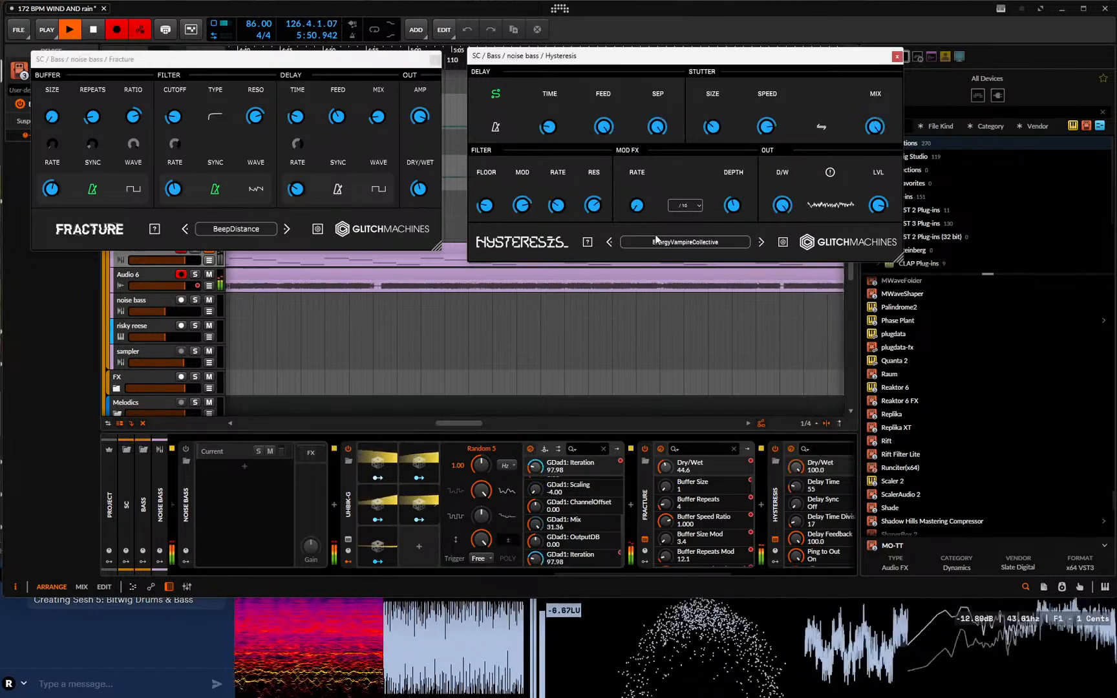
pyautogui.click(287, 229)
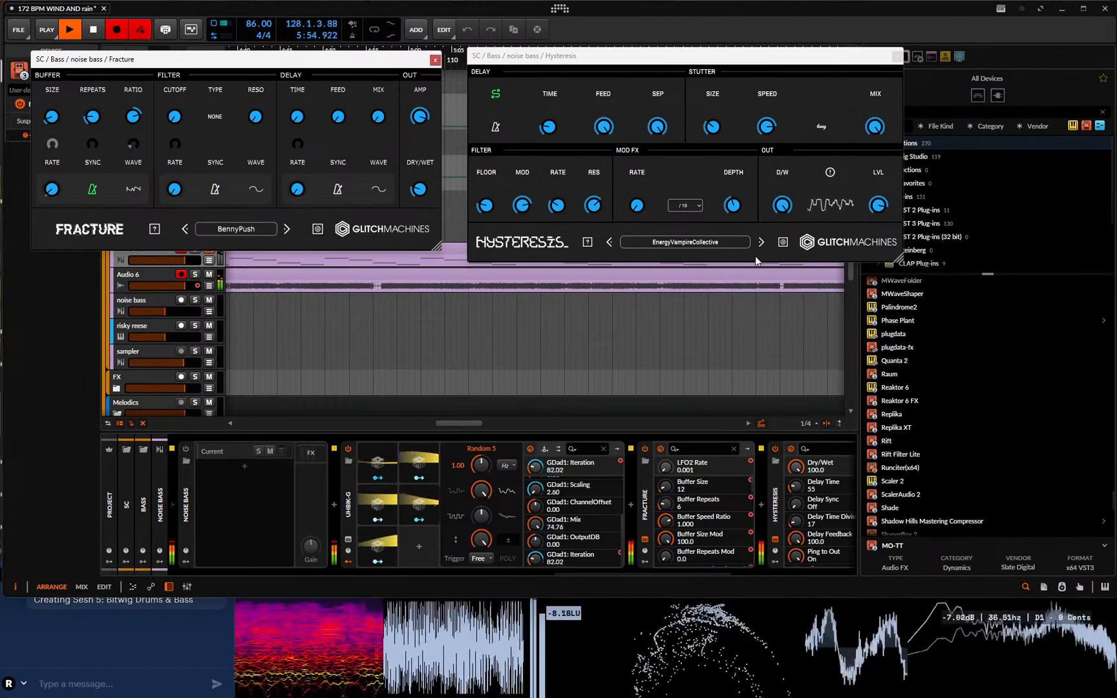
# - Record more variations with Fracture stepped through BerlinDub to BingoZipper and Hysteresis on FlangerThings
pyautogui.click(287, 230)
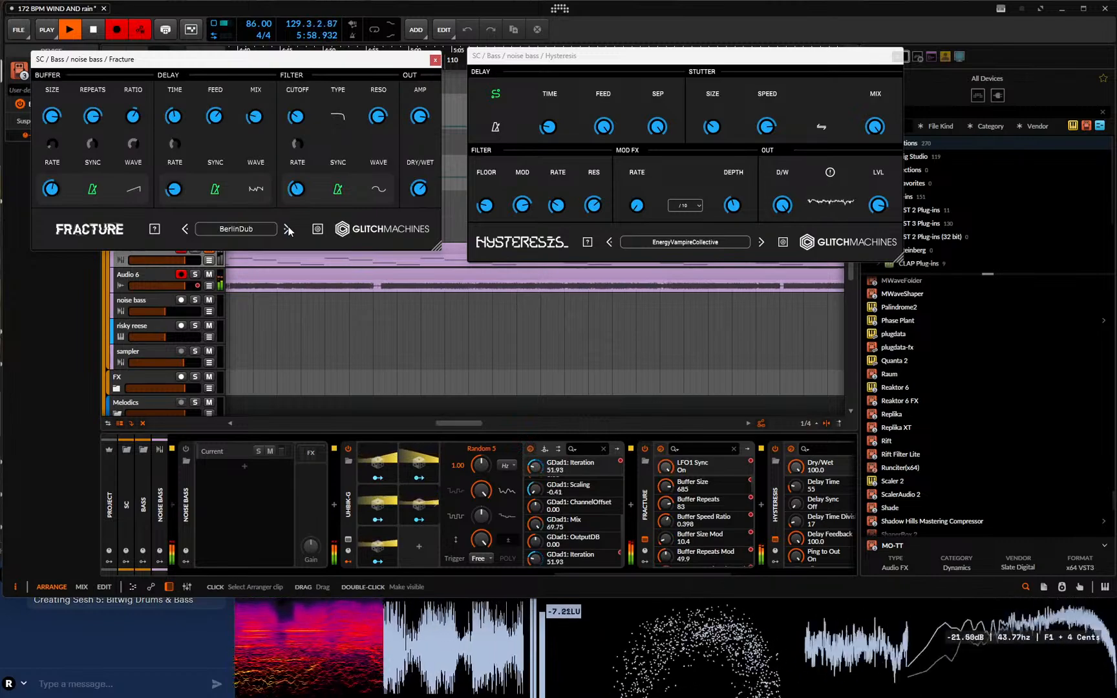
pyautogui.click(287, 229)
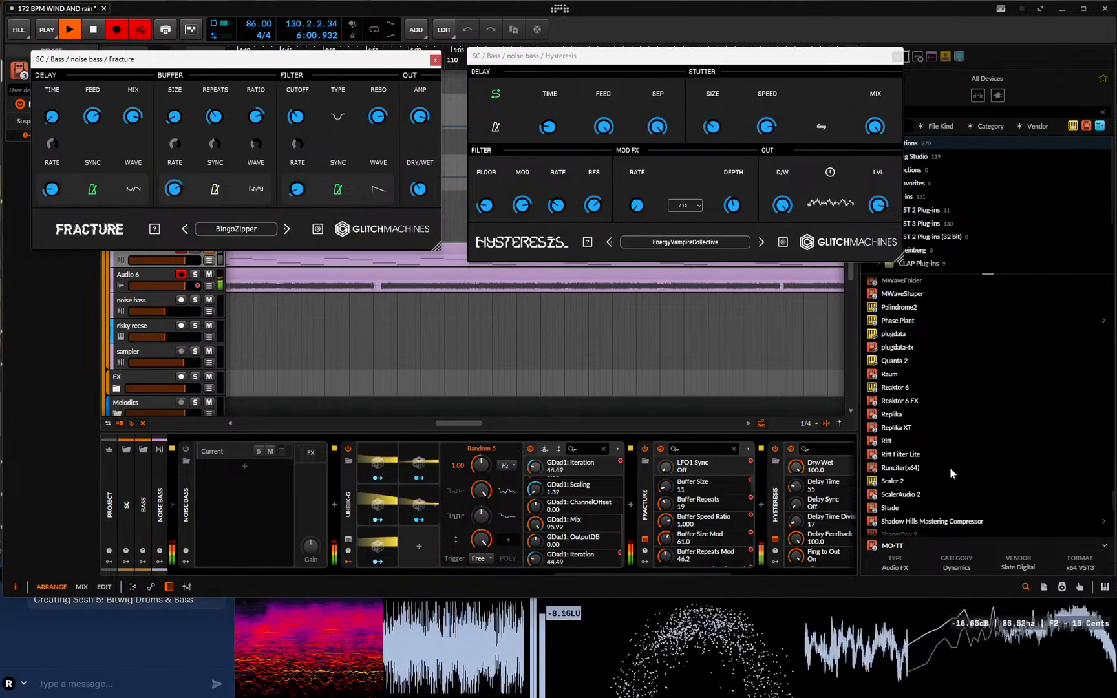
pyautogui.scroll(-3, 964, 488)
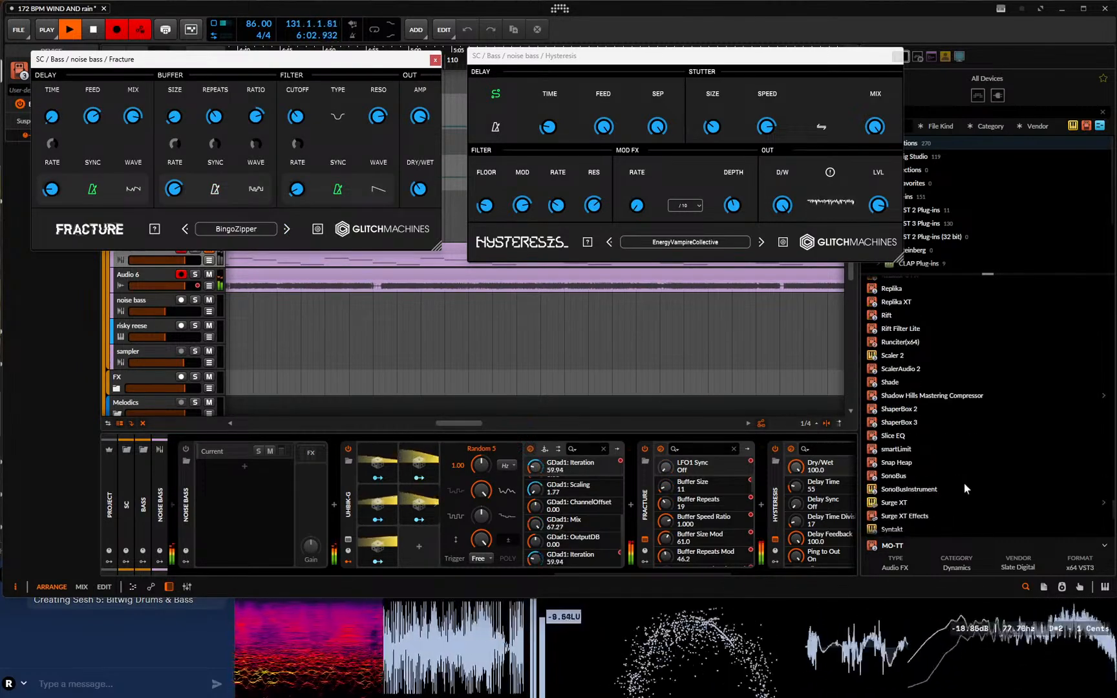
pyautogui.click(761, 243)
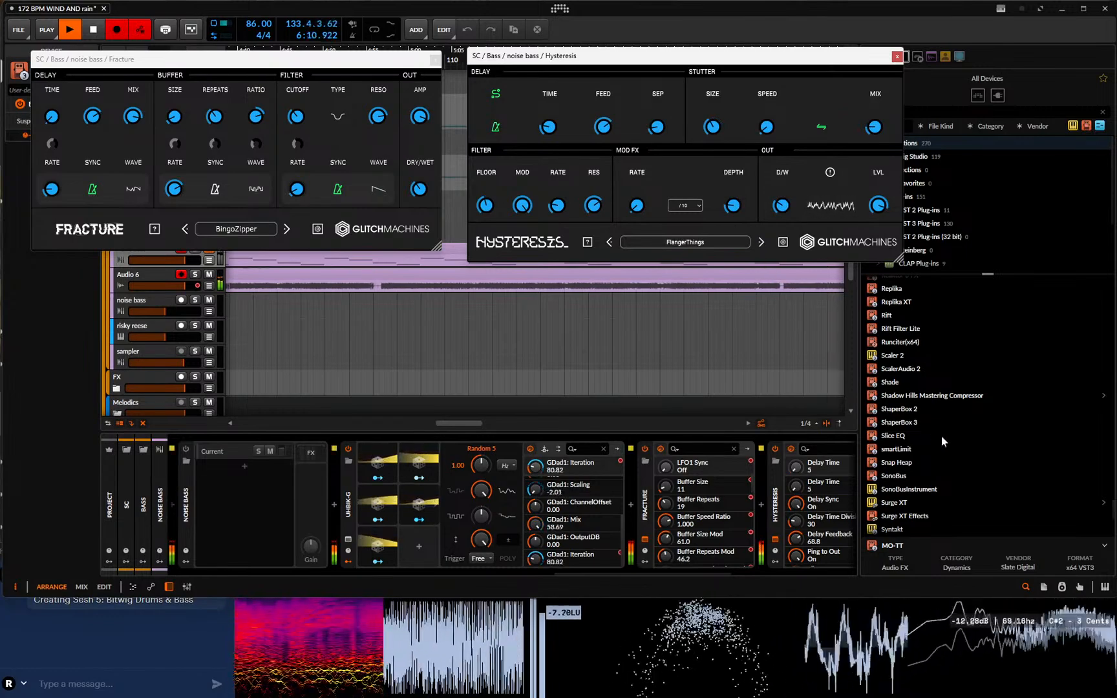
pyautogui.scroll(7, 942, 436)
pyautogui.scroll(10, 942, 435)
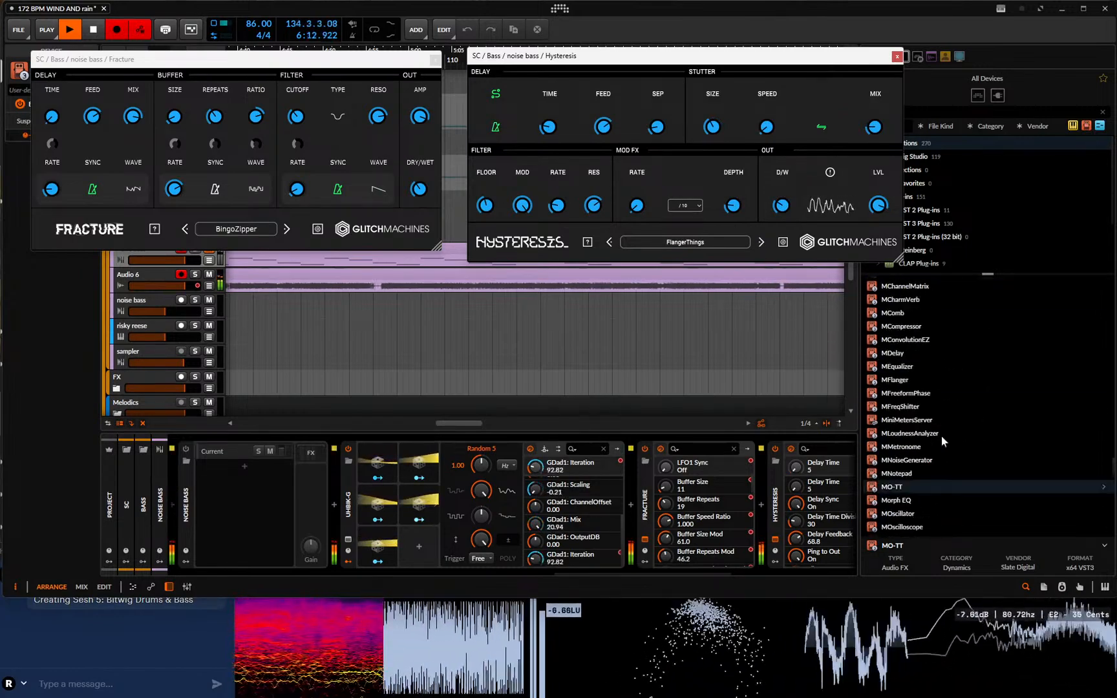
# - Switch Hysteresis to FrequencyAddendum and reposition its window beside Fracture, clear of the Audio 6 clip
pyautogui.click(760, 243)
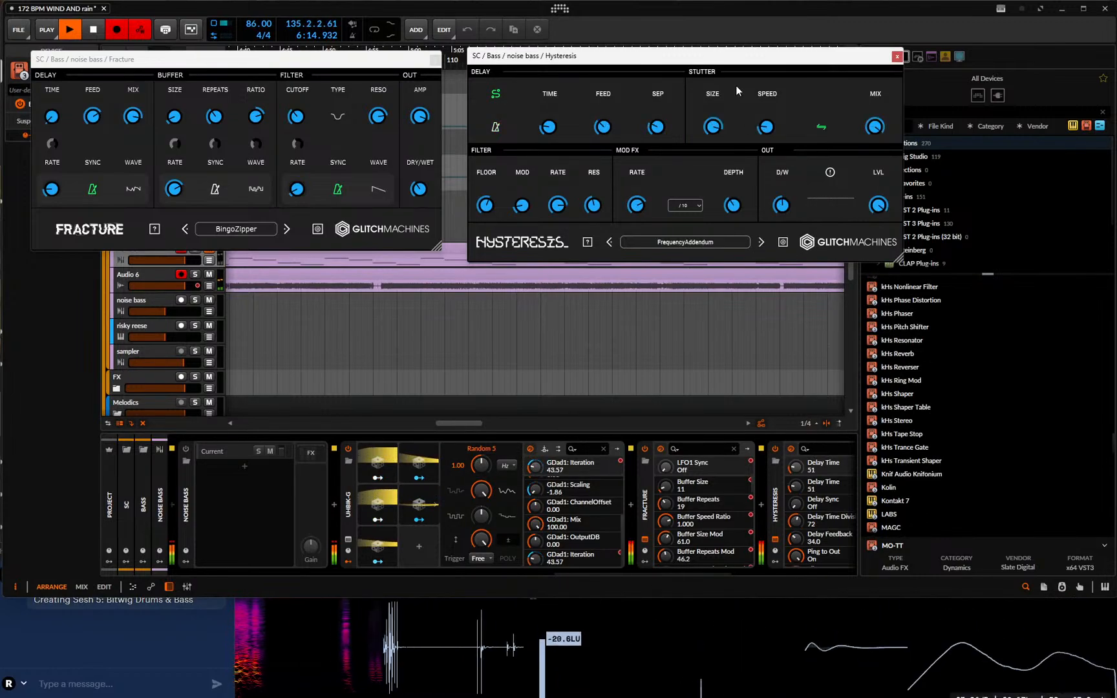
pyautogui.moveTo(767, 55); pyautogui.dragTo(554, 297)
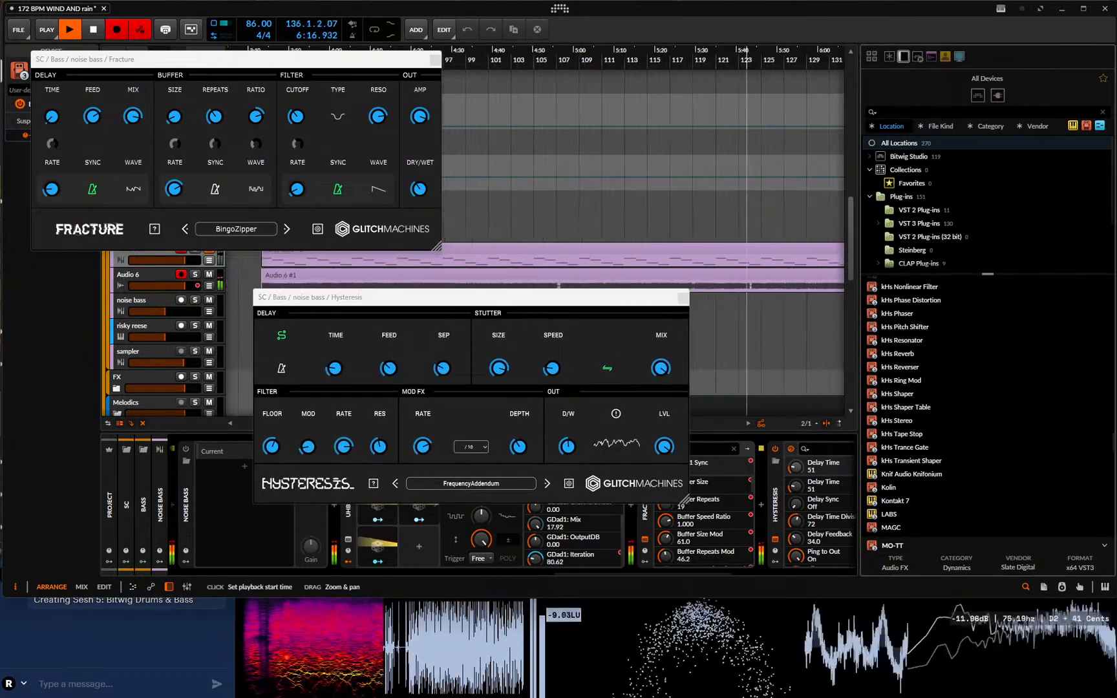
pyautogui.moveTo(654, 56); pyautogui.dragTo(479, 51)
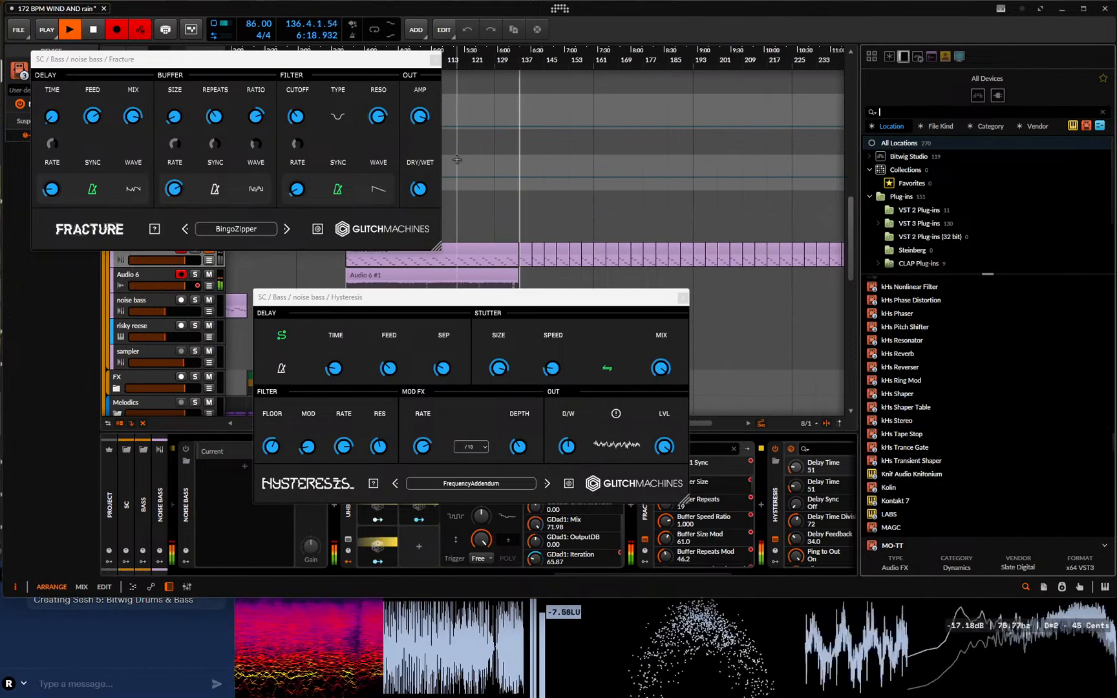
pyautogui.moveTo(506, 301); pyautogui.dragTo(688, 57)
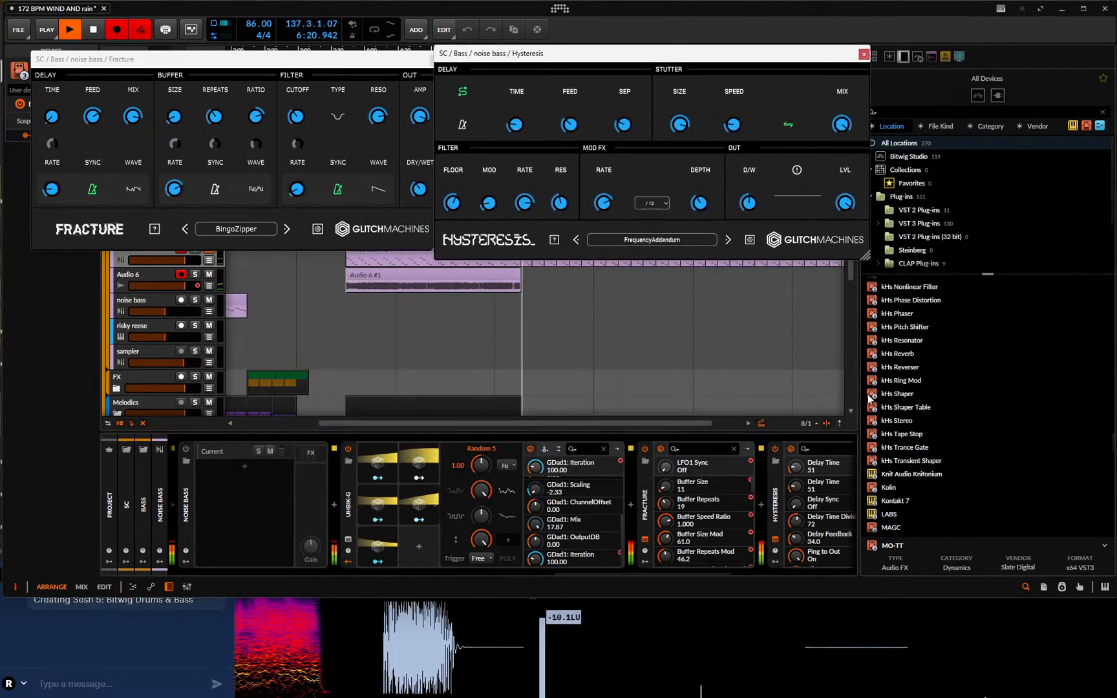
# - Switch Fracture to the BiteBeats preset and lower its dry/wet mix to 0.0
pyautogui.click(286, 228)
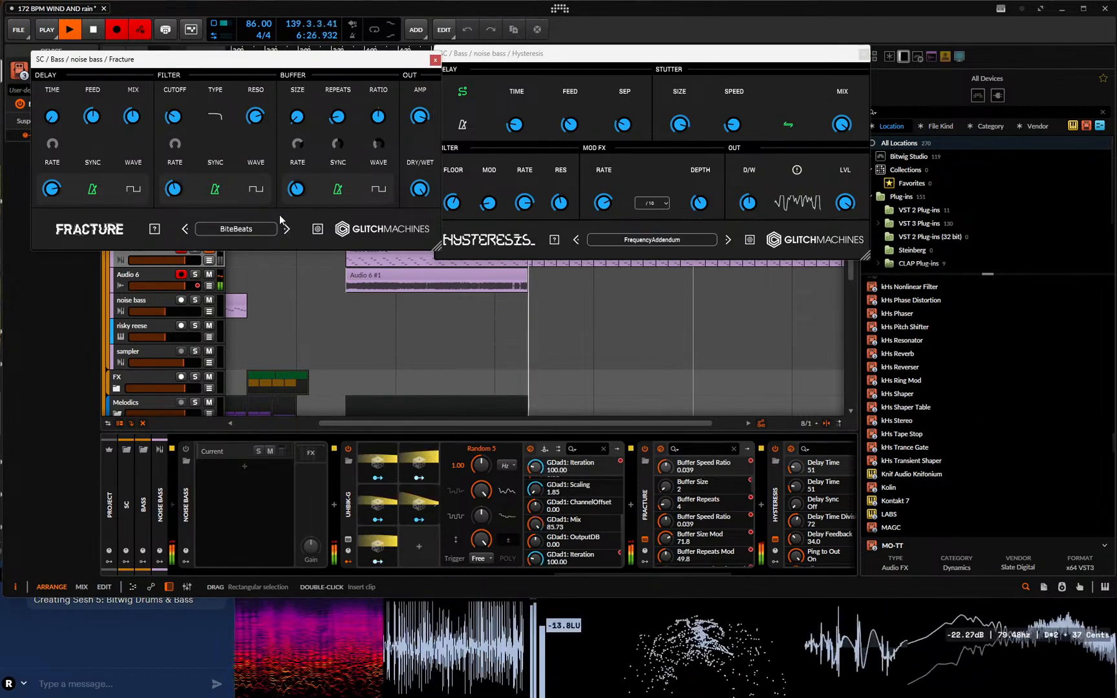
pyautogui.moveTo(416, 199); pyautogui.dragTo(417, 252)
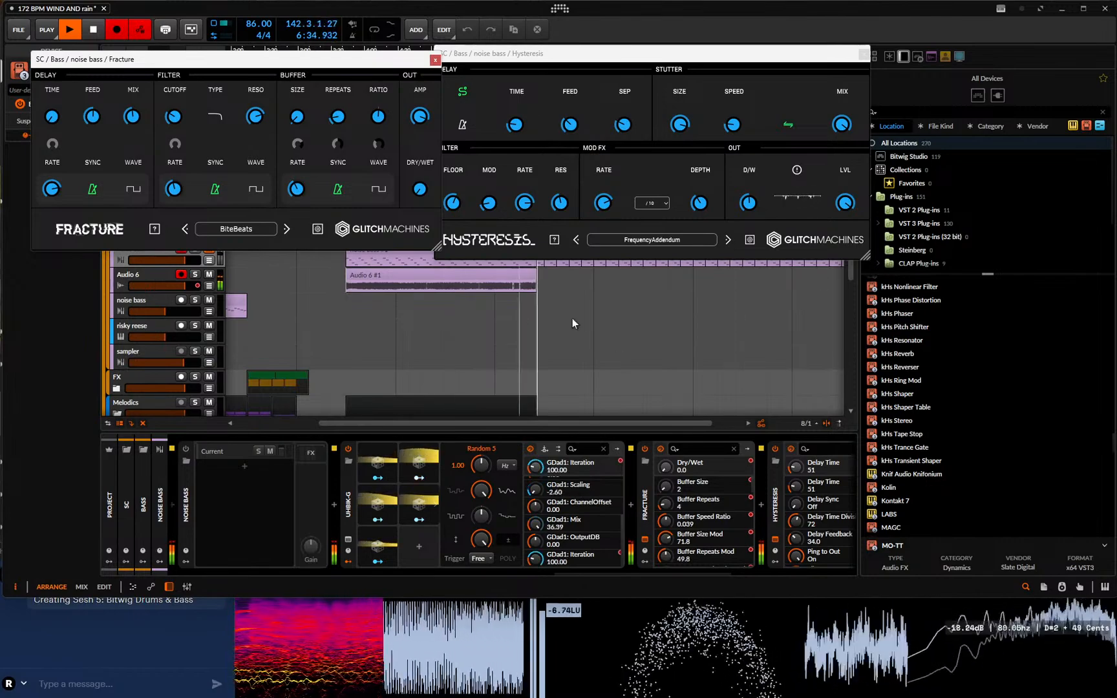
pyautogui.scroll(-3, 951, 451)
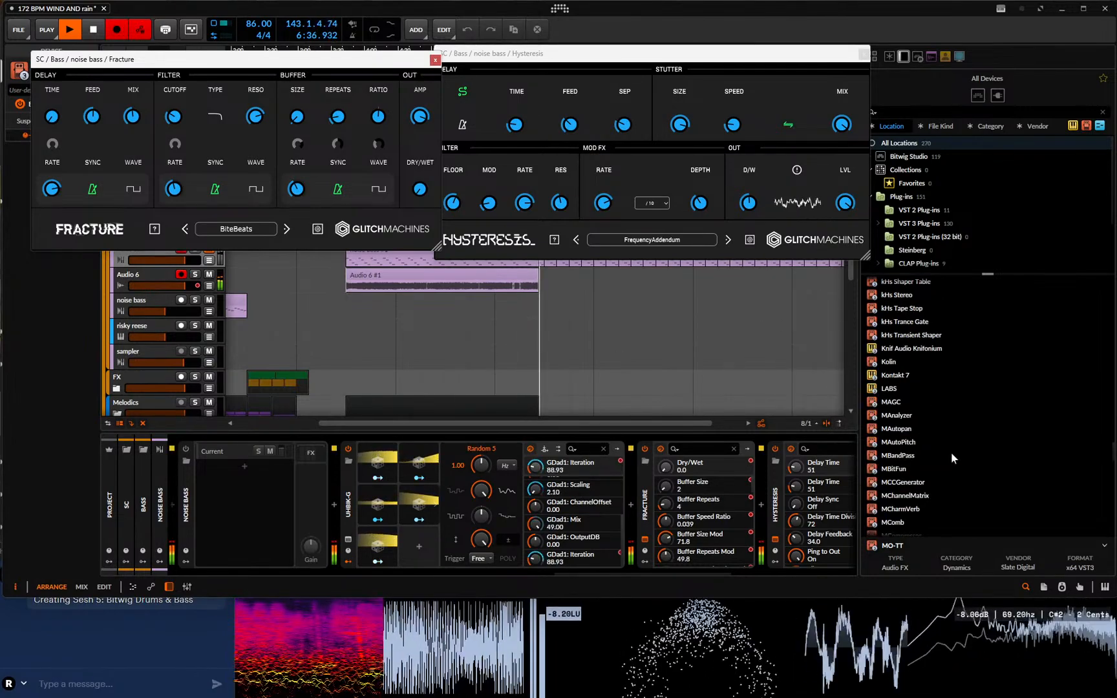
# - Split the Audio 6 clip near its recorded end while the recording continues
pyautogui.moveTo(529, 291)
pyautogui.mouseDown()
pyautogui.moveTo(480, 292)
pyautogui.moveTo(518, 291)
pyautogui.mouseUp()
pyautogui.click(521, 276)
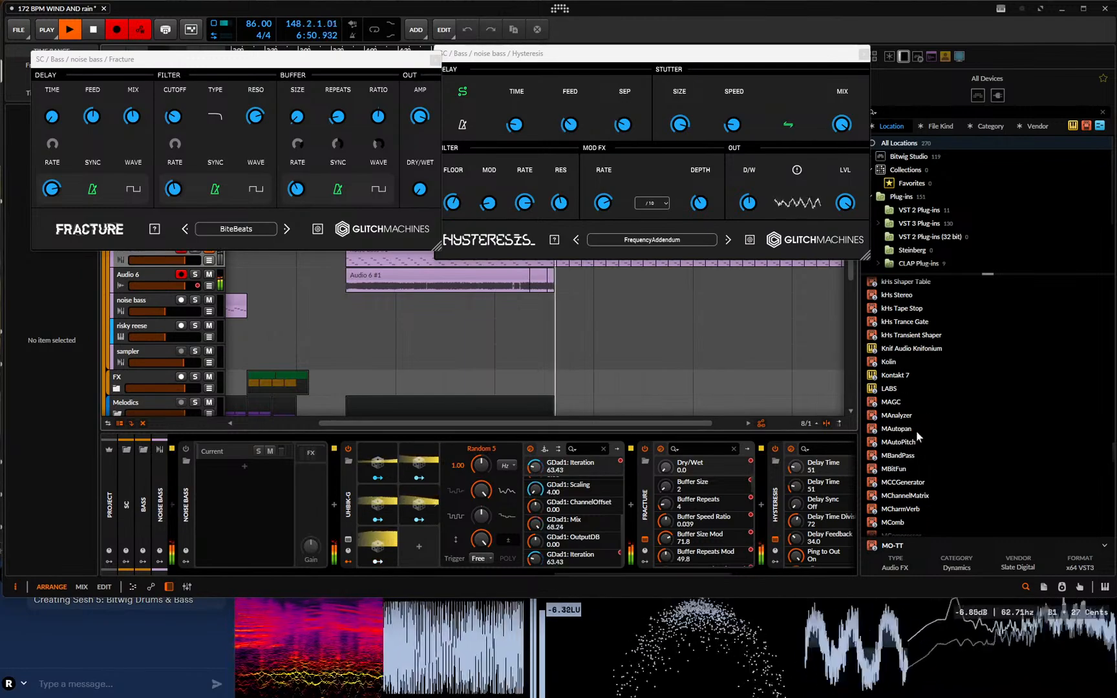
# - Insert Infiltrator between Hysteresis and MO-TT in the noise bass device chain and dismiss its welcome message
pyautogui.scroll(6, 931, 486)
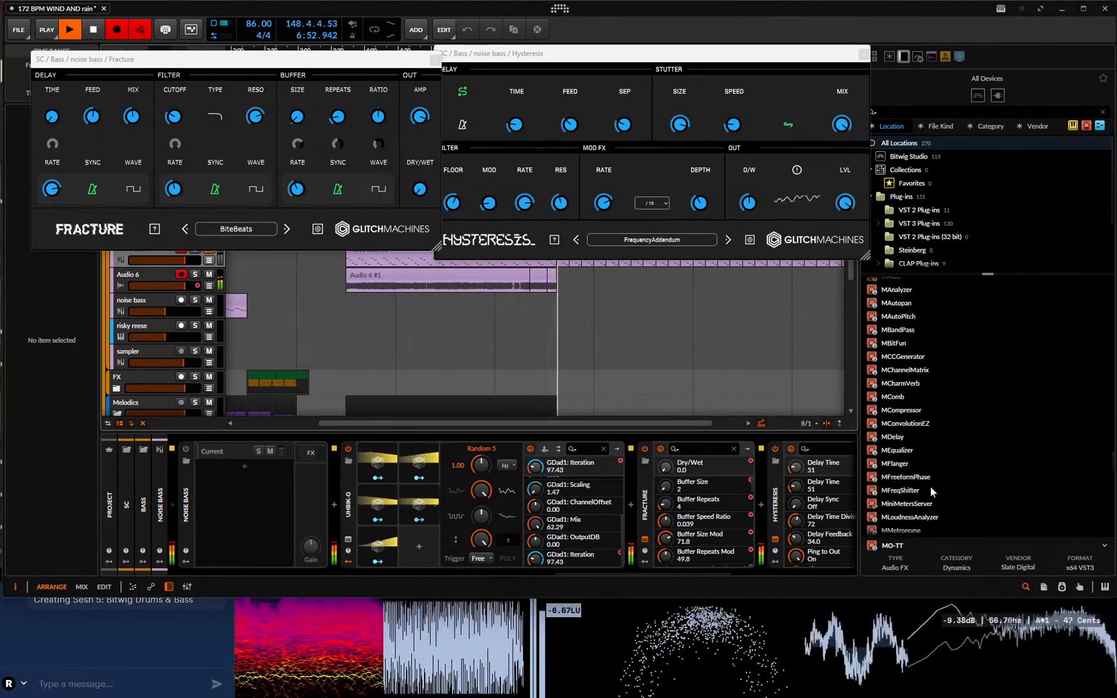
pyautogui.scroll(8, 926, 424)
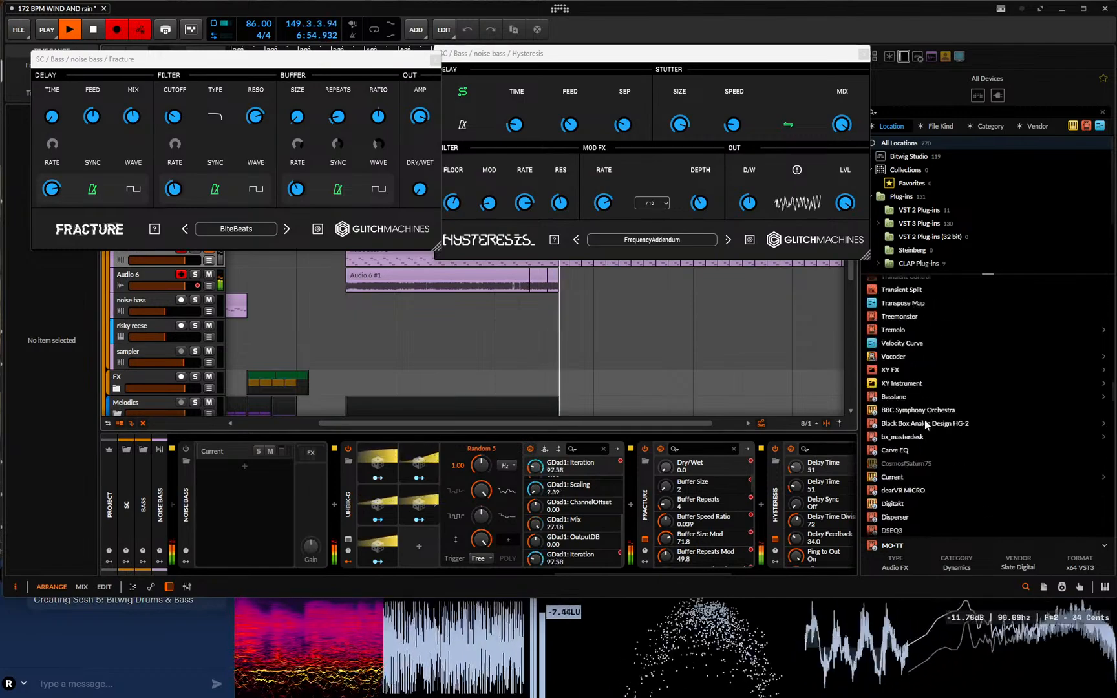
pyautogui.moveTo(908, 384); pyautogui.dragTo(697, 497)
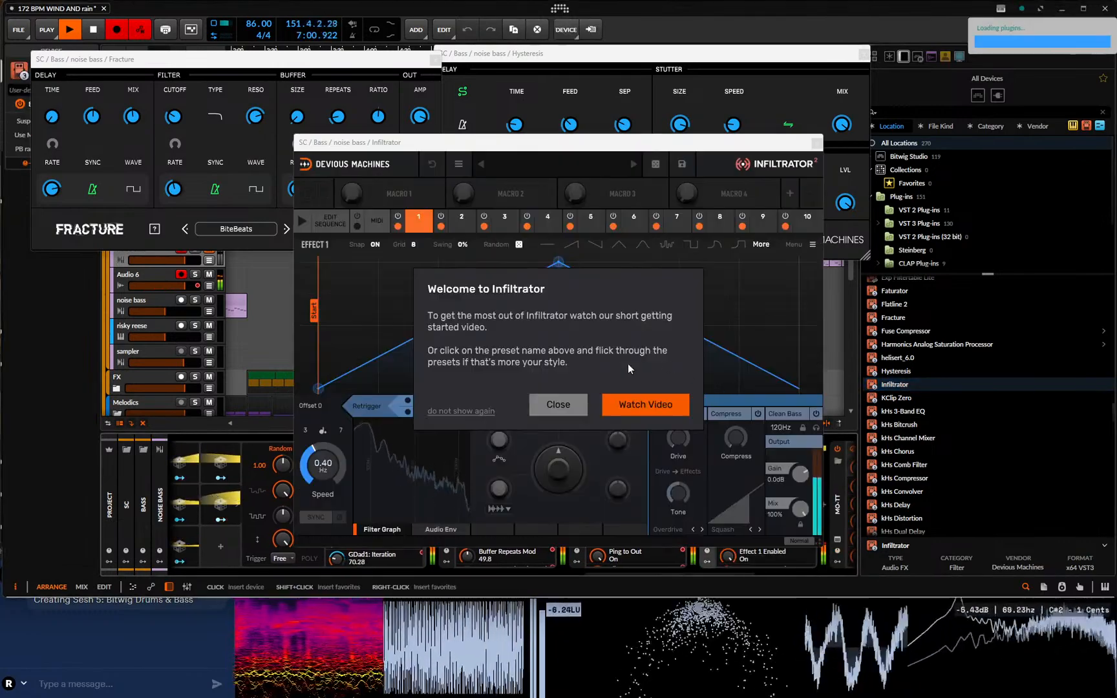
pyautogui.click(563, 403)
# - Load random Infiltrator presets through Bagus Masala to Pattern Interrupt and move its window clear of Hysteresis
pyautogui.click(658, 167)
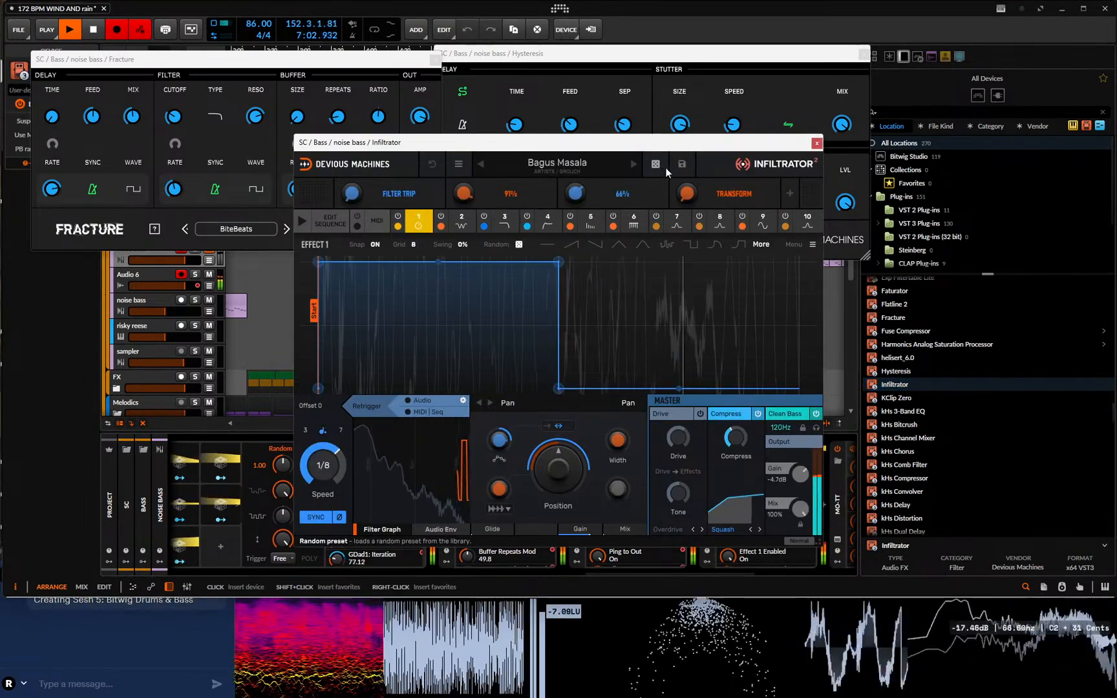
pyautogui.click(655, 167)
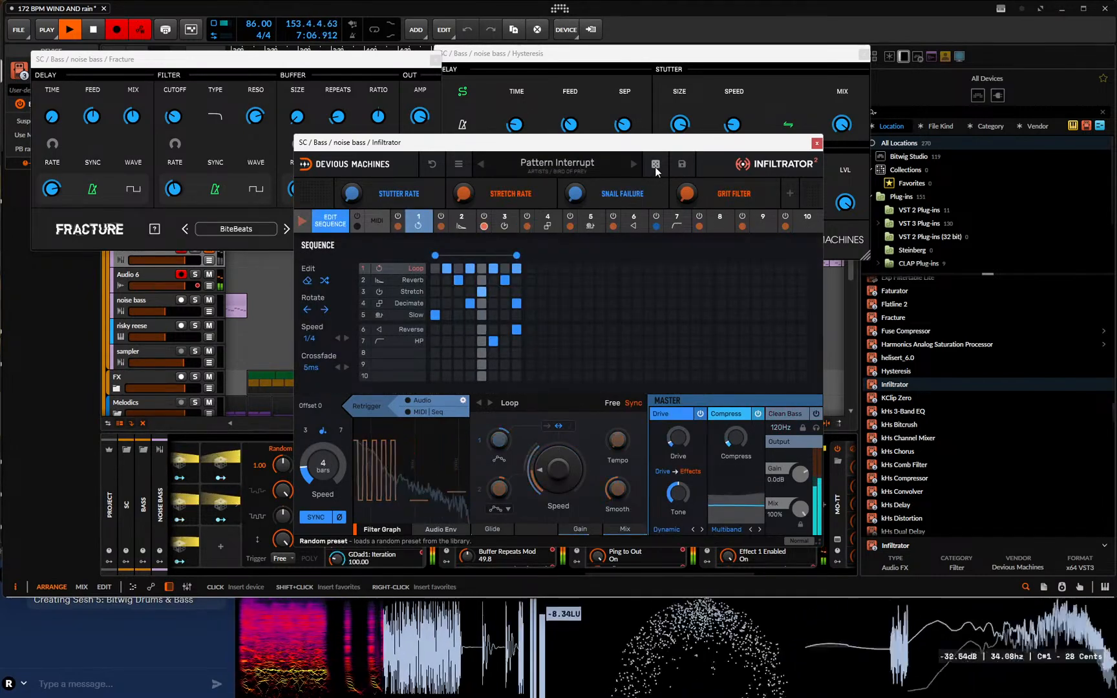
pyautogui.moveTo(655, 145); pyautogui.dragTo(625, 272)
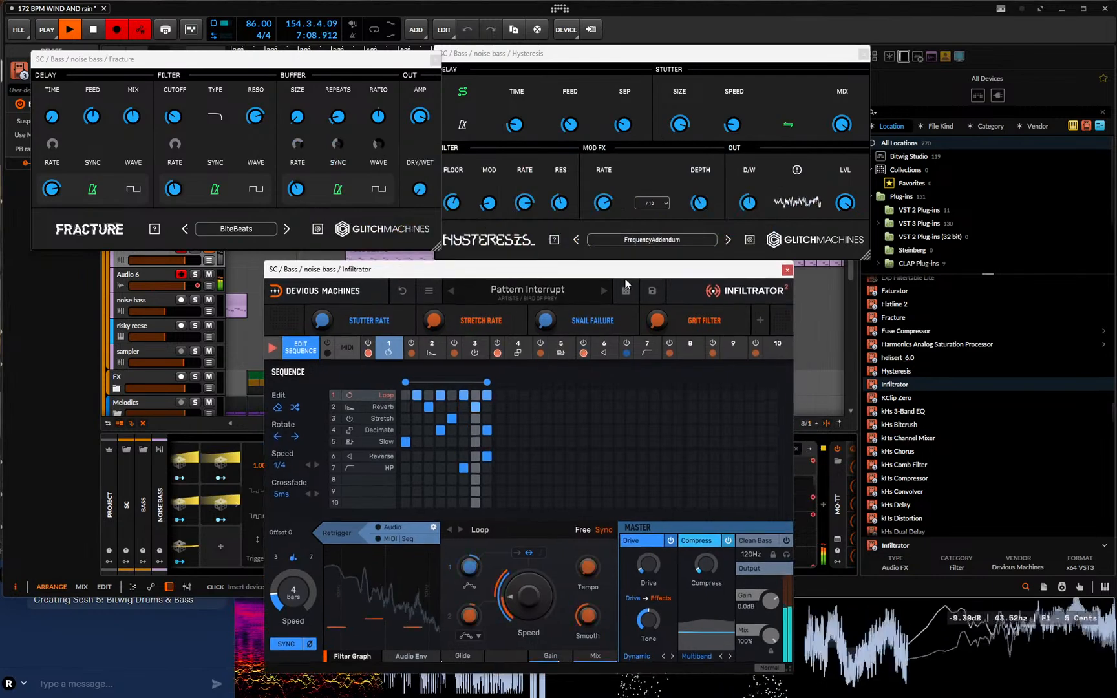
# - Switch Hysteresis to GridlineHabitat, move the Infiltrator window up, and set Infiltrator's Stutter Rate macro to 1/12
pyautogui.click(730, 240)
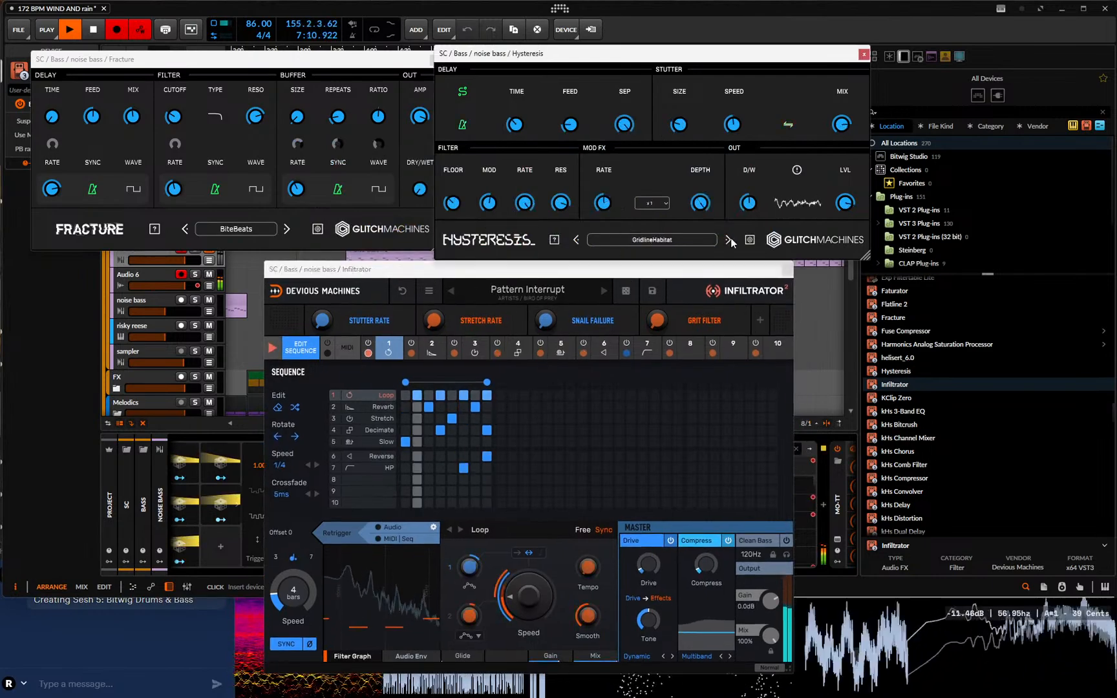
pyautogui.moveTo(632, 277); pyautogui.dragTo(596, 212)
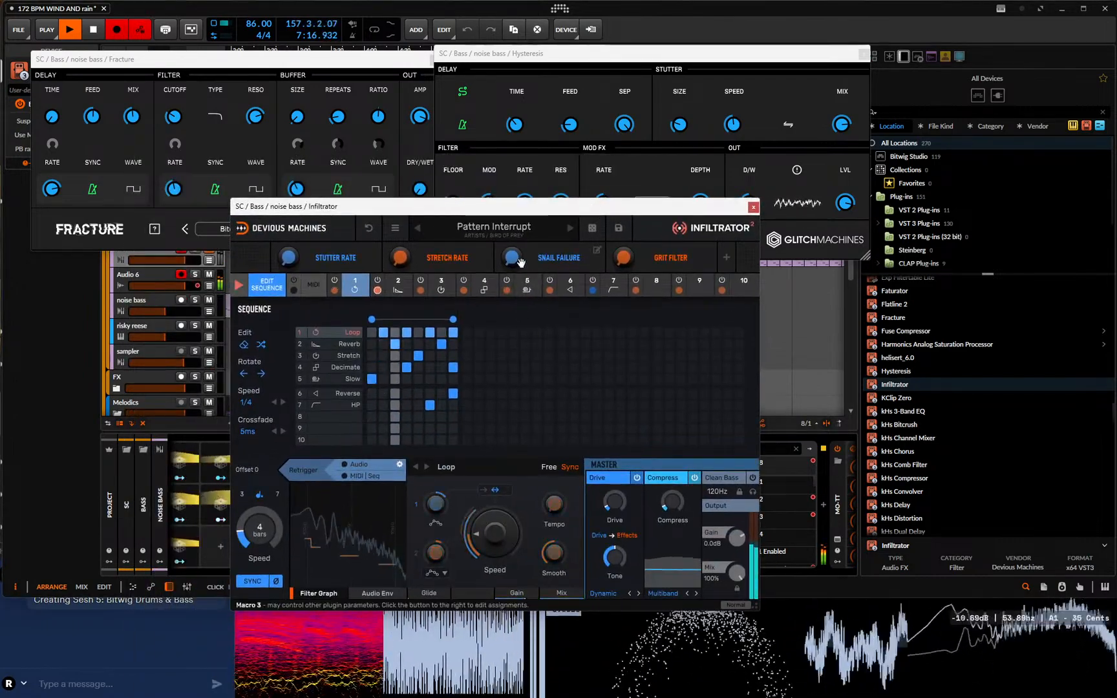
pyautogui.click(521, 262)
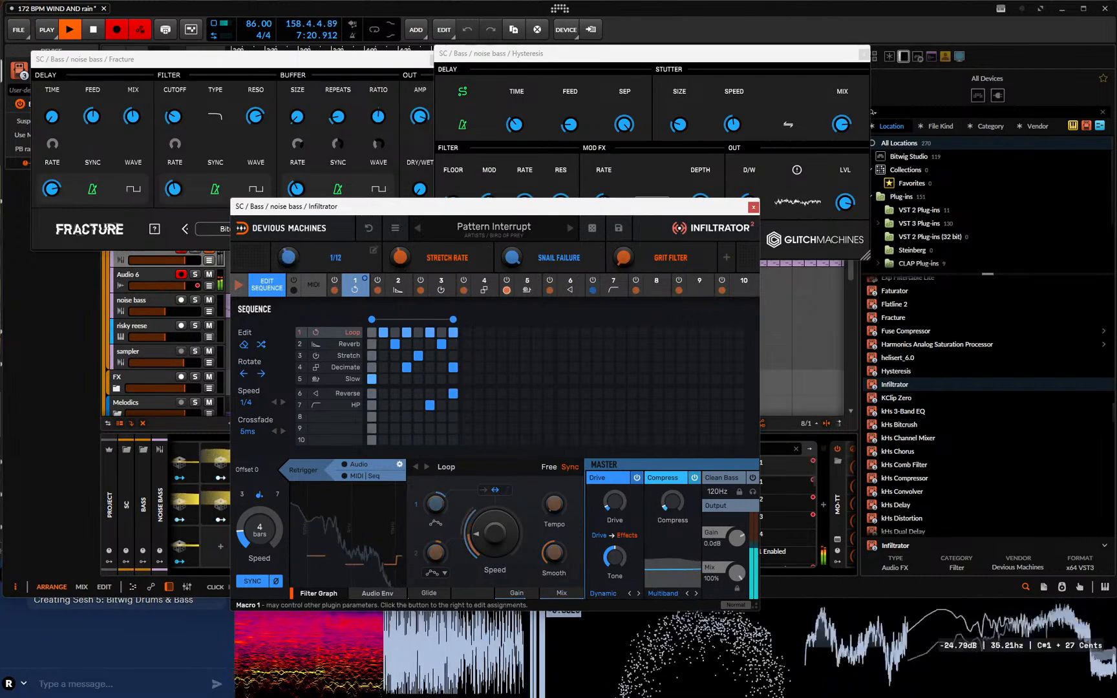
pyautogui.scroll(1, 289, 256)
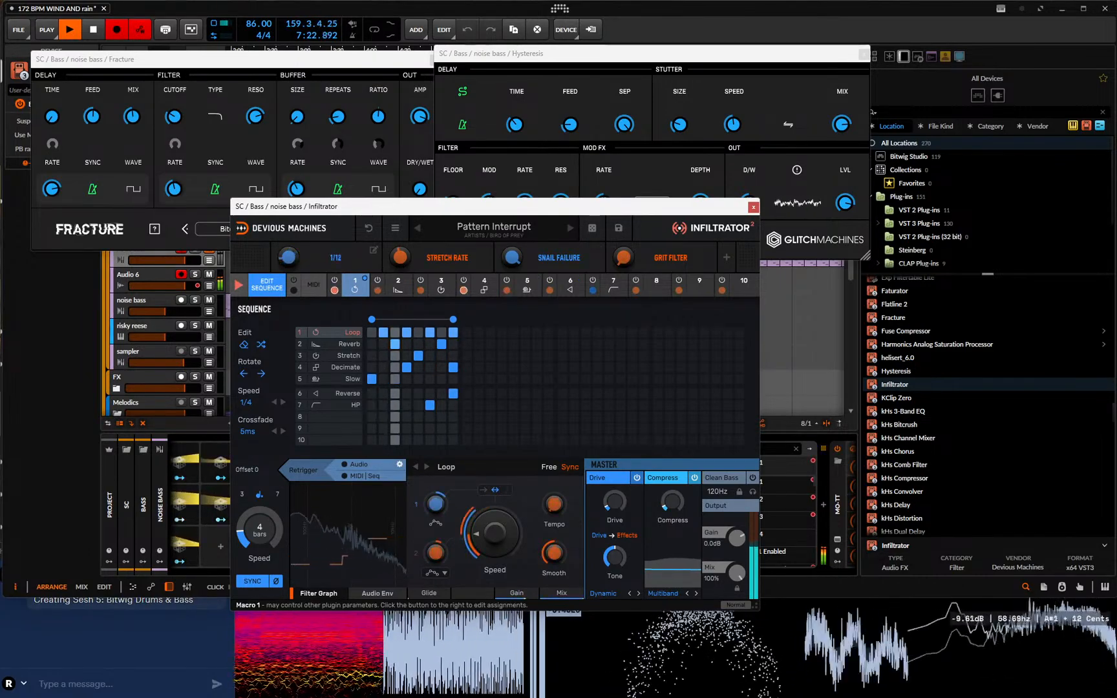
# - Cycle Infiltrator presets from Minor Third Bass Dist through Bauchmiezeln and Boomerang to Cat In The Hat, switching Hysteresis to Grimerator along the way
pyautogui.scroll(2, 293, 258)
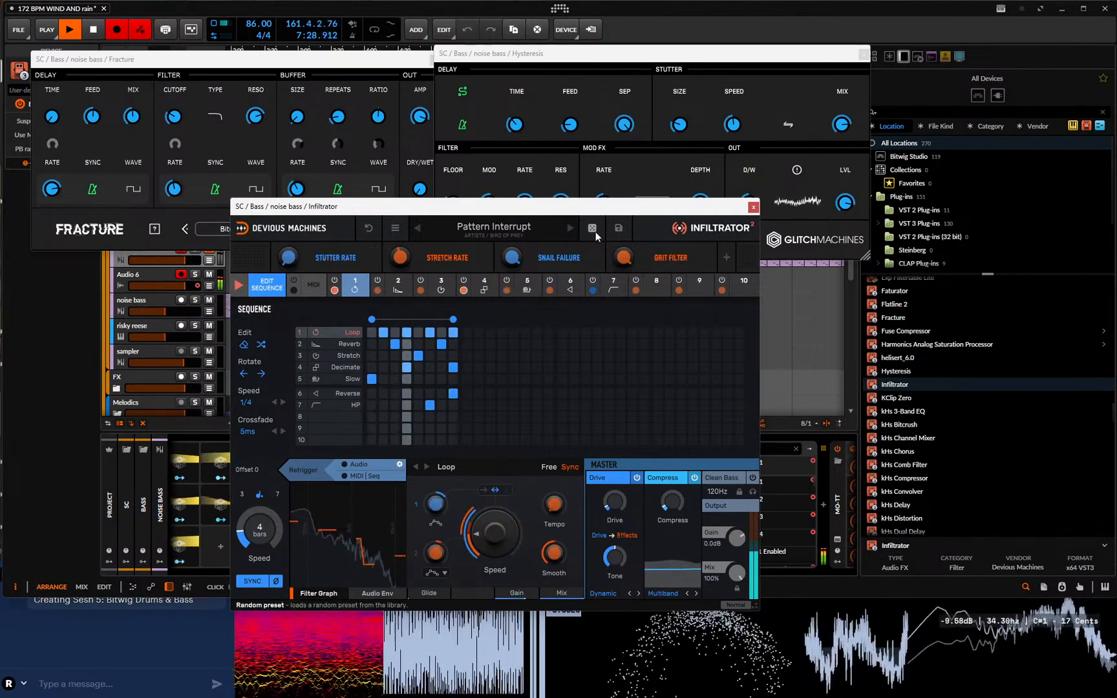
pyautogui.click(592, 229)
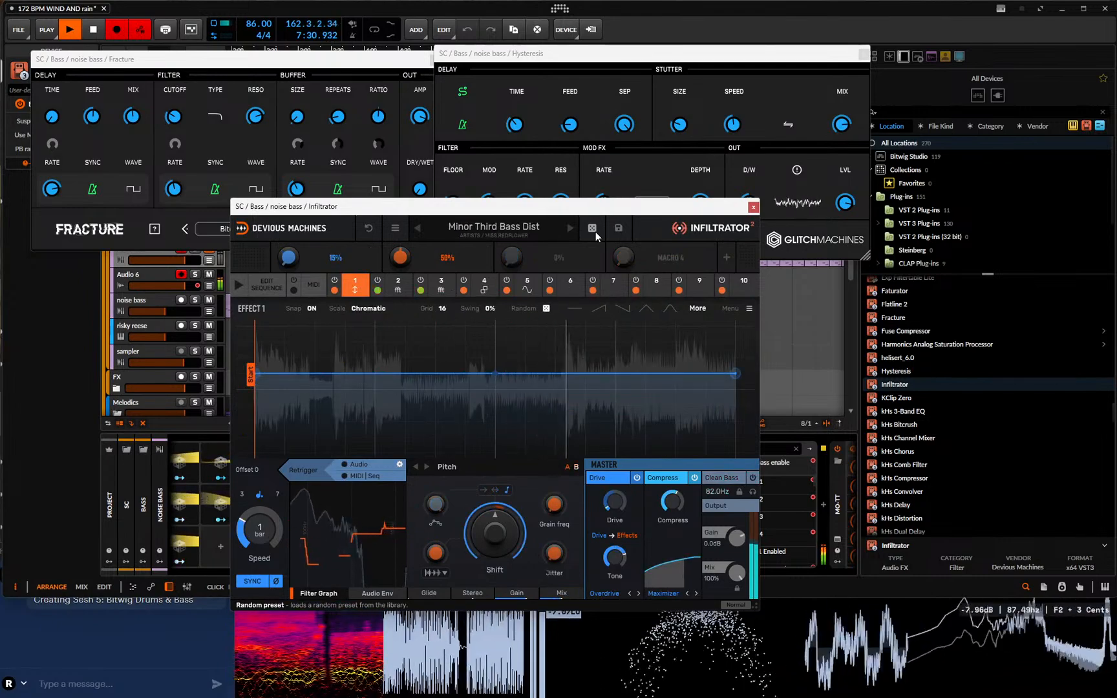
pyautogui.click(596, 232)
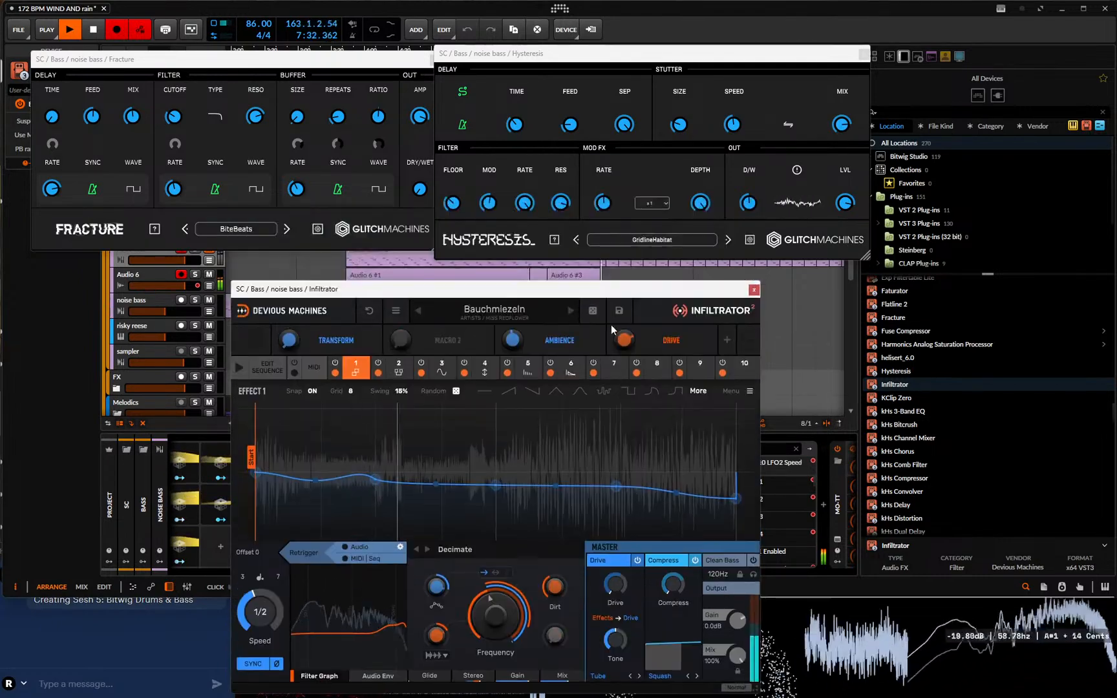
pyautogui.click(728, 239)
pyautogui.click(569, 313)
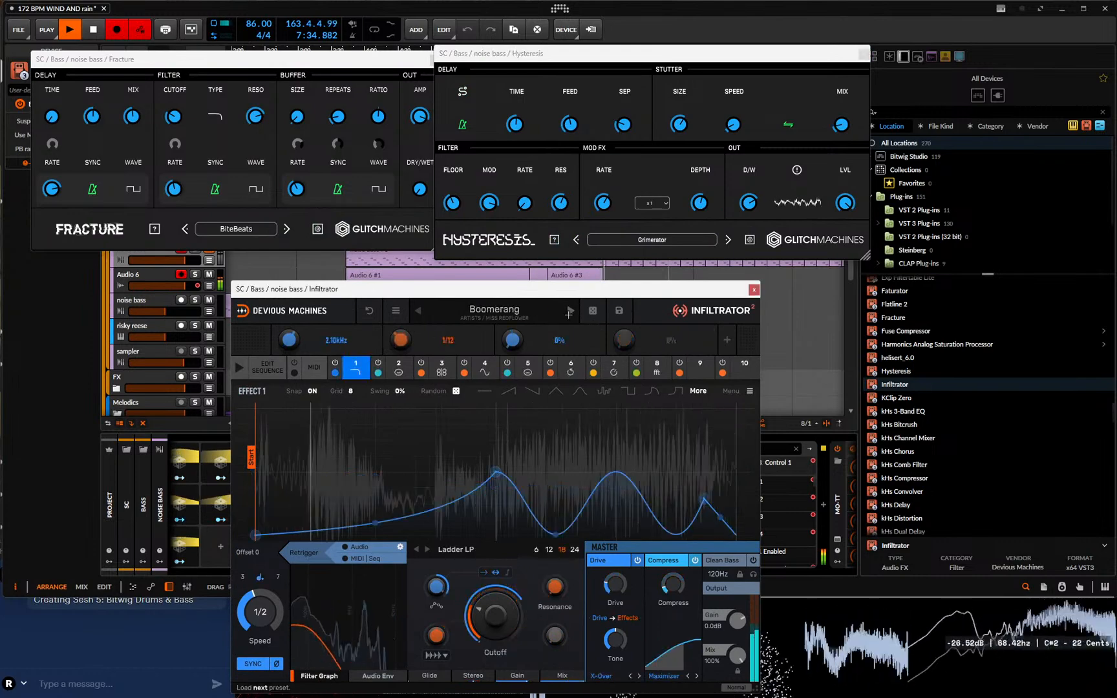
pyautogui.click(569, 312)
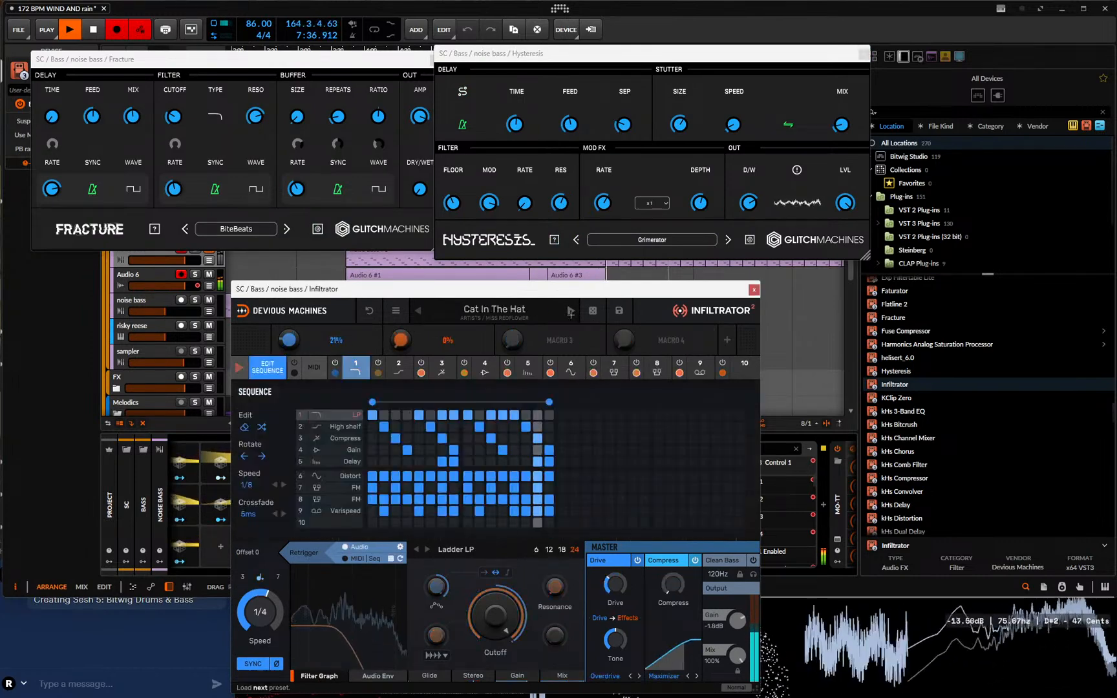
# - Load random Infiltrator presets through darkscape to Stranger Arps and set its Filter Mod macro to about 1.04 kHz
pyautogui.click(592, 310)
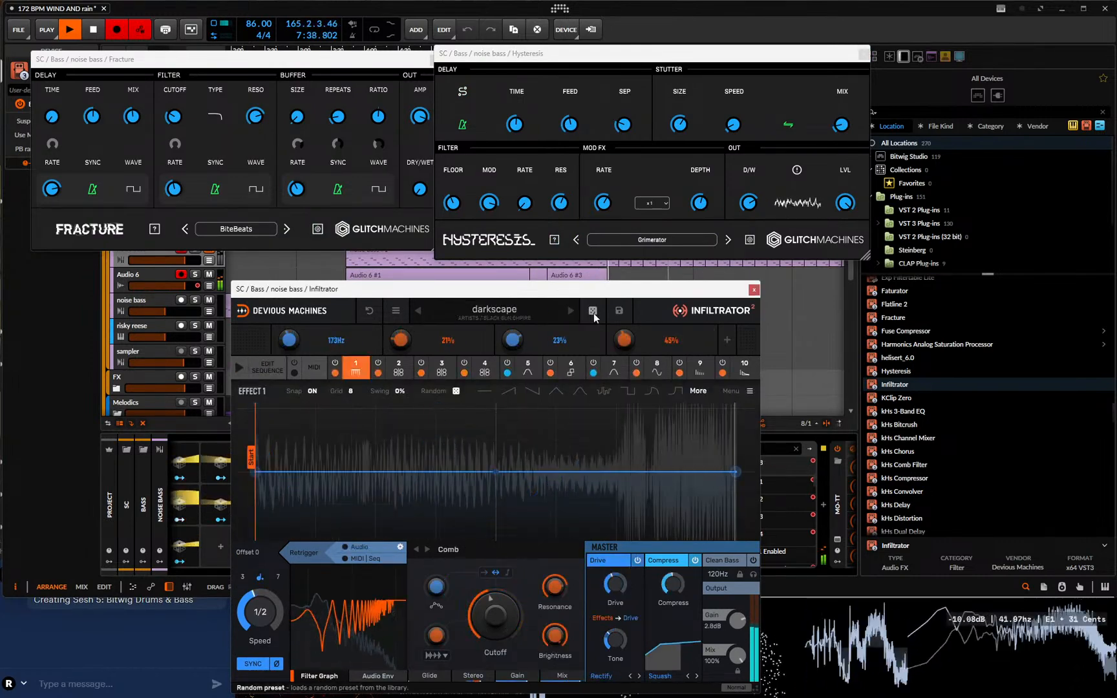
pyautogui.click(592, 310)
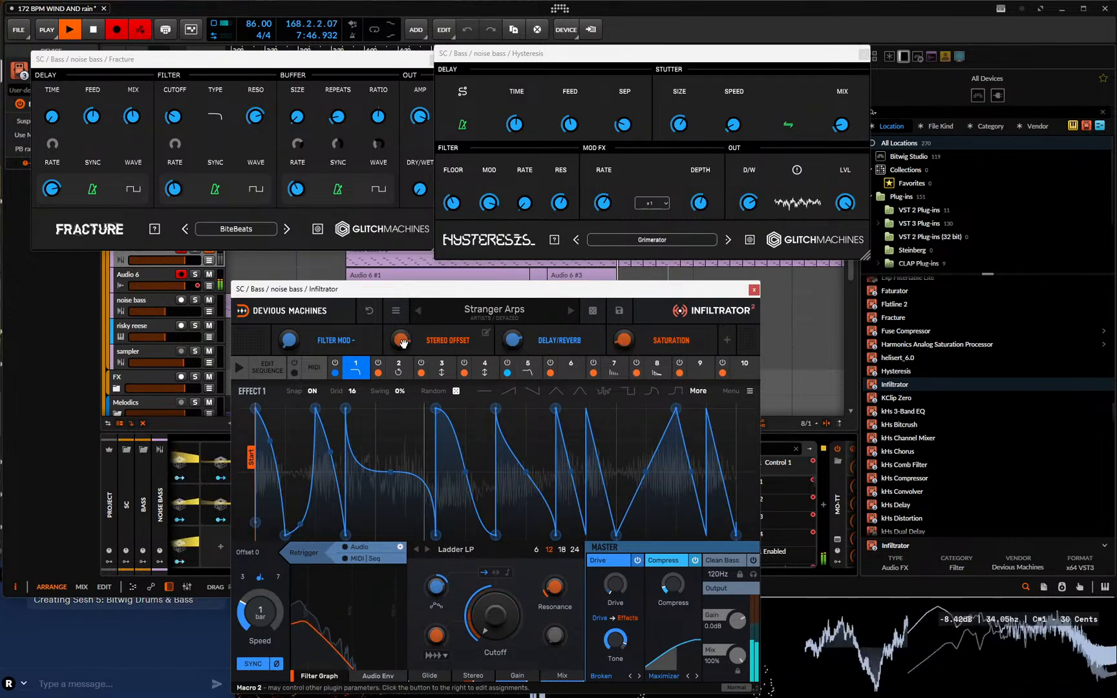
pyautogui.click(401, 341)
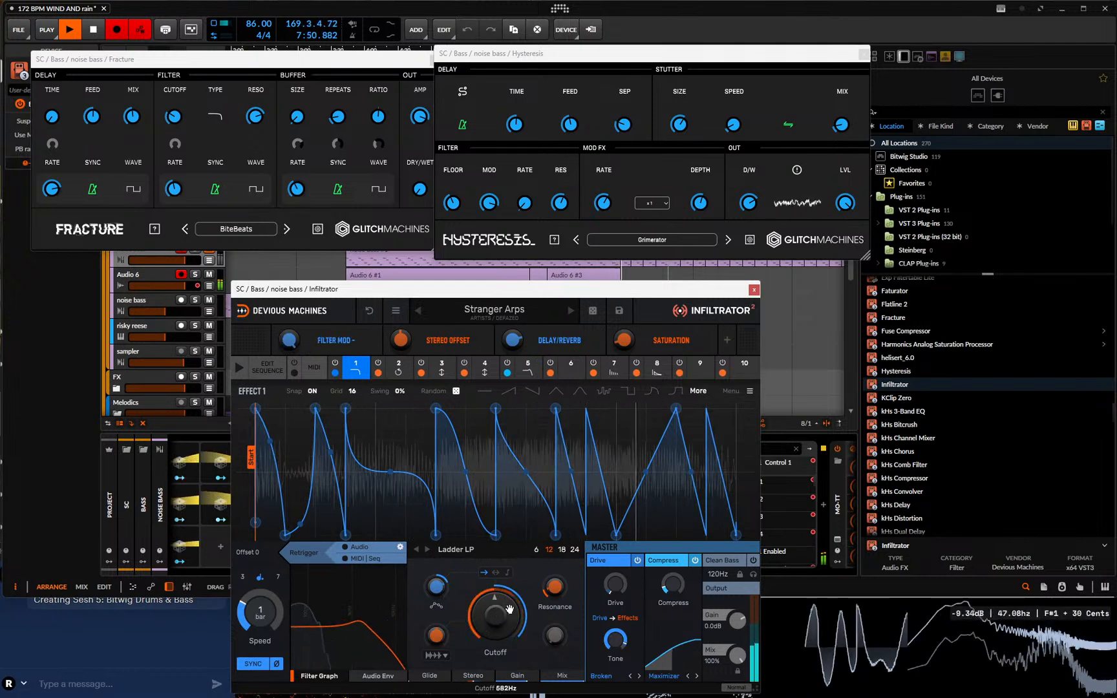
pyautogui.moveTo(289, 340); pyautogui.dragTo(289, 310)
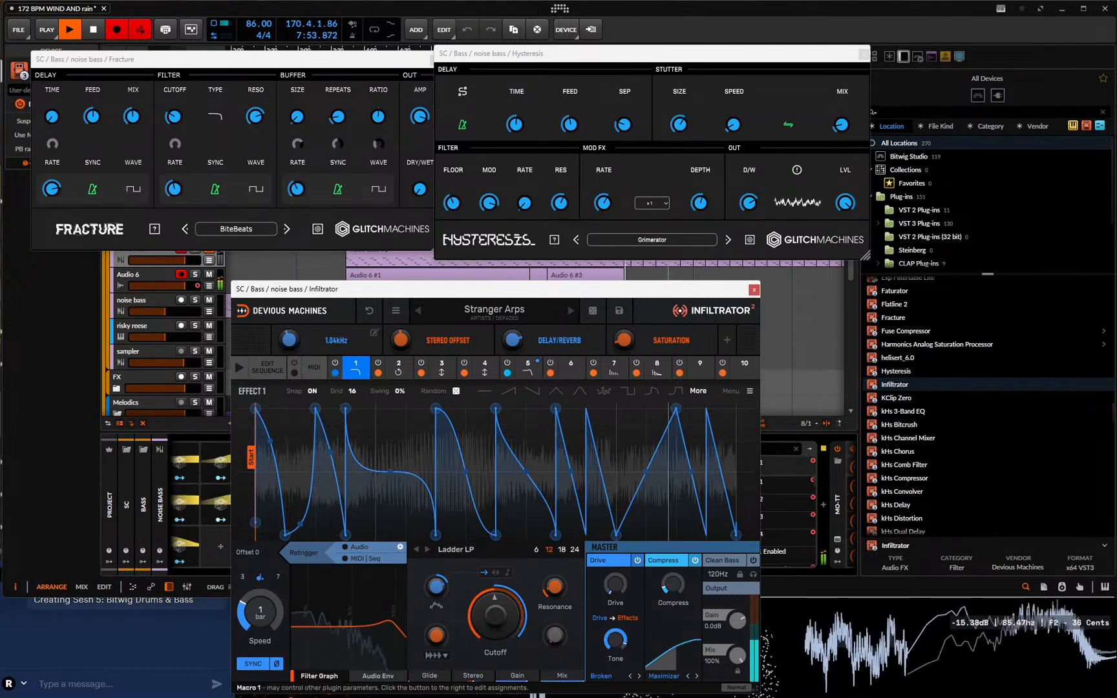
# - Load random Infiltrator presets through Hit Me Twice, Allen Harmony and Phone Signal to Hit Me Once, moving its window up to just below Hysteresis
pyautogui.click(599, 316)
pyautogui.click(599, 316)
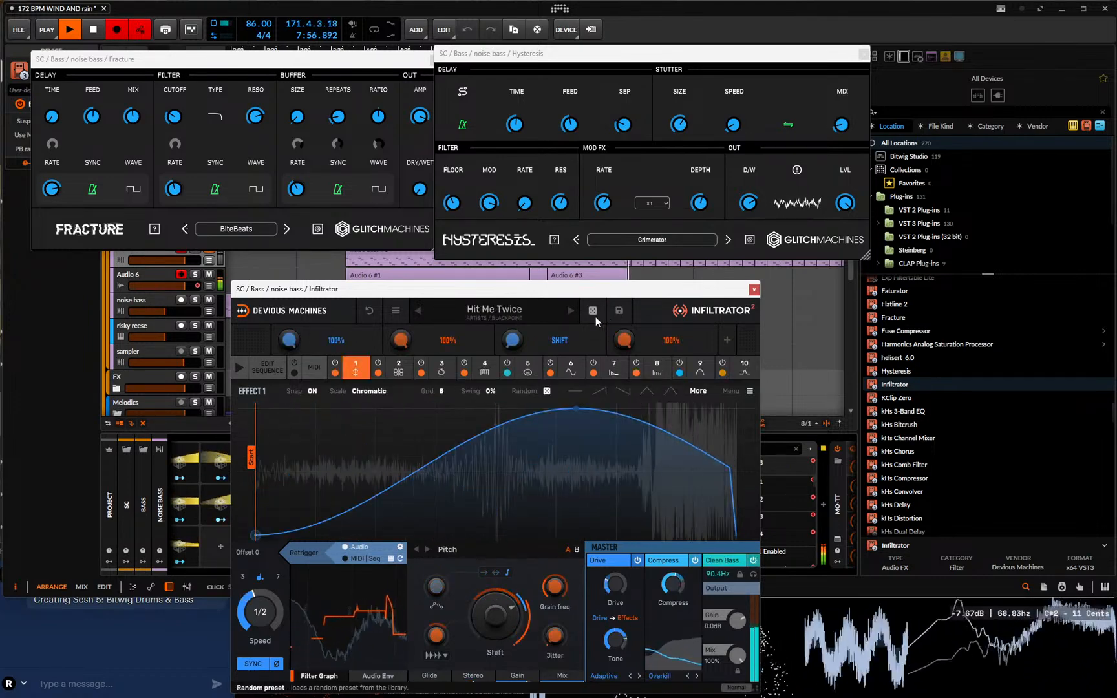
pyautogui.click(599, 316)
pyautogui.moveTo(585, 296); pyautogui.dragTo(580, 266)
pyautogui.click(589, 282)
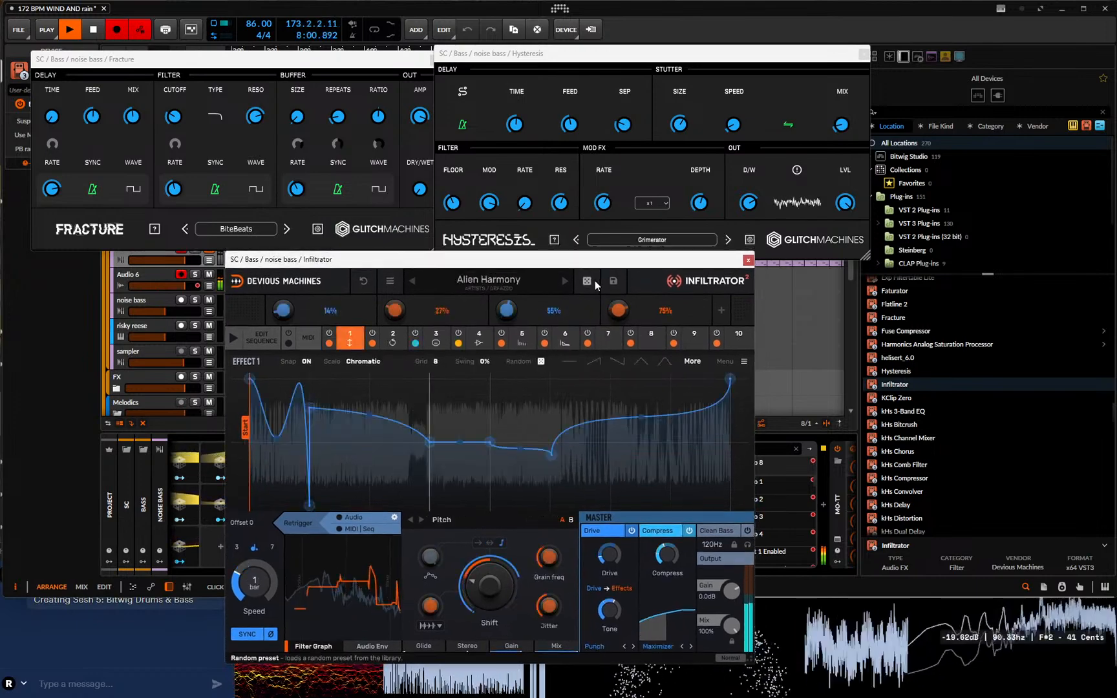
pyautogui.click(589, 283)
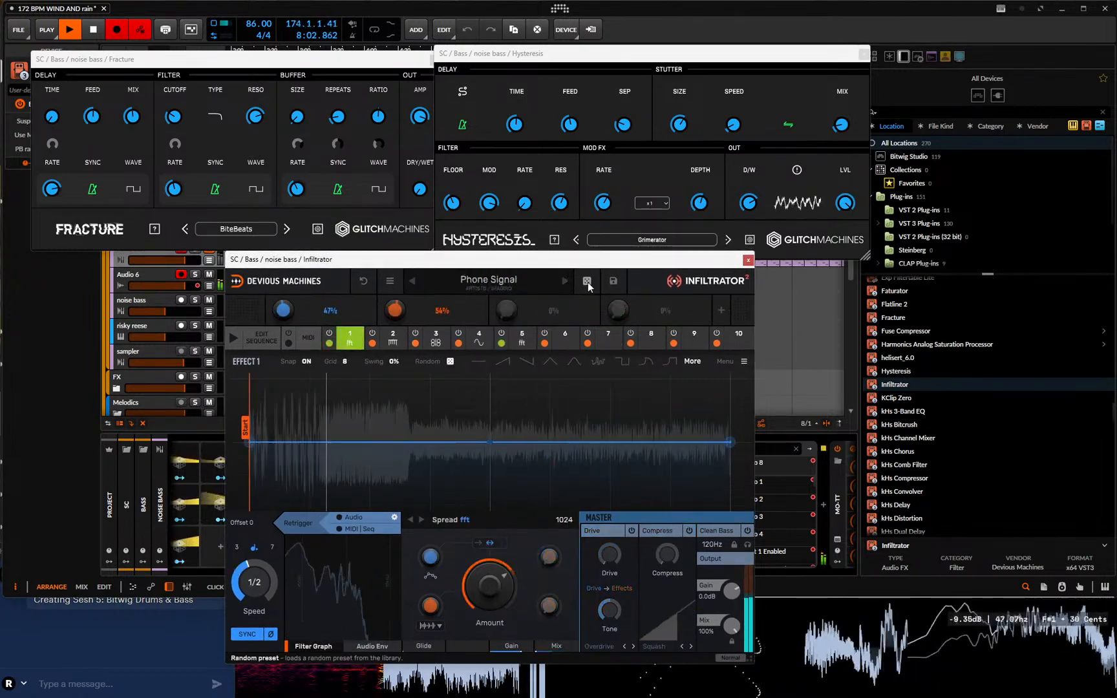
pyautogui.click(590, 282)
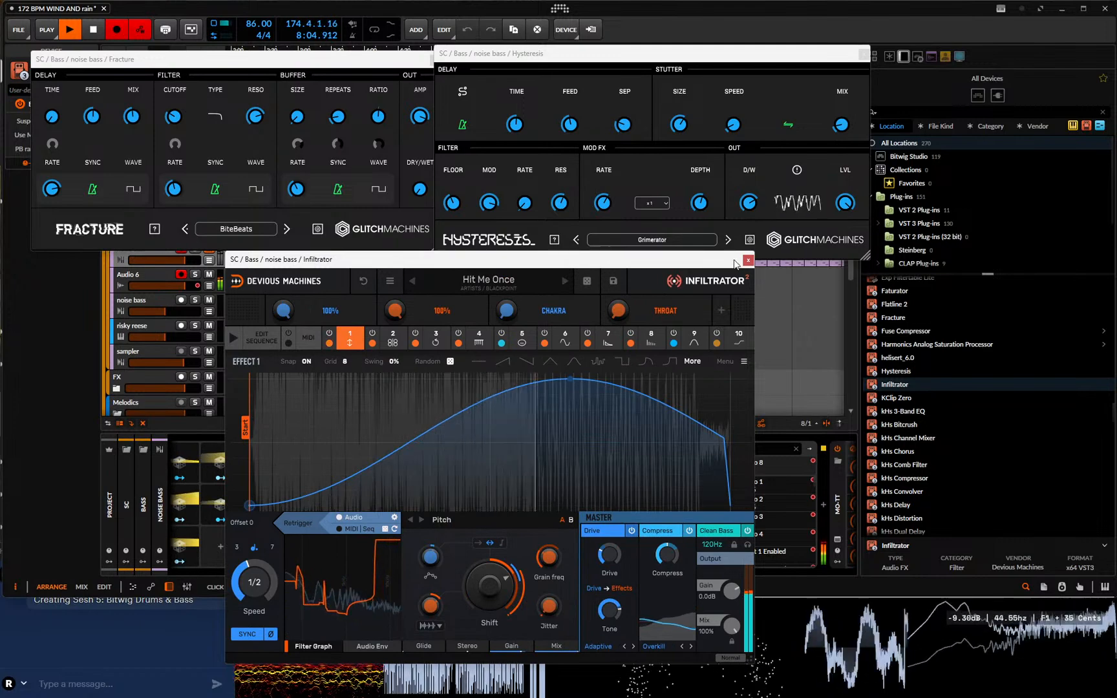
# - Switch Hysteresis through HardSurfacePandemonium to InnerEyeBlisters, lower the Infiltrator window slightly, and set Infiltrator's Prism macro to 23%
pyautogui.click(727, 239)
pyautogui.moveTo(643, 270); pyautogui.dragTo(628, 285)
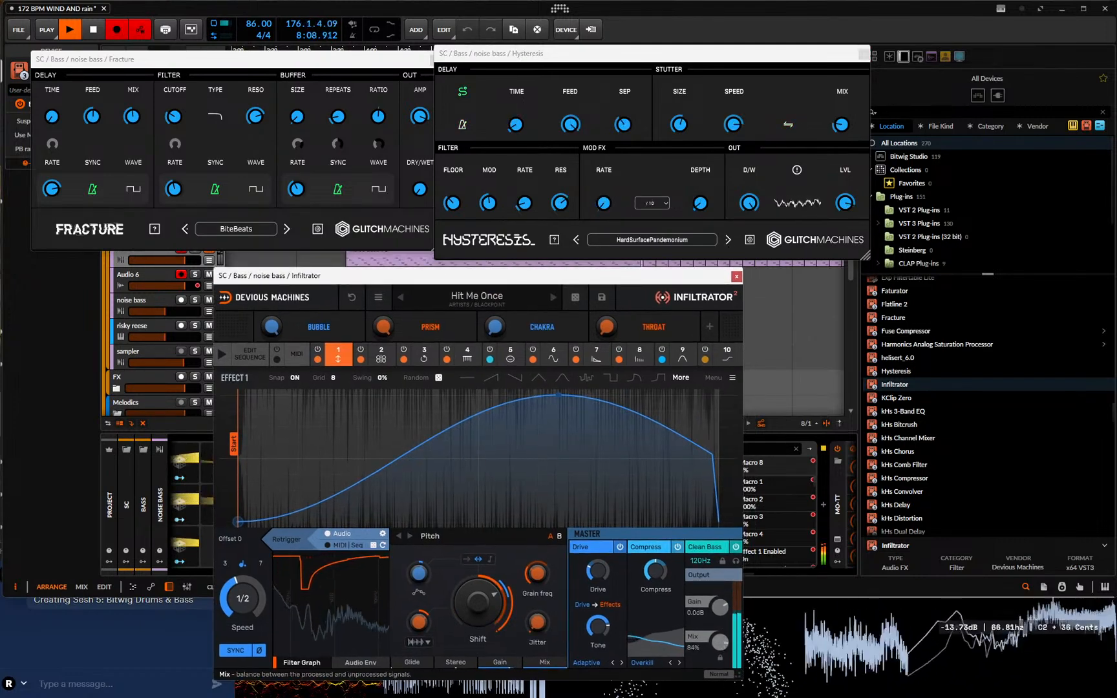
pyautogui.click(728, 240)
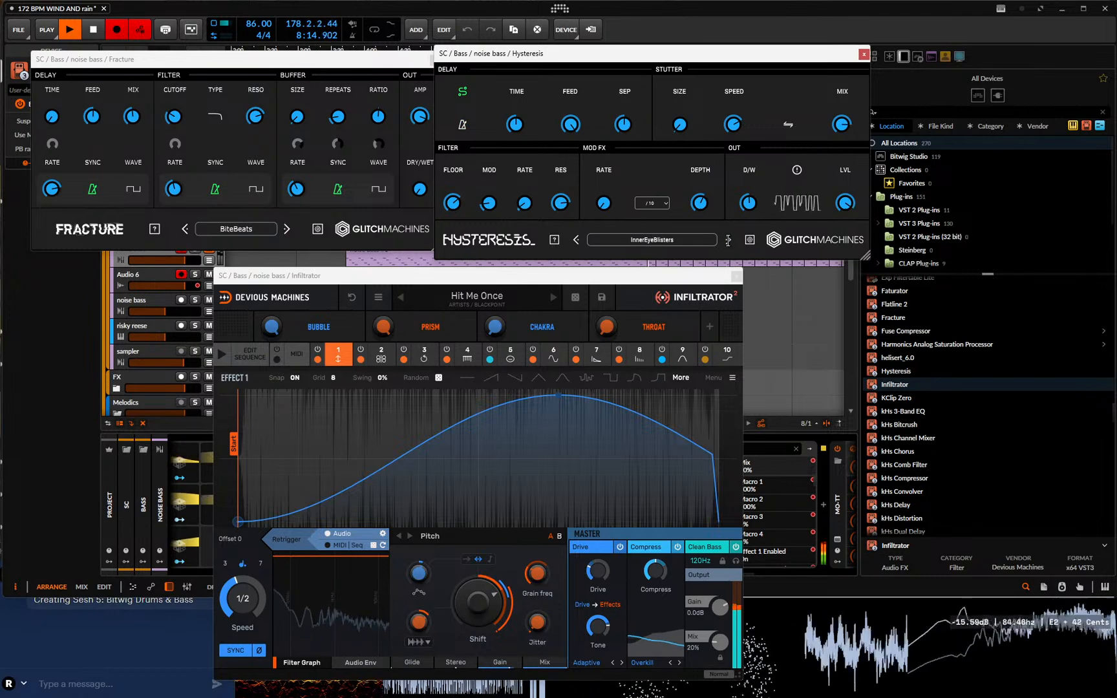
pyautogui.click(553, 335)
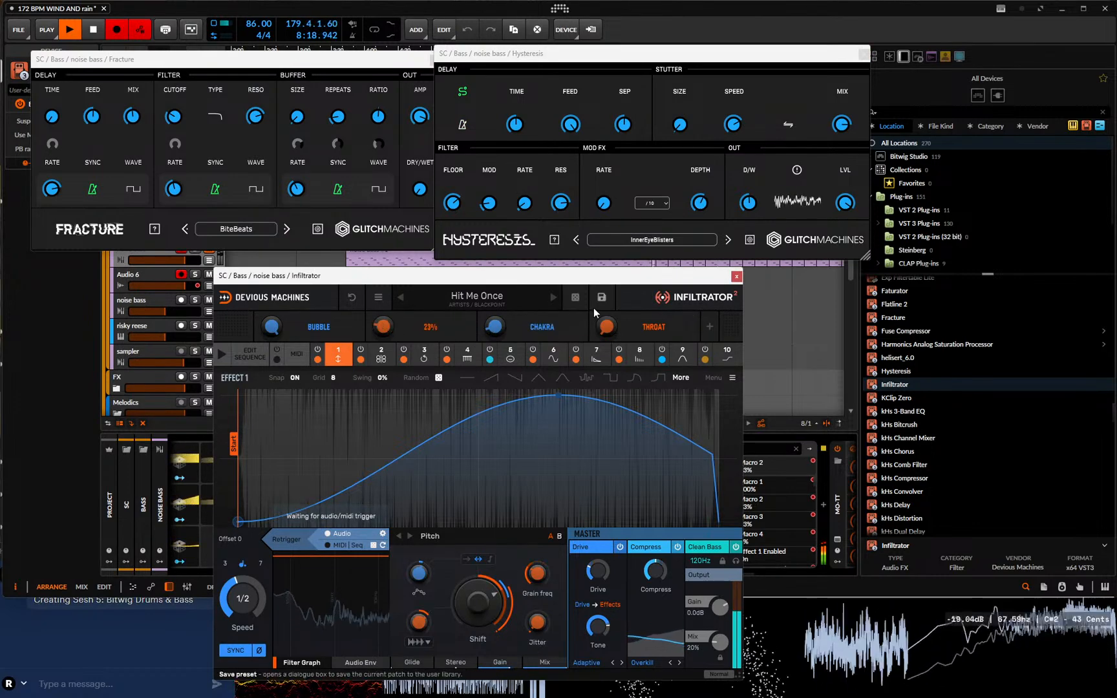
# - Load Instant Prog Bass 2 in Infiltrator, switch Hysteresis to Intensify, and raise the Ladder LP cutoff of effect 5
pyautogui.click(553, 297)
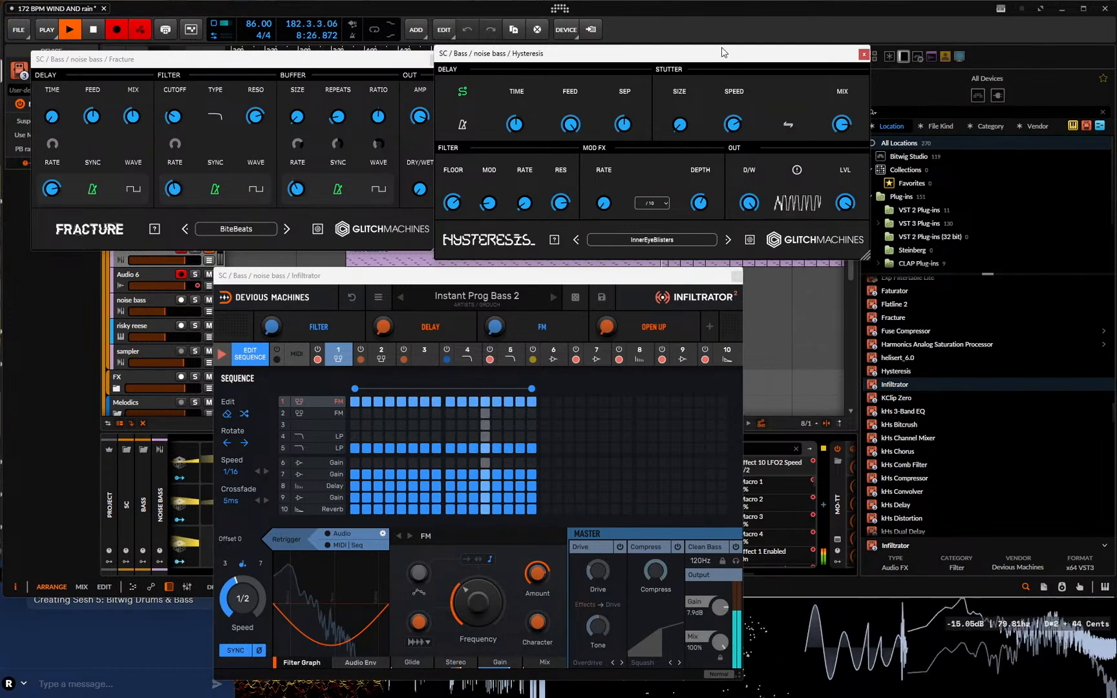
pyautogui.click(728, 241)
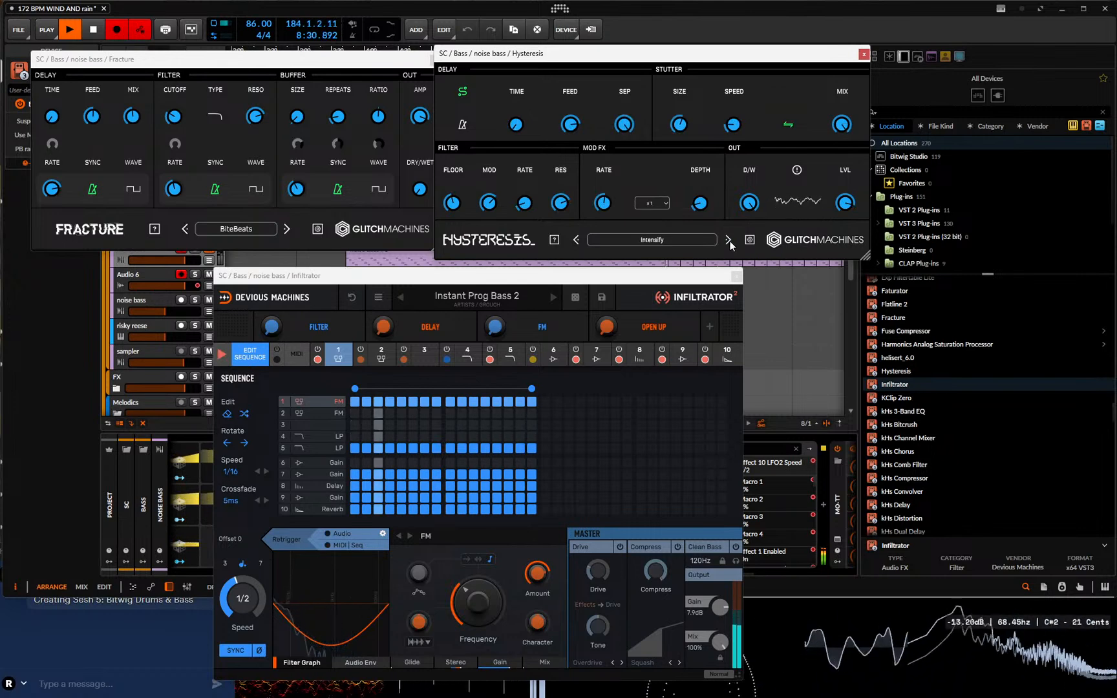
pyautogui.click(465, 359)
pyautogui.click(510, 358)
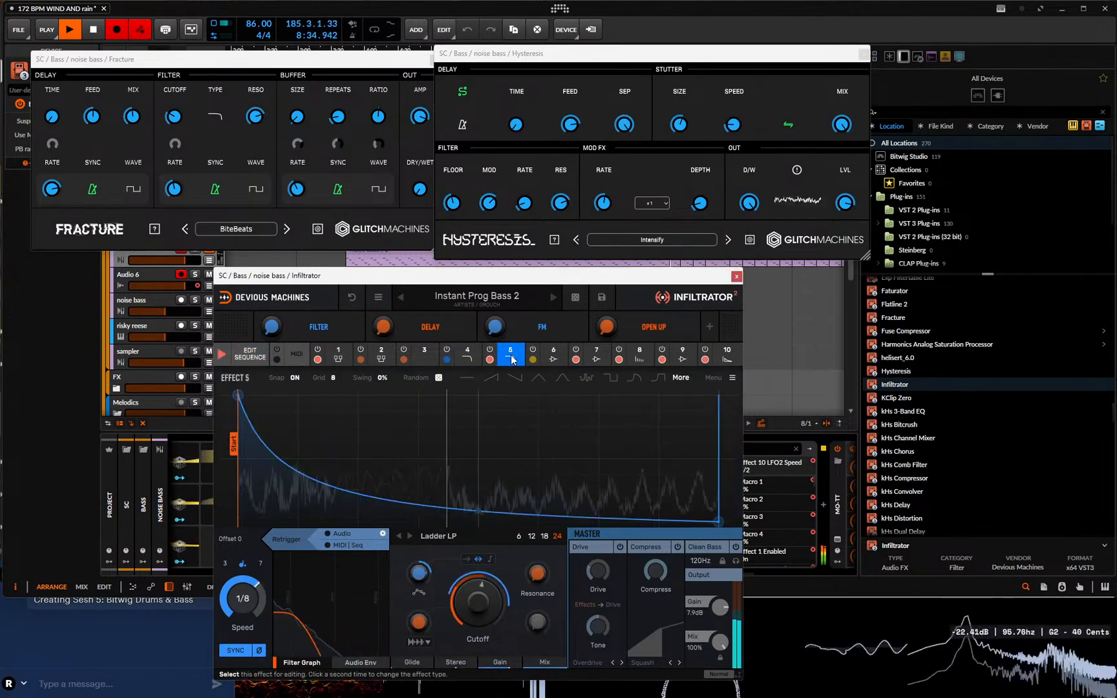
pyautogui.moveTo(478, 602)
pyautogui.mouseDown()
pyautogui.moveTo(477, 569)
pyautogui.moveTo(477, 607)
pyautogui.mouseUp()
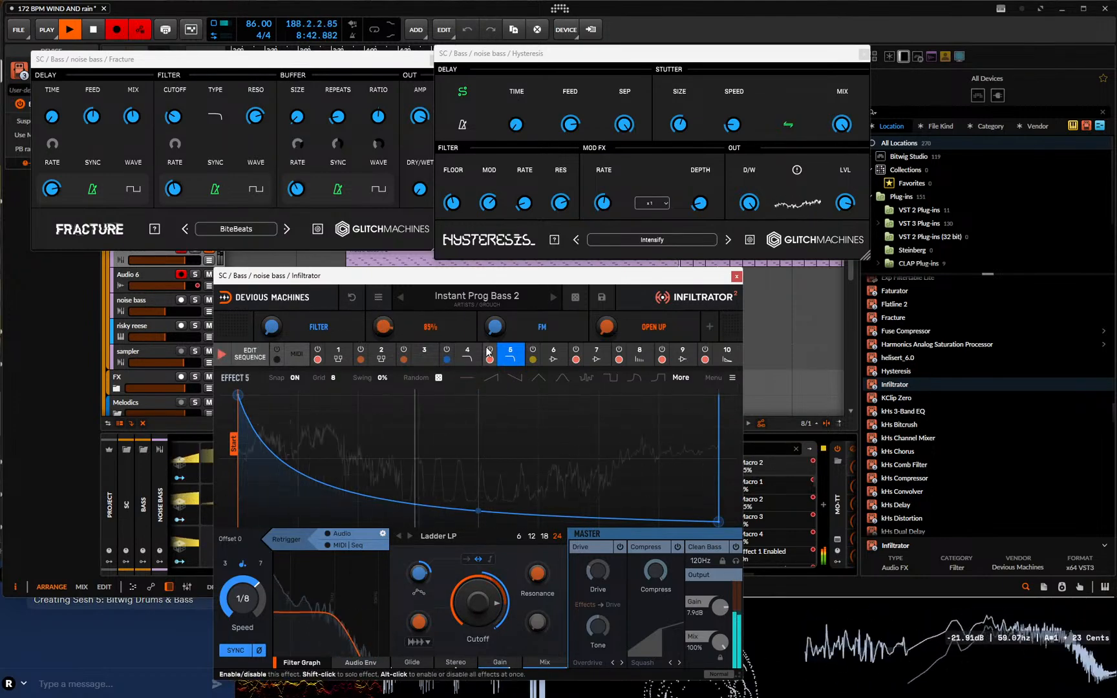
# - Set Infiltrator's Open Up macro to 50%, switch Hysteresis to KalimbaSweetener, and readjust the Ladder LP cutoff of effect 5
pyautogui.moveTo(606, 327); pyautogui.dragTo(607, 324)
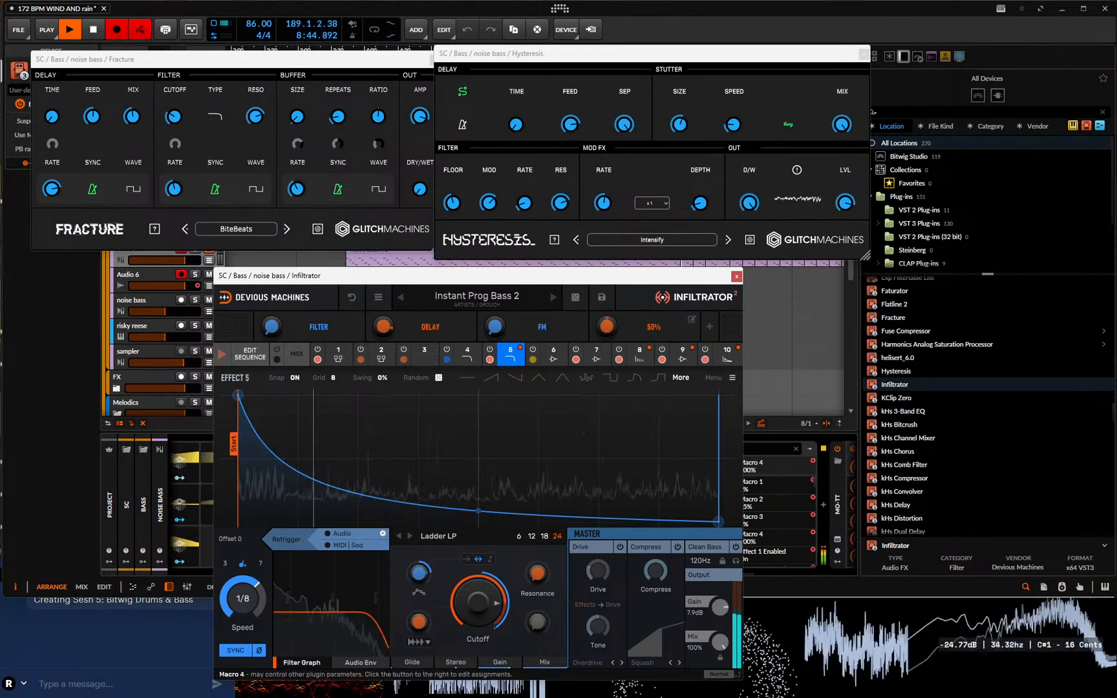
pyautogui.click(729, 243)
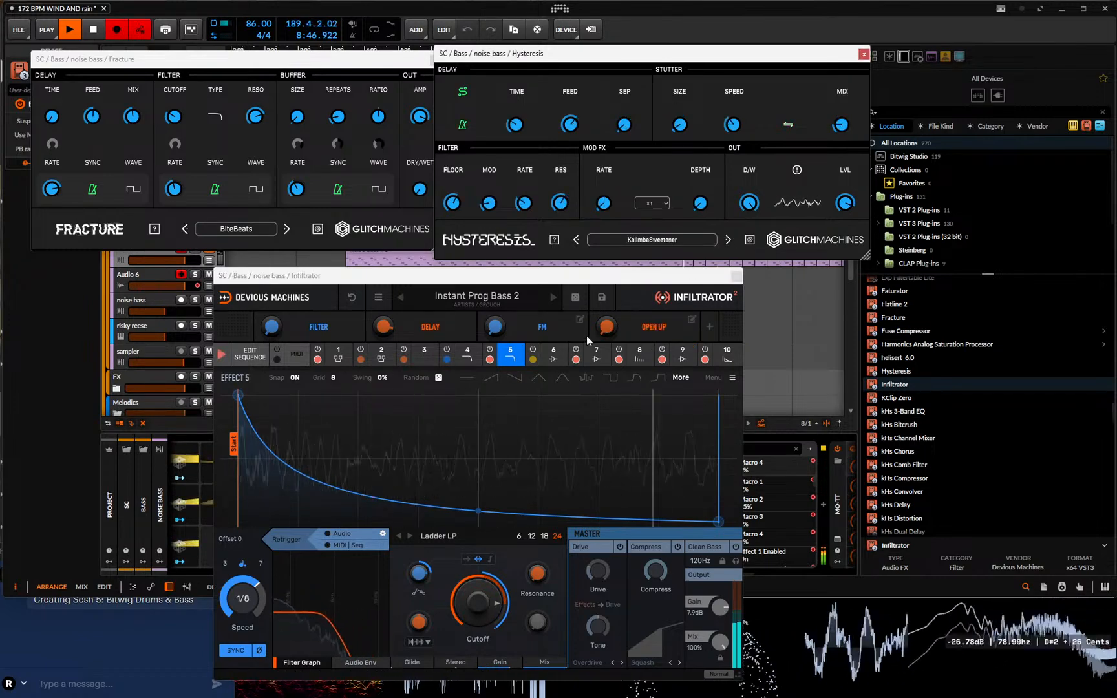
pyautogui.moveTo(486, 603)
pyautogui.mouseDown()
pyautogui.moveTo(486, 637)
pyautogui.moveTo(486, 582)
pyautogui.mouseUp()
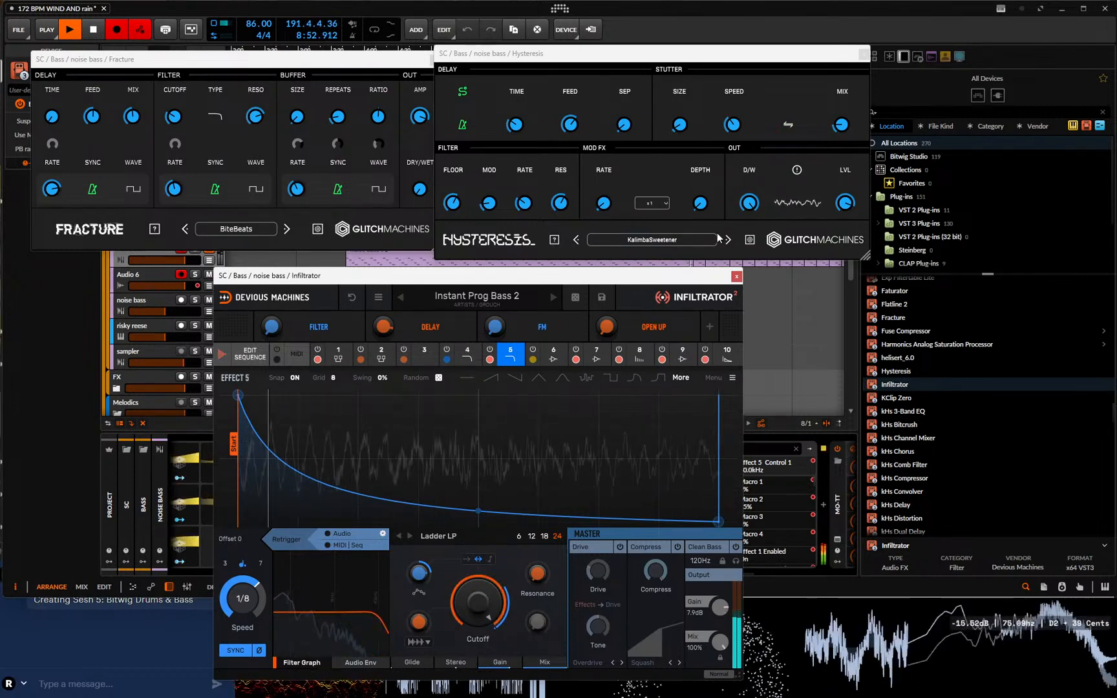
# - Switch Fracture to Boomputer and Hysteresis to LeadSpice, and close the Infiltrator window
pyautogui.click(287, 229)
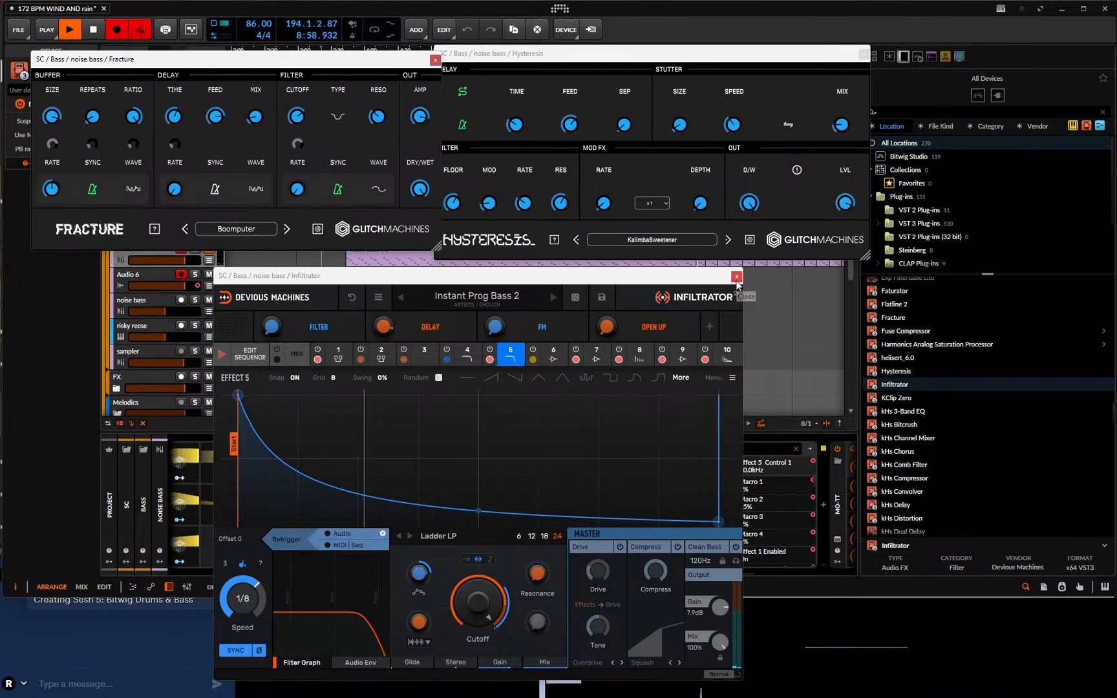
pyautogui.click(554, 299)
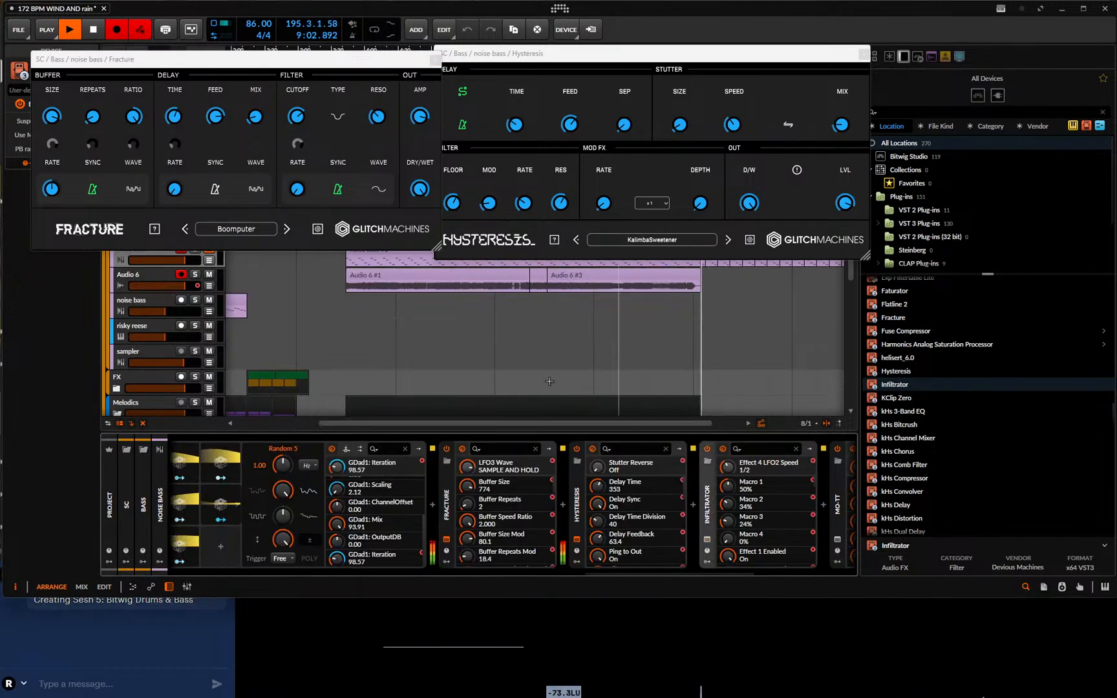
pyautogui.click(729, 239)
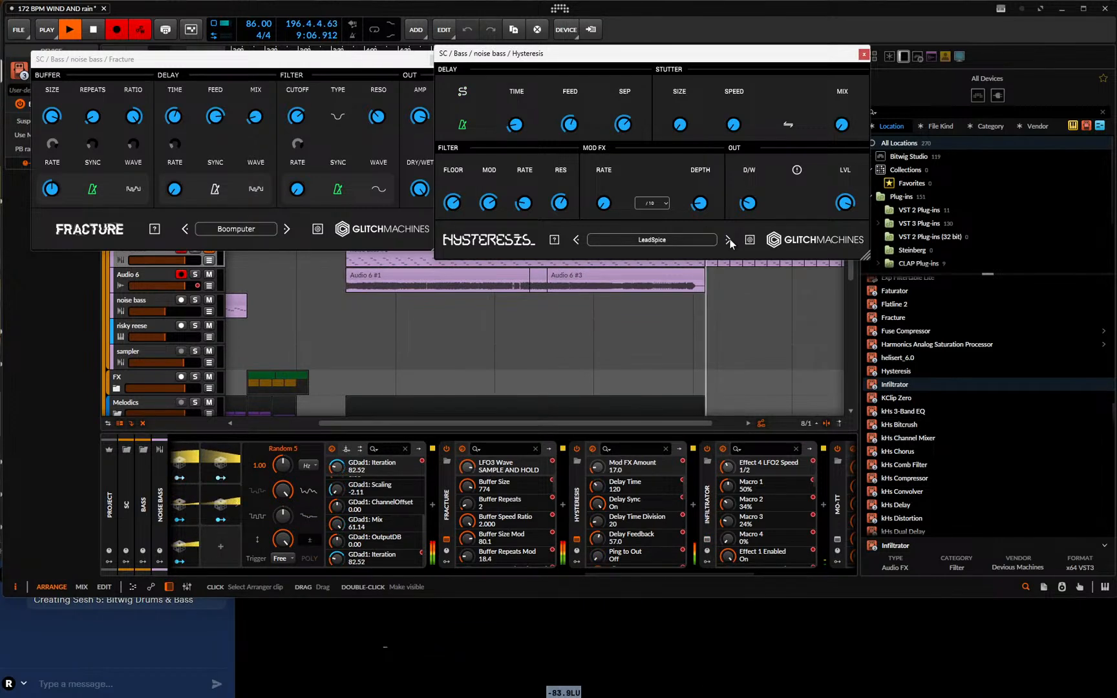
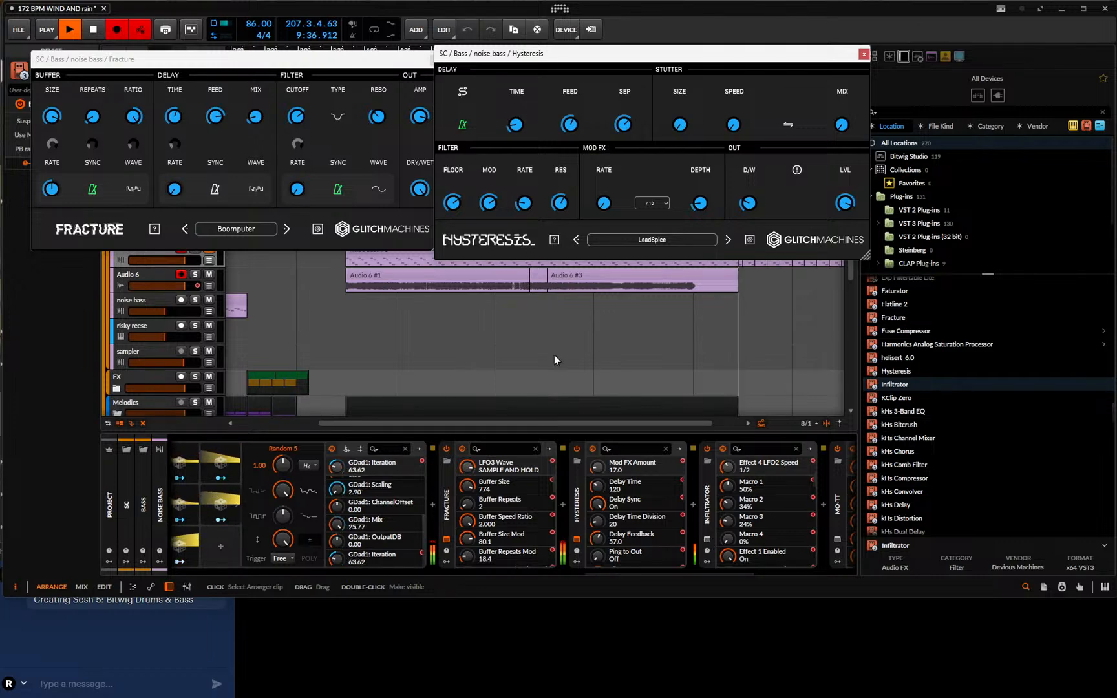
# - Open Task Manager, end the Bitwig Studio Plugin Host process with the highest memory use, and minimize Task Manager
pyautogui.hotkey('ctrl', 'shift', 'Escape')
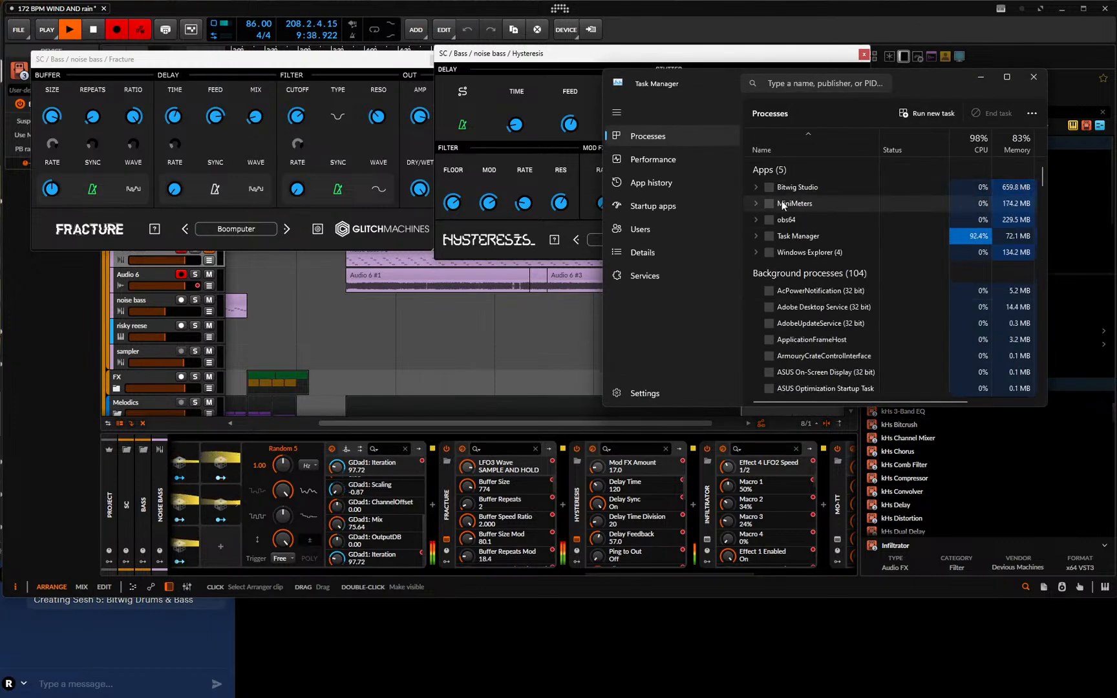
pyautogui.scroll(-5, 805, 321)
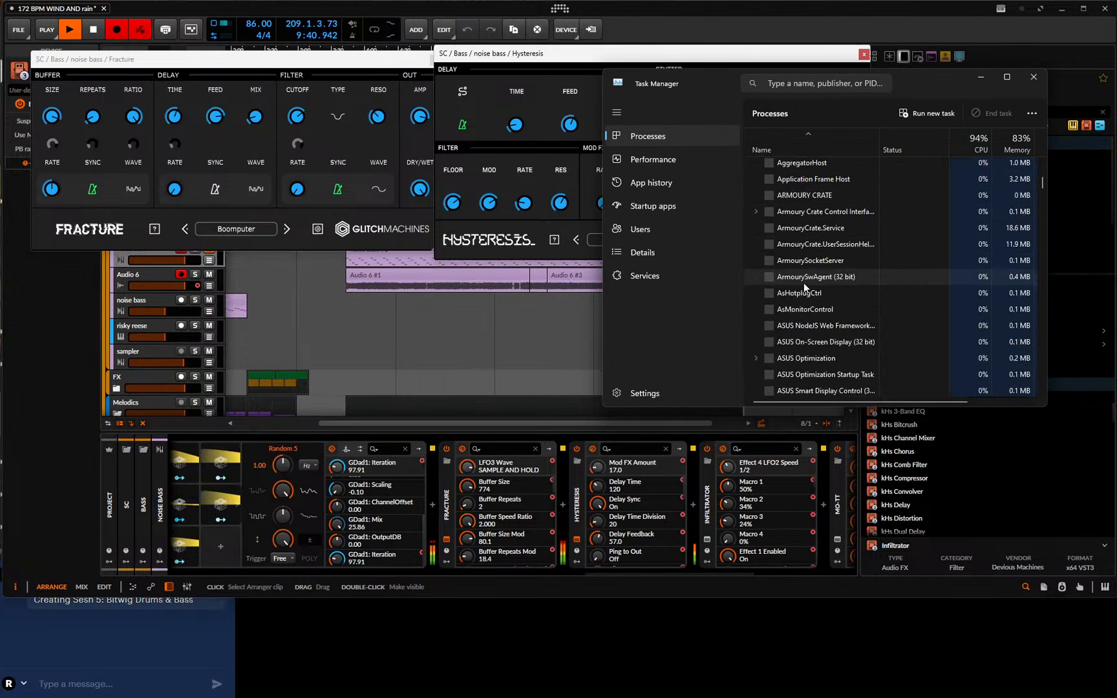
pyautogui.scroll(-5, 803, 283)
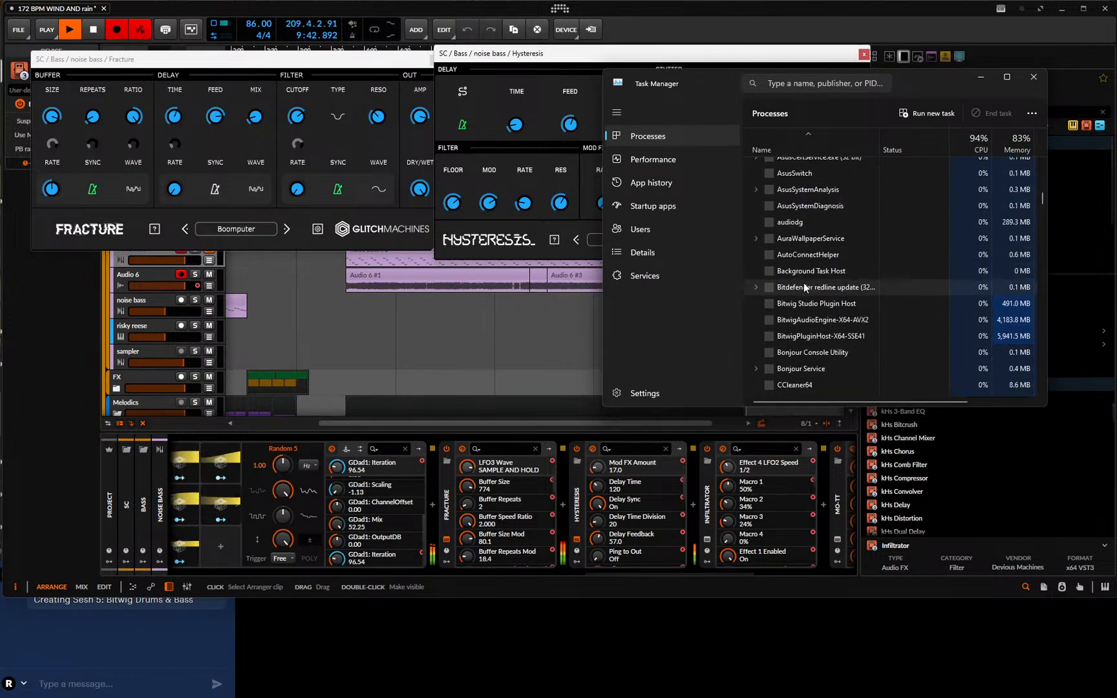
pyautogui.scroll(-3, 815, 317)
pyautogui.scroll(2, 811, 304)
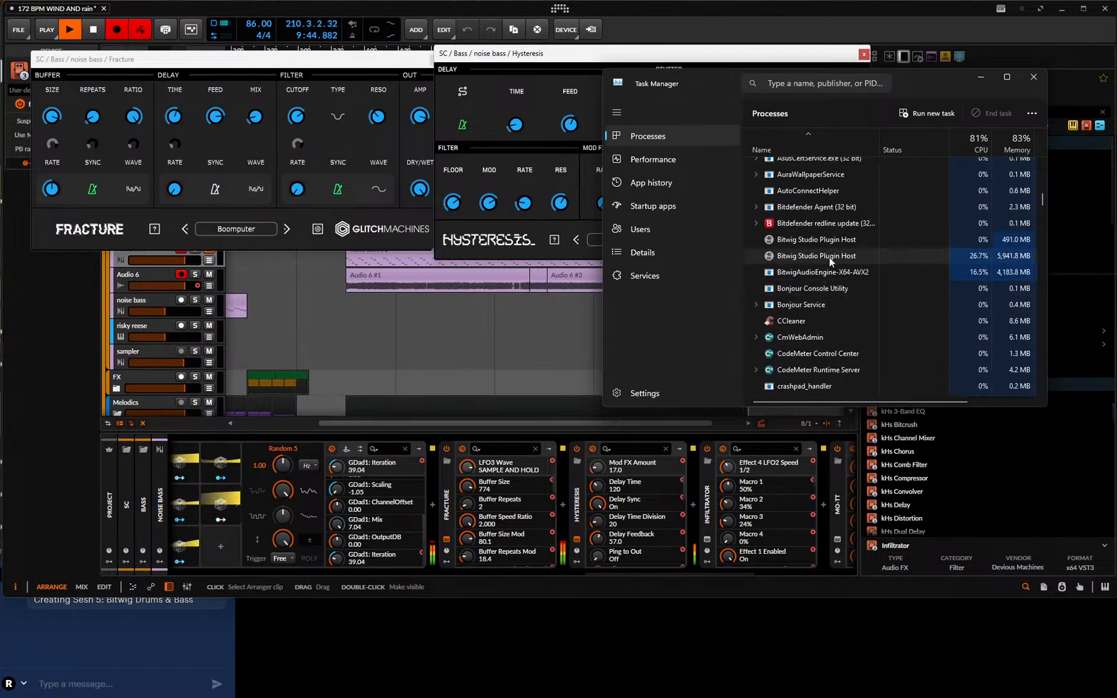
pyautogui.click(823, 274)
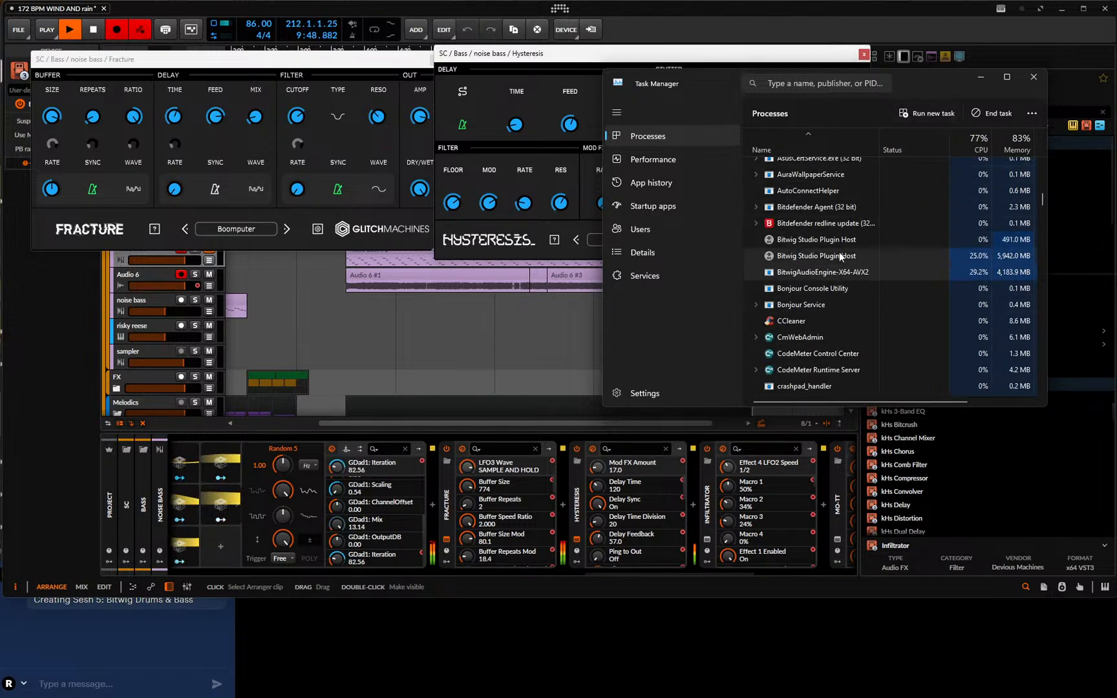
pyautogui.click(840, 256)
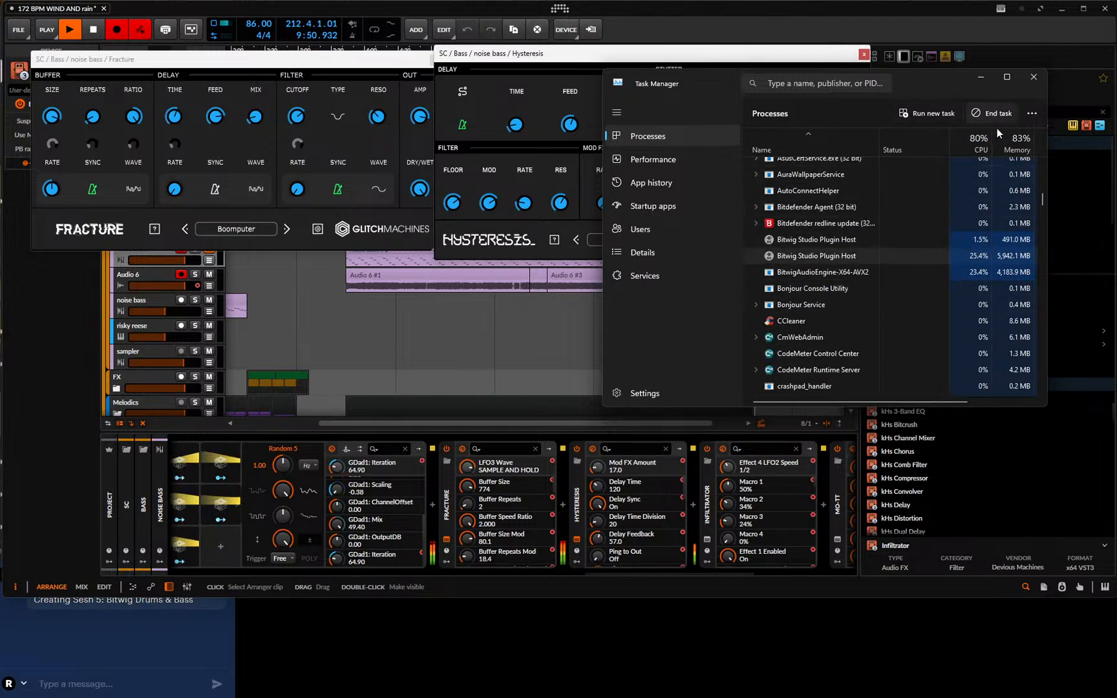
pyautogui.click(983, 115)
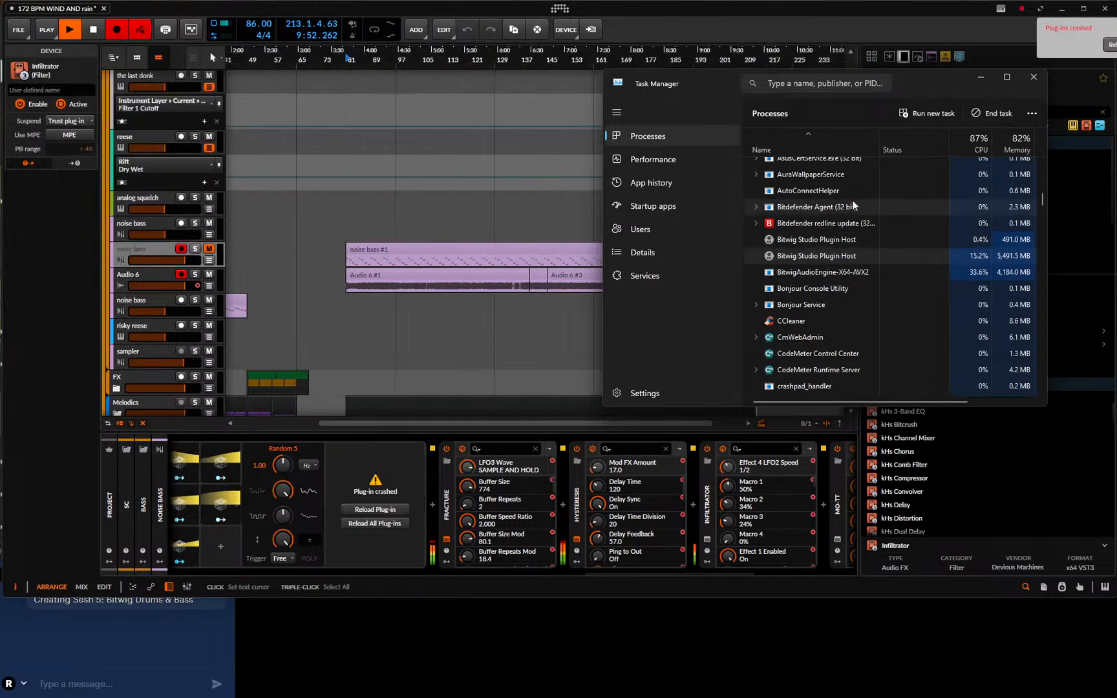
pyautogui.click(980, 79)
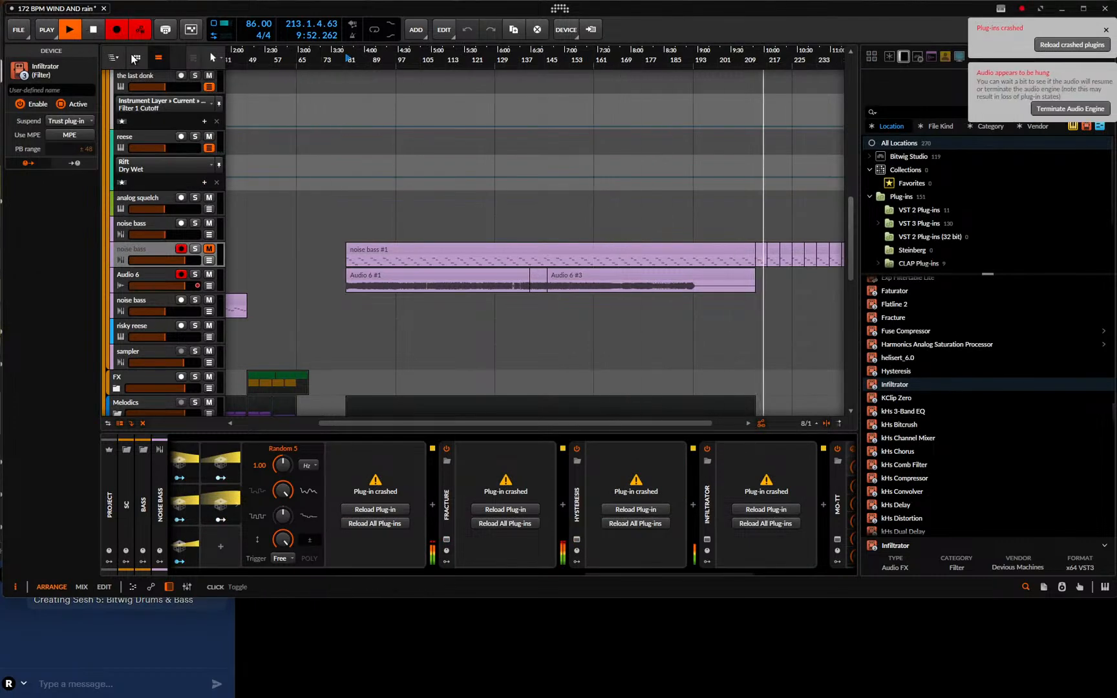
# - Terminate the hung audio engine
pyautogui.click(1052, 110)
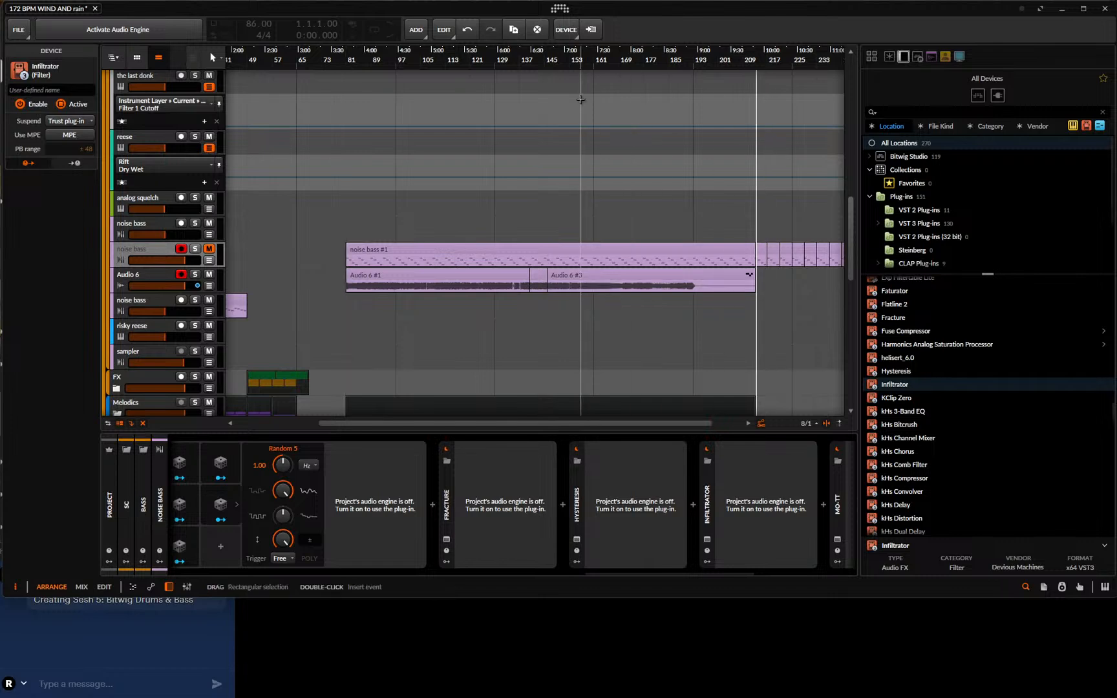
pyautogui.moveTo(585, 46); pyautogui.dragTo(517, 47)
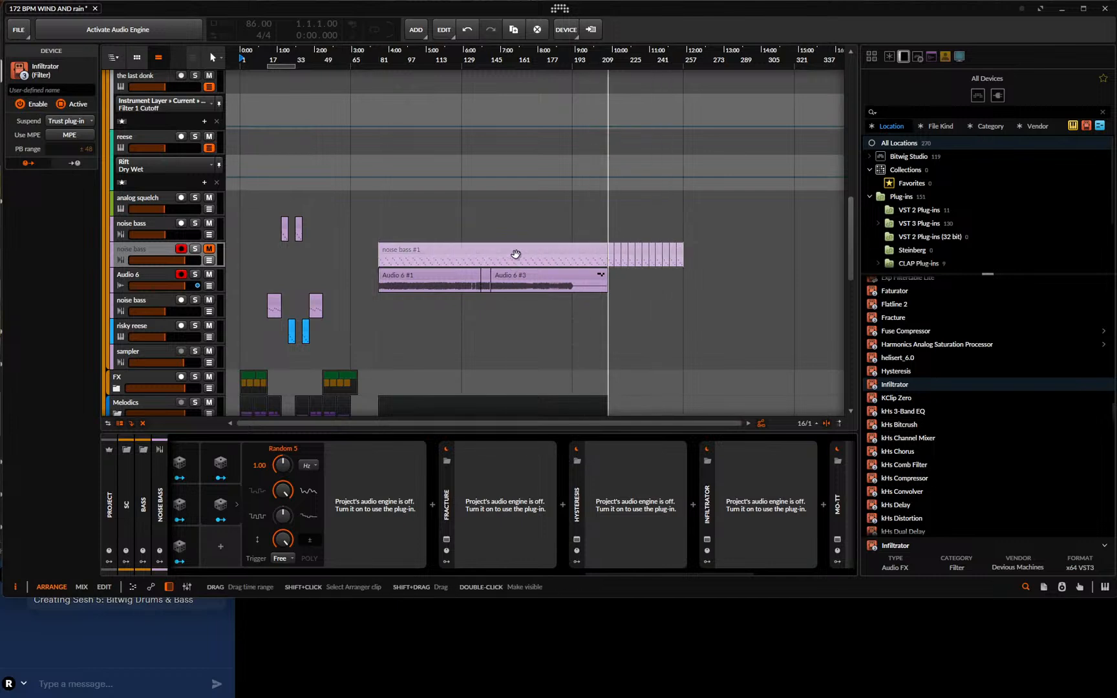
pyautogui.click(456, 223)
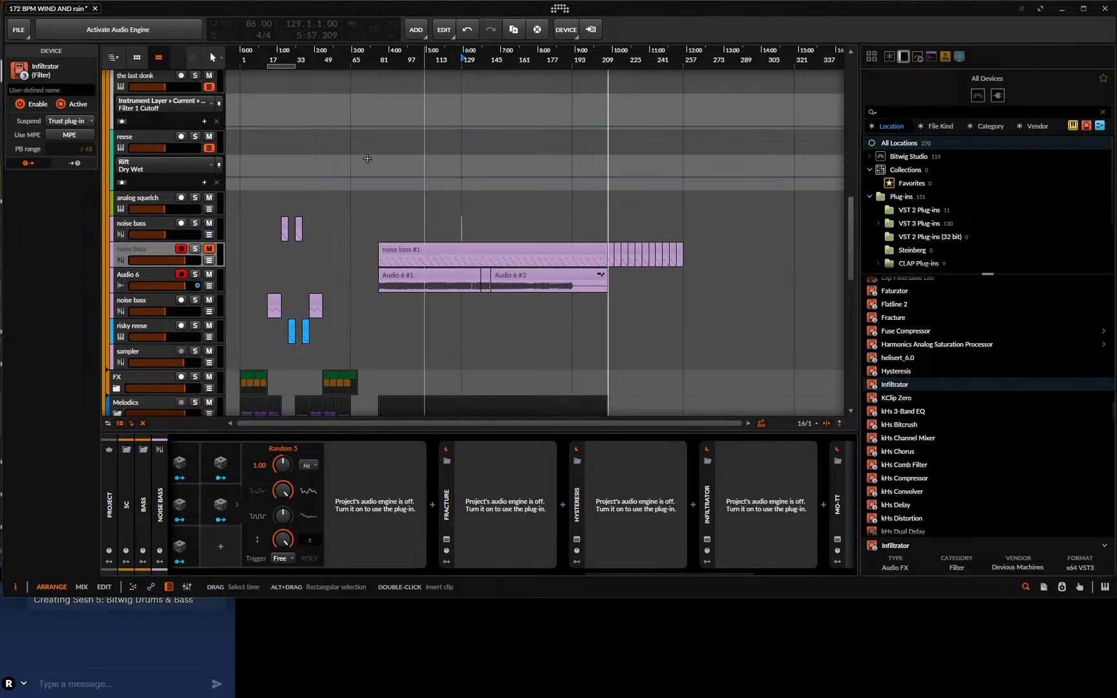
pyautogui.click(20, 32)
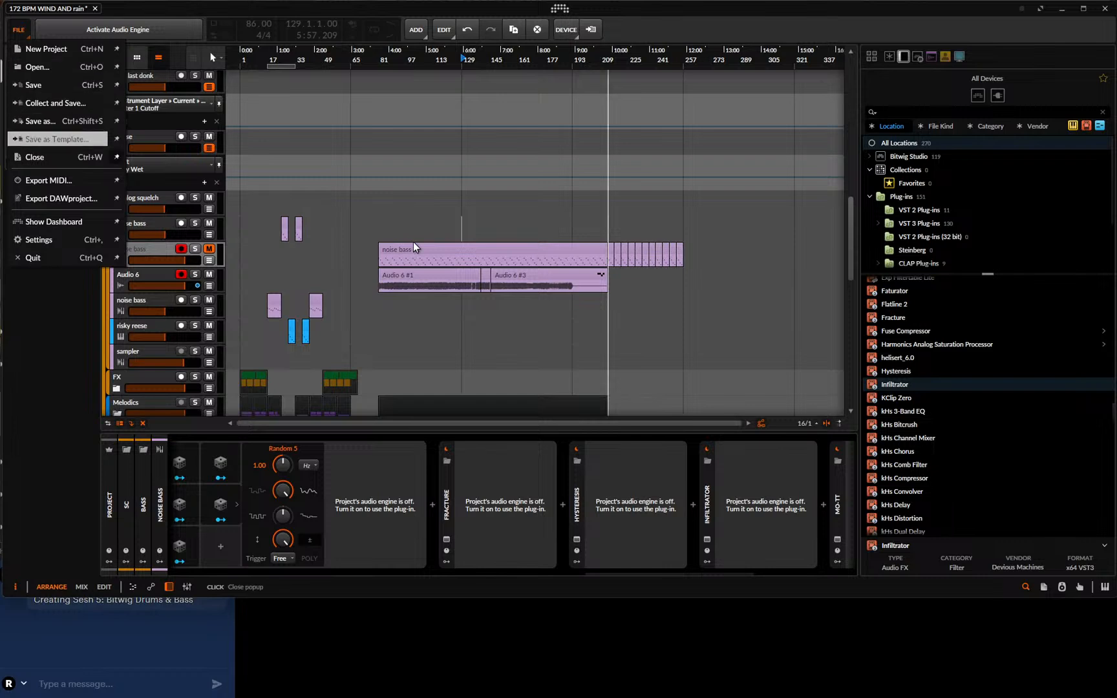
pyautogui.click(491, 293)
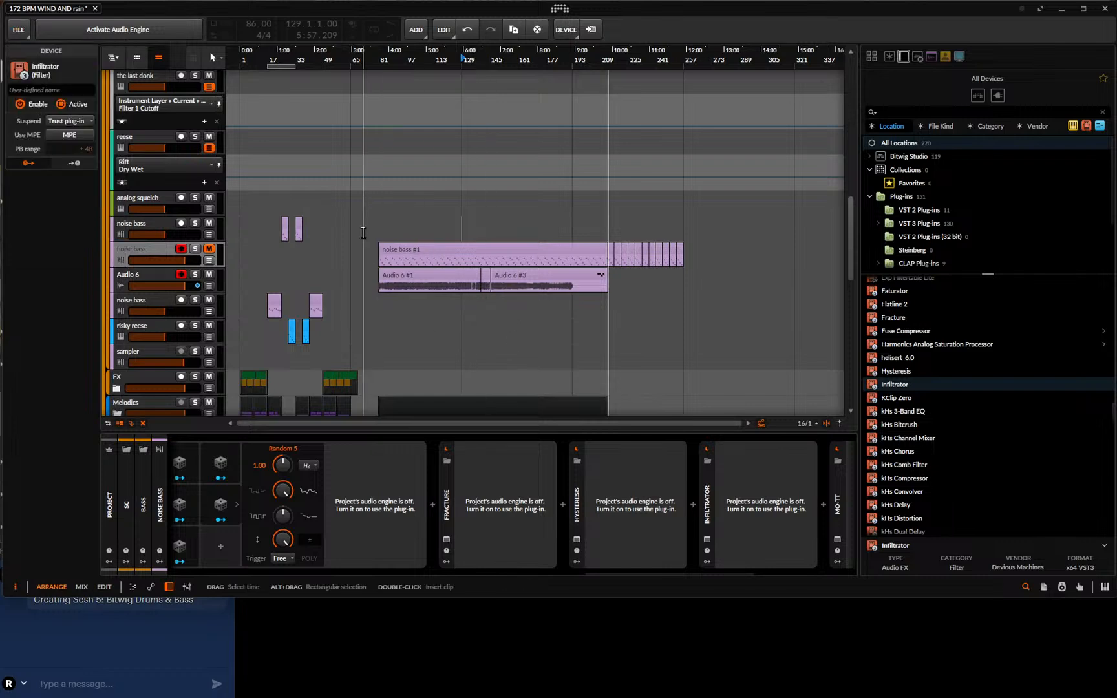
# - Cut the noise bass clips and the recorded Audio 6 clips from bar 81 onward out of the arrangement
pyautogui.moveTo(424, 282); pyautogui.dragTo(685, 252)
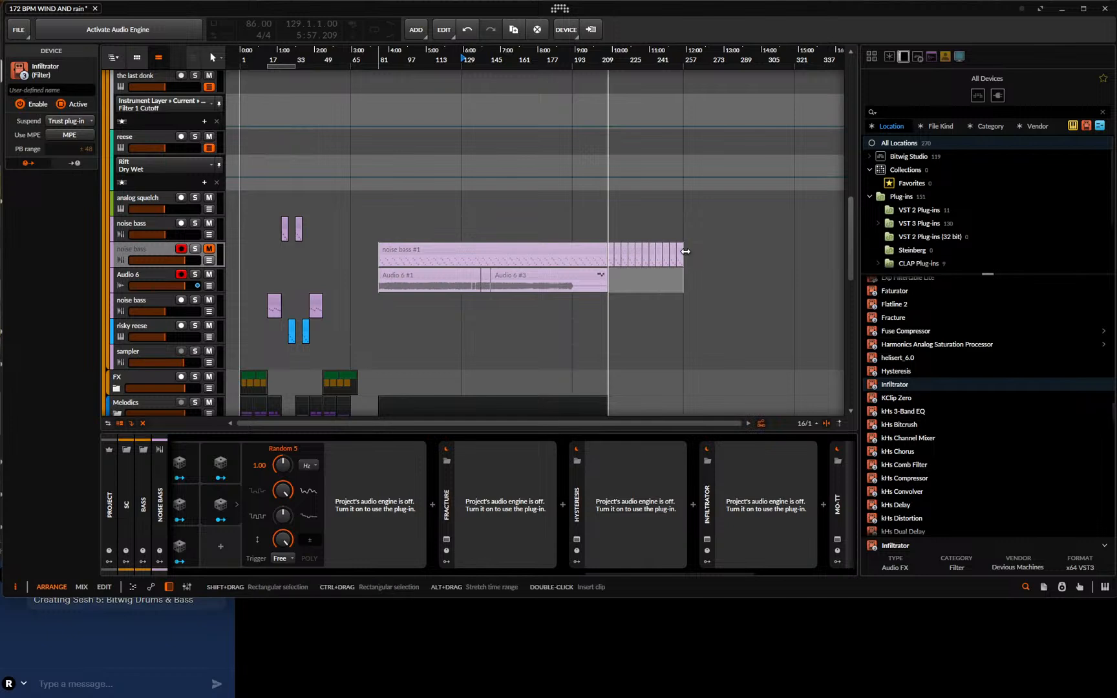
pyautogui.click(578, 299)
pyautogui.rightClick(623, 257)
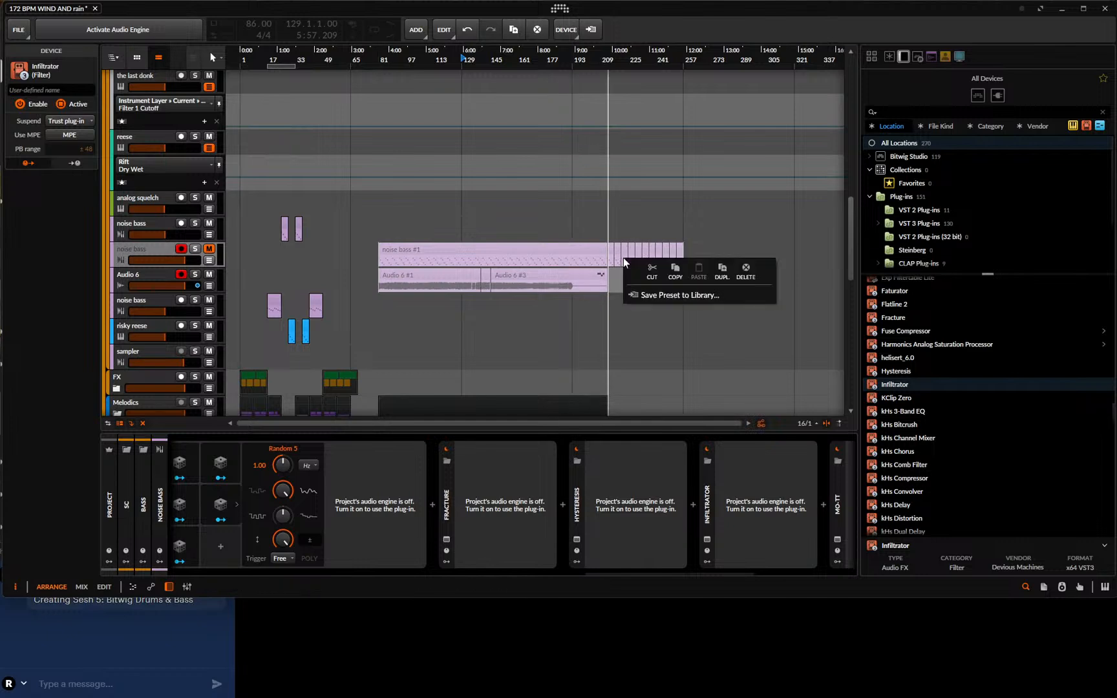
pyautogui.click(653, 271)
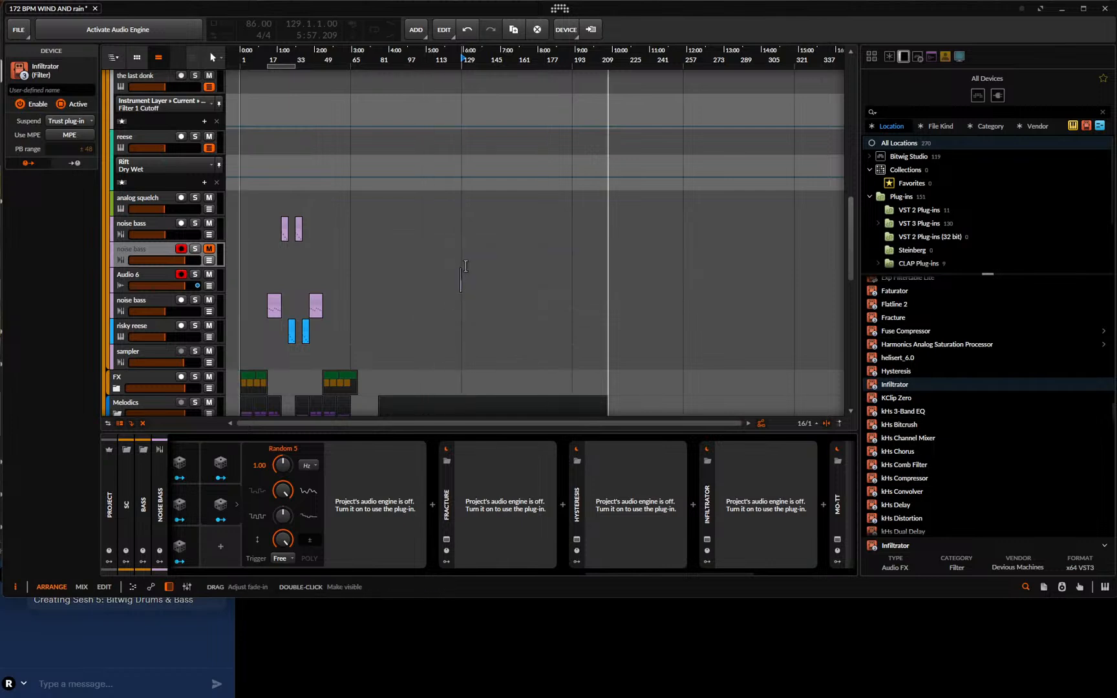
pyautogui.moveTo(461, 279); pyautogui.dragTo(435, 289)
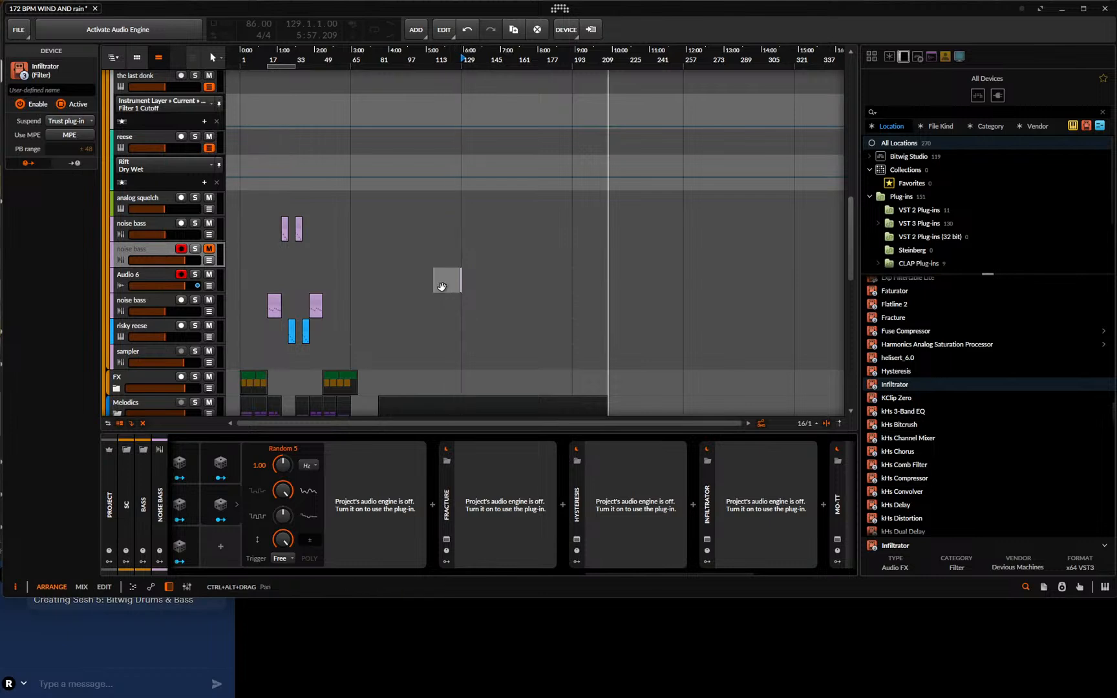
pyautogui.rightClick(442, 281)
pyautogui.click(480, 292)
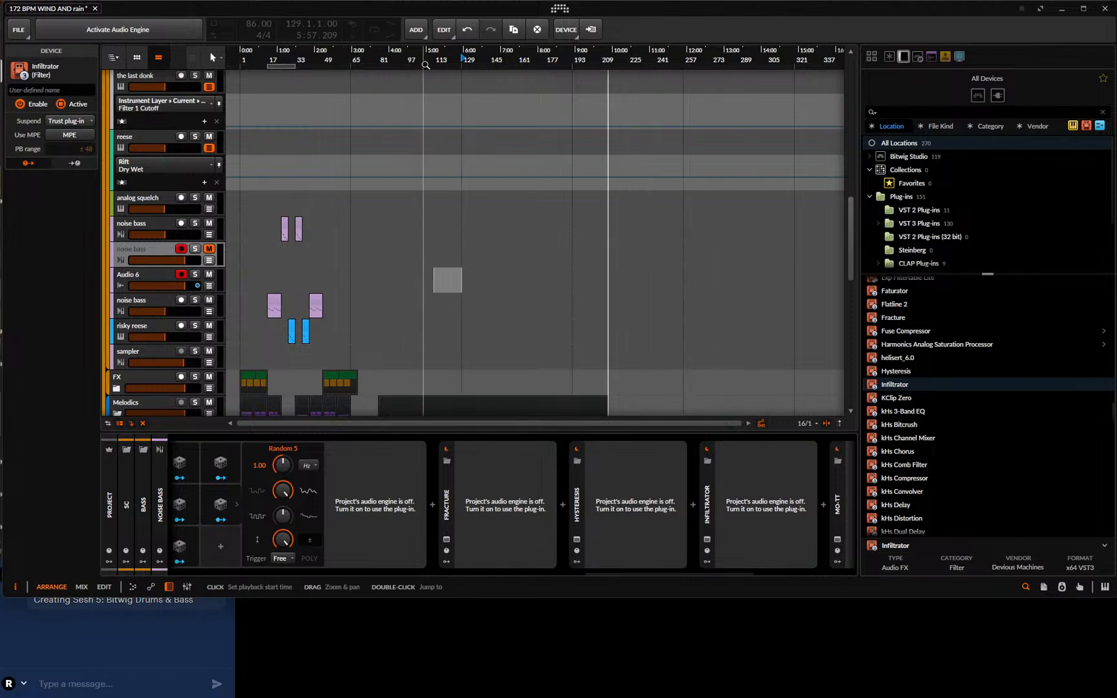
pyautogui.moveTo(426, 62); pyautogui.dragTo(467, 132)
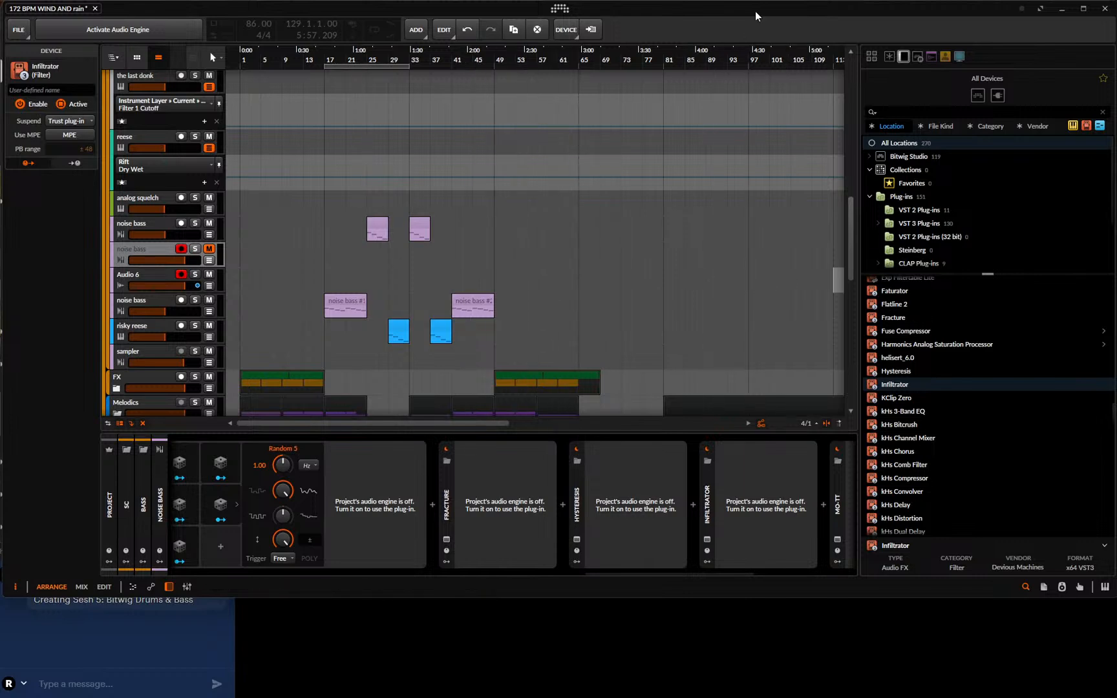
pyautogui.scroll(-3, 497, 304)
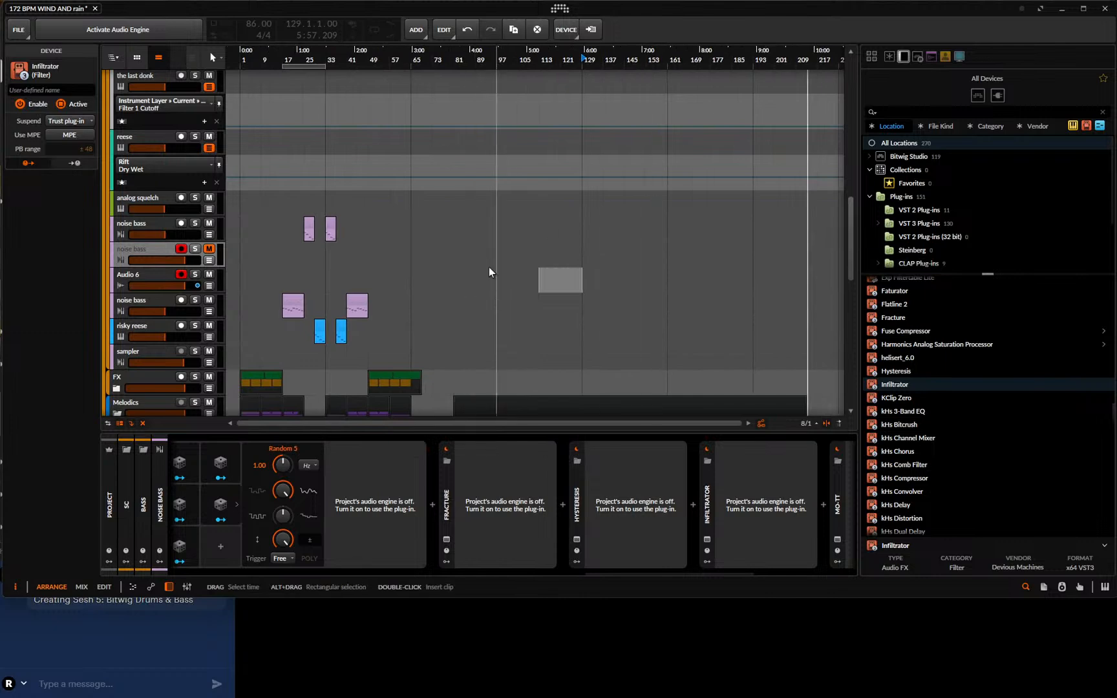
# - Reactivate the project's audio engine and try to copy the short noise bass clip at bar 25 to bar 81
pyautogui.click(114, 35)
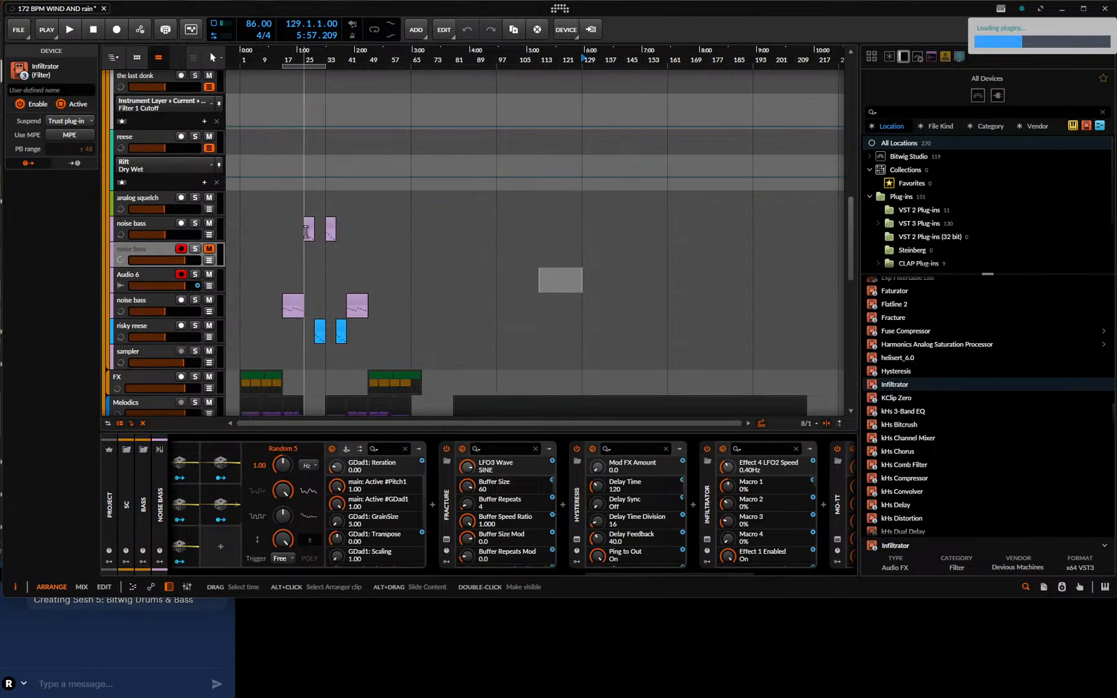
pyautogui.moveTo(310, 232); pyautogui.dragTo(335, 231)
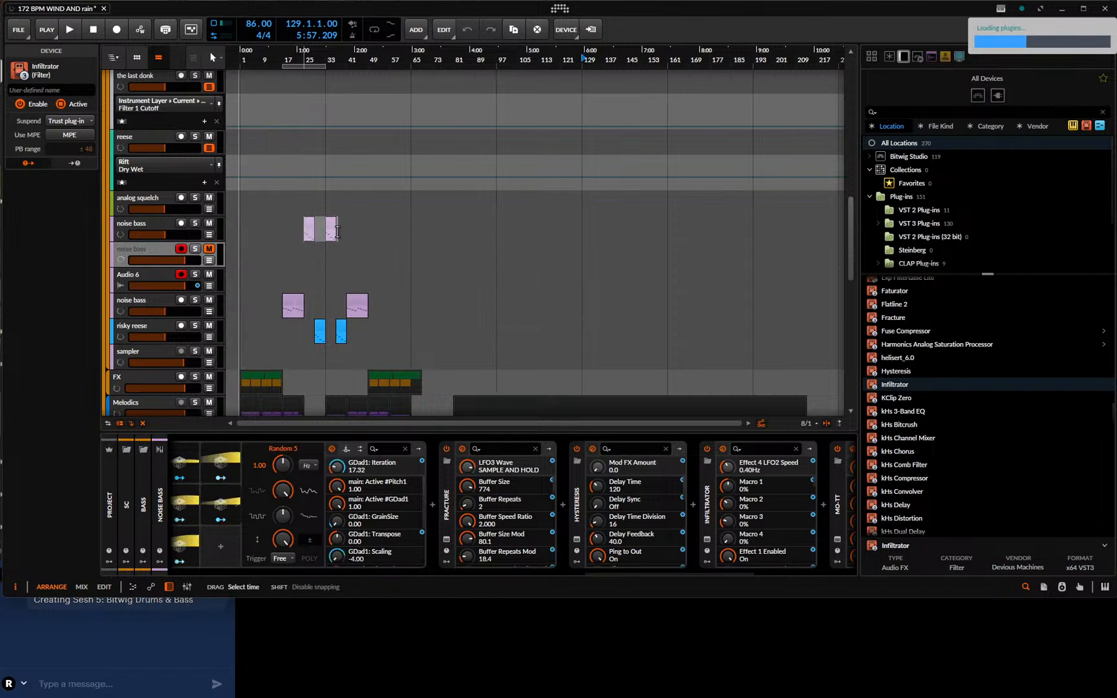
pyautogui.click(378, 253)
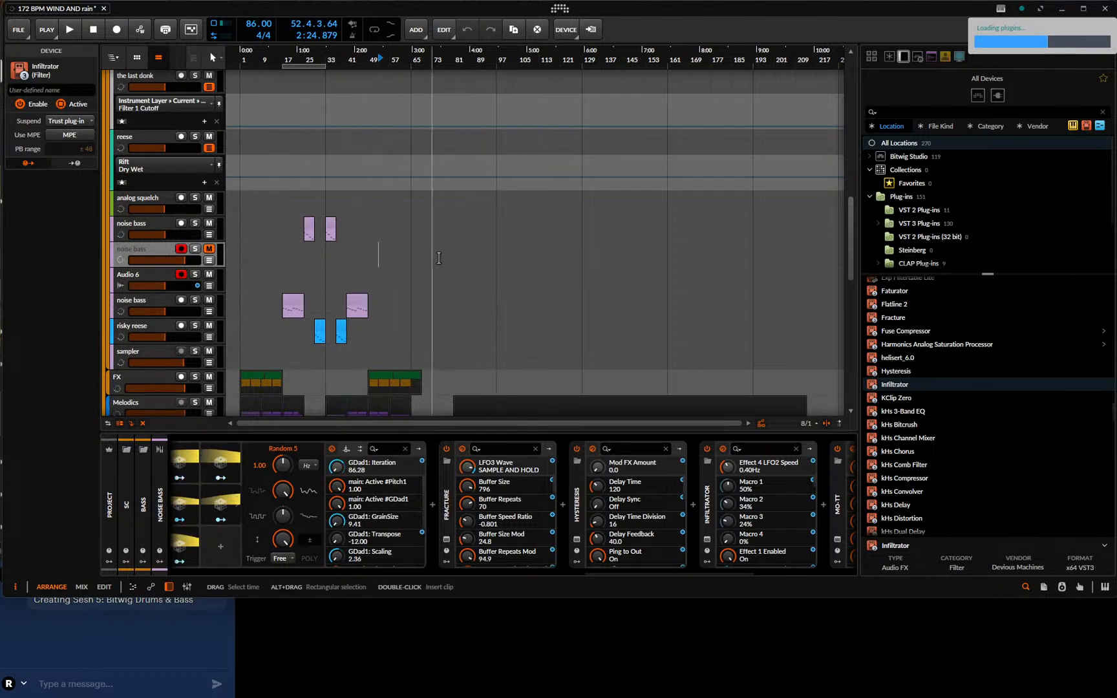
pyautogui.click(388, 255)
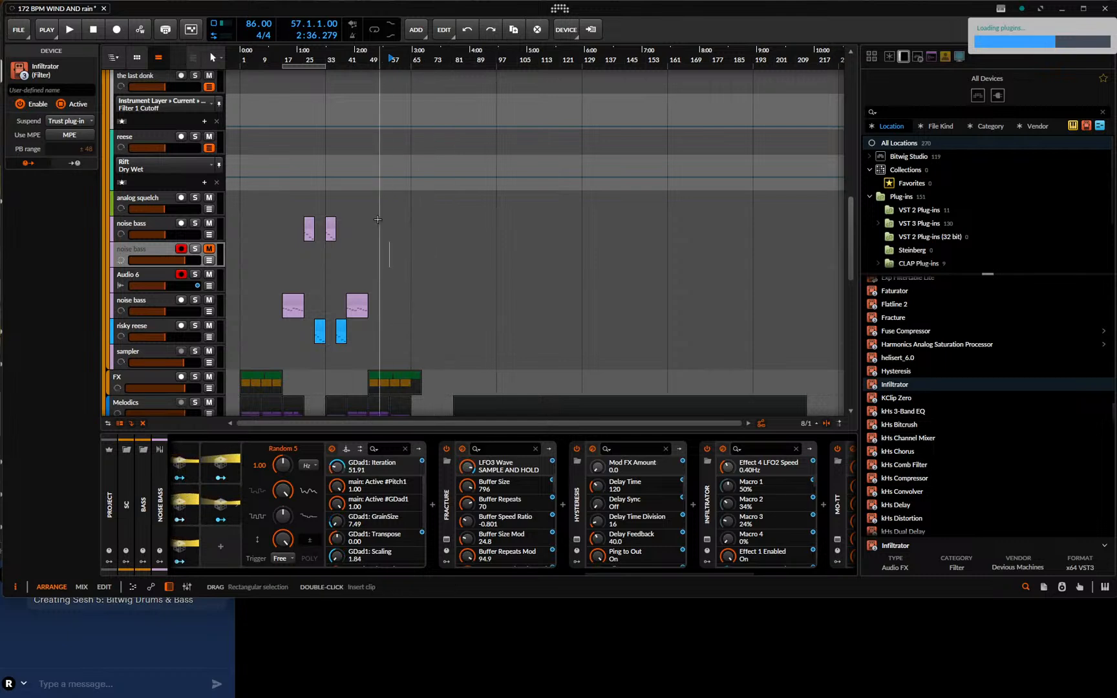
pyautogui.click(416, 263)
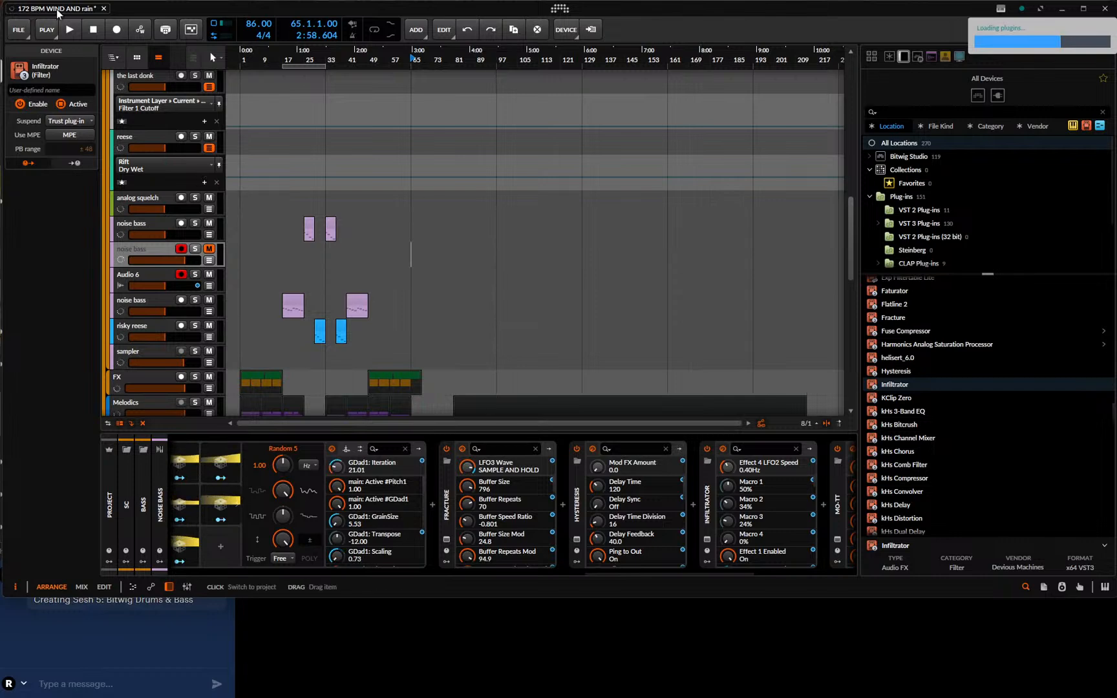
pyautogui.click(308, 228)
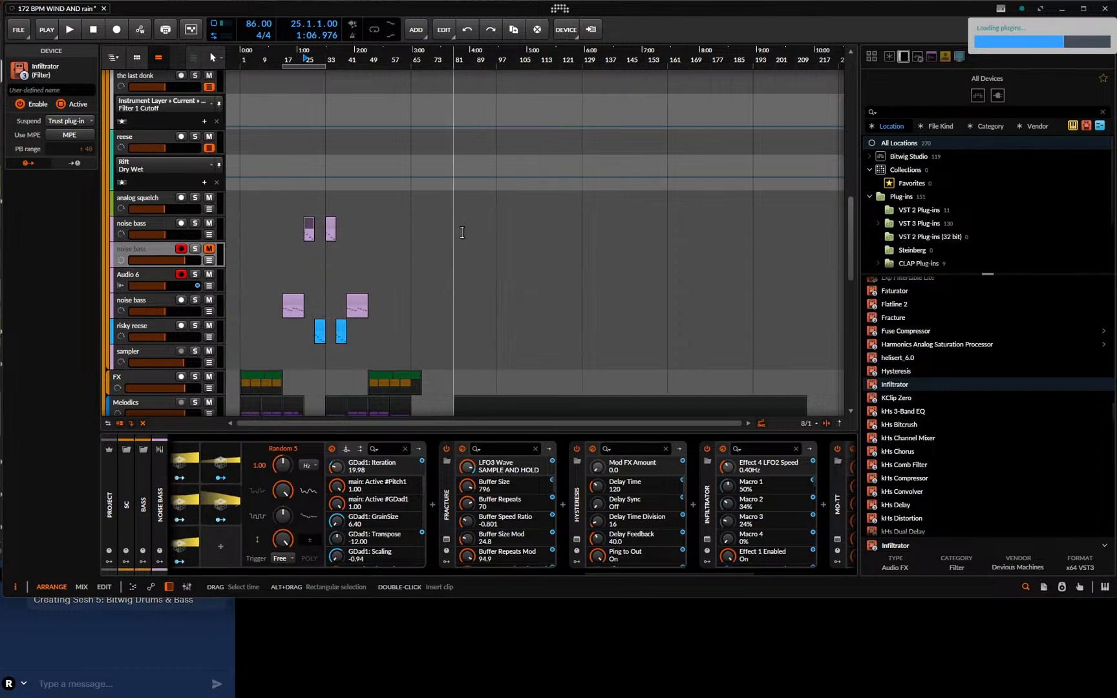
pyautogui.click(464, 68)
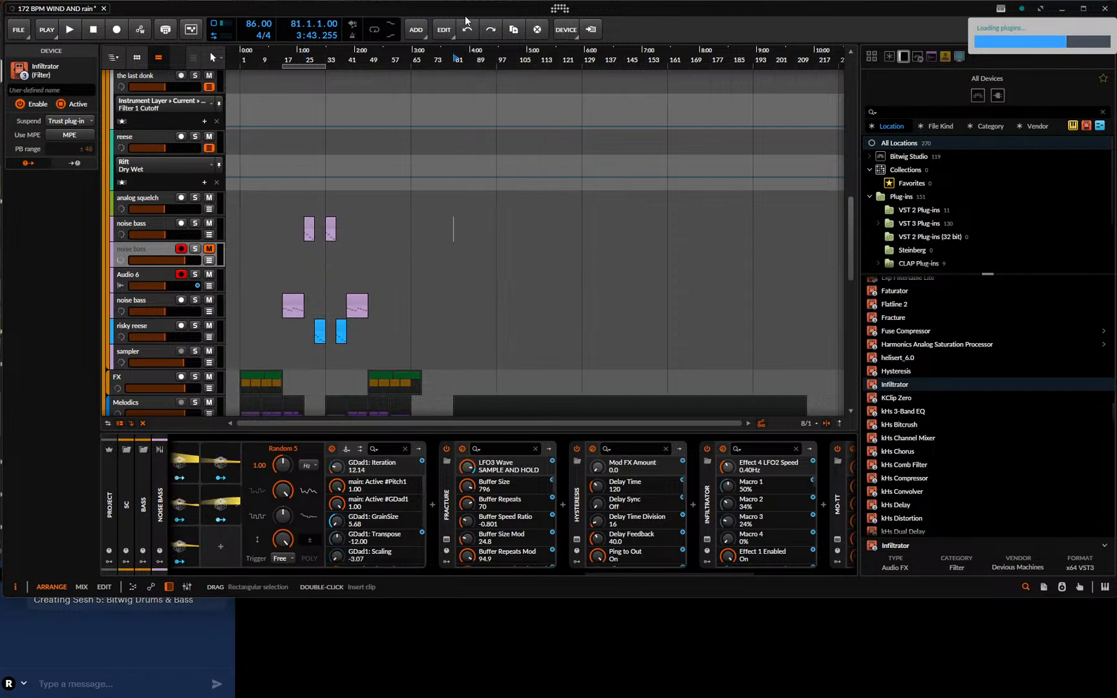
pyautogui.moveTo(471, 59); pyautogui.dragTo(489, 59)
pyautogui.click(293, 231)
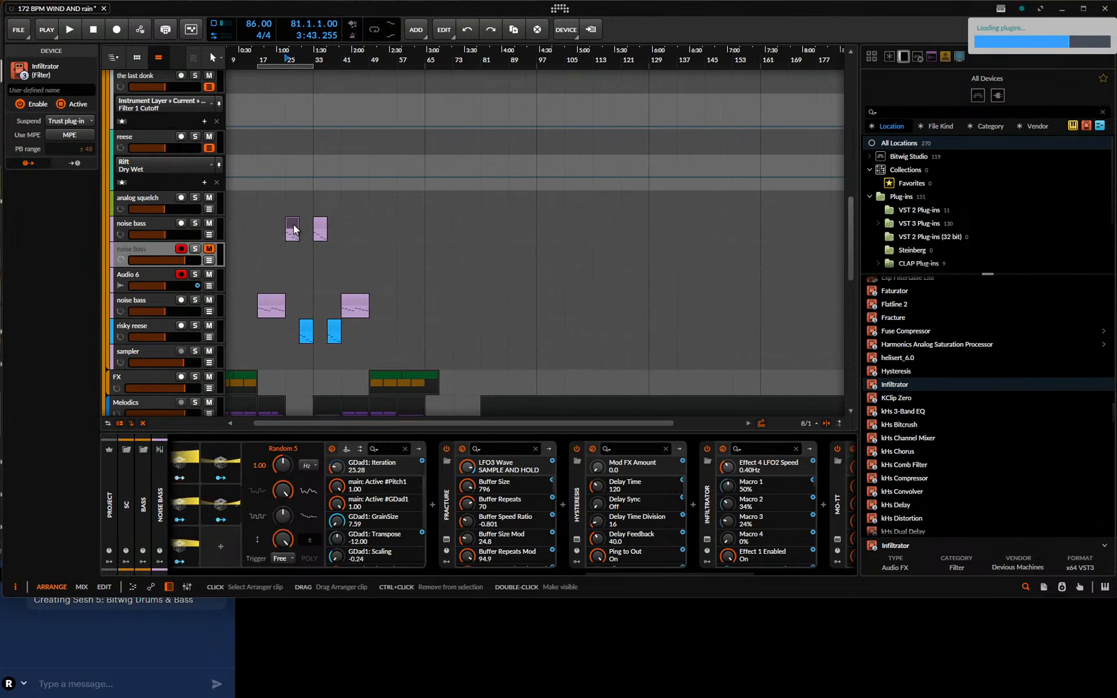
pyautogui.click(484, 235)
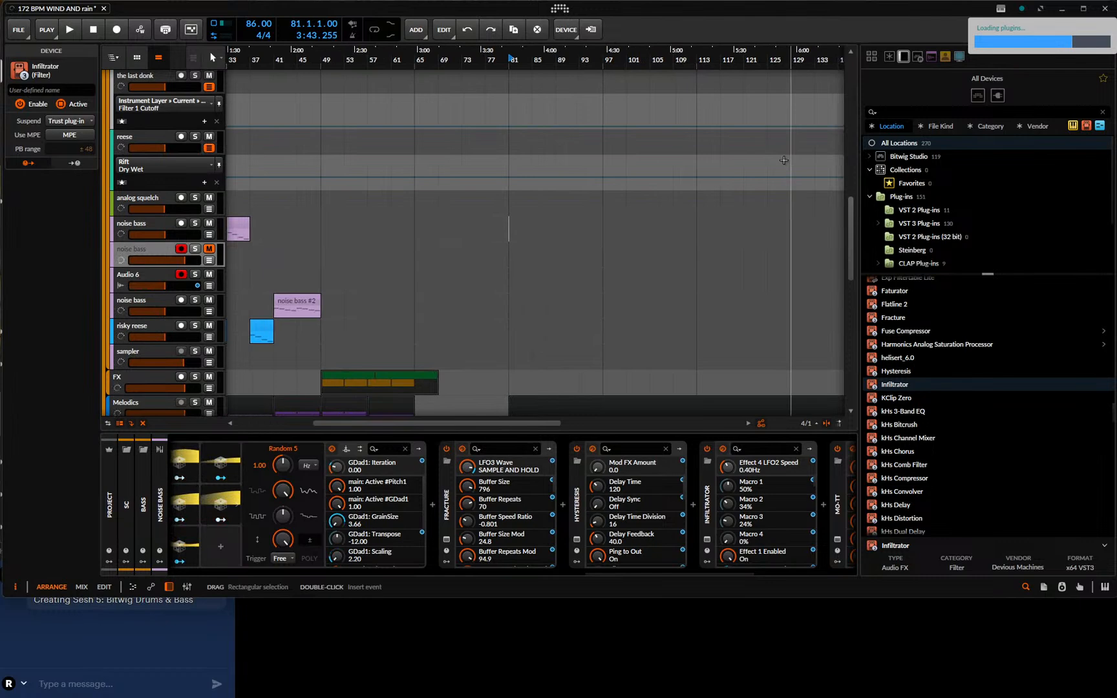
# - Close Bitwig Studio without saving the project changes and start it again
pyautogui.click(1105, 8)
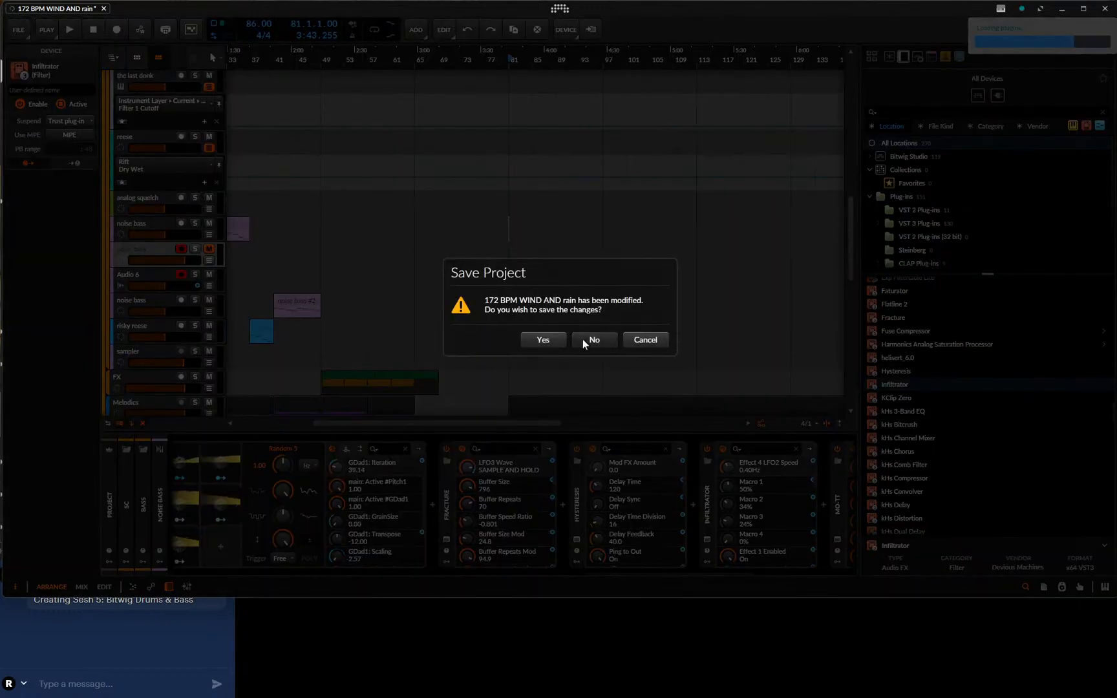
pyautogui.click(589, 339)
pyautogui.moveTo(500, 695)
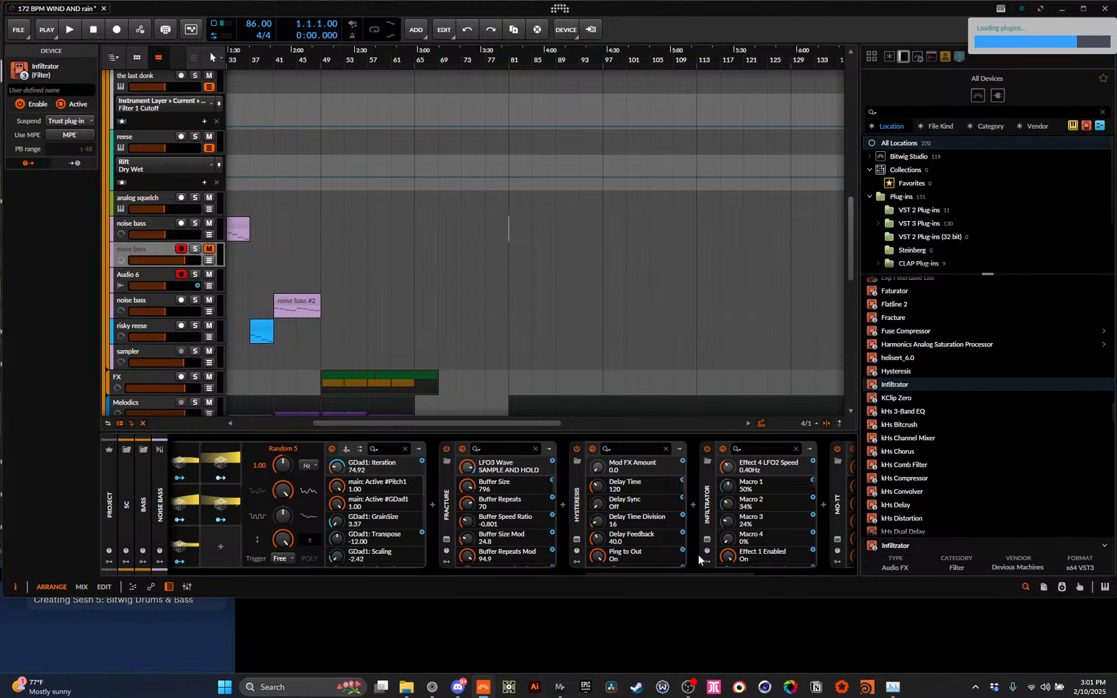
pyautogui.click(483, 684)
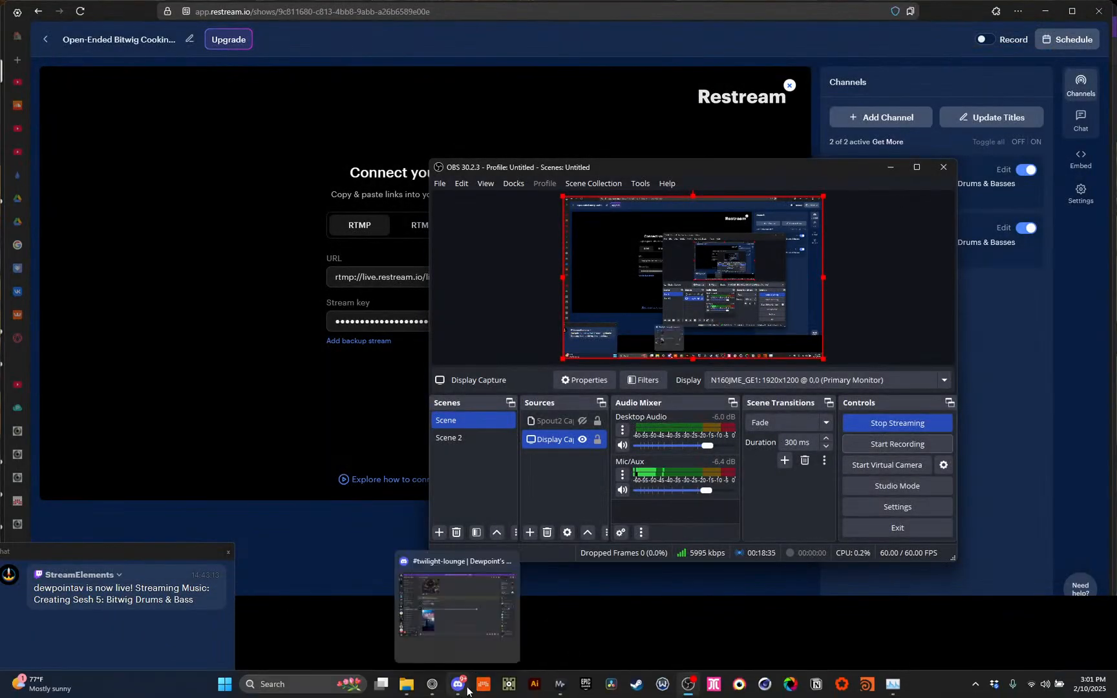
pyautogui.click(484, 684)
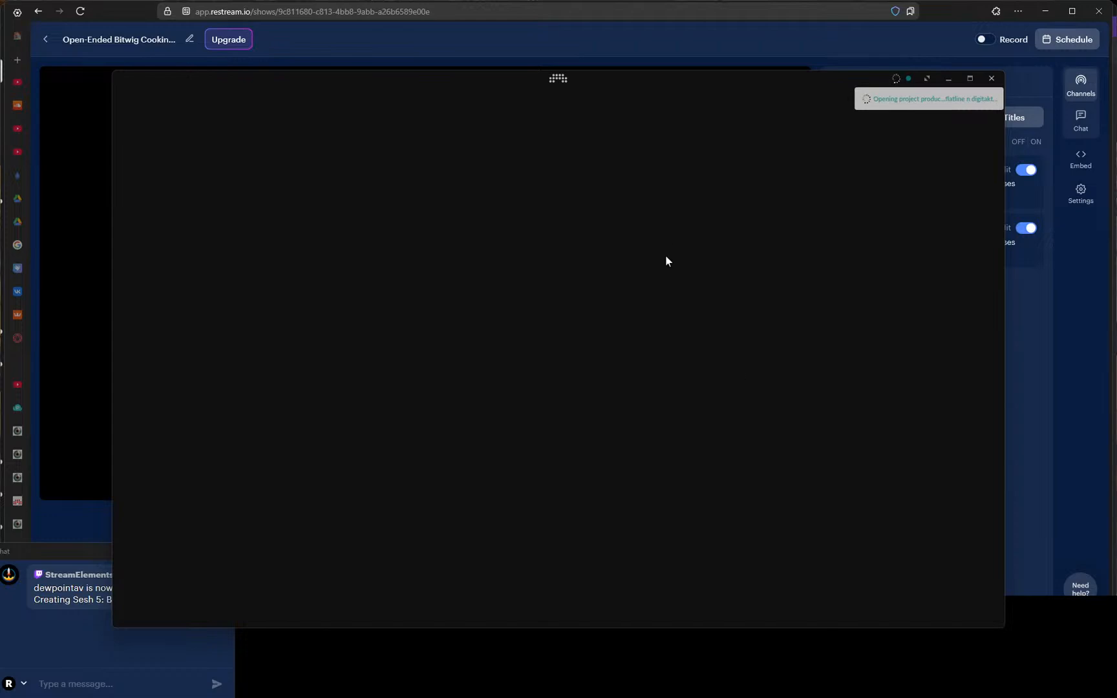
# - Enlarge the relaunched window to fill the screen and open the recent project 172 BPM WIND AND rain
pyautogui.moveTo(709, 98); pyautogui.dragTo(596, 11)
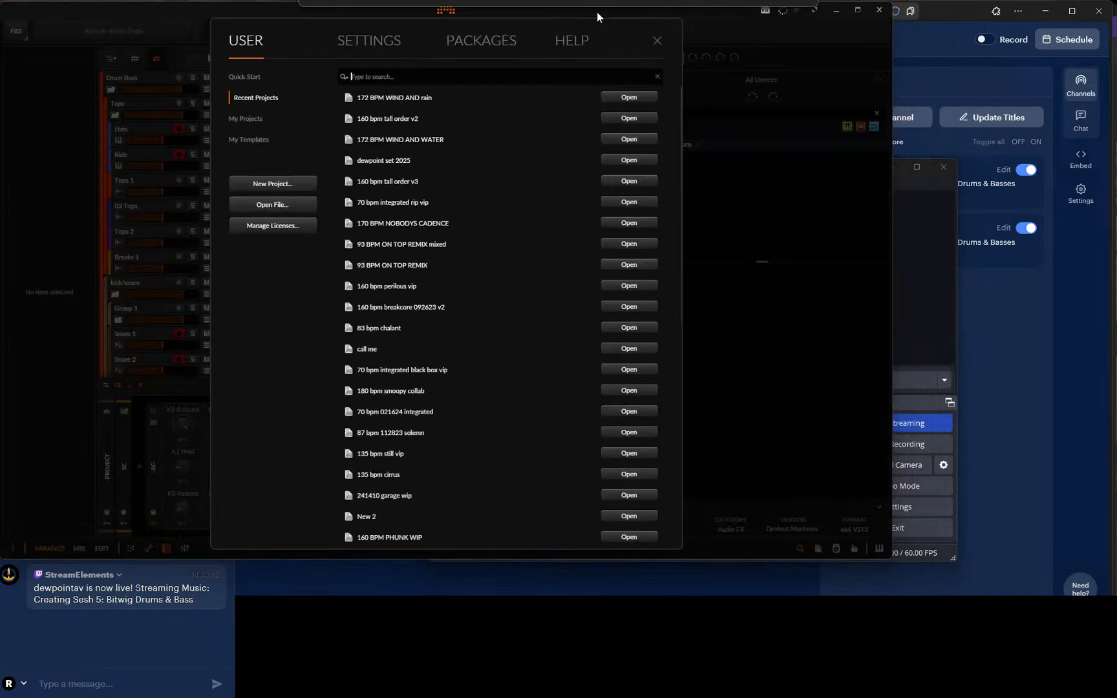
pyautogui.moveTo(892, 557); pyautogui.dragTo(1110, 594)
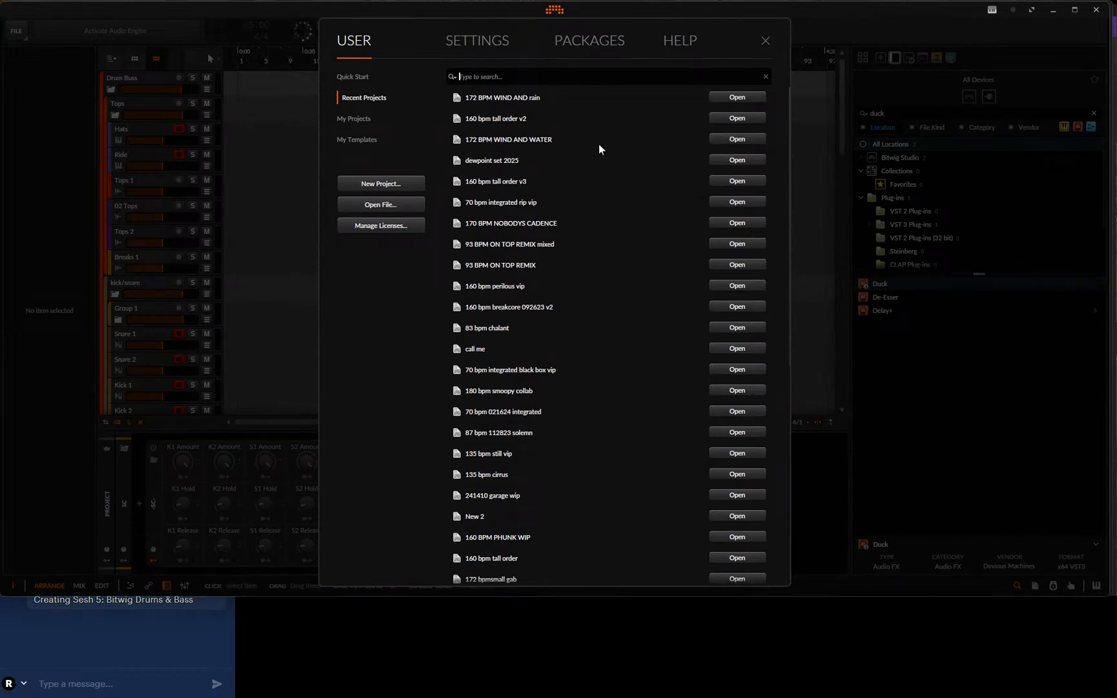
pyautogui.click(728, 100)
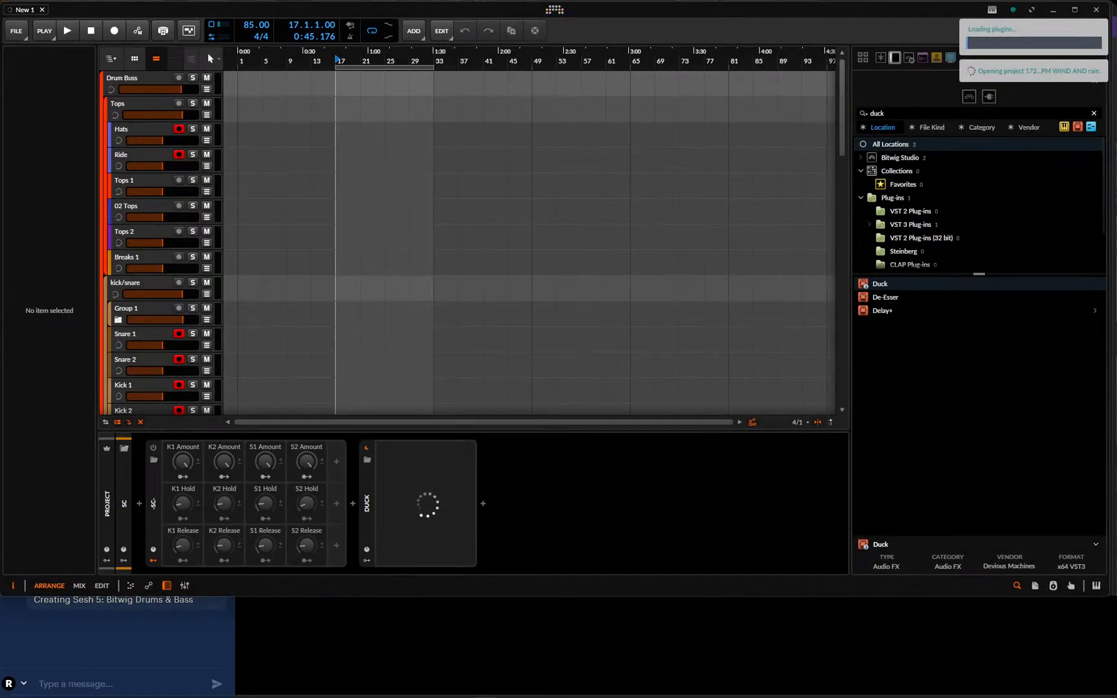
pyautogui.click(682, 686)
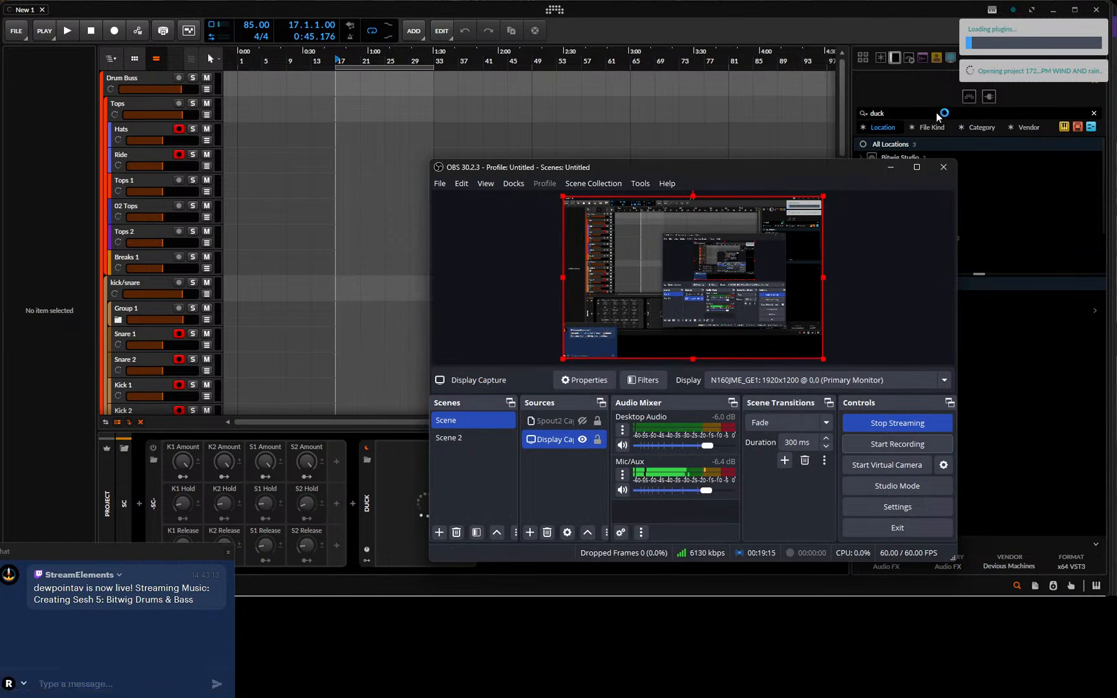
pyautogui.click(931, 14)
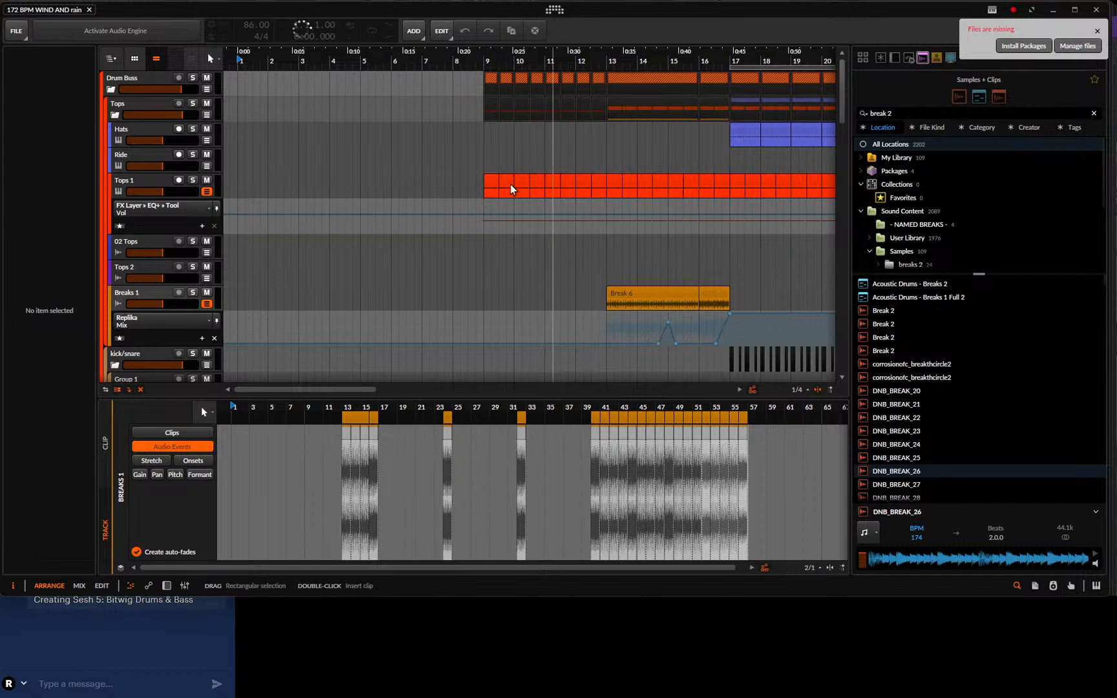
# - Copy the short noise bass clip at bar 25 to bar 89 on its own track and duplicate it repeatedly in a row
pyautogui.scroll(-10, 679, 60)
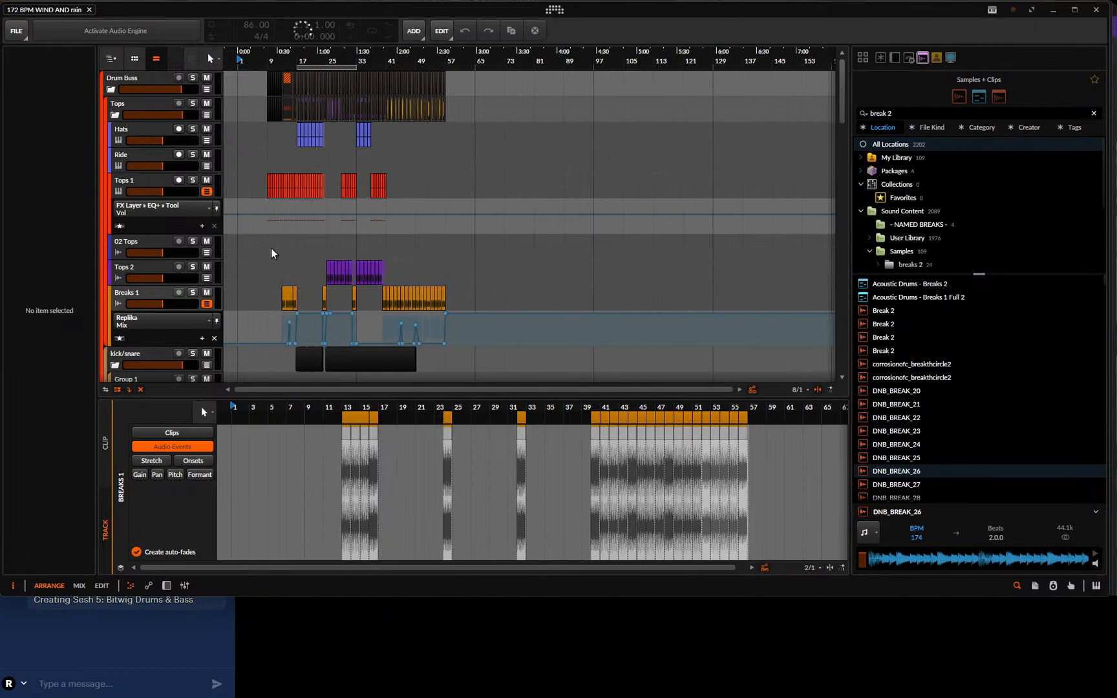
pyautogui.scroll(-5, 387, 258)
pyautogui.scroll(-6, 389, 261)
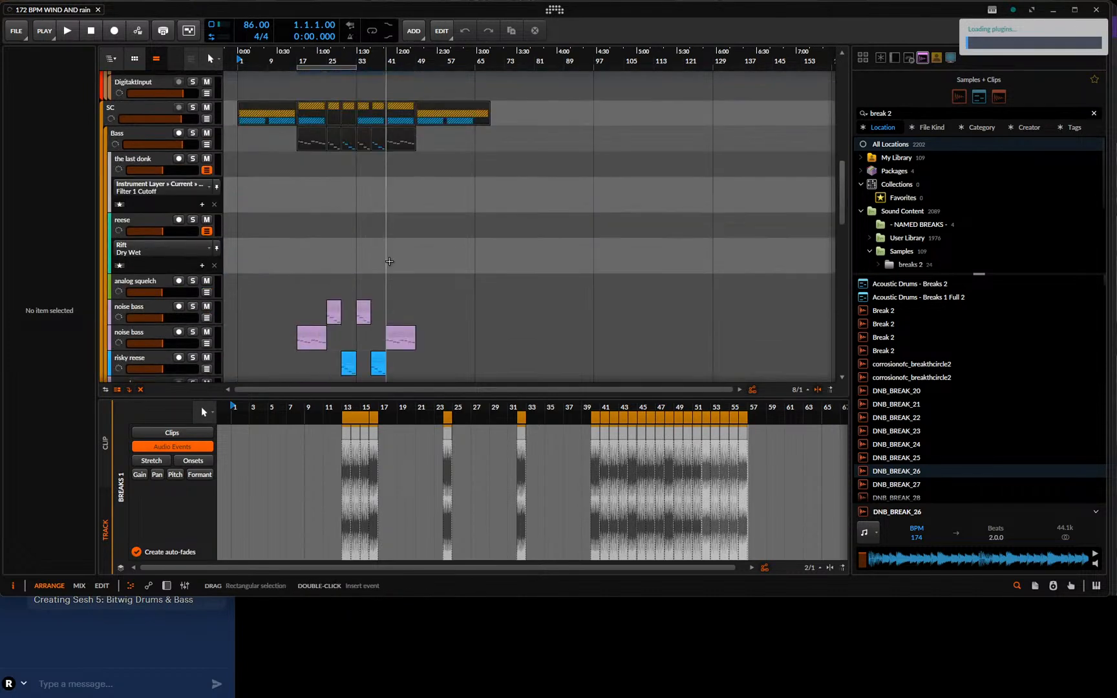
pyautogui.click(333, 190)
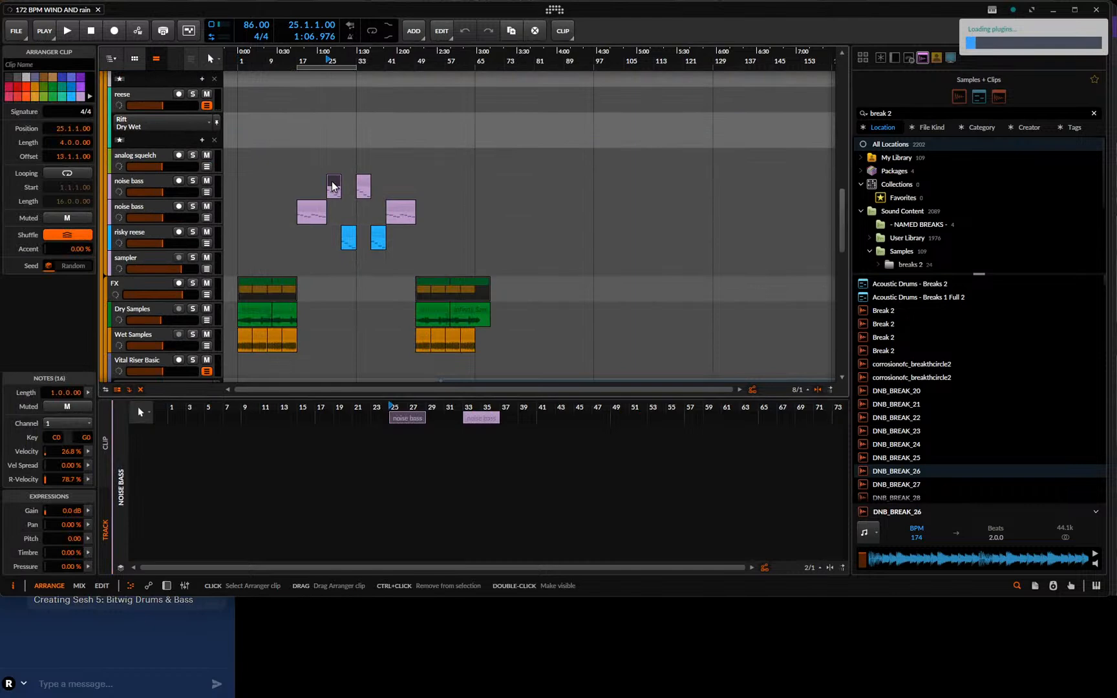
pyautogui.click(561, 192)
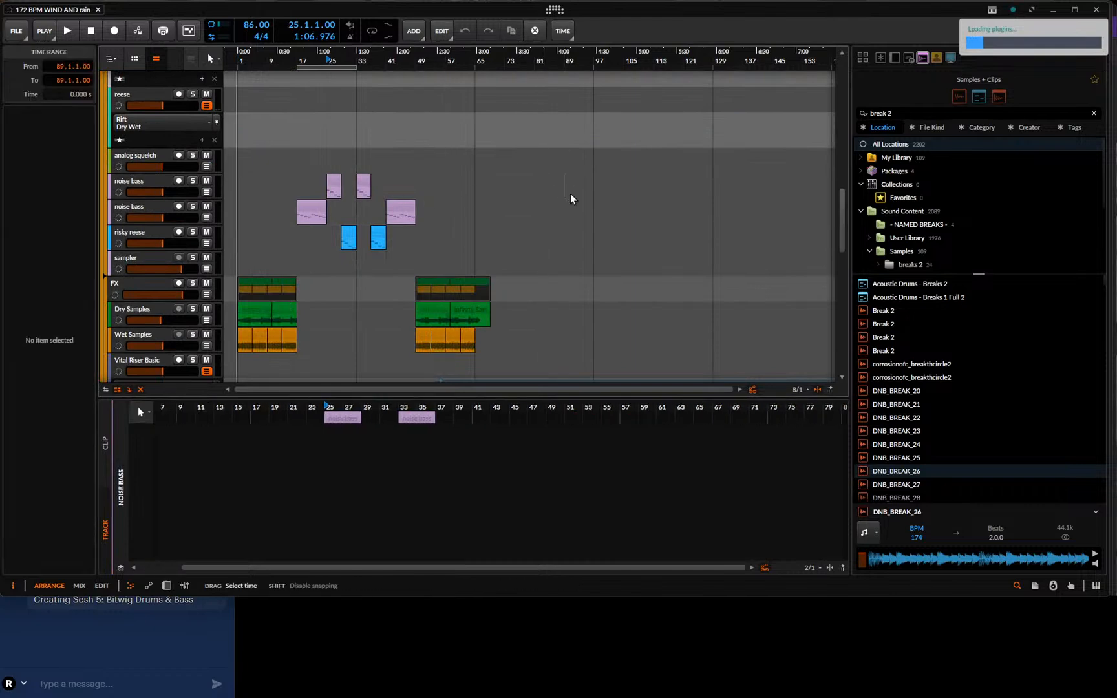
pyautogui.hotkey('ctrl', 'v')
pyautogui.hotkey('ctrl', 'd')
pyautogui.hotkey('ctrl', 'd')
pyautogui.hotkey('ctrl', 'd')
pyautogui.hotkey('ctrl', 'd')
pyautogui.hotkey('ctrl', 'd')
pyautogui.hotkey('ctrl', 'd')
pyautogui.hotkey('ctrl', 'd')
pyautogui.hotkey('ctrl', 'd')
pyautogui.hotkey('ctrl', 'd')
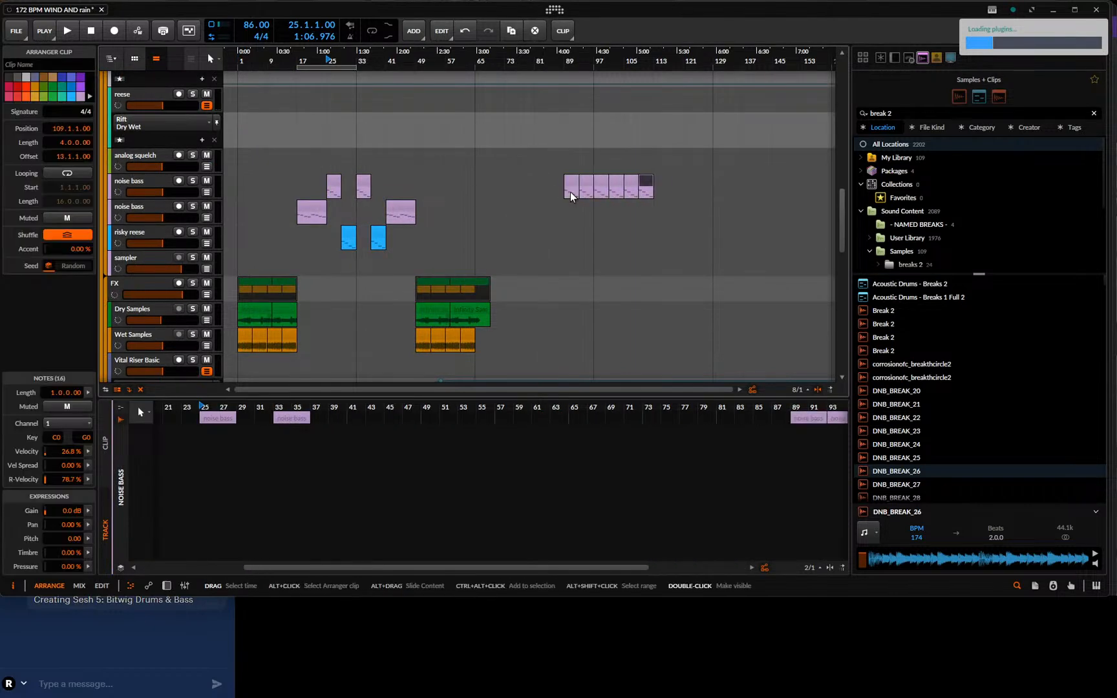
# - Duplicate the noise bass track, then clear the copy's clips from bars 25 to 41 and the original's clips from bars 89 to 129
pyautogui.click(577, 201)
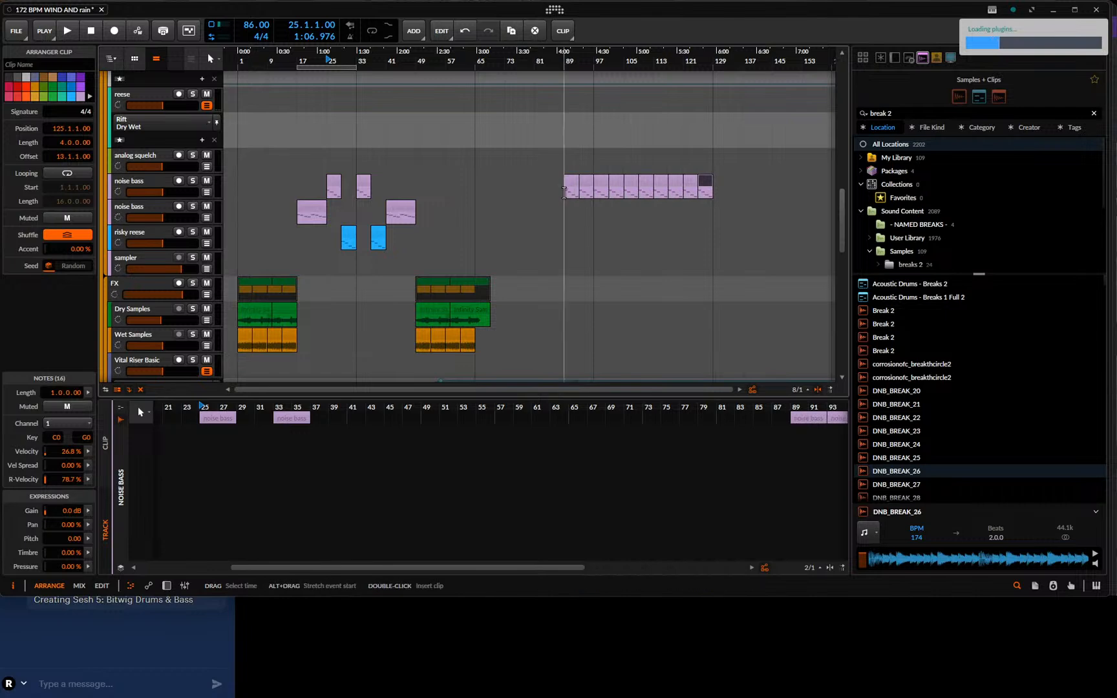
pyautogui.click(163, 183)
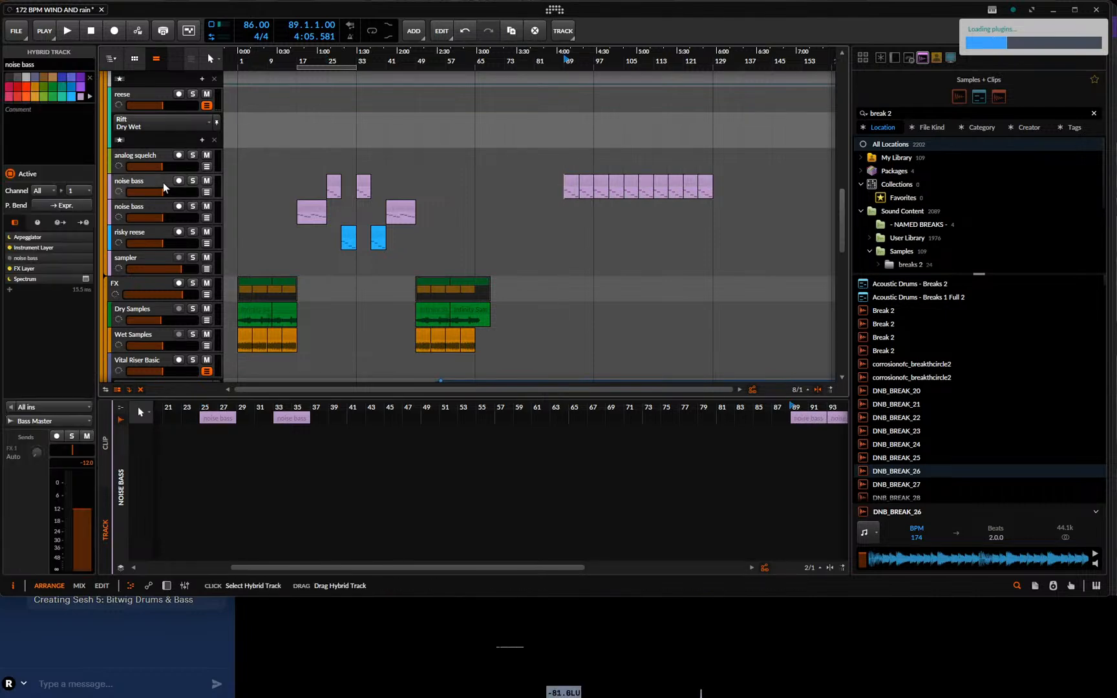
pyautogui.hotkey('ctrl', 'd')
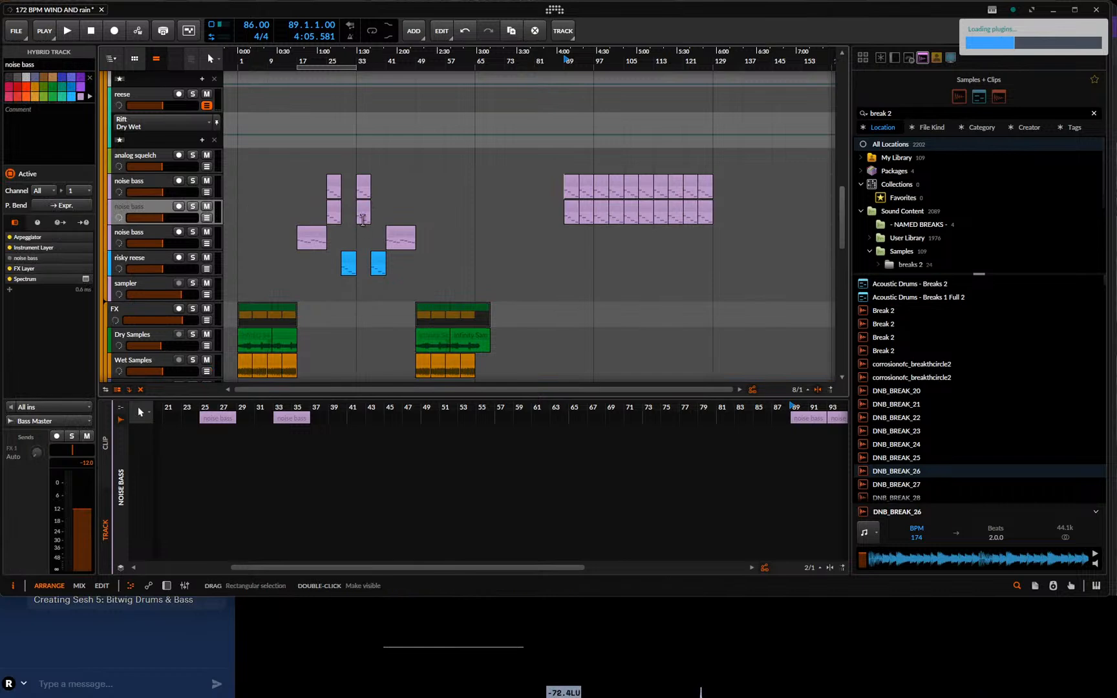
pyautogui.moveTo(385, 214); pyautogui.dragTo(337, 218)
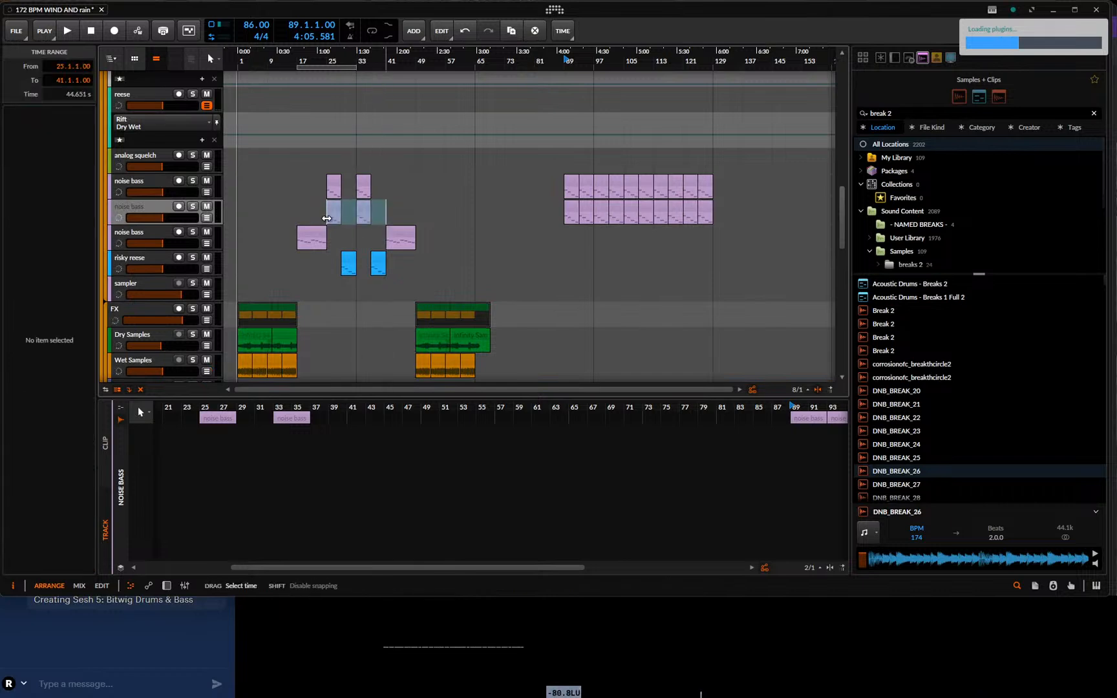
pyautogui.moveTo(563, 186); pyautogui.dragTo(714, 186)
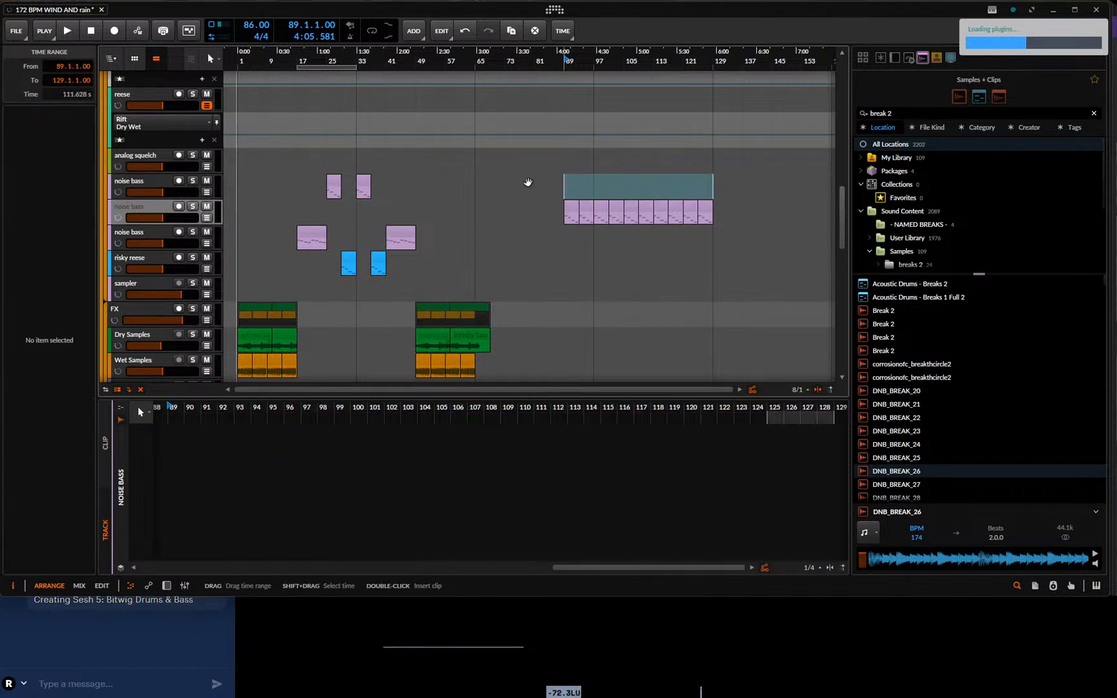
# - Add an audio track below the duplicated noise bass track, set its input to noise bass (PRE) and raise its volume to -0.4 dB
pyautogui.rightClick(142, 203)
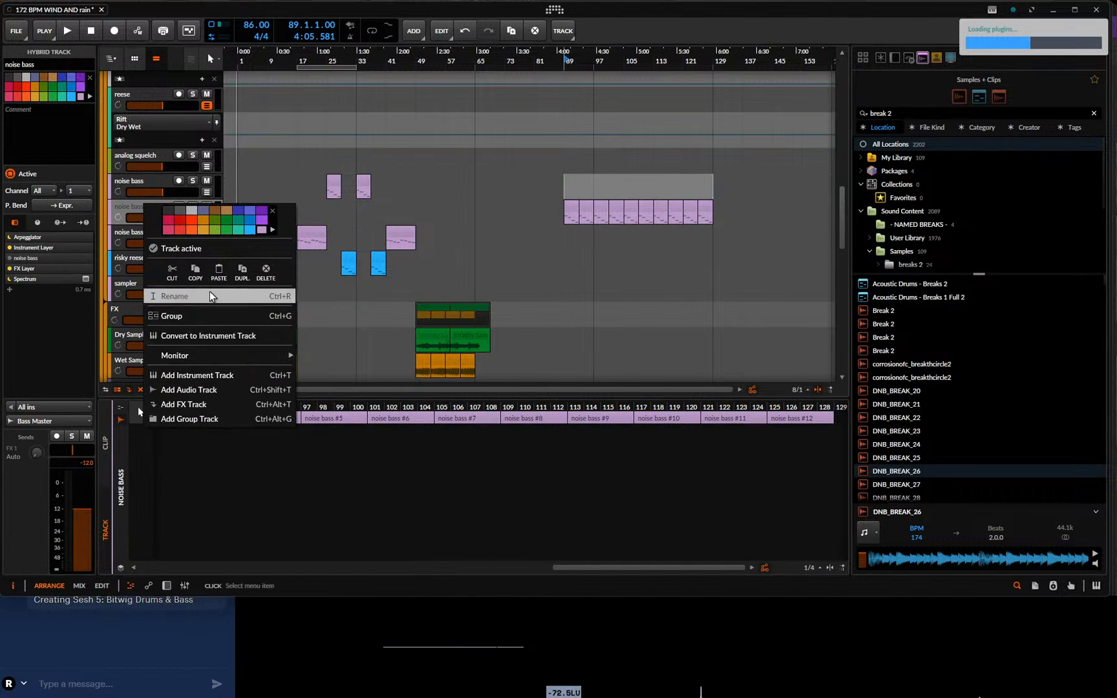
pyautogui.click(196, 389)
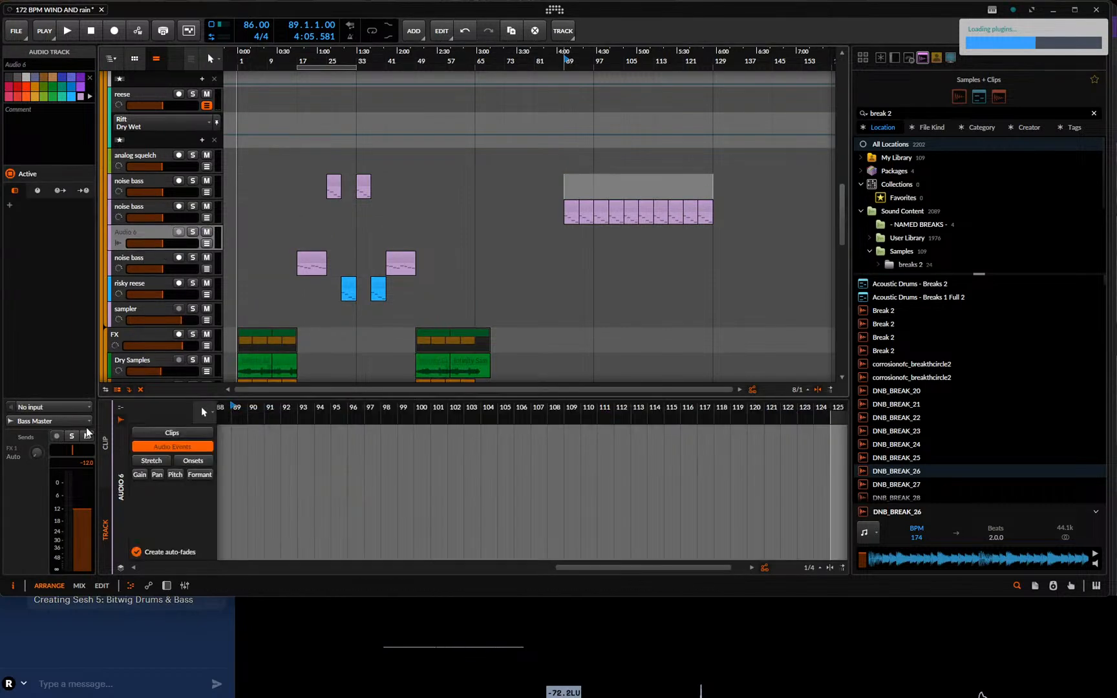
pyautogui.click(67, 407)
pyautogui.moveTo(76, 496)
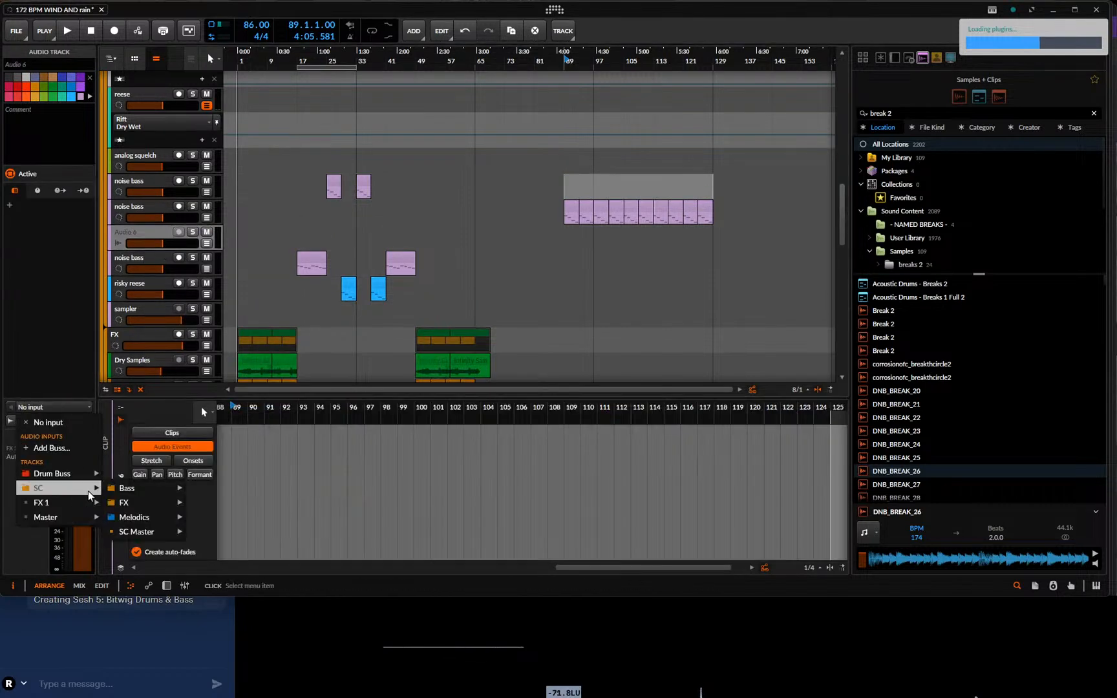
pyautogui.moveTo(140, 508)
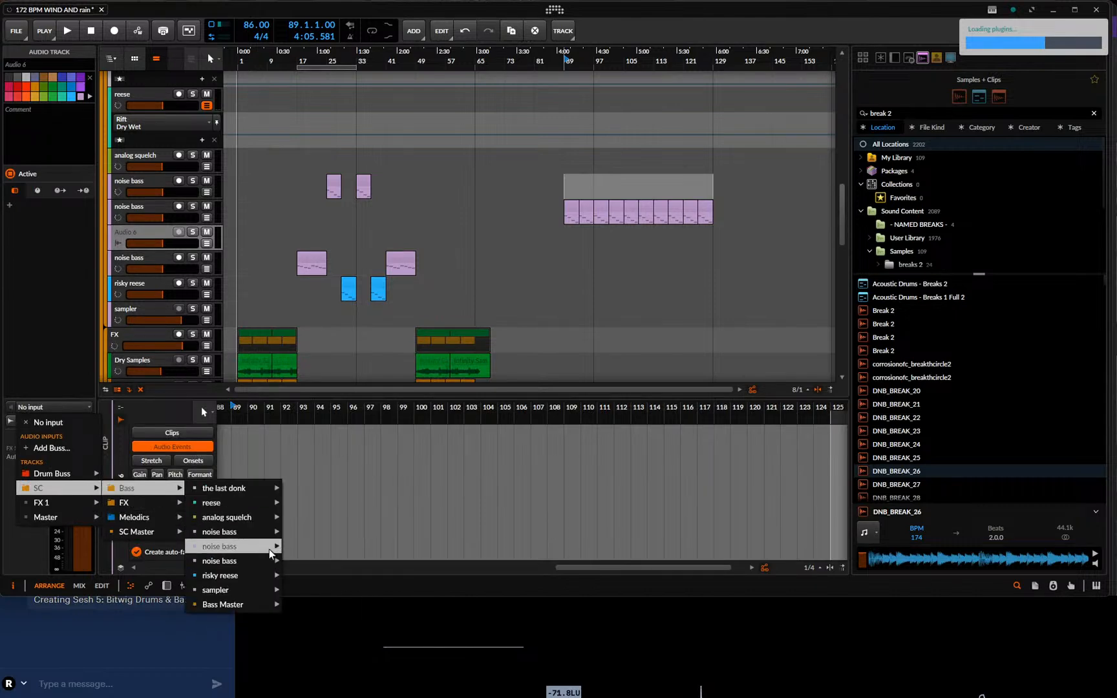
pyautogui.moveTo(270, 555)
pyautogui.click(323, 546)
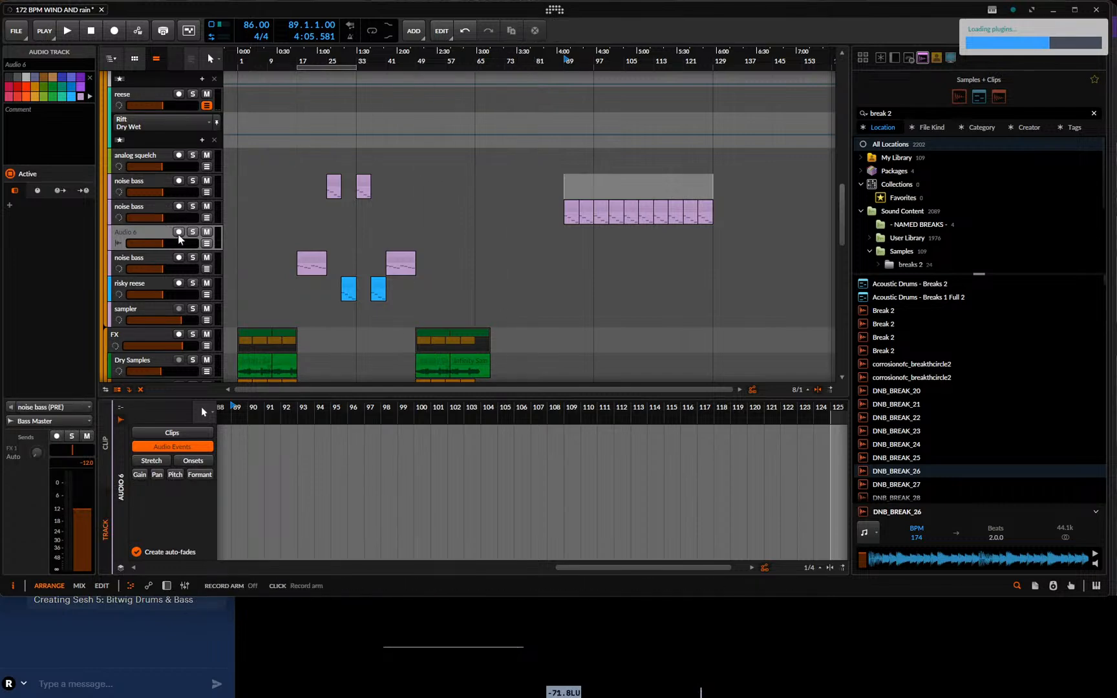
pyautogui.moveTo(163, 243); pyautogui.dragTo(182, 243)
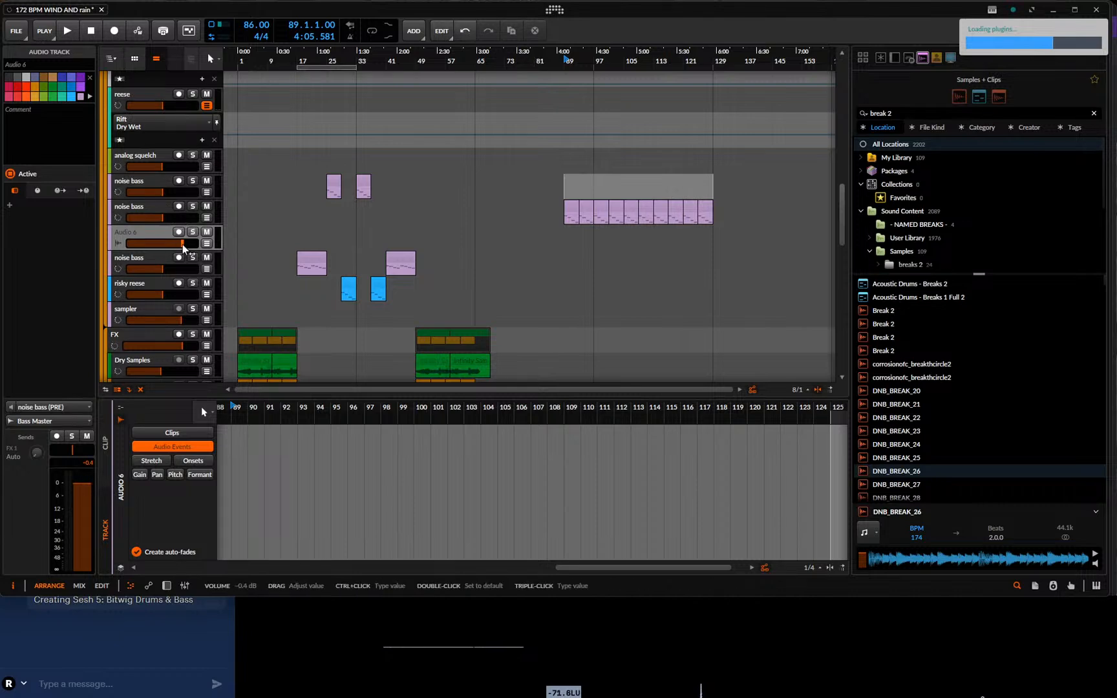
# - Load the Flatline Mix Rack preset onto the new audio track and place the play start at bar 89
pyautogui.click(844, 114)
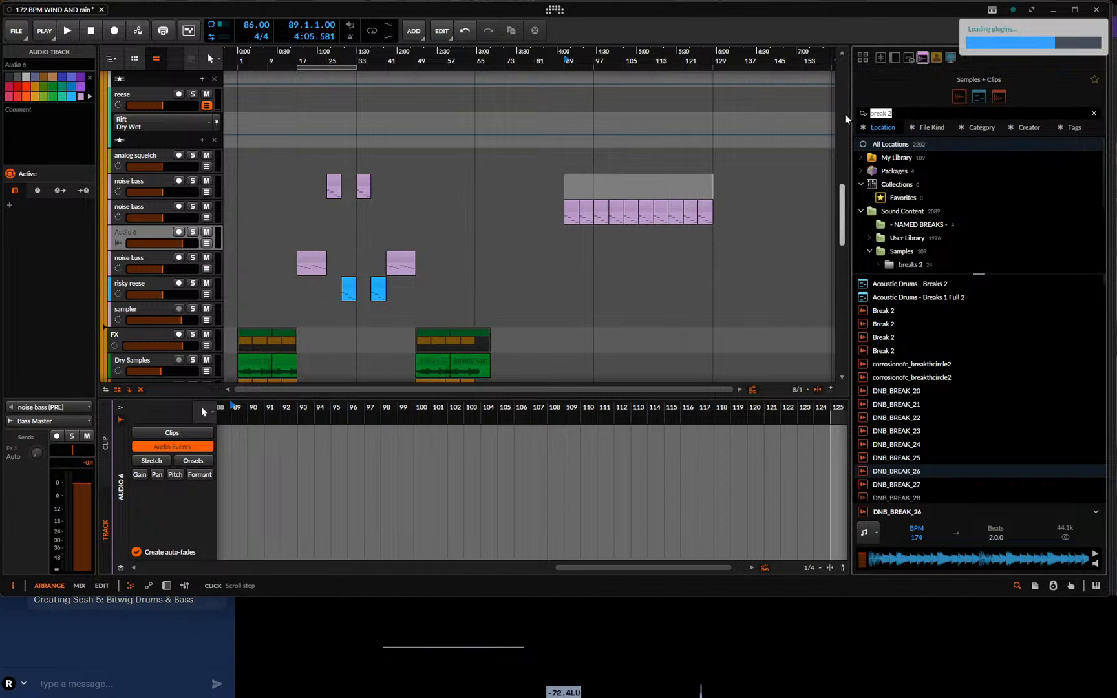
pyautogui.write('flatline')
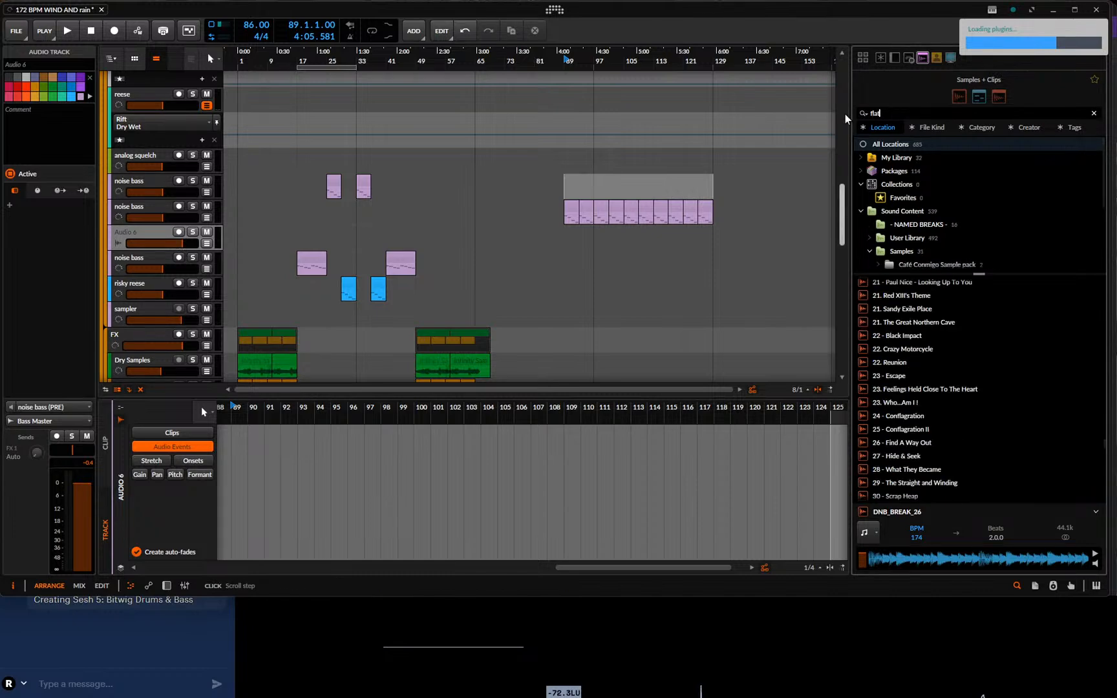
pyautogui.click(908, 58)
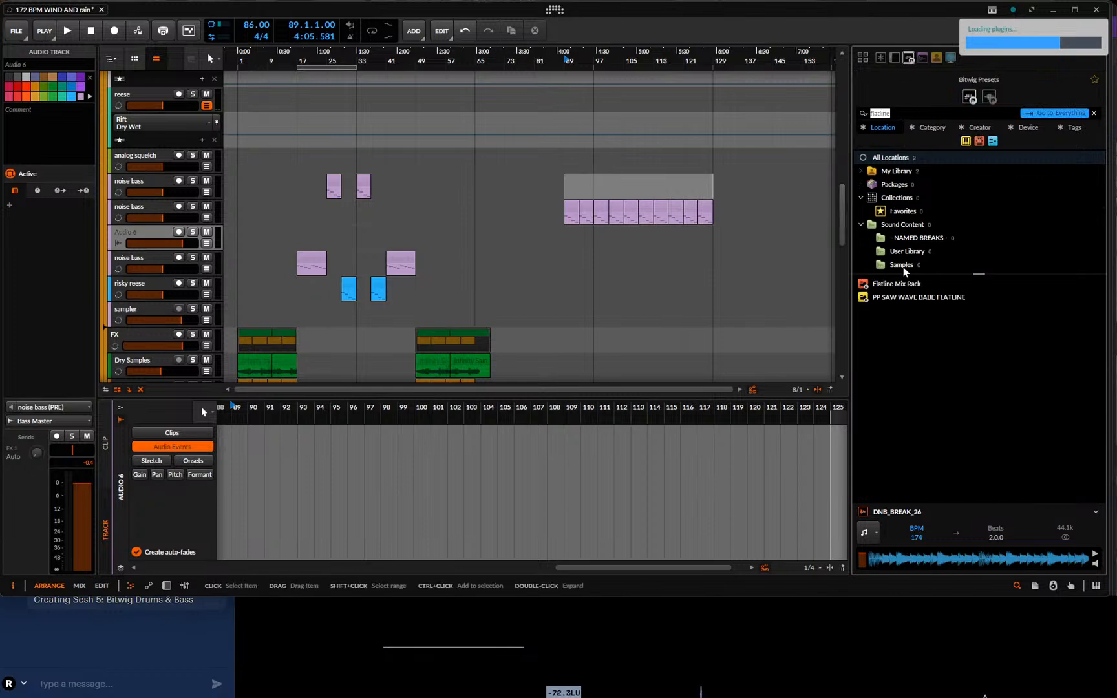
pyautogui.moveTo(908, 289); pyautogui.dragTo(253, 491)
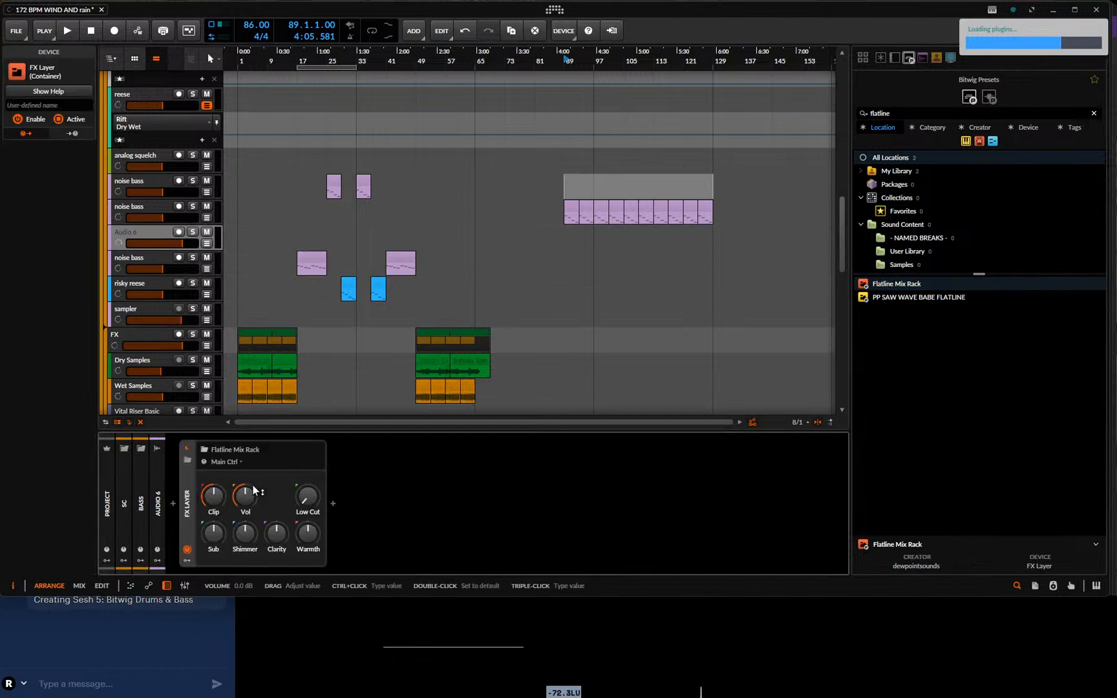
pyautogui.click(560, 216)
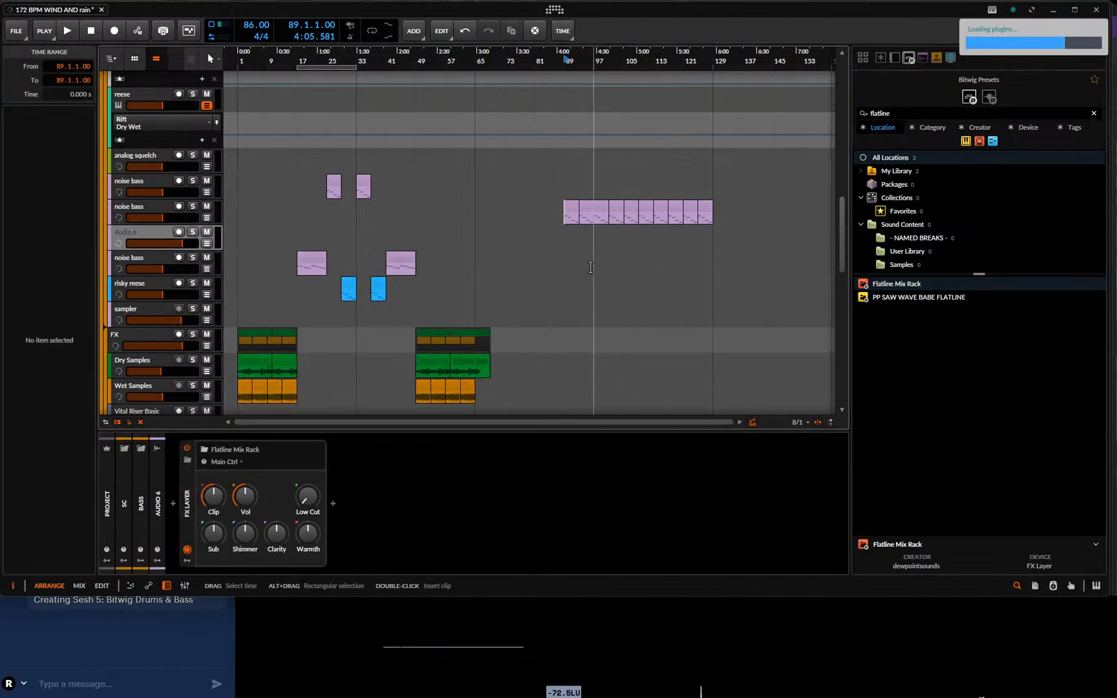
# - Insert a Delay+ device after the MWaveFolder in the duplicated noise bass track's nested effects chain and audition the clips from bar 89
pyautogui.click(895, 60)
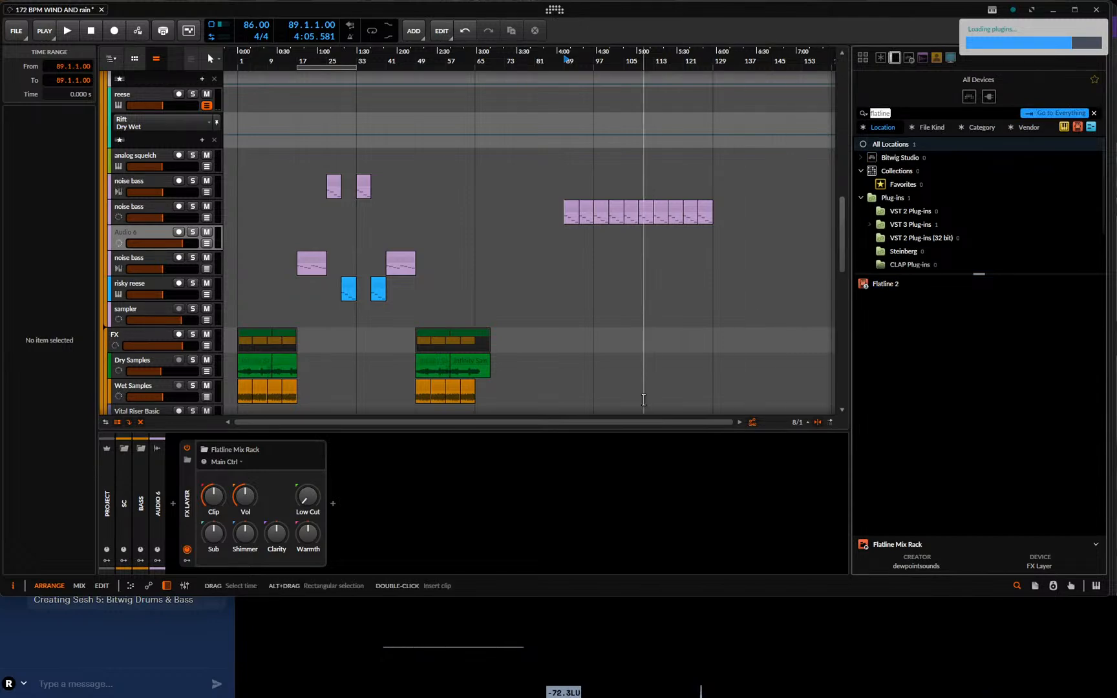
pyautogui.click(562, 239)
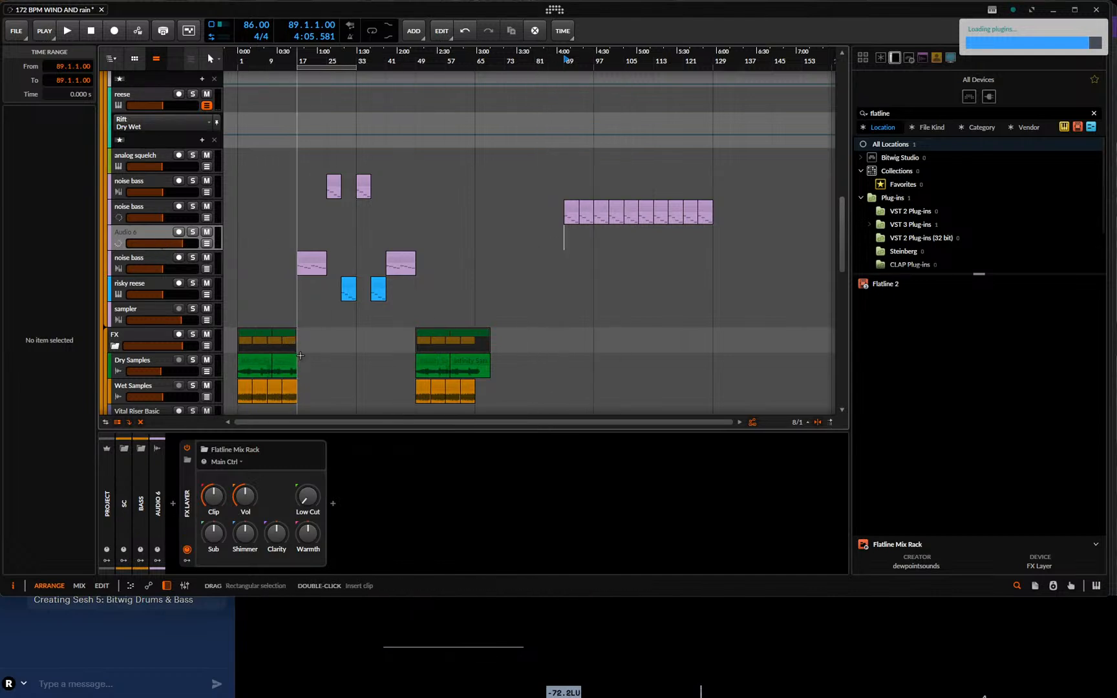
pyautogui.click(152, 206)
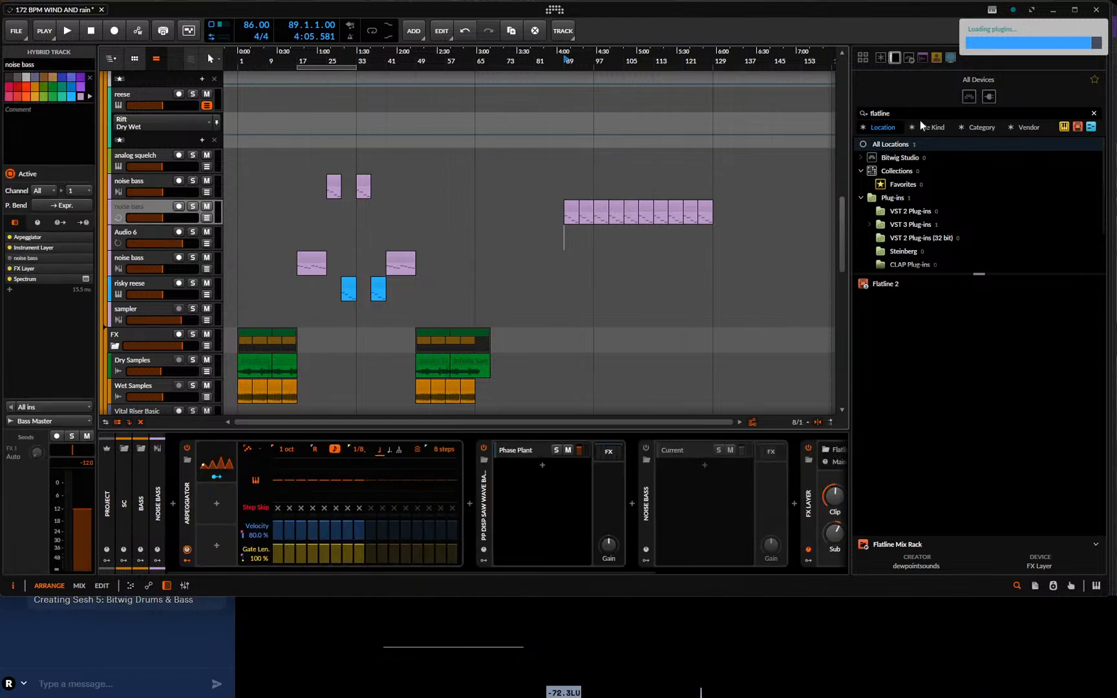
pyautogui.hotkey('ctrl', 'a')
pyautogui.write('dela')
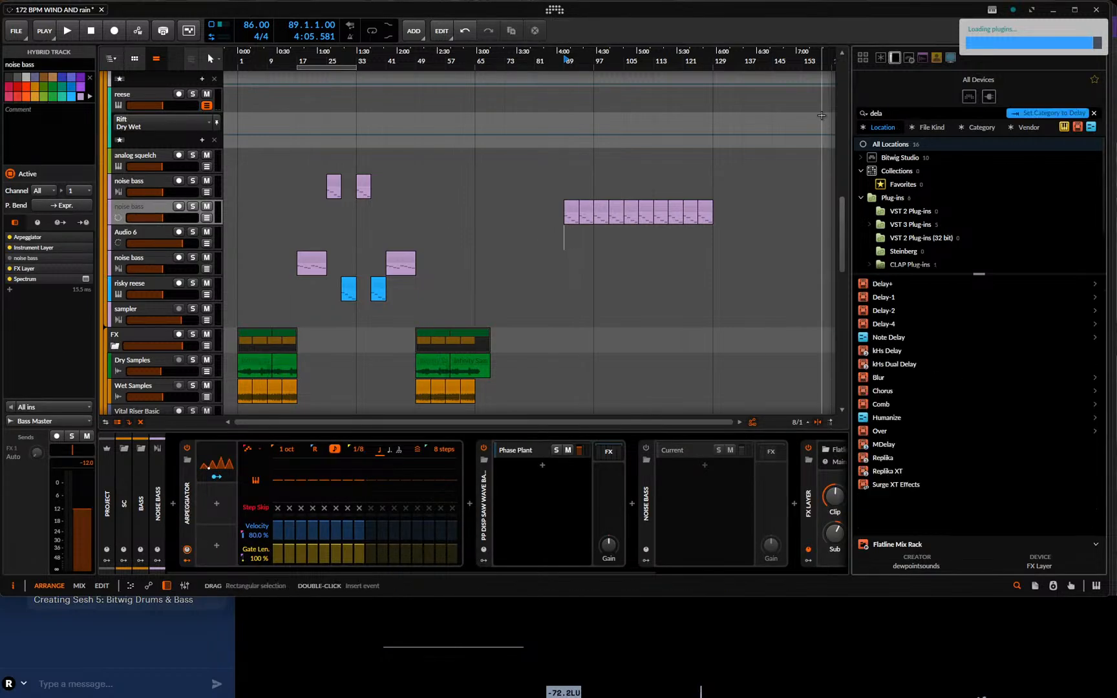
pyautogui.moveTo(546, 568); pyautogui.dragTo(769, 577)
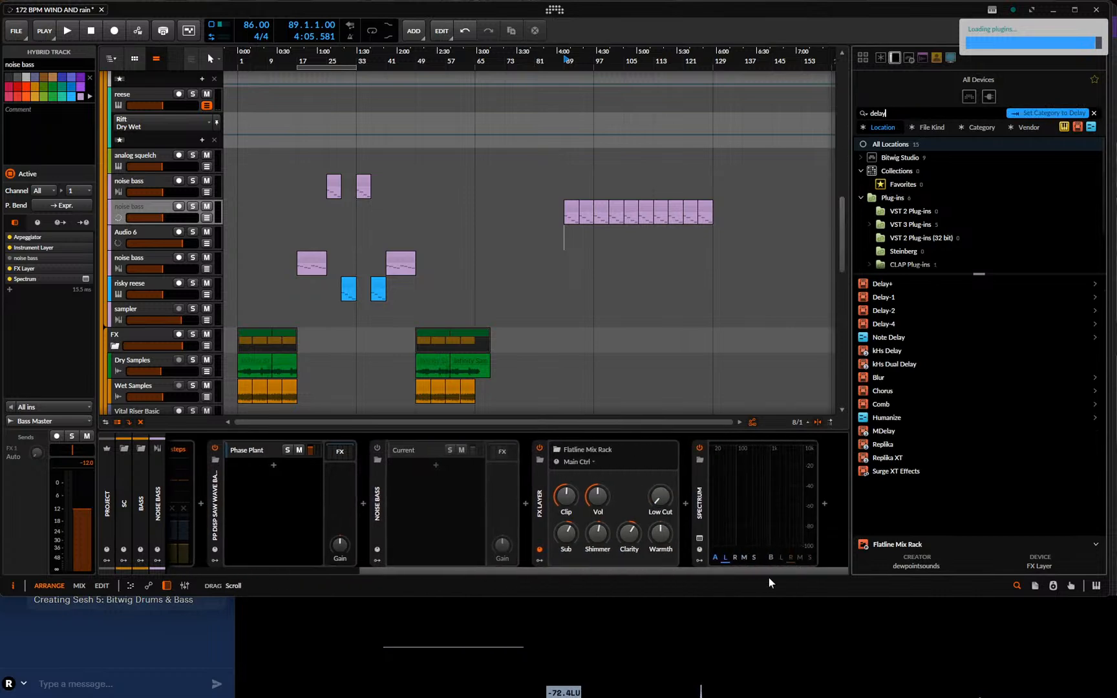
pyautogui.click(334, 454)
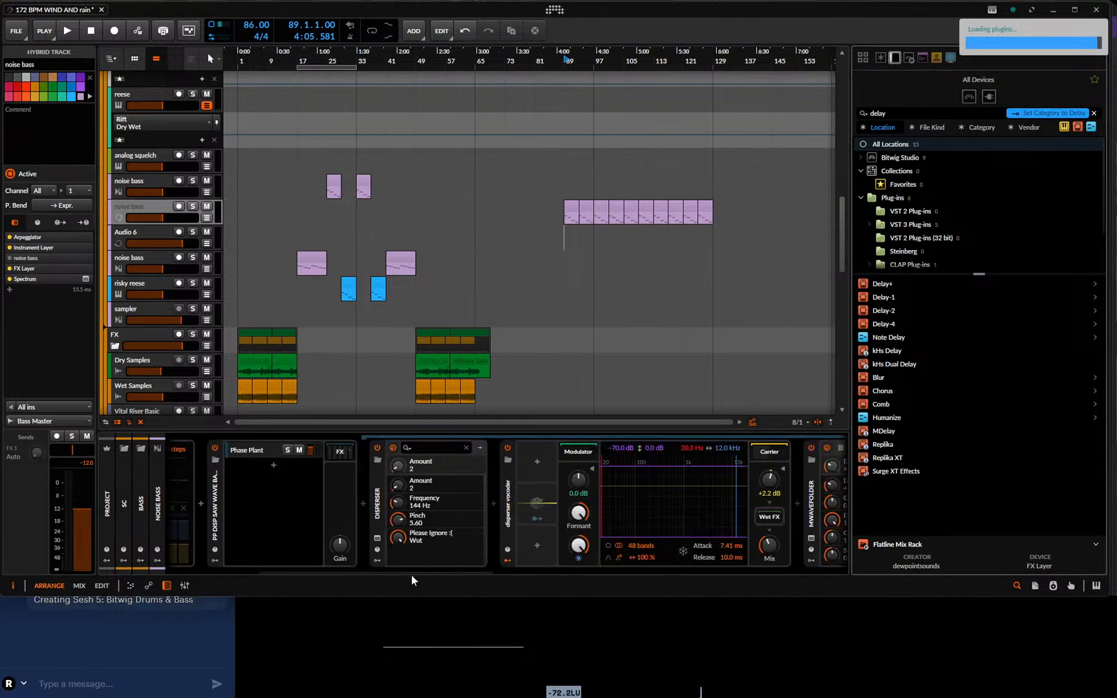
pyautogui.moveTo(402, 574); pyautogui.dragTo(596, 573)
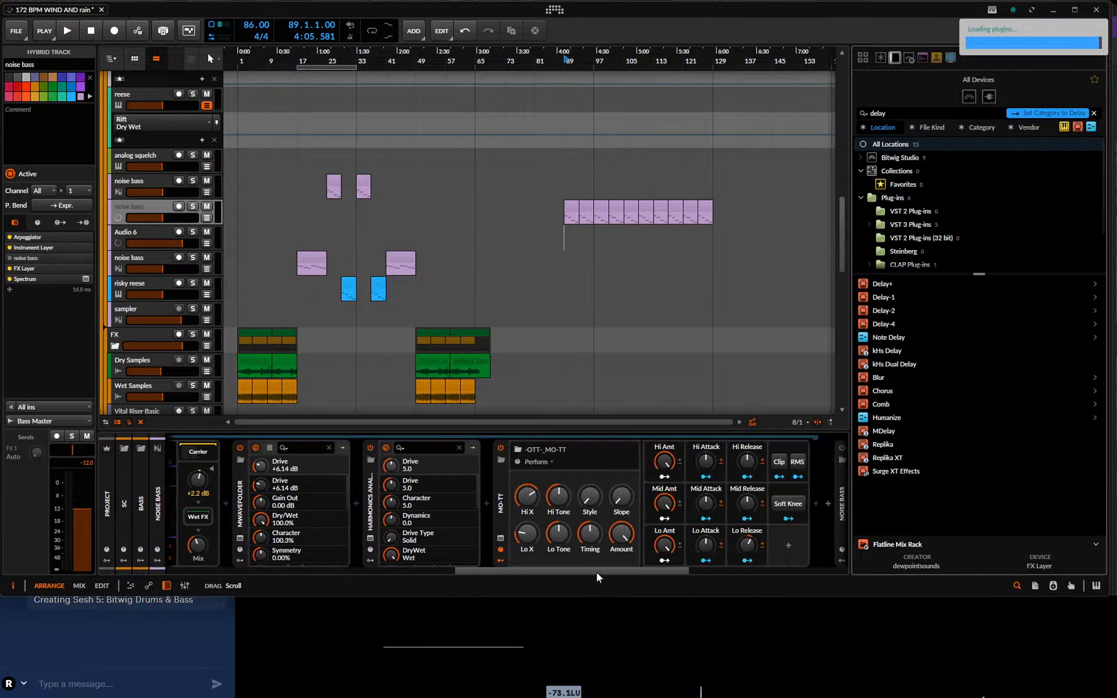
pyautogui.moveTo(886, 284); pyautogui.dragTo(359, 524)
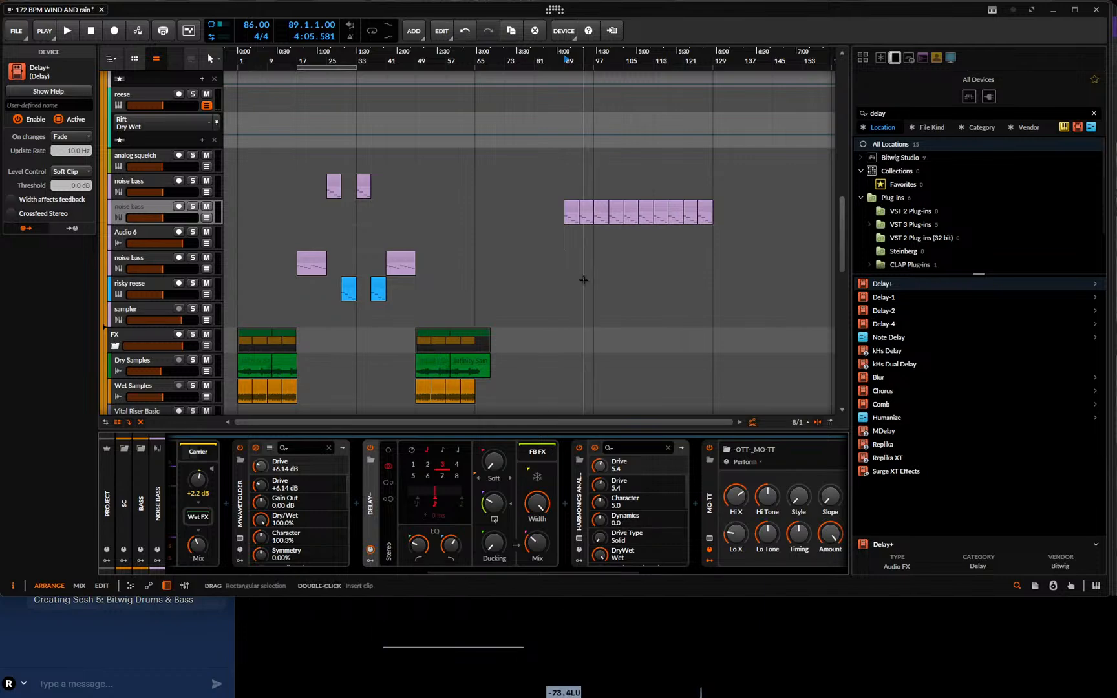
pyautogui.press('space')
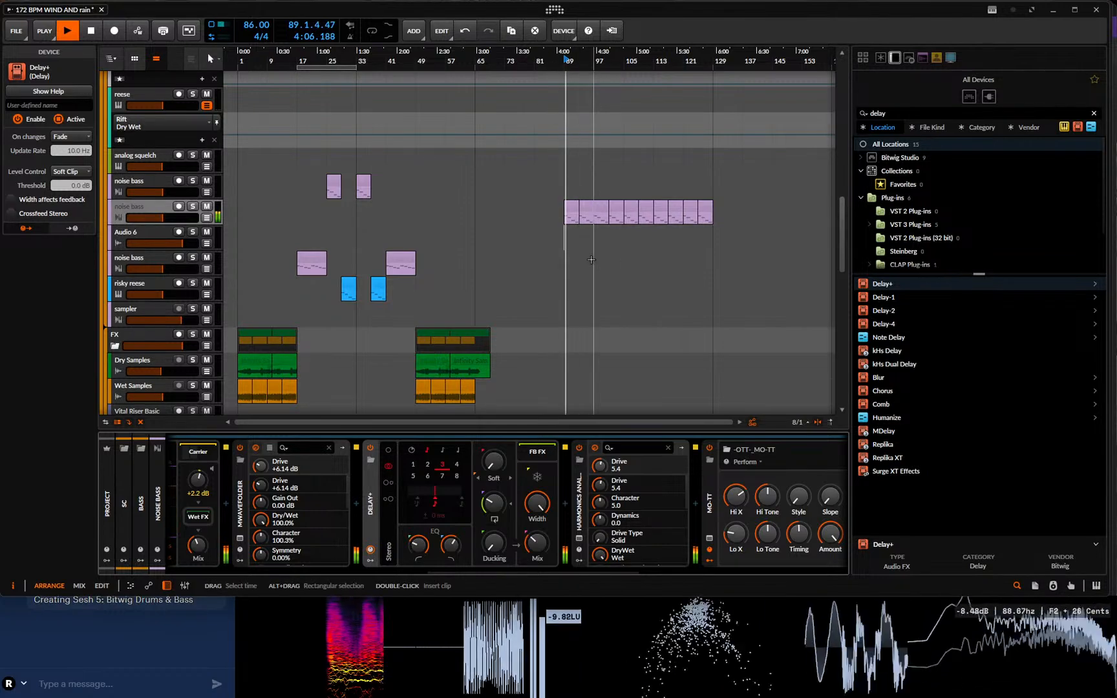
pyautogui.press('space')
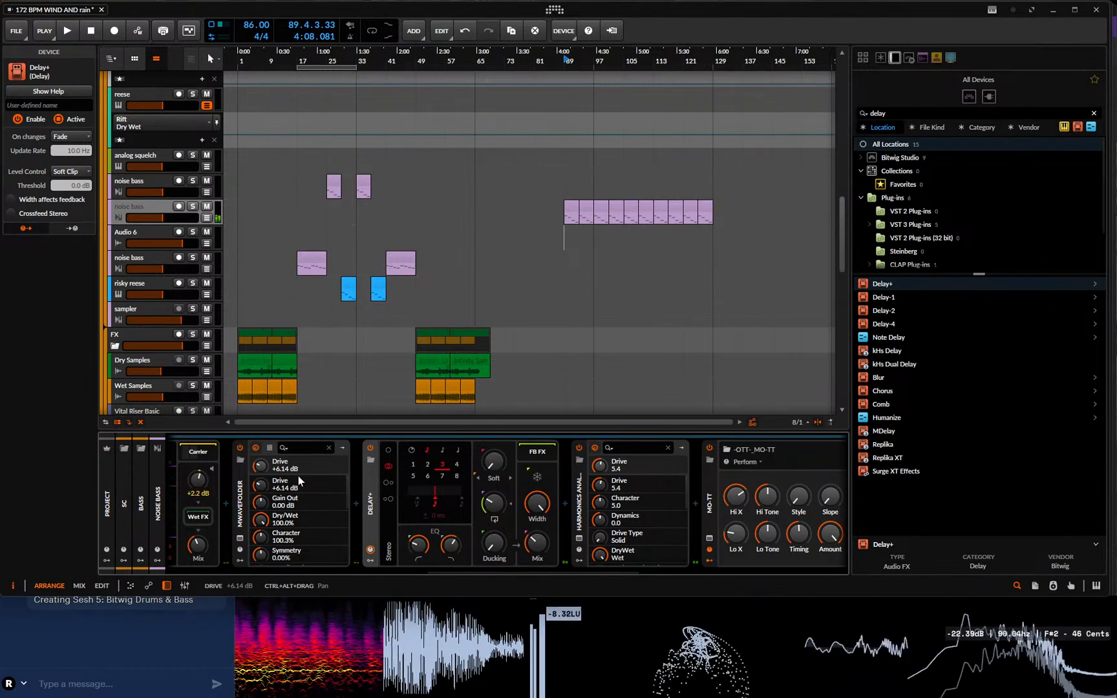
# - Insert a Note Length device between the Arpeggiator and Phase Plant, set its length to about 83 ms and audition the result
pyautogui.moveTo(542, 572); pyautogui.dragTo(273, 576)
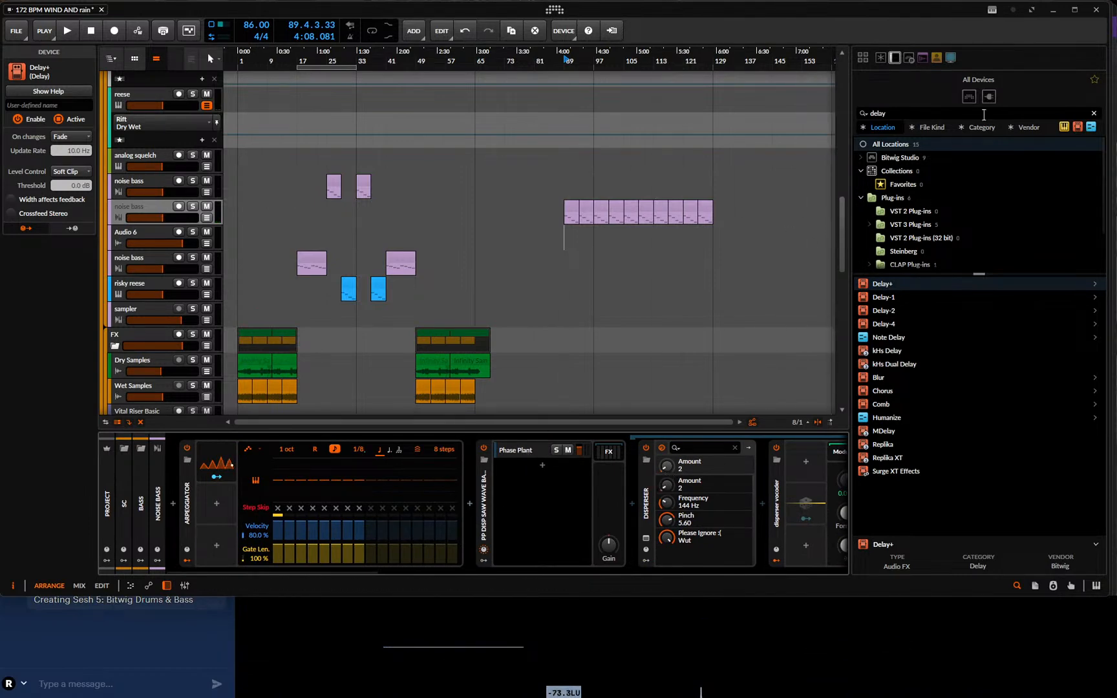
pyautogui.tripleClick(934, 112)
pyautogui.write('note len')
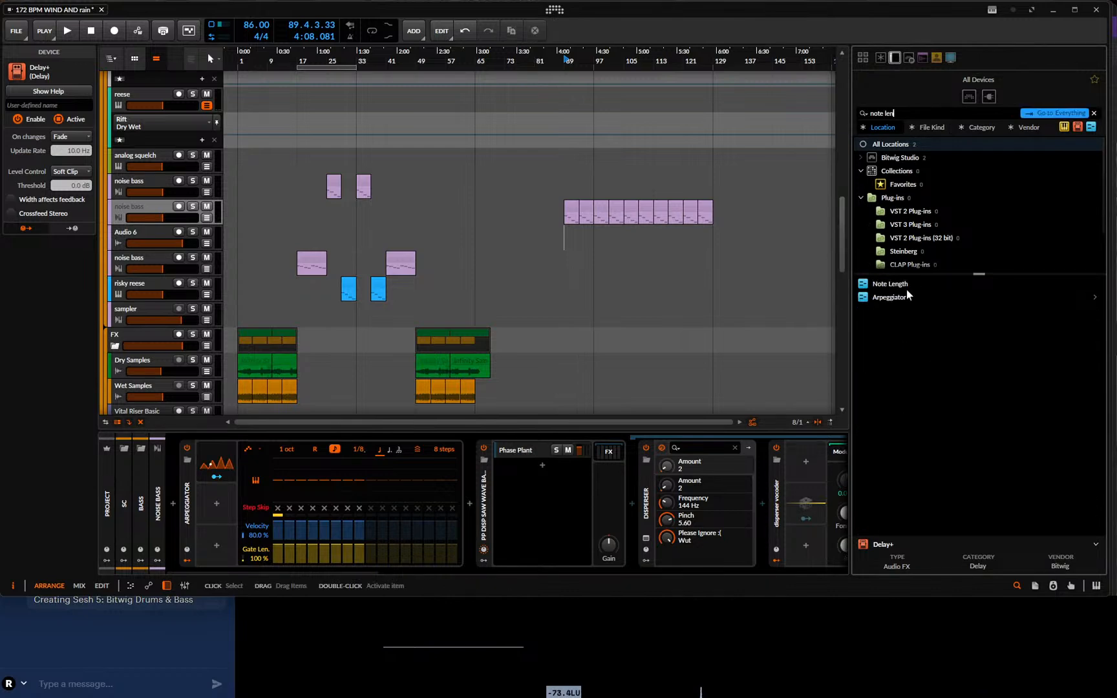
pyautogui.moveTo(890, 284); pyautogui.dragTo(513, 452)
pyautogui.click(513, 460)
pyautogui.press('space')
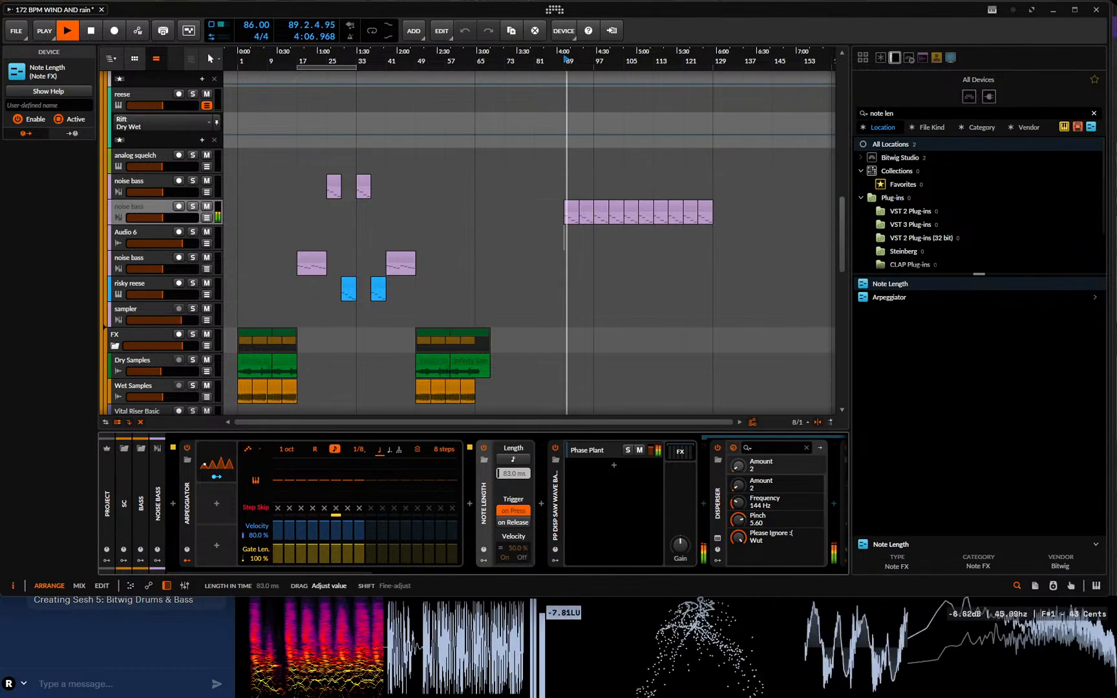
pyautogui.moveTo(359, 572); pyautogui.dragTo(590, 587)
pyautogui.press('space')
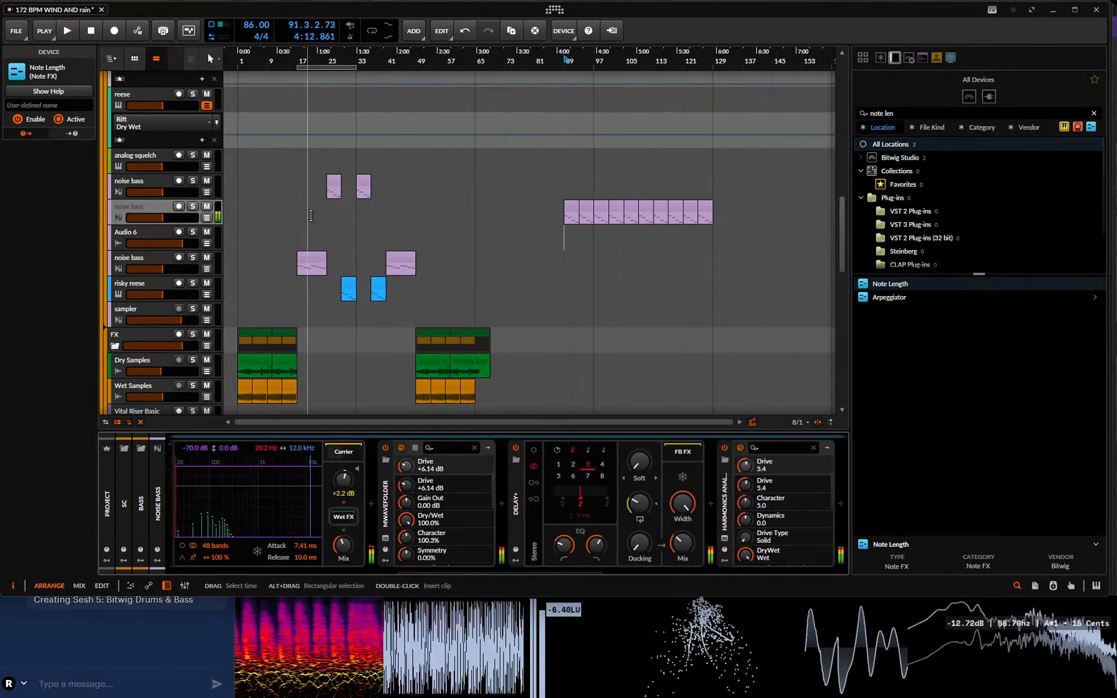
# - Arm the new audio track and the duplicated noise bass track for recording, and mute the duplicated noise bass track
pyautogui.click(178, 231)
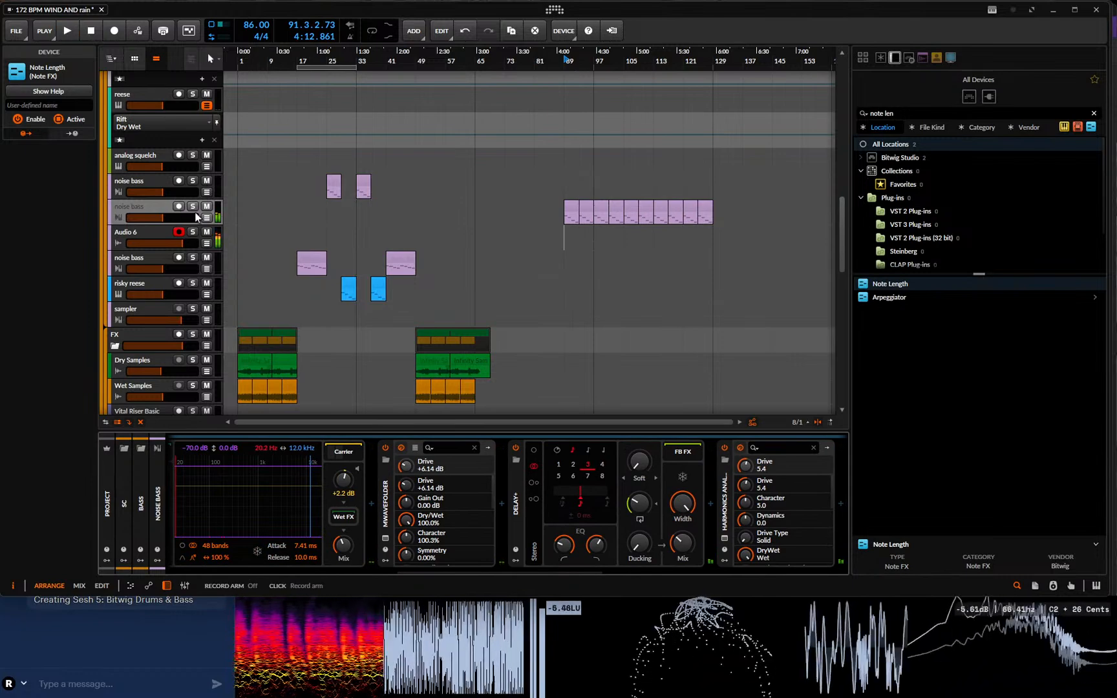
pyautogui.click(179, 206)
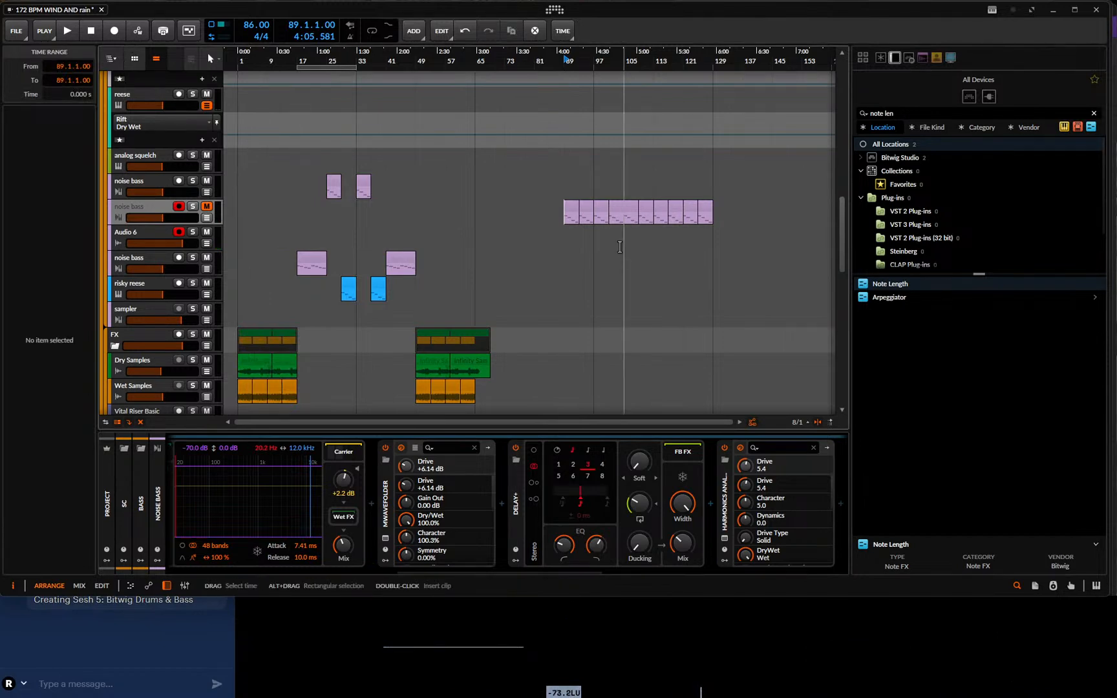
# - Duplicate the block of noise bass clips spanning bars 89 to 129 twice, extending the row to bar 209
pyautogui.moveTo(565, 218); pyautogui.dragTo(703, 217)
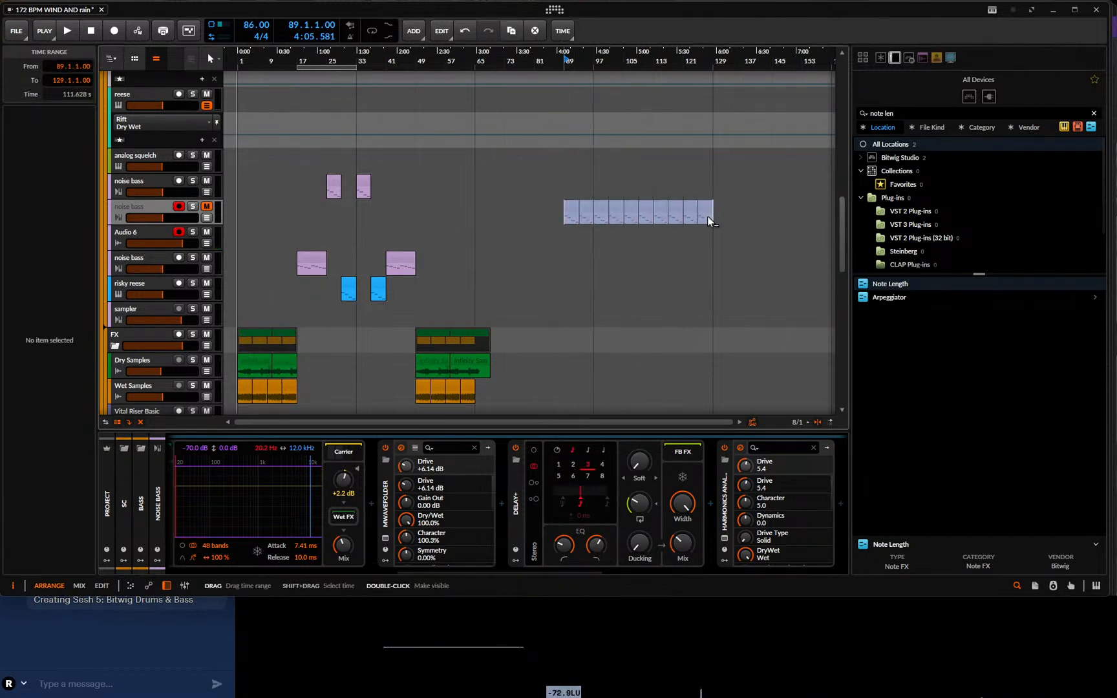
pyautogui.hotkey('ctrl', 'd')
pyautogui.moveTo(748, 58); pyautogui.dragTo(534, 190)
pyautogui.hotkey('ctrl', 'd')
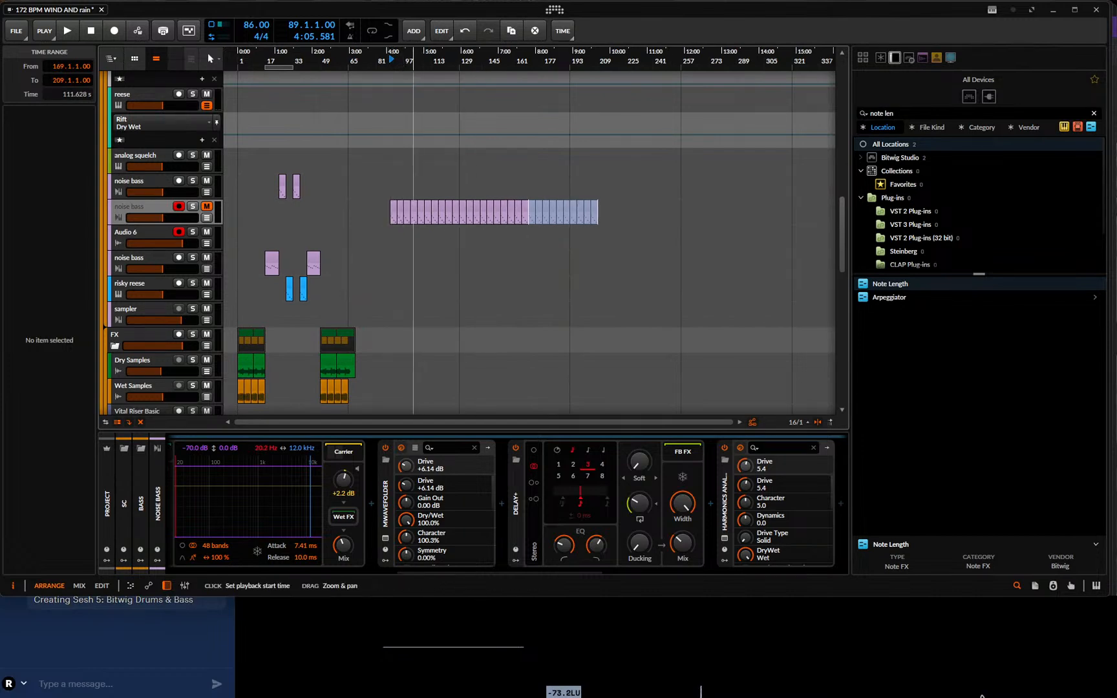
# - Play the arrangement from bar 89 and record the noise bass output onto the Audio 6 track
pyautogui.moveTo(391, 59); pyautogui.dragTo(356, 213)
pyautogui.click(368, 222)
pyautogui.press('space')
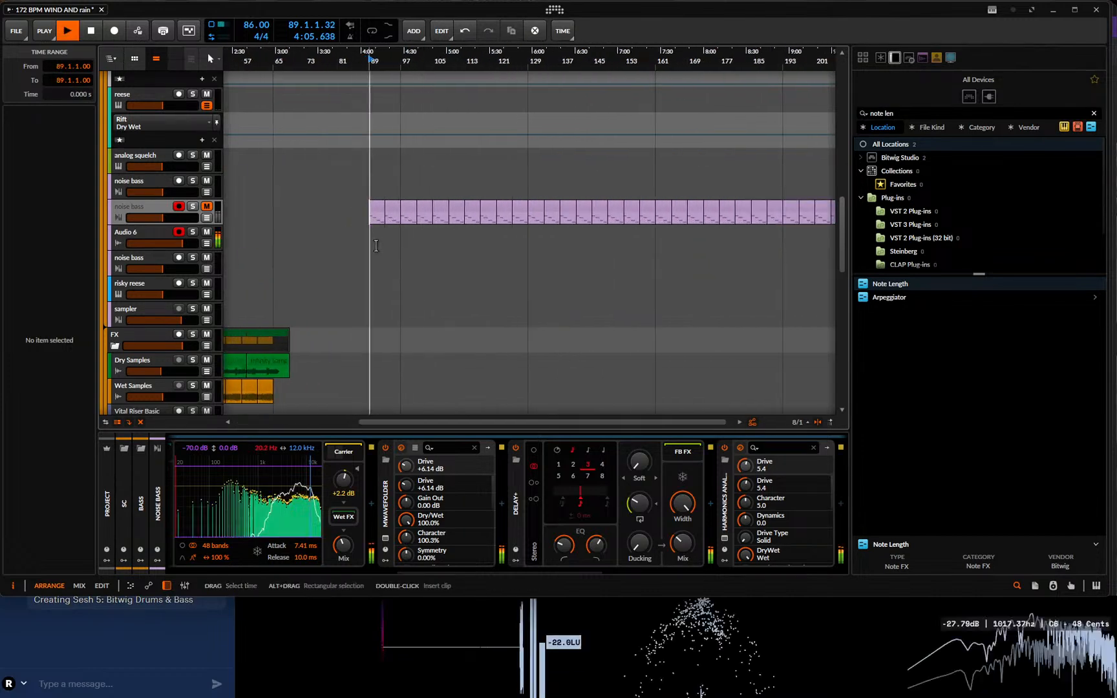
pyautogui.click(116, 34)
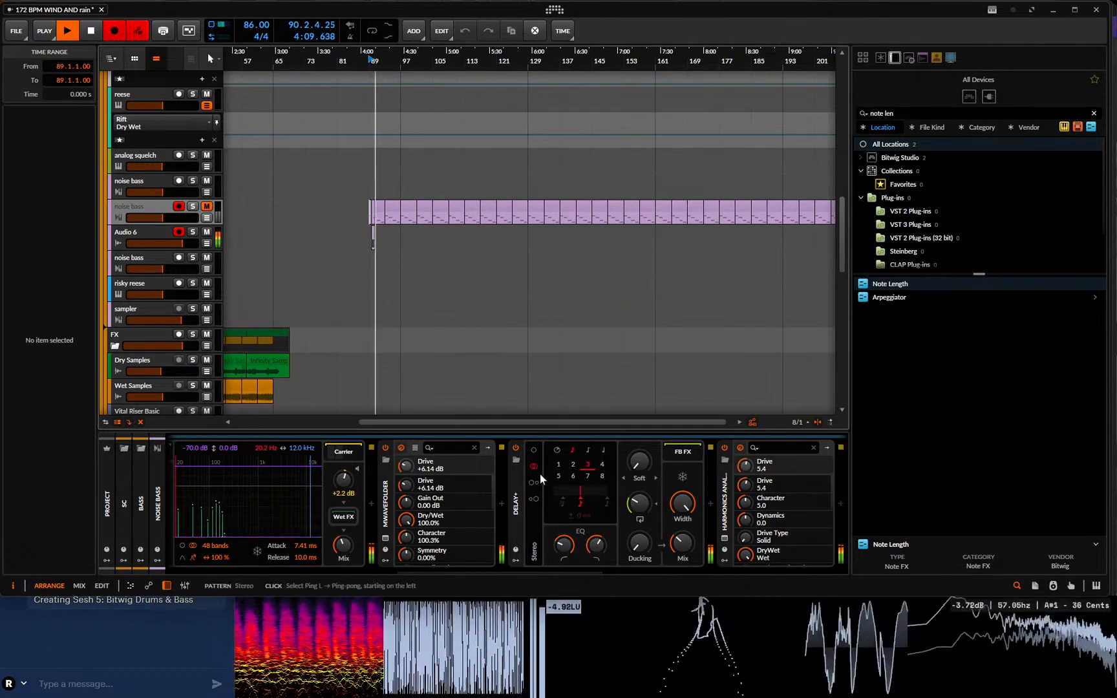
# - Audition the Delay+ presets Eights Filtered Stereo, Infinite, Dark Space Washed Triplets and Phased Fourths, and discard them
pyautogui.click(515, 461)
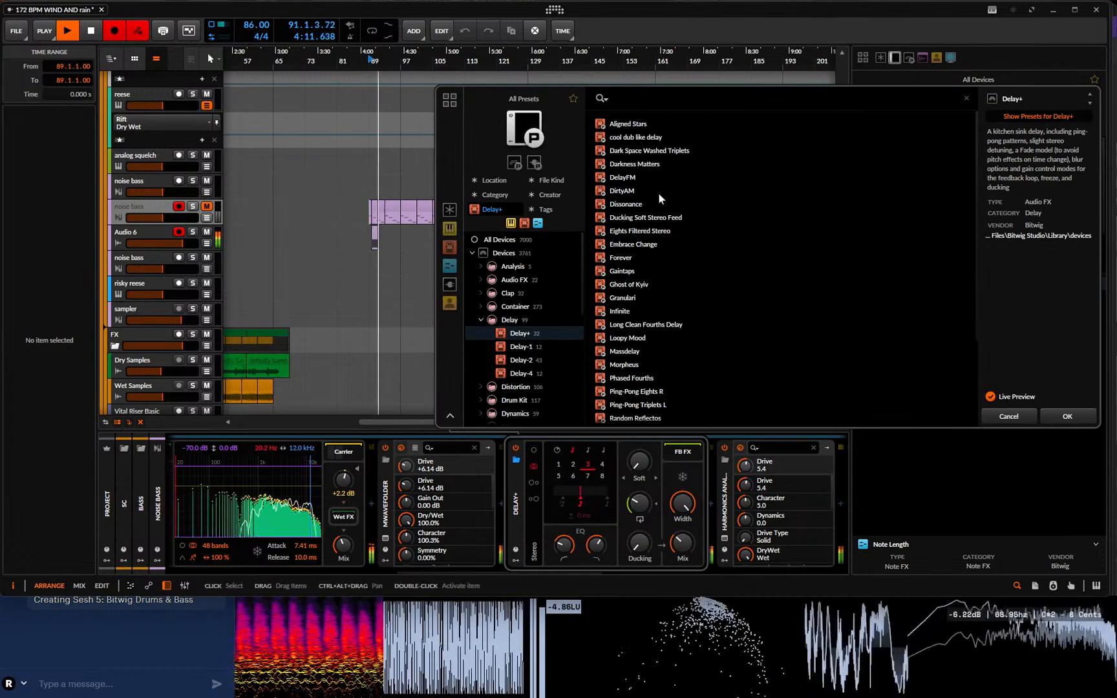
pyautogui.click(656, 232)
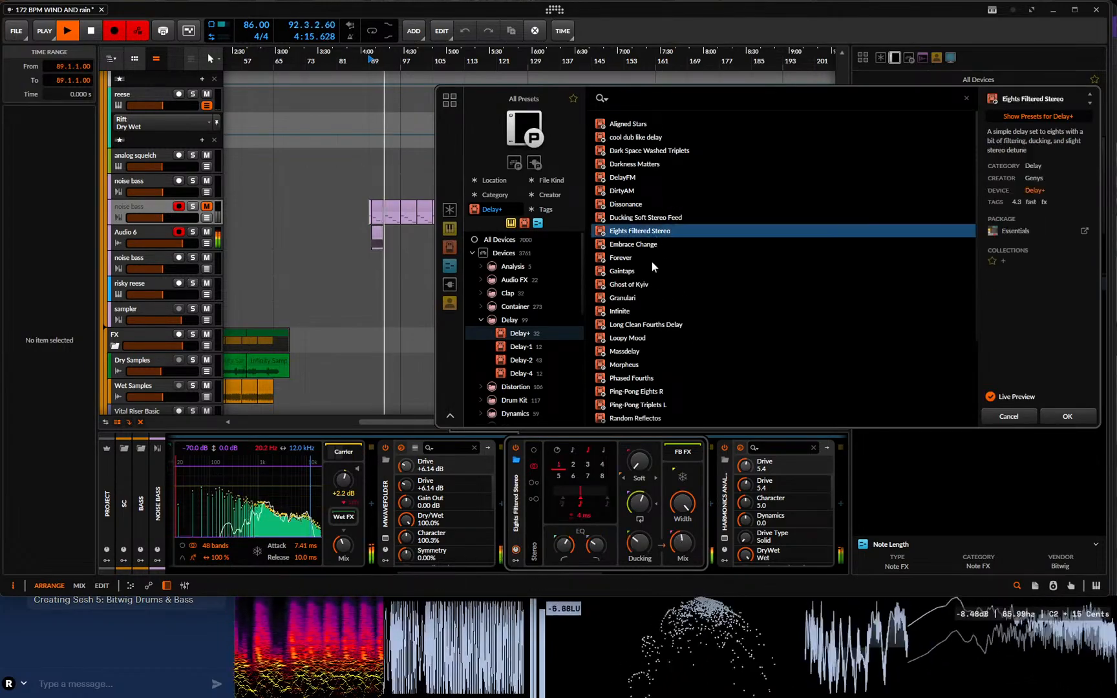
pyautogui.click(660, 310)
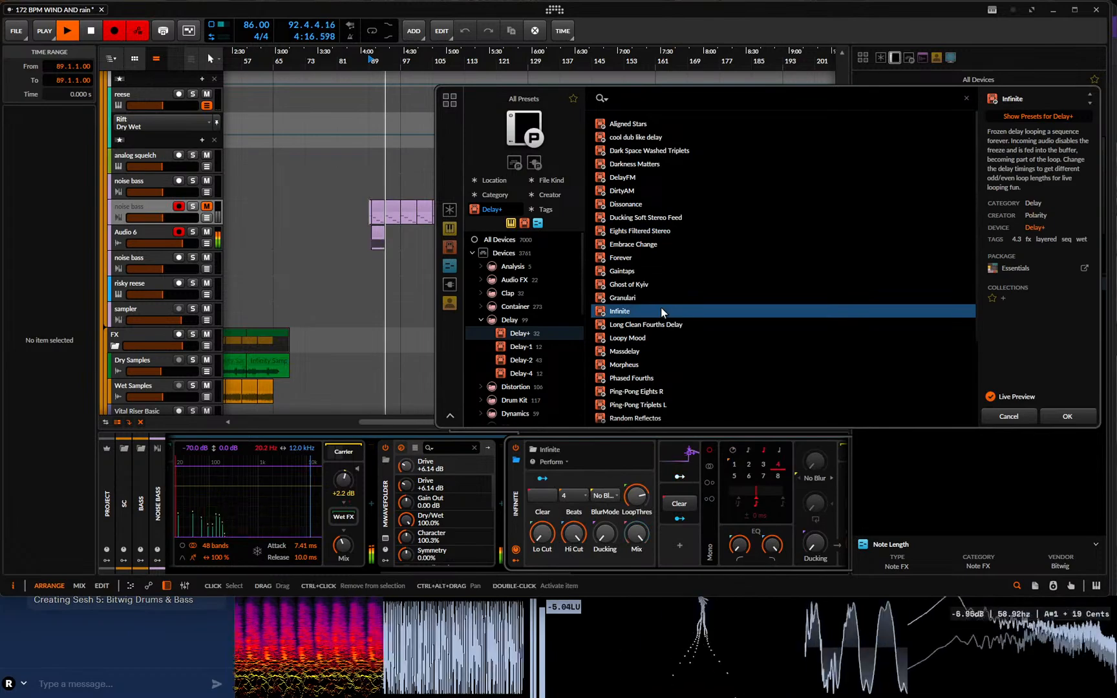
pyautogui.click(677, 152)
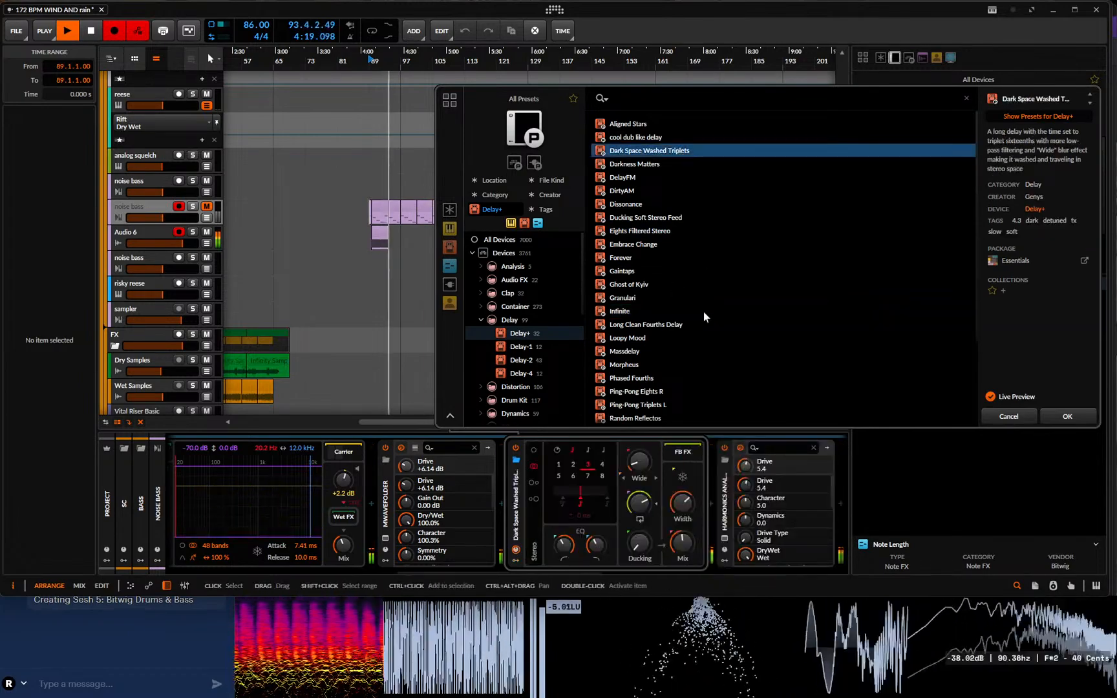
pyautogui.click(663, 381)
pyautogui.click(1007, 416)
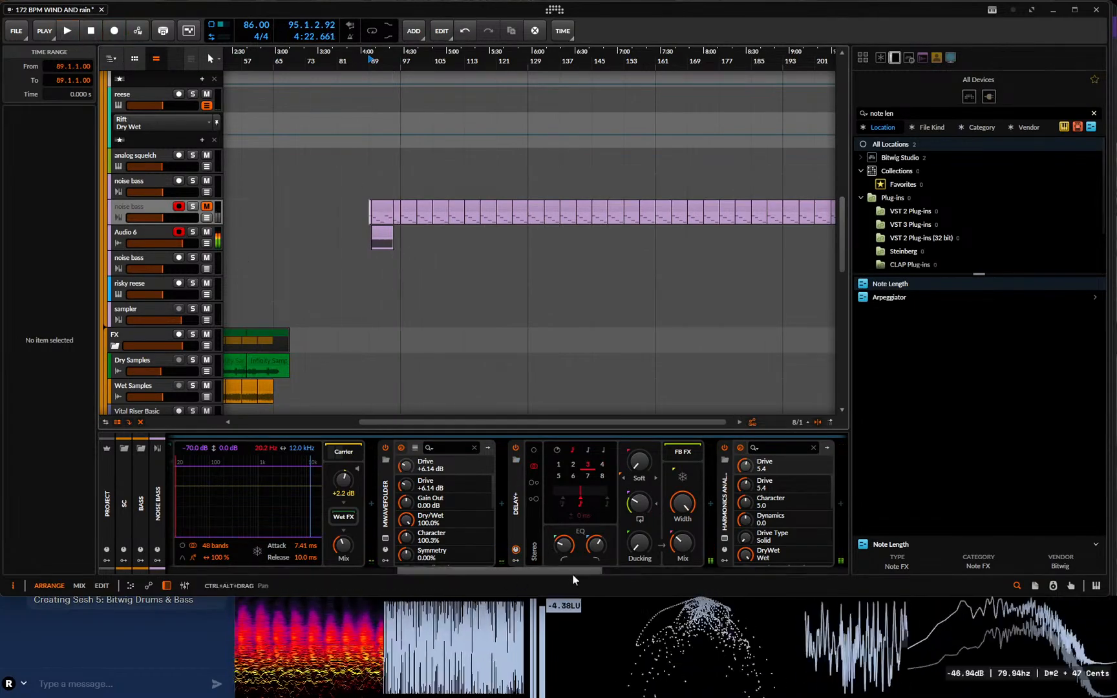
# - Open the Phase Plant synth on the noise bass track and add a Random modulator
pyautogui.hscroll(-5, 576, 572)
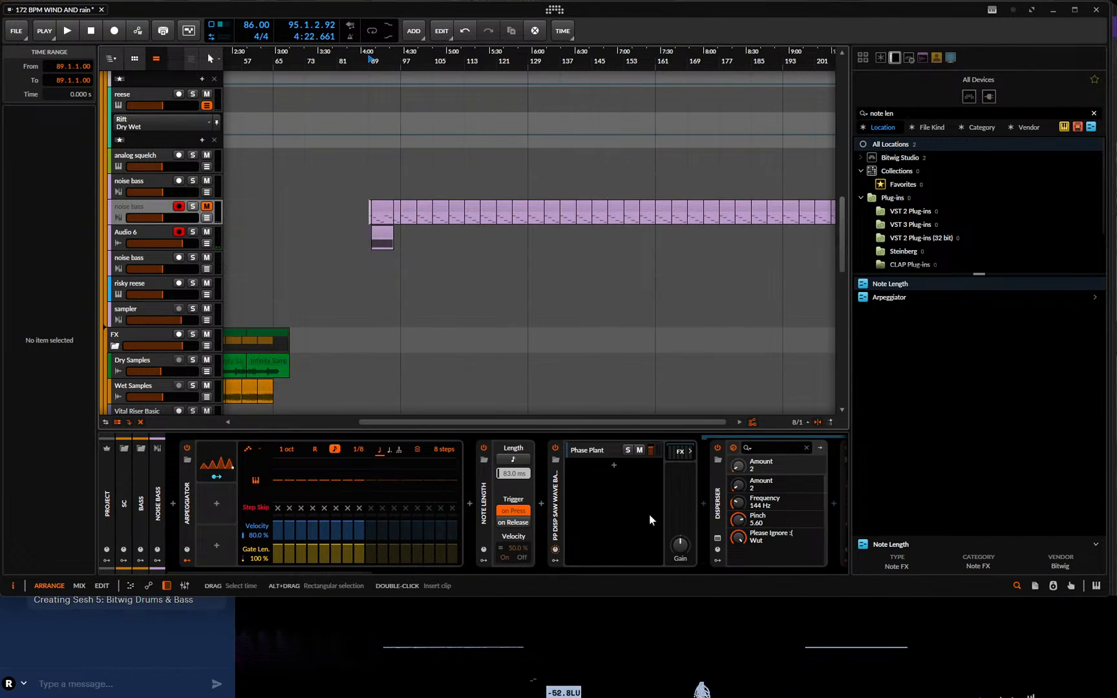
pyautogui.click(590, 452)
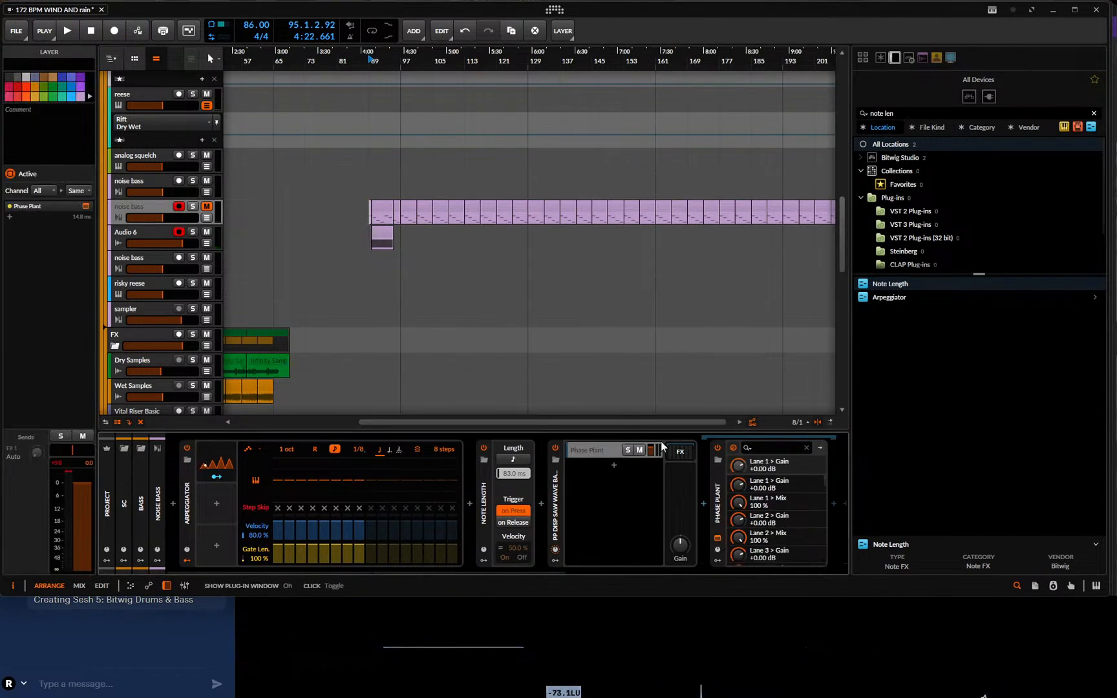
pyautogui.click(705, 503)
pyautogui.moveTo(529, 521); pyautogui.dragTo(781, 521)
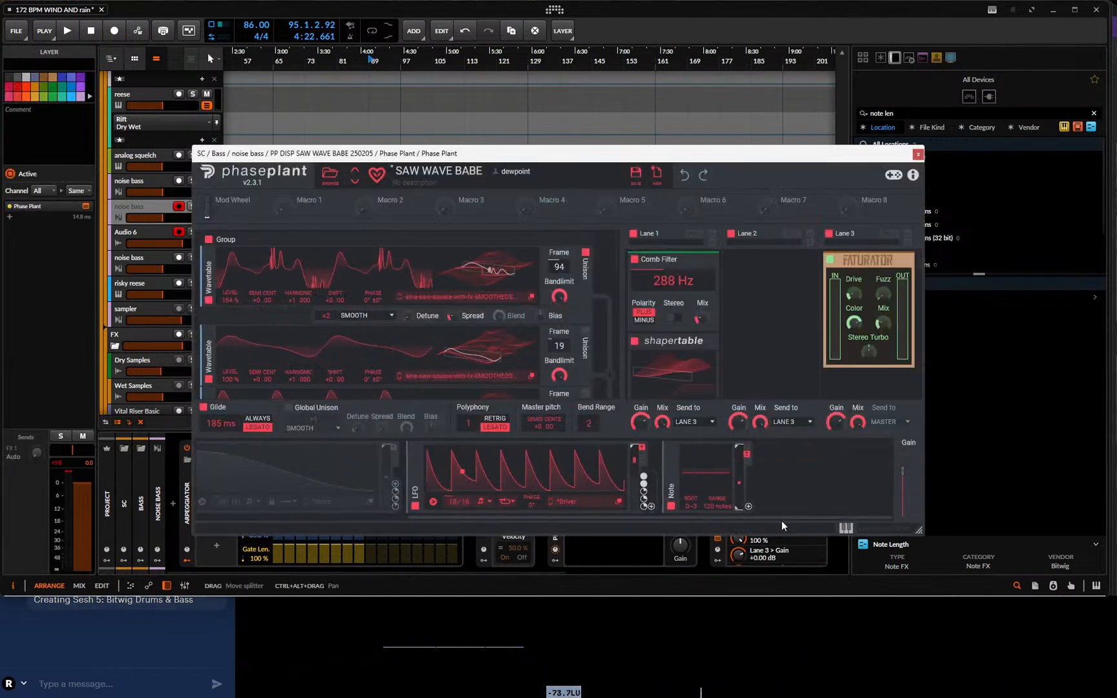
pyautogui.click(786, 474)
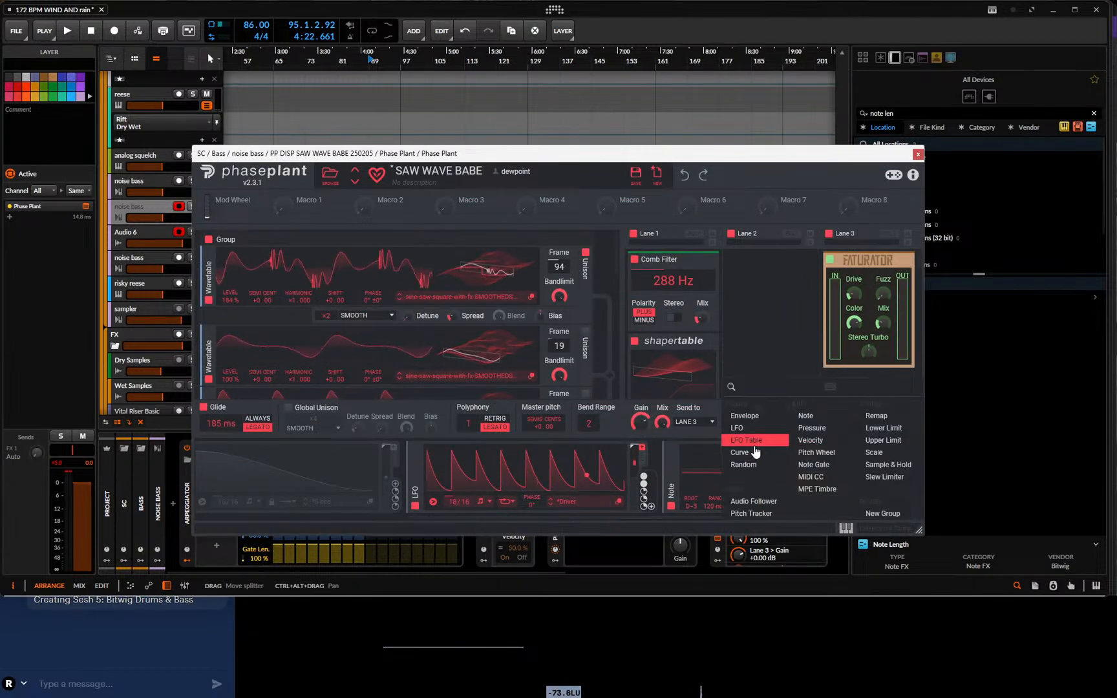
pyautogui.click(761, 471)
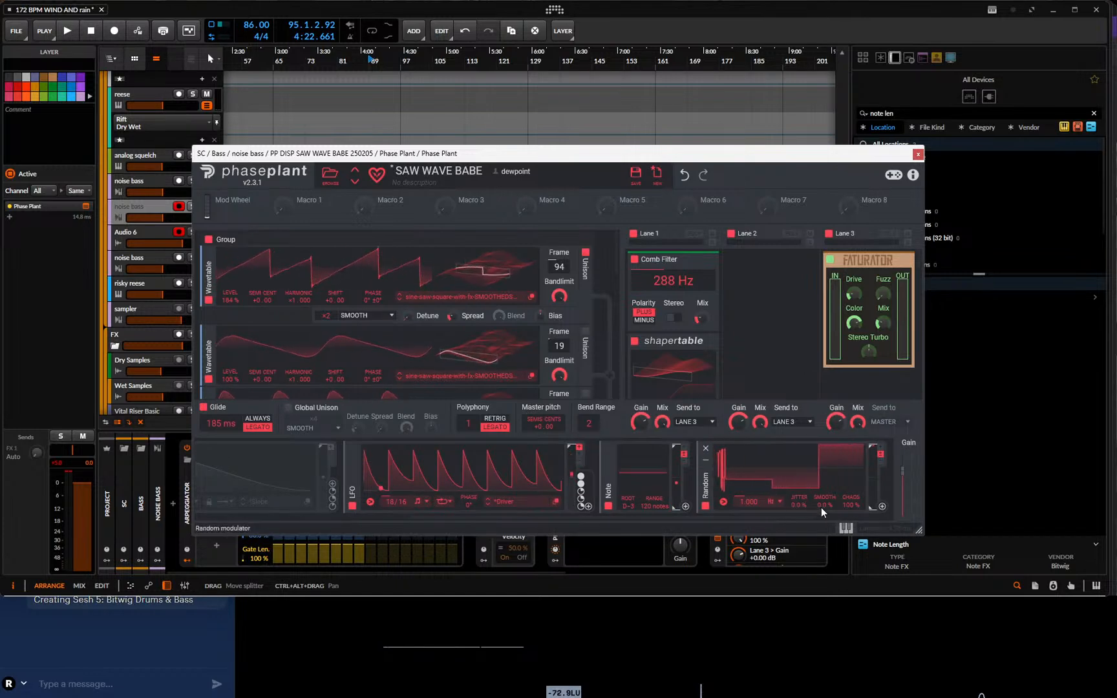
# - Set the Random modulator to 100% smooth and a rate of 0.557 Hz, modulate the master pitch with it, and play the result
pyautogui.moveTo(814, 503); pyautogui.dragTo(815, 466)
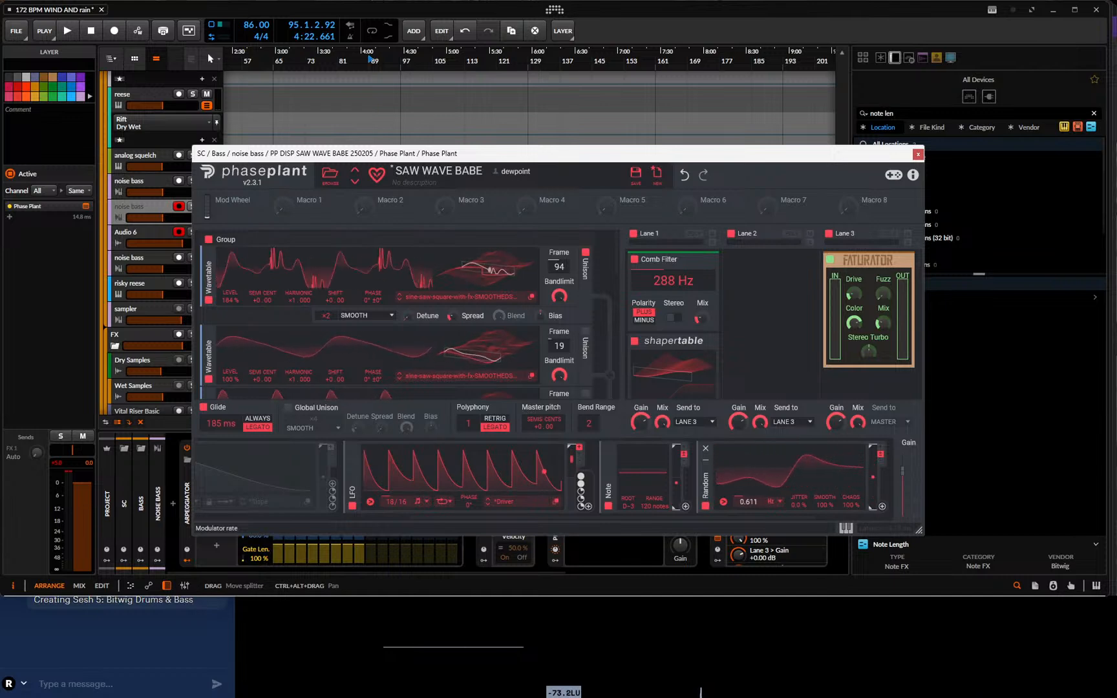
pyautogui.moveTo(884, 509); pyautogui.dragTo(544, 434)
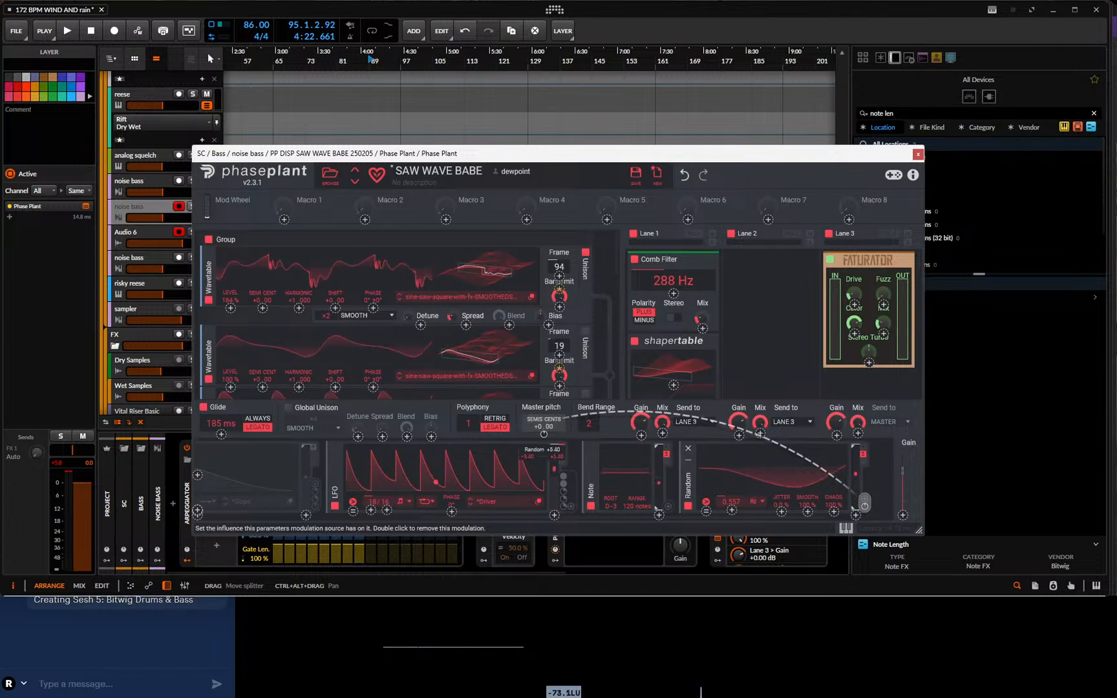
pyautogui.moveTo(544, 437); pyautogui.dragTo(545, 438)
pyautogui.press('space')
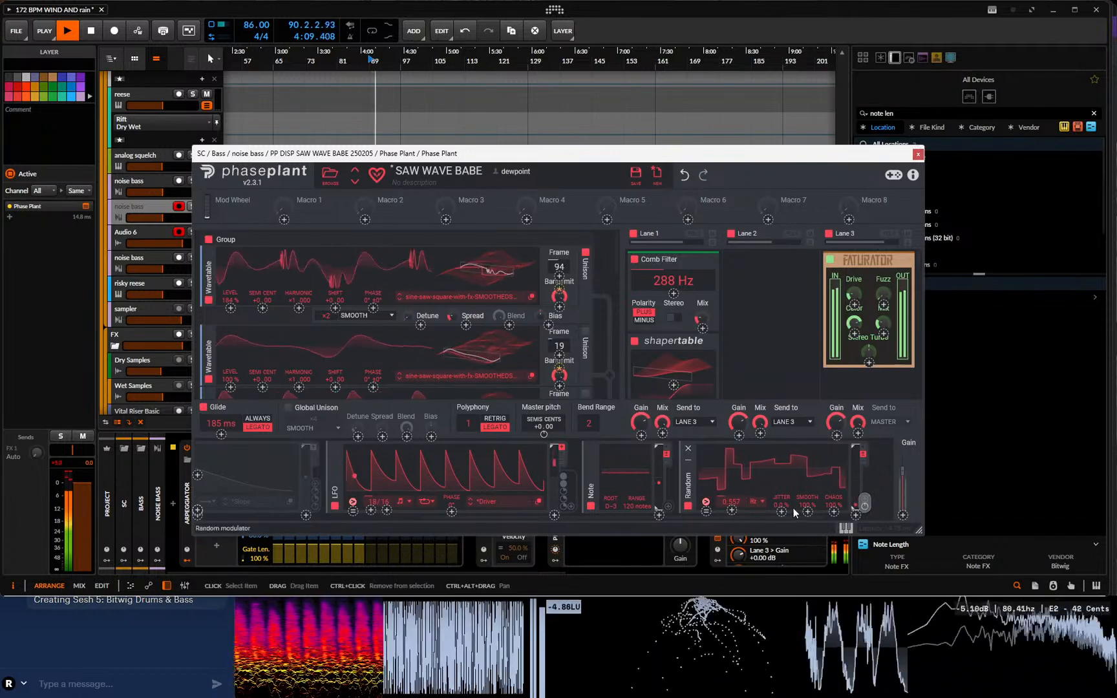
pyautogui.moveTo(865, 512)
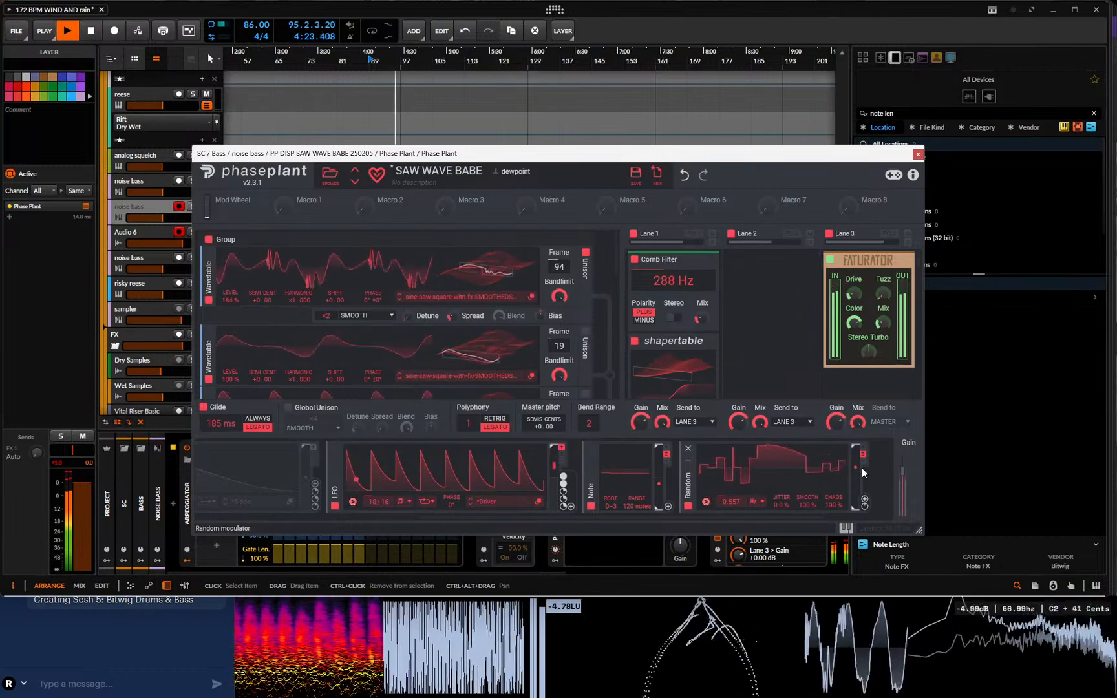
pyautogui.click(917, 154)
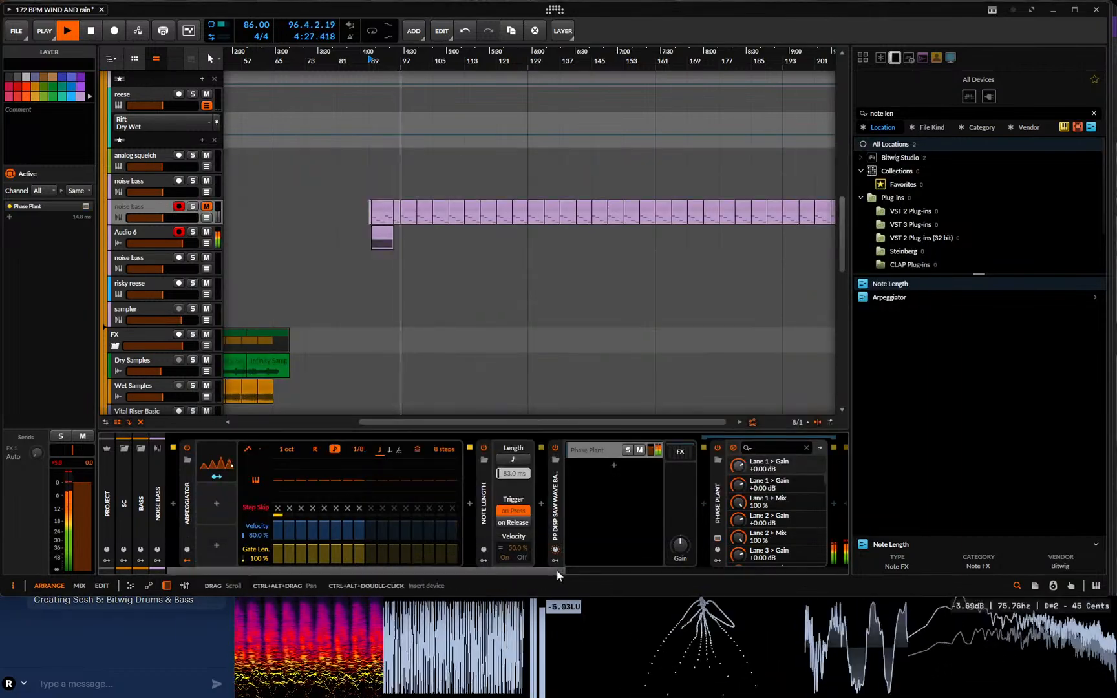
# - Bypass the Arpeggiator, set the Note Length device to 424 ms and bypass it too, replaying from bar 89
pyautogui.click(188, 448)
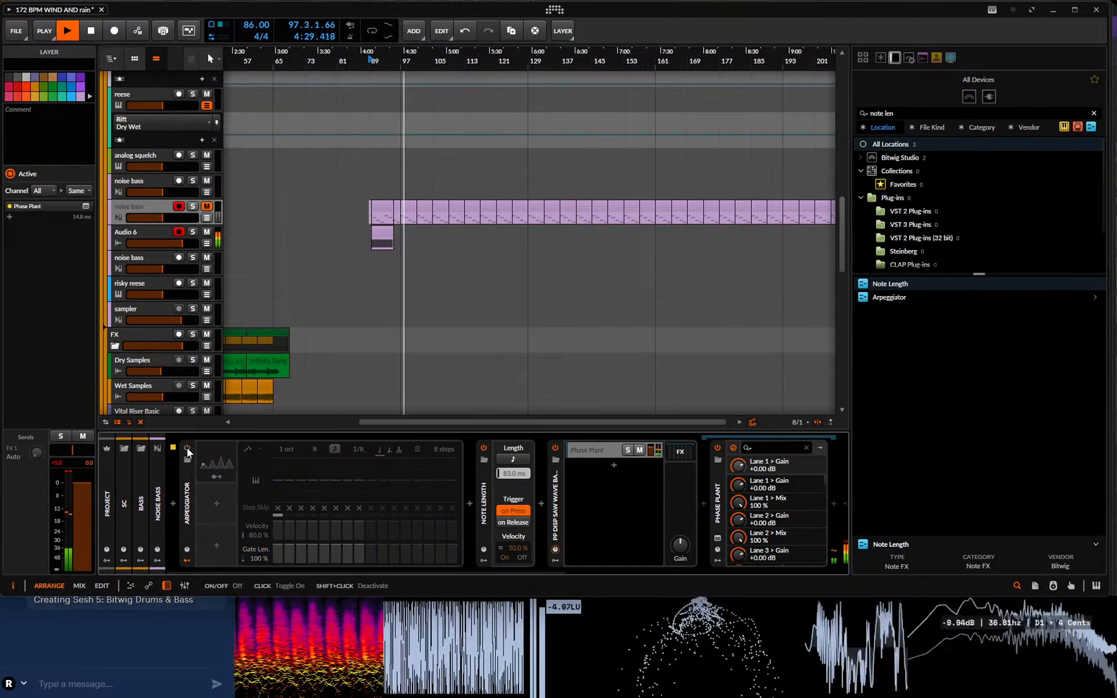
pyautogui.moveTo(513, 473); pyautogui.dragTo(513, 467)
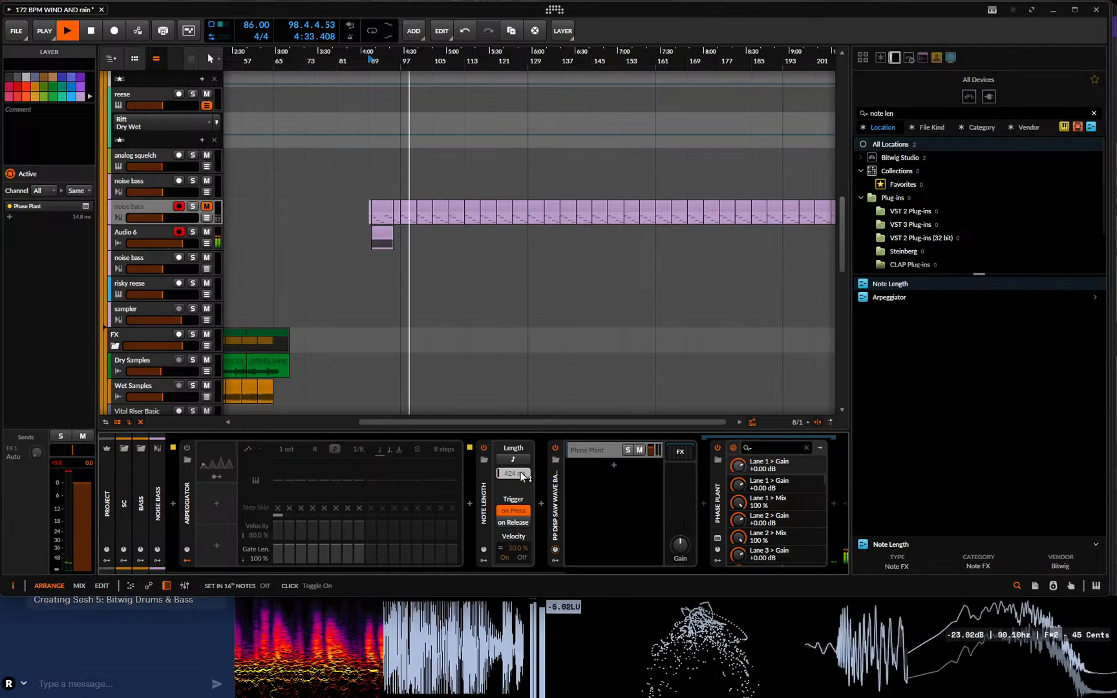
pyautogui.click(485, 447)
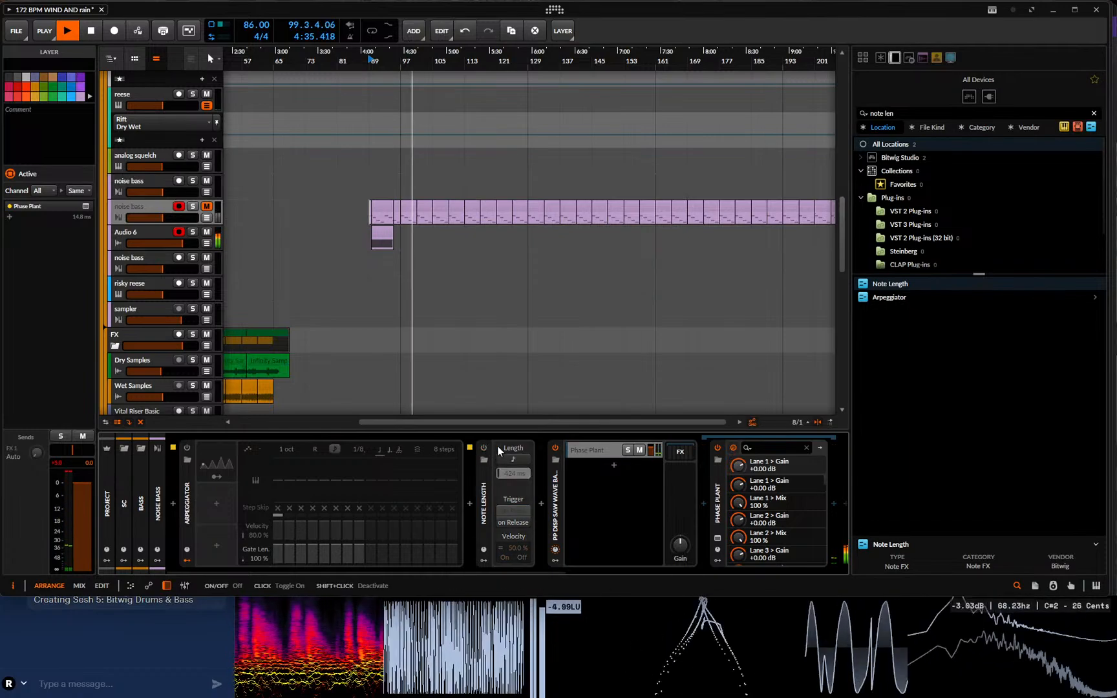
pyautogui.press('space')
pyautogui.press('space')
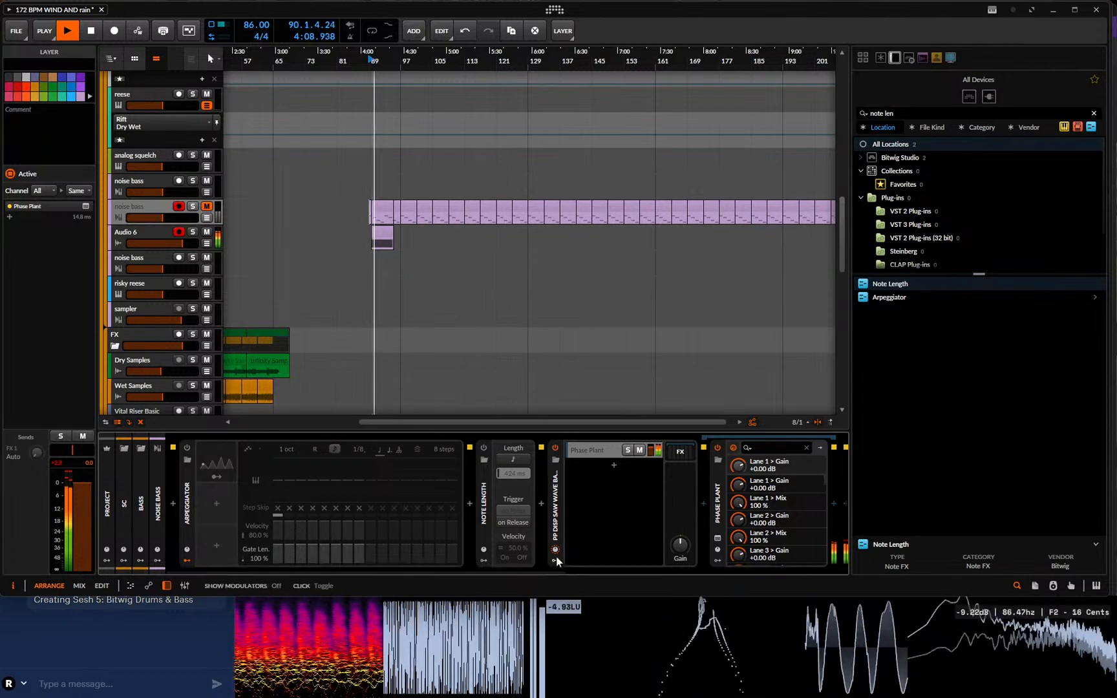
pyautogui.moveTo(540, 570); pyautogui.dragTo(559, 572)
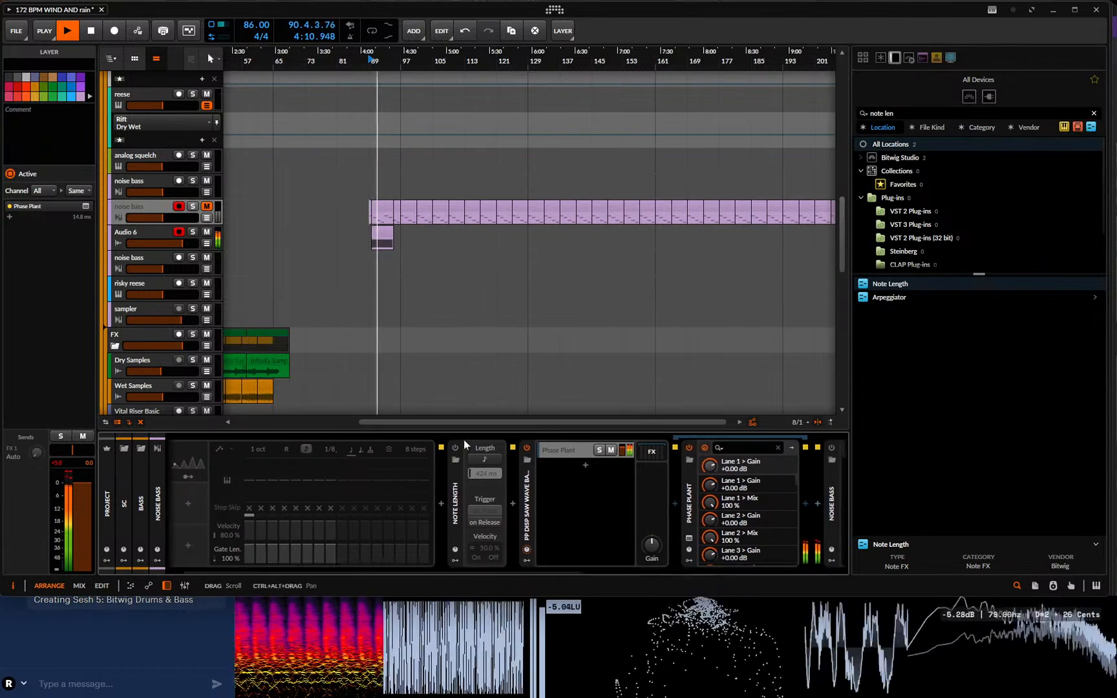
pyautogui.moveTo(414, 567); pyautogui.dragTo(399, 569)
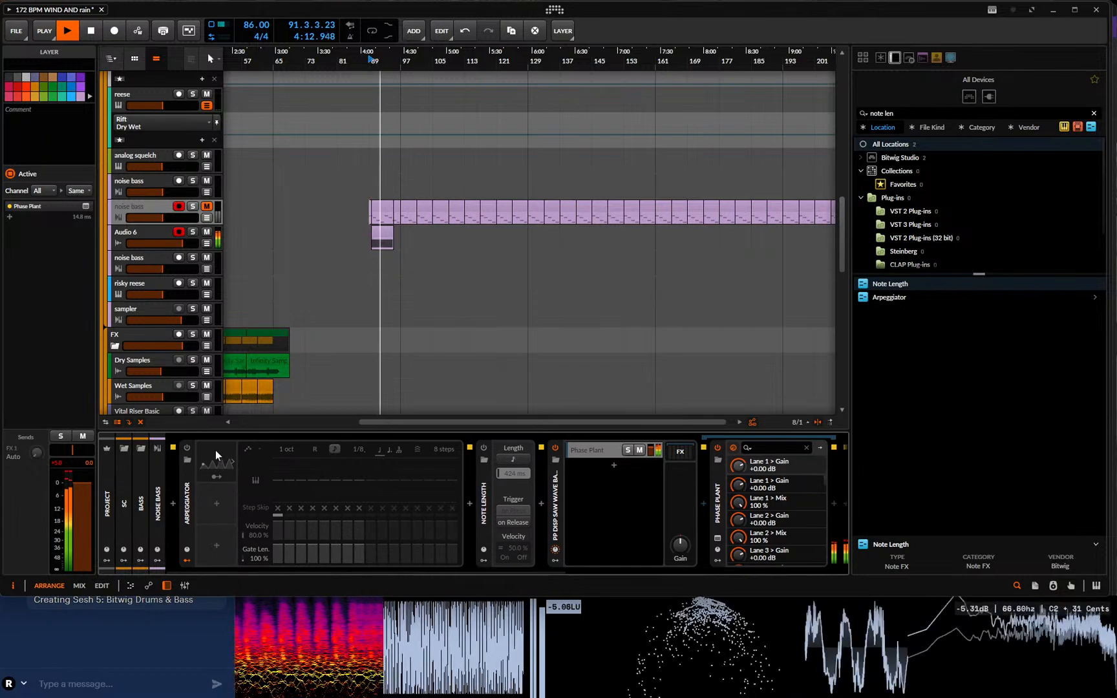
# - Mute the recorded clip on the Audio 6 track and replay from bar 89
pyautogui.rightClick(387, 228)
pyautogui.click(428, 267)
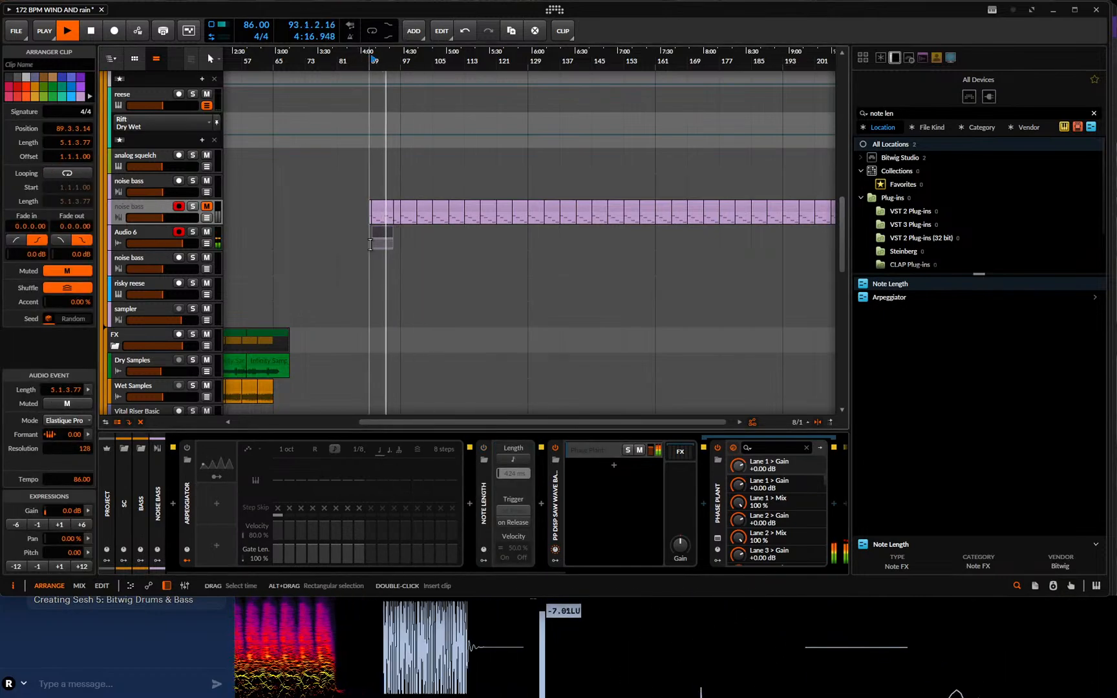
pyautogui.click(360, 194)
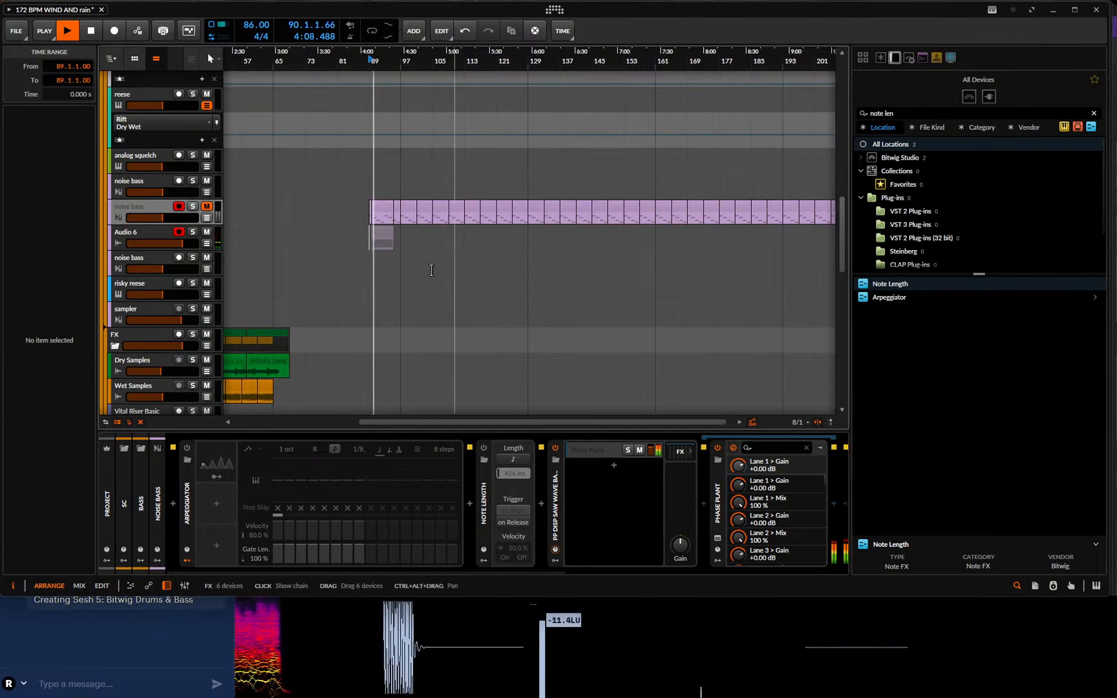
# - Delete the recorded Audio 6 clip between bars 88 and 95 and start a new recording from bar 89
pyautogui.moveTo(383, 61); pyautogui.dragTo(308, 246)
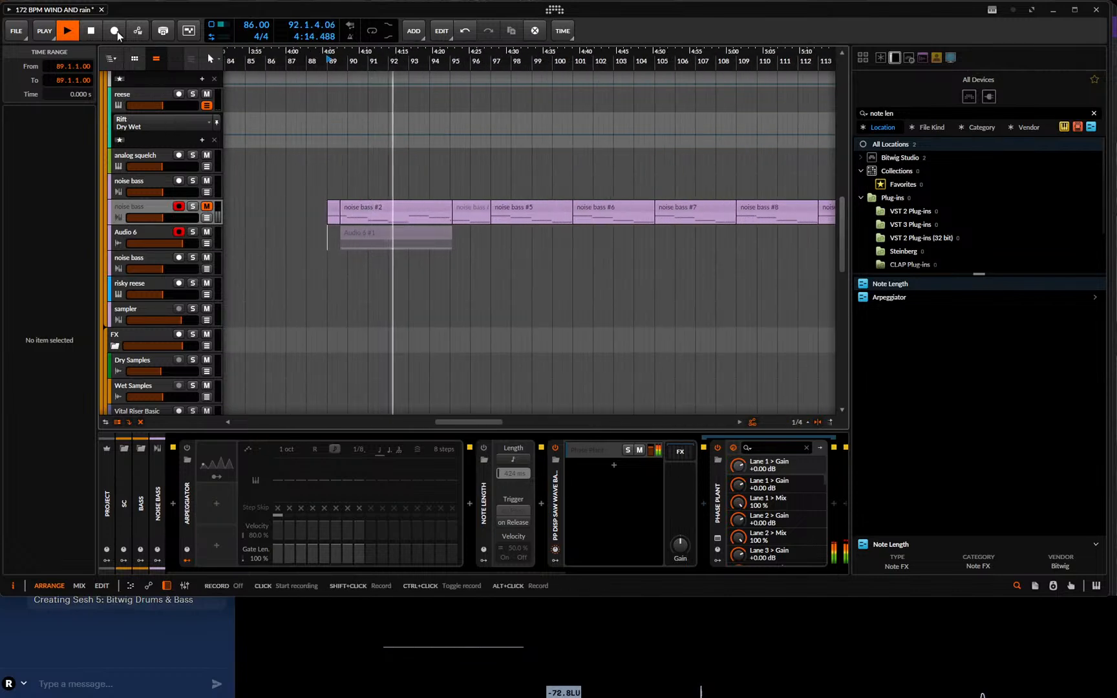
pyautogui.moveTo(455, 237); pyautogui.dragTo(308, 238)
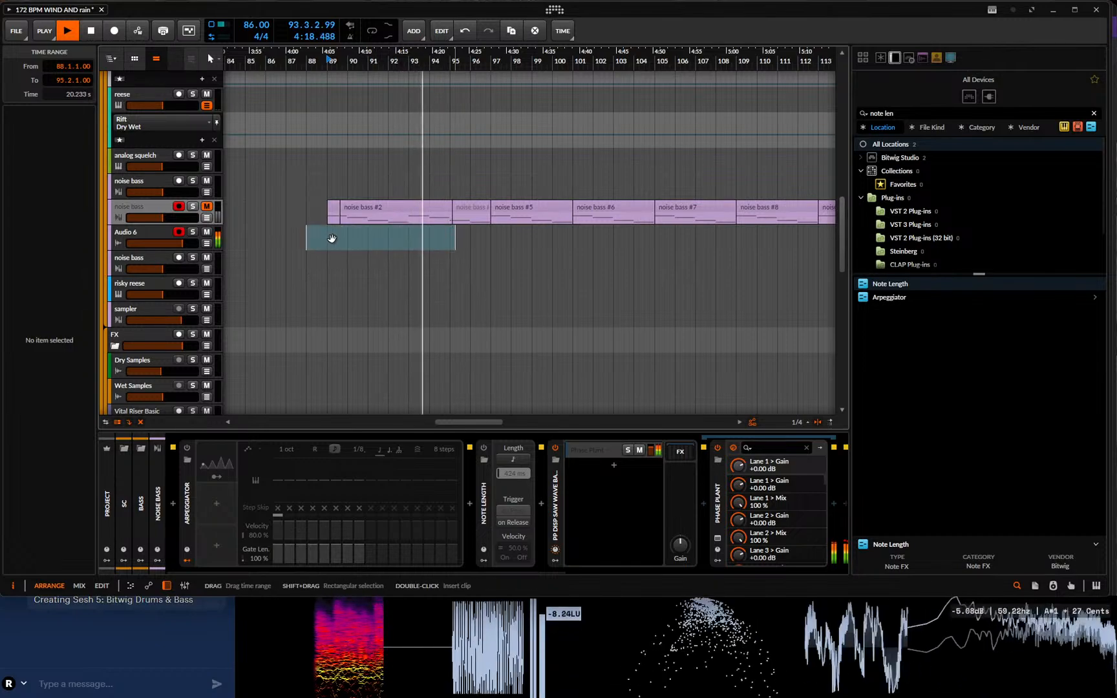
pyautogui.click(327, 245)
pyautogui.click(114, 30)
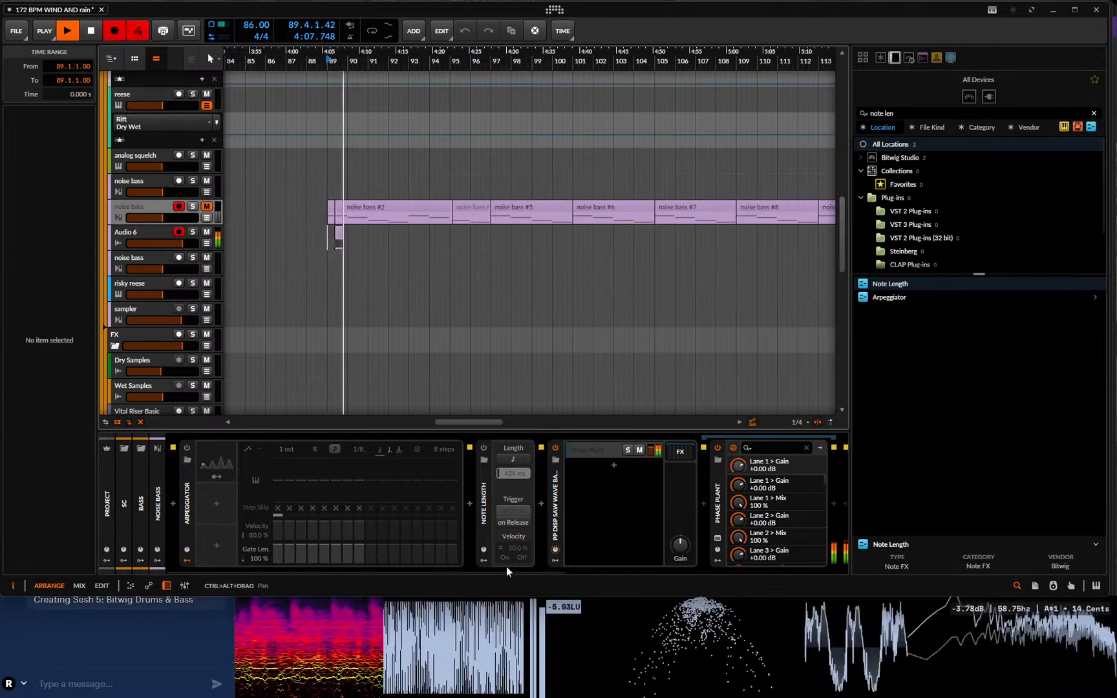
# - While recording continues, change the Phase Plant LFO shape to the Classic Cosine and close the plug-in window
pyautogui.moveTo(504, 572); pyautogui.dragTo(791, 583)
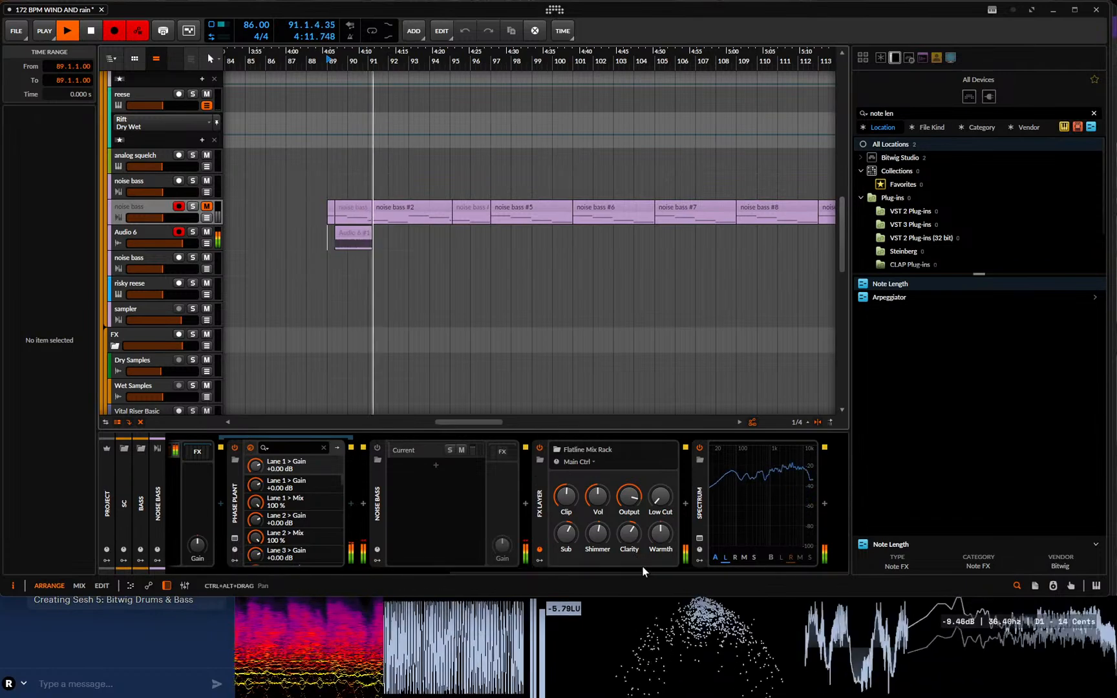
pyautogui.moveTo(637, 572); pyautogui.dragTo(433, 583)
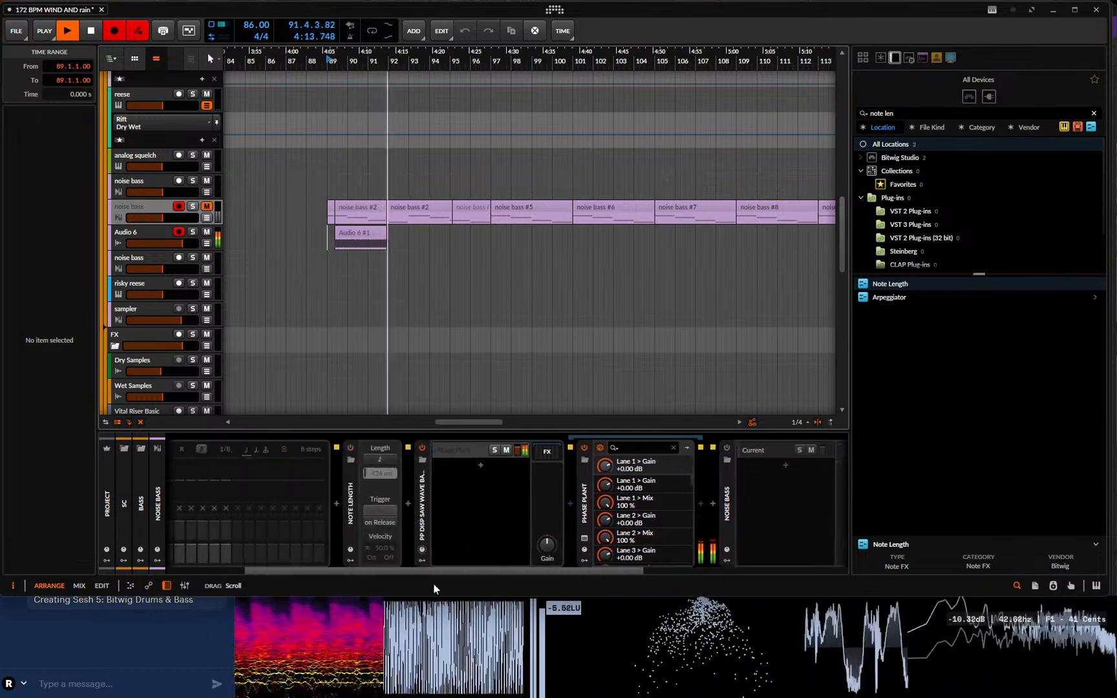
pyautogui.click(584, 539)
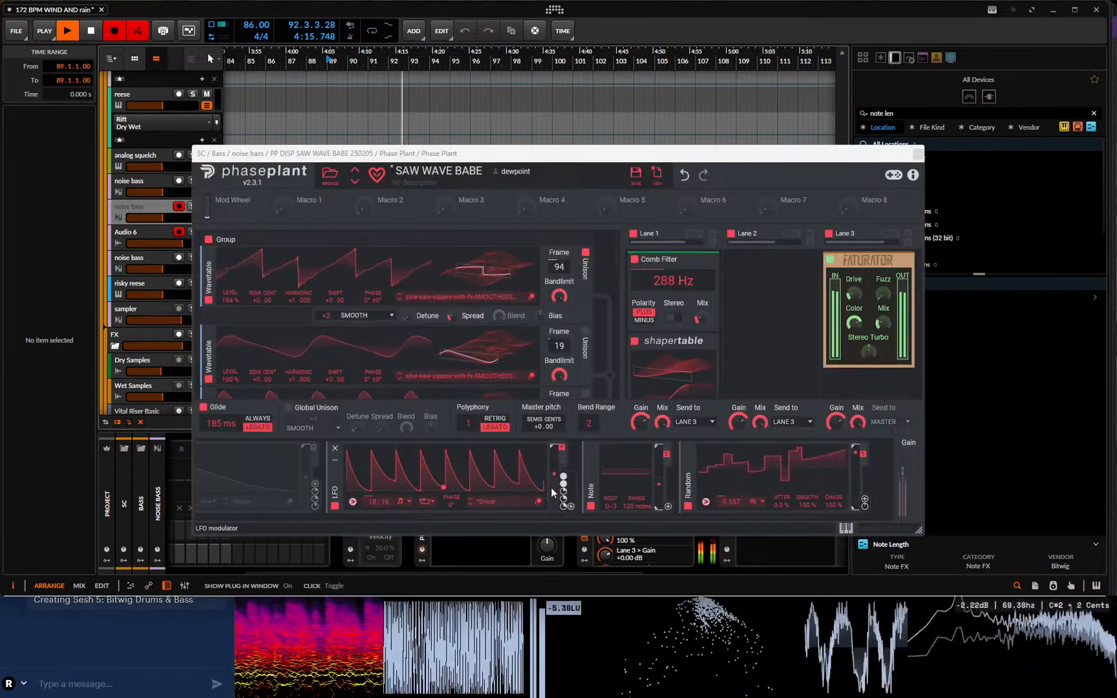
pyautogui.click(482, 501)
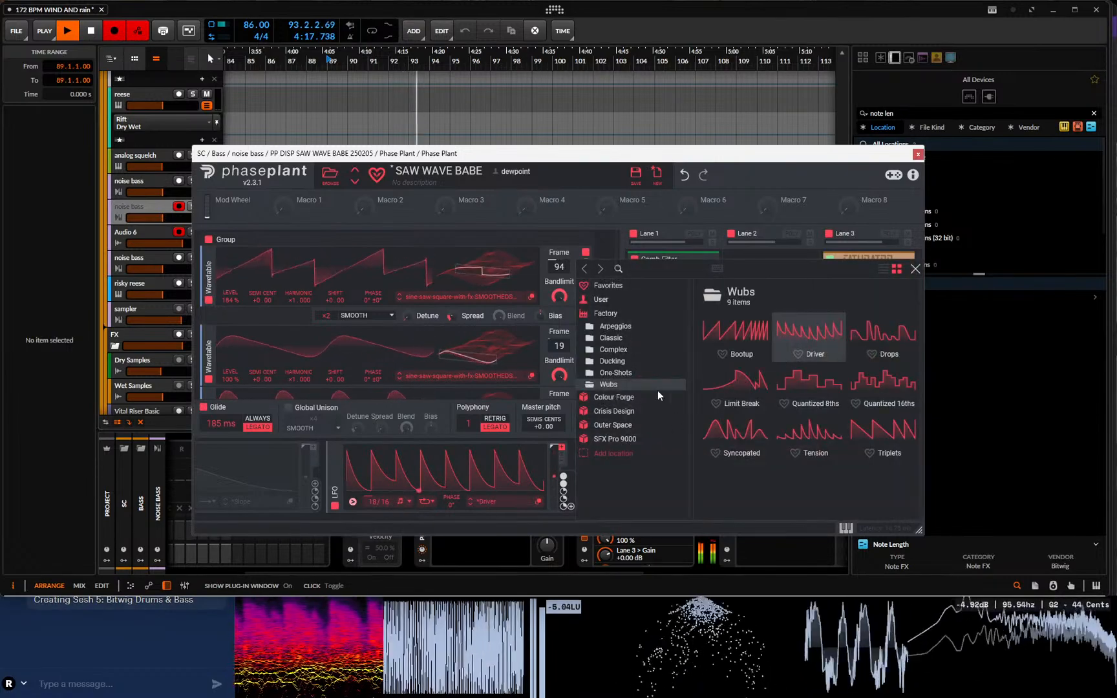
pyautogui.click(626, 337)
pyautogui.click(745, 336)
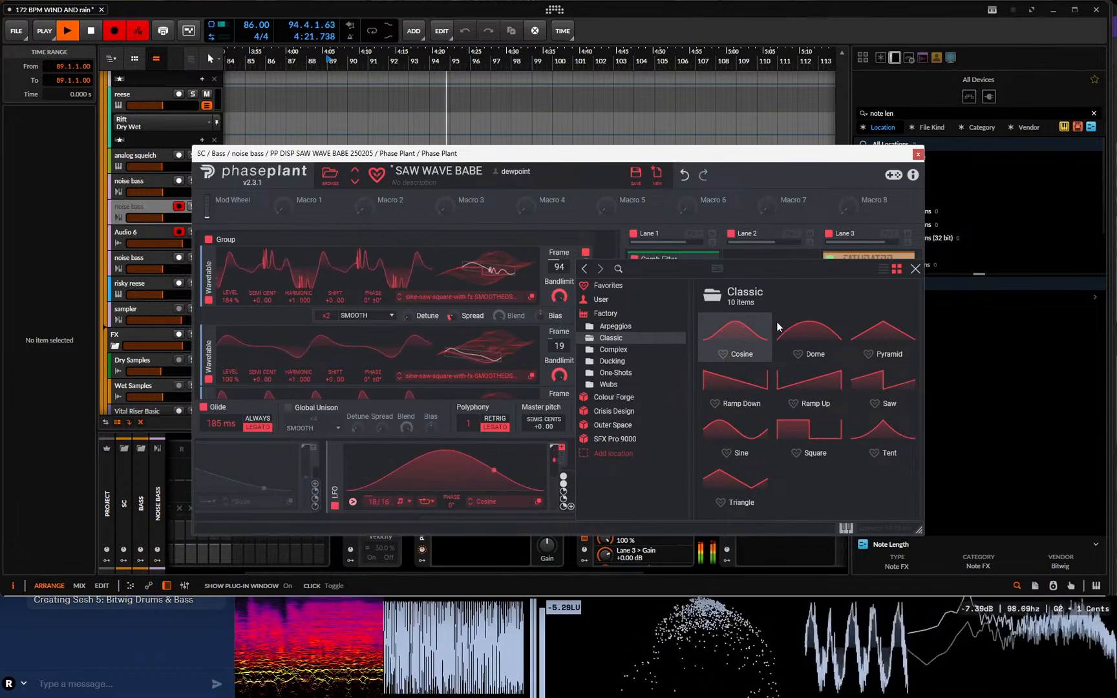
pyautogui.click(918, 154)
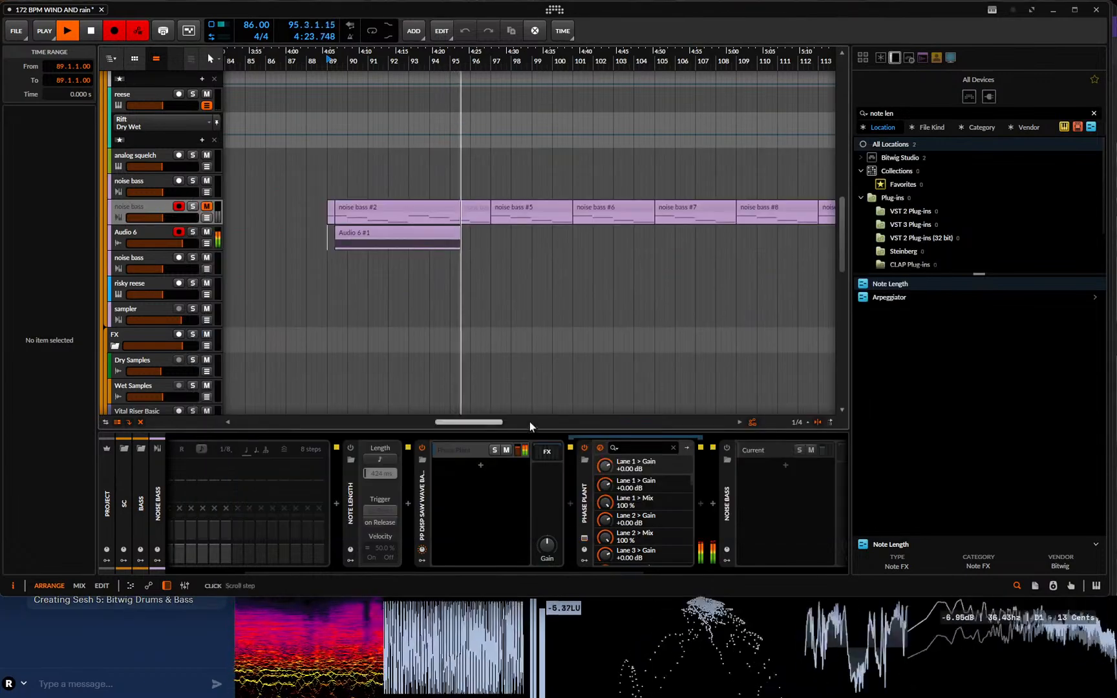
# - Show the patch's FX chain, browse presets for its Delay+ device, and load Ping-Pong Eights R followed by Dissonance while recording
pyautogui.moveTo(512, 570); pyautogui.dragTo(701, 568)
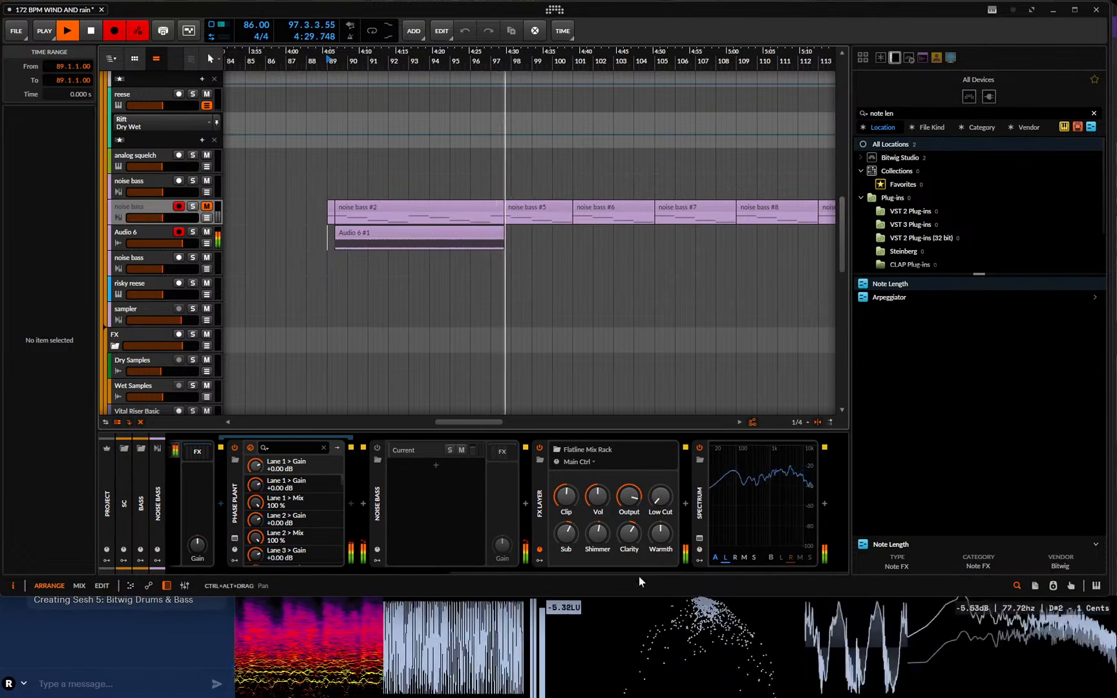
pyautogui.moveTo(639, 572); pyautogui.dragTo(550, 577)
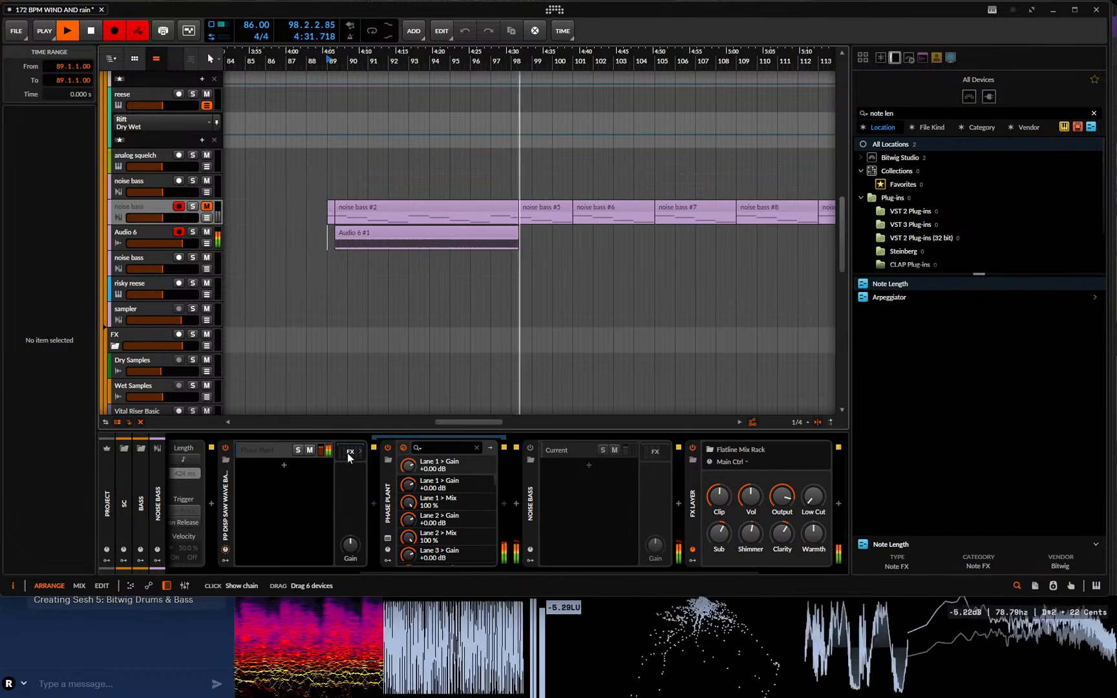
pyautogui.click(348, 453)
pyautogui.moveTo(467, 573); pyautogui.dragTo(638, 569)
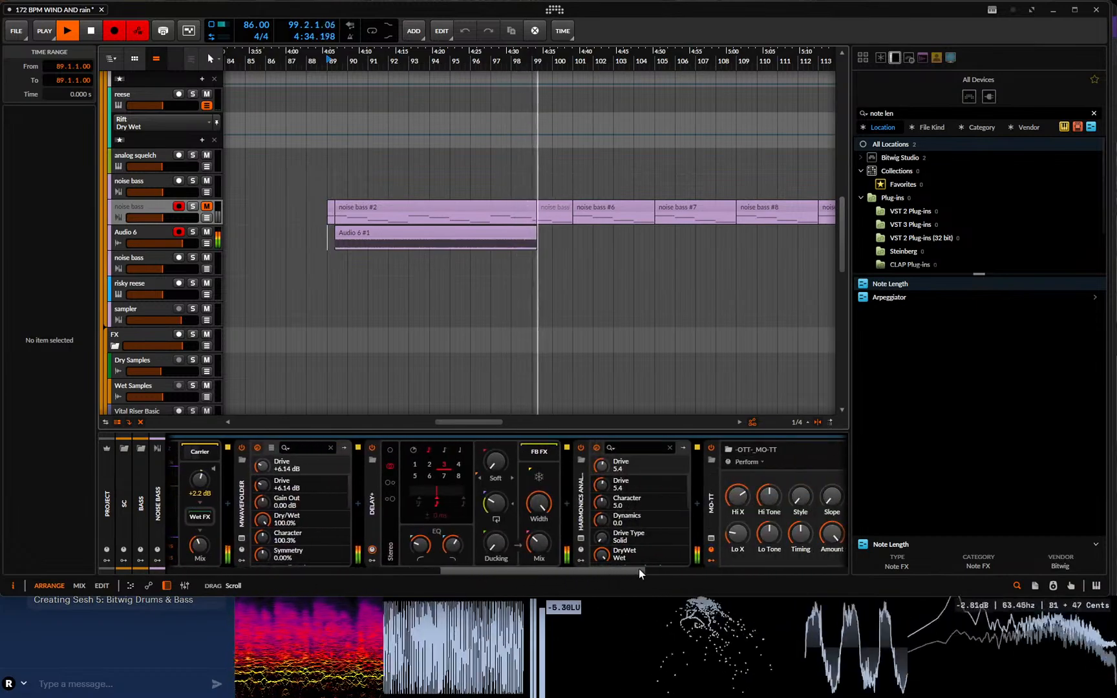
pyautogui.click(373, 460)
pyautogui.click(634, 389)
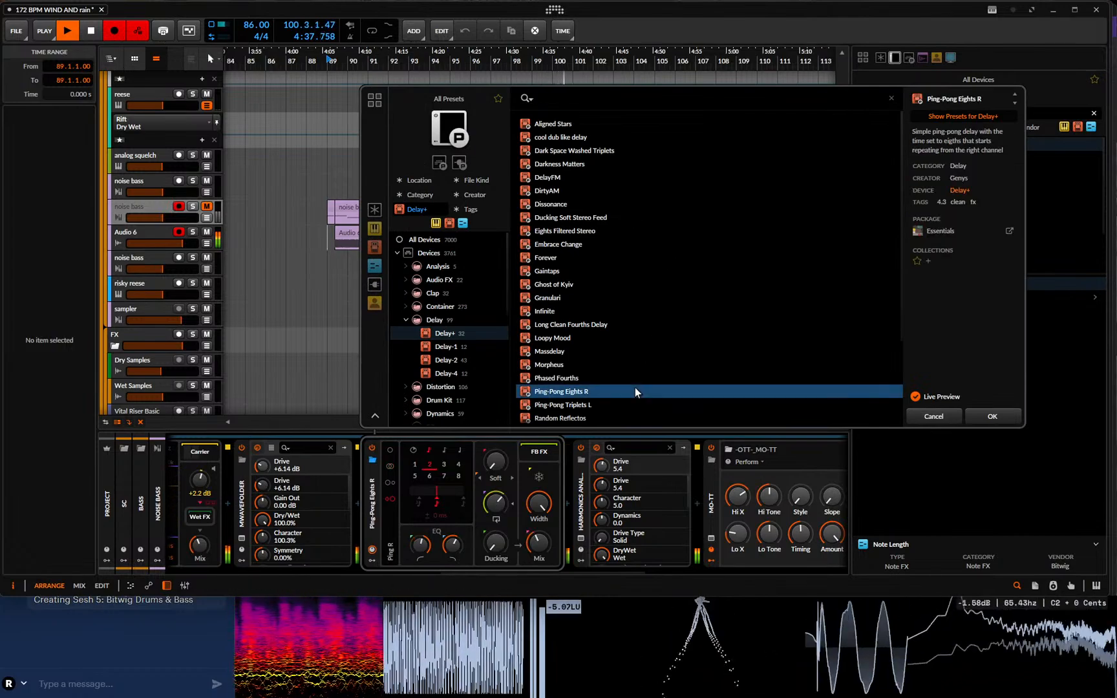
pyautogui.click(660, 204)
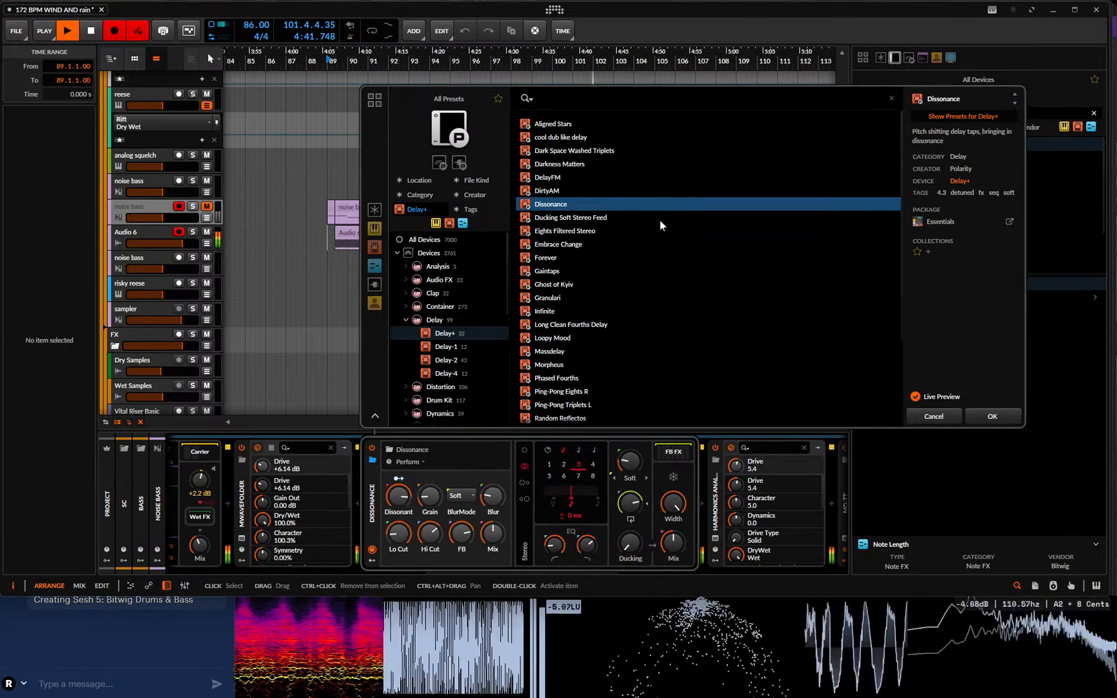
# - Record the bass through the Delay+ presets Shifter, that real dub delay, Slapback Delay and Steppa Delay in turn
pyautogui.scroll(-3, 689, 324)
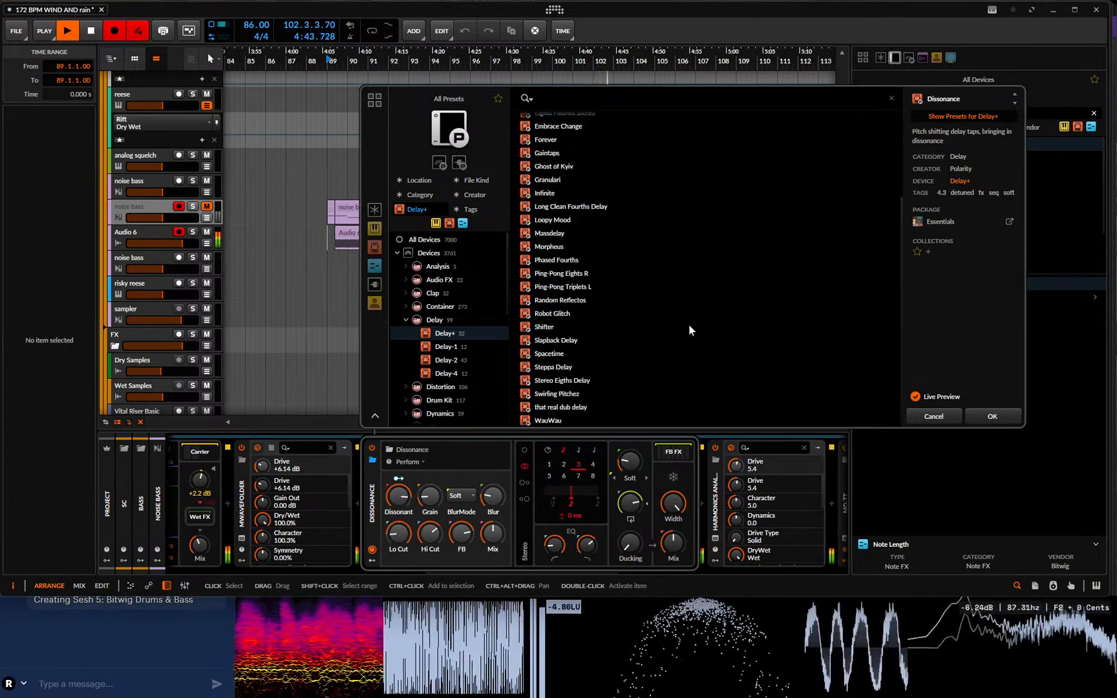
pyautogui.click(687, 325)
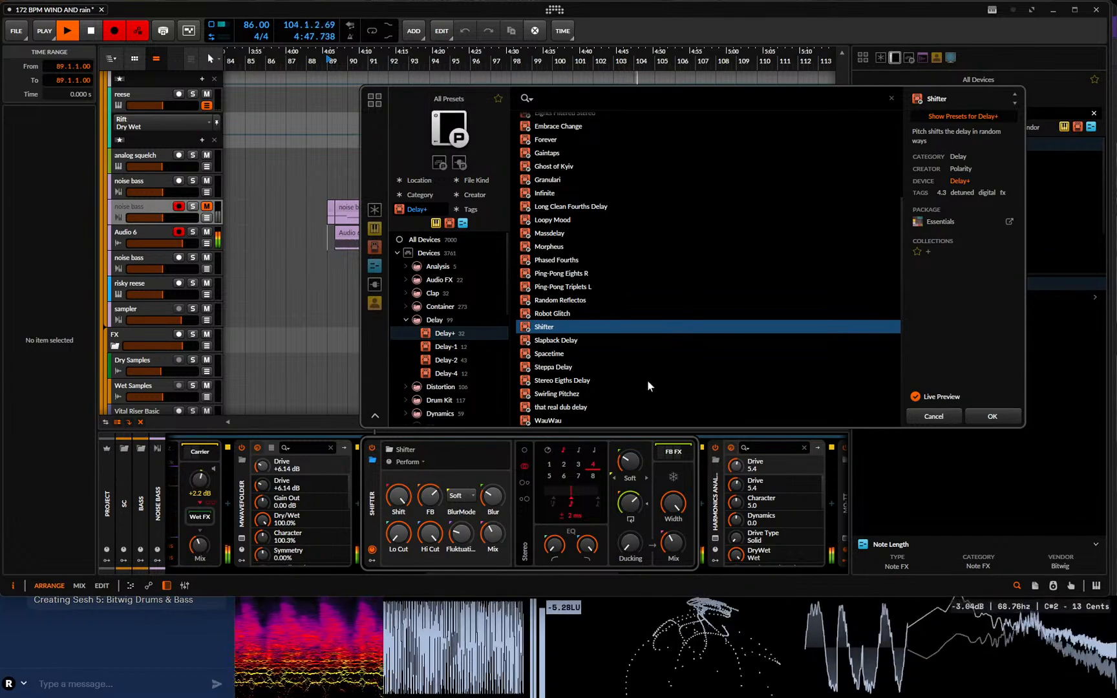
pyautogui.click(646, 405)
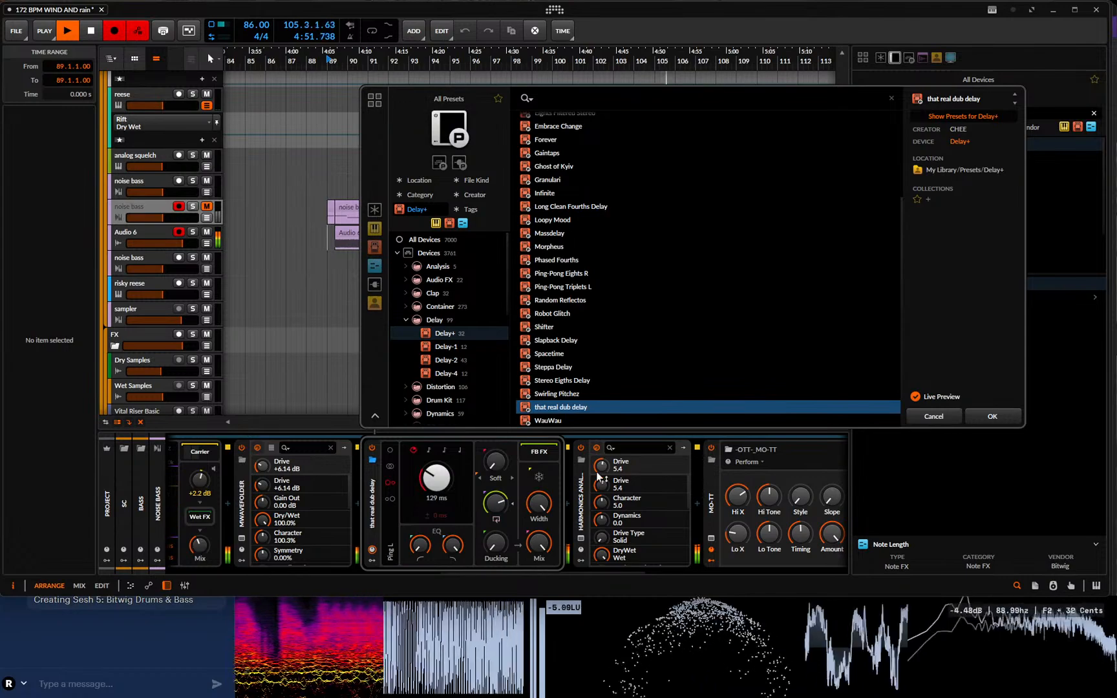
pyautogui.click(683, 341)
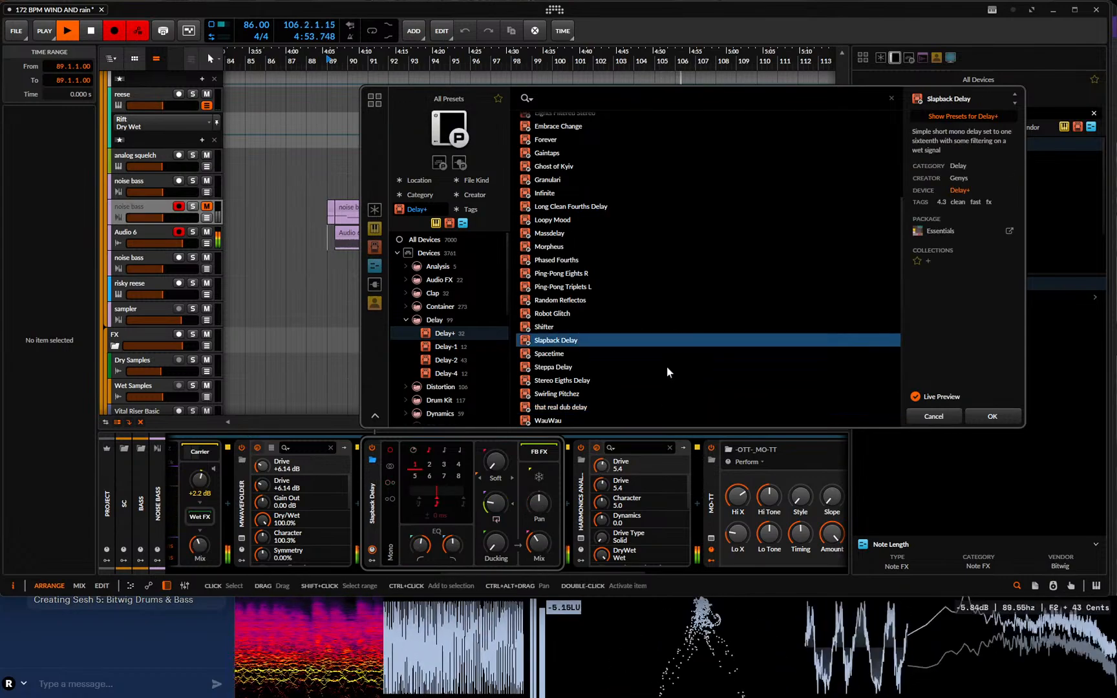
pyautogui.click(668, 367)
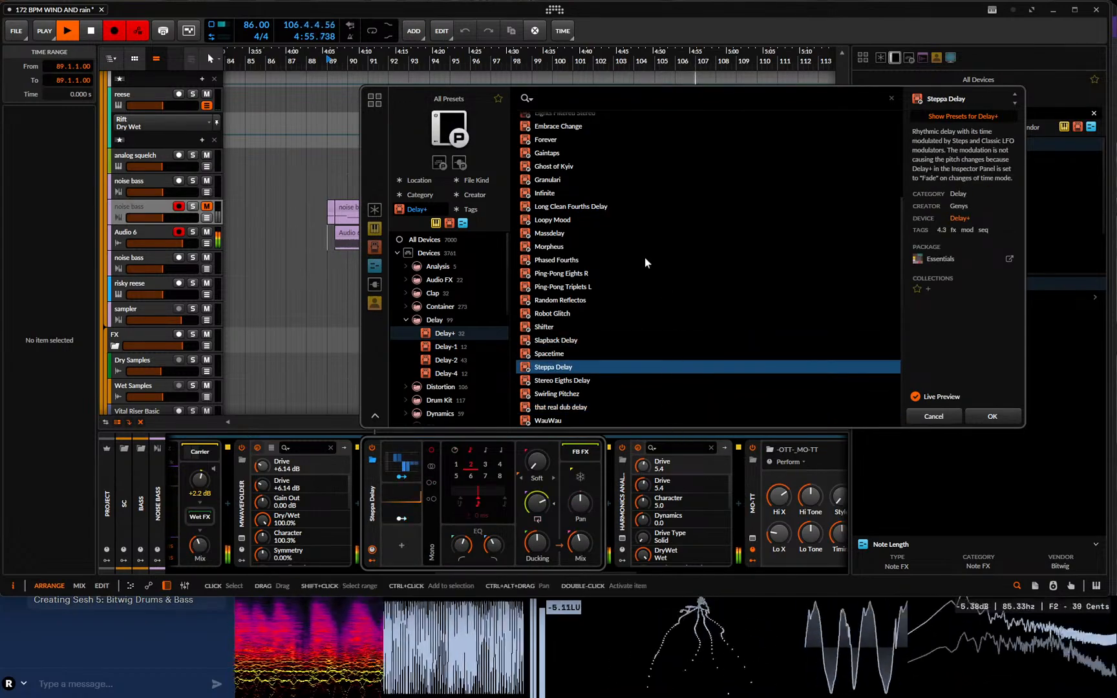
# - Run through the DirtyAM, DelayFM and Darkness Matters presets between two loads of cool dub like delay, and mark the latter as a favorite
pyautogui.scroll(3, 652, 272)
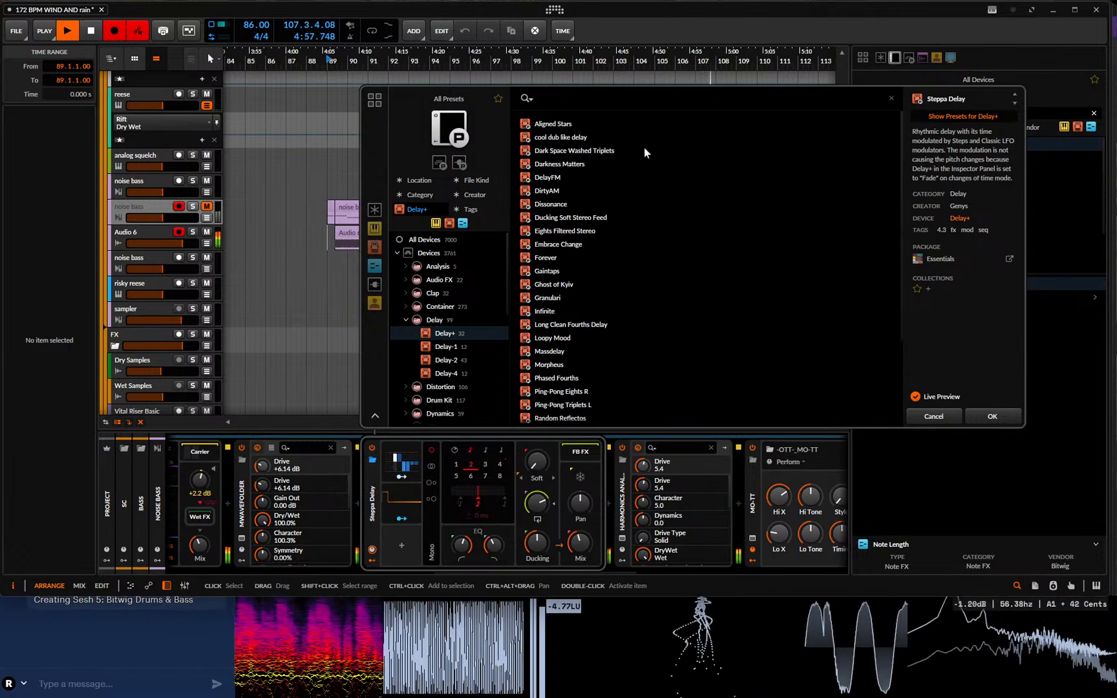
pyautogui.click(639, 136)
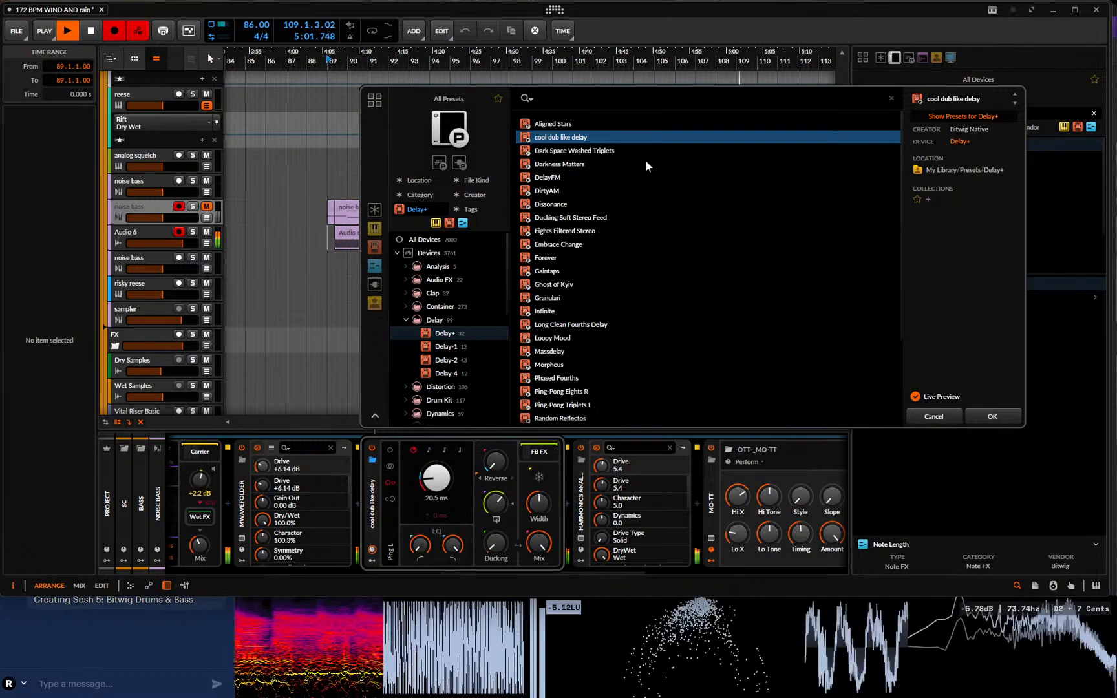
pyautogui.click(651, 190)
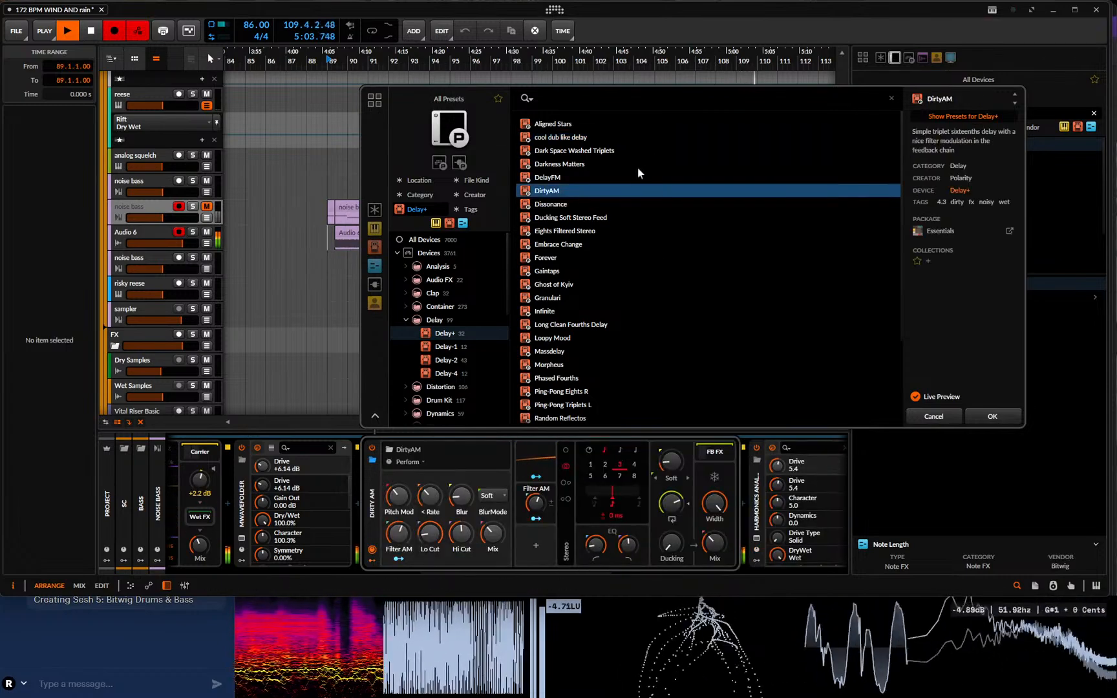
pyautogui.click(645, 176)
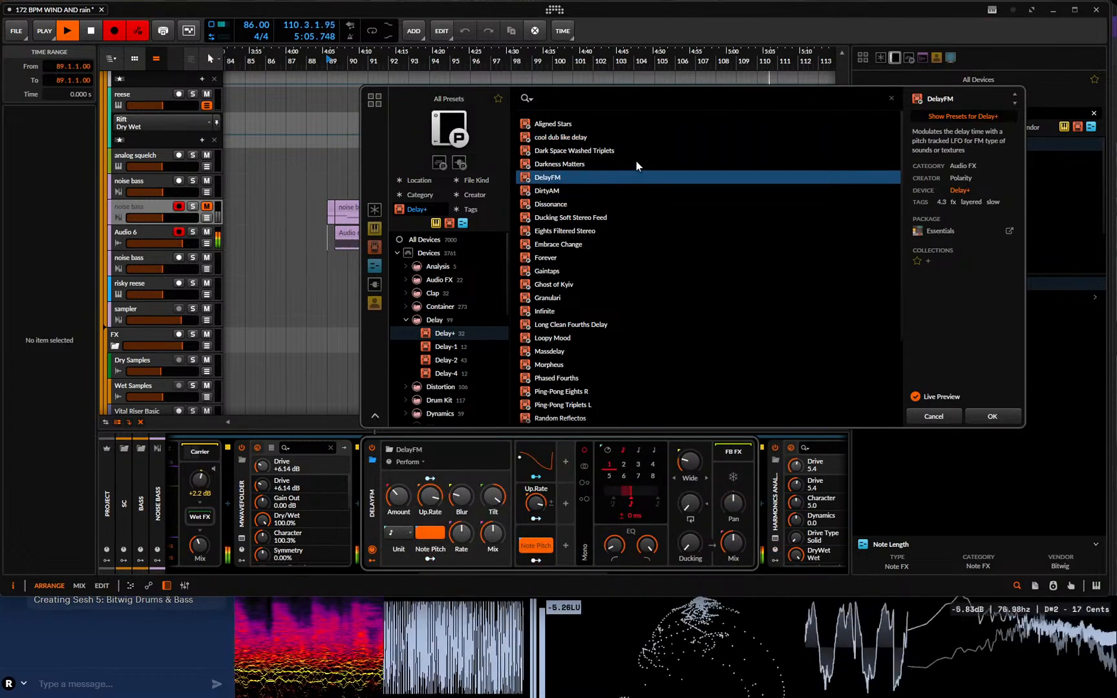
pyautogui.click(631, 165)
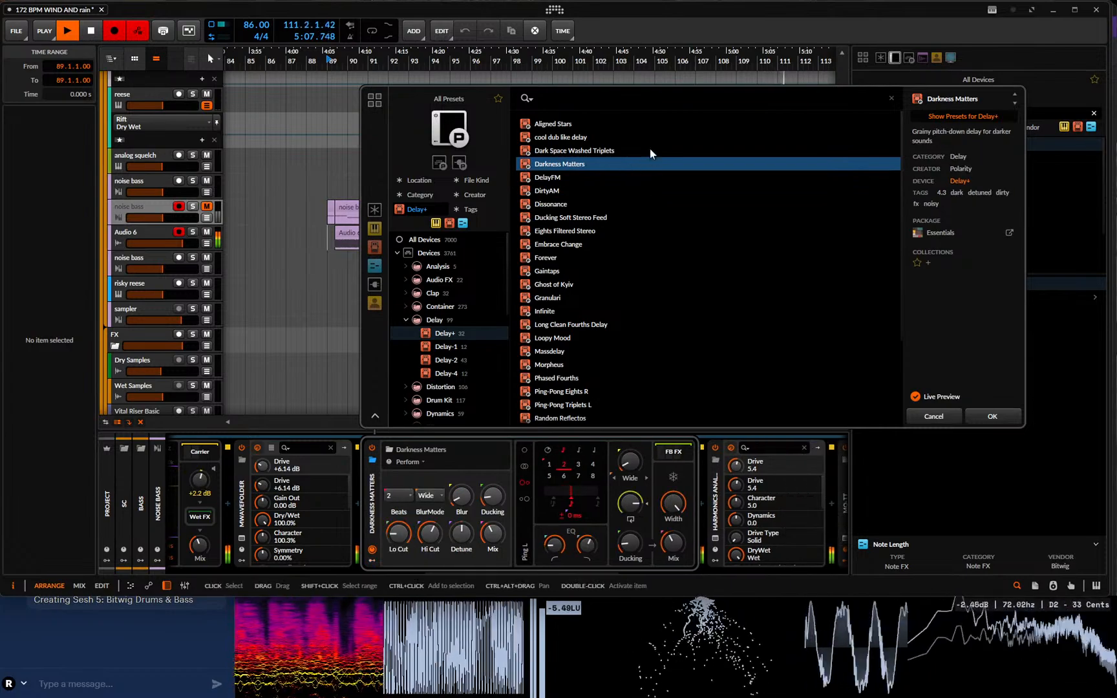
pyautogui.click(852, 137)
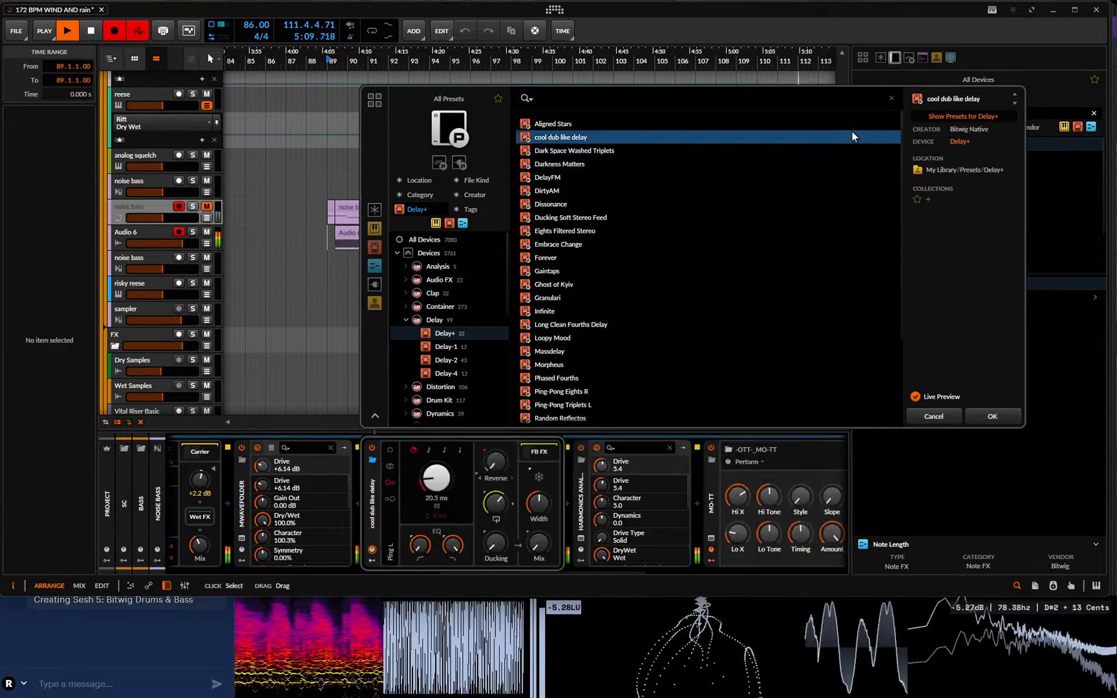
pyautogui.click(916, 201)
# - Record the bass through the Delay+ presets Aligned Stars, Dissonance, Gaintaps and Infinite in turn
pyautogui.click(553, 125)
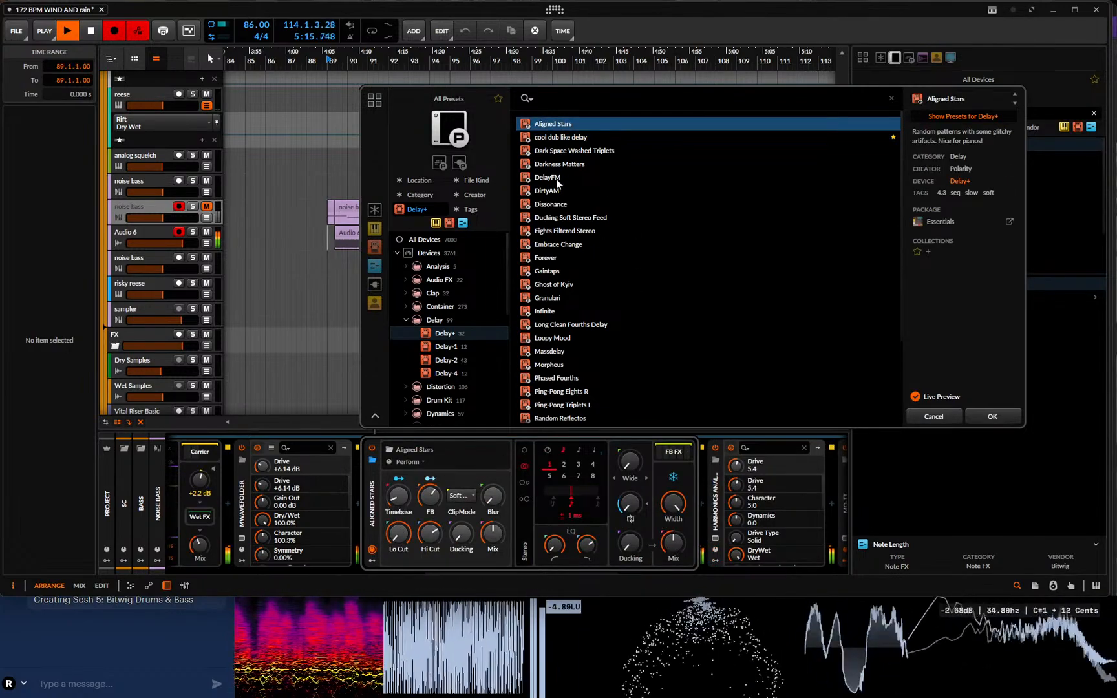
pyautogui.click(564, 202)
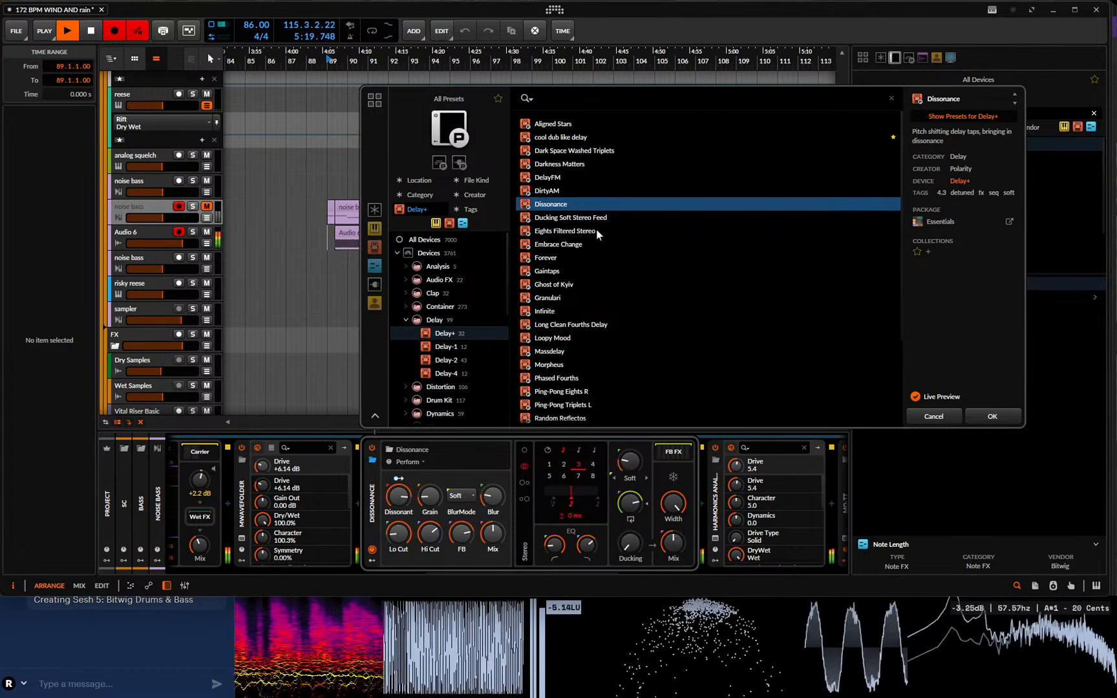
pyautogui.click(568, 271)
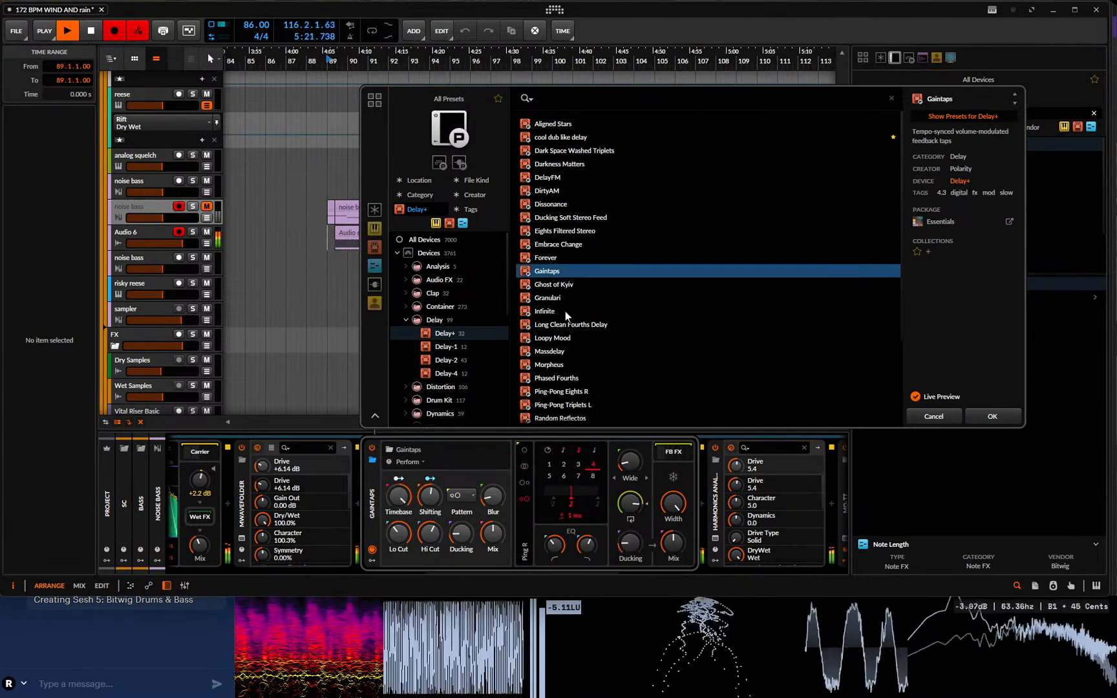
pyautogui.click(564, 311)
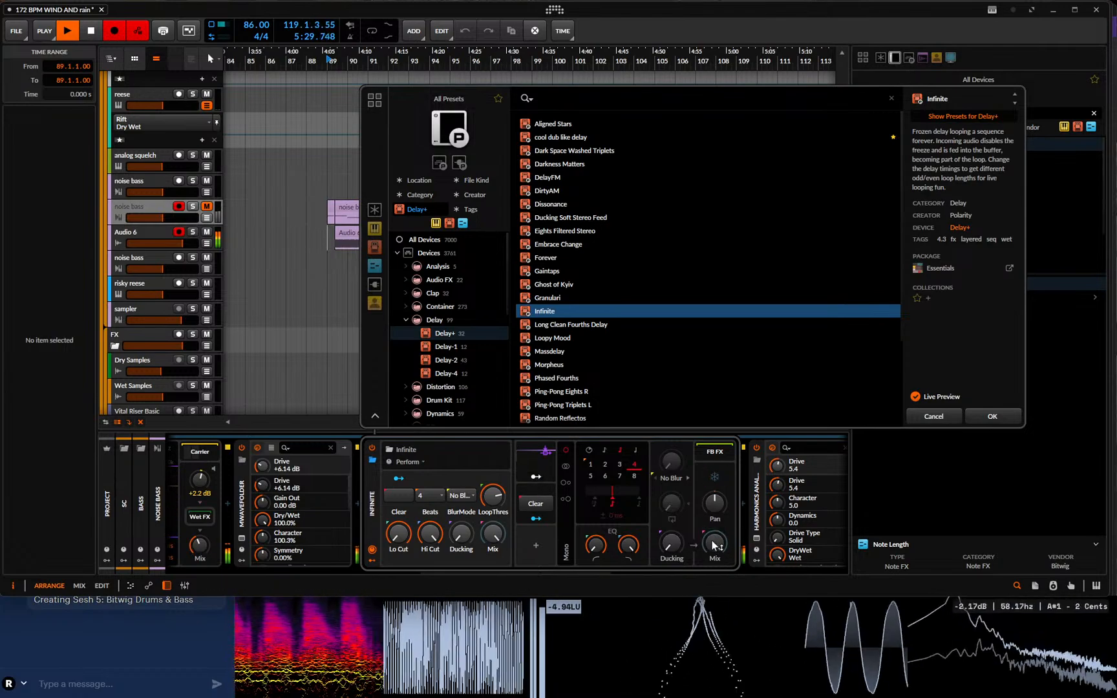
# - Replace the delay with the Delay-1 preset Psy Upshift, and load Megadrive from the whole Delay category
pyautogui.click(445, 347)
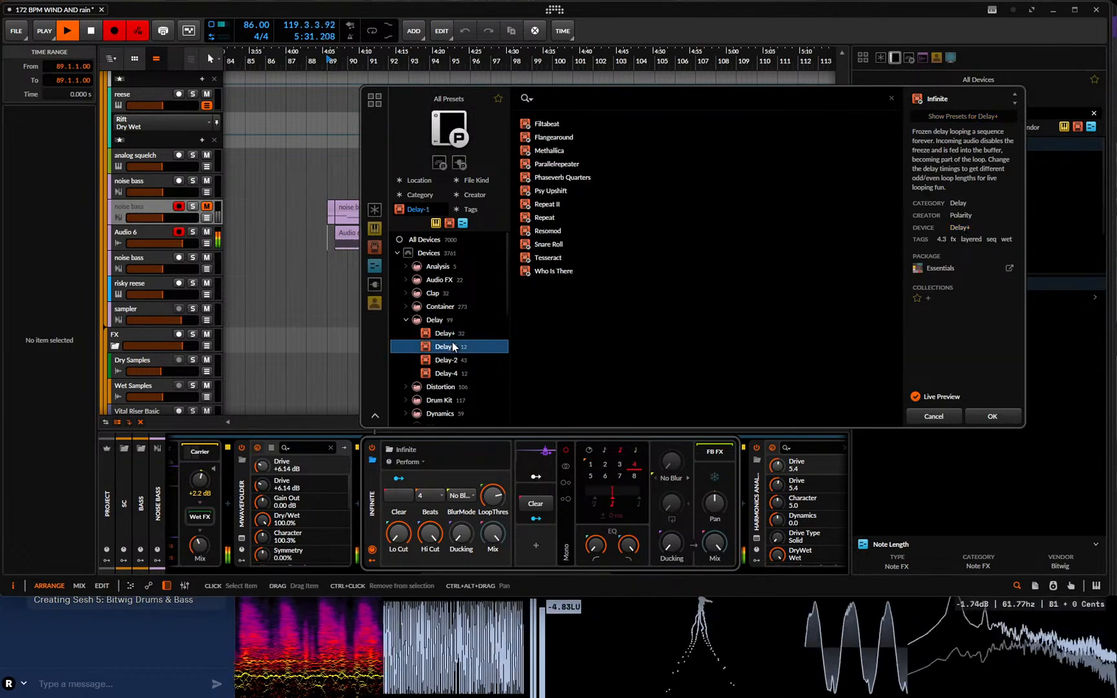
pyautogui.click(575, 192)
pyautogui.click(439, 320)
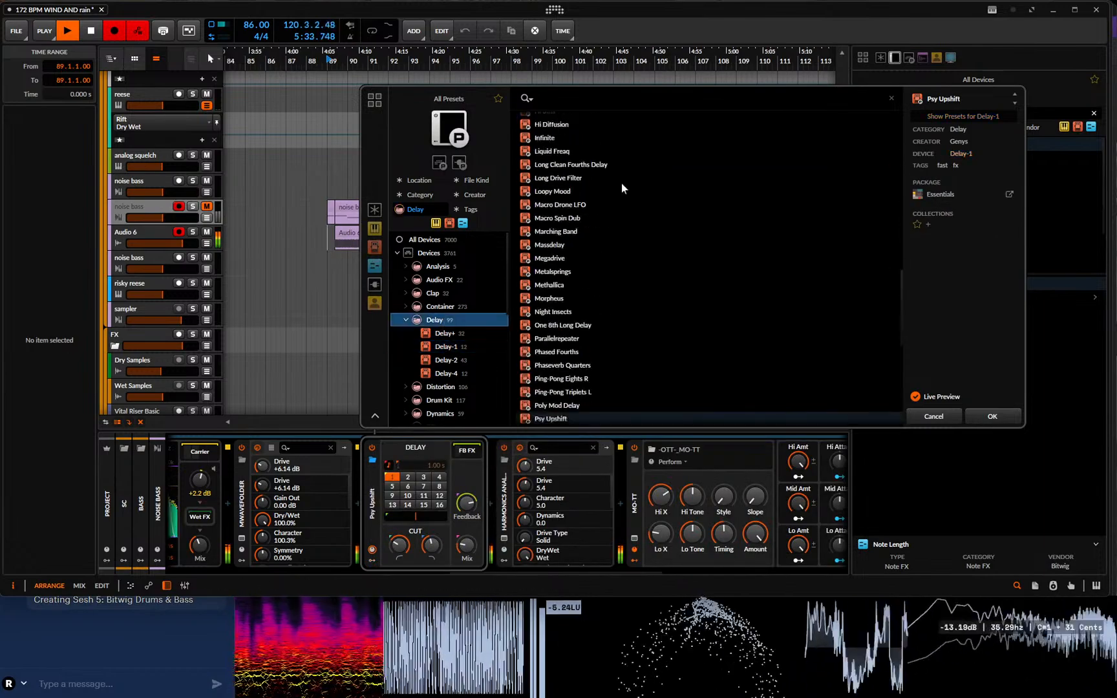
pyautogui.click(594, 259)
# - Cycle the delay through the presets 1 4th, 1 8th, 1 16th and 3 16ths Wonky while recording
pyautogui.scroll(6, 628, 294)
pyautogui.scroll(5, 630, 296)
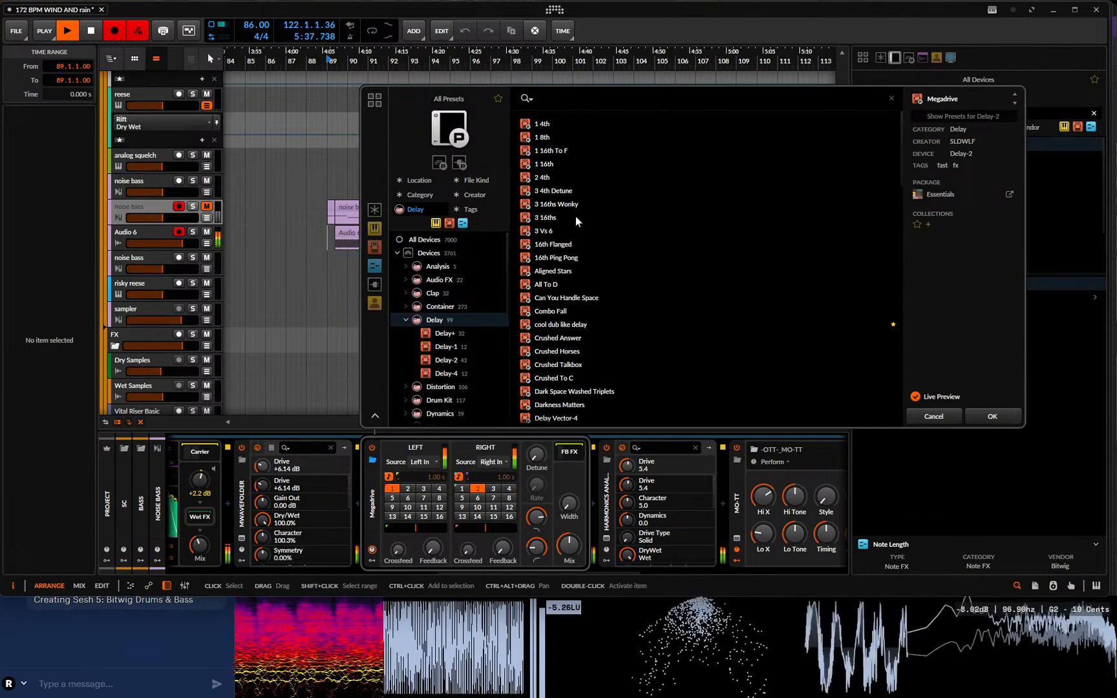
pyautogui.click(563, 123)
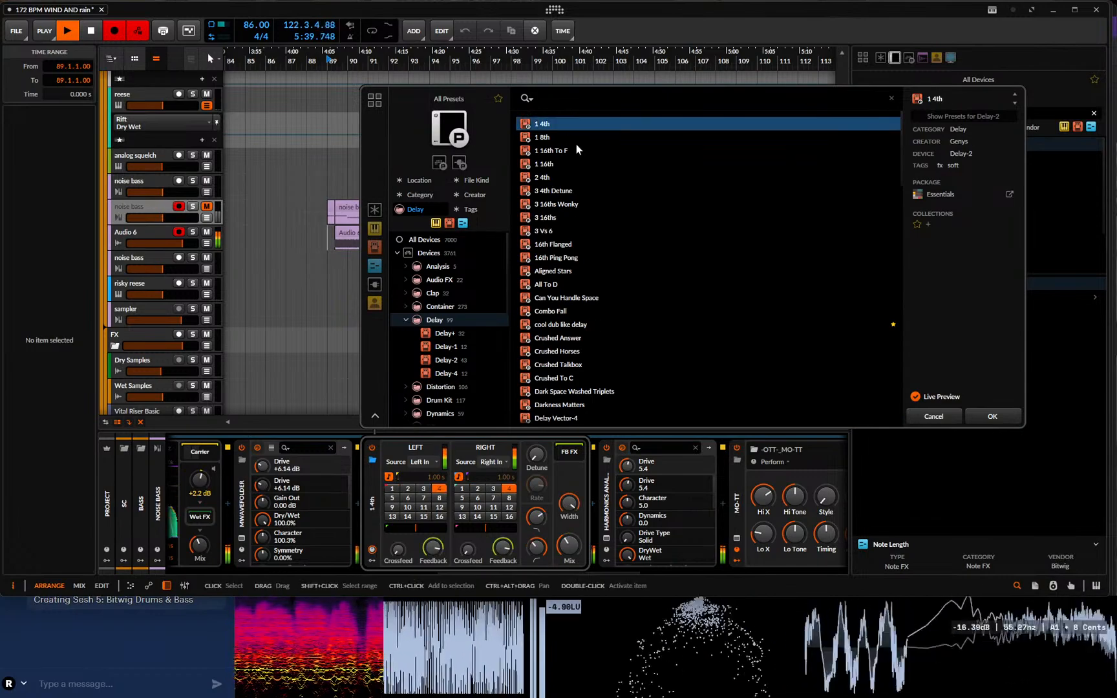
pyautogui.click(575, 143)
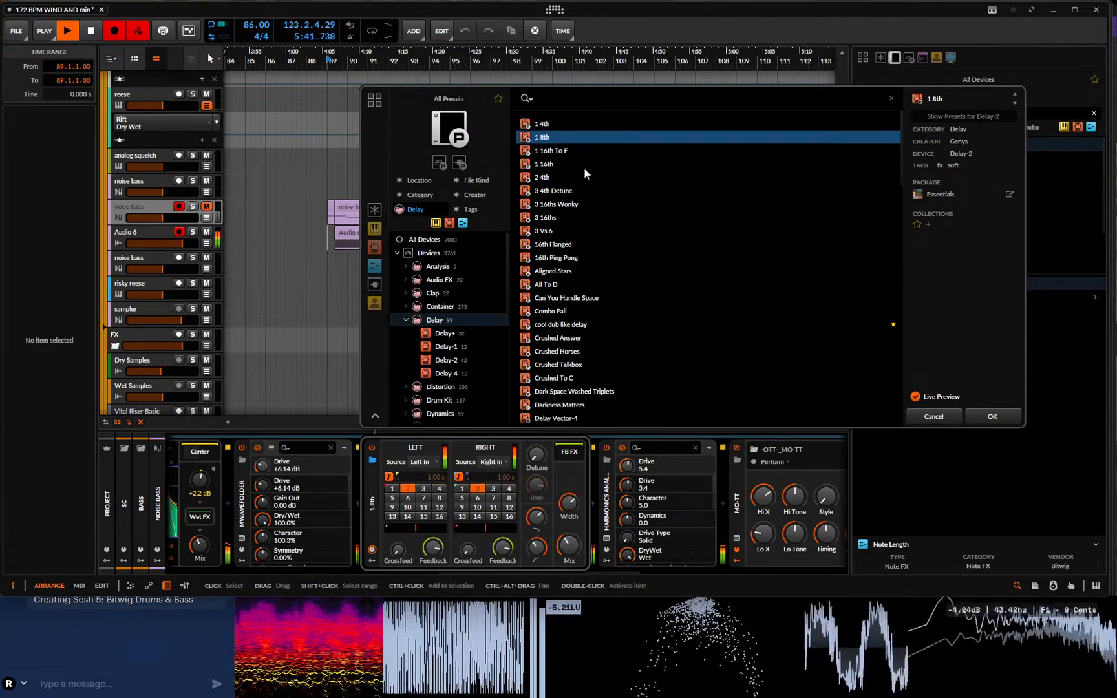
pyautogui.click(584, 168)
pyautogui.click(591, 207)
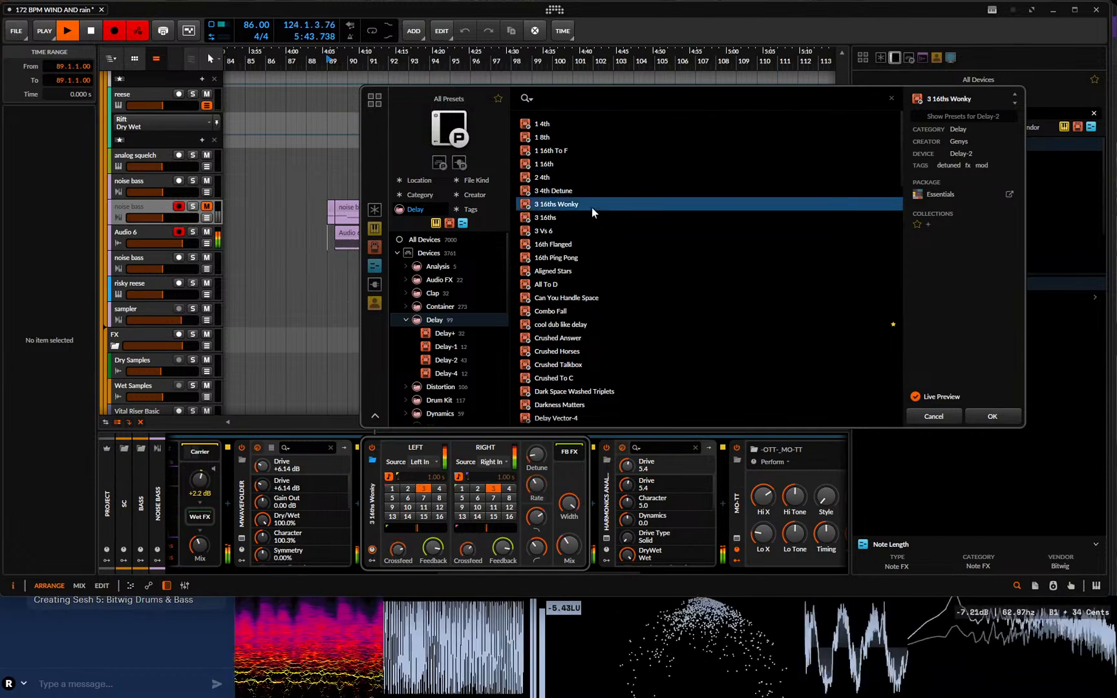
# - Audition the delay presets Aligned Stars, Crushed Answer, Crushed Horses, Crushed Talkbox, Dark Space Washed Triplets and Diffusing Delay while recording the bass
pyautogui.click(609, 272)
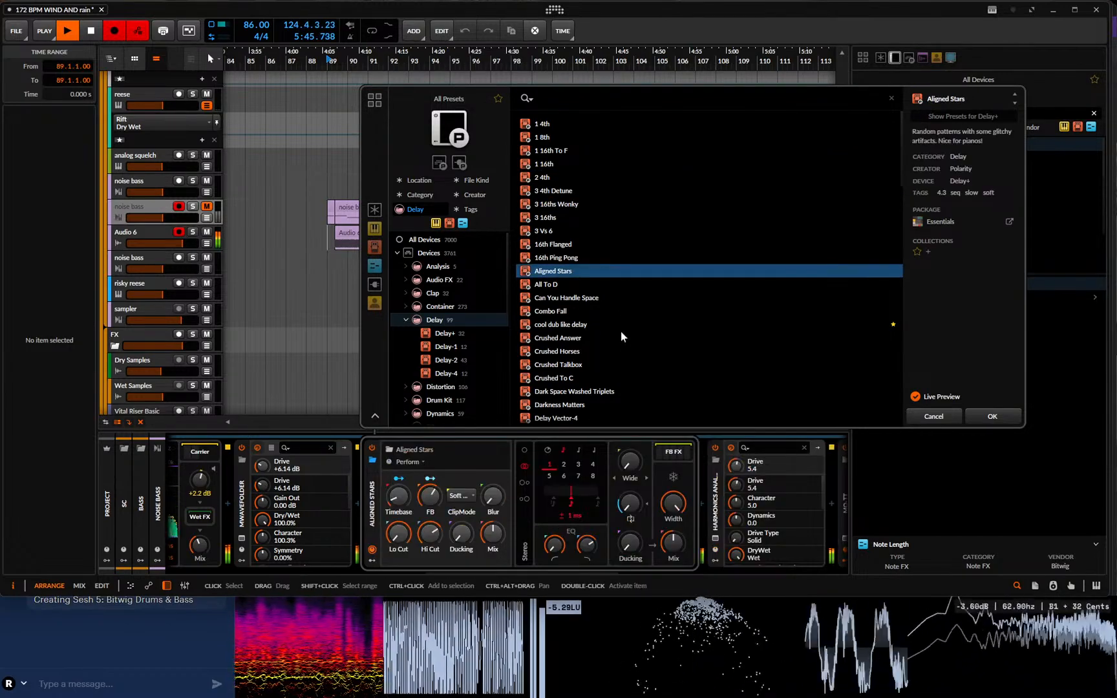
pyautogui.click(621, 337)
pyautogui.click(614, 352)
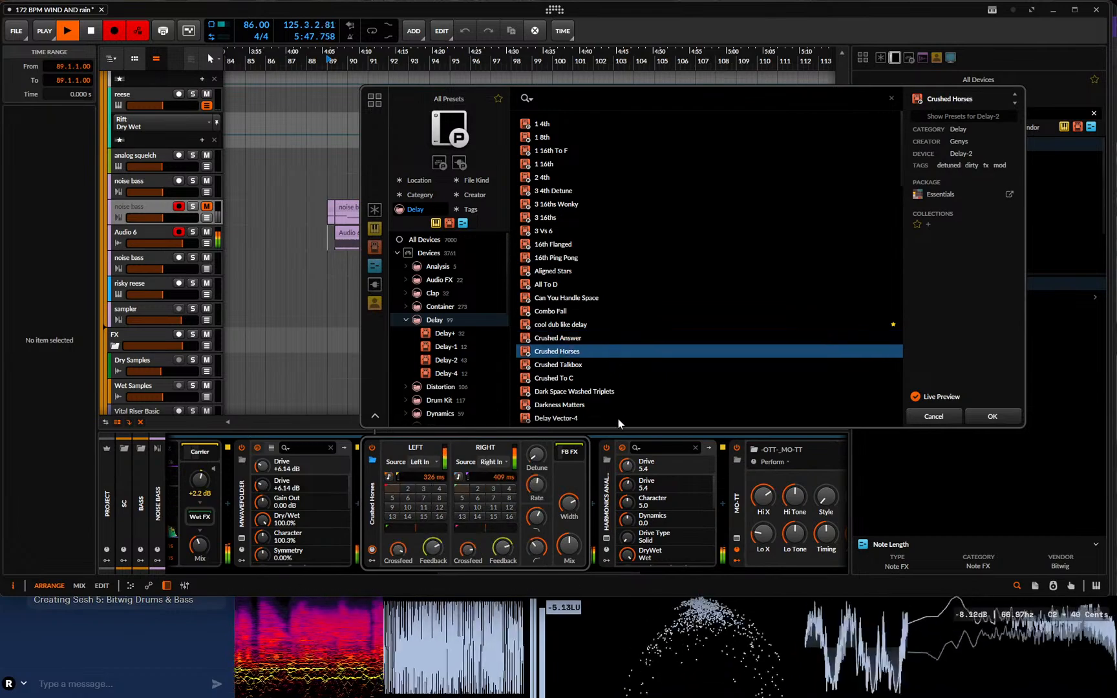
pyautogui.click(617, 367)
pyautogui.scroll(-5, 637, 326)
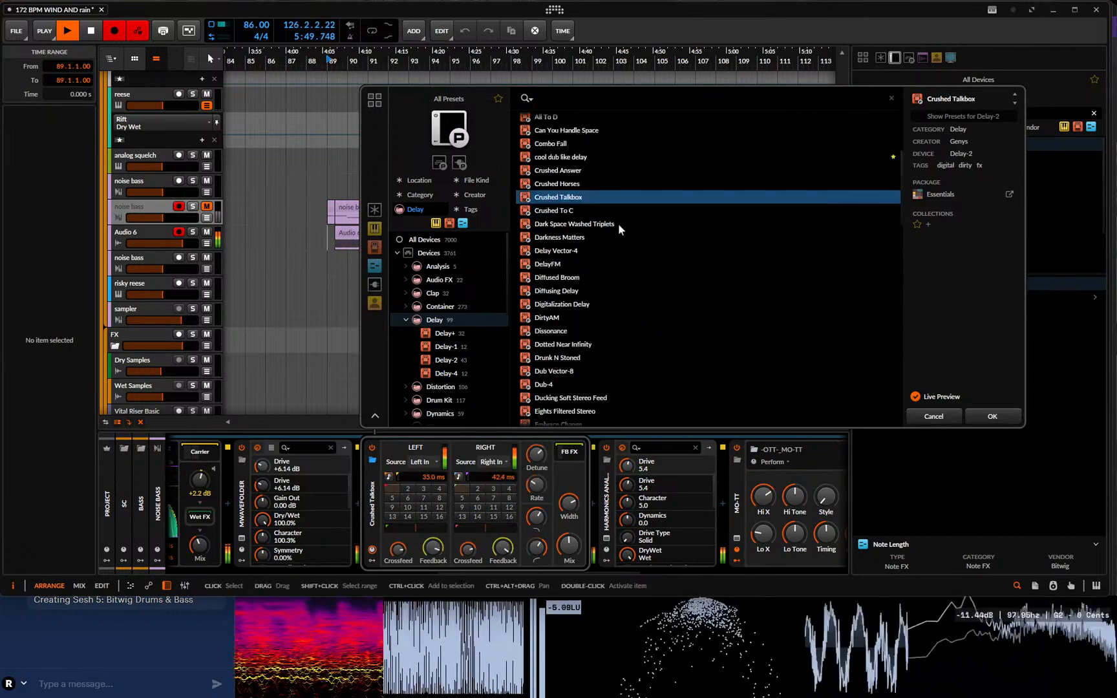
pyautogui.click(618, 225)
pyautogui.click(616, 291)
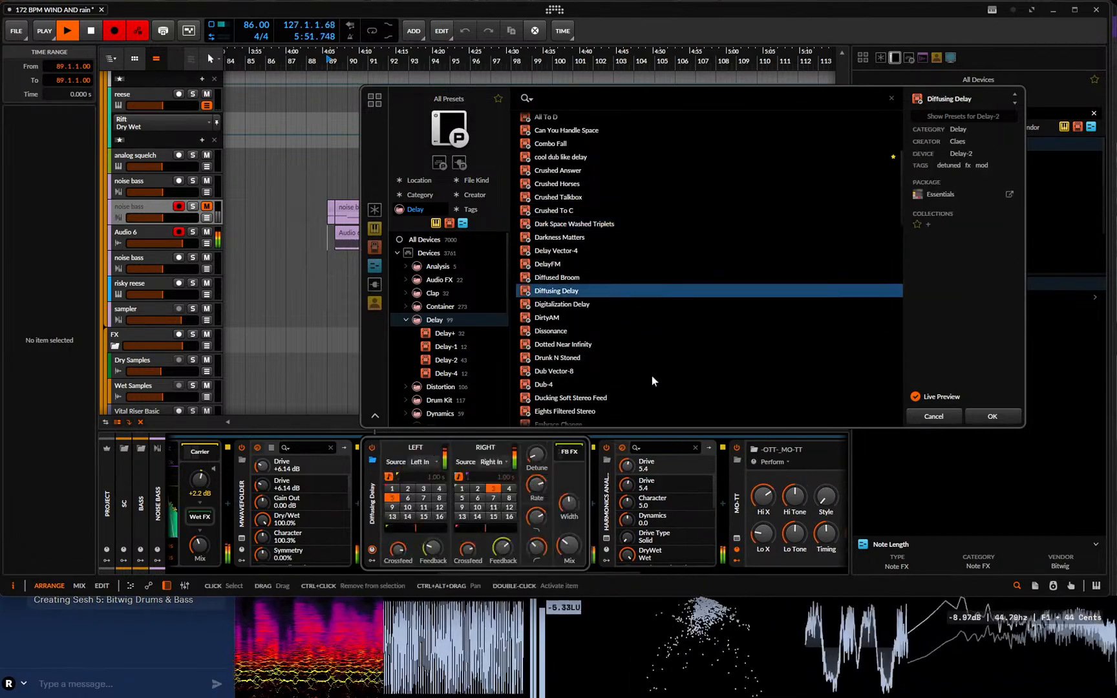
# - Switch the recording bass's delay through the presets Dissonance, Embrace Change, Filter Mayhem Delay, Flangeflection and Freqshift Delay
pyautogui.click(625, 333)
pyautogui.scroll(-5, 640, 389)
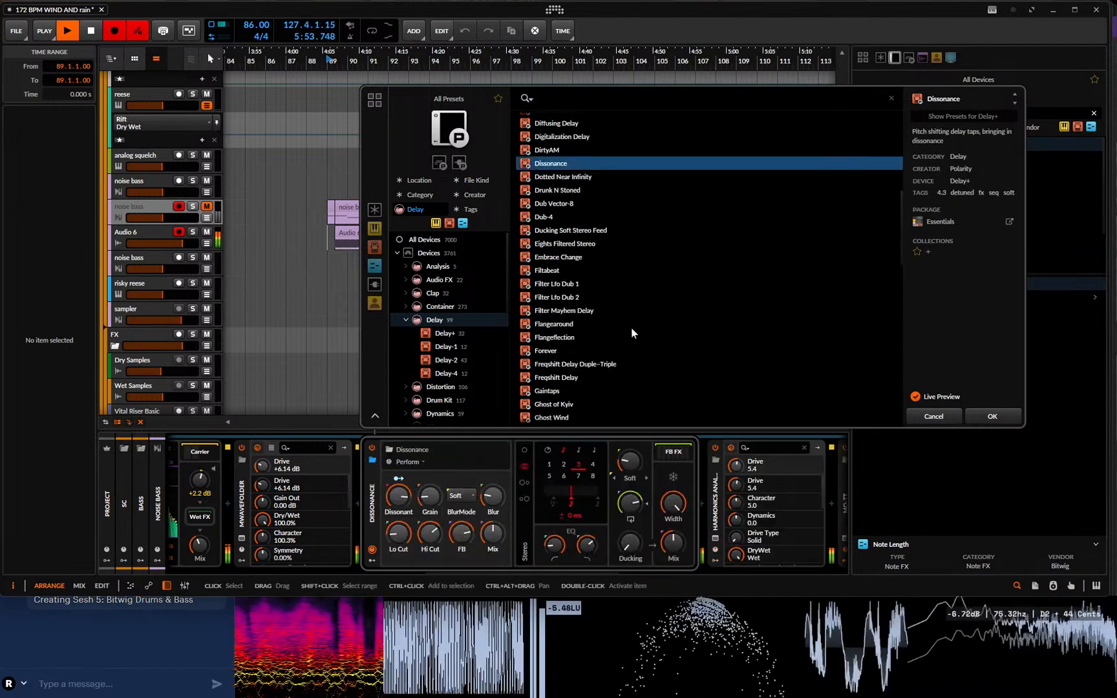
pyautogui.click(618, 258)
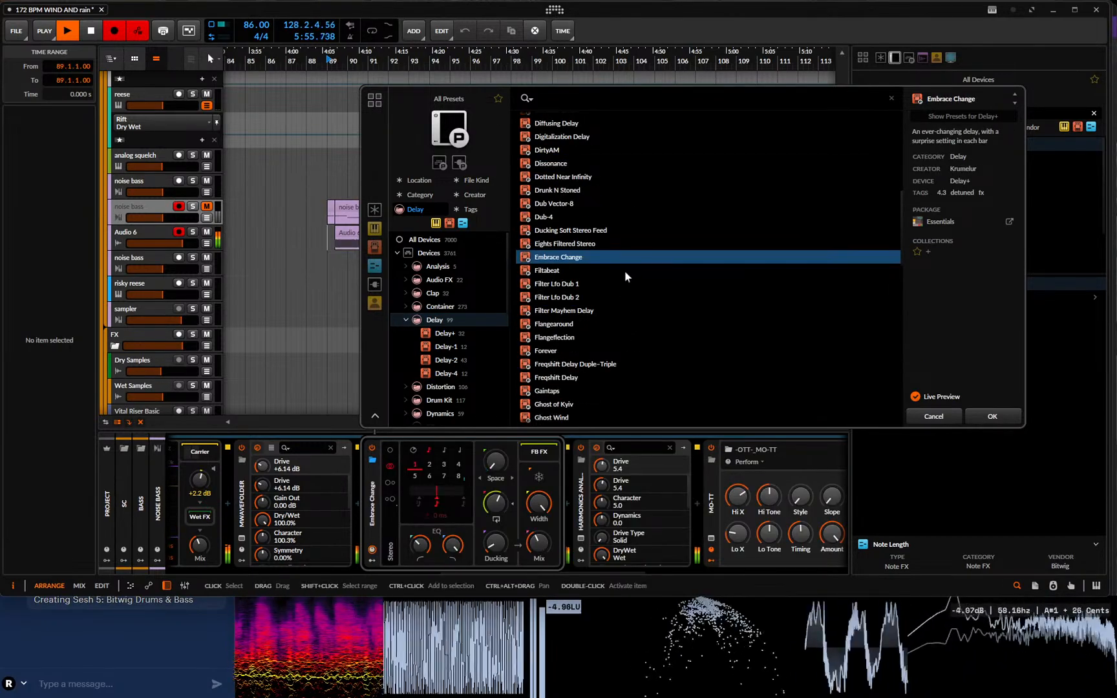
pyautogui.click(614, 311)
pyautogui.click(614, 334)
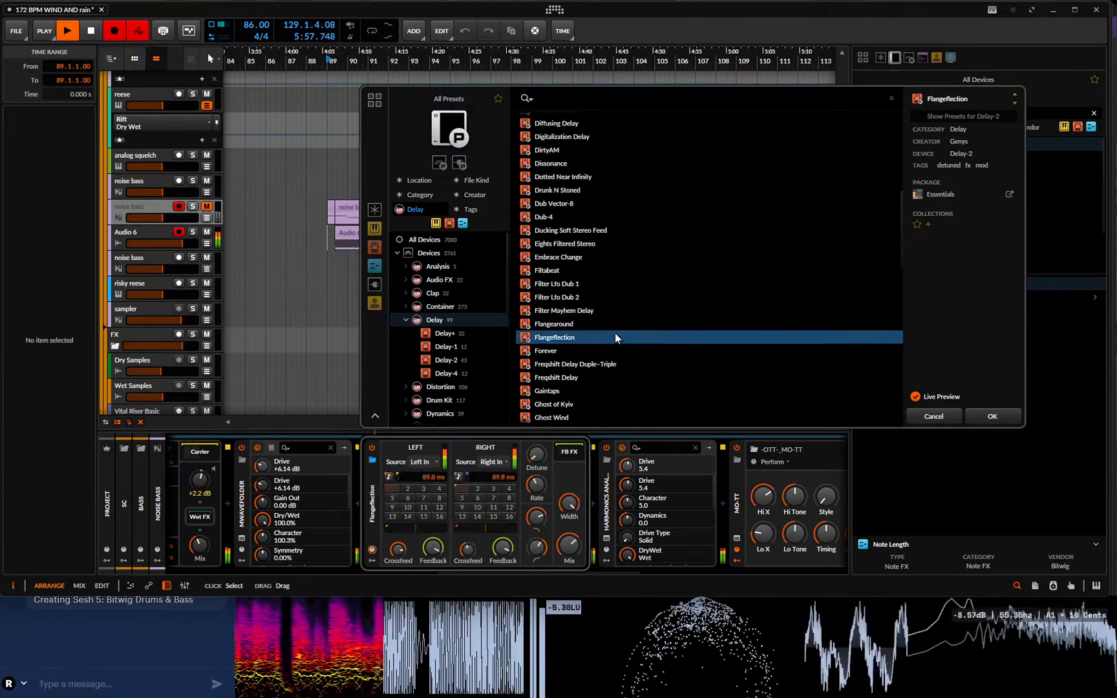
pyautogui.click(630, 380)
# - Load the delay presets Ghost of Kyiv, Ghost Wind and Granulari in turn, and turn down Granulari's Mix
pyautogui.scroll(-4, 633, 375)
pyautogui.click(609, 240)
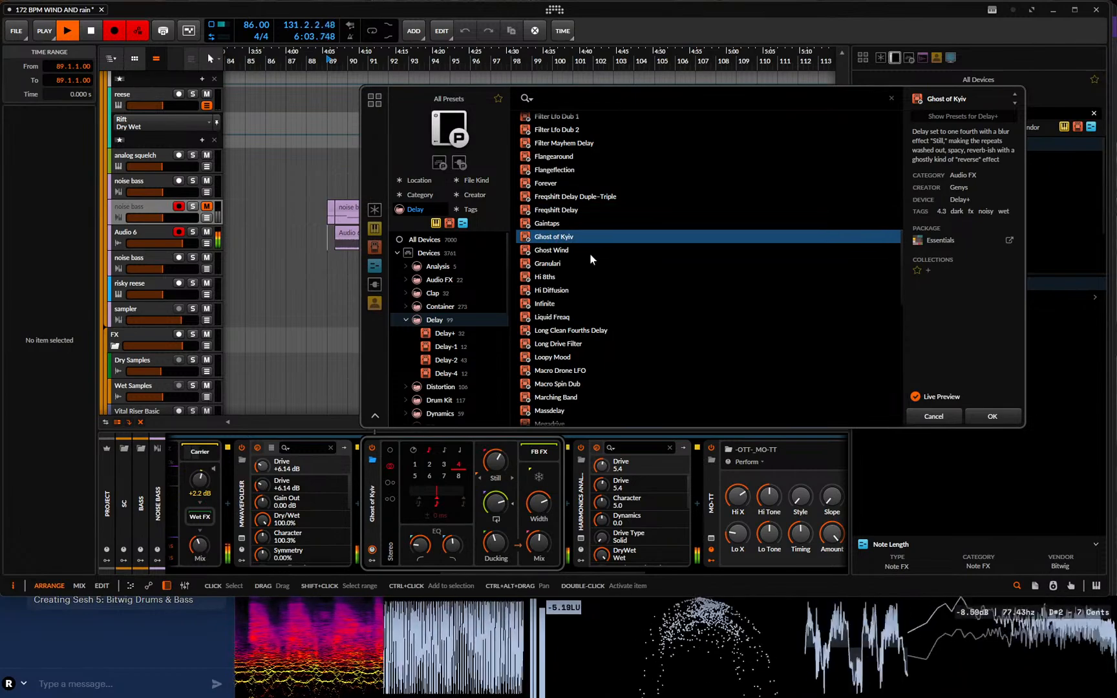
pyautogui.click(589, 251)
pyautogui.click(588, 265)
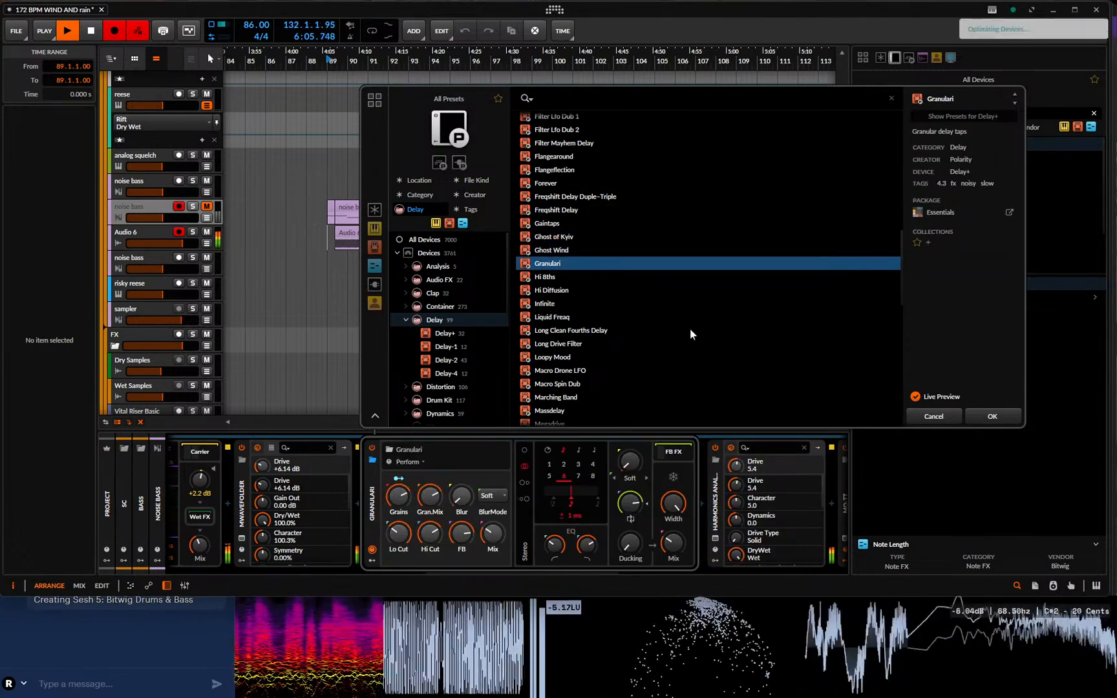
pyautogui.moveTo(673, 541)
pyautogui.moveTo(672, 542); pyautogui.dragTo(673, 576)
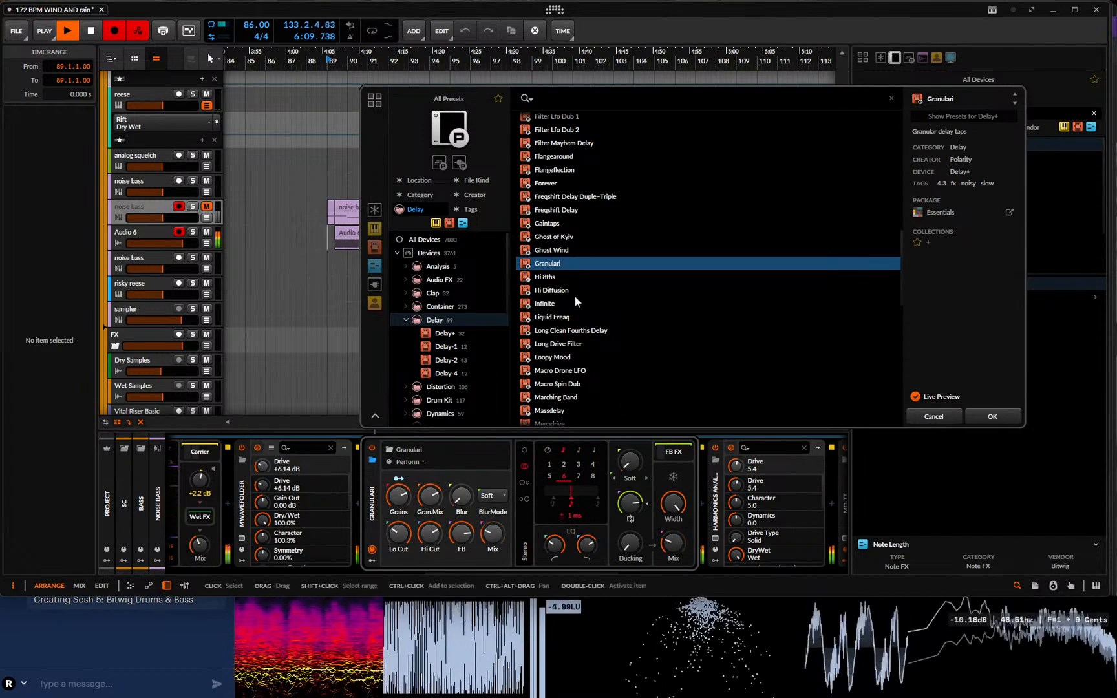
# - Record the bass through the delay presets Infinite, Long Clean Fourths Delay, Macro Drone LFO and Massdelay
pyautogui.click(575, 300)
pyautogui.scroll(-3, 594, 310)
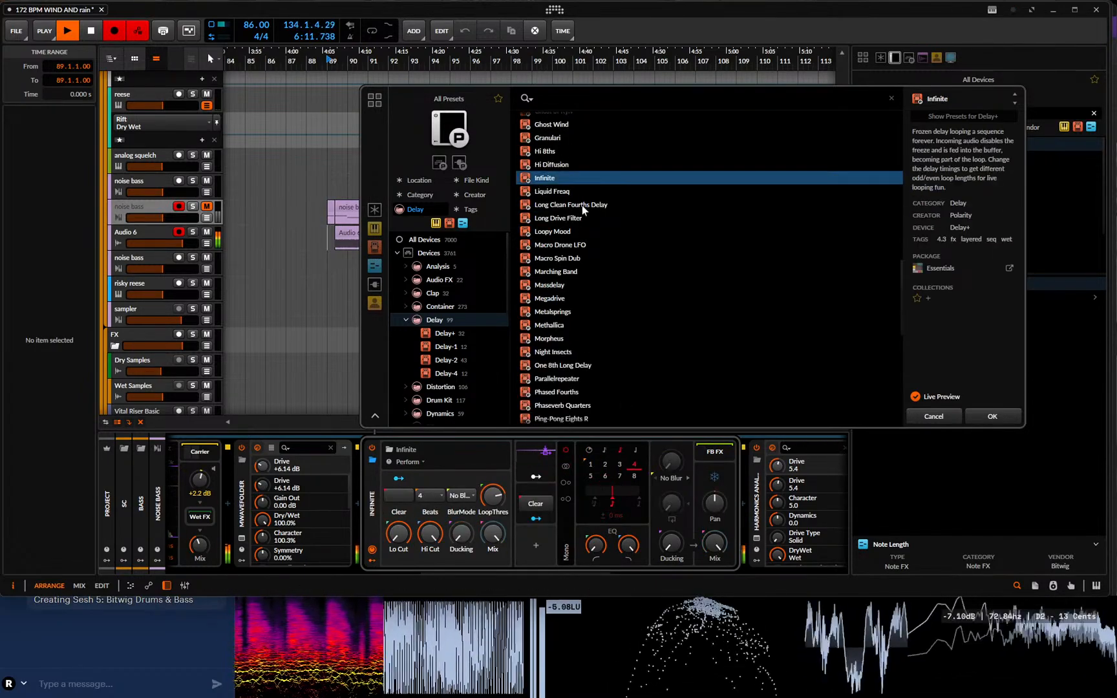
pyautogui.click(581, 205)
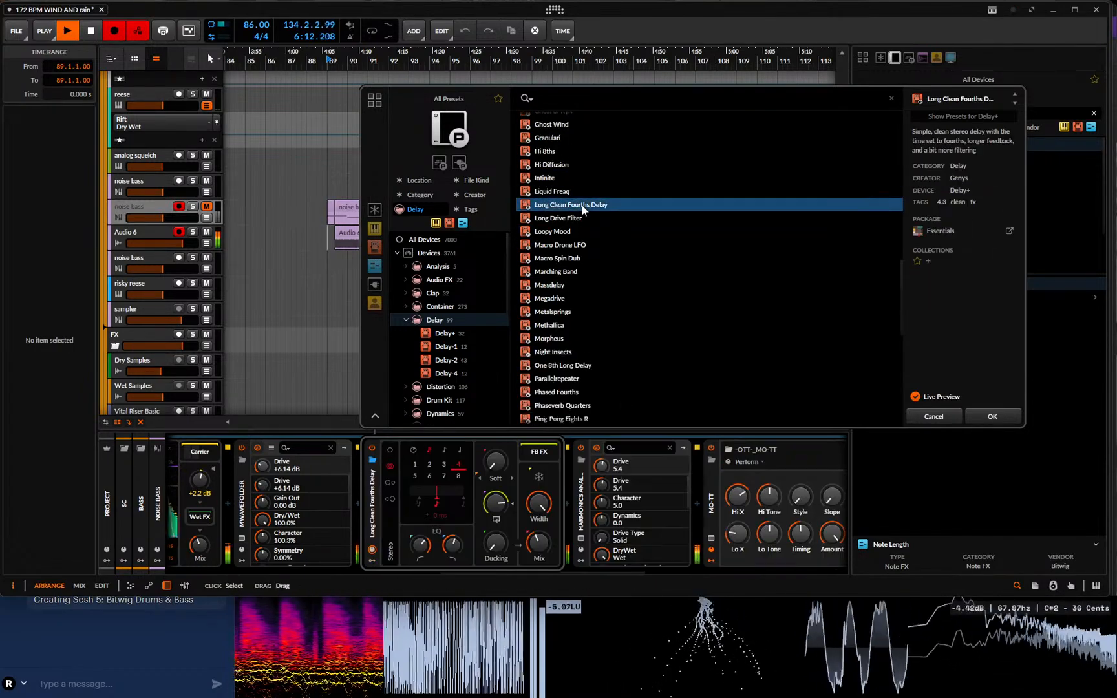
pyautogui.click(589, 248)
pyautogui.click(576, 282)
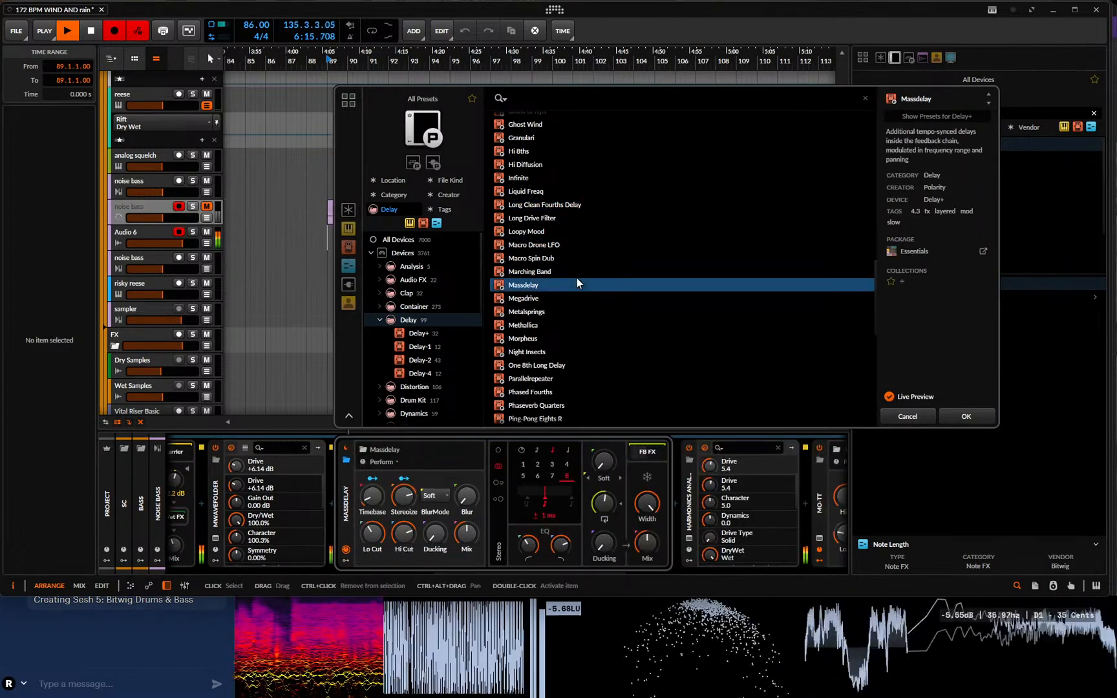
# - Cycle the delay through the presets Metalsprings, Methallica, Morpheus and Poly Mod Delay while recording
pyautogui.click(572, 313)
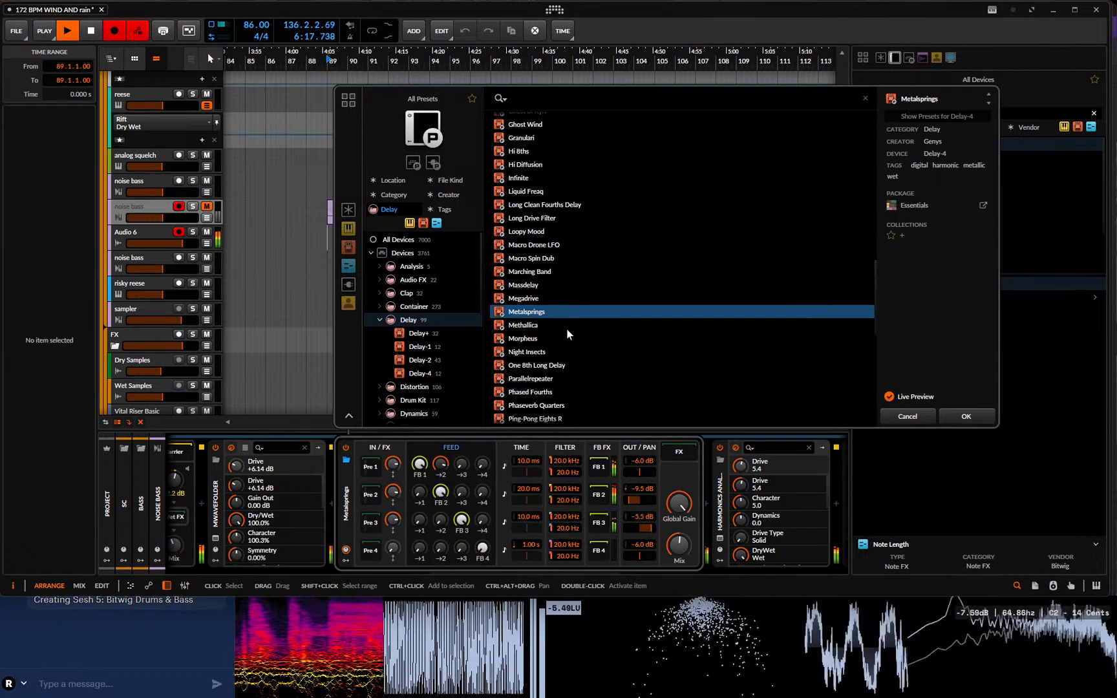
pyautogui.click(567, 328)
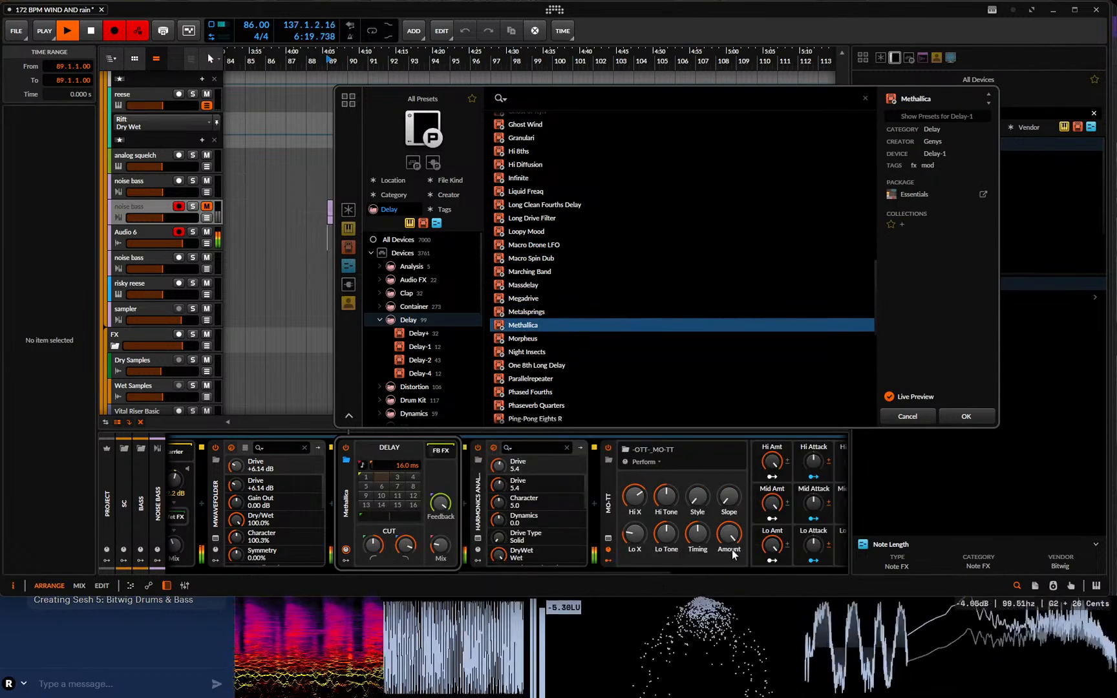
pyautogui.click(557, 339)
pyautogui.scroll(-2, 575, 371)
pyautogui.scroll(-1, 576, 370)
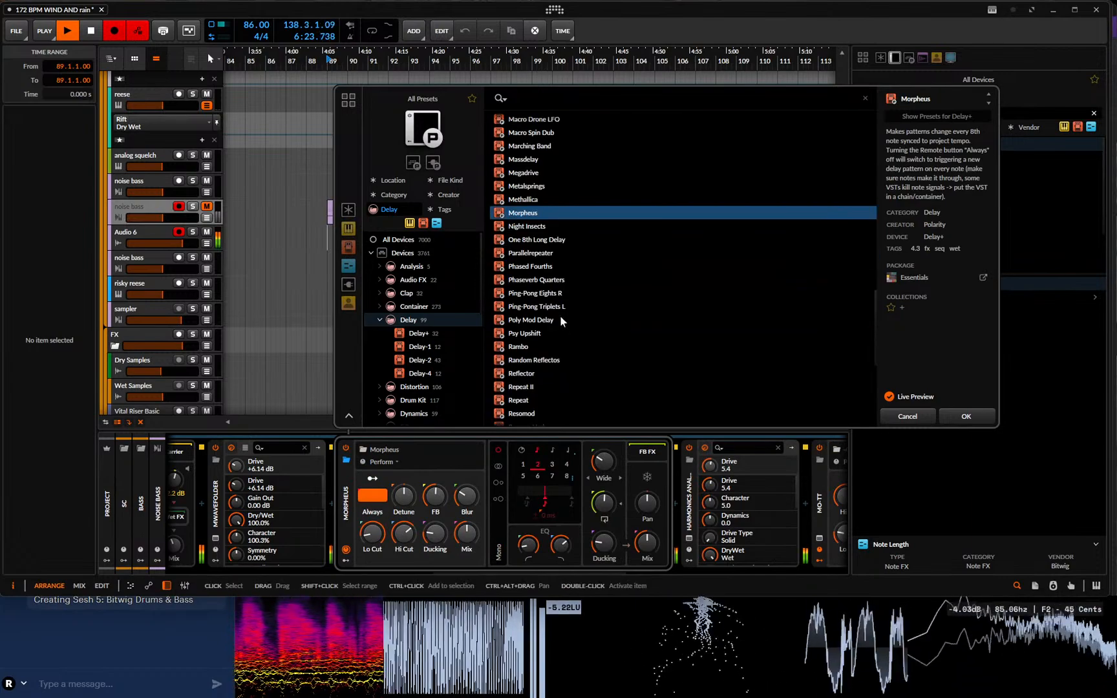
pyautogui.click(560, 318)
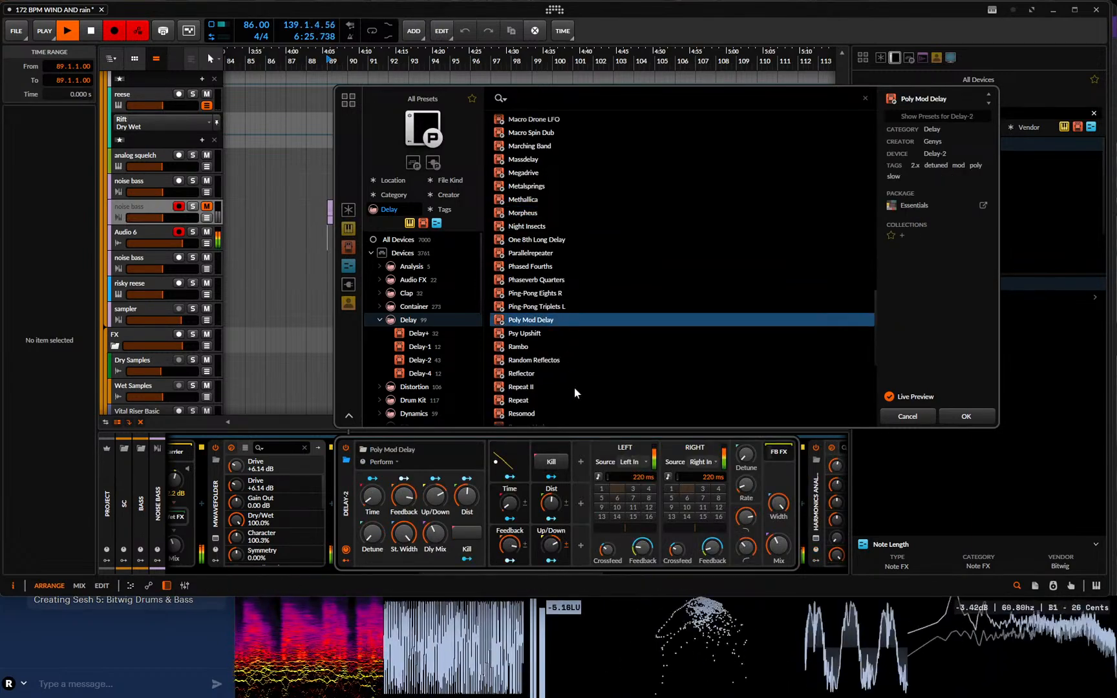
# - Change the delay to Repeat II, Robots, Robot Glitch and Resomod in turn during the recording
pyautogui.click(574, 387)
pyautogui.scroll(-3, 574, 310)
pyautogui.click(578, 328)
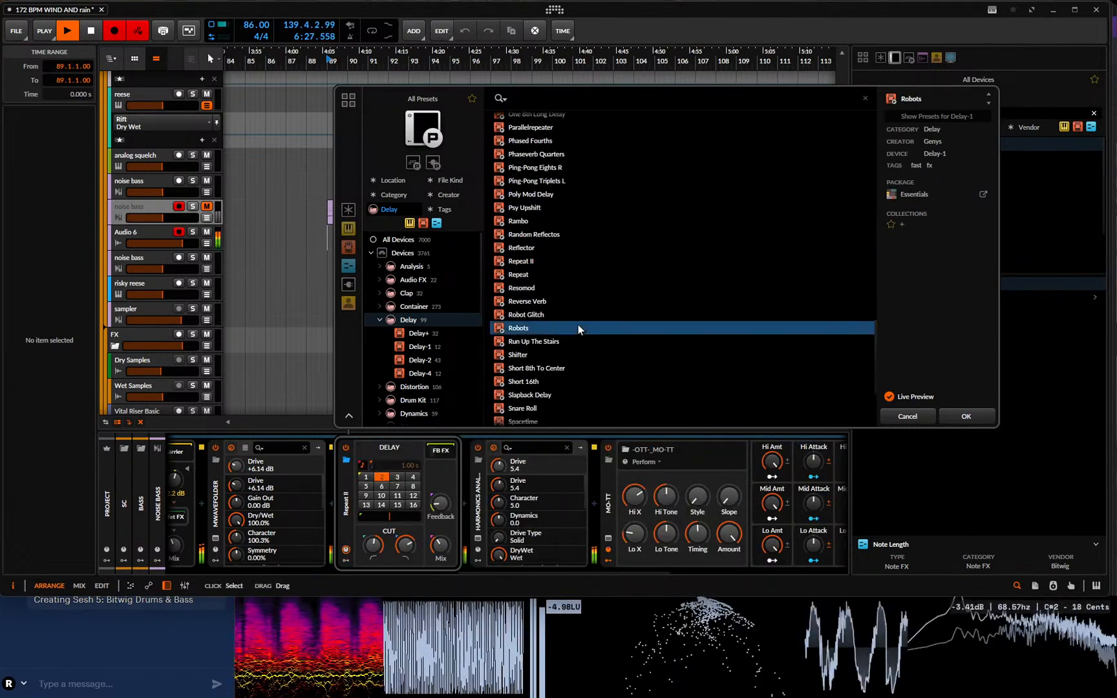
pyautogui.click(573, 314)
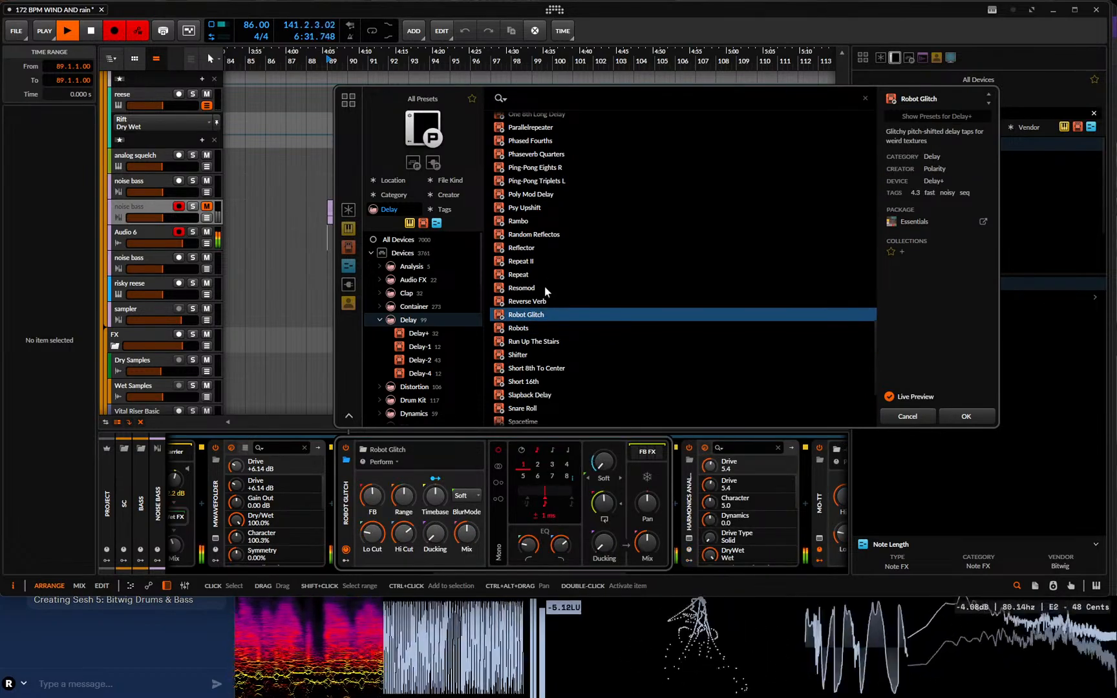
pyautogui.click(545, 288)
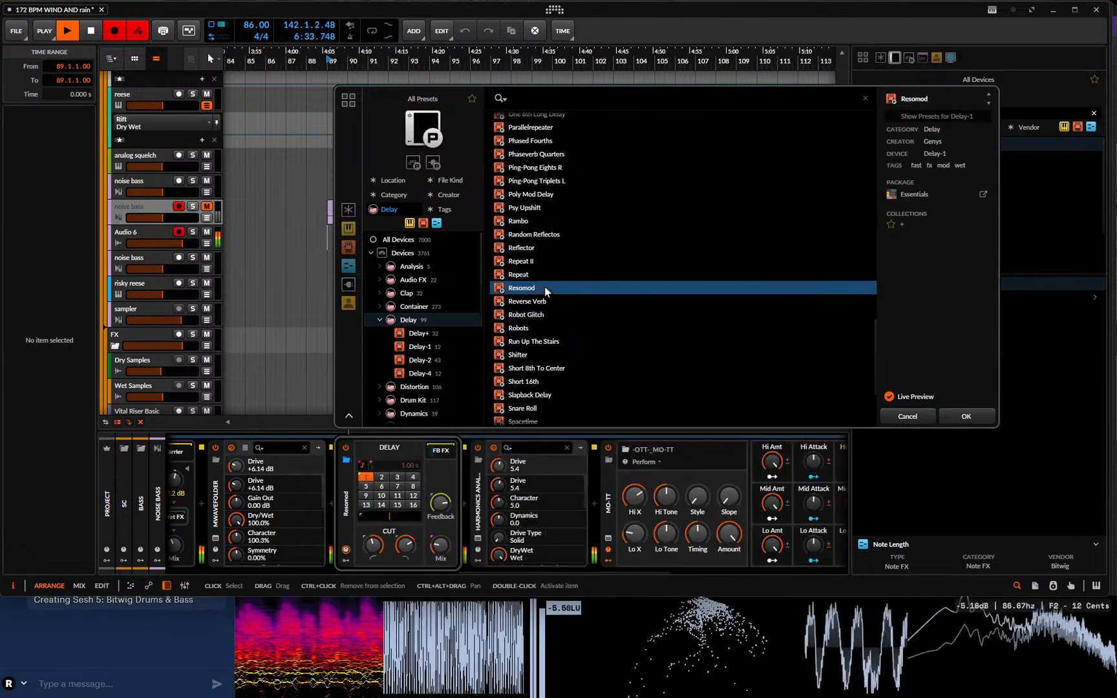
# - Run the recording bass through the delay presets Shifter, Run Up The Stairs, Short 8th To Center and Slapback Delay
pyautogui.click(561, 358)
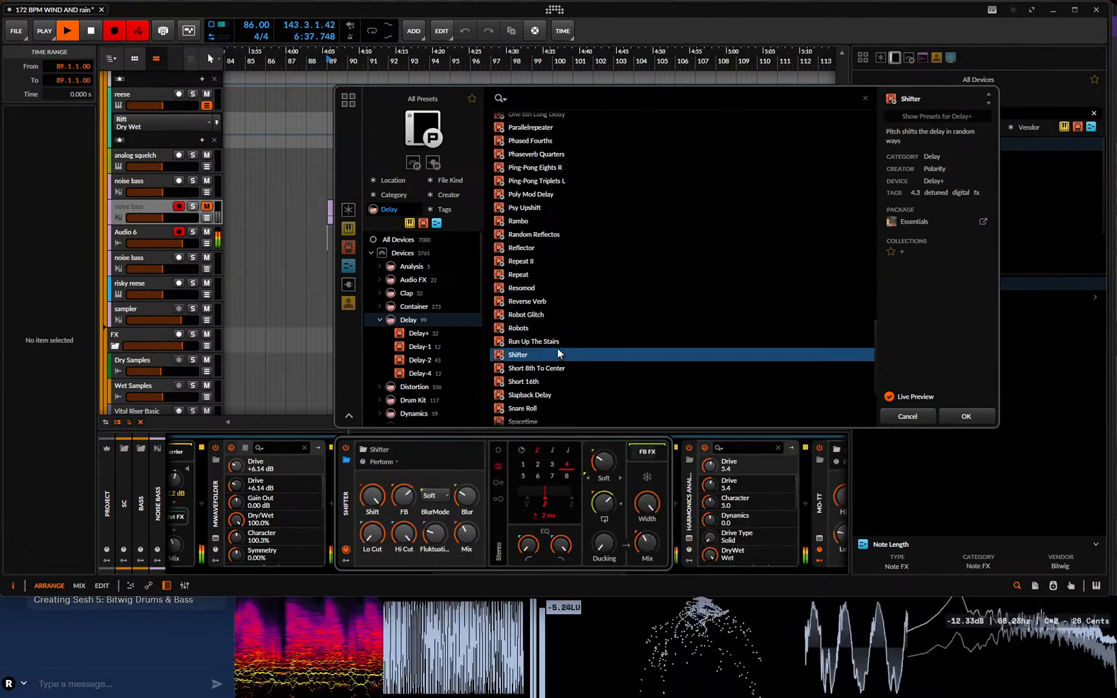
pyautogui.click(558, 344)
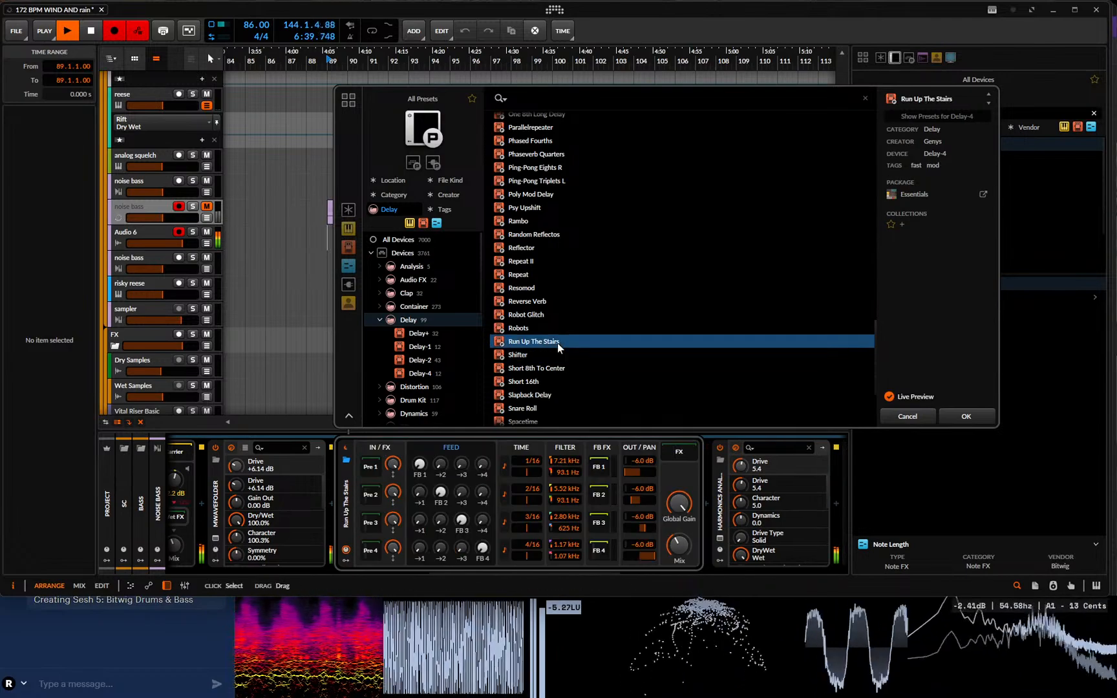
pyautogui.click(559, 369)
pyautogui.scroll(-5, 559, 390)
pyautogui.click(558, 261)
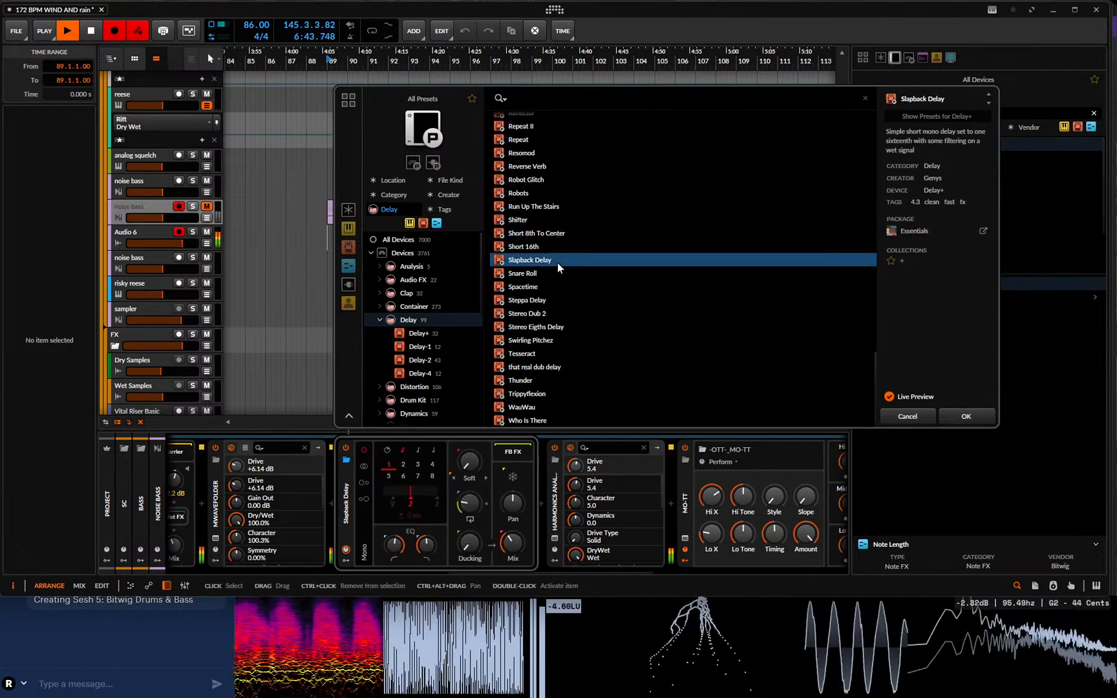
# - Record the bass with the delay presets Snare Roll, Spacetime, Steppa Delay, Stereo Dub 2 and Stereo Eigths Delay in turn
pyautogui.click(562, 273)
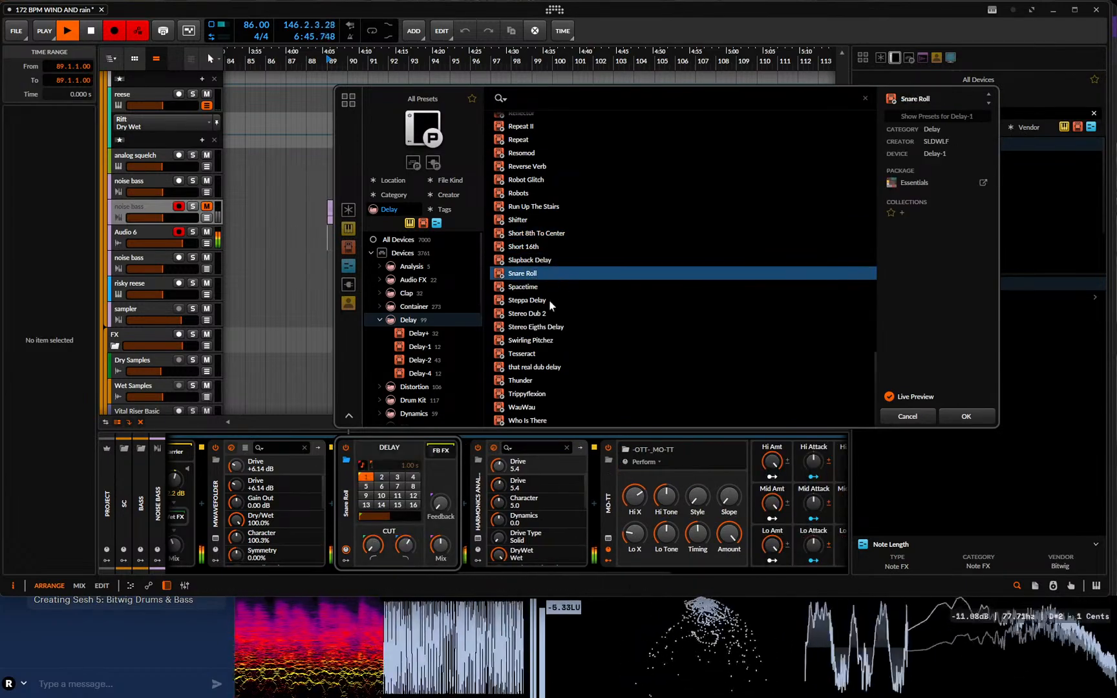
pyautogui.click(547, 289)
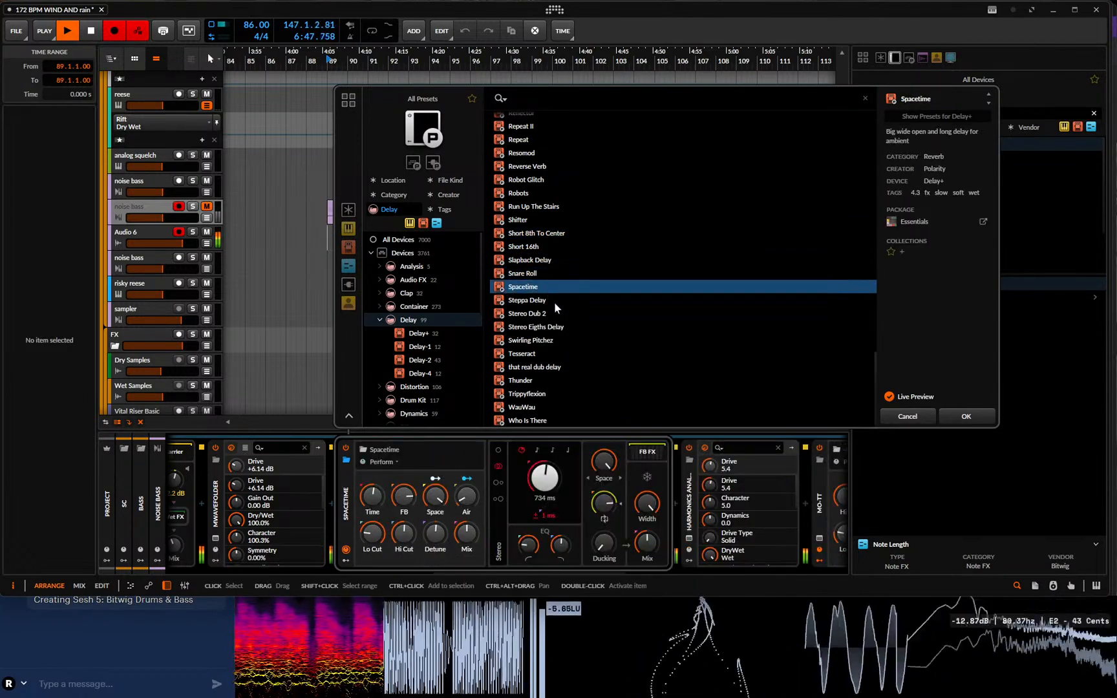
pyautogui.click(554, 301)
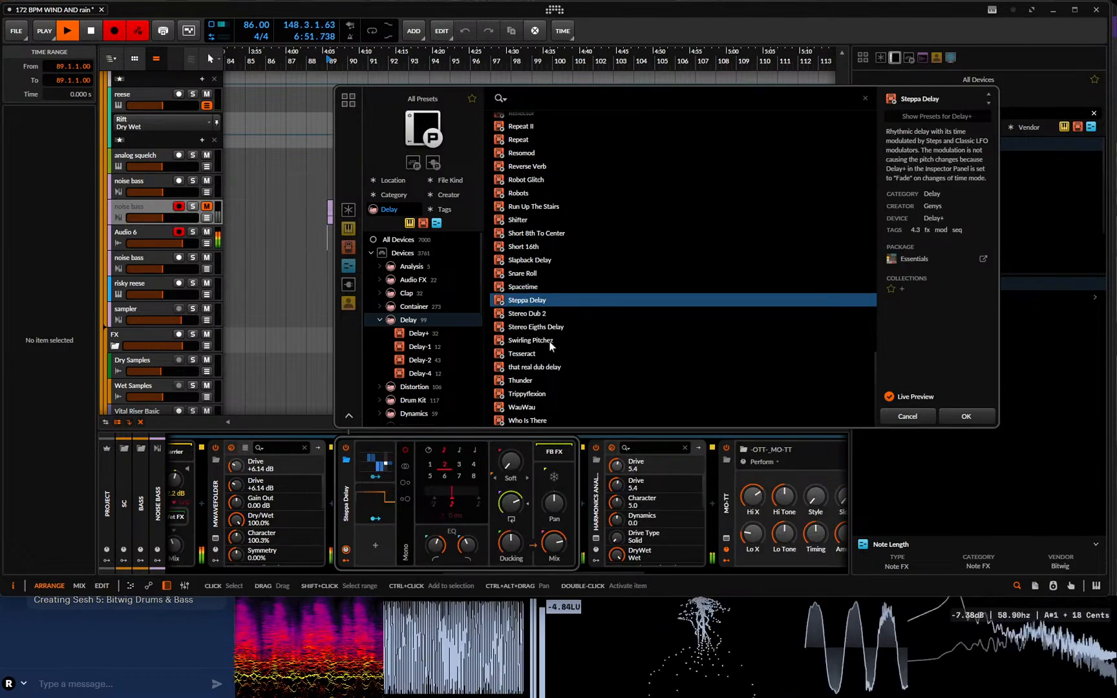
pyautogui.click(557, 311)
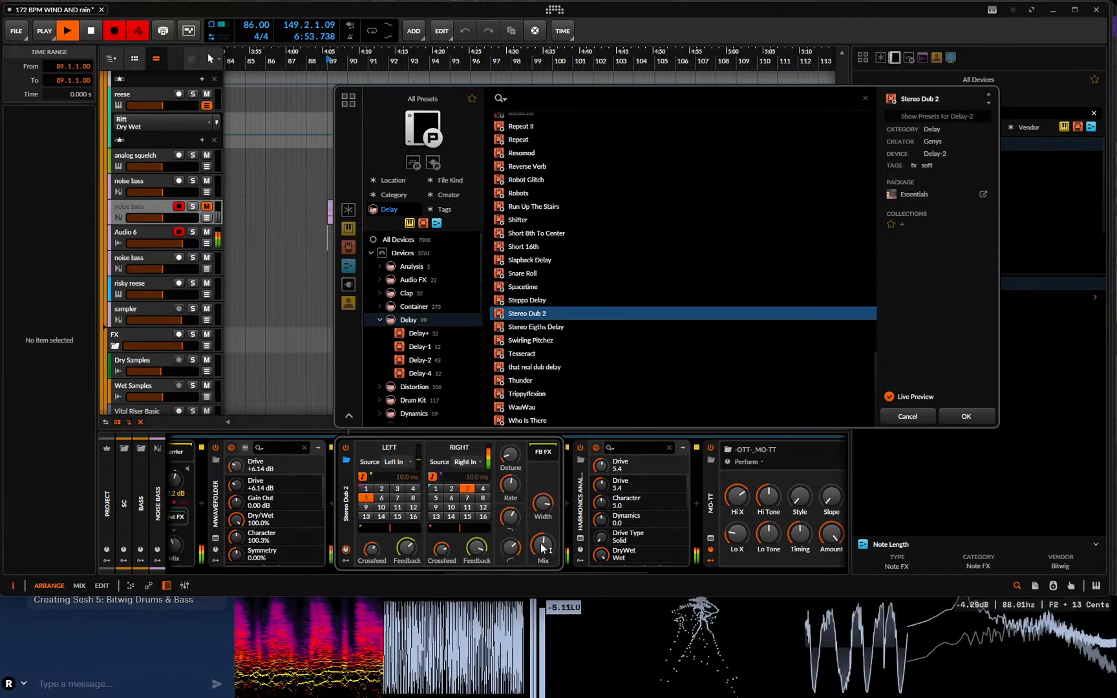
pyautogui.click(556, 327)
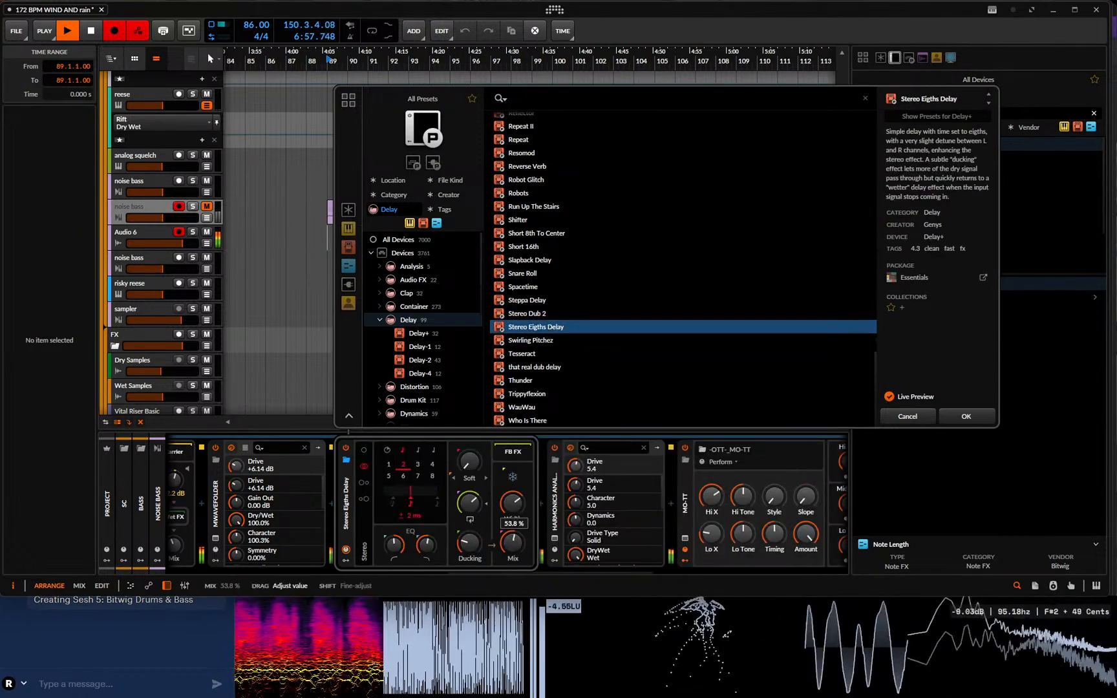
# - Step the delay through the presets Tesseract, that real dub delay, Thunder, Trippyflexion, WauWau and Who Is There while recording
pyautogui.click(546, 356)
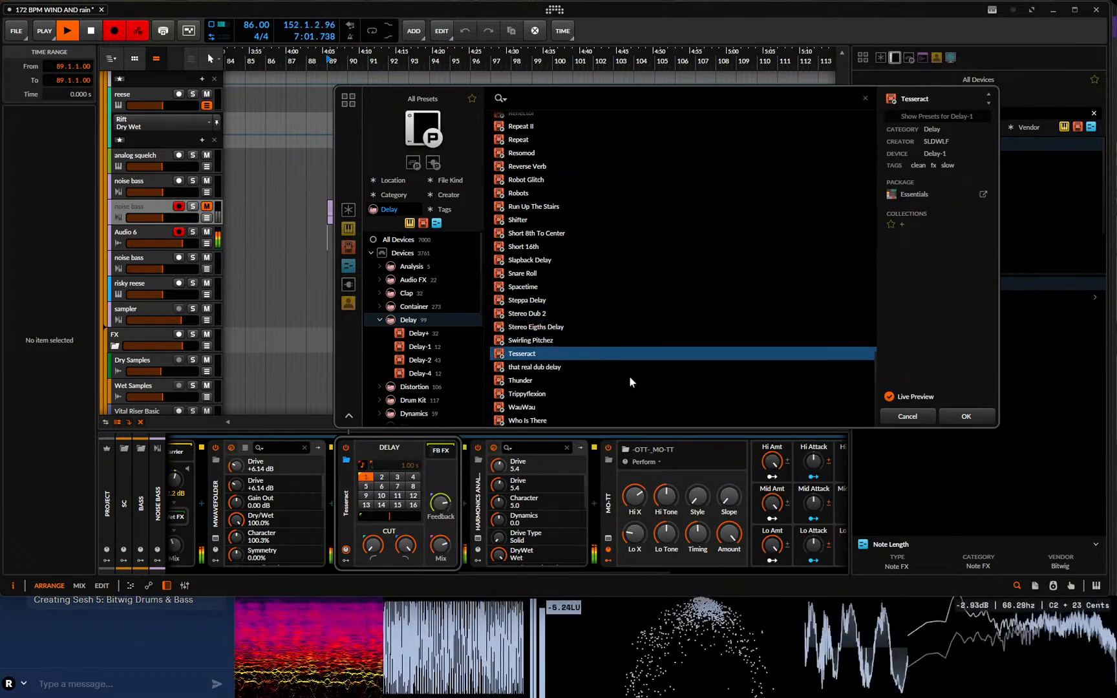
pyautogui.click(542, 370)
pyautogui.click(548, 383)
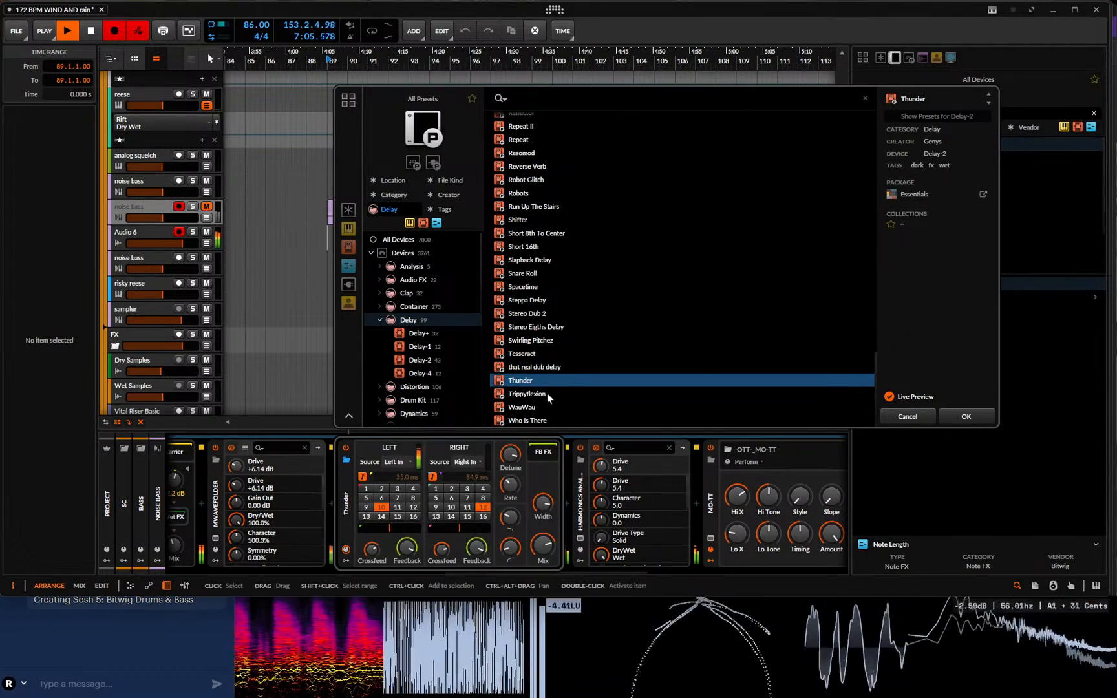
pyautogui.click(547, 393)
pyautogui.click(546, 406)
pyautogui.click(548, 419)
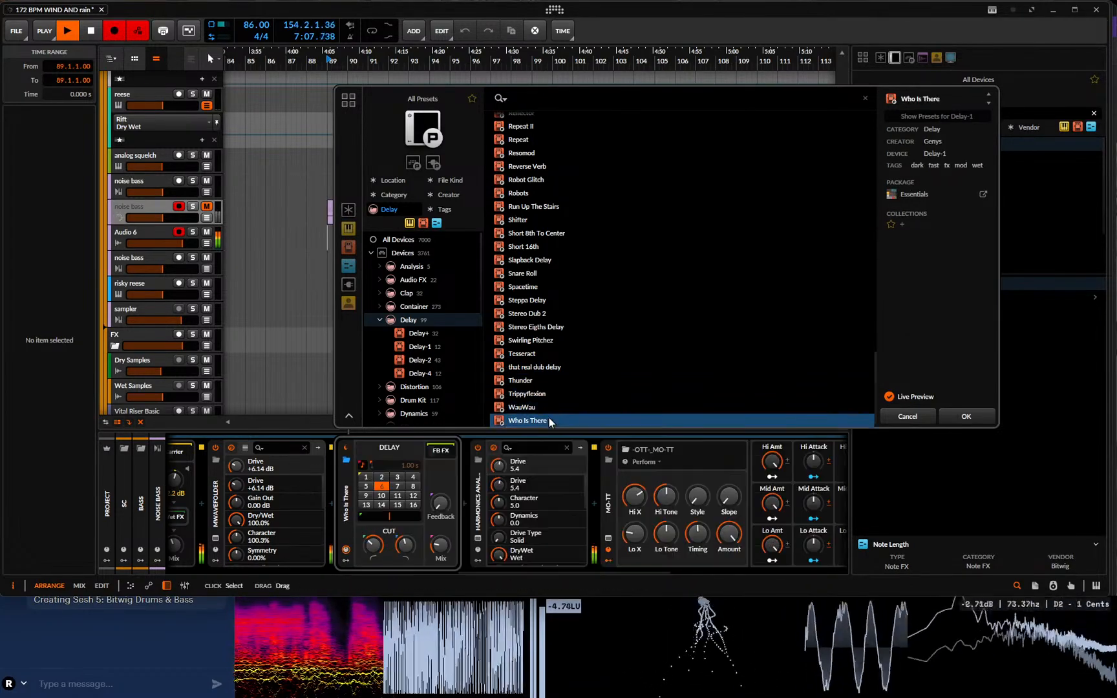
# - Switch the preset category to Audio FX and replace the delay with the Blur preset Metalizer
pyautogui.scroll(-3, 444, 348)
pyautogui.scroll(-3, 442, 346)
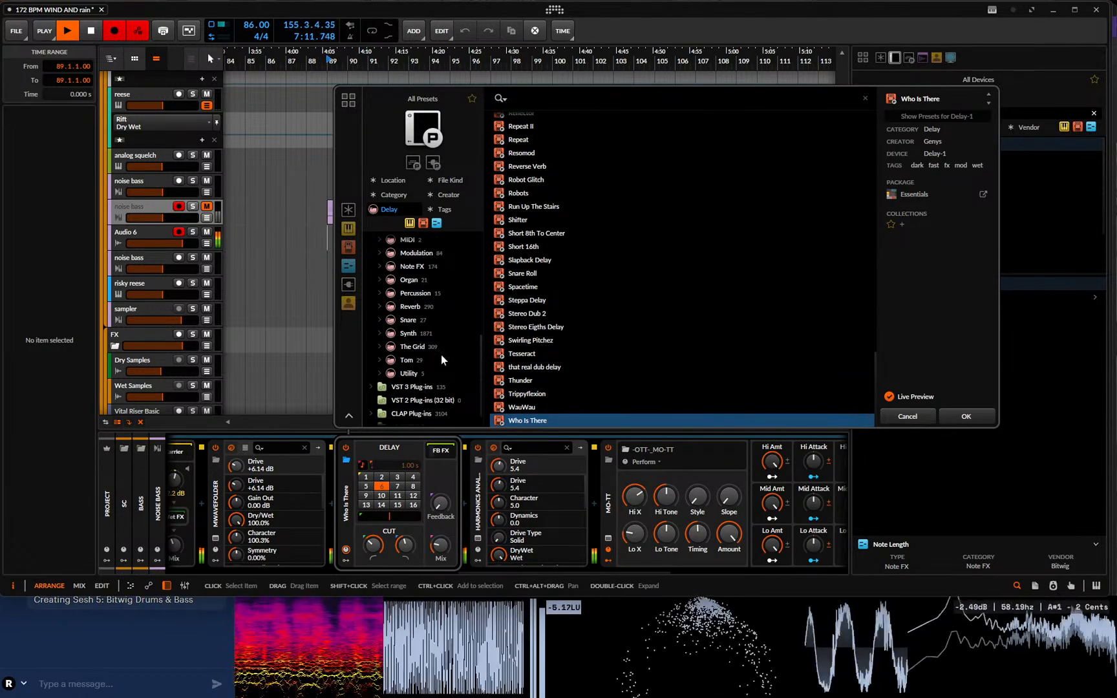
pyautogui.scroll(6, 441, 351)
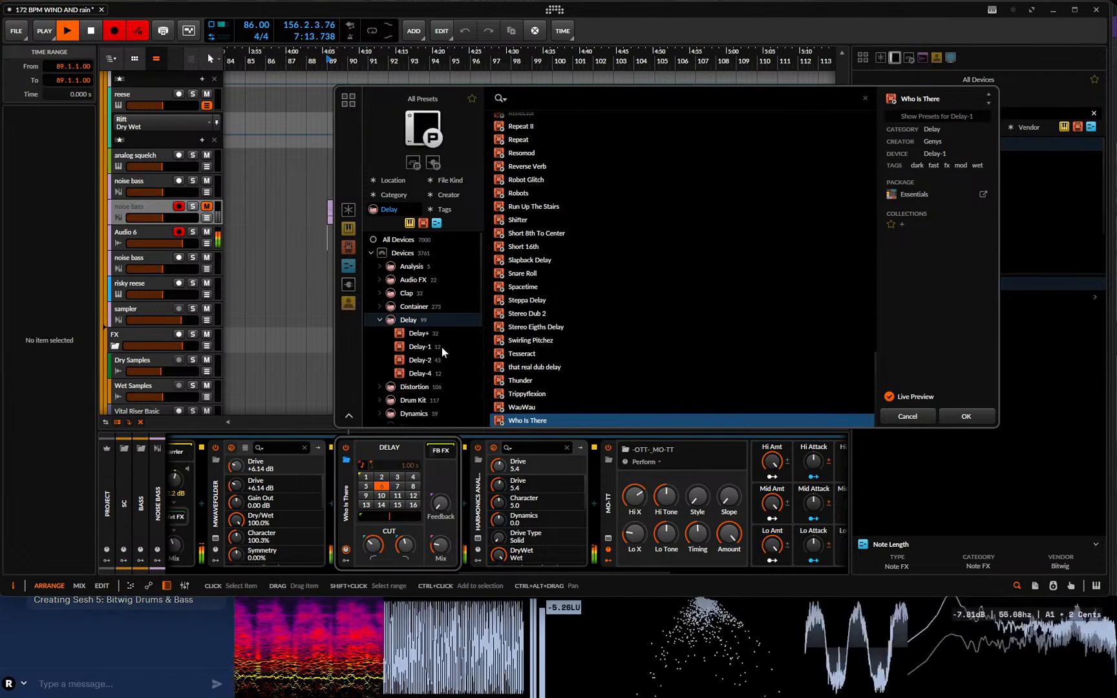
pyautogui.click(430, 283)
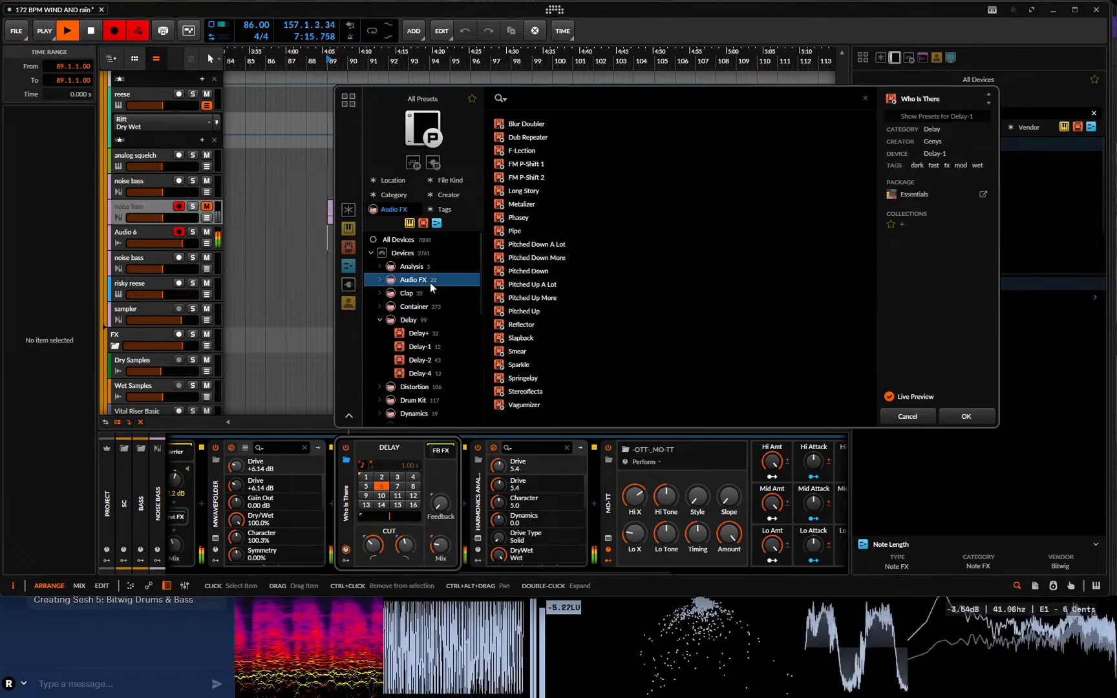
pyautogui.click(536, 208)
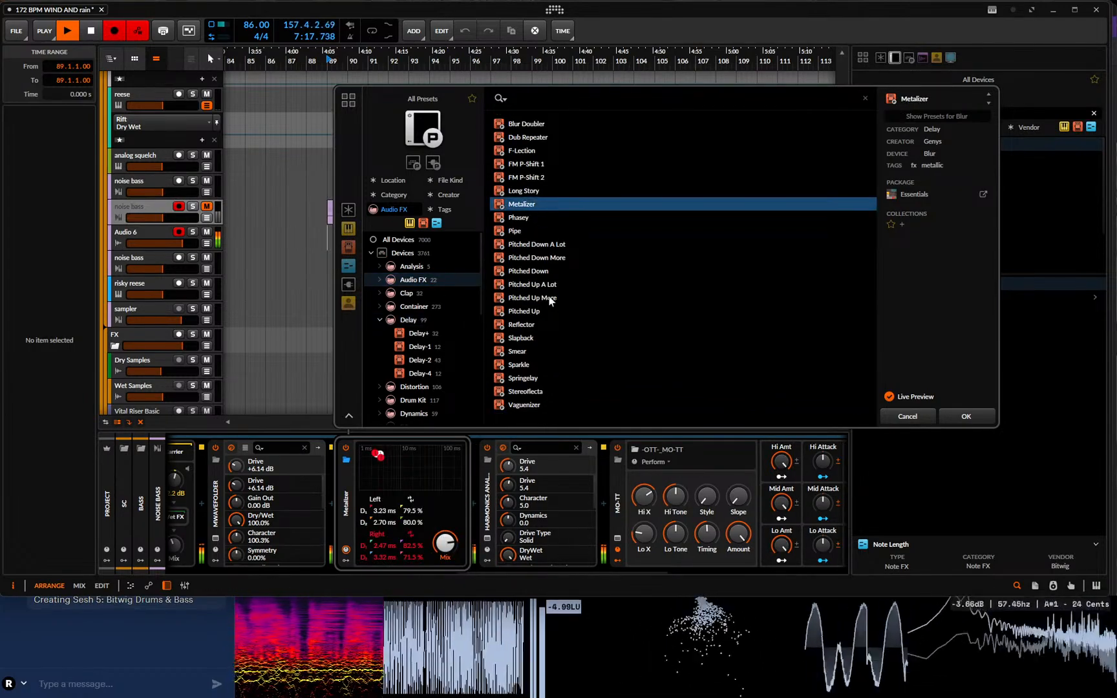
# - Audition the Blur preset Smear, discard the preset change to keep the original delay, and stop recording
pyautogui.click(535, 351)
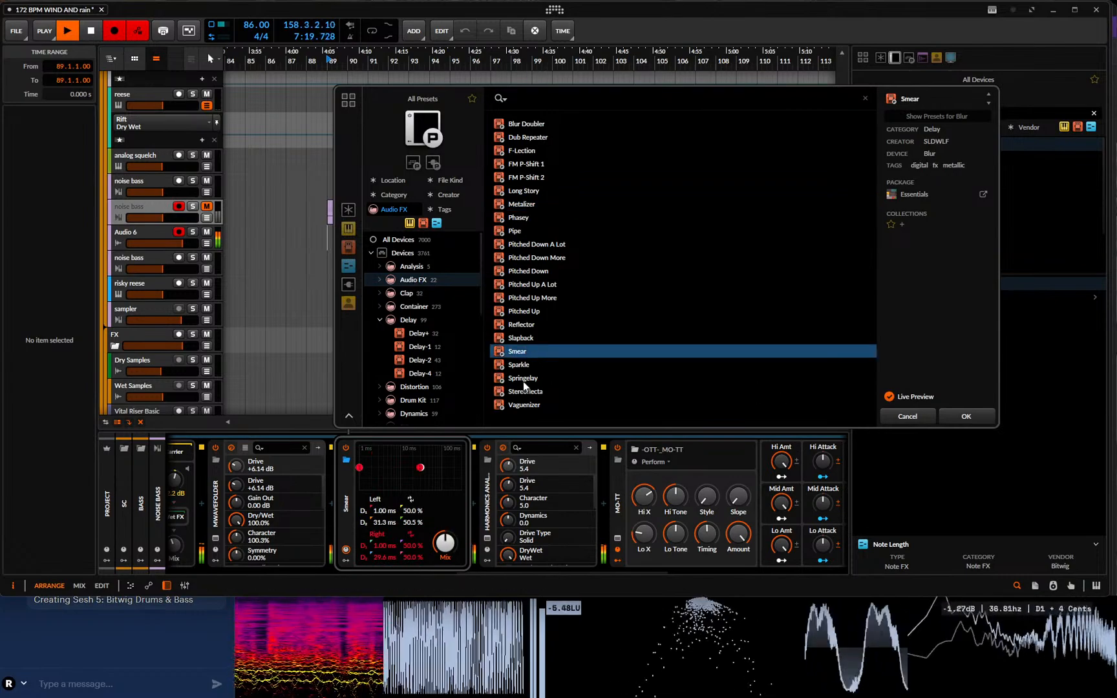
pyautogui.click(908, 416)
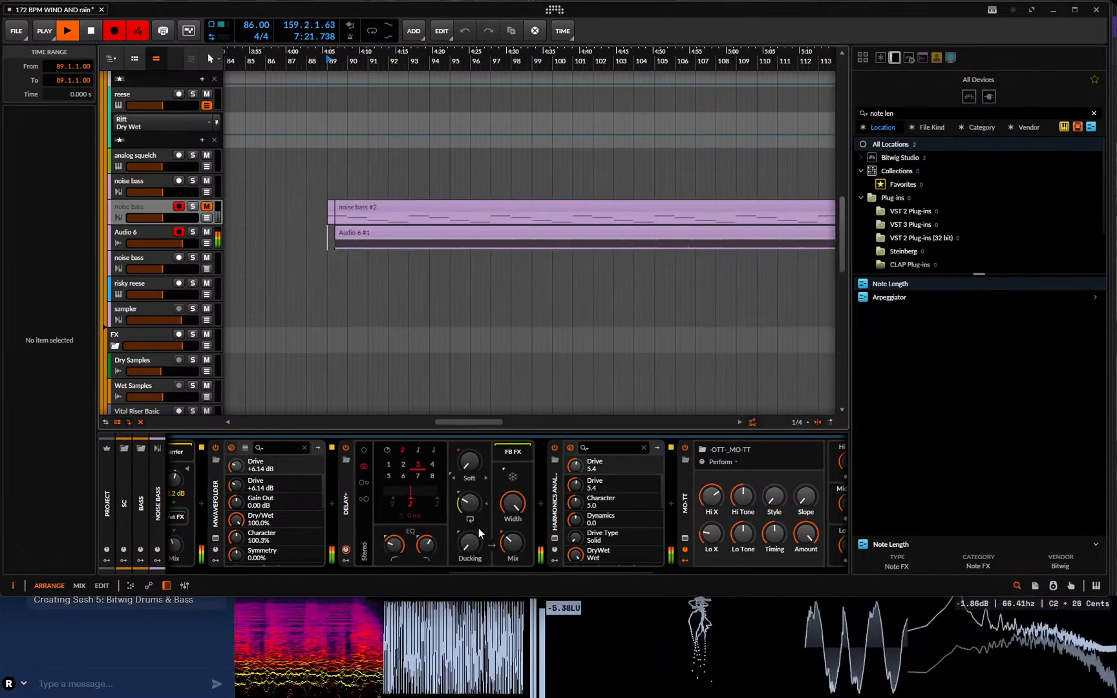
pyautogui.moveTo(653, 47); pyautogui.dragTo(486, 23)
pyautogui.click(94, 31)
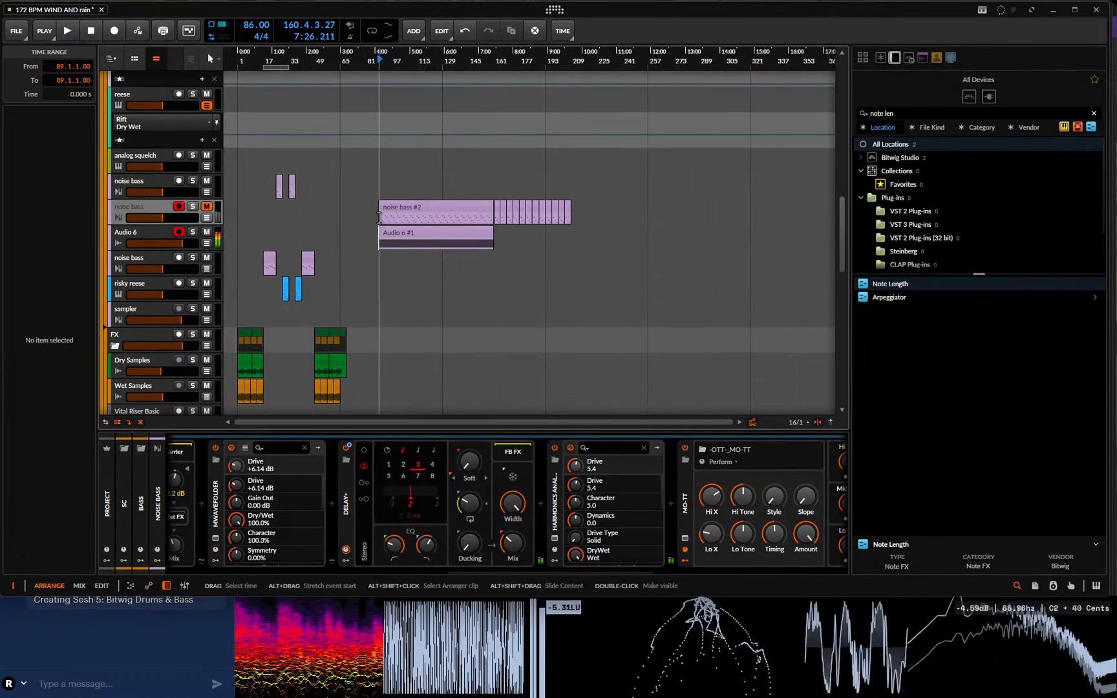
# - Delete the note clips between bars 81 and 209 on the muted noise bass track above Audio 6
pyautogui.moveTo(372, 219); pyautogui.dragTo(569, 222)
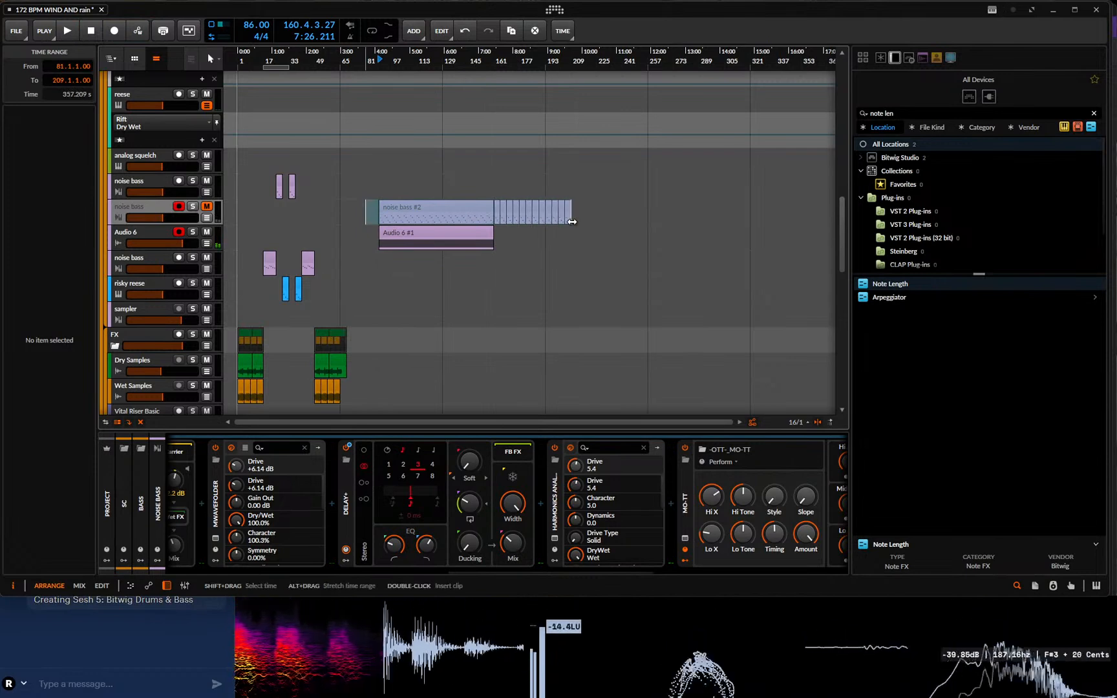
pyautogui.press('Delete')
pyautogui.click(453, 228)
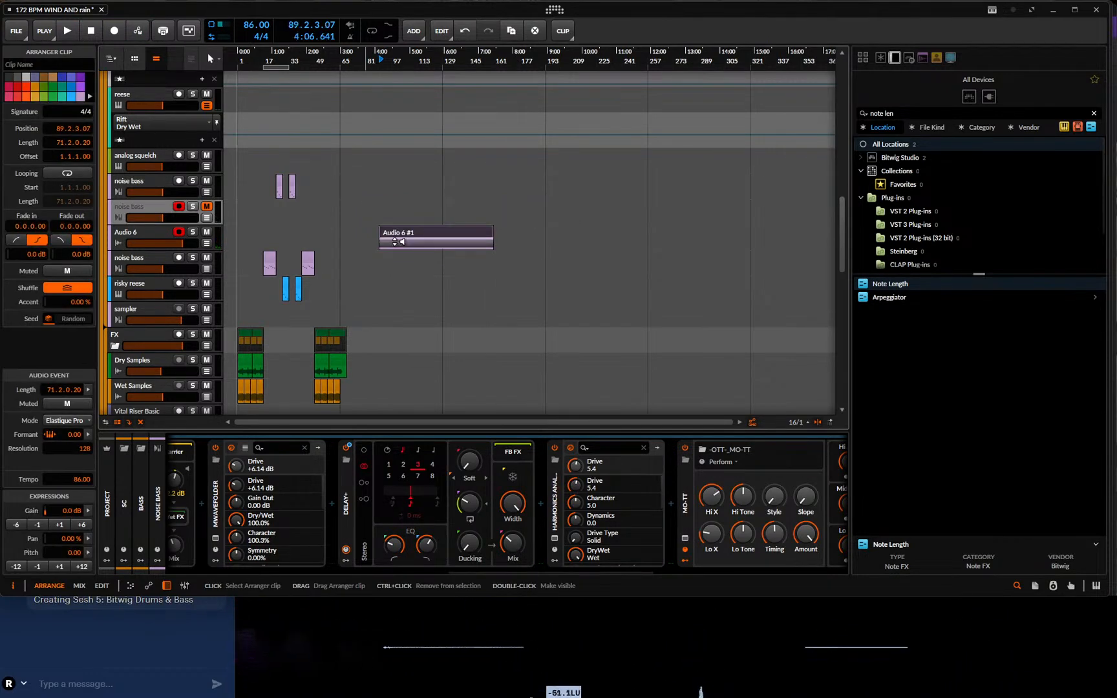
# - Set up a 24-bit WAVE export of only the Audio 6 track for bars 89 to 161
pyautogui.moveTo(433, 54); pyautogui.dragTo(456, 117)
pyautogui.moveTo(254, 248); pyautogui.dragTo(769, 243)
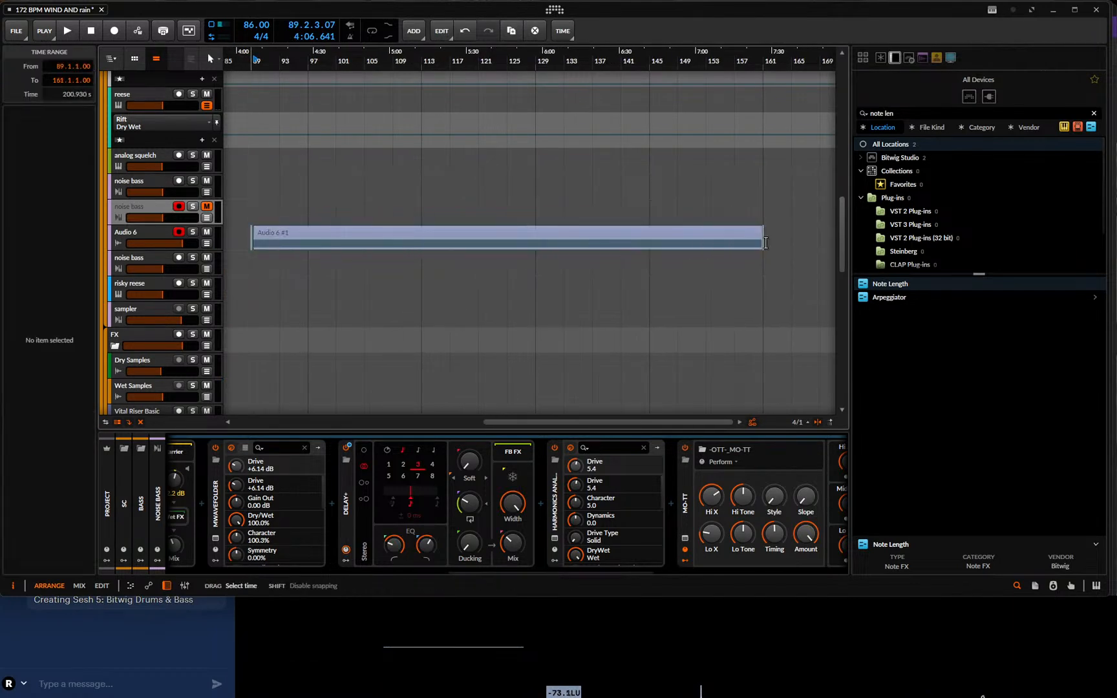
pyautogui.click(17, 31)
pyautogui.click(64, 181)
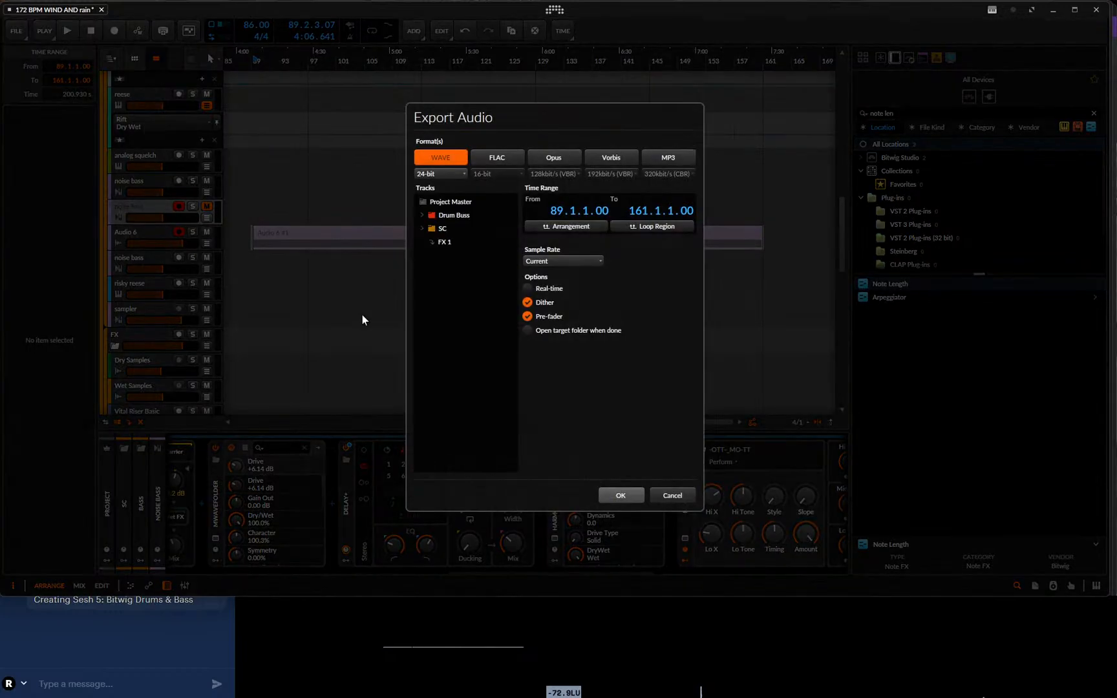
pyautogui.click(422, 228)
pyautogui.click(430, 243)
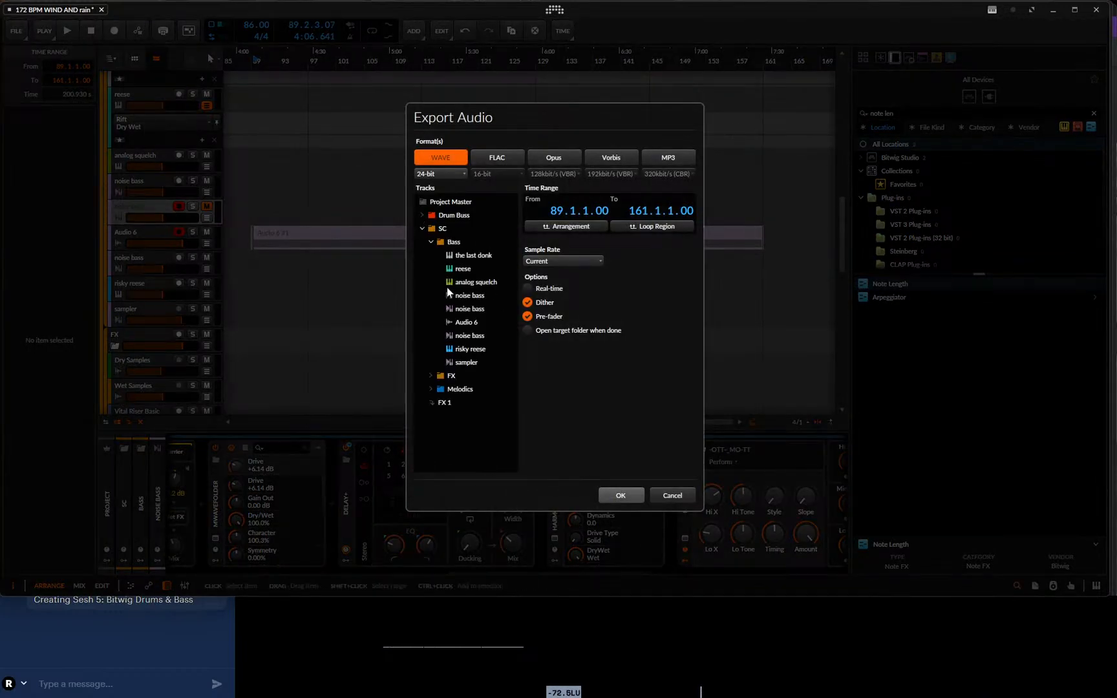
pyautogui.click(457, 322)
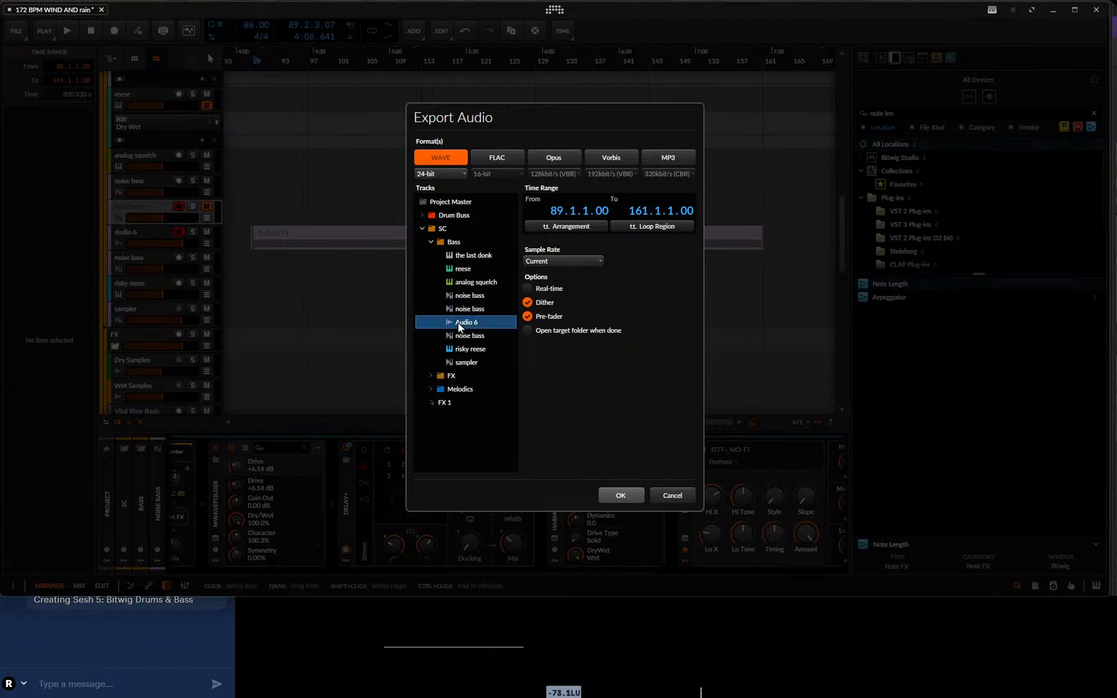
pyautogui.click(620, 494)
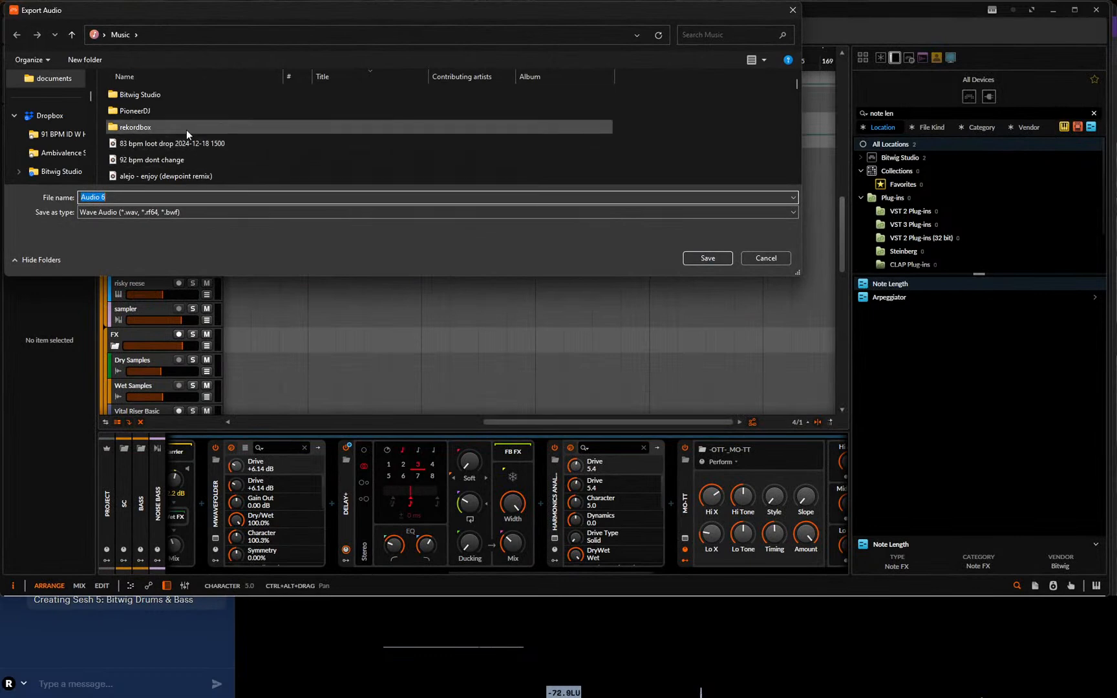
# - Choose the sounddesign folder in the User Library on the TOSHIBA EXT drive as the export destination
pyautogui.scroll(-10, 55, 127)
pyautogui.scroll(-3, 55, 127)
pyautogui.scroll(3, 55, 128)
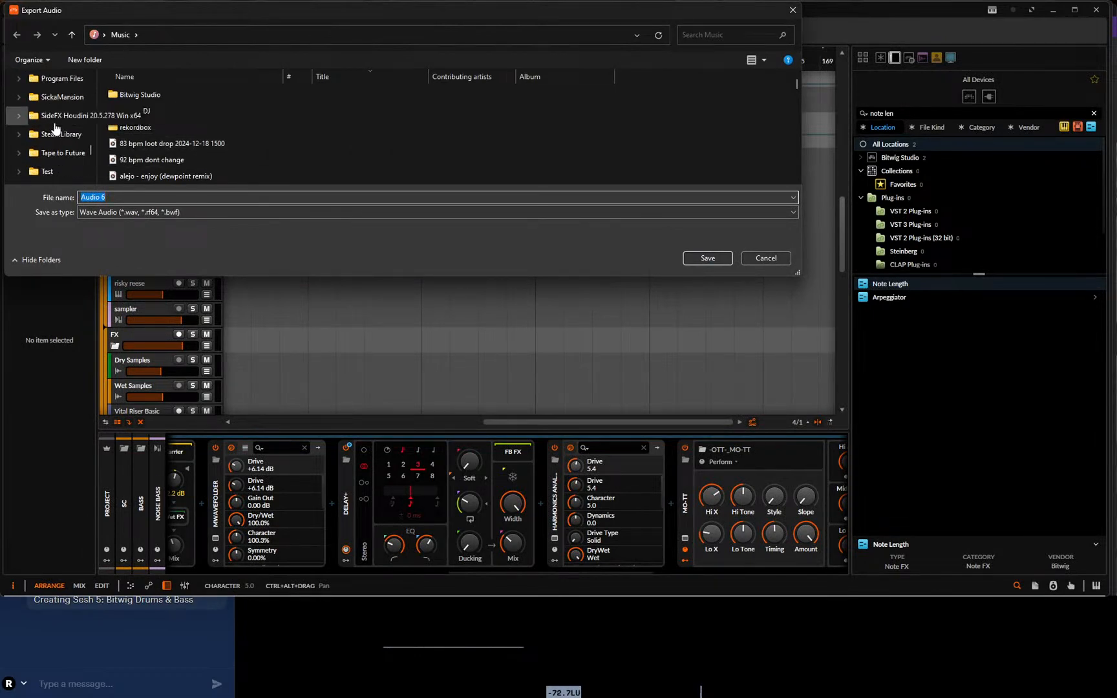
pyautogui.scroll(-3, 59, 142)
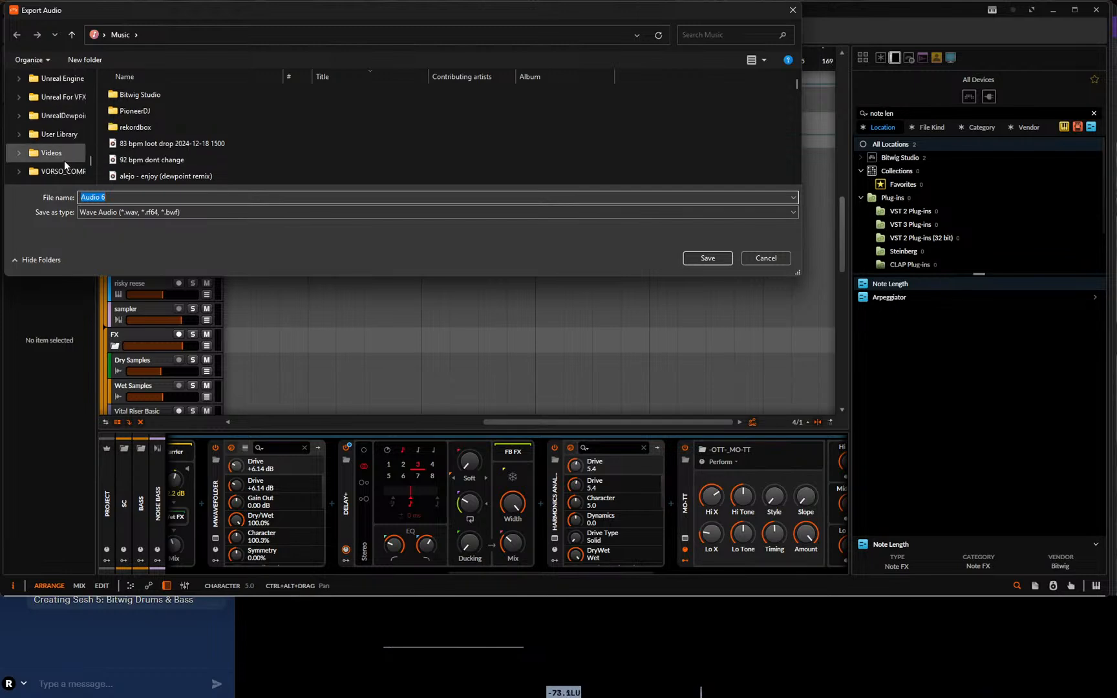
pyautogui.click(56, 136)
pyautogui.scroll(-10, 153, 135)
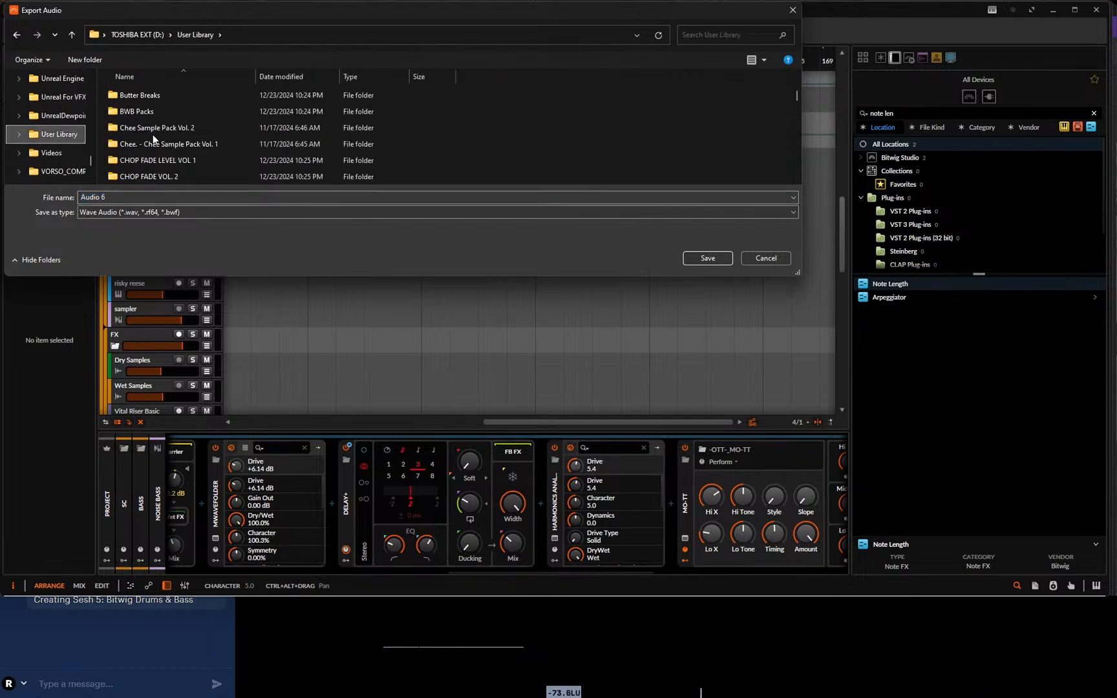
pyautogui.scroll(-15, 153, 132)
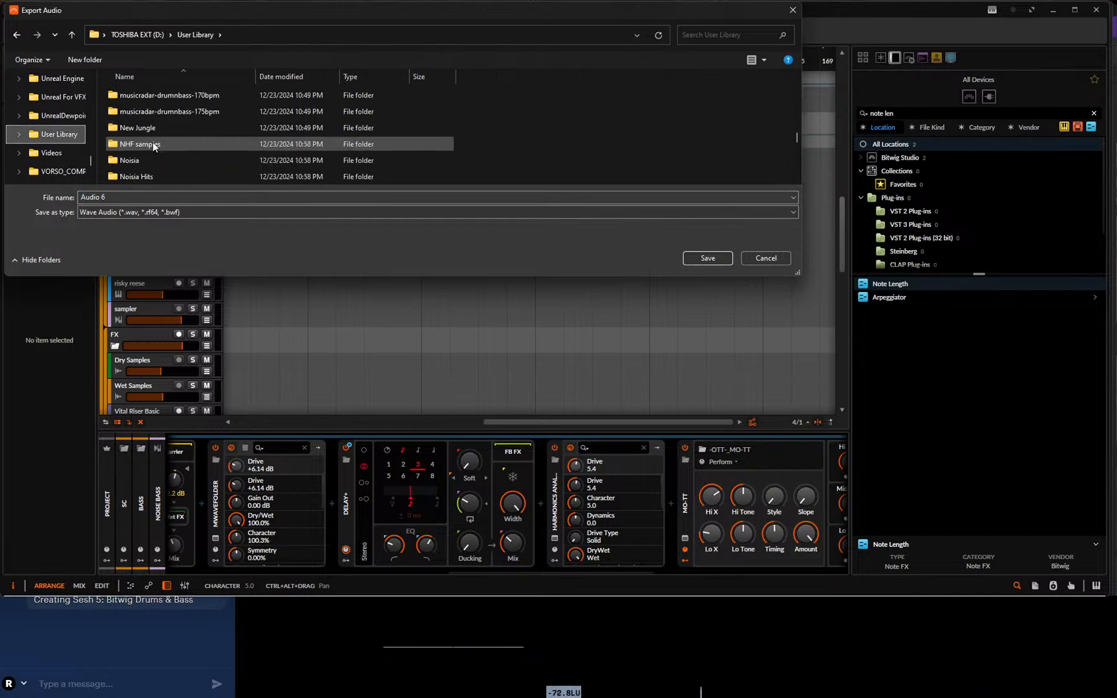
pyautogui.scroll(-8, 155, 146)
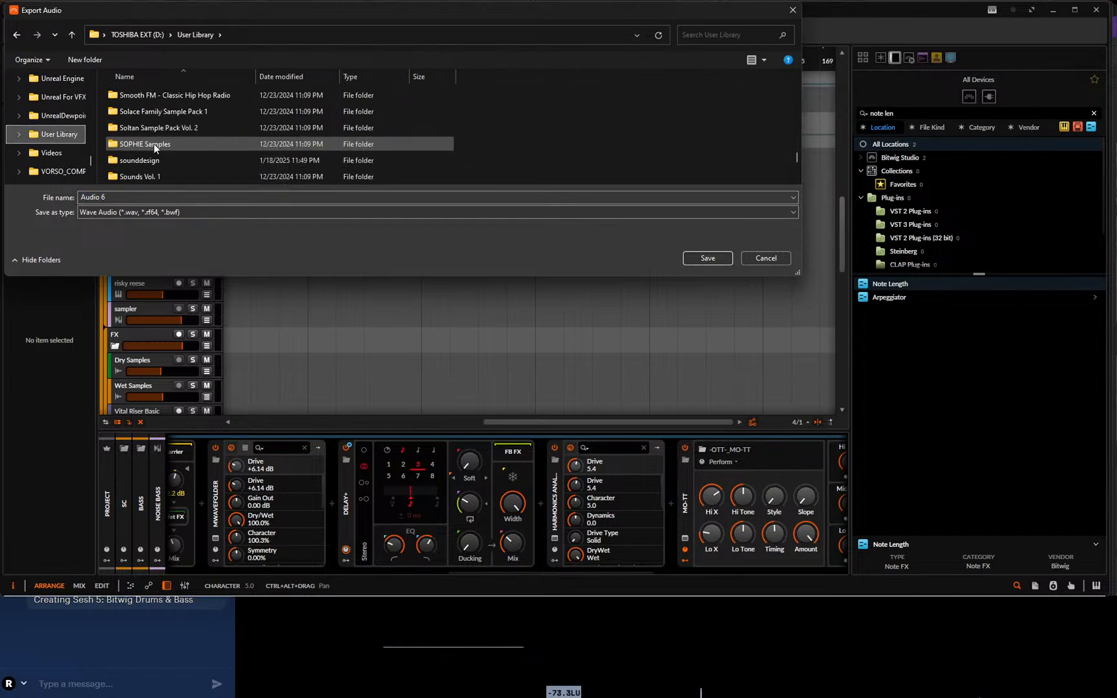
pyautogui.doubleClick(153, 112)
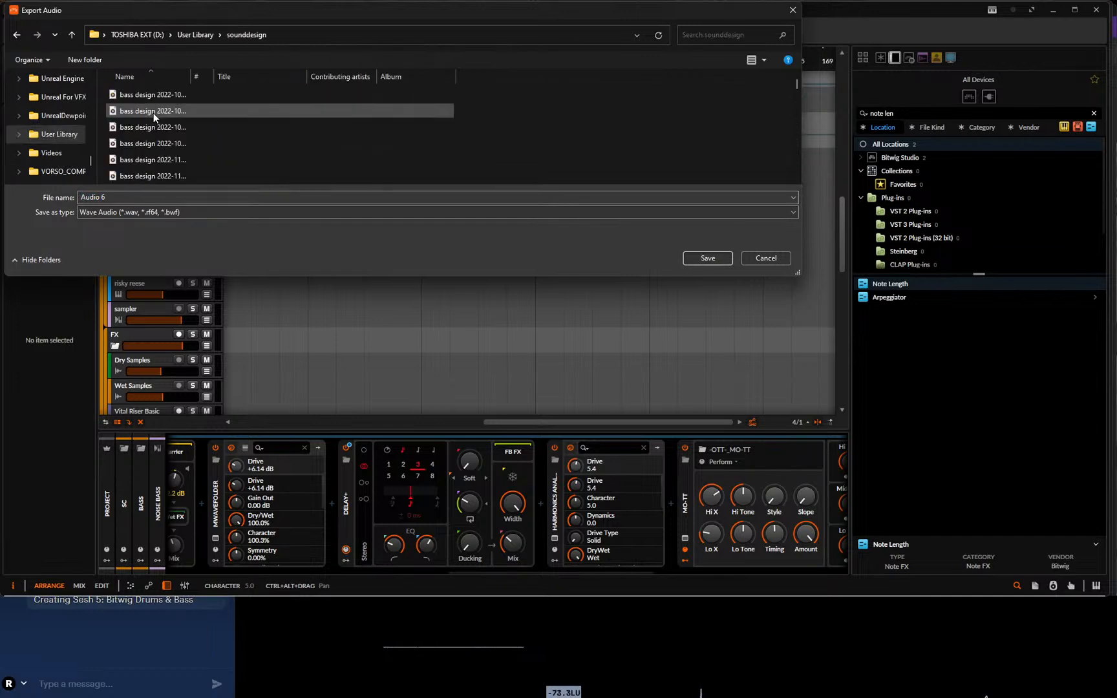
# - Name the export "bass design 2025-02-10 phase plant pp fills disp saw delay", save it, and proceed with the bounce
pyautogui.click(218, 197)
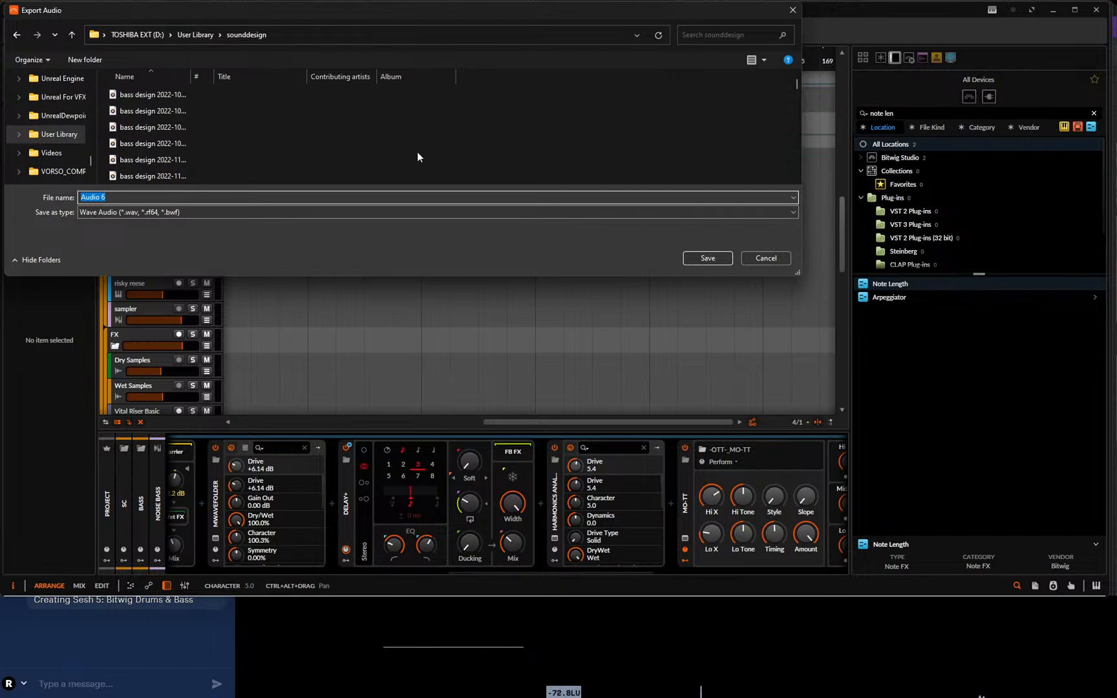
pyautogui.write('bass')
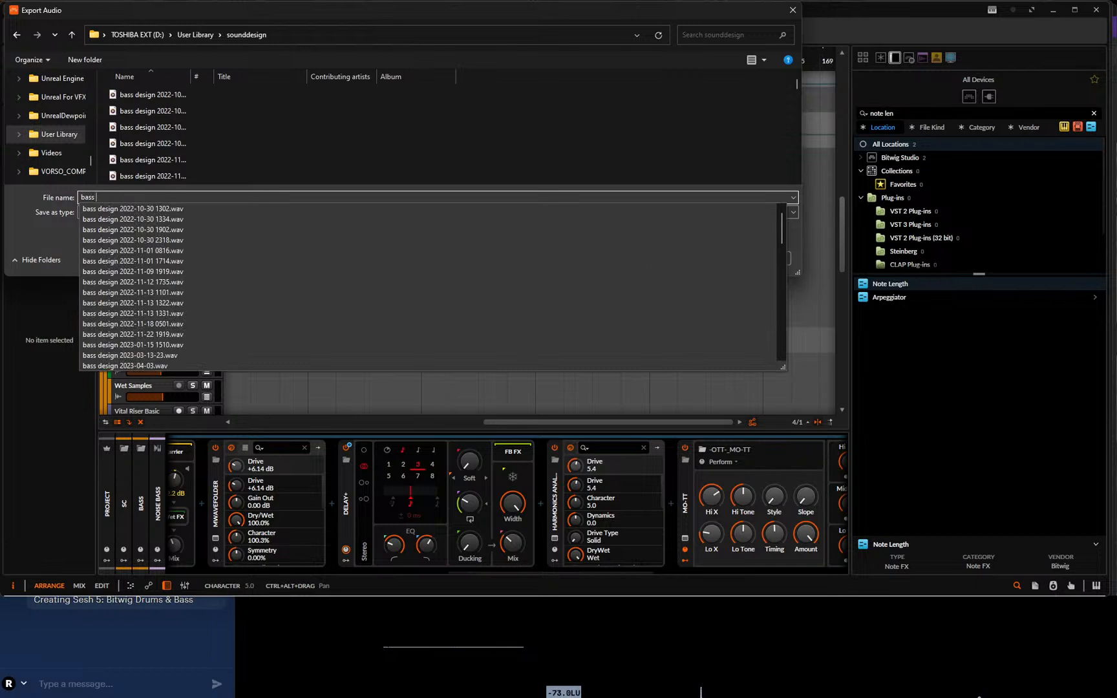
pyautogui.write(' design 2025')
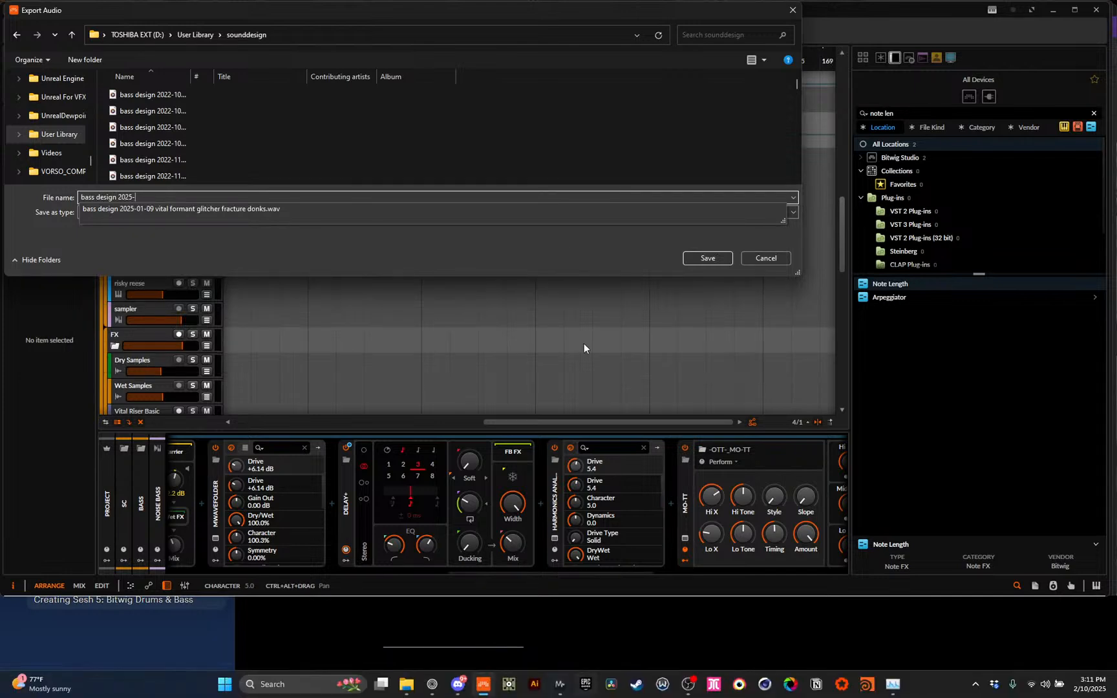
pyautogui.write('-02-10 phase plant pp fills disp saw delay')
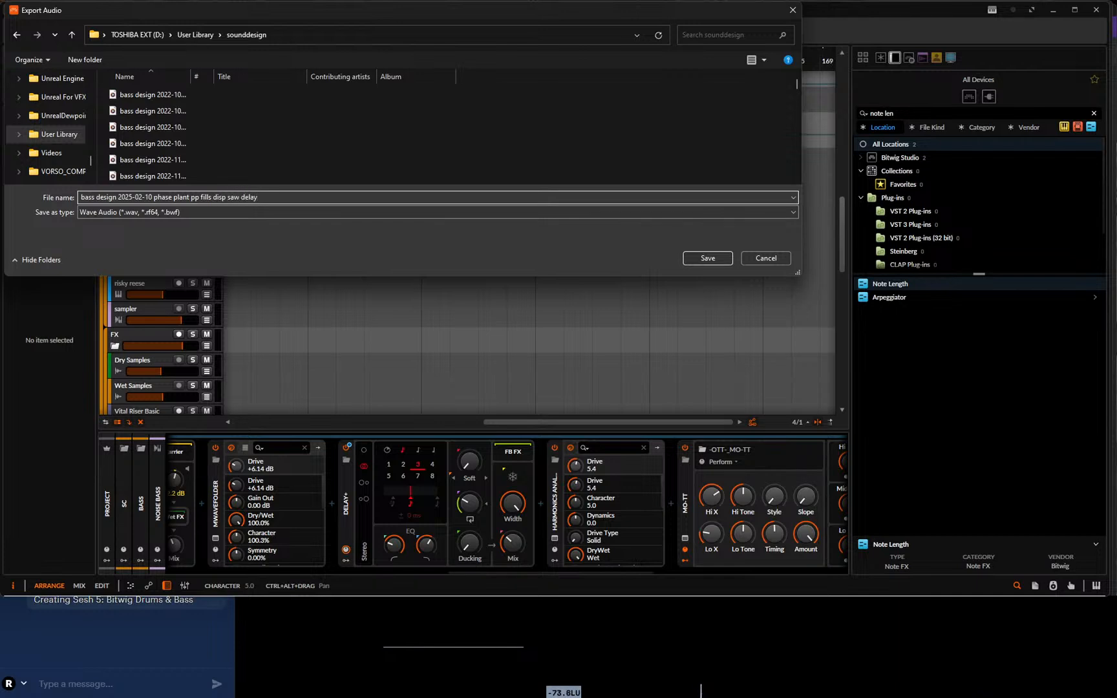
pyautogui.click(705, 258)
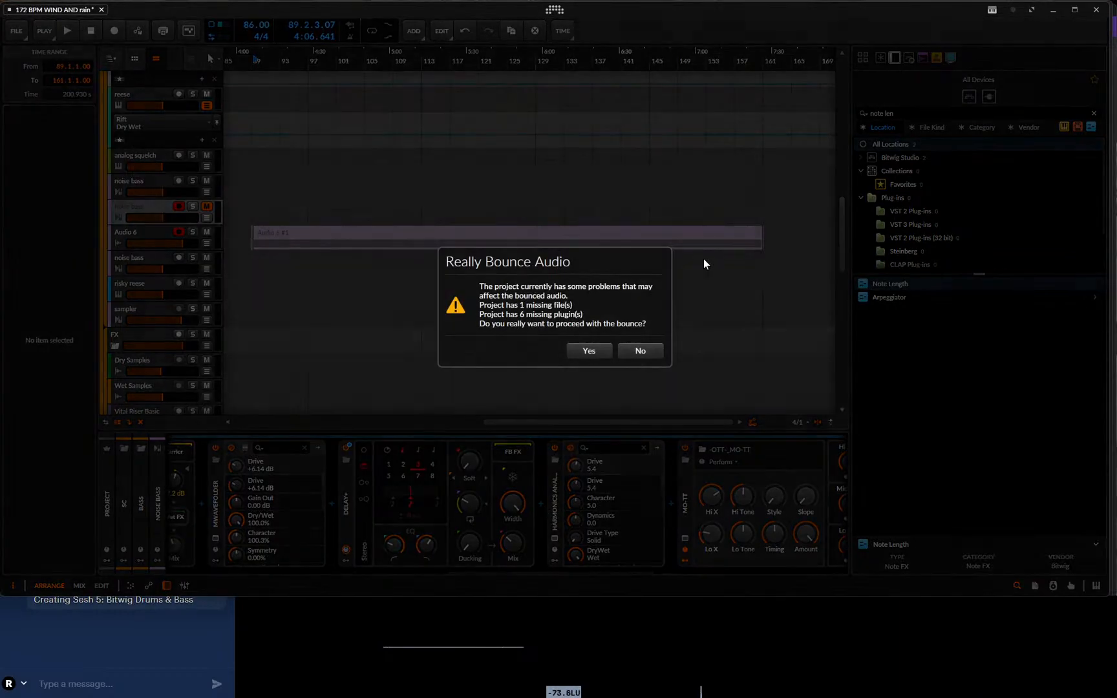
pyautogui.click(588, 350)
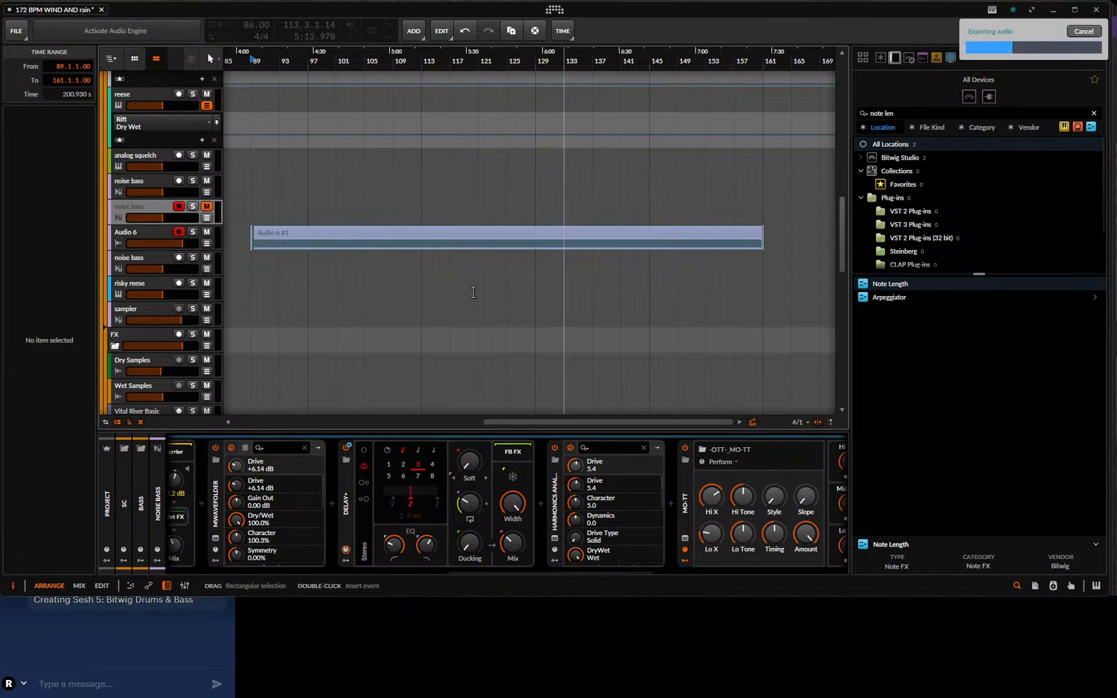
# - Switch the browser to Samples + Clips and delete the recorded clip from the Audio 6 track
pyautogui.moveTo(386, 56); pyautogui.dragTo(721, 55)
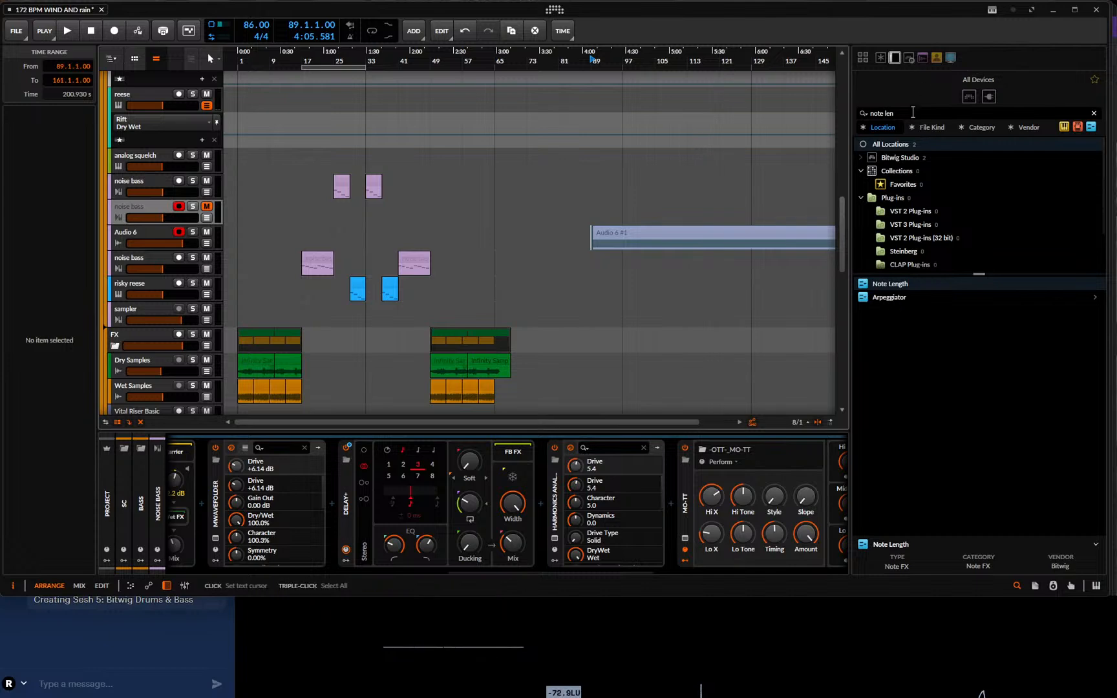
pyautogui.click(922, 59)
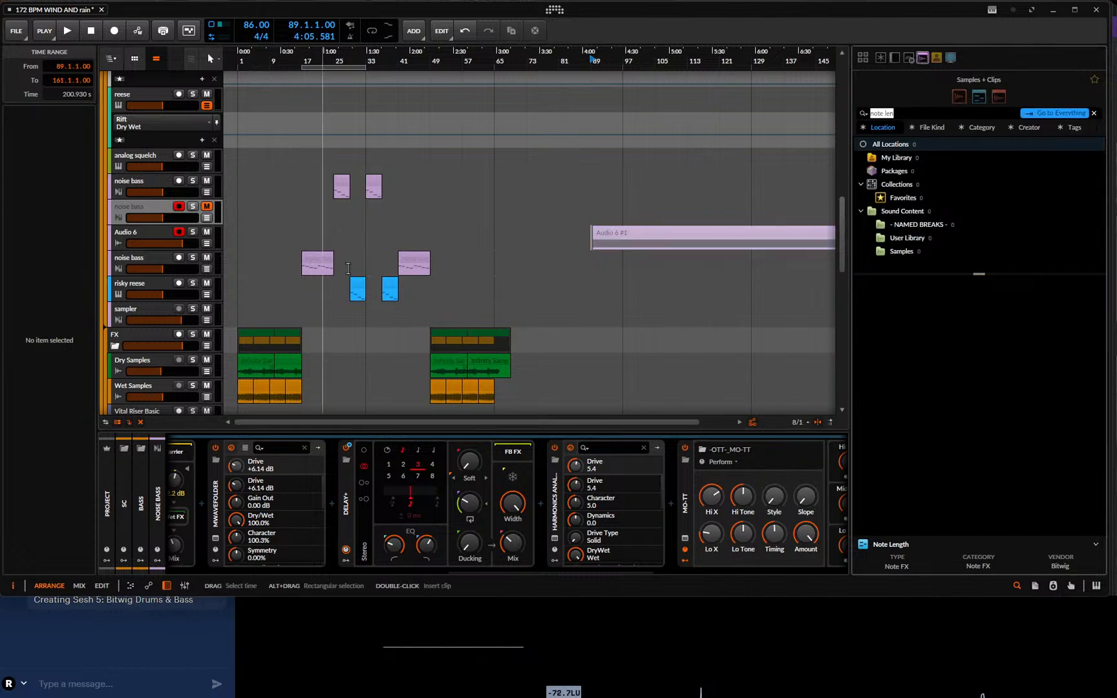
pyautogui.click(658, 238)
pyautogui.click(659, 238)
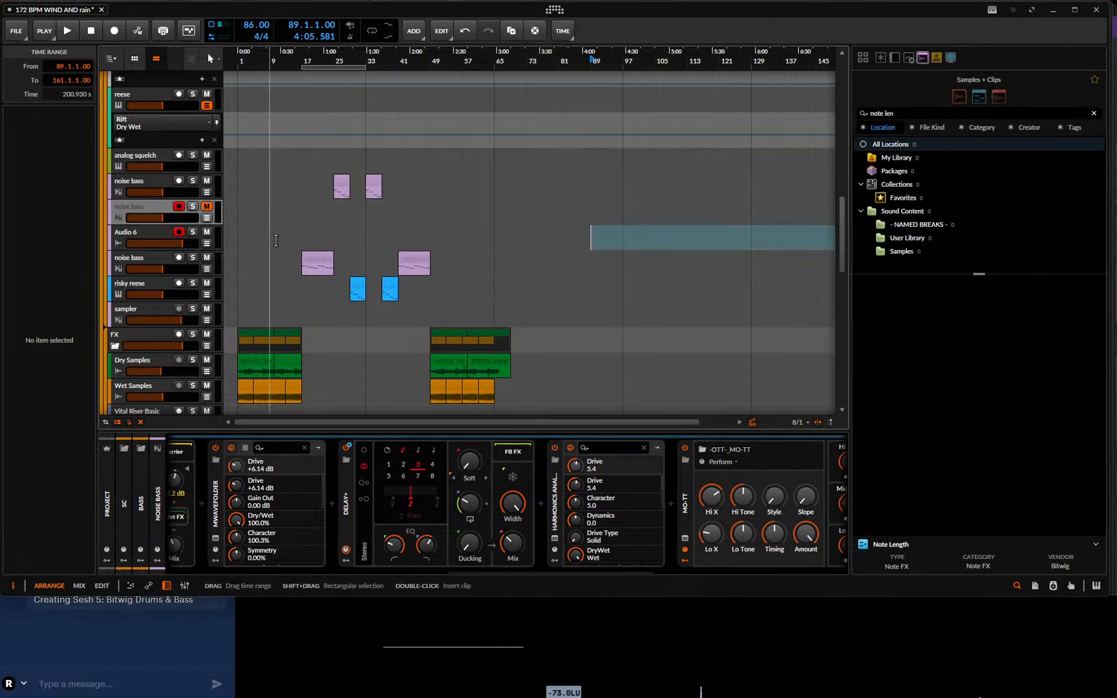
# - Search for "soundd" and load "bass design 2025-02-10 phase plant pp fills disp saw delay" into the sampler track's Sampler
pyautogui.click(156, 304)
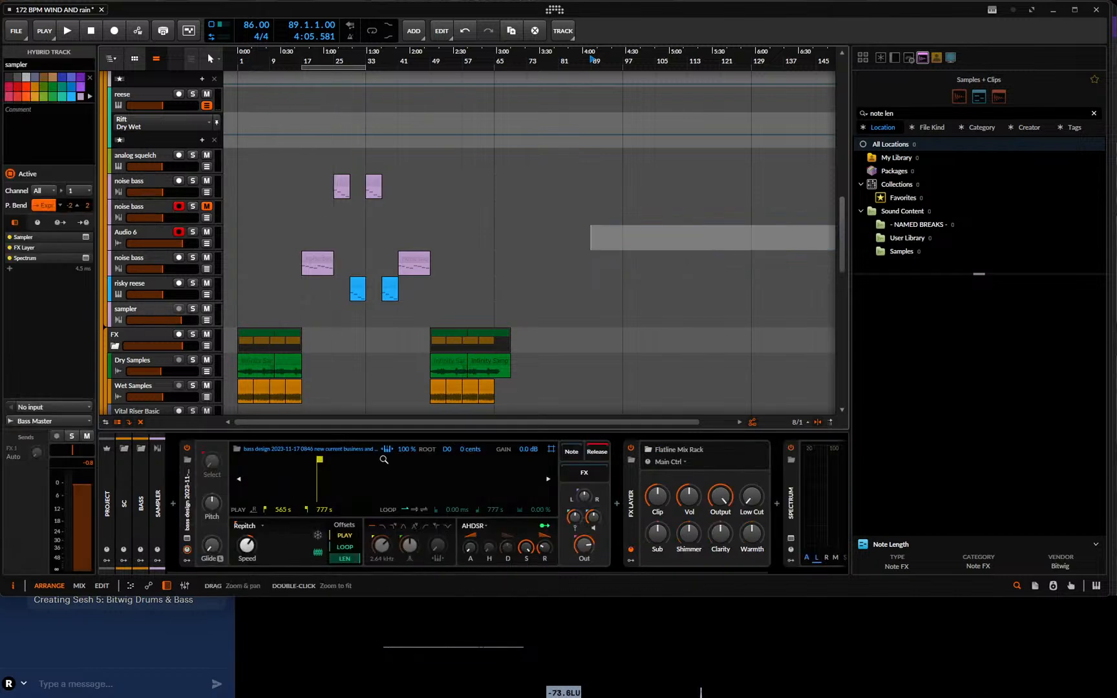
pyautogui.click(238, 450)
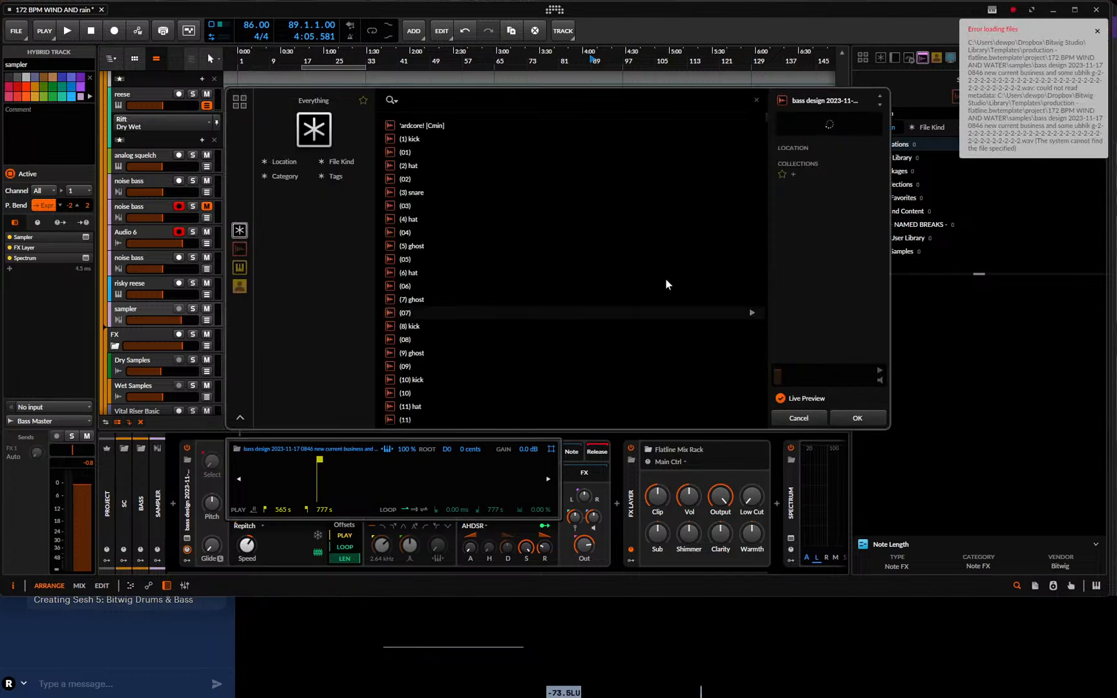
pyautogui.write('soundd')
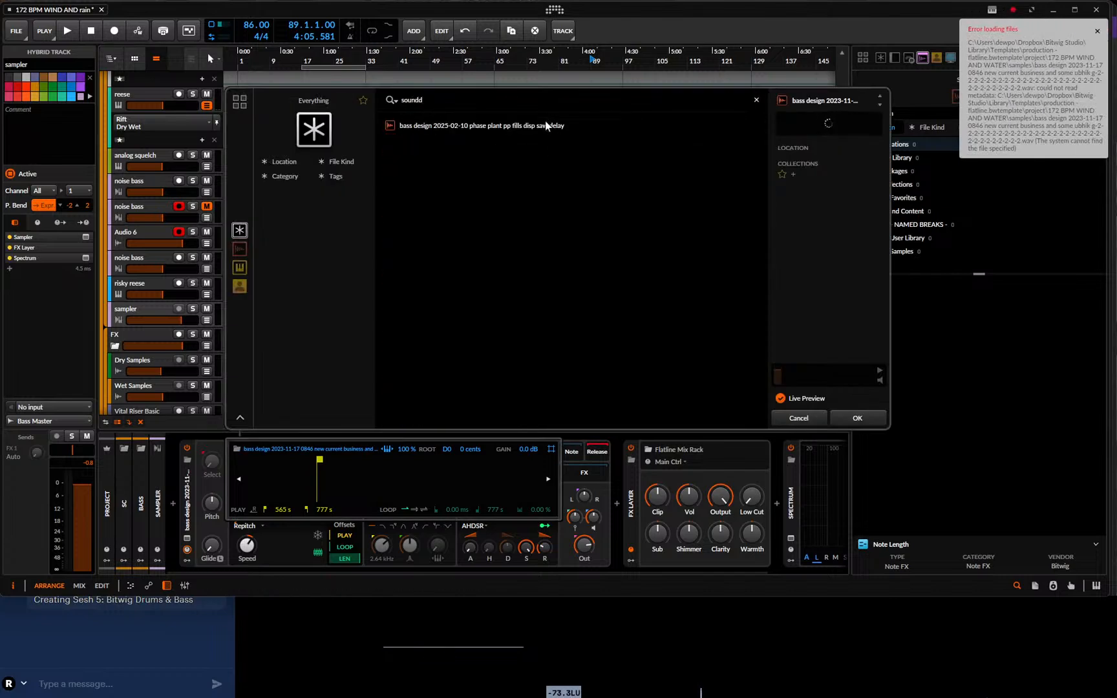
pyautogui.press('Escape')
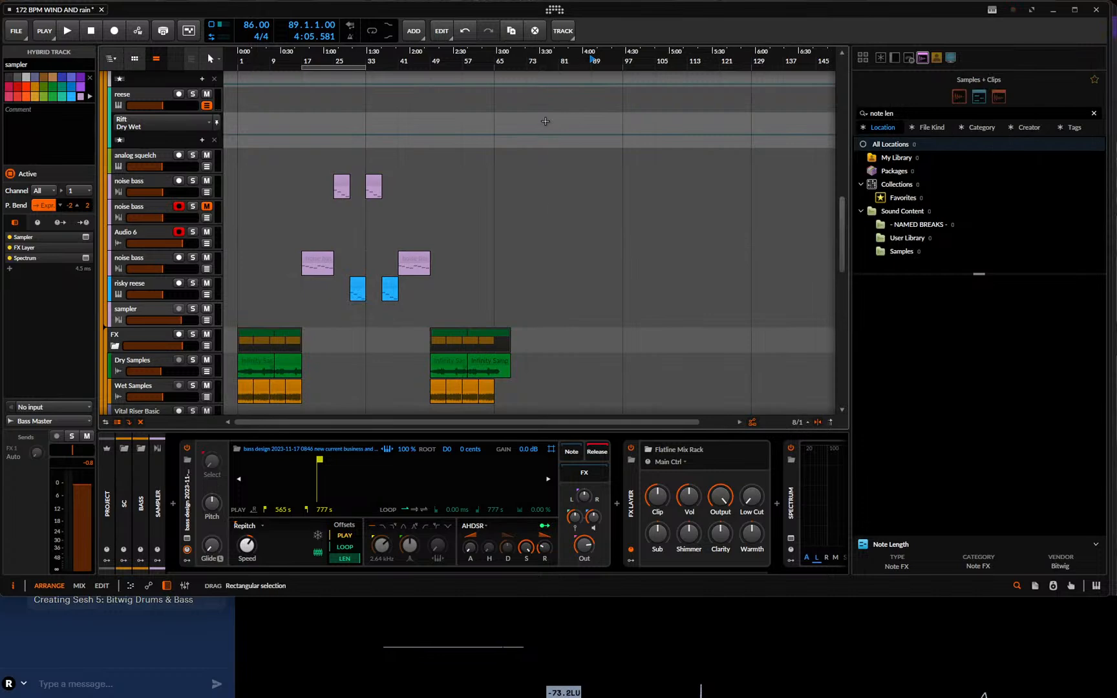
pyautogui.click(332, 449)
pyautogui.click(236, 450)
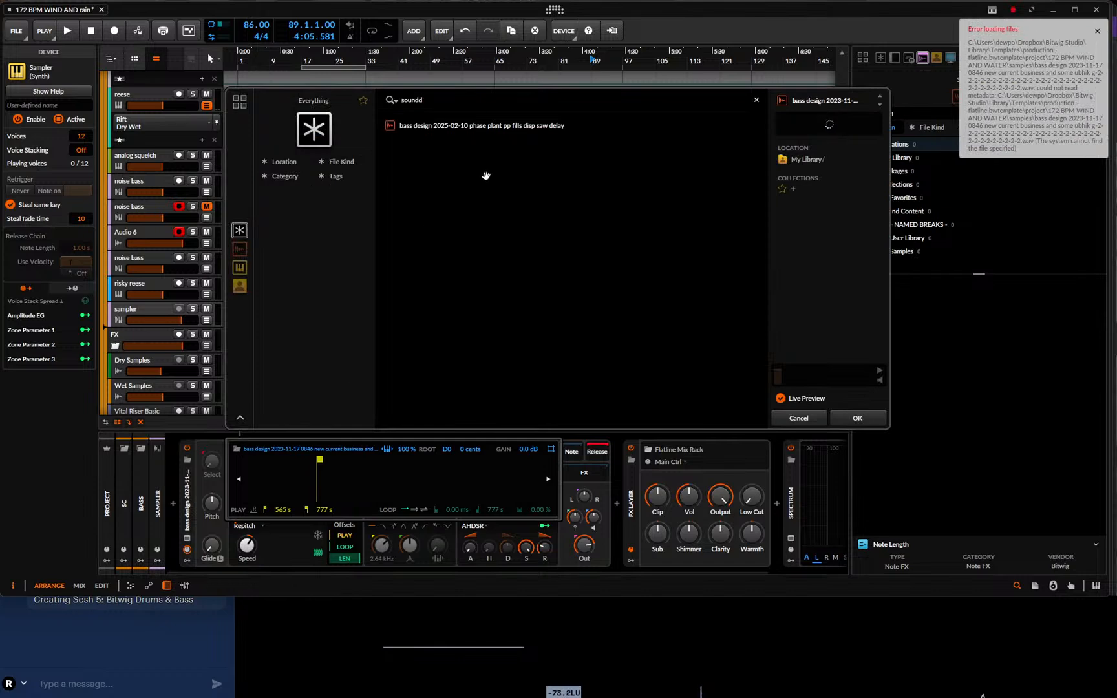
pyautogui.doubleClick(506, 127)
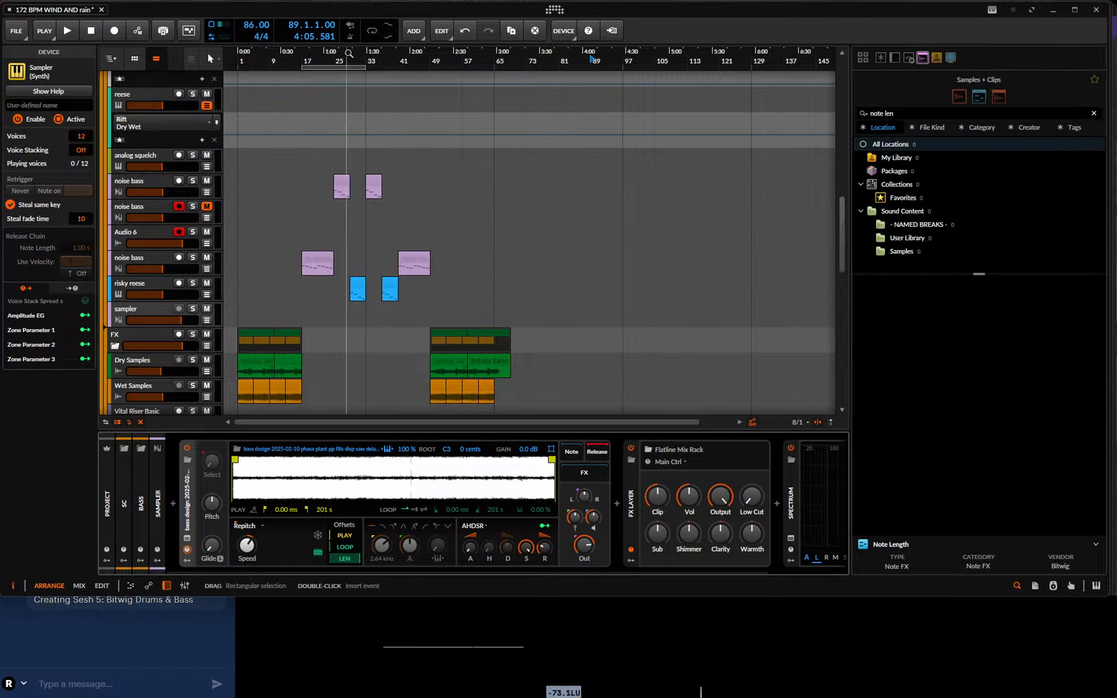
# - Play the arrangement from the first noise bass clip at bar 25
pyautogui.moveTo(349, 53); pyautogui.dragTo(404, 304)
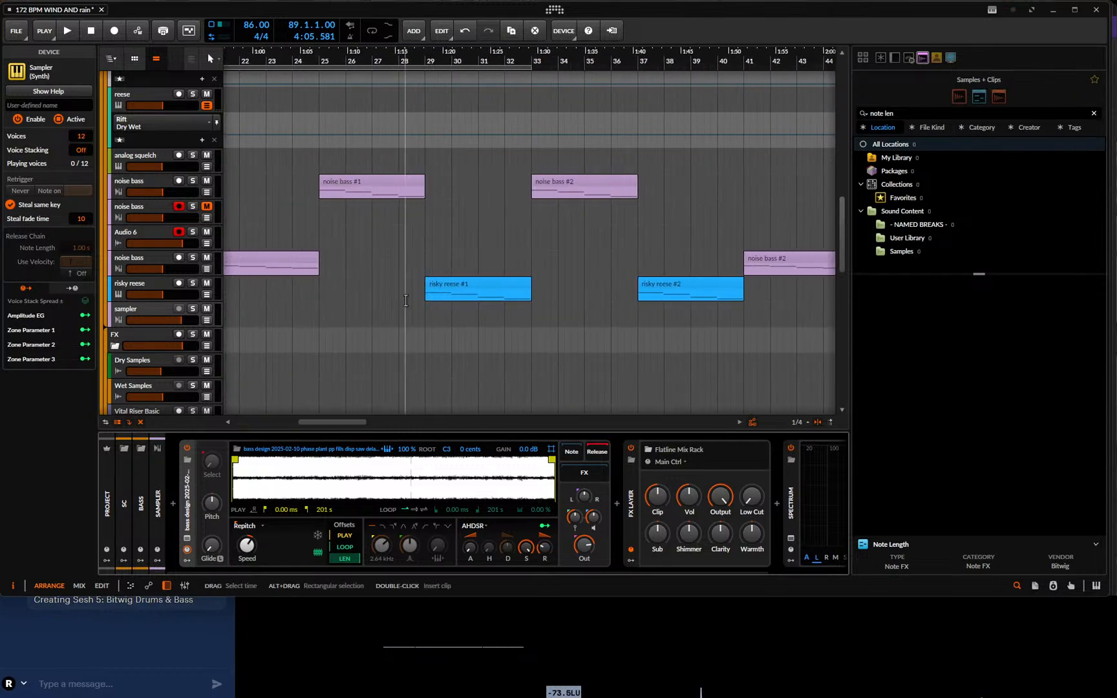
pyautogui.press('space')
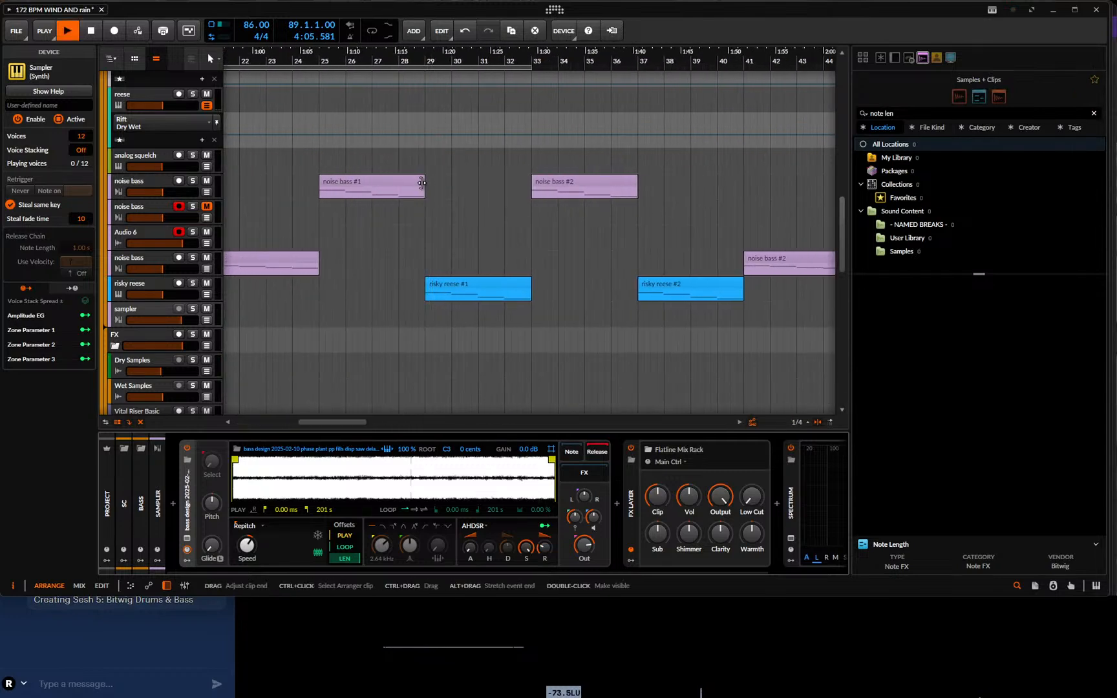
pyautogui.click(320, 194)
pyautogui.moveTo(547, 57); pyautogui.dragTo(534, 52)
pyautogui.scroll(-5, 237, 195)
pyautogui.scroll(4, 237, 195)
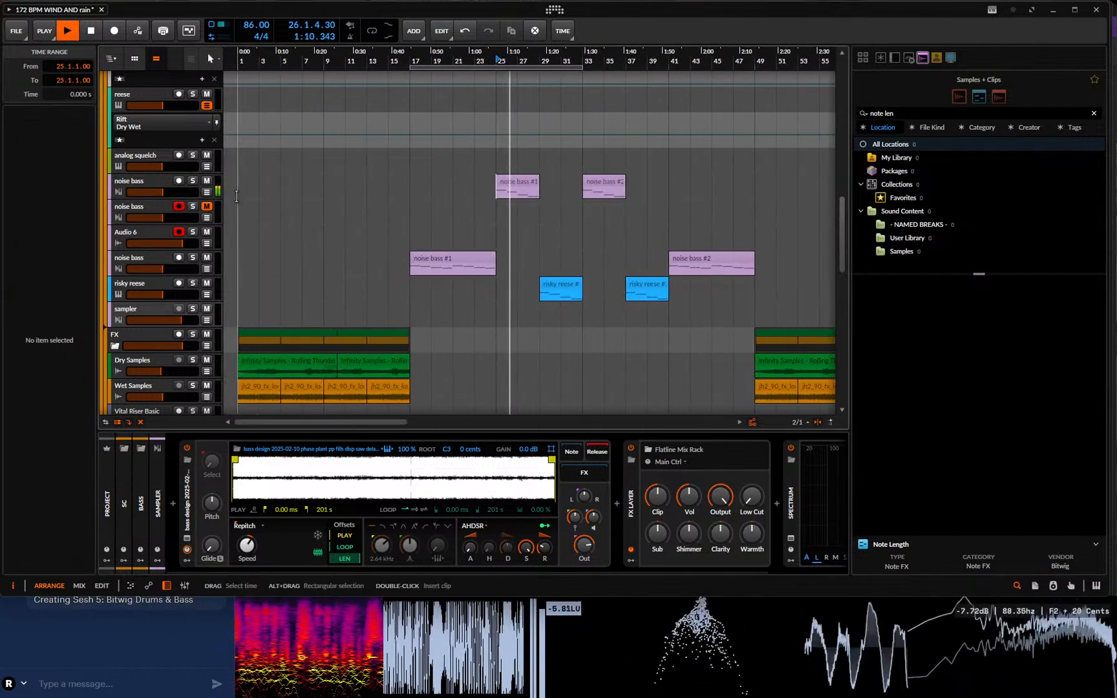
# - Delete the Audio 6 track together with the muted noise bass track above it
pyautogui.click(157, 230)
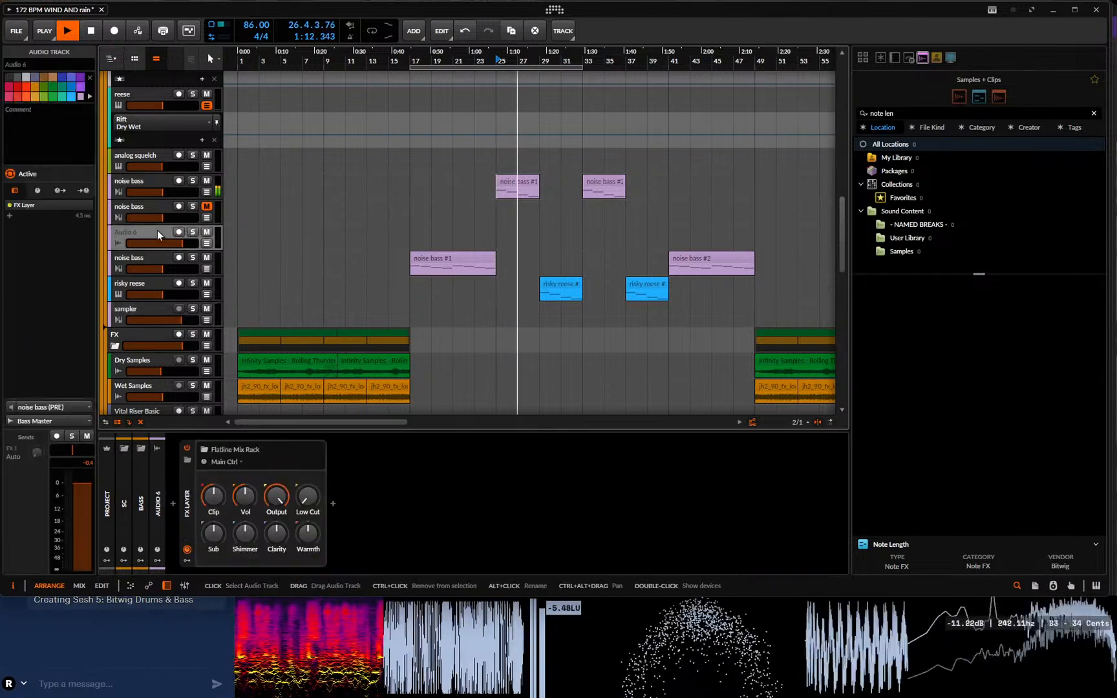
pyautogui.keyDown('ctrl'); pyautogui.click(155, 206); pyautogui.keyUp('ctrl')
pyautogui.rightClick(155, 206)
pyautogui.press('Escape')
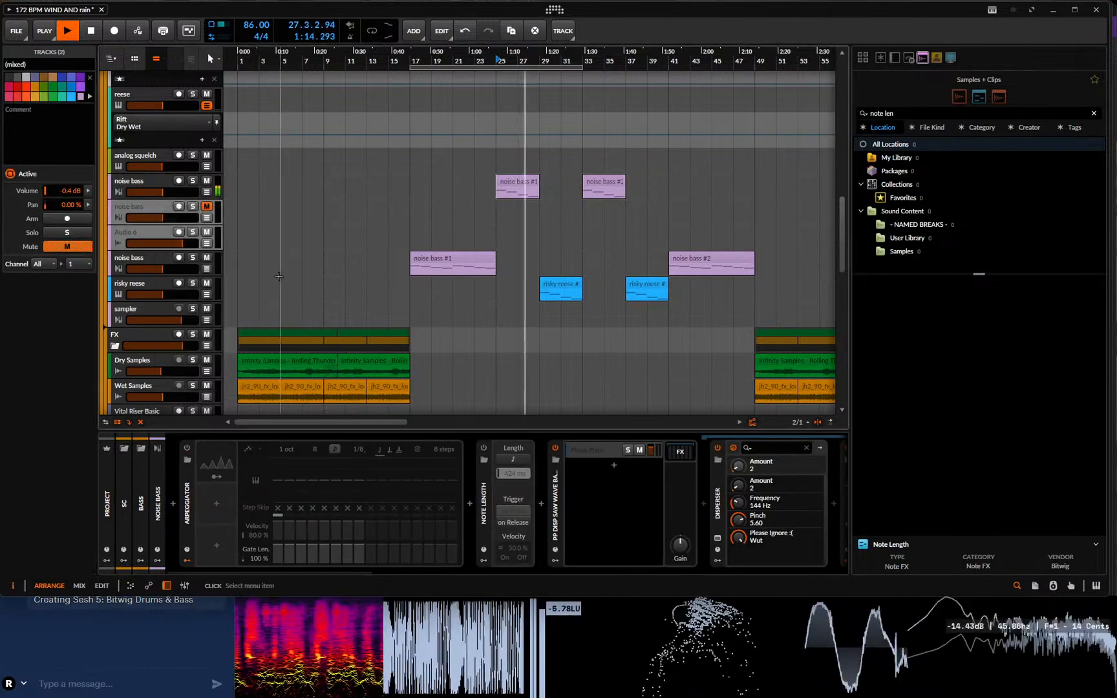
pyautogui.press('Delete')
# - Play from bar 25 and cut the ranges 26.4–27.1 and 28.4–29.1 out of the noise bass clip there
pyautogui.click(499, 195)
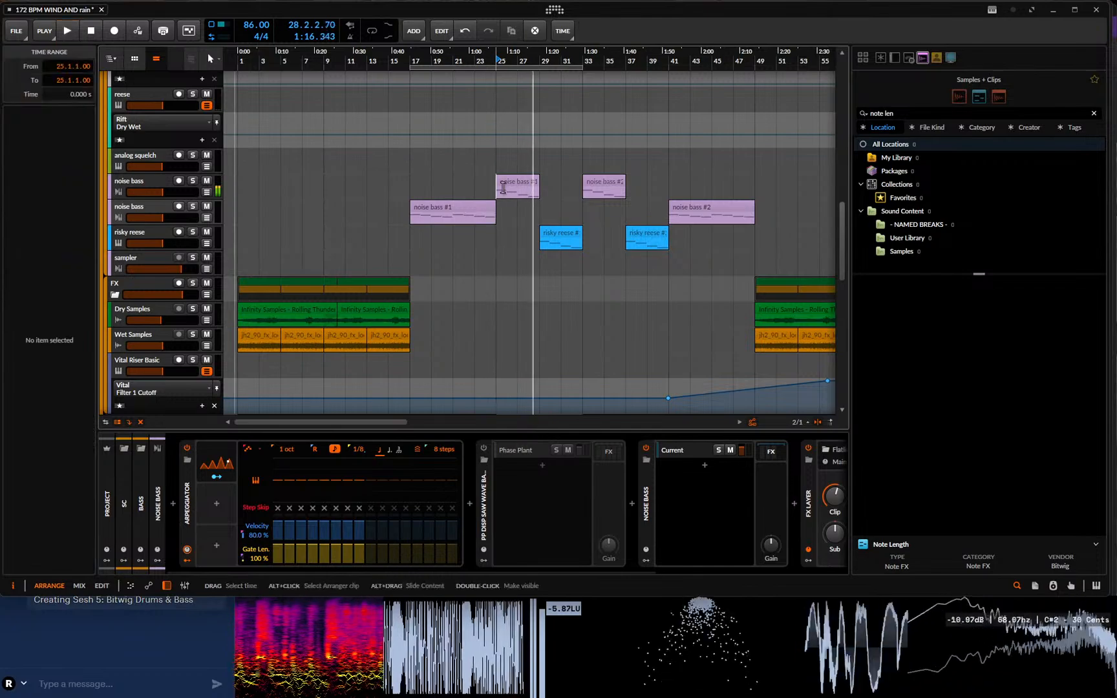
pyautogui.moveTo(531, 58); pyautogui.dragTo(532, 58)
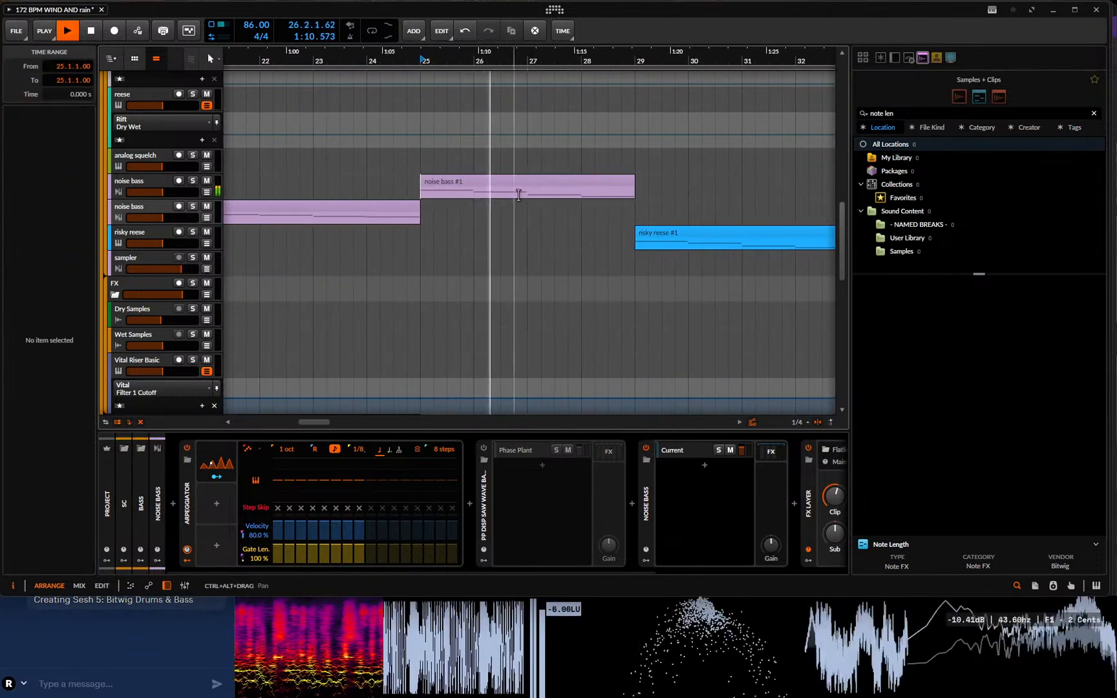
pyautogui.moveTo(518, 196); pyautogui.dragTo(529, 195)
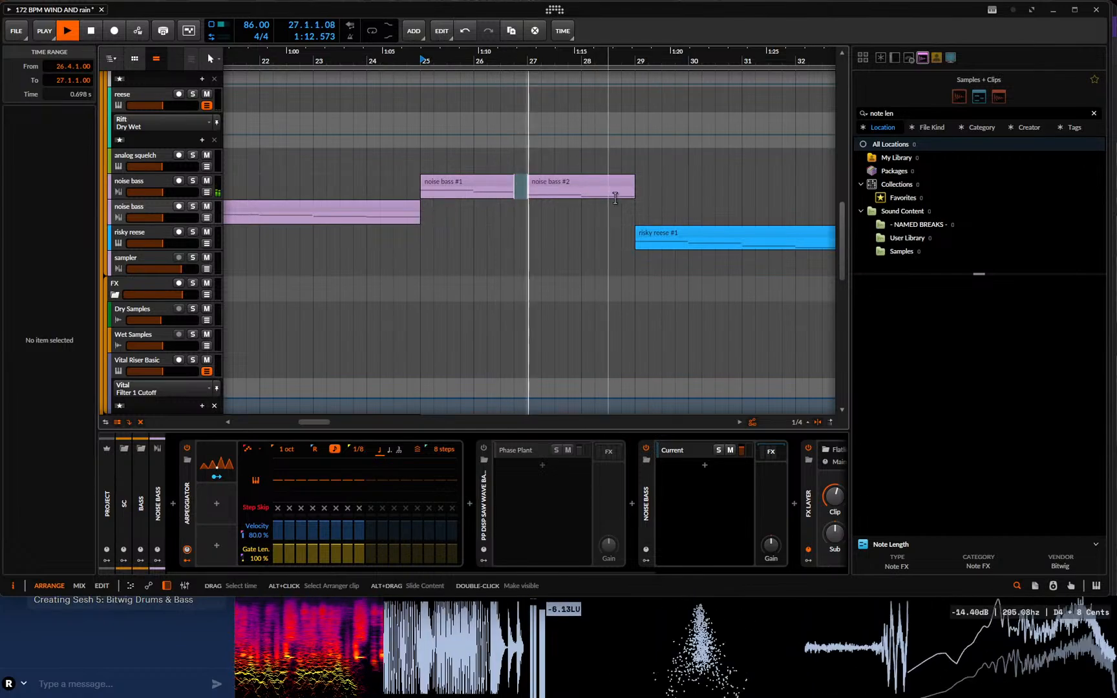
pyautogui.moveTo(634, 194); pyautogui.dragTo(622, 194)
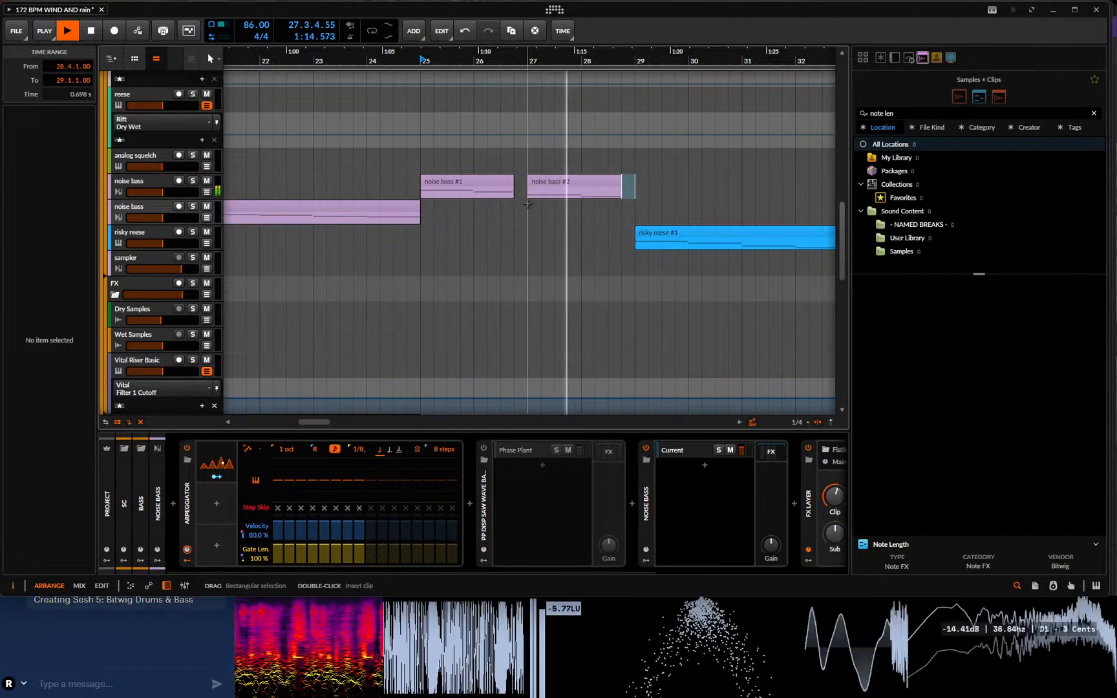
# - Stop playback and place a one-beat note clip on the sampler track at 26.4, filling the first noise bass gap
pyautogui.press('space')
pyautogui.moveTo(474, 194); pyautogui.dragTo(484, 194)
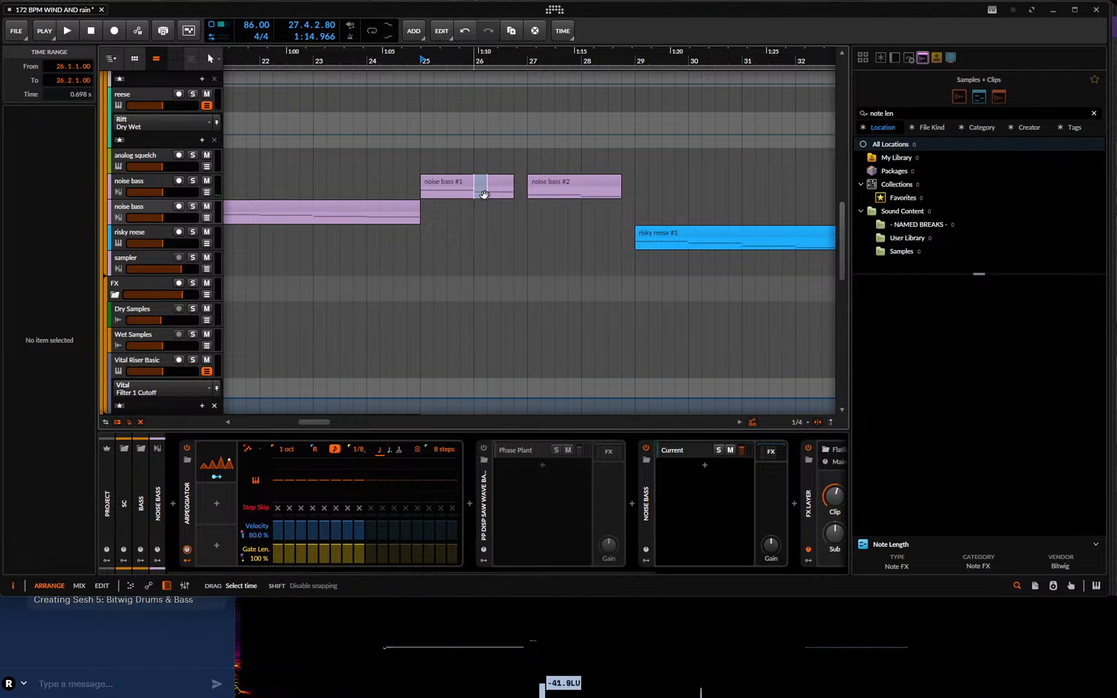
pyautogui.doubleClick(518, 267)
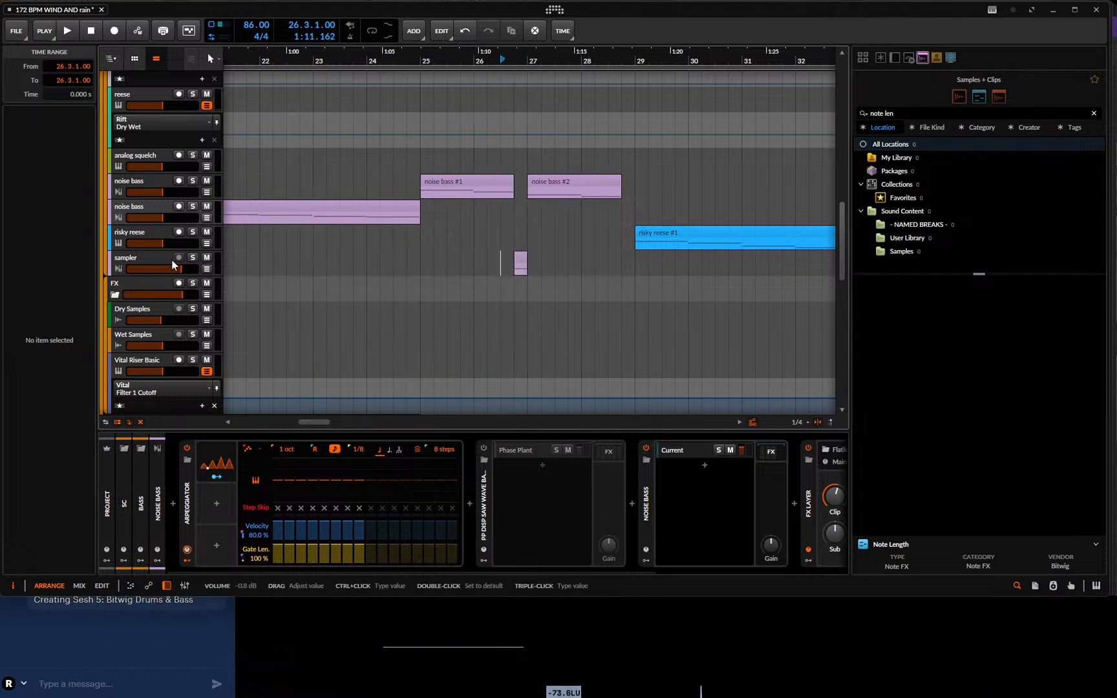
# - Set the Sampler's root to D0 and the sampler track's volume to -12.0 dB, and audition from 26.4
pyautogui.click(163, 256)
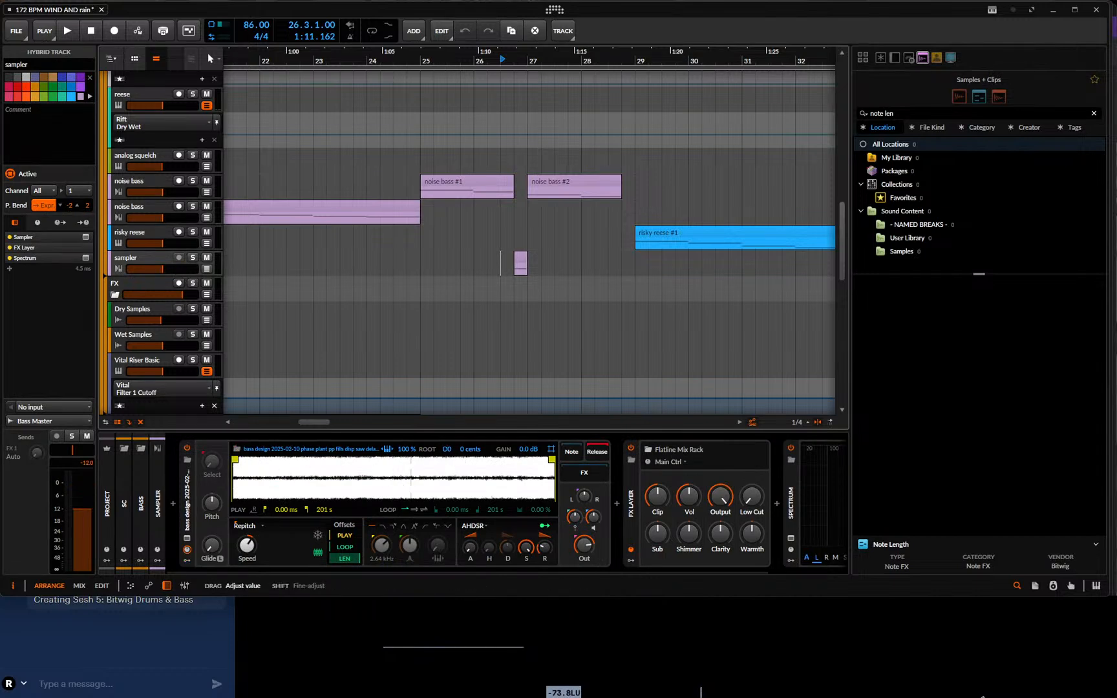
pyautogui.click(515, 296)
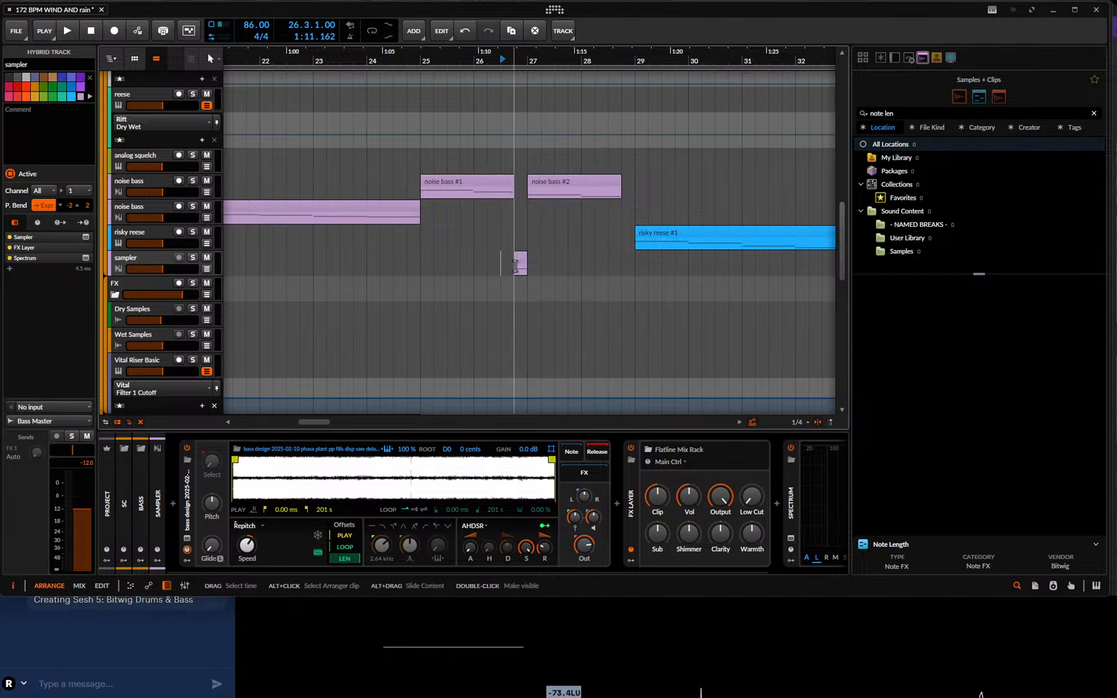
pyautogui.press('space')
pyautogui.press('space')
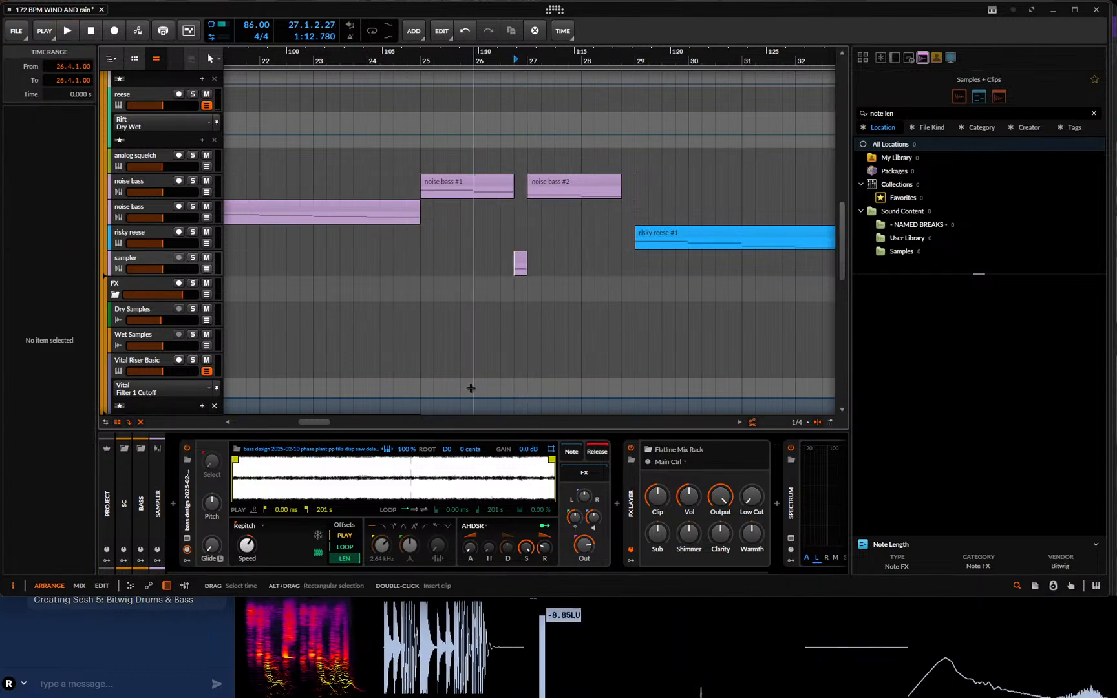
# - Try sample play starts of 7.05 s and 19.7 s, raising the sampler track's volume to -0.4 dB while auditioning the fill
pyautogui.moveTo(235, 461); pyautogui.dragTo(244, 459)
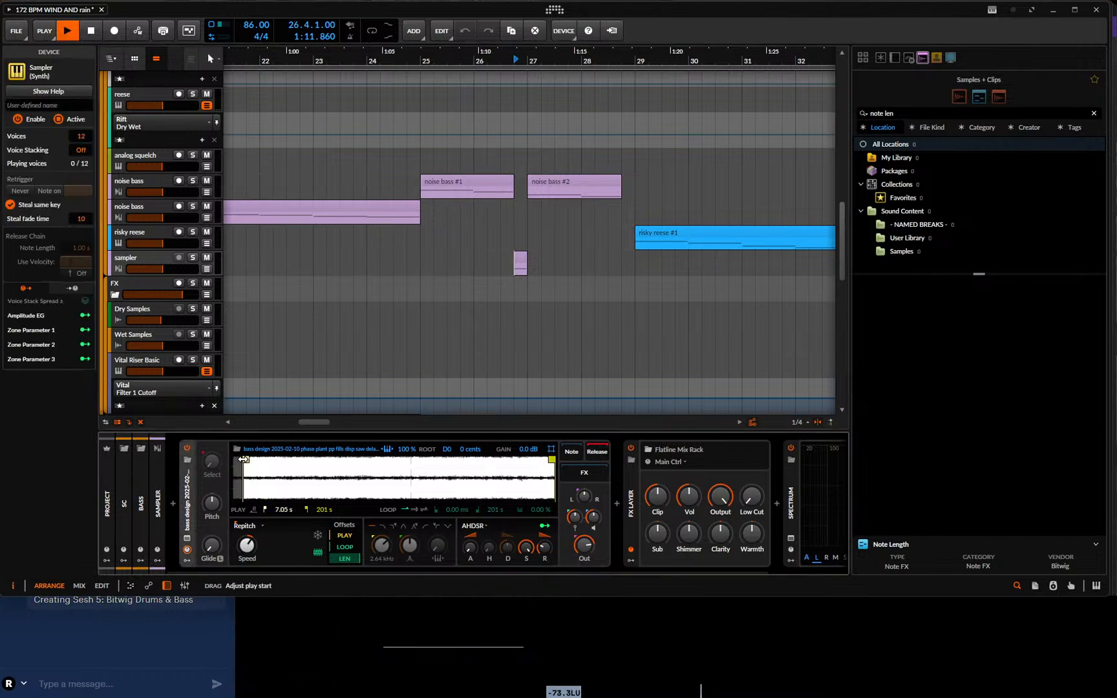
pyautogui.press('space')
pyautogui.press('space')
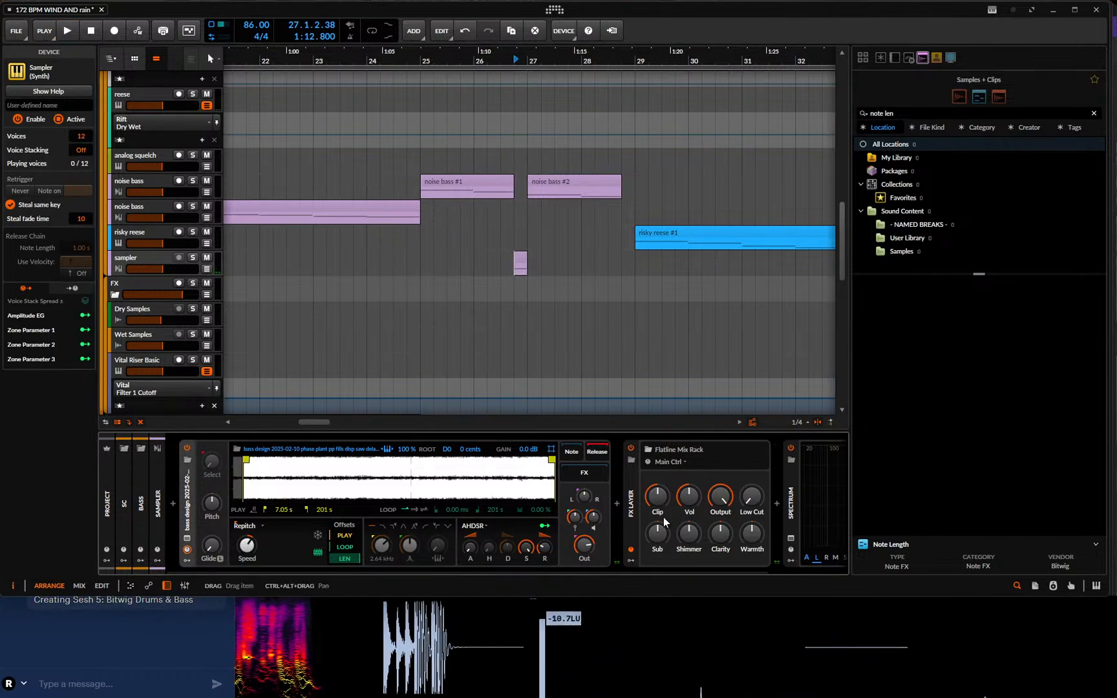
pyautogui.moveTo(657, 496)
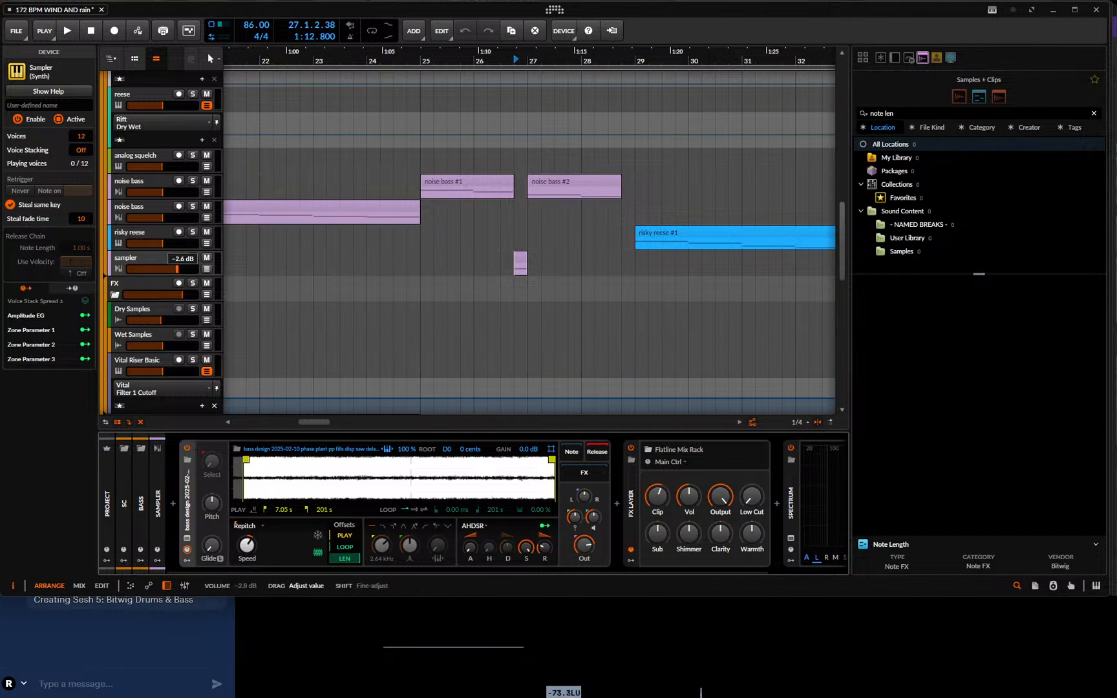
pyautogui.press('space')
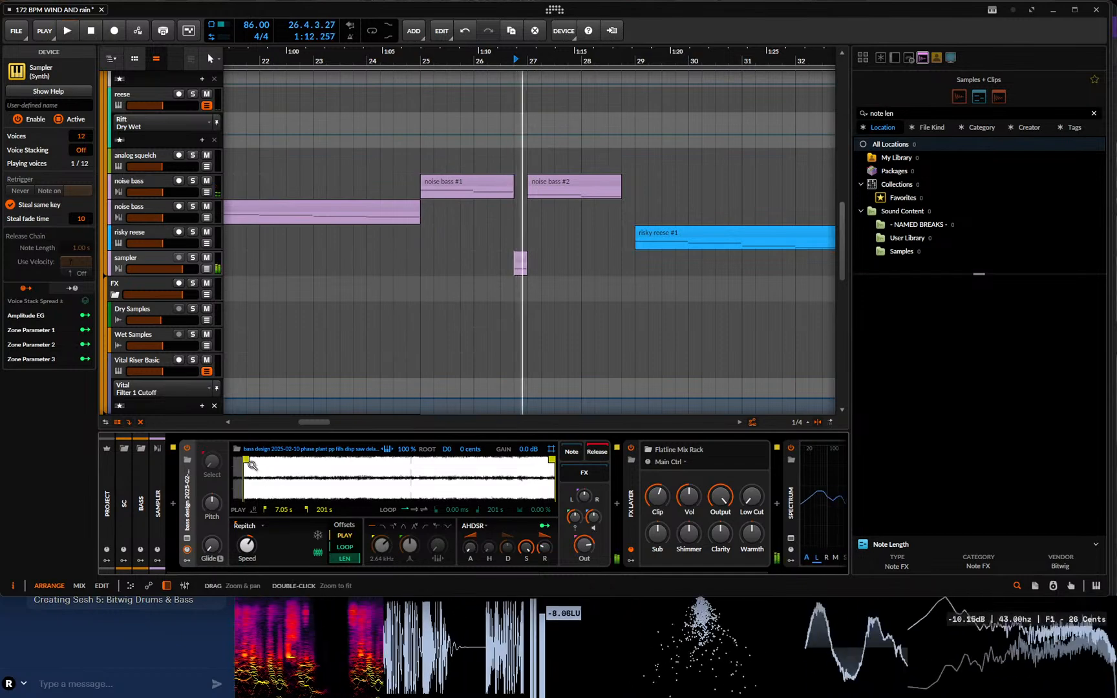
pyautogui.moveTo(245, 459); pyautogui.dragTo(265, 459)
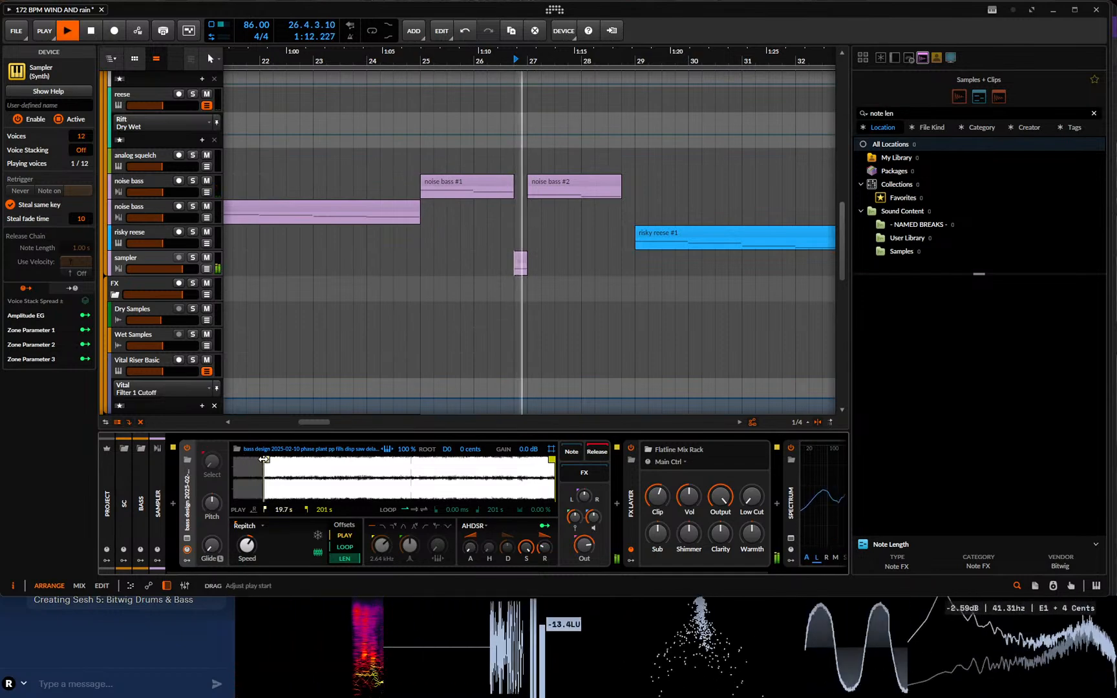
pyautogui.press('space')
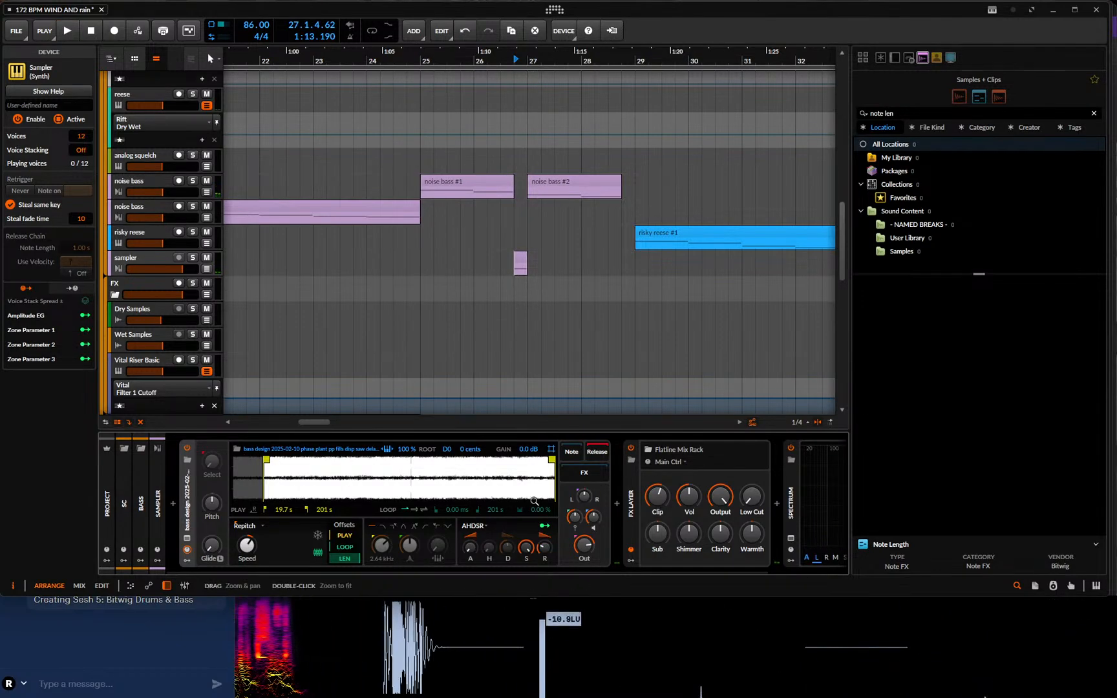
# - Raise Vol in the sampler track's Flatline Mix Rack while auditioning the fill clip
pyautogui.click(162, 257)
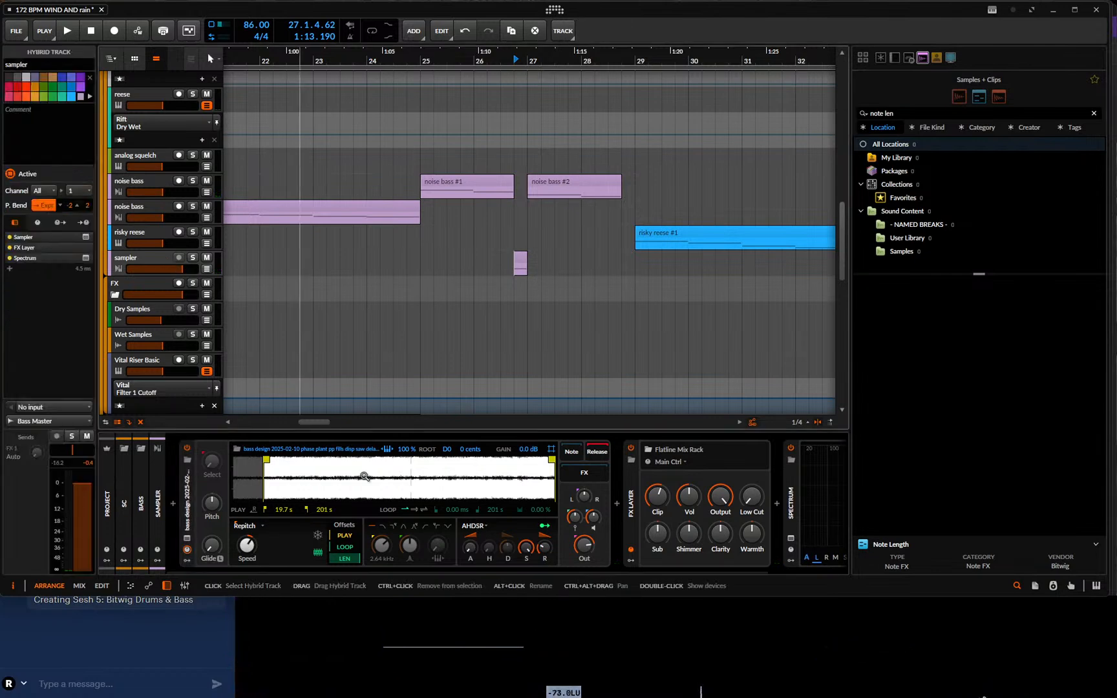
pyautogui.moveTo(356, 476)
pyautogui.mouseDown()
pyautogui.moveTo(357, 501)
pyautogui.moveTo(356, 459)
pyautogui.mouseUp()
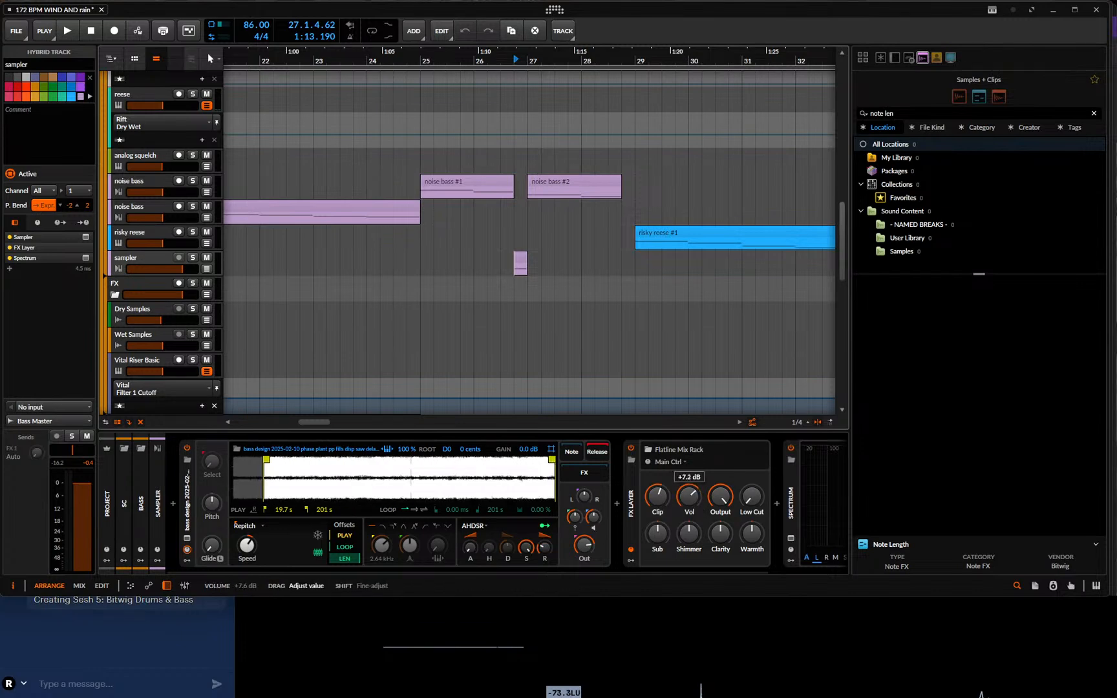
pyautogui.press('space')
pyautogui.moveTo(693, 500)
pyautogui.mouseDown()
pyautogui.moveTo(693, 484)
pyautogui.moveTo(691, 500)
pyautogui.mouseUp()
# - Move the Sampler's play start to 34.5 s and audition the fill at 26.4
pyautogui.press('space')
pyautogui.moveTo(266, 459); pyautogui.dragTo(280, 459)
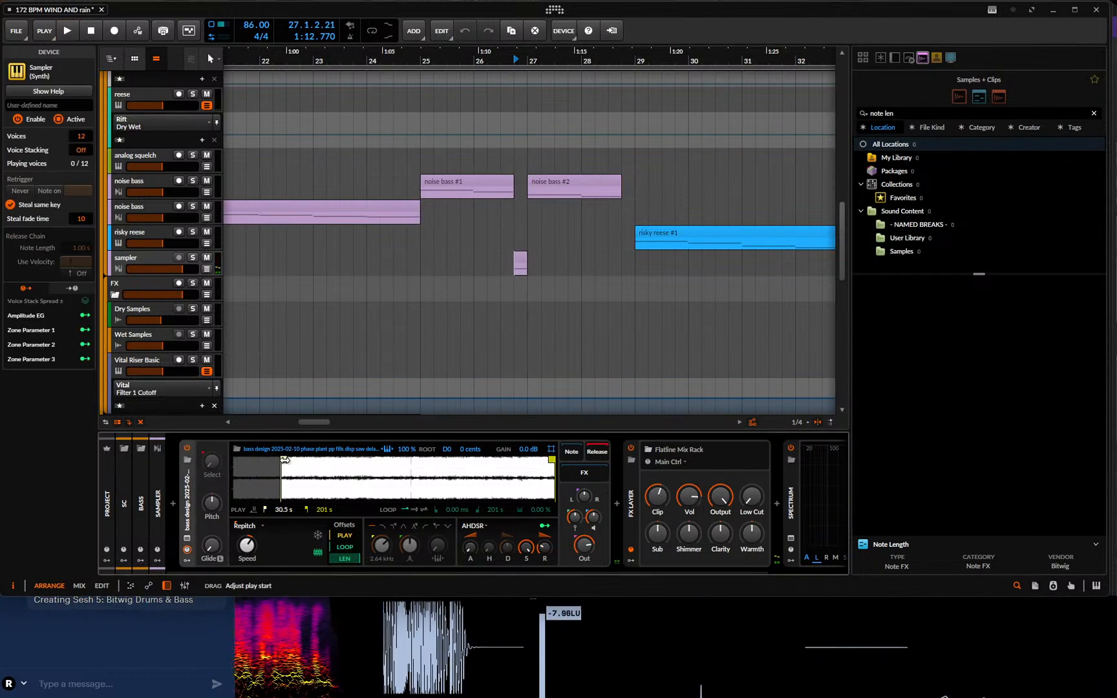
pyautogui.press('space')
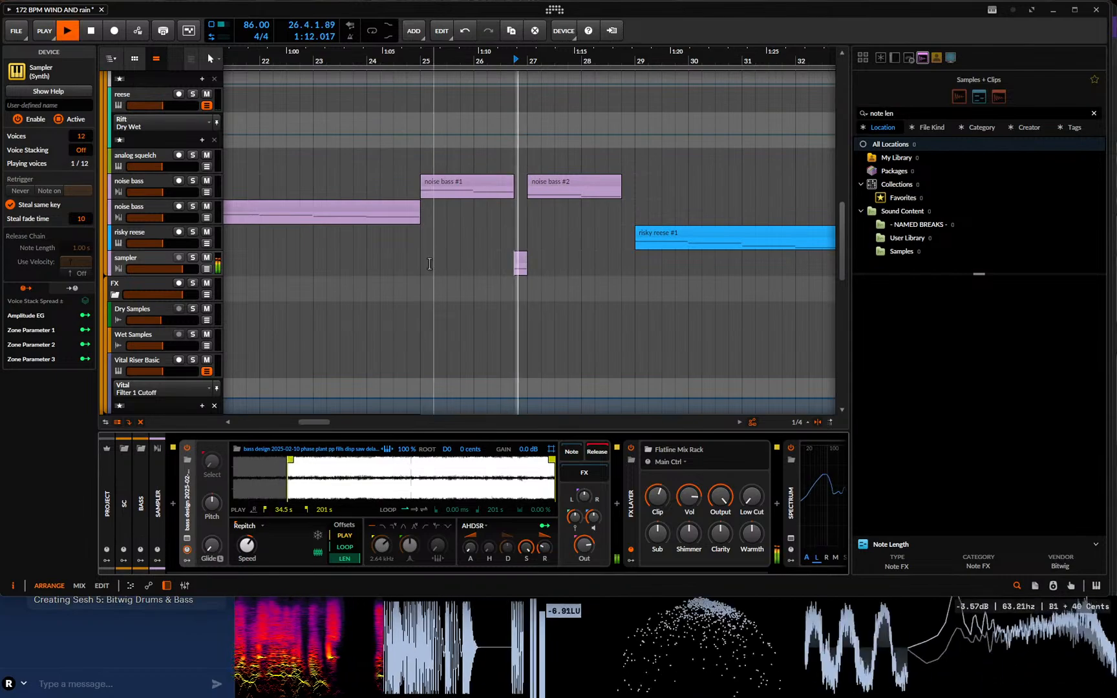
# - Play the arrangement from bar 25 and set the sampler track's Flatline Mix Rack Vol to +7.6 dB
pyautogui.click(421, 268)
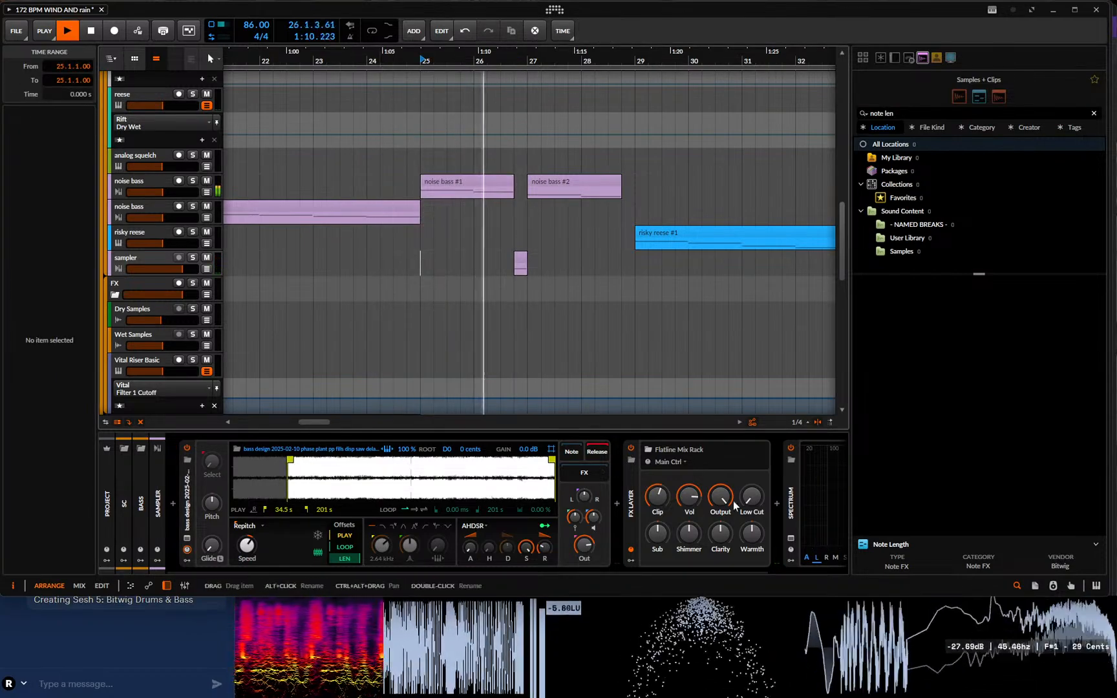
pyautogui.moveTo(691, 502)
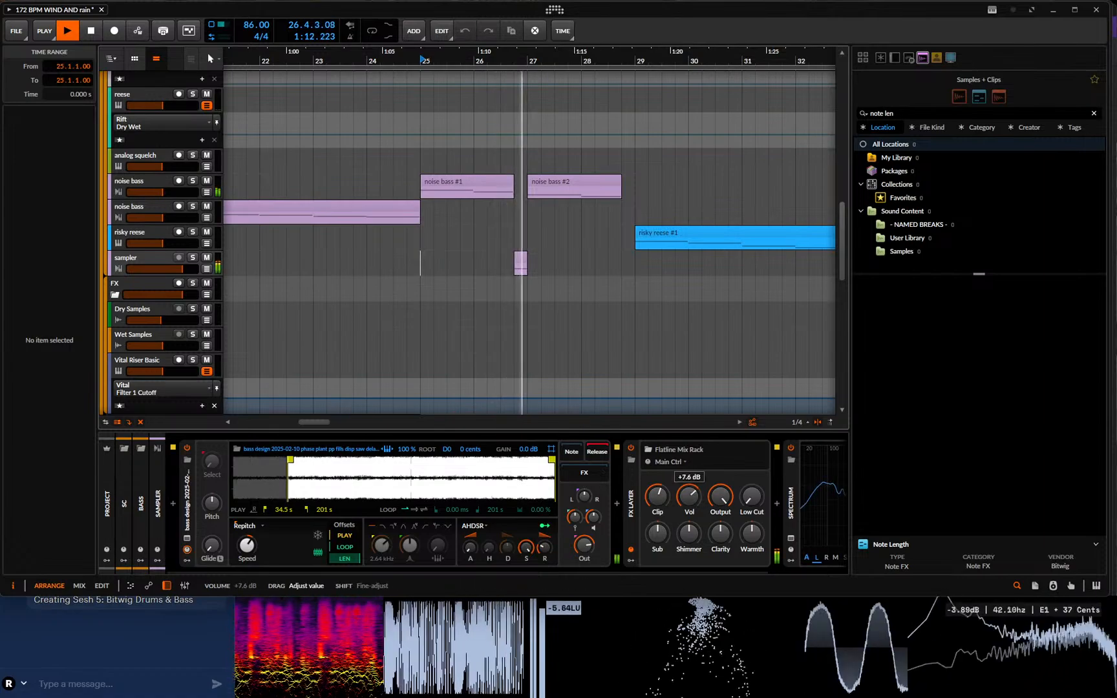
pyautogui.press('space')
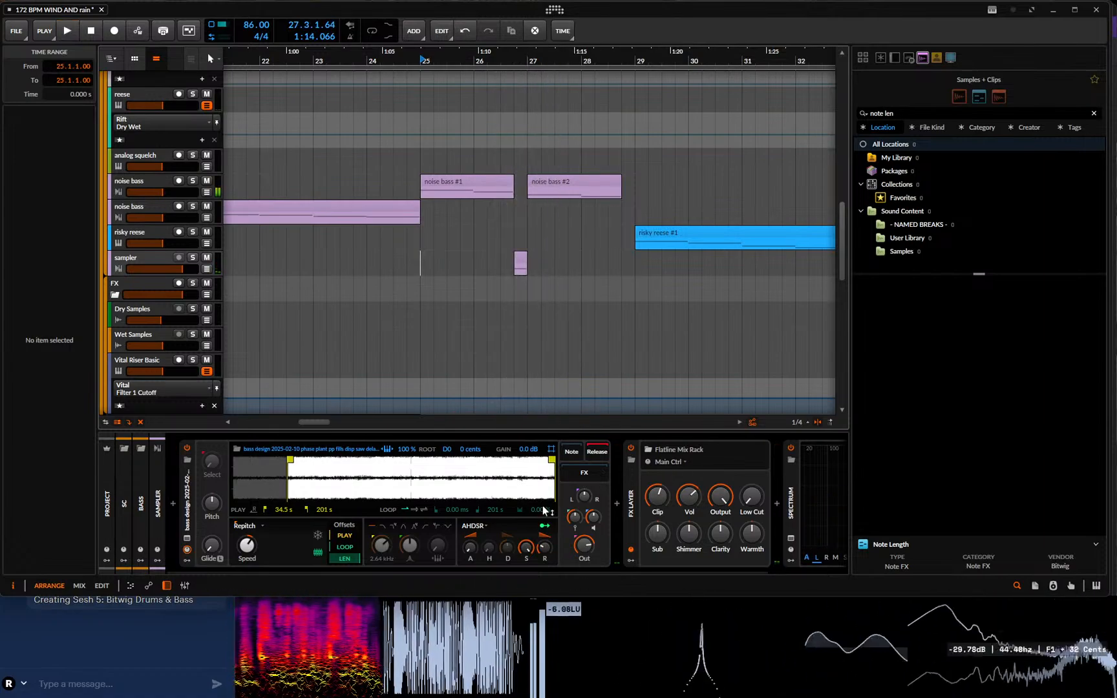
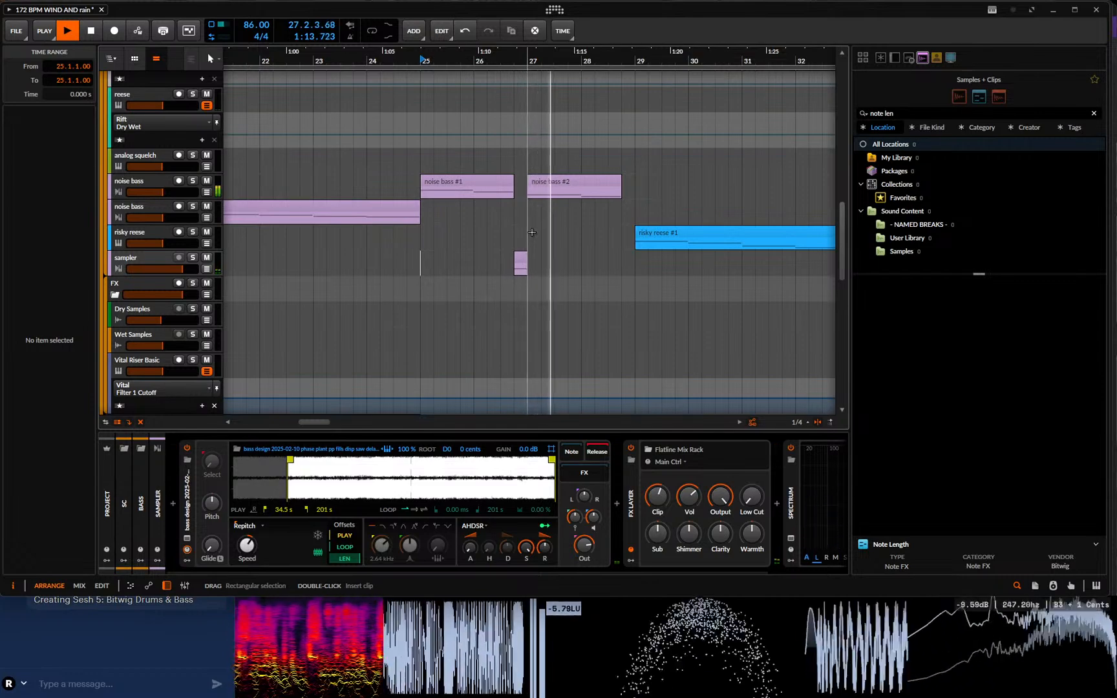
pyautogui.press('space')
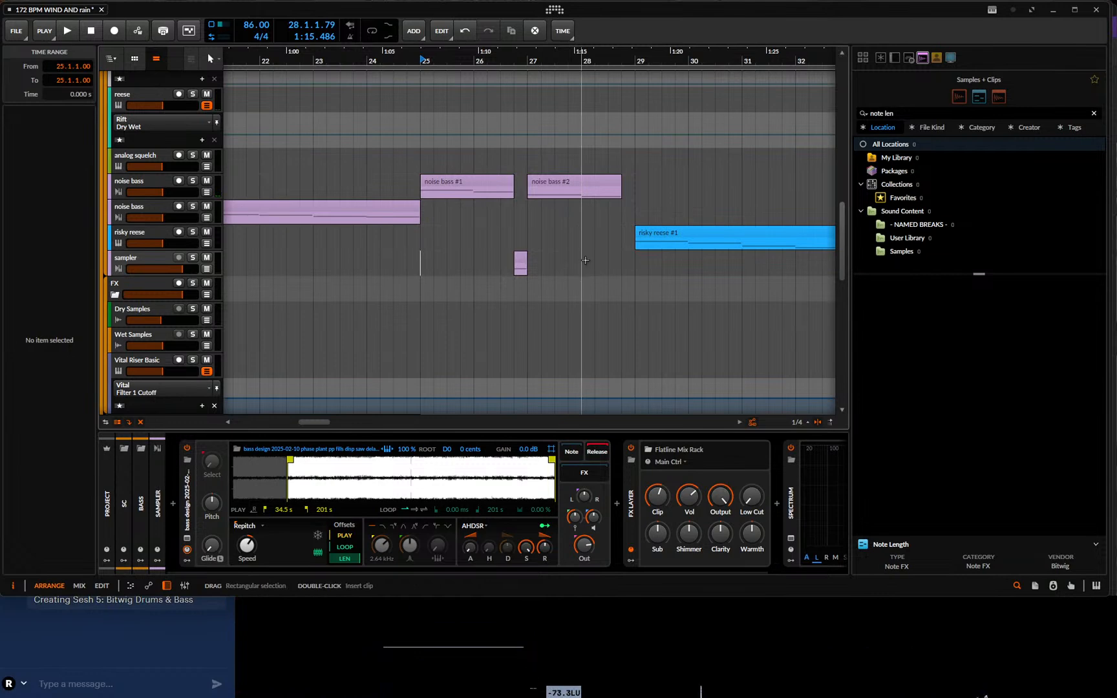
# - Duplicate bars 25–27 of the sampler track to bars 27–29, and duplicate the whole sampler track
pyautogui.moveTo(432, 269); pyautogui.dragTo(527, 267)
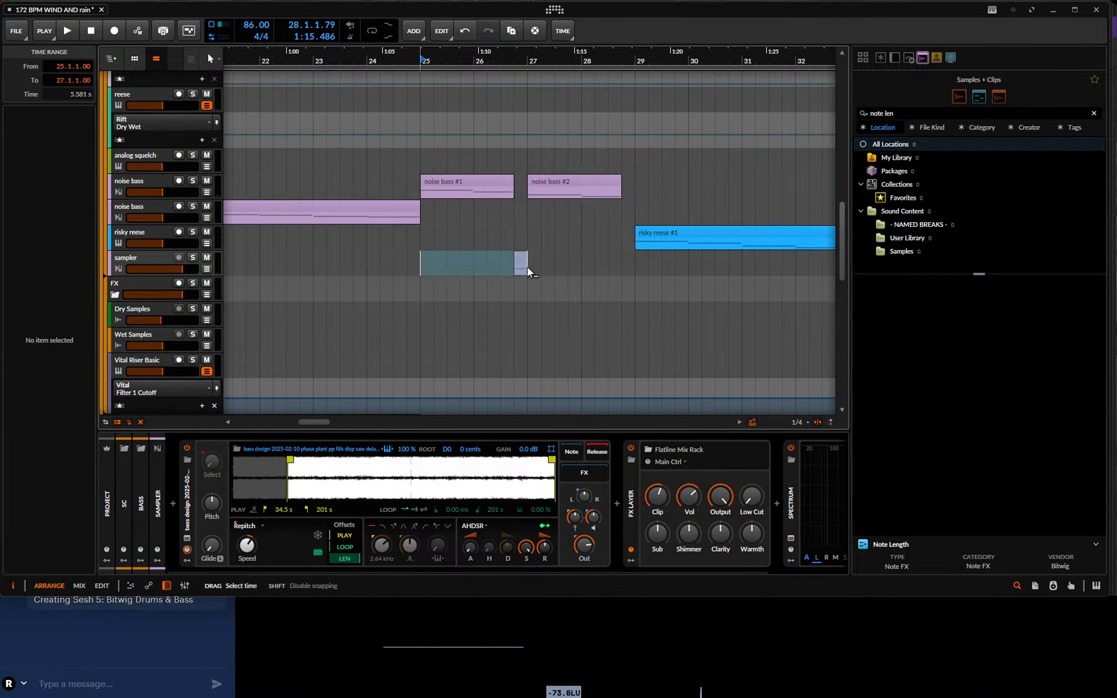
pyautogui.hotkey('ctrl', 'd')
pyautogui.click(144, 262)
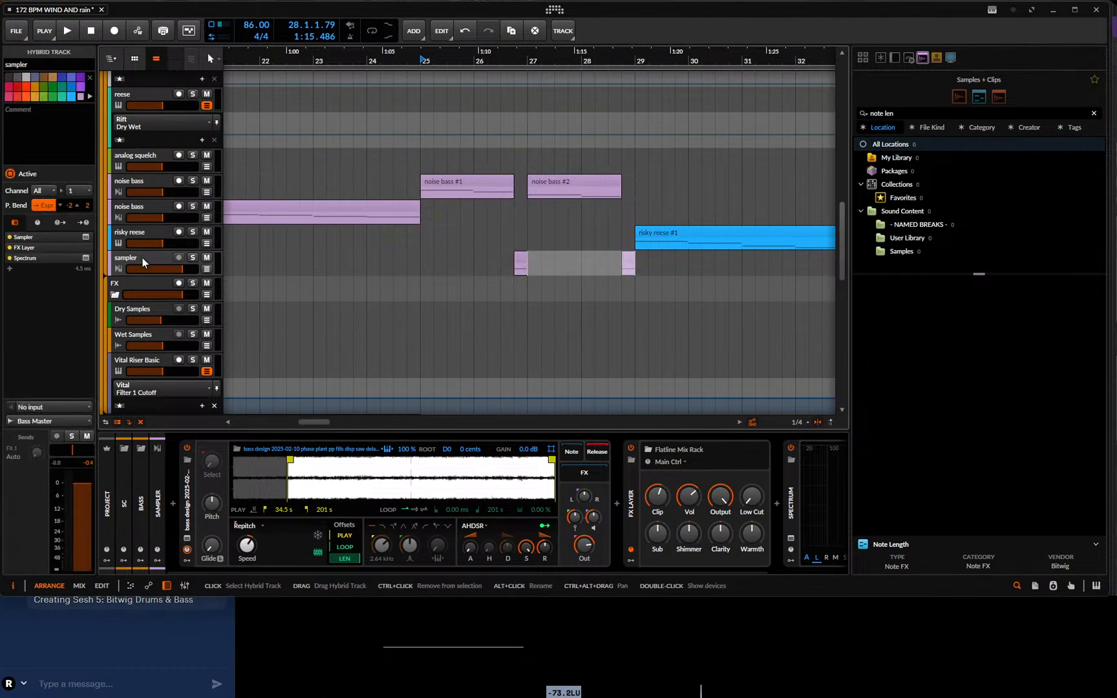
pyautogui.hotkey('ctrl', 'd')
# - Mute the duplicated sampler track's clip at 26.4 and the original sampler track's clip at 28.4
pyautogui.click(520, 289)
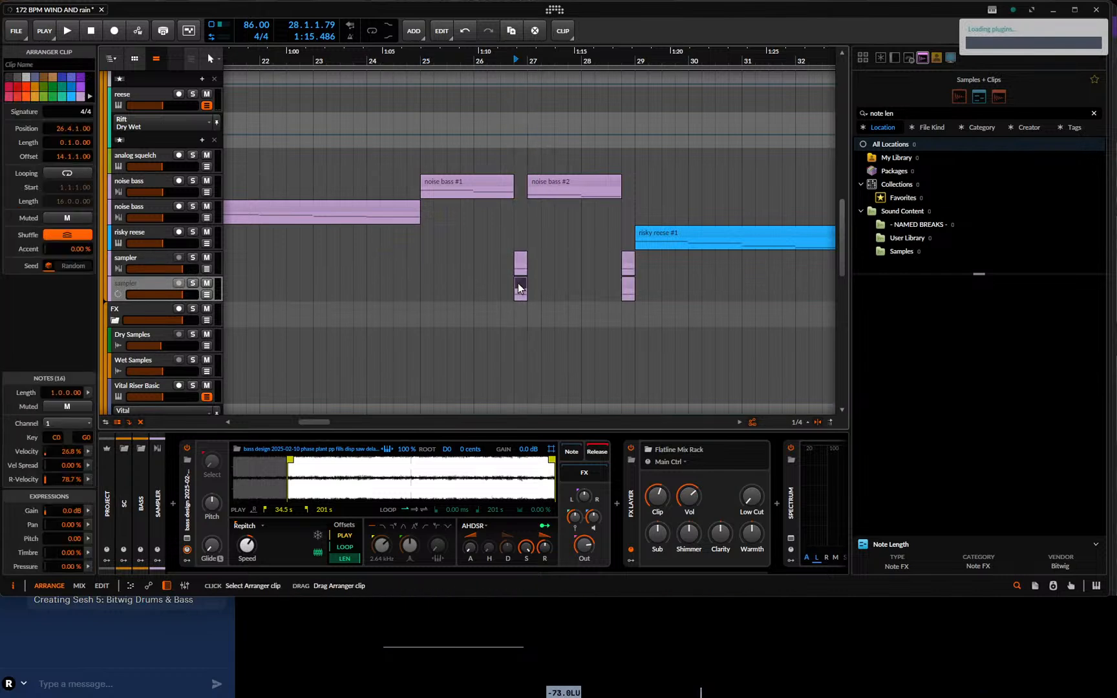
pyautogui.keyDown('ctrl'); pyautogui.click(627, 255); pyautogui.keyUp('ctrl')
pyautogui.rightClick(628, 253)
pyautogui.click(667, 295)
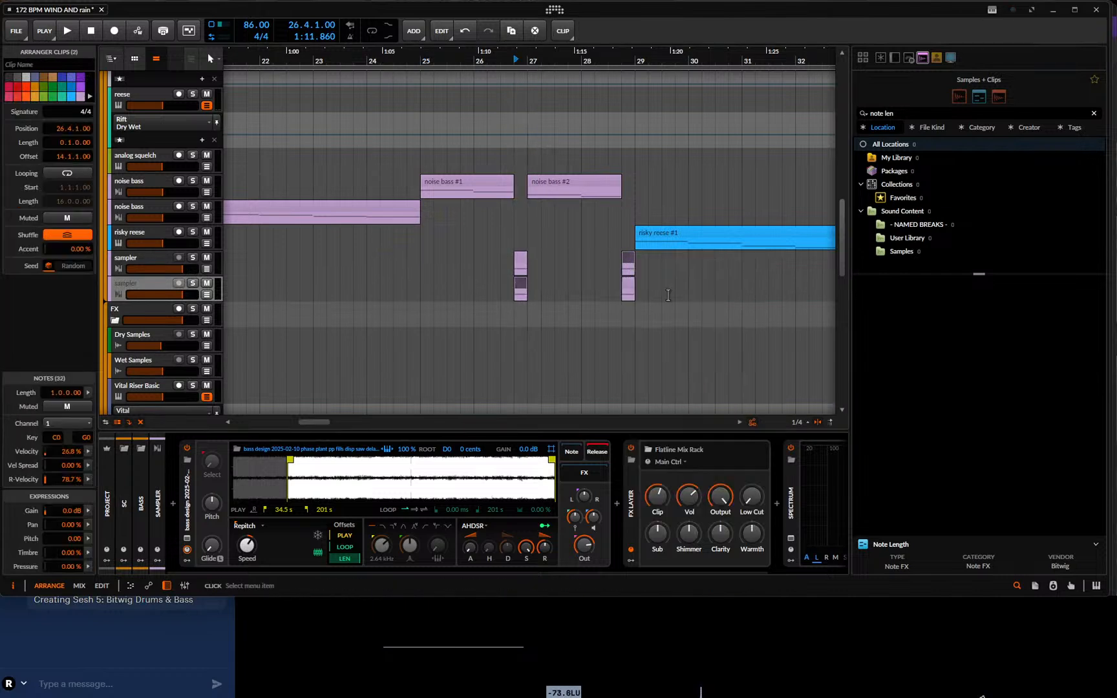
# - Audition the duplicated sampler track's fill at 28.4, moving its sample play start to 68.5 s and finally 104 s
pyautogui.click(626, 289)
pyautogui.press('space')
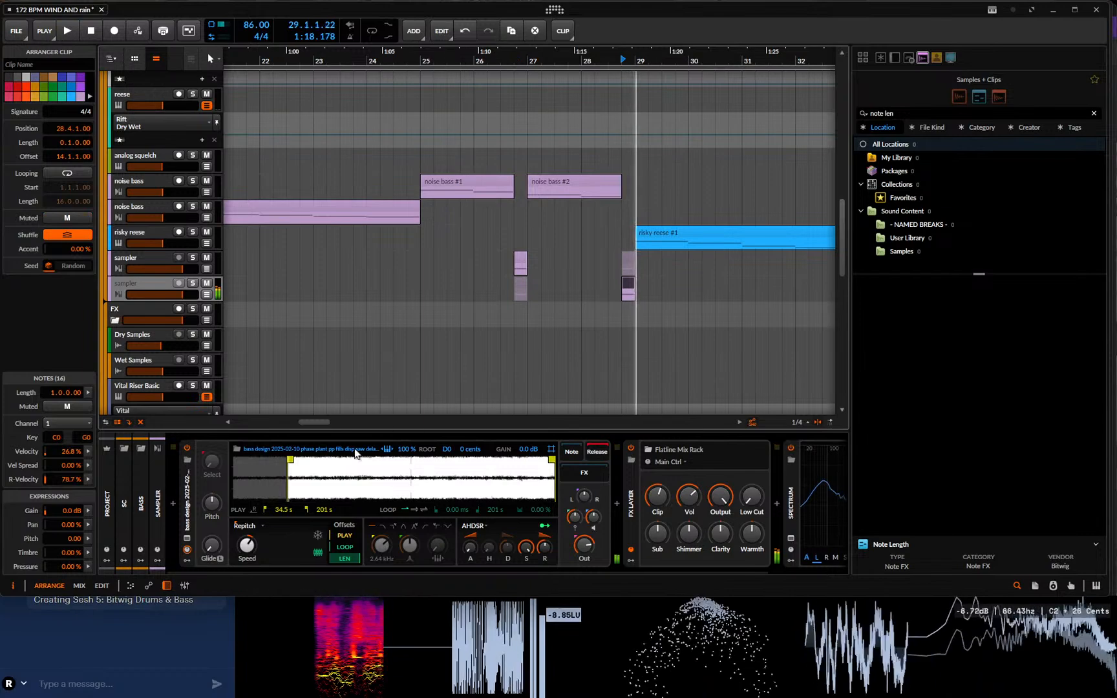
pyautogui.moveTo(290, 459); pyautogui.dragTo(291, 459)
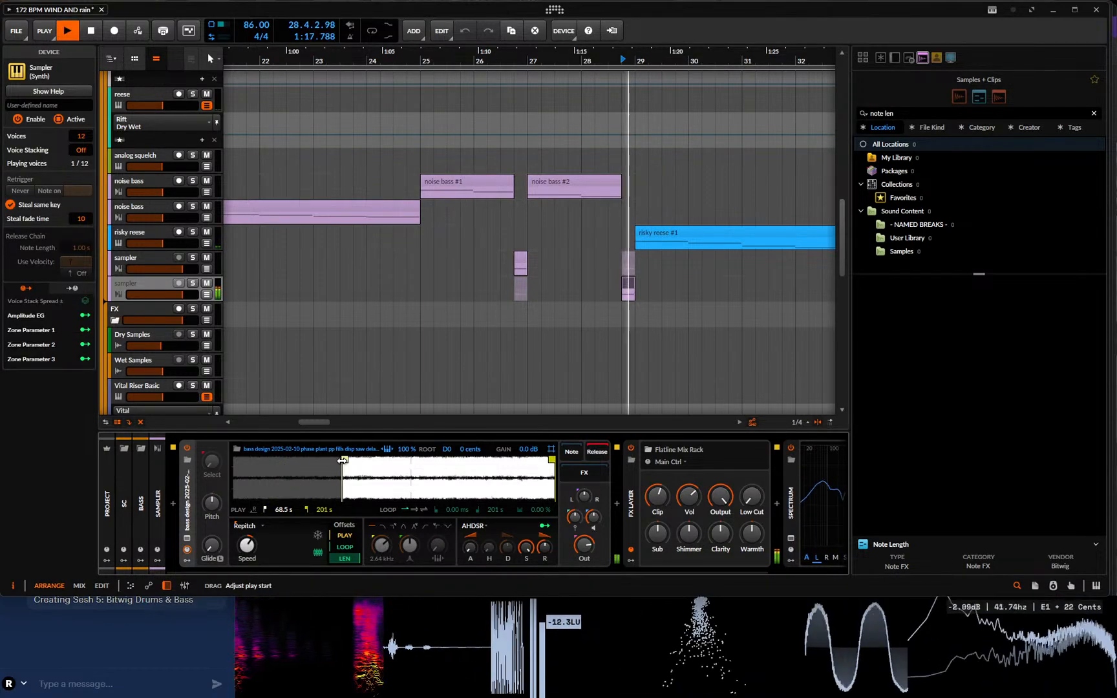
pyautogui.press('space')
pyautogui.moveTo(343, 460)
pyautogui.mouseDown()
pyautogui.moveTo(332, 459)
pyautogui.moveTo(400, 456)
pyautogui.mouseUp()
pyautogui.press('space')
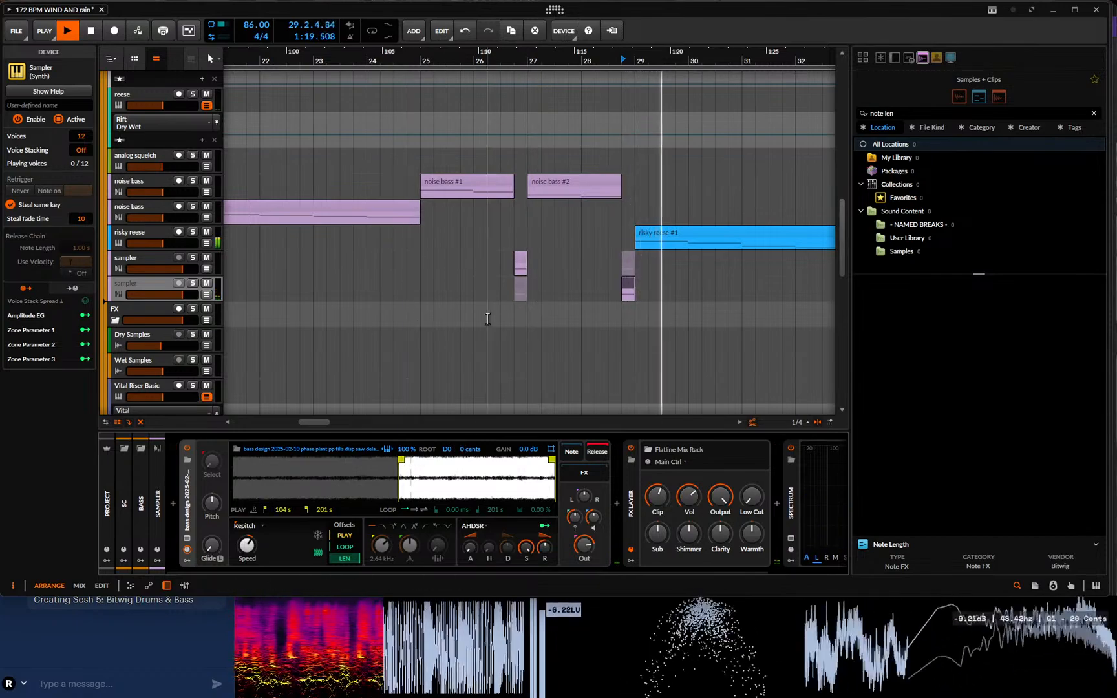
# - Play the arrangement from bar 25 and inspect the wavetable oscillators in the upper noise bass track's Phase Plant
pyautogui.click(422, 289)
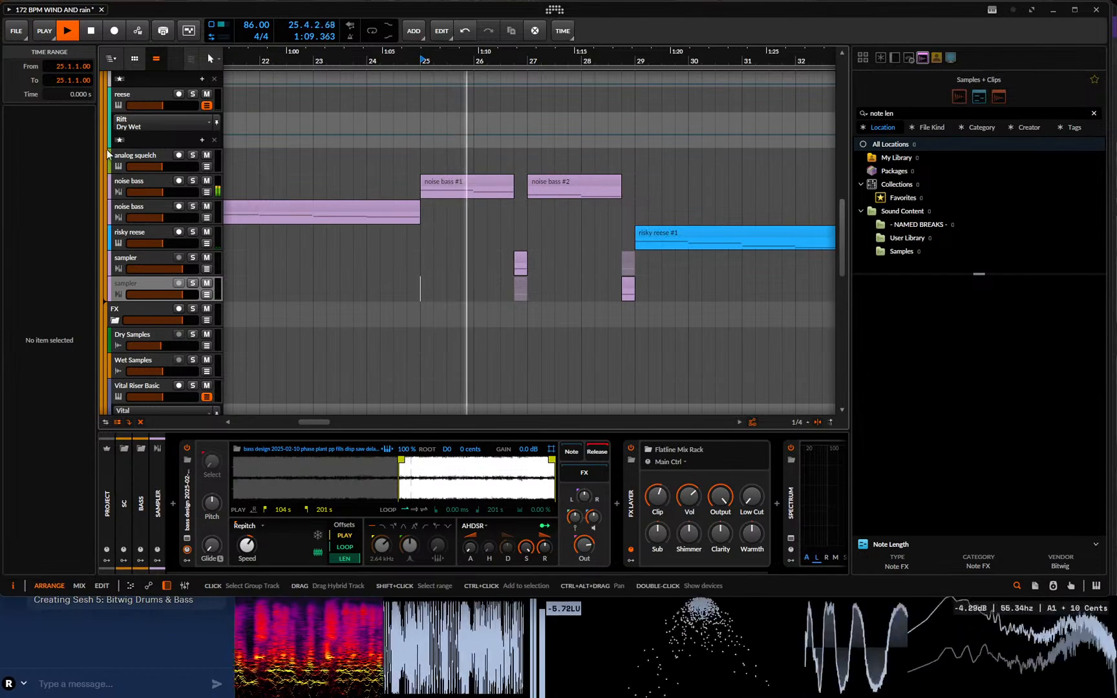
pyautogui.click(156, 178)
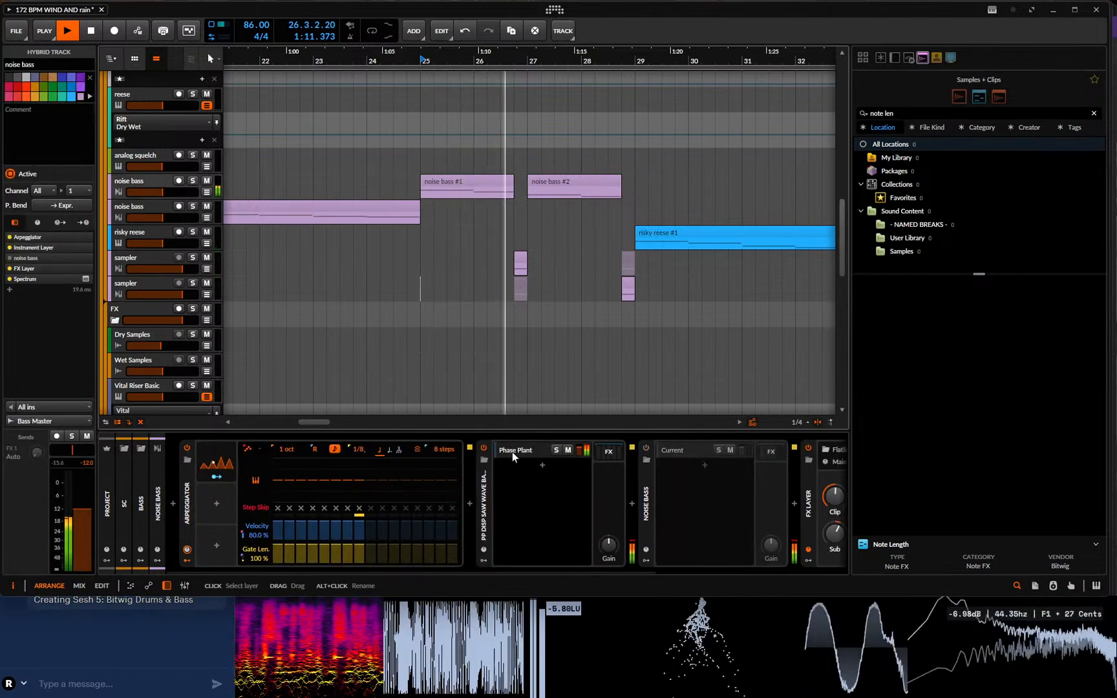
pyautogui.moveTo(437, 574); pyautogui.dragTo(554, 552)
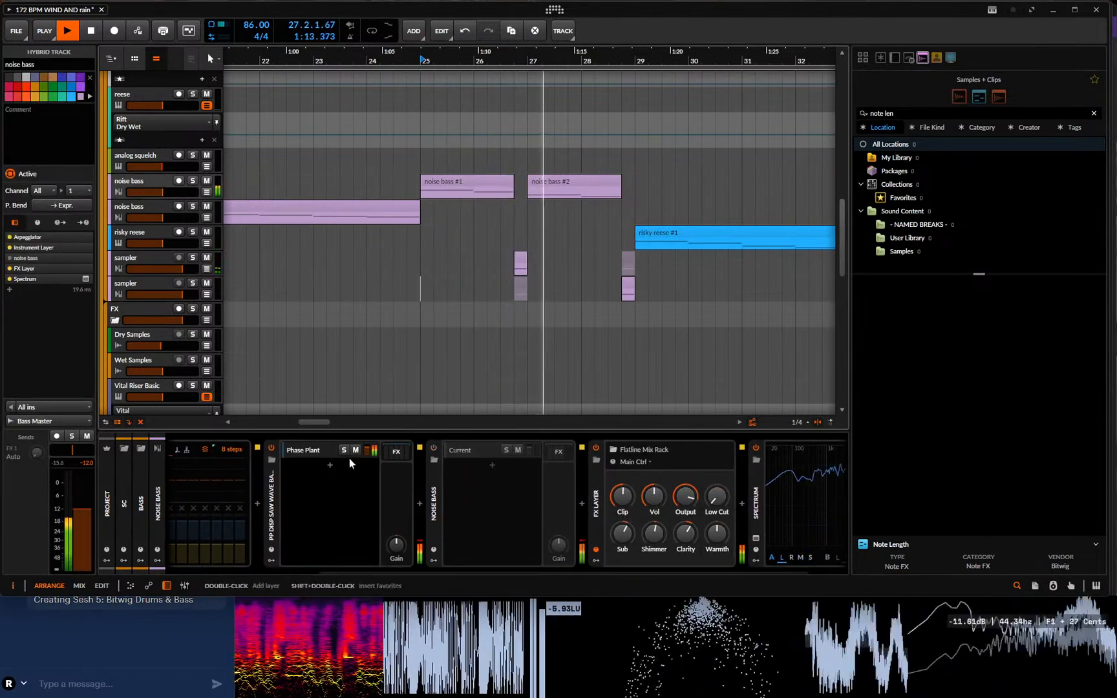
pyautogui.click(332, 453)
pyautogui.click(367, 450)
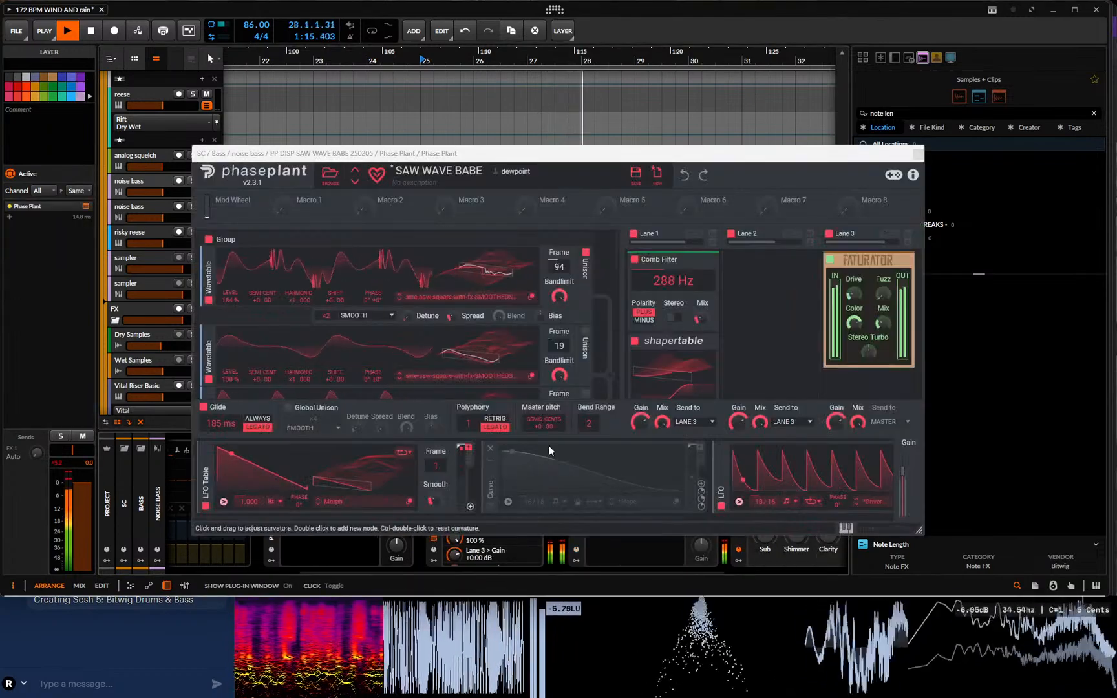
pyautogui.scroll(-2, 242, 348)
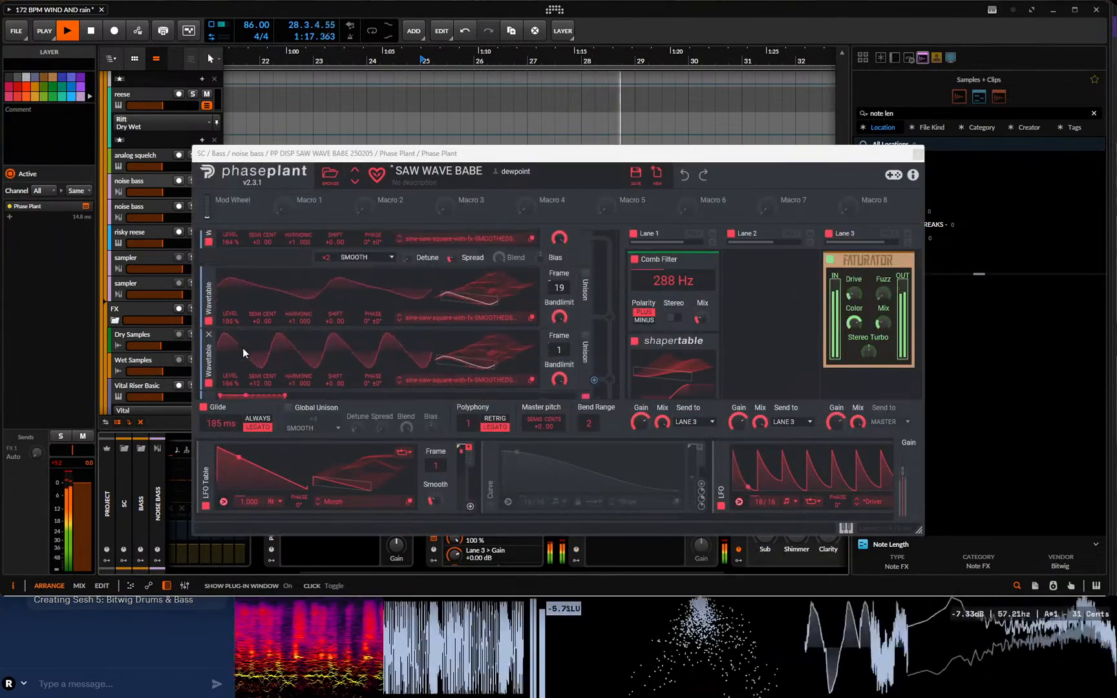
pyautogui.scroll(1, 250, 341)
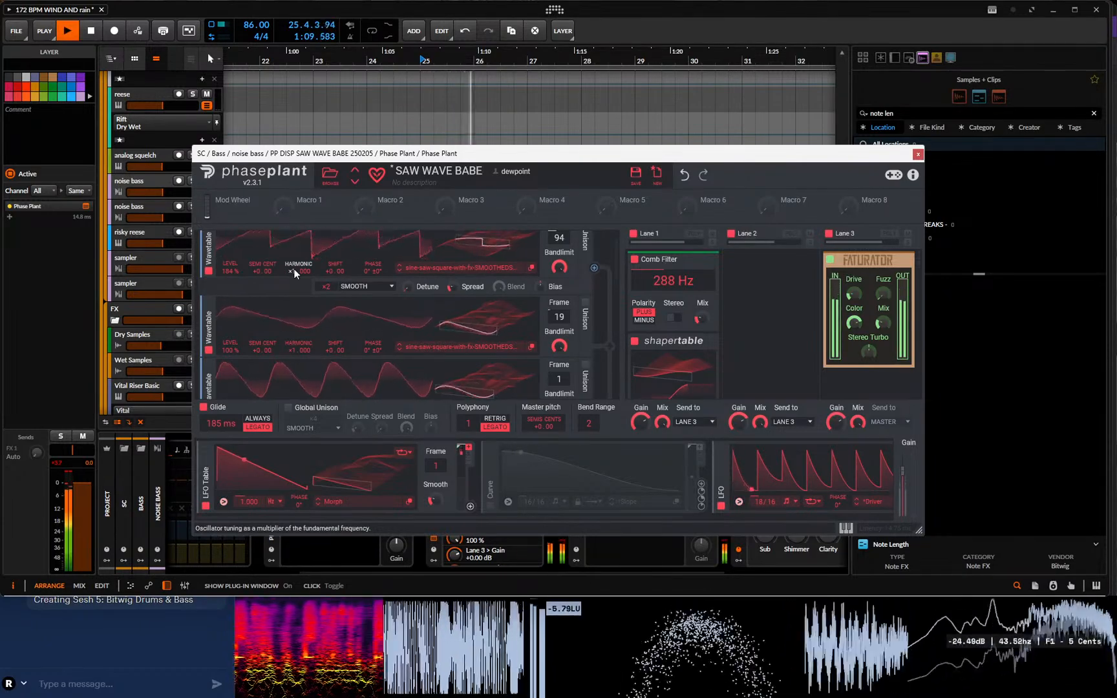
# - Nudge the first wavetable oscillator's level in Phase Plant, check Faturator's Mix amount and close the plug-in window
pyautogui.moveTo(226, 270)
pyautogui.mouseDown()
pyautogui.moveTo(226, 246)
pyautogui.moveTo(229, 271)
pyautogui.mouseUp()
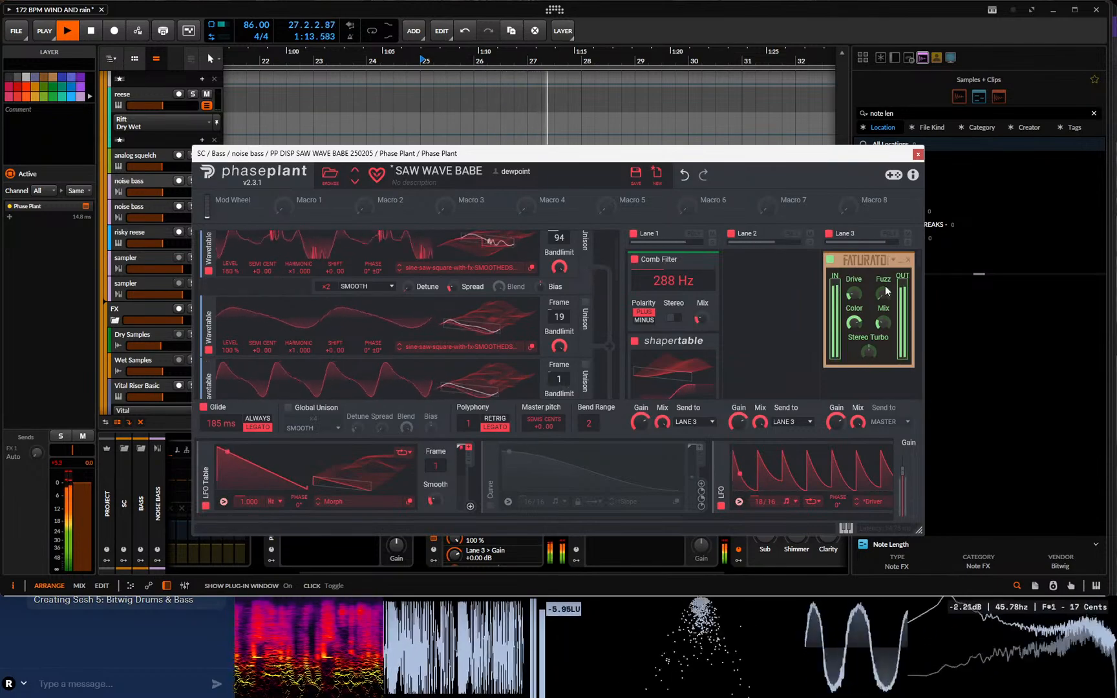
pyautogui.moveTo(882, 323); pyautogui.dragTo(883, 323)
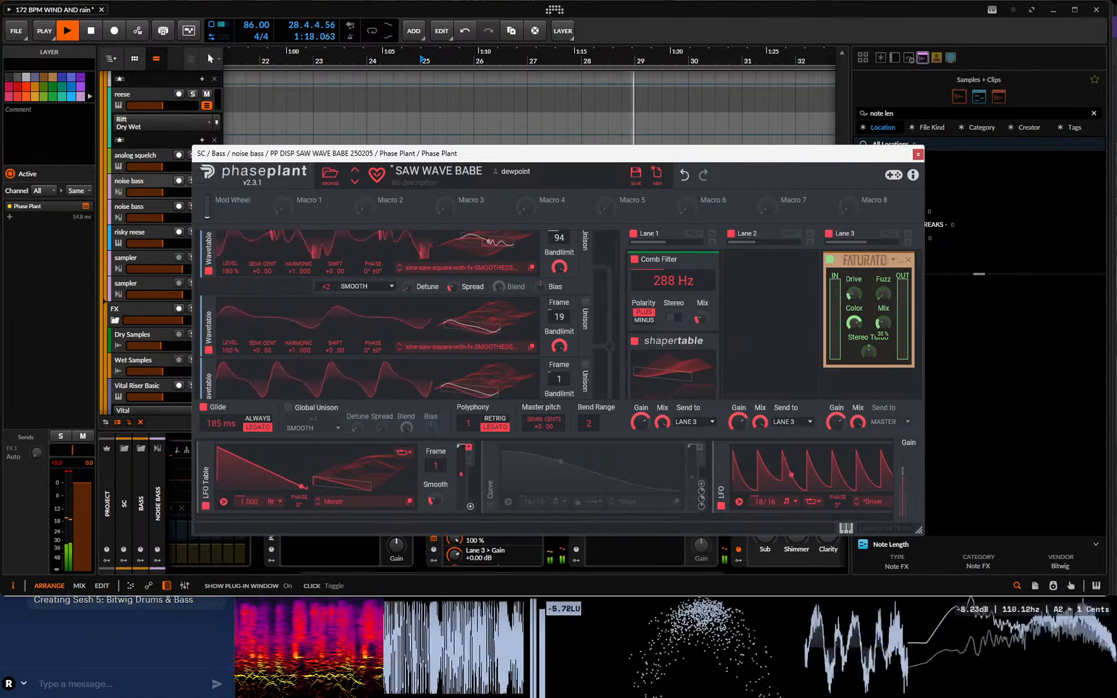
pyautogui.click(918, 155)
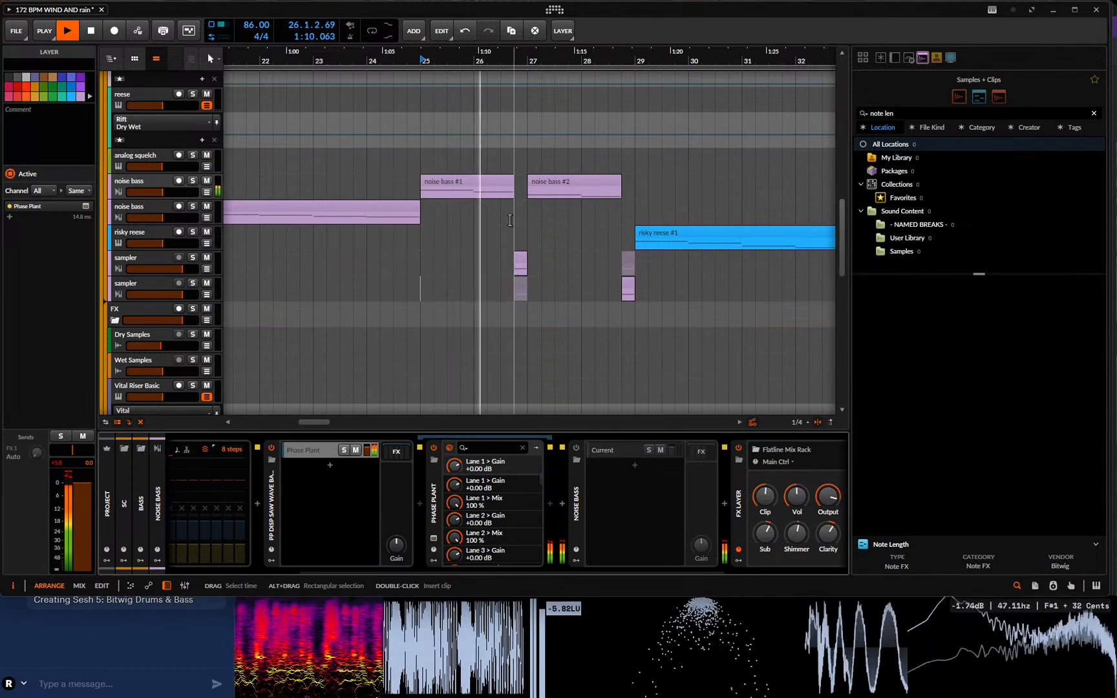
# - Stop playback and duplicate the upper sampler track
pyautogui.press('space')
pyautogui.click(154, 259)
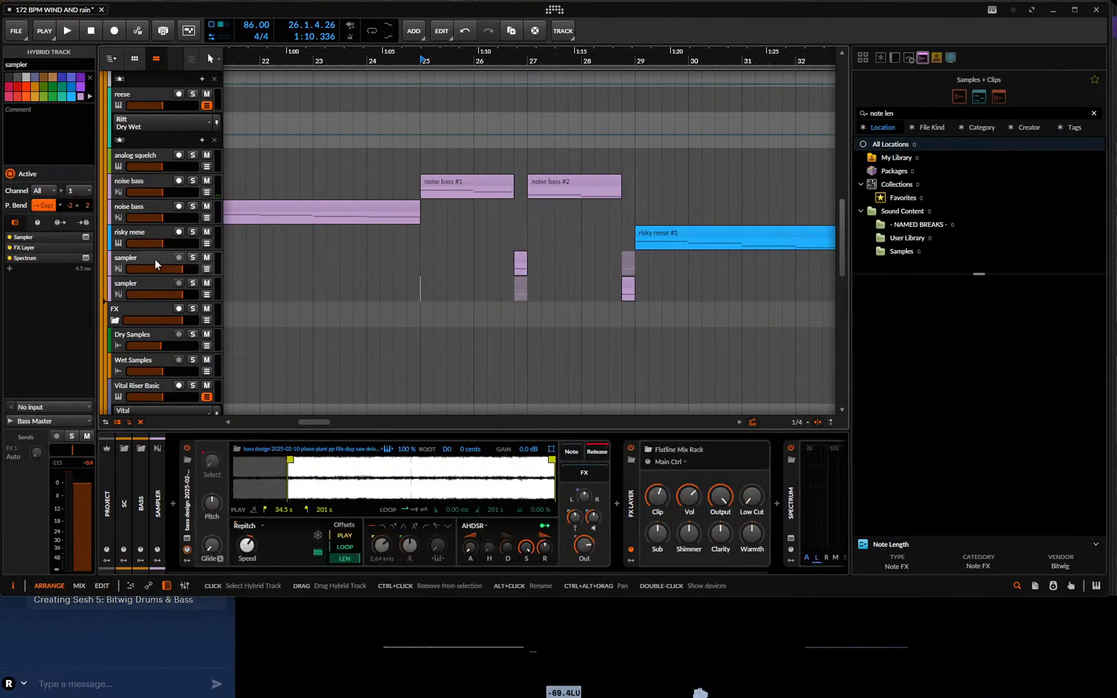
pyautogui.hotkey('ctrl', 'd')
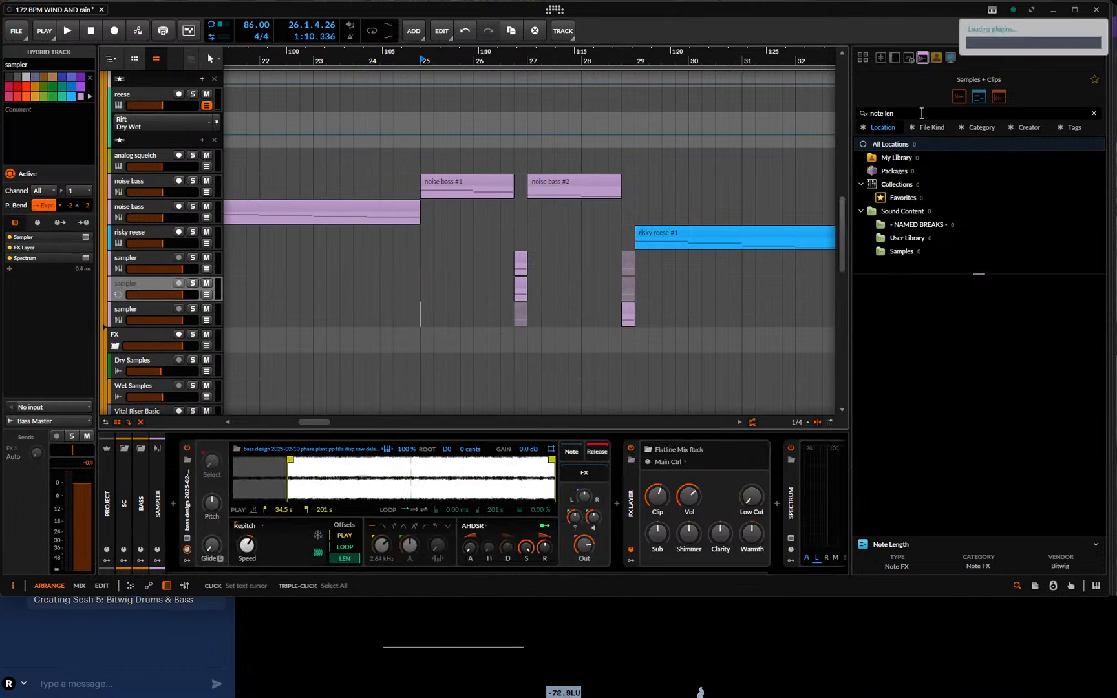
# - Search the sample browser for "soundd" and reindex the User Library location
pyautogui.moveTo(921, 113); pyautogui.dragTo(822, 113)
pyautogui.write('soundd')
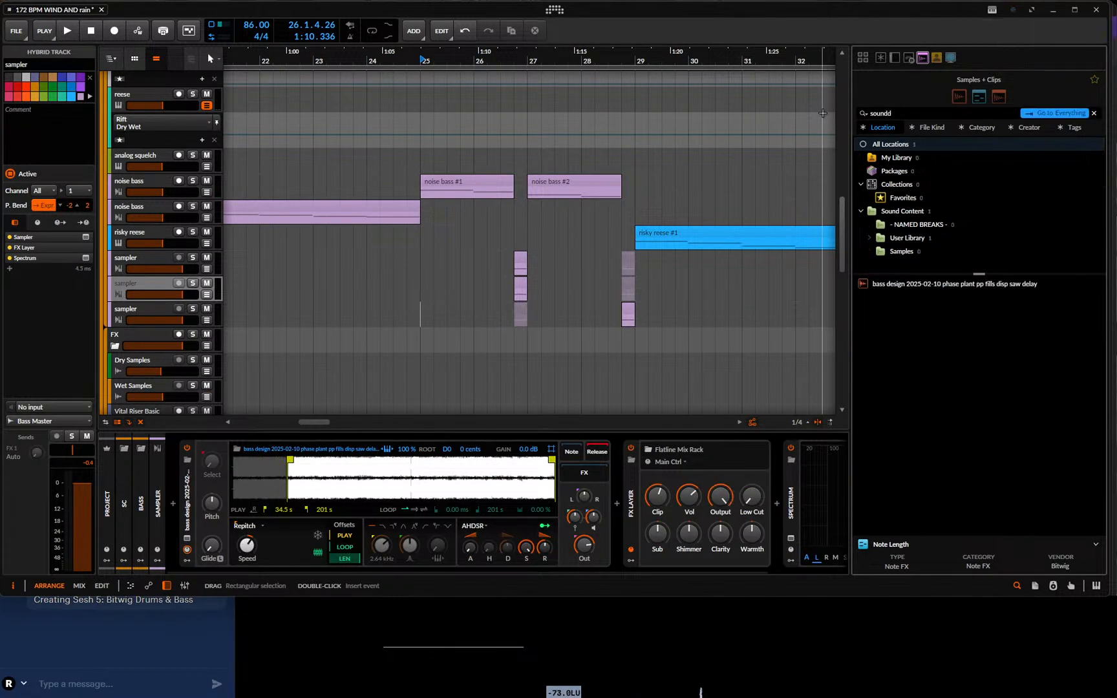
pyautogui.rightClick(998, 348)
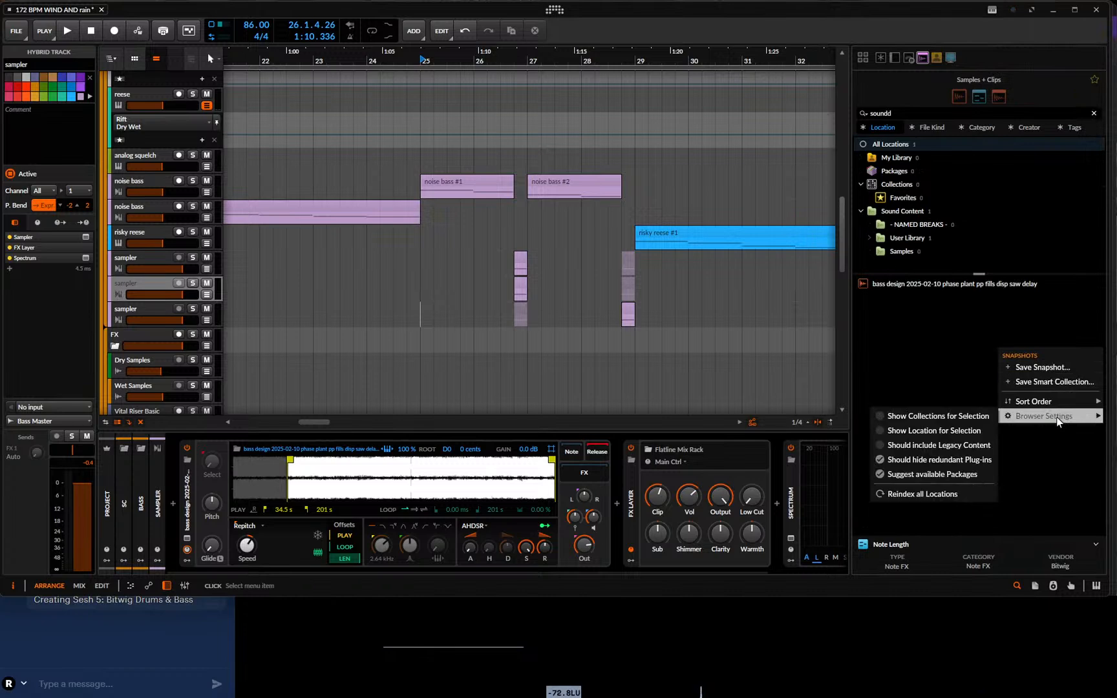
pyautogui.click(931, 234)
pyautogui.click(924, 235)
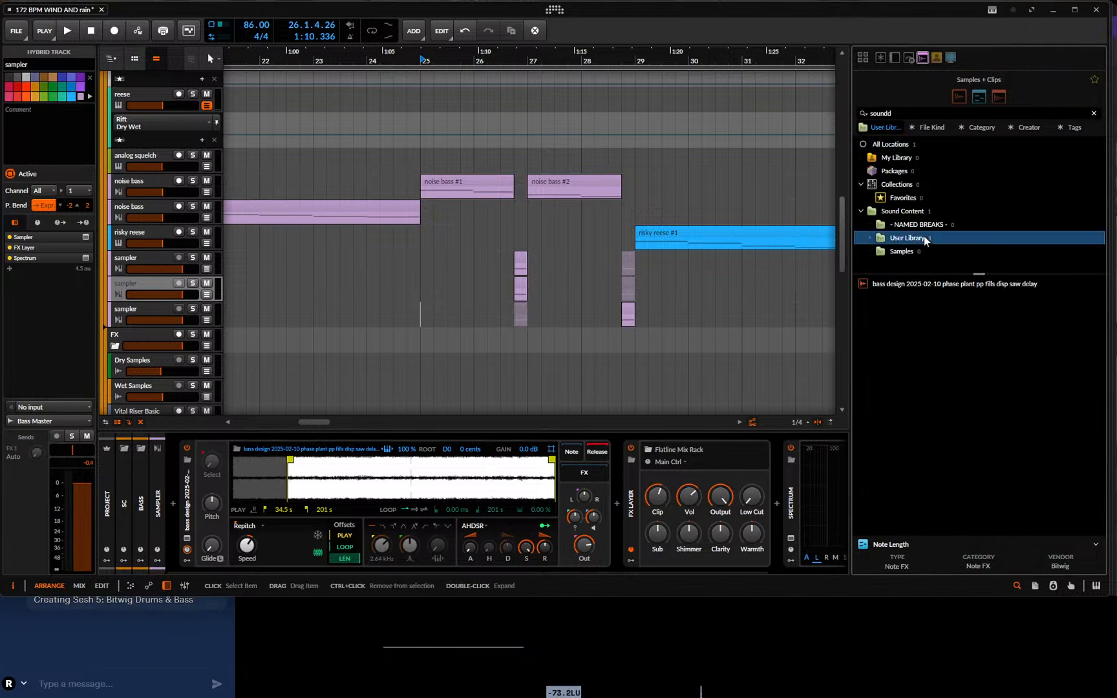
pyautogui.rightClick(924, 235)
pyautogui.click(974, 323)
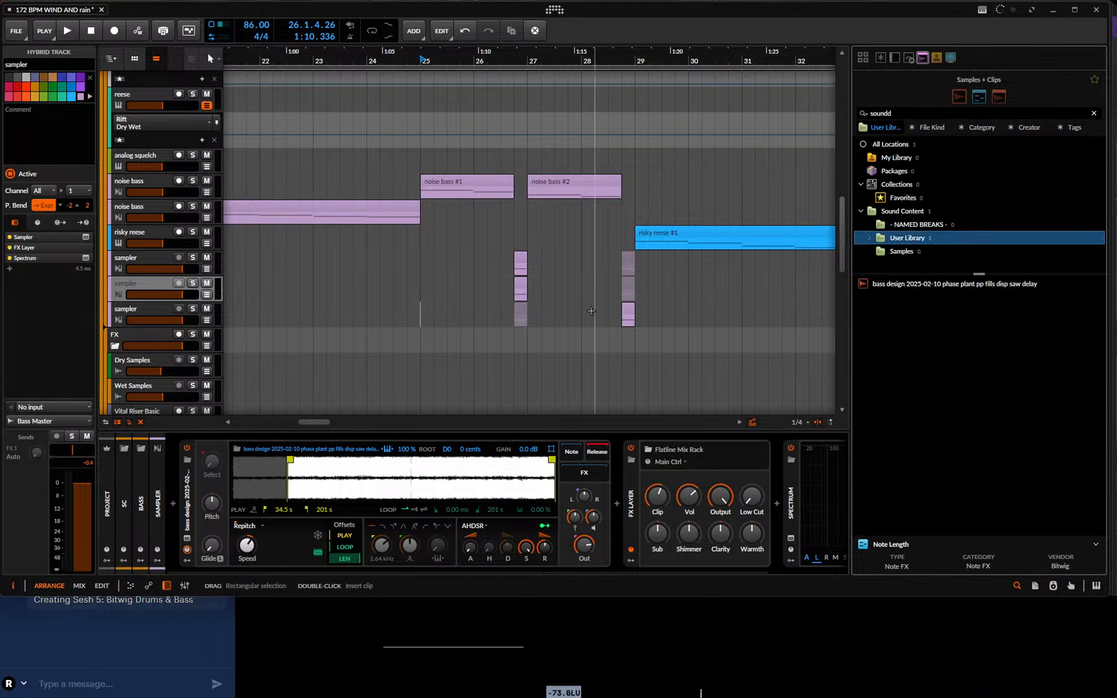
# - Move the new sampler track's clip from 26.4 to 25.4 and cut that beat out of the noise bass #1 clip
pyautogui.click(522, 291)
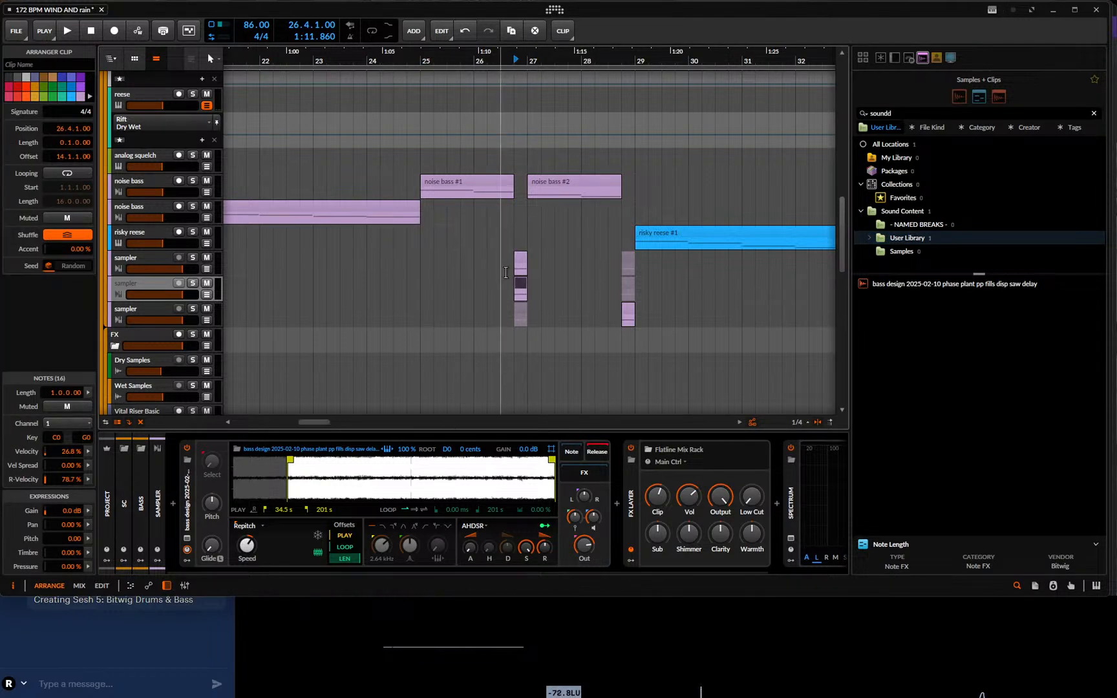
pyautogui.click(468, 290)
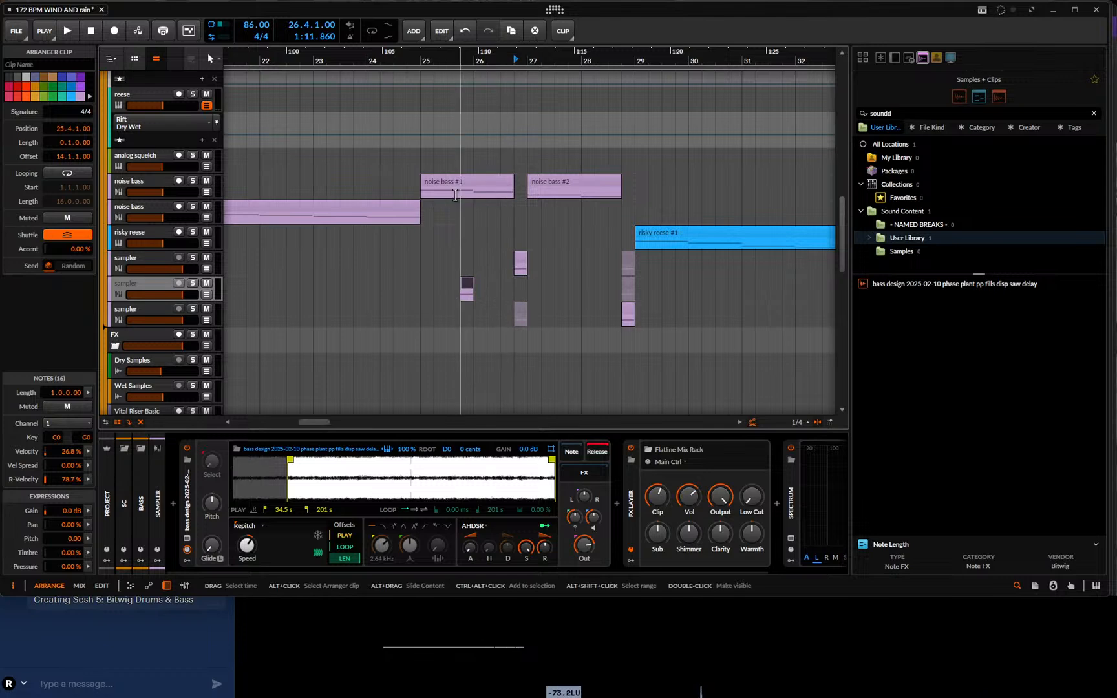
pyautogui.click(465, 198)
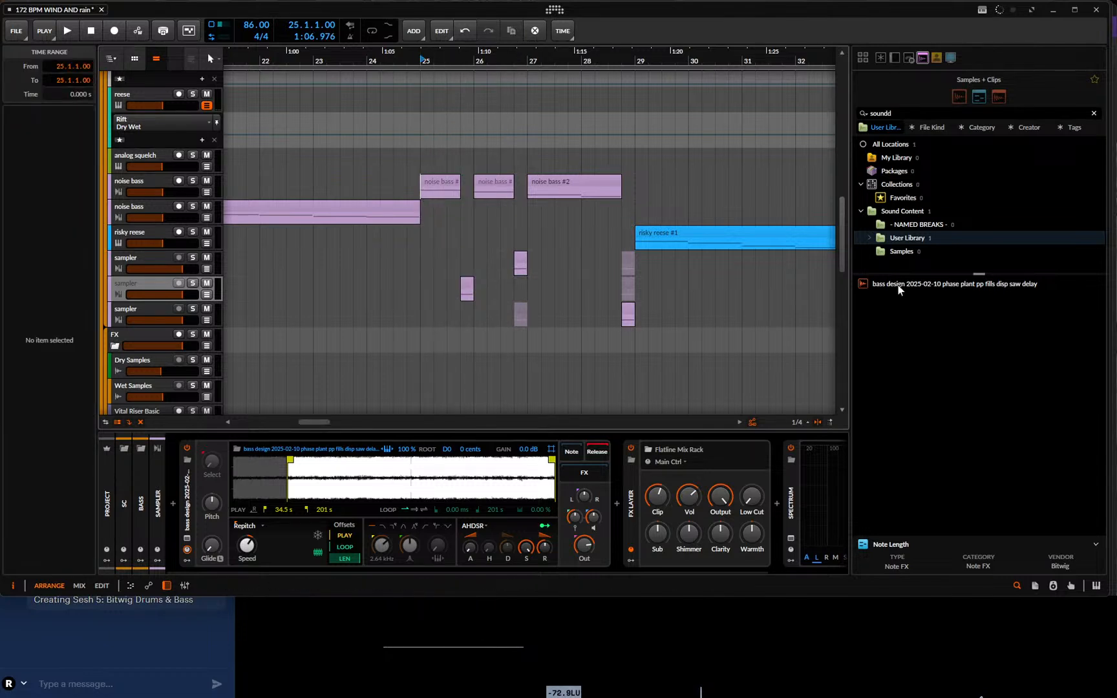
# - Preview "bass design 2025-01-09 vital formant glitcher fracture donks" from the search results and load it into the middle sampler track's Sampler
pyautogui.moveTo(1107, 301); pyautogui.dragTo(1105, 486)
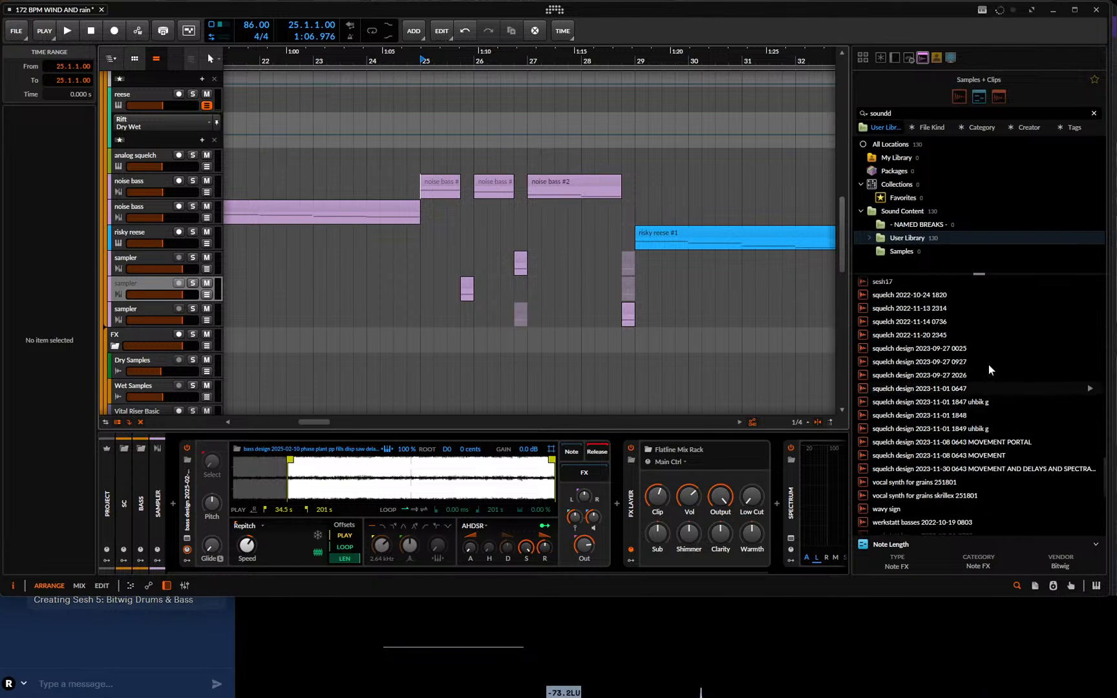
pyautogui.scroll(-2, 966, 387)
pyautogui.scroll(2, 937, 472)
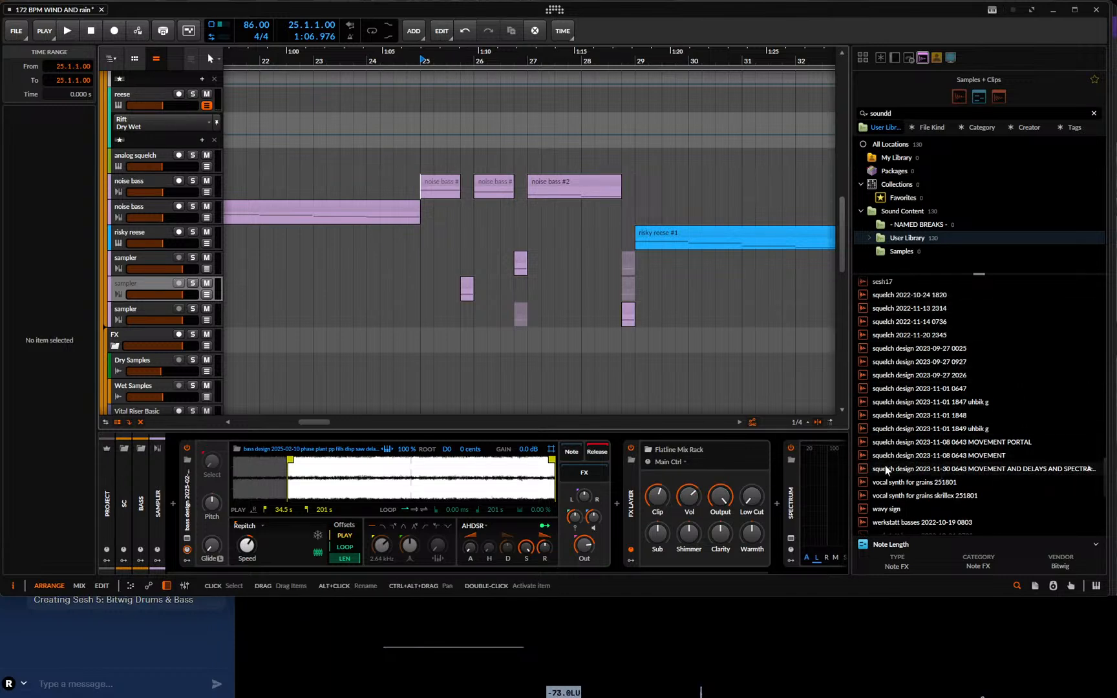
pyautogui.scroll(10, 981, 386)
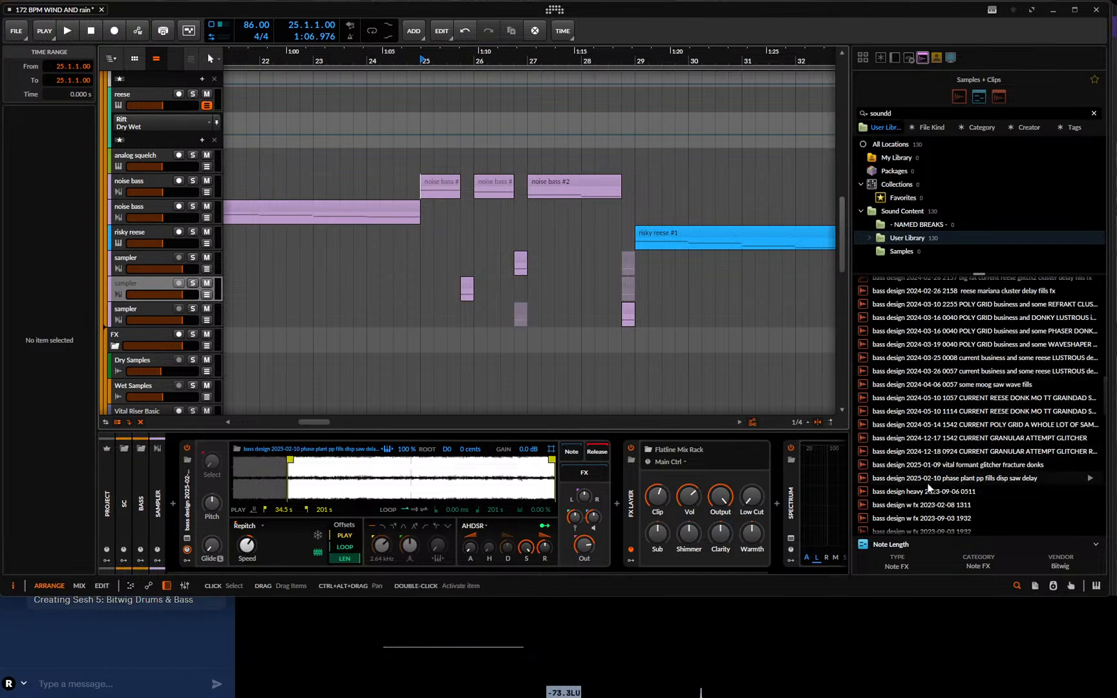
pyautogui.click(159, 286)
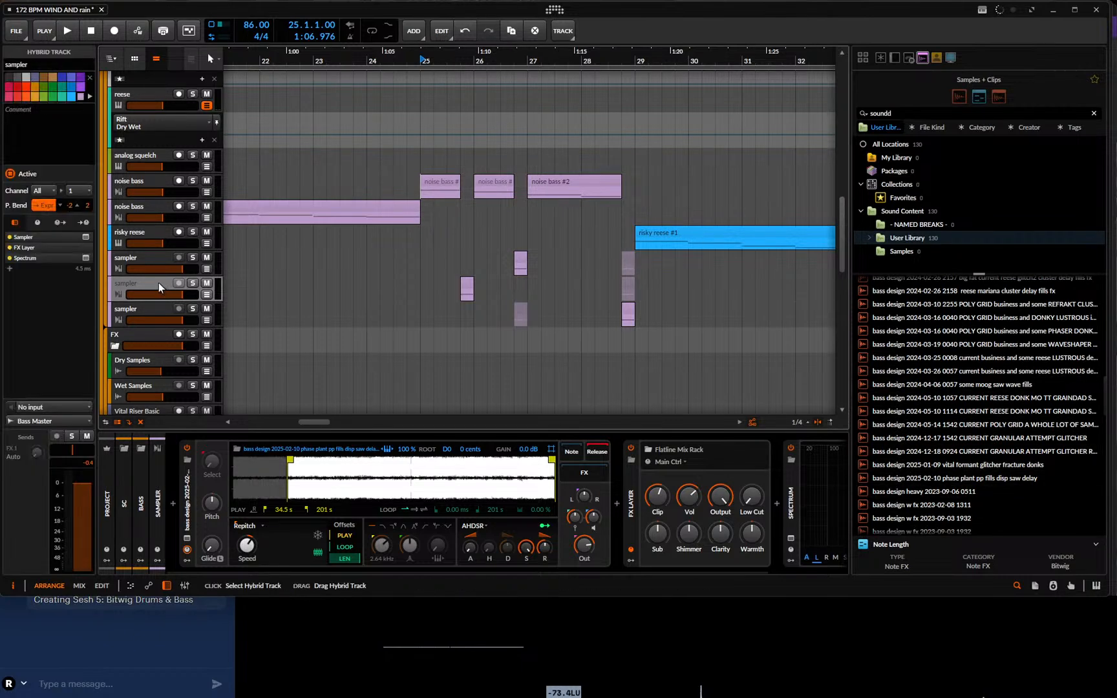
pyautogui.click(1084, 467)
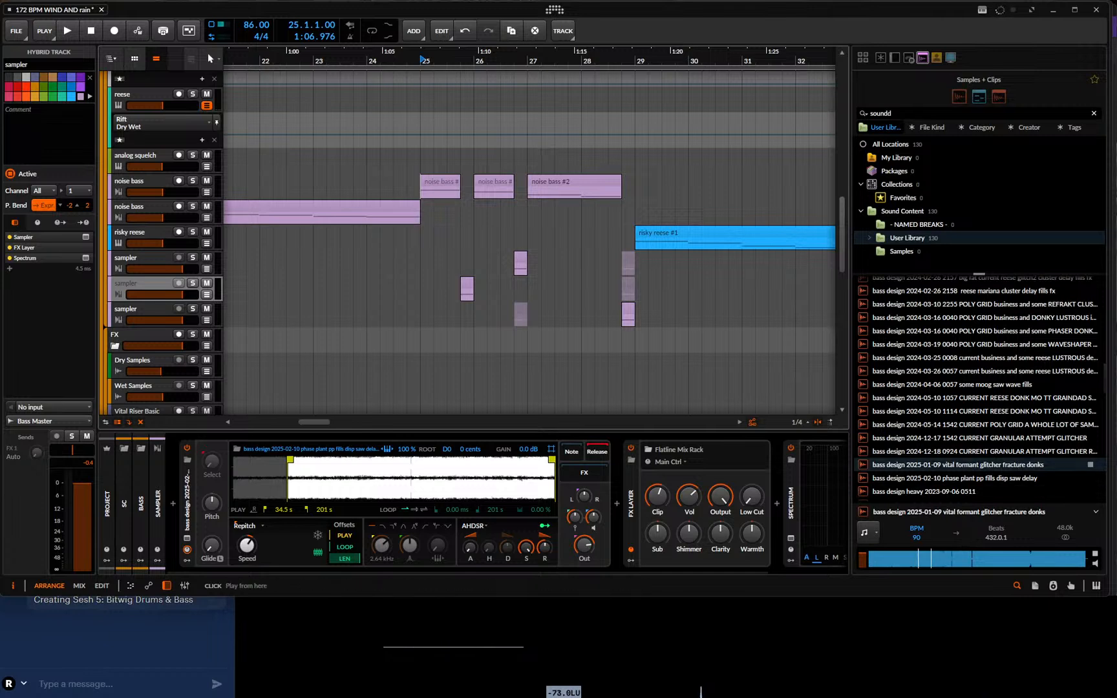
pyautogui.doubleClick(972, 464)
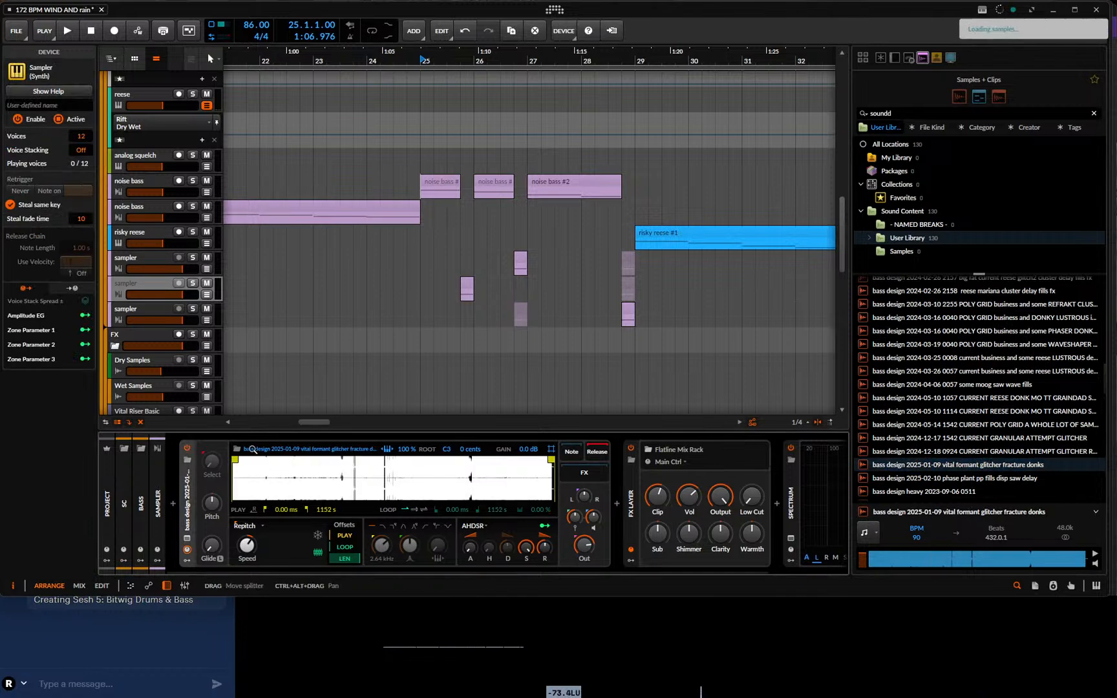
# - Try a sample play start of 181 s in the middle sampler track and audition it from bar 25
pyautogui.moveTo(240, 462); pyautogui.dragTo(242, 458)
pyautogui.press('space')
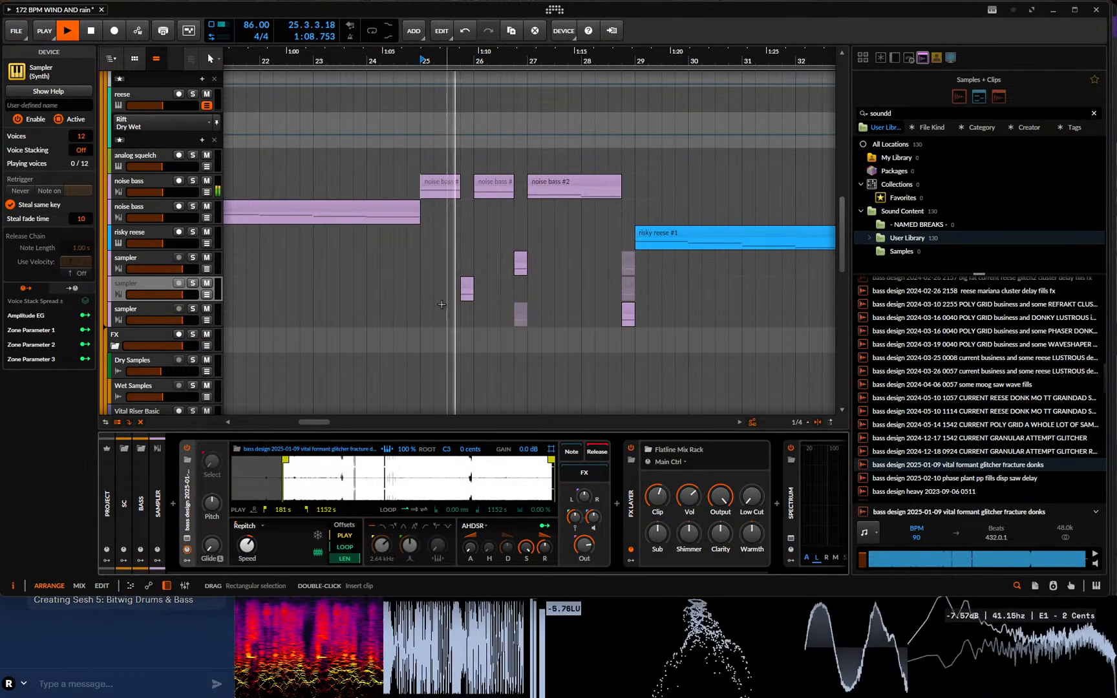
pyautogui.press('space')
# - Set the middle sampler track's Flatline Mix Rack Vol to +0.5 dB while auditioning the fill from bar 25
pyautogui.moveTo(448, 449); pyautogui.dragTo(447, 511)
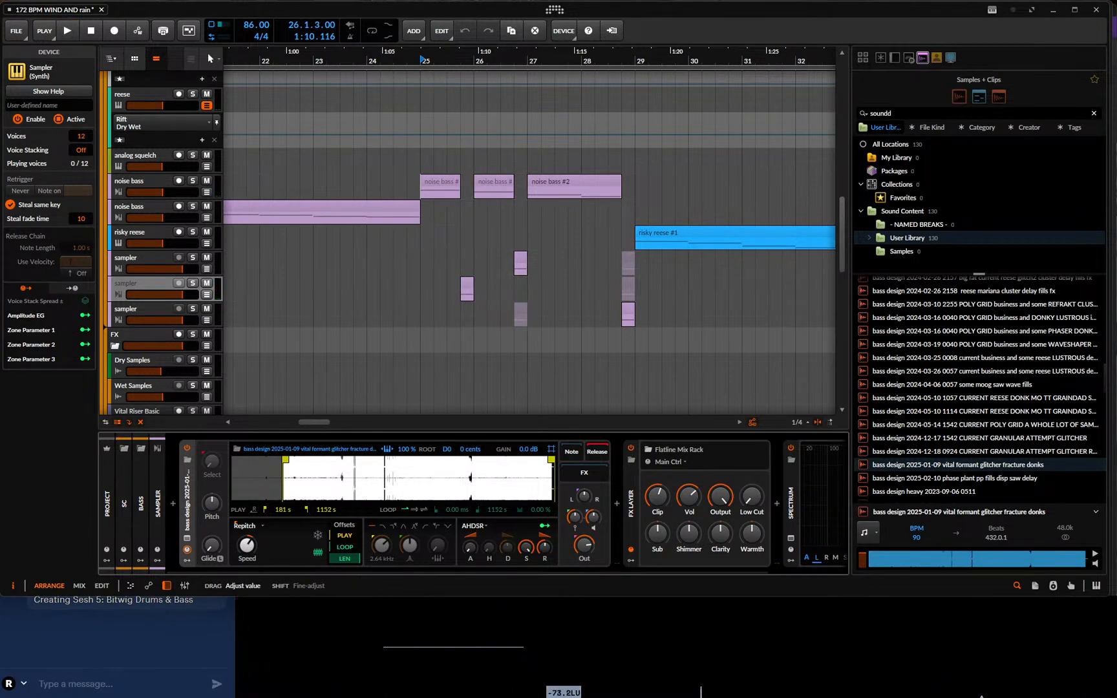
pyautogui.press('space')
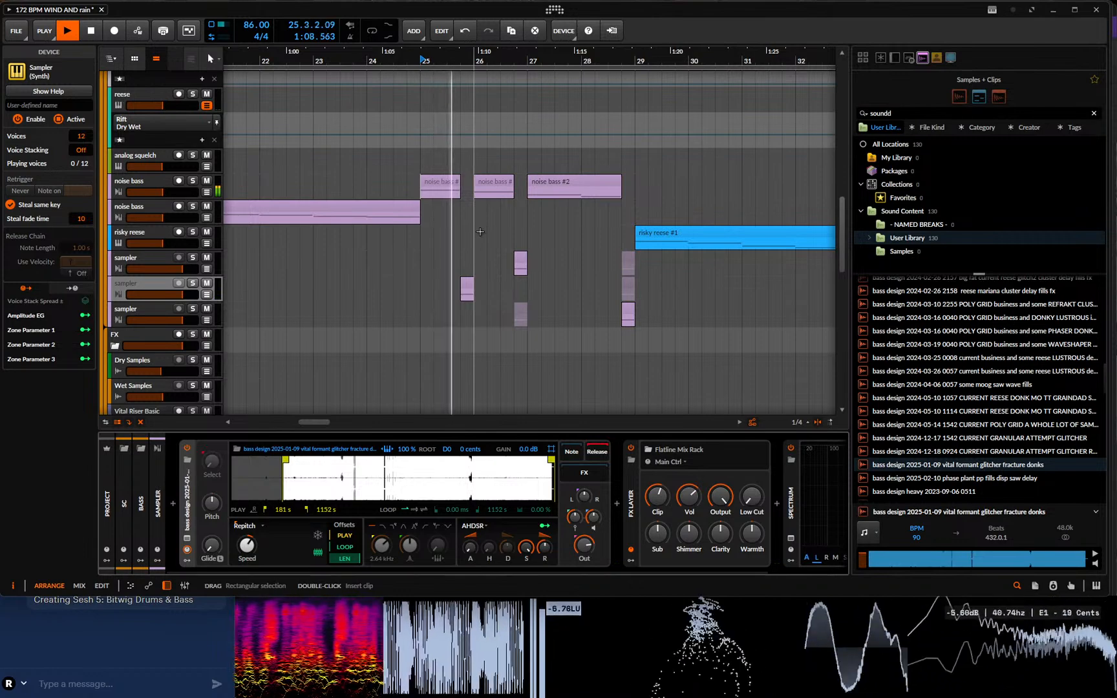
pyautogui.press('space')
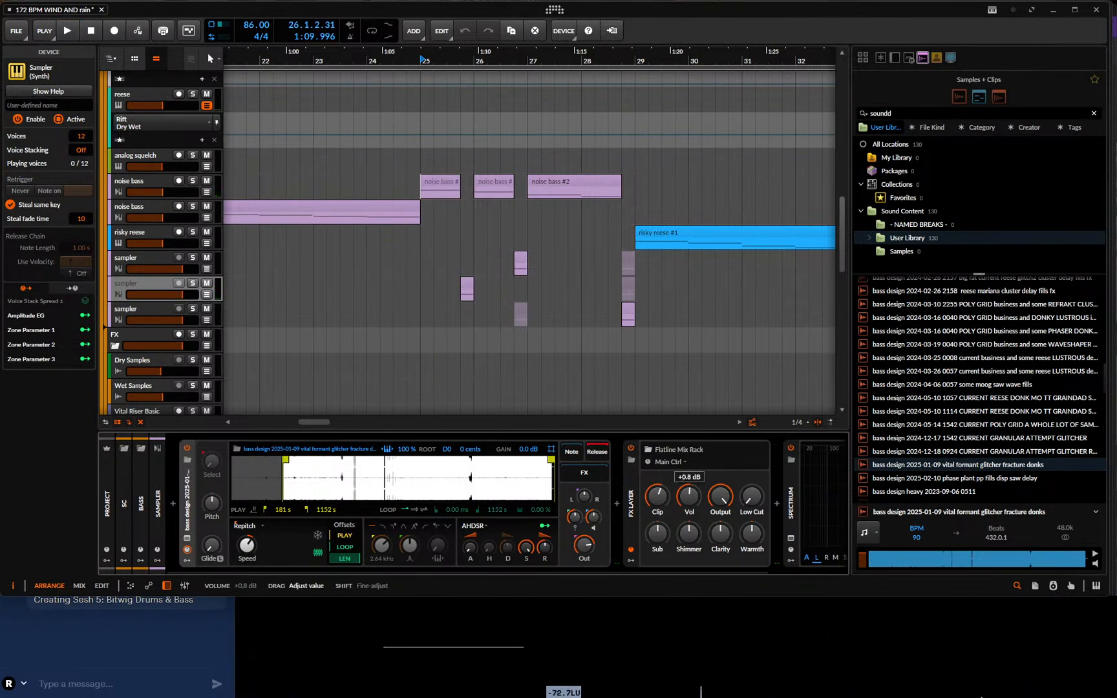
pyautogui.press('space')
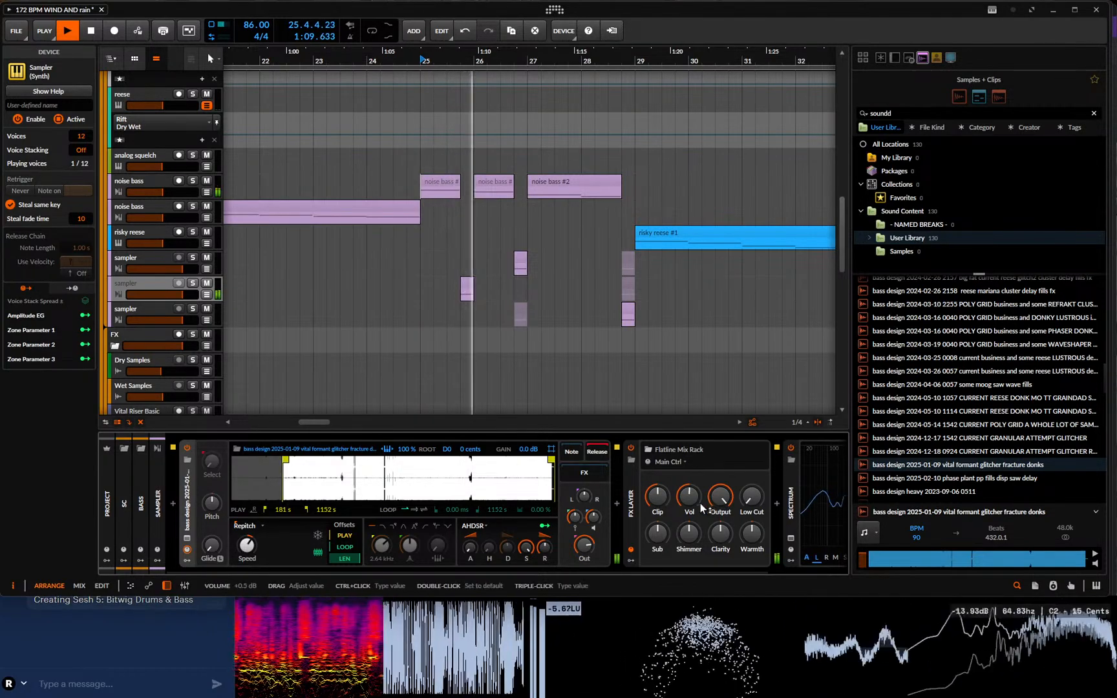
# - Move the middle sampler track's sample play start to 233 s and audition the fill from 25.4
pyautogui.press('space')
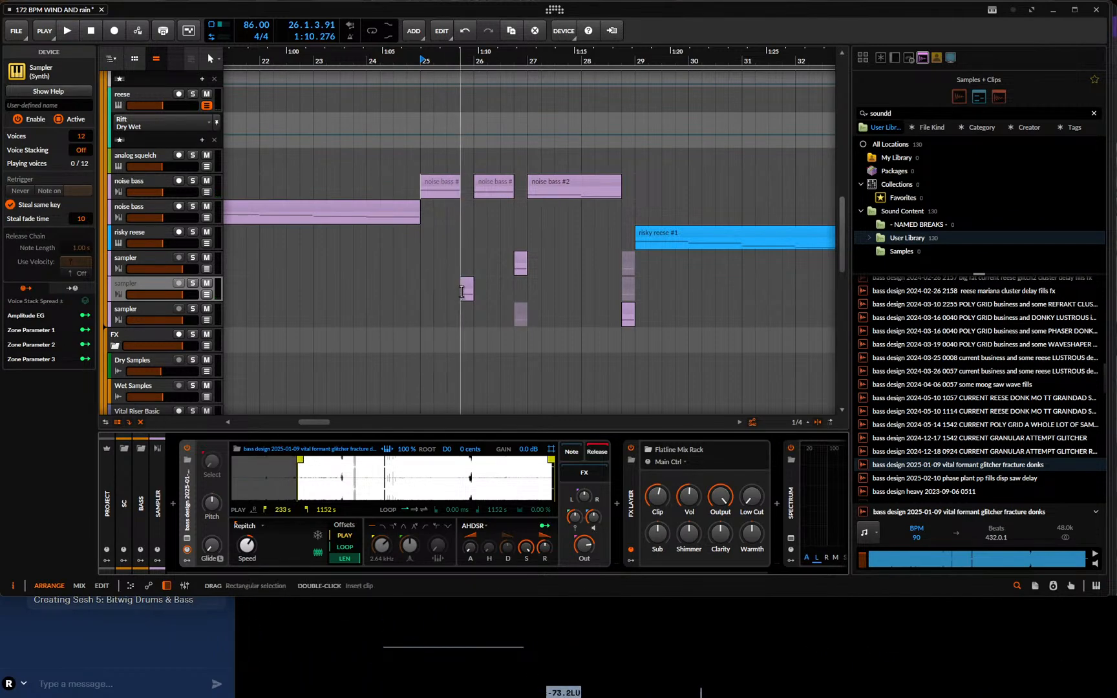
pyautogui.click(461, 292)
pyautogui.press('space')
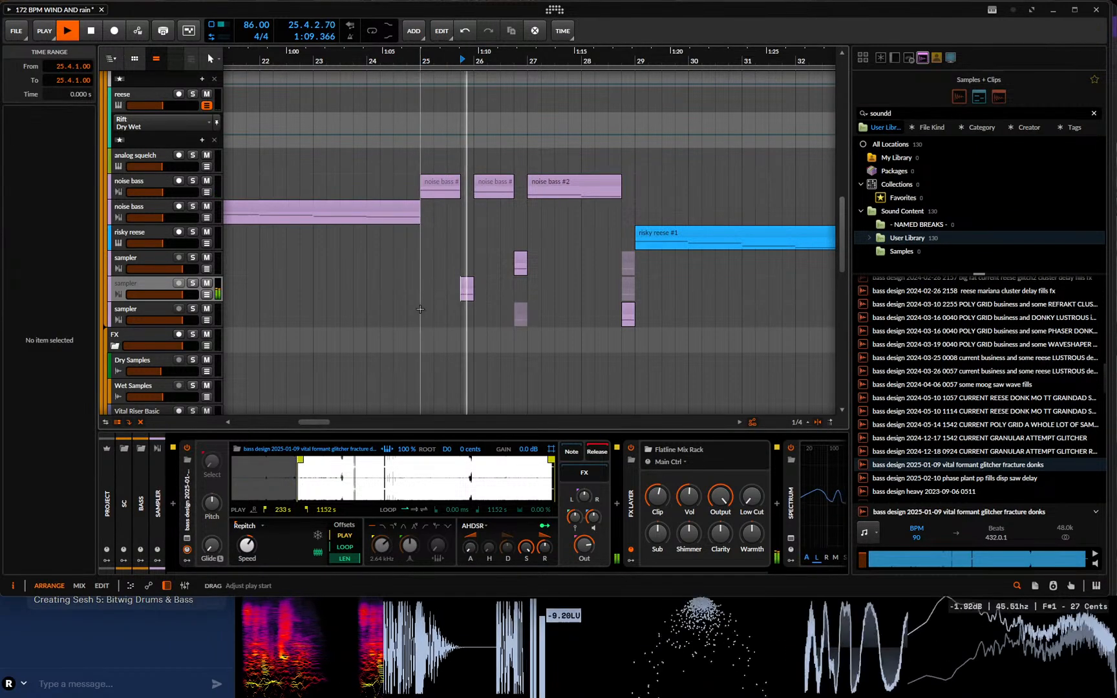
pyautogui.press('space')
# - Move the middle sampler track's fill clip from 25.4 to 29.4 and clear the risky reese clip from 29.4 to 30.1
pyautogui.moveTo(470, 282); pyautogui.dragTo(574, 283)
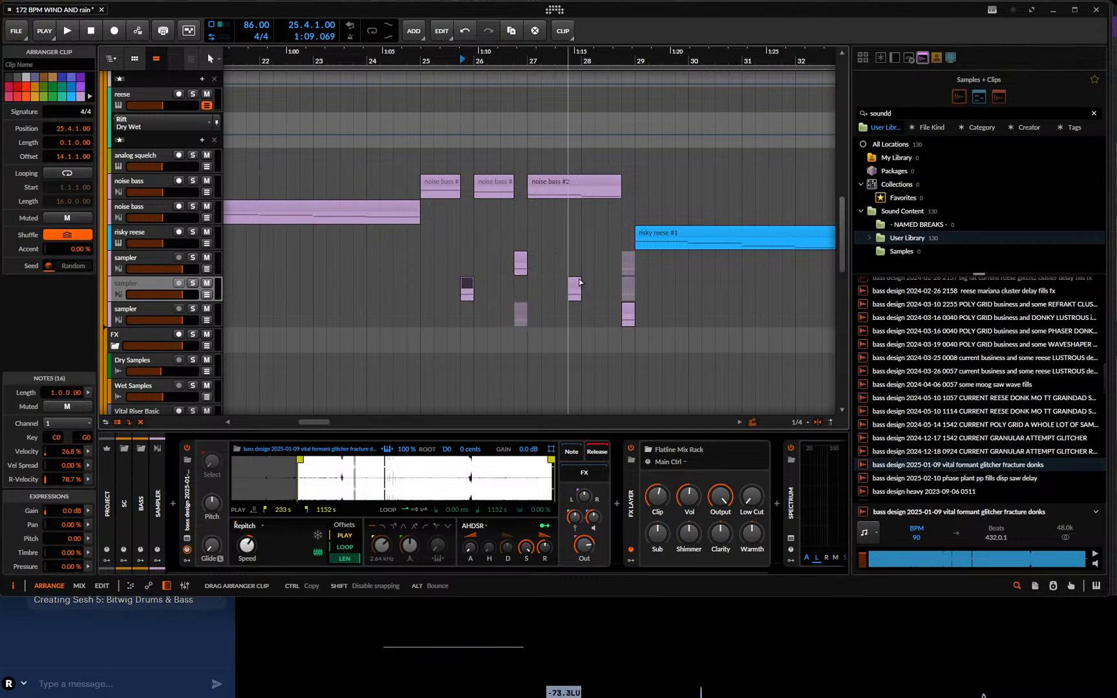
pyautogui.moveTo(624, 278); pyautogui.dragTo(684, 242)
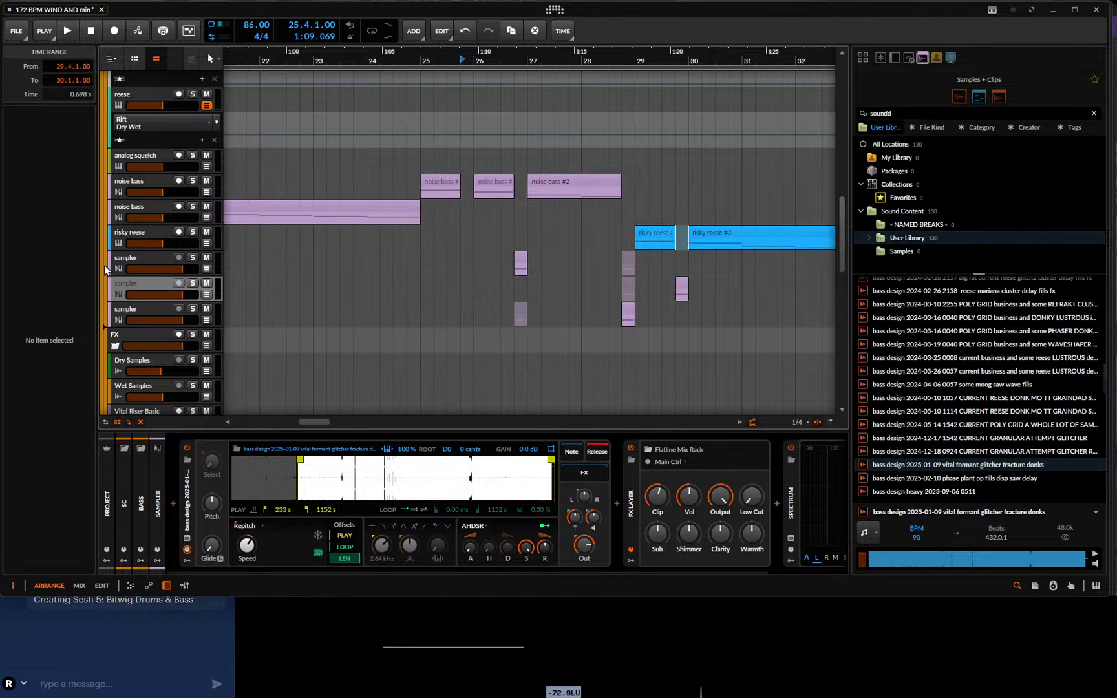
# - Duplicate the sampler track holding the vital formant sample and move the copy's 29.4 clip to 25.4
pyautogui.click(139, 283)
pyautogui.hotkey('ctrl', 'd')
pyautogui.moveTo(678, 314); pyautogui.dragTo(480, 322)
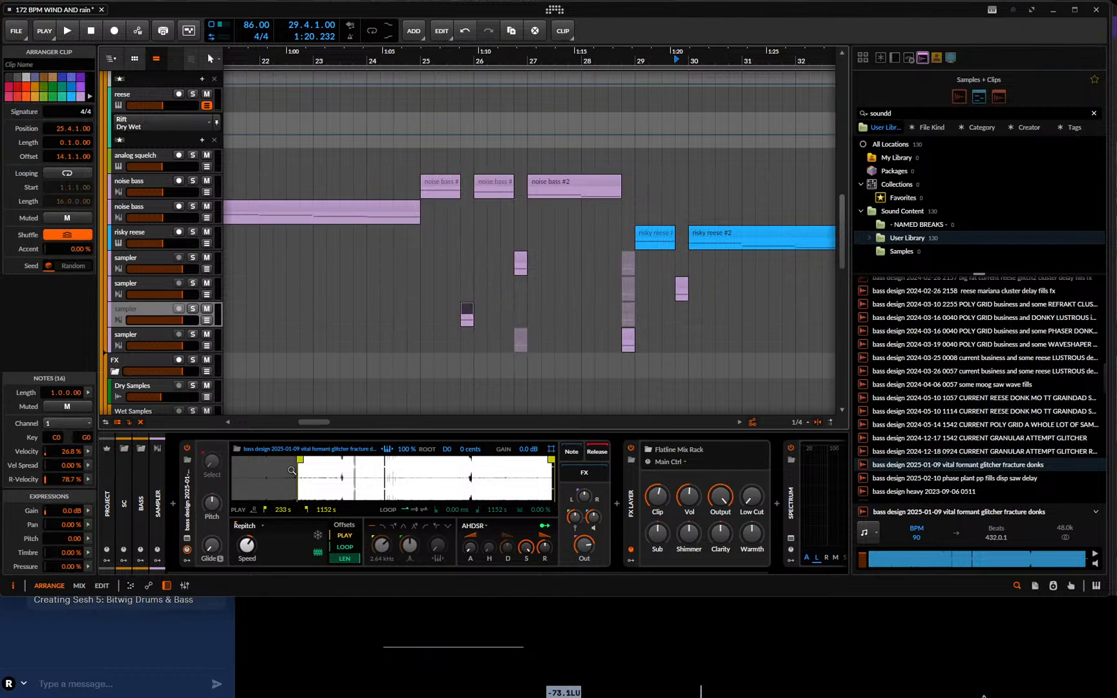
# - Move the play start of the sampler track with the 25.4 fill to 578 s, auditioning the fill from 25.4
pyautogui.moveTo(301, 460); pyautogui.dragTo(318, 461)
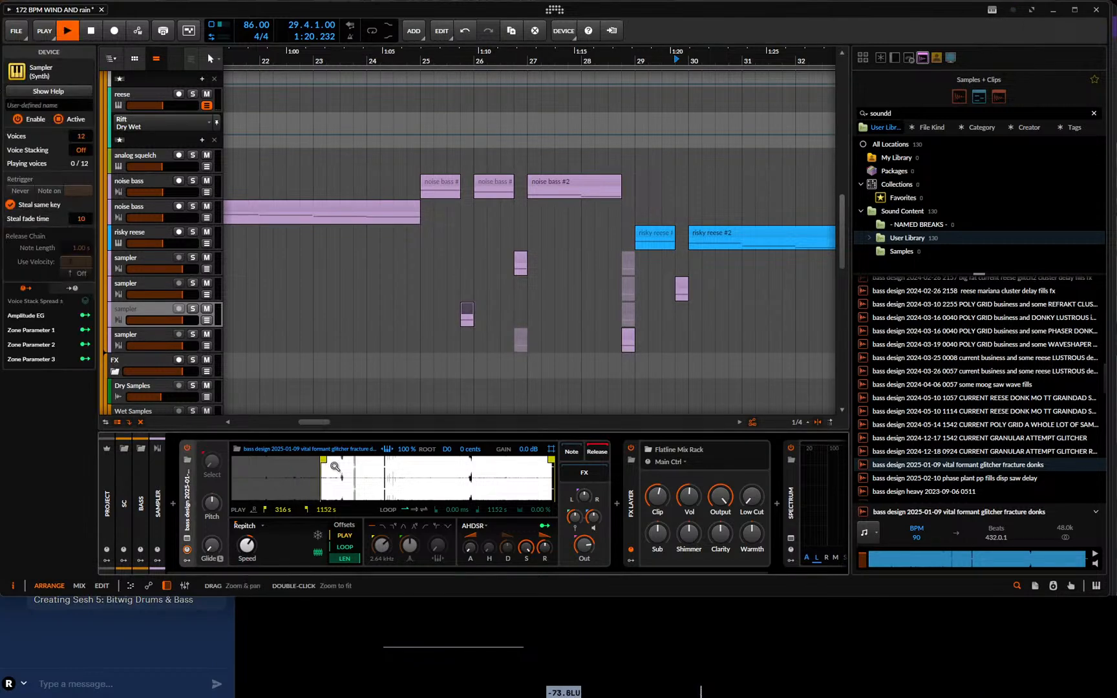
pyautogui.press('space')
pyautogui.click(486, 335)
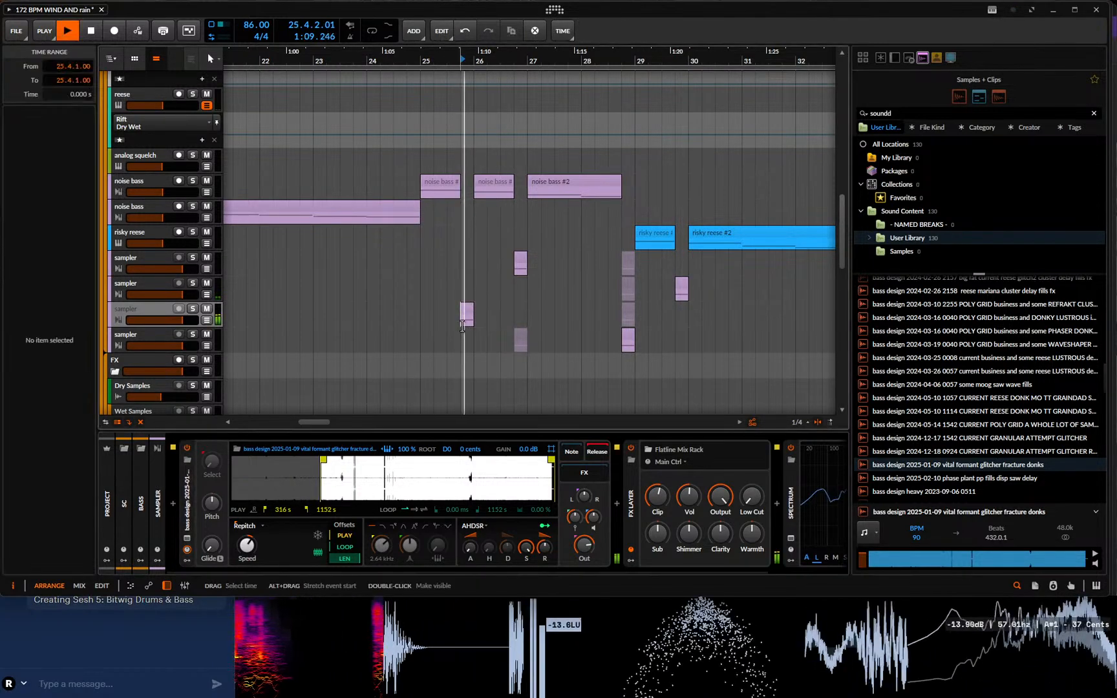
pyautogui.moveTo(325, 475)
pyautogui.mouseDown()
pyautogui.moveTo(326, 460)
pyautogui.moveTo(435, 460)
pyautogui.mouseUp()
pyautogui.press('space')
pyautogui.press('space')
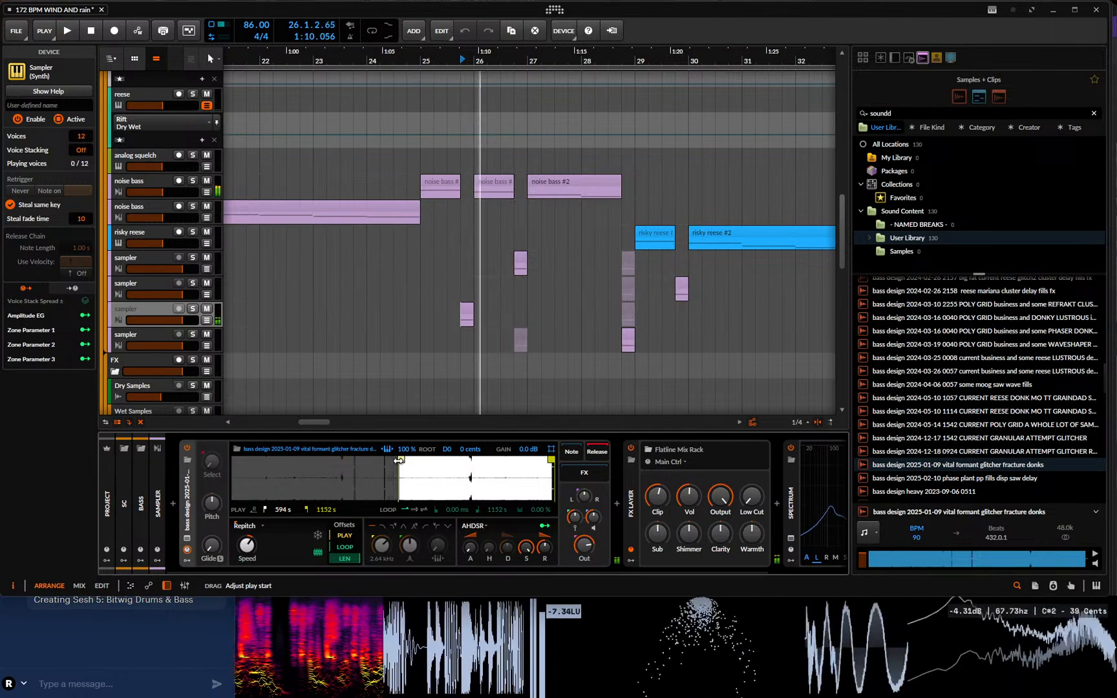
pyautogui.scroll(3, 405, 472)
pyautogui.press('space')
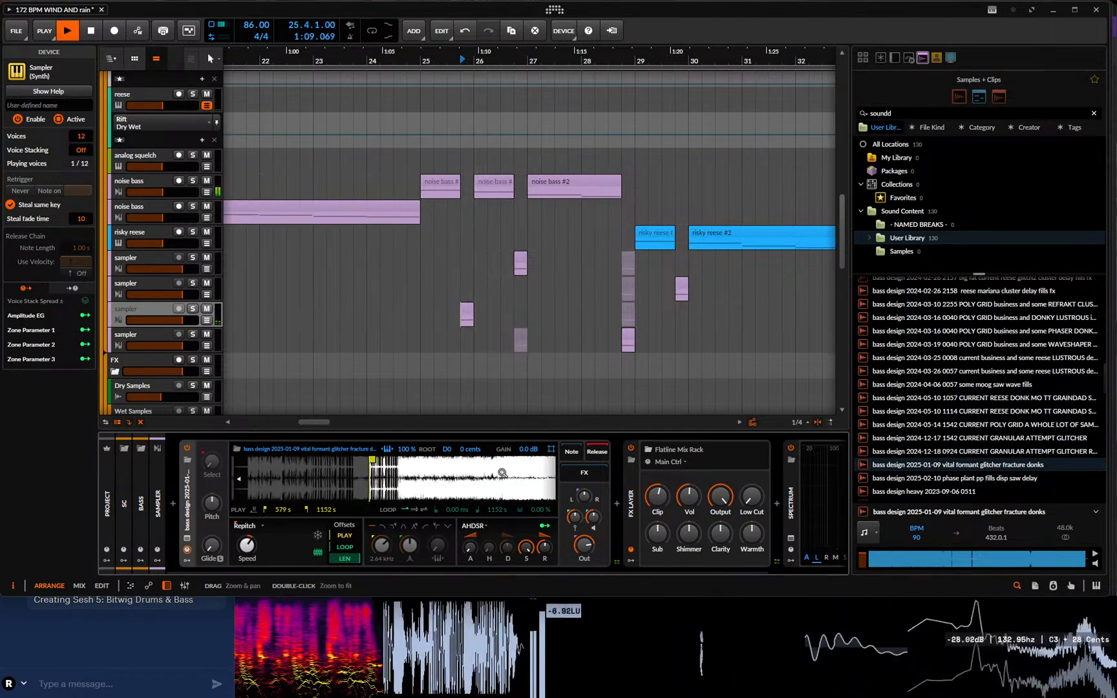
pyautogui.scroll(5, 400, 476)
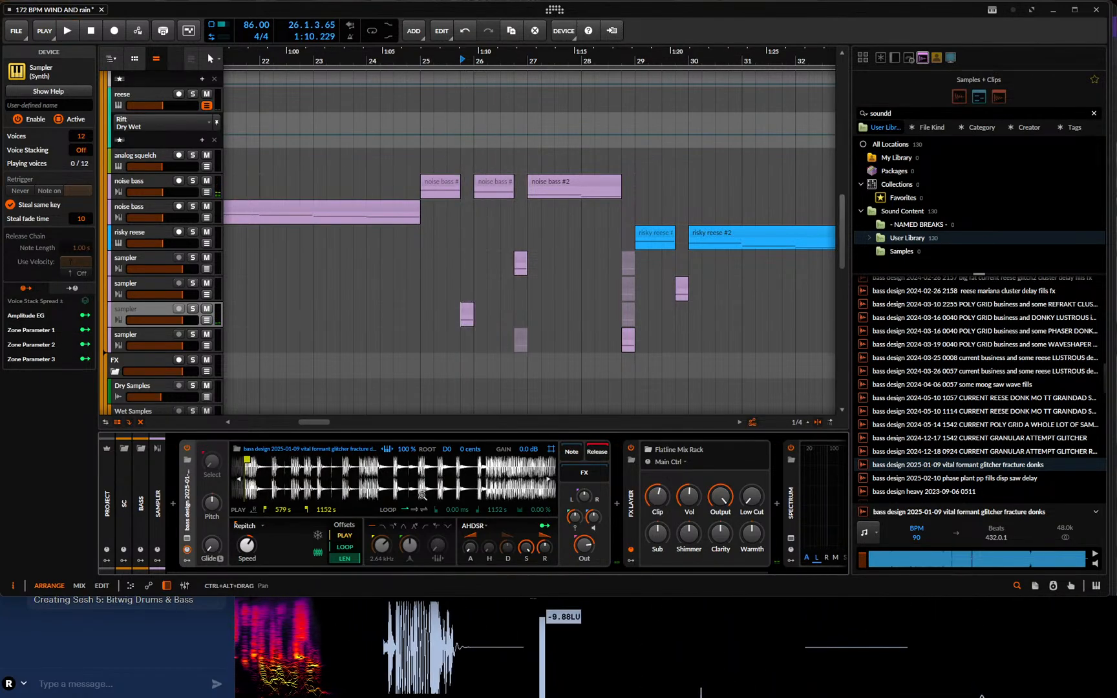
pyautogui.press('space')
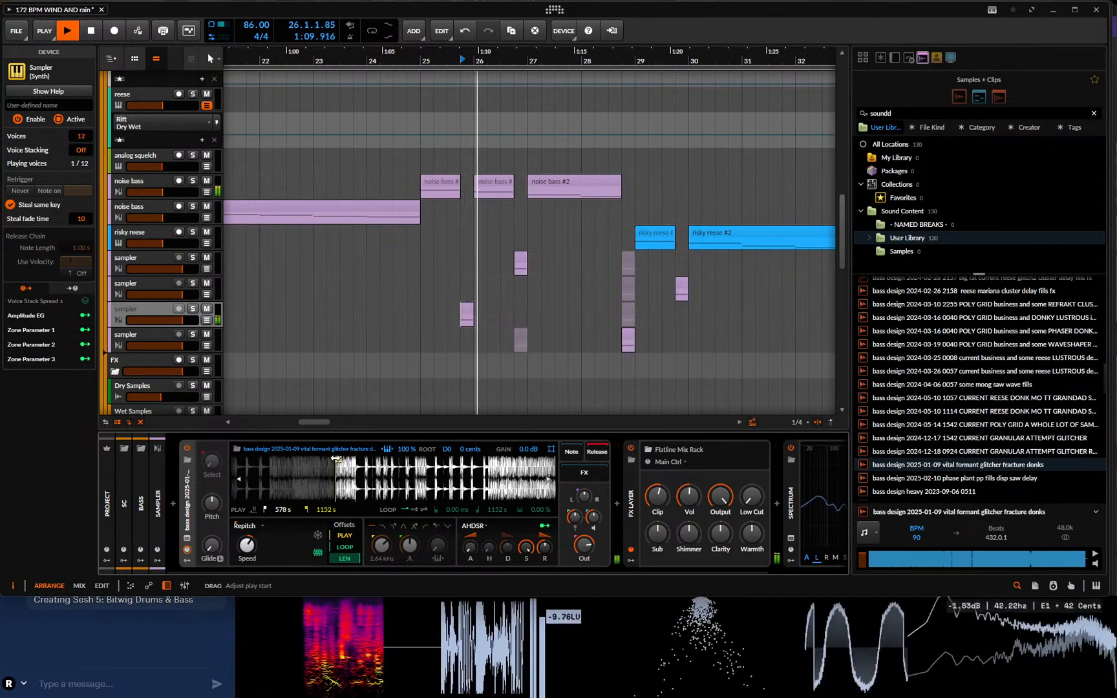
pyautogui.press('space')
pyautogui.press('space')
# - Set the Flatline Mix Rack Shimmer of the 25.4 fill's sampler track to +4.5 dB while auditioning from bar 25
pyautogui.click(420, 314)
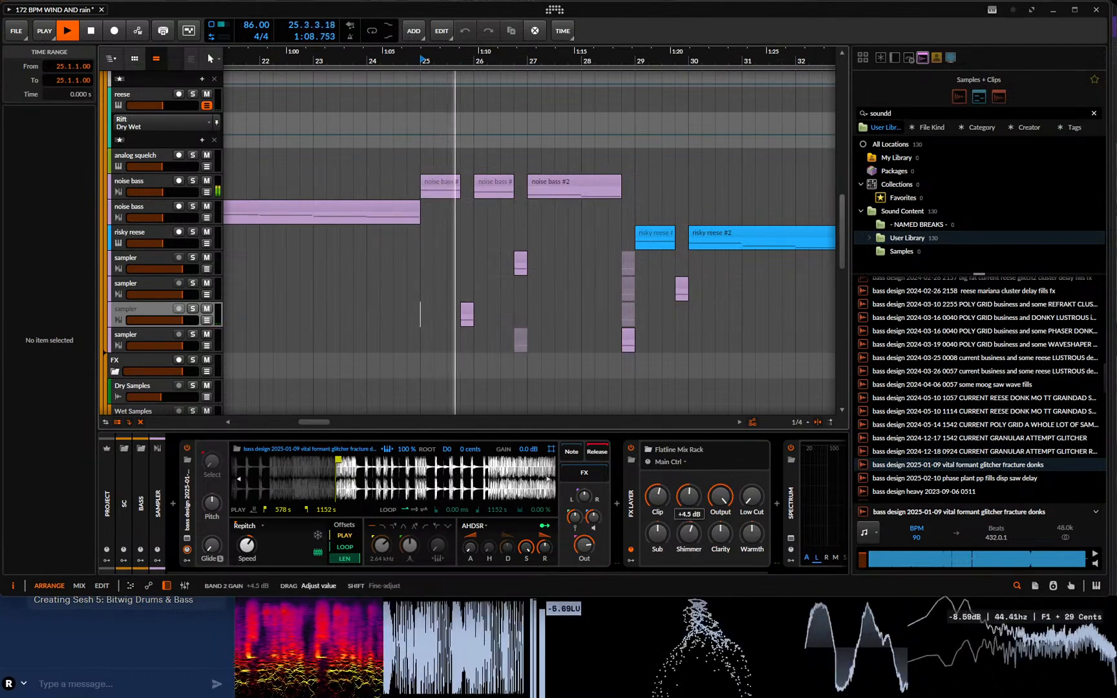
pyautogui.press('space')
pyautogui.press('space')
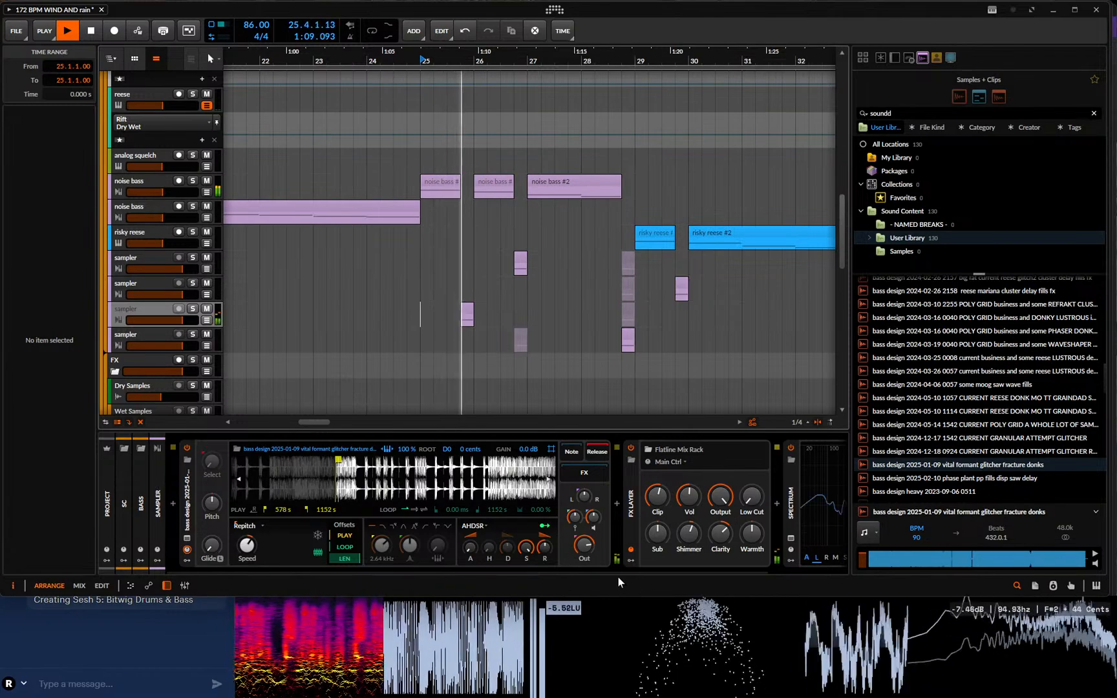
pyautogui.moveTo(585, 571); pyautogui.dragTo(731, 570)
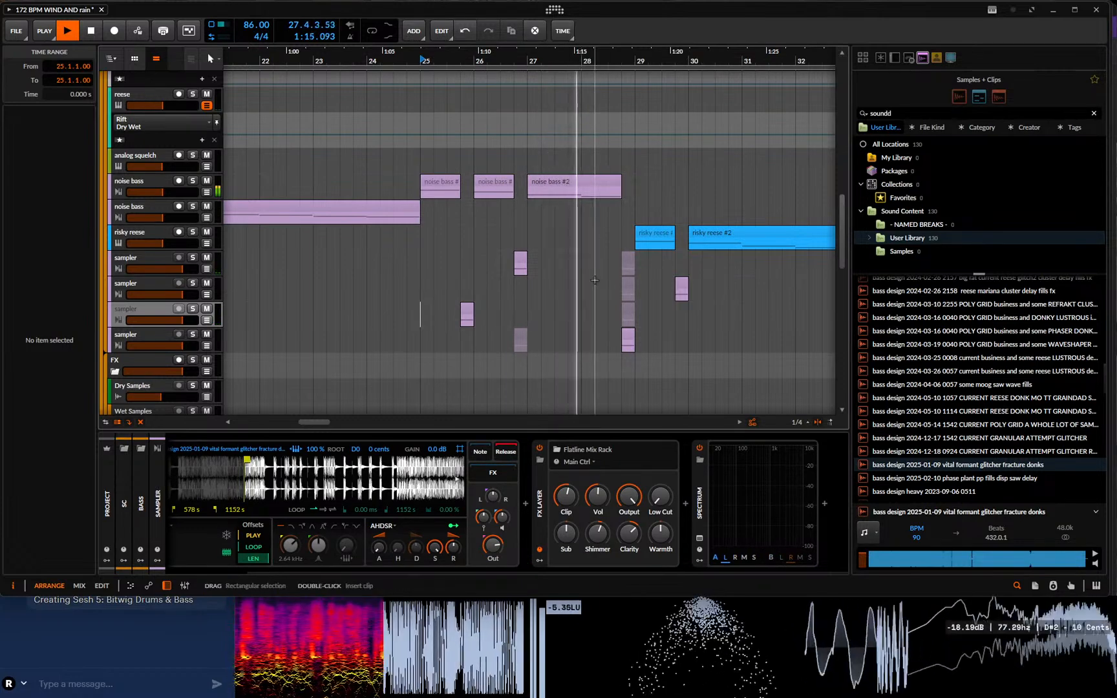
# - Stop playback and clear the noise bass clip from 27.4 to 28.1
pyautogui.press('space')
pyautogui.moveTo(562, 193); pyautogui.dragTo(577, 193)
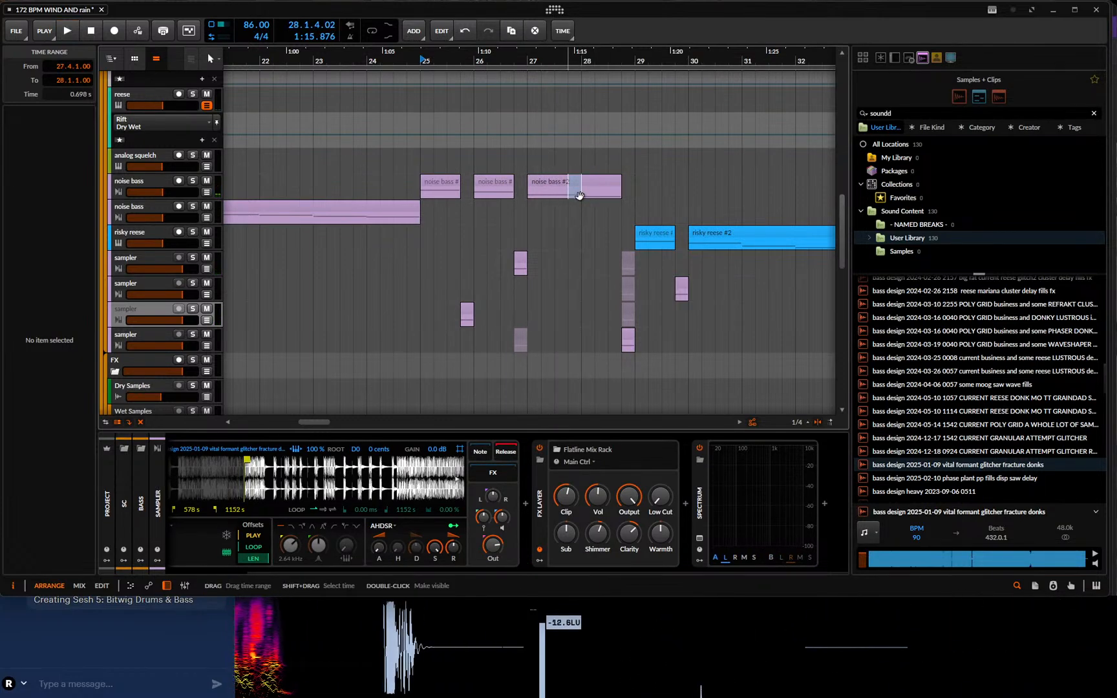
pyautogui.hotkey('ctrl', 'e')
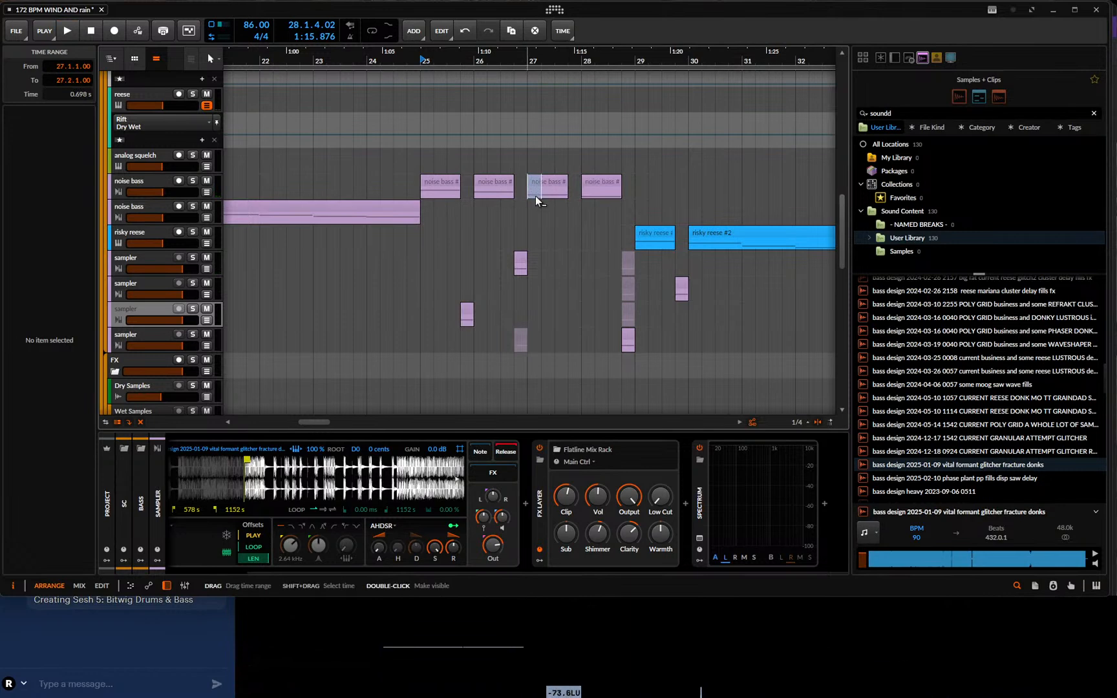
# - Duplicate the sampler track holding the 25.4 fill and move the copy's clip to 27.4
pyautogui.click(160, 310)
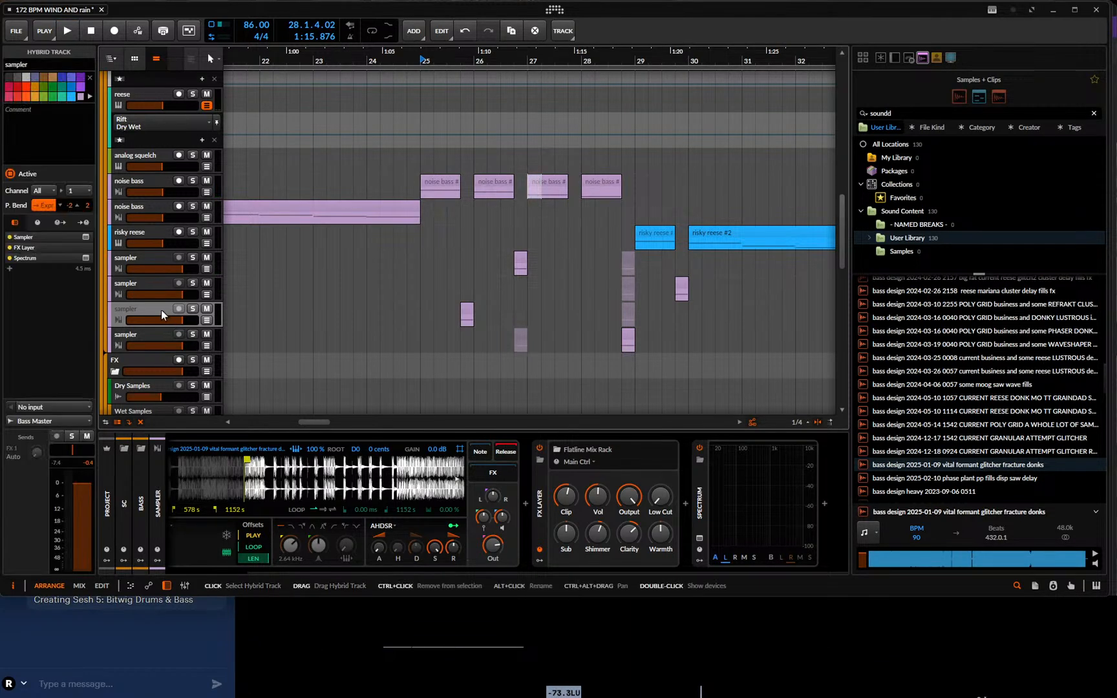
pyautogui.hotkey('ctrl', 'd')
pyautogui.click(468, 337)
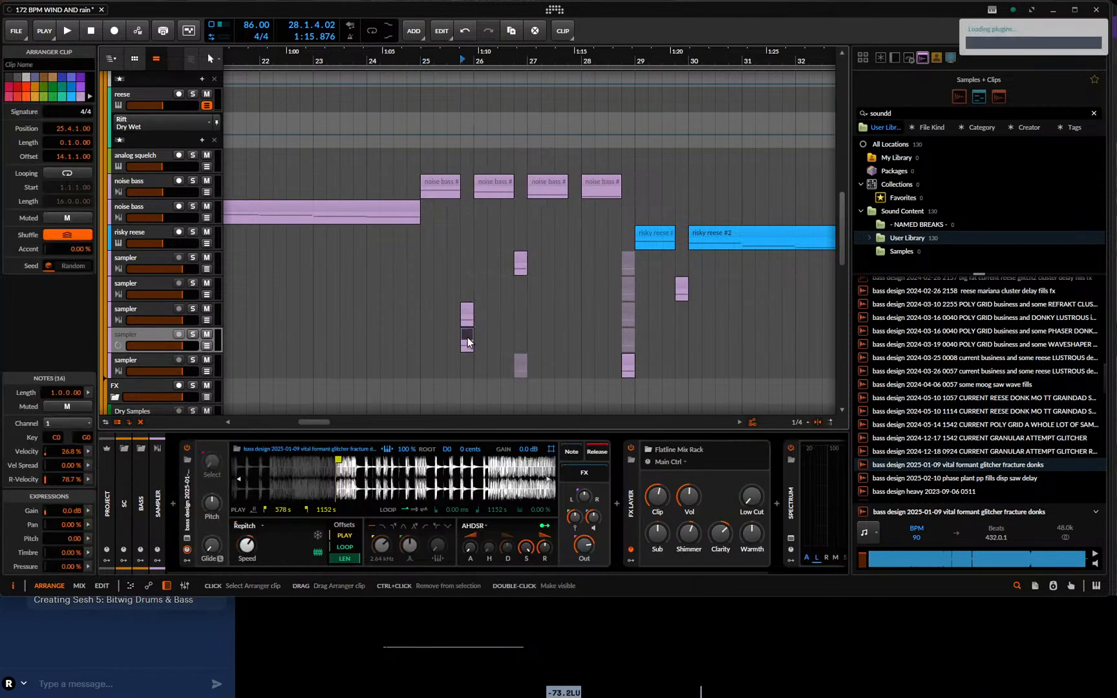
pyautogui.rightClick(468, 338)
pyautogui.click(585, 422)
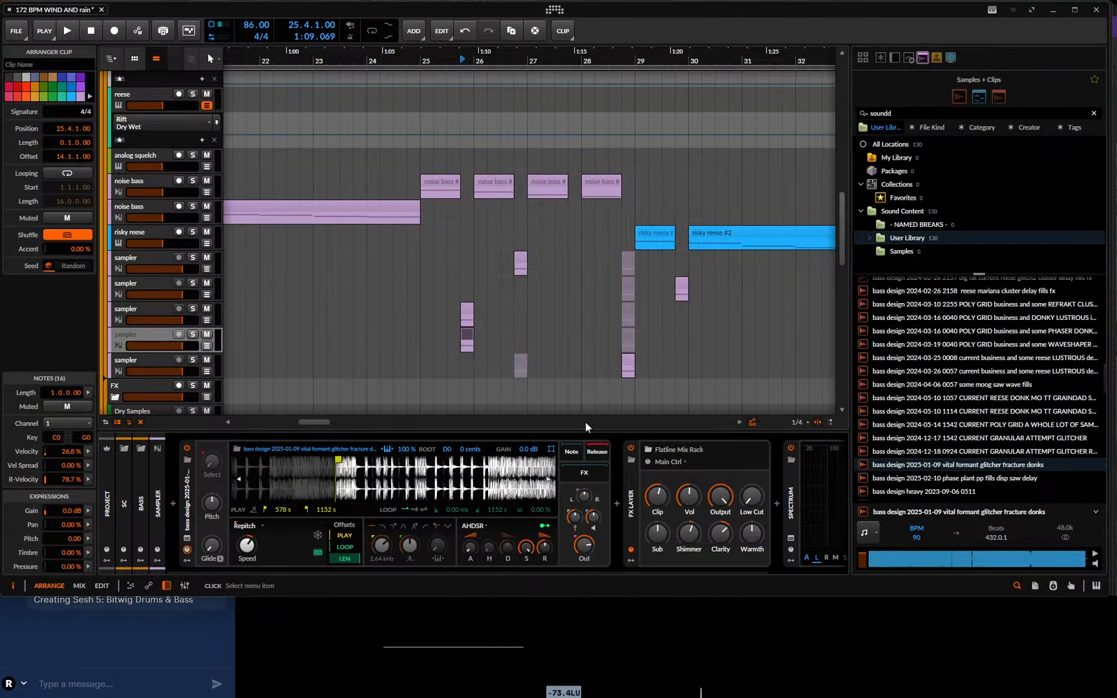
pyautogui.click(568, 343)
pyautogui.hotkey('ctrl', 'v')
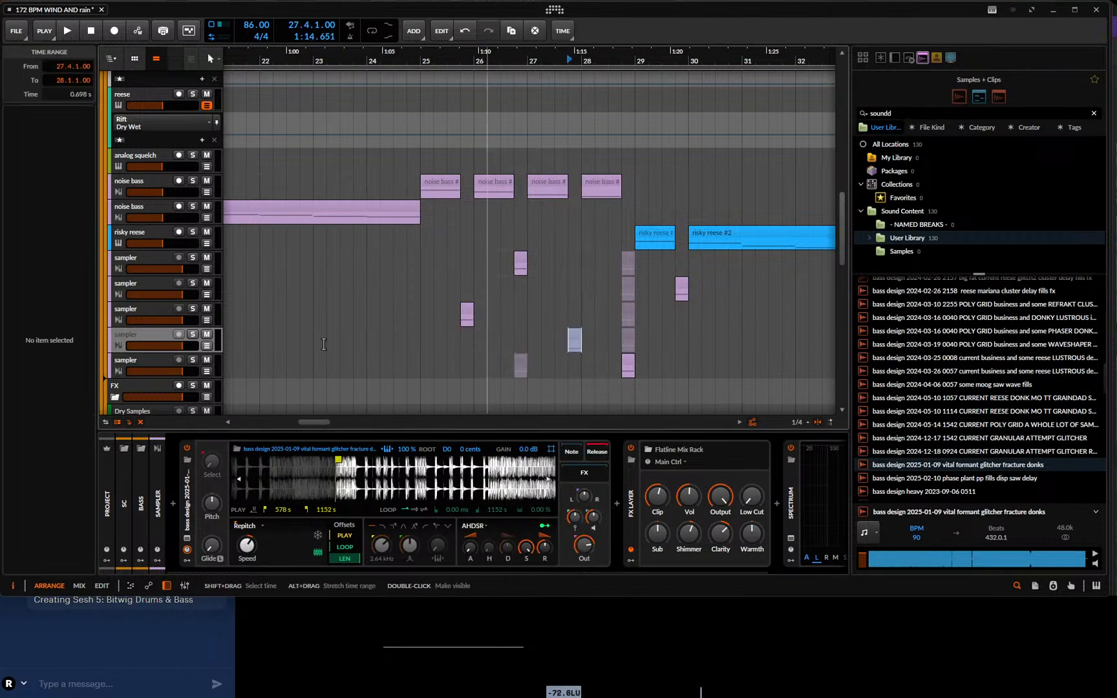
# - Move the play start of the sampler track with the 27.4 fill to 595 s and audition the track soloed
pyautogui.click(163, 334)
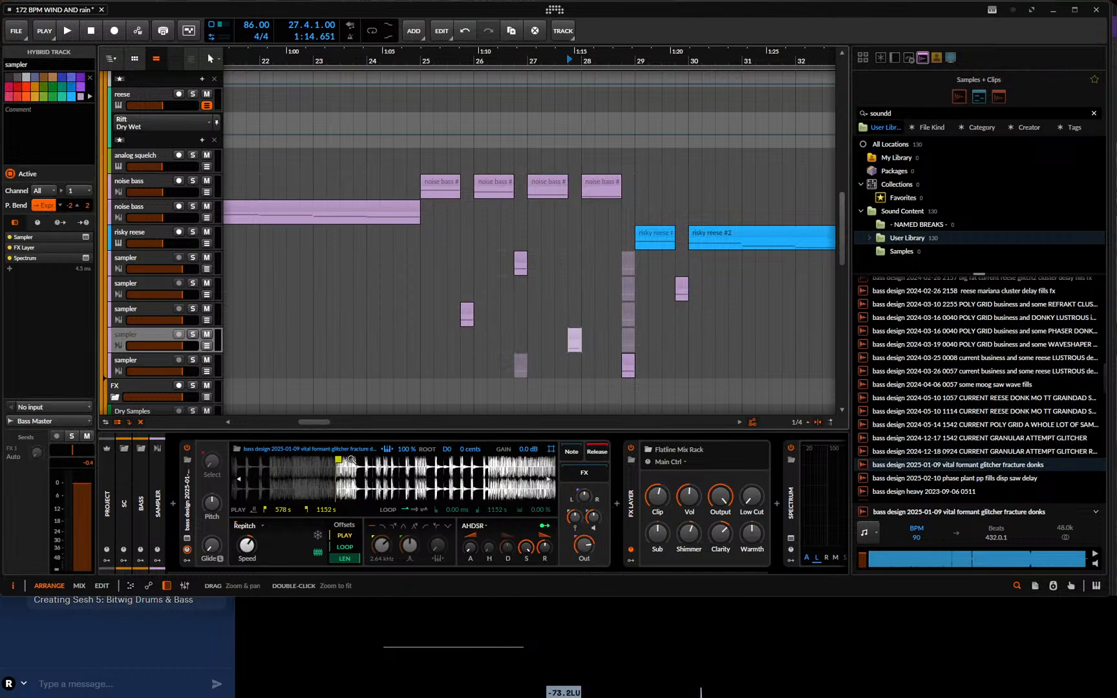
pyautogui.moveTo(337, 457); pyautogui.dragTo(424, 458)
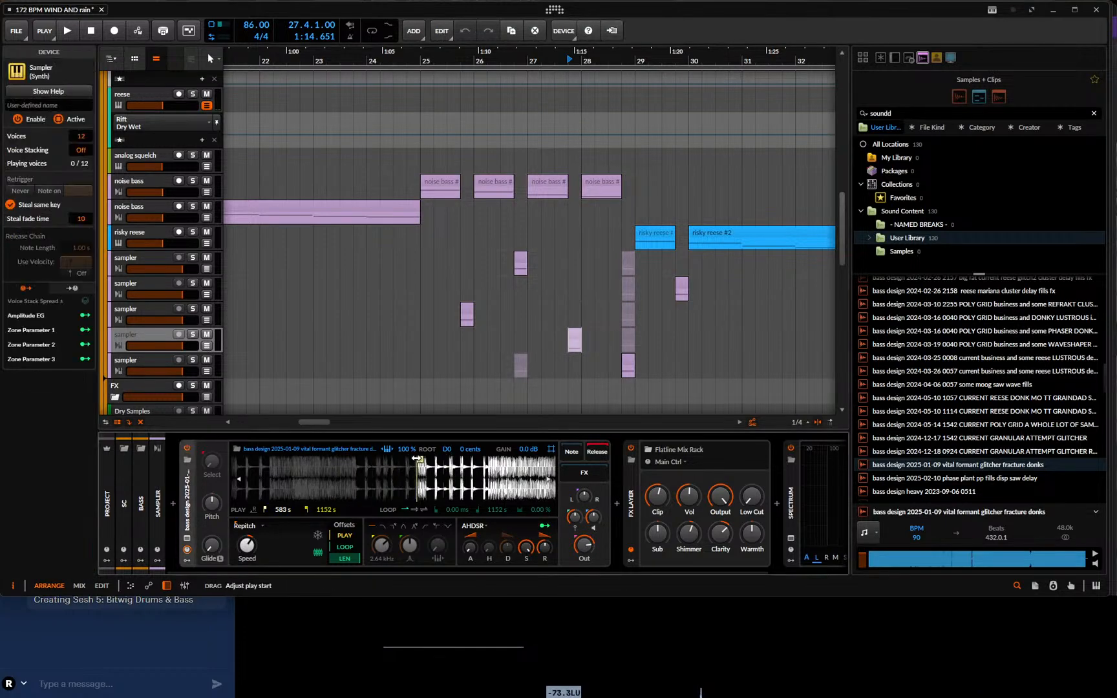
pyautogui.press('space')
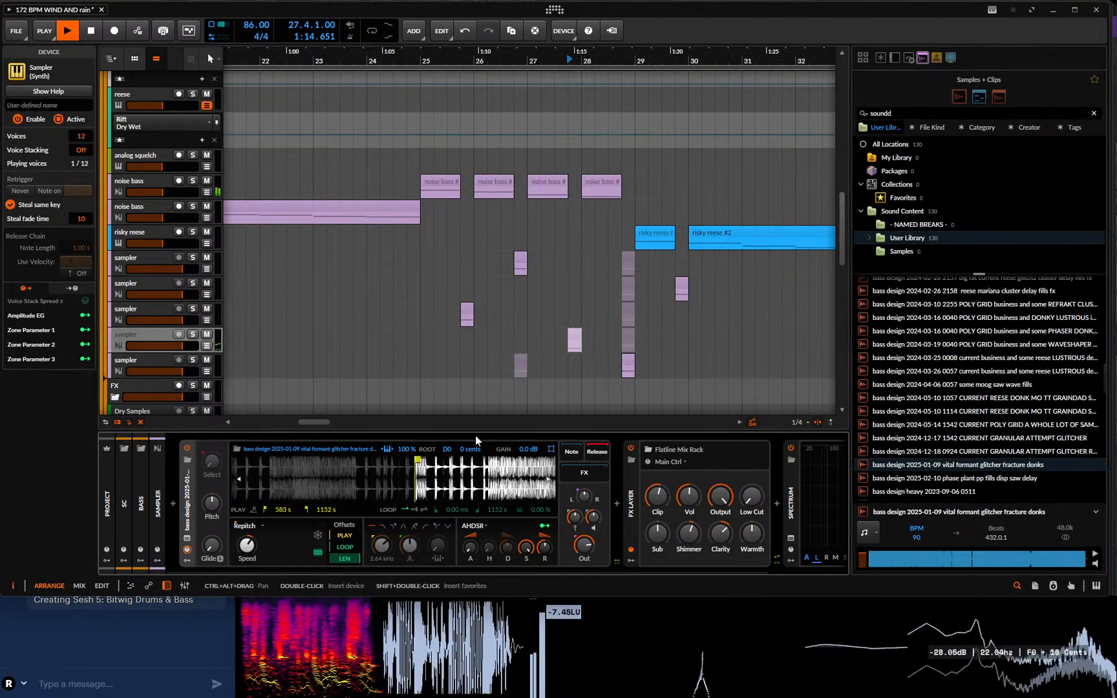
pyautogui.press('s')
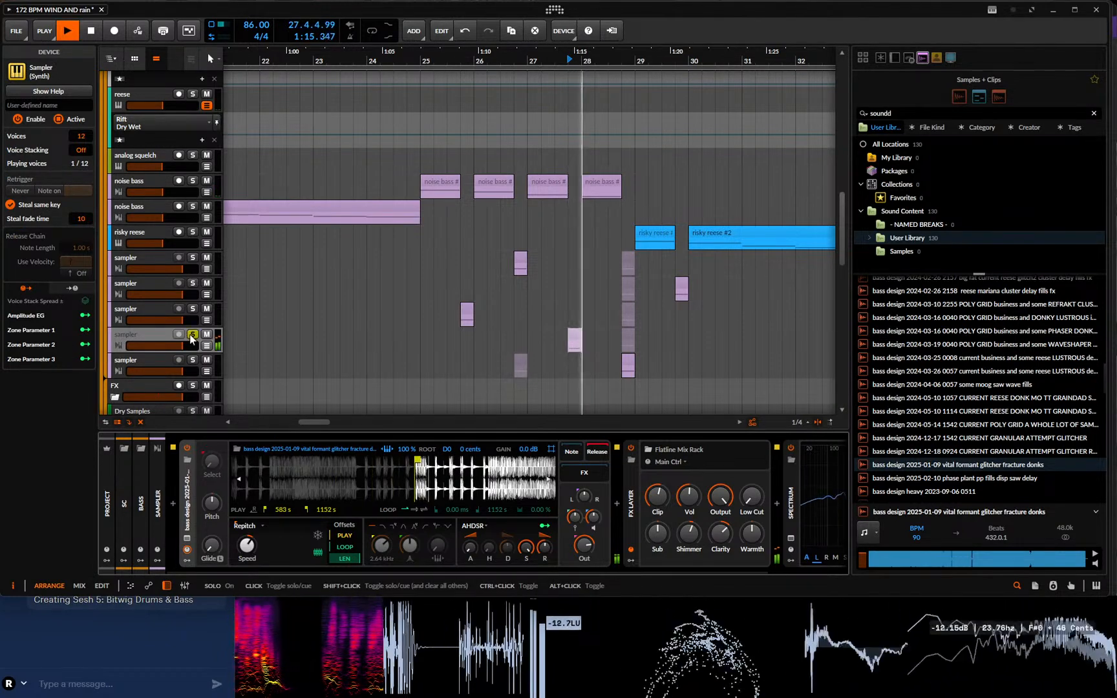
pyautogui.press('space')
pyautogui.moveTo(417, 459)
pyautogui.mouseDown()
pyautogui.moveTo(492, 458)
pyautogui.moveTo(277, 471)
pyautogui.mouseUp()
pyautogui.press('space')
pyautogui.press('space')
pyautogui.press('space')
pyautogui.press('space')
pyautogui.press('space')
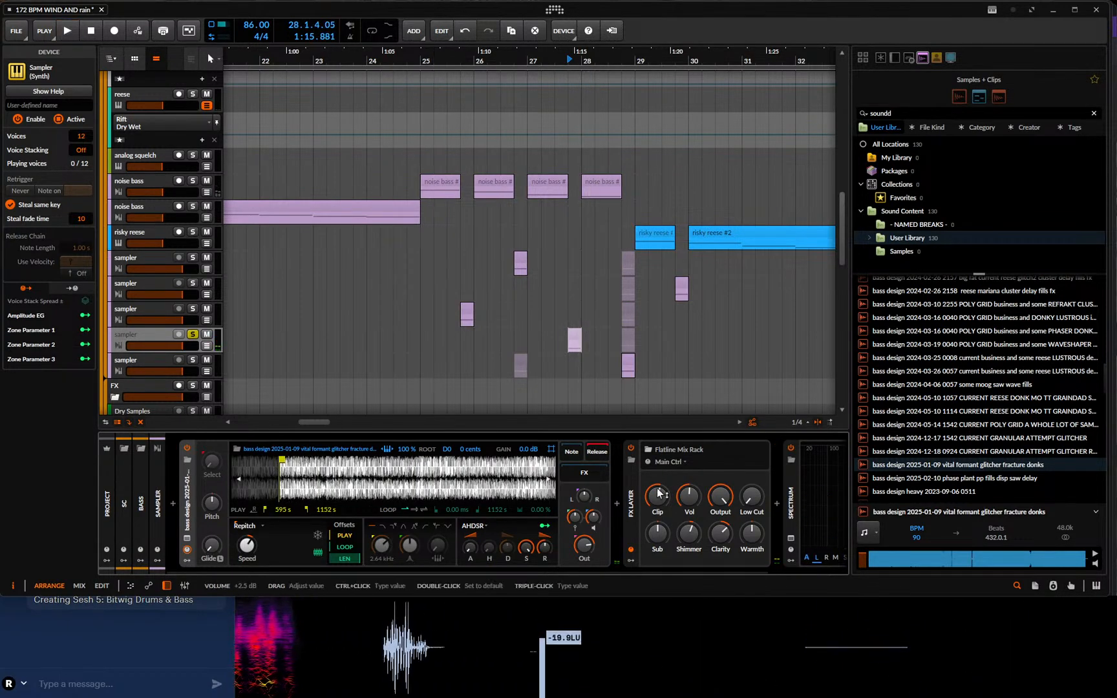
# - Set the 27.4 fill track's Flatline Mix Rack Vol to +7.4 dB, unsolo the track and audition from 27.4
pyautogui.press('space')
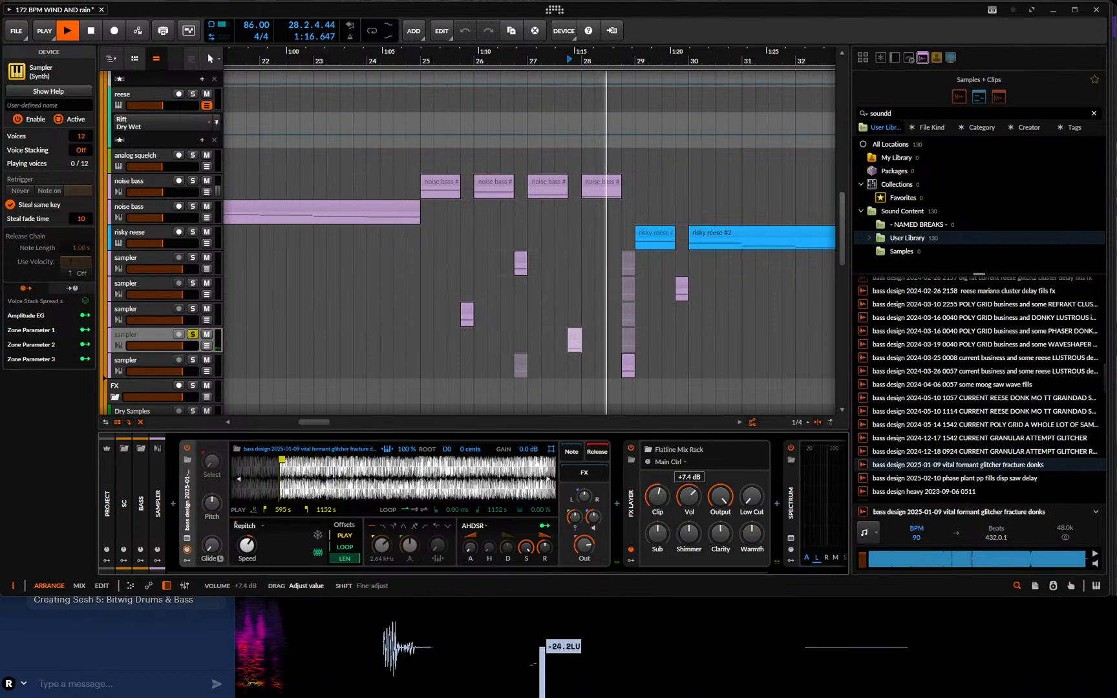
pyautogui.press('space')
pyautogui.press('space')
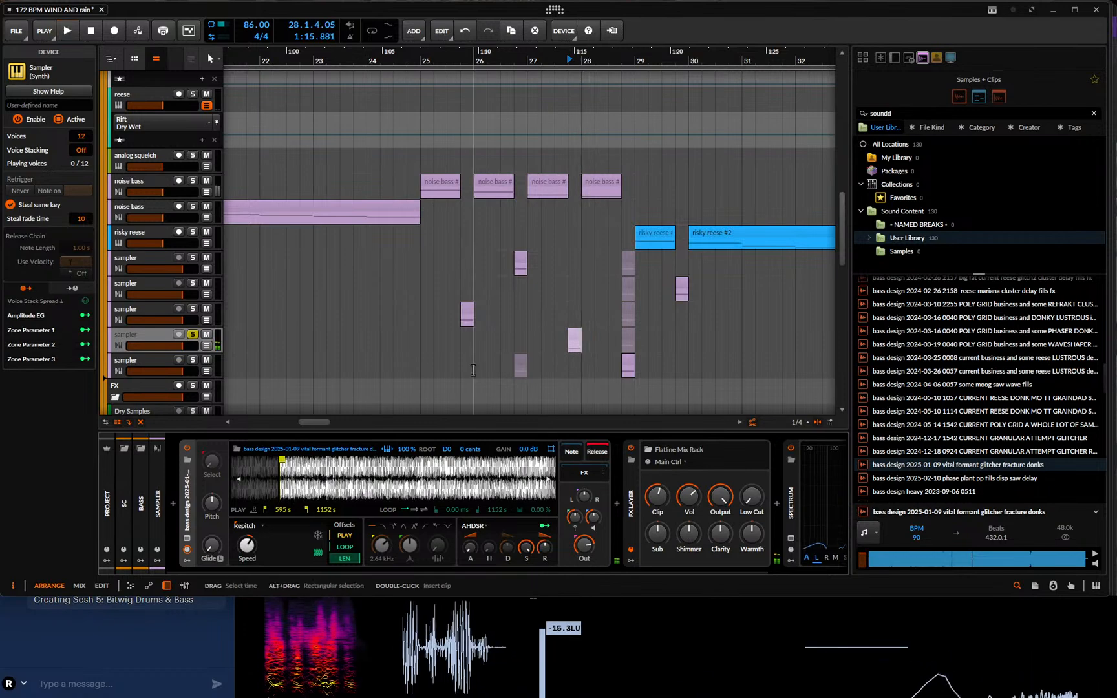
pyautogui.press('space')
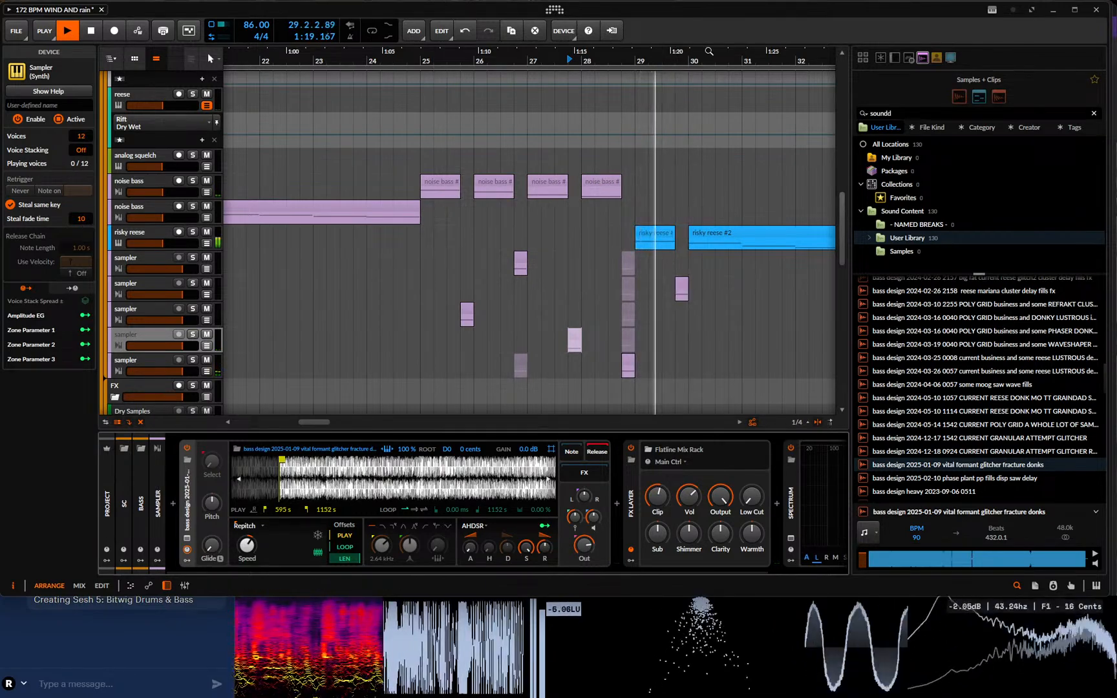
# - Play the arrangement from bar 25 and move the 29.4 fill's sample play start to 764 s
pyautogui.scroll(-4, 388, 245)
pyautogui.click(409, 238)
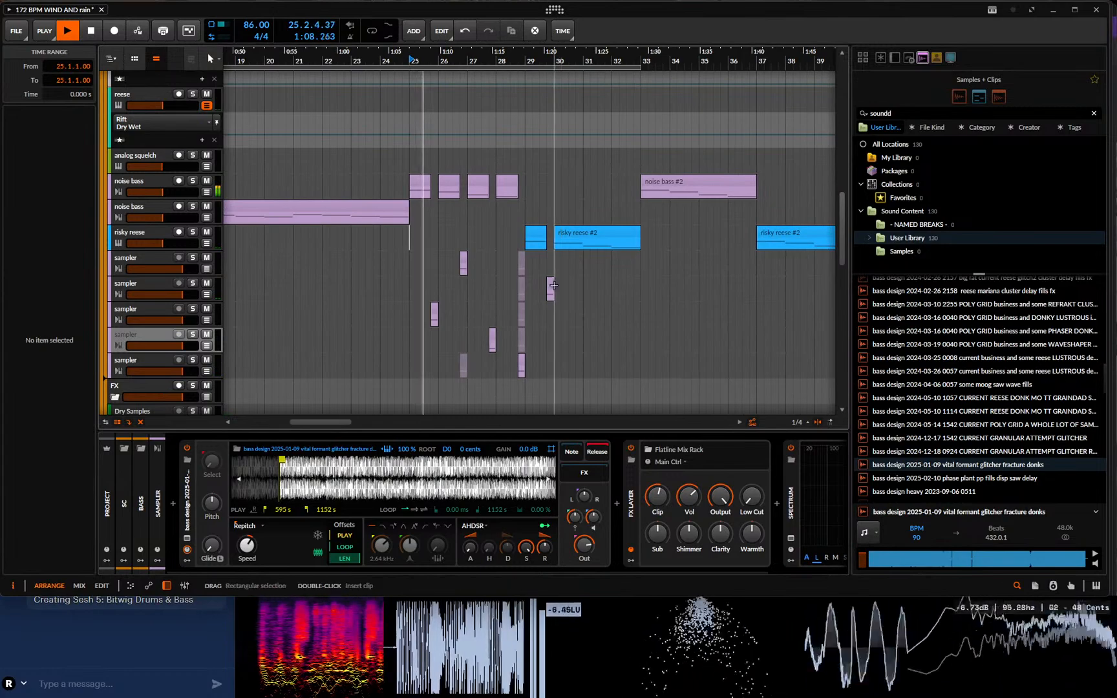
pyautogui.click(159, 286)
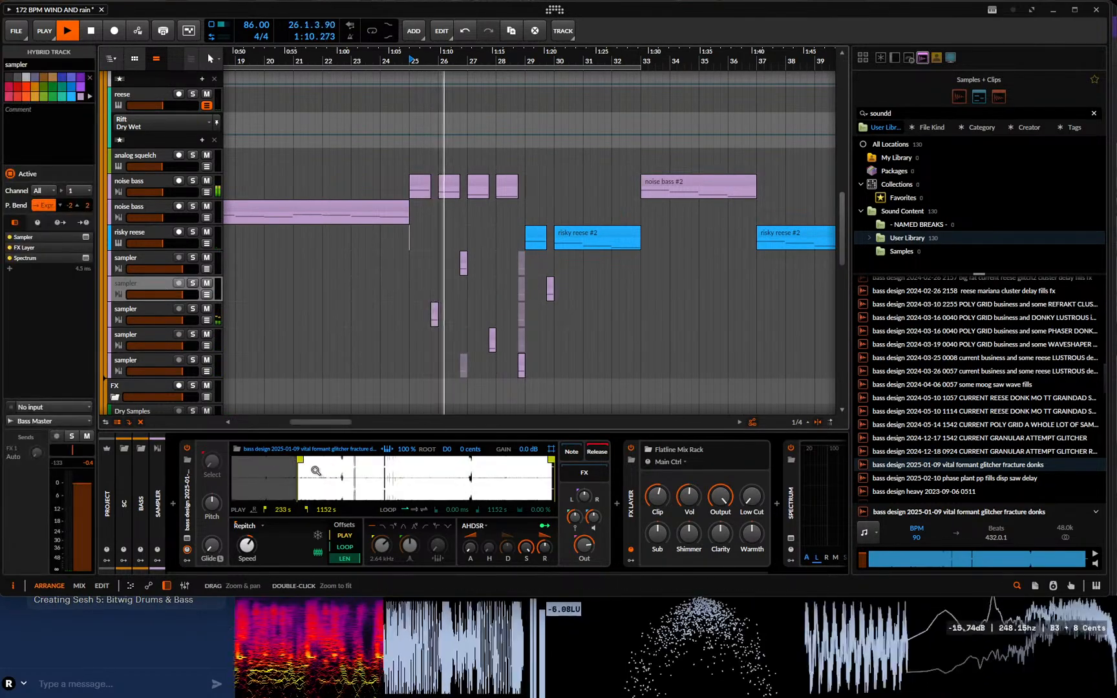
pyautogui.moveTo(300, 460); pyautogui.dragTo(449, 460)
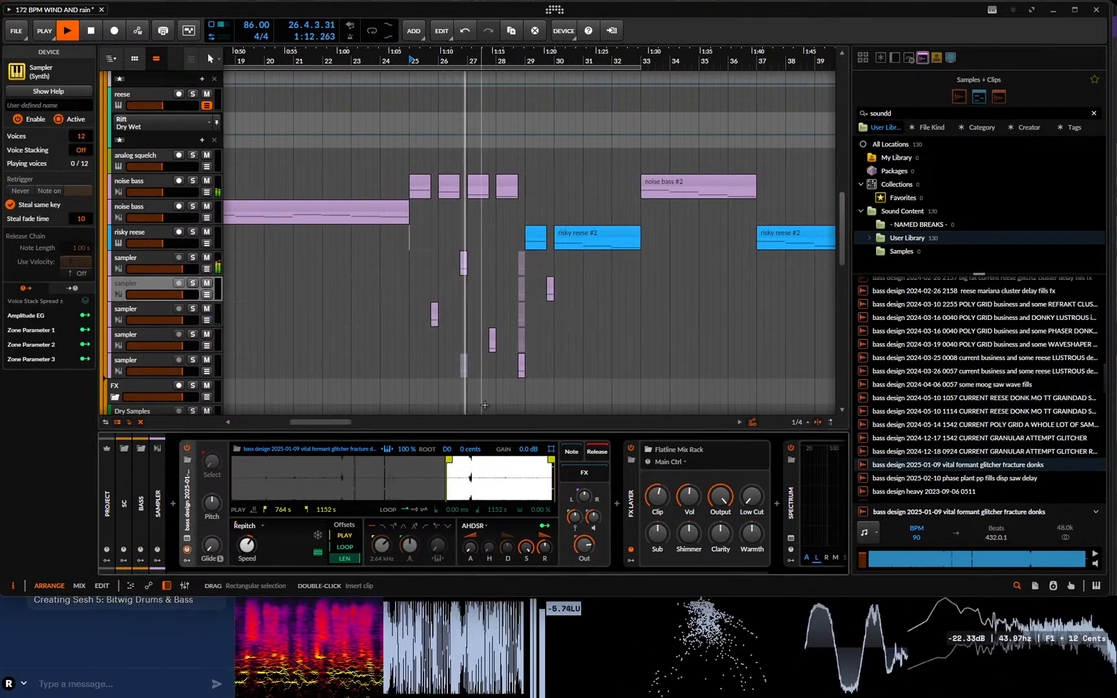
pyautogui.press('space')
# - Open the 26.4 fill clip on the first sampler track for note editing and audition it from 26.4
pyautogui.doubleClick(464, 257)
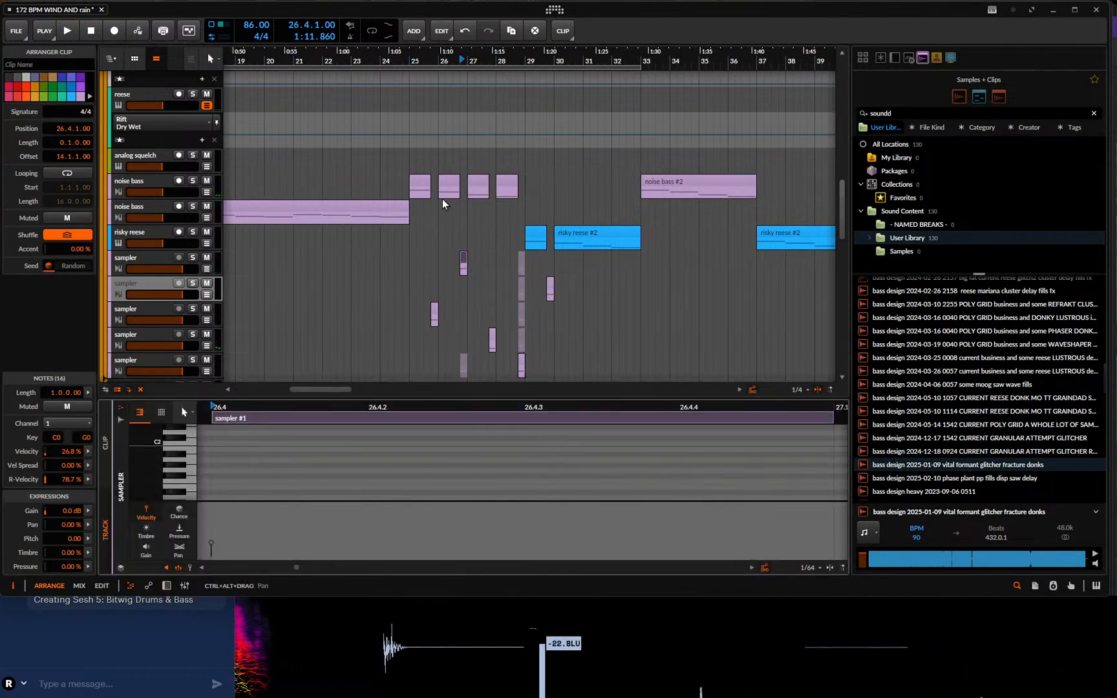
pyautogui.click(444, 199)
pyautogui.click(460, 268)
pyautogui.press('space')
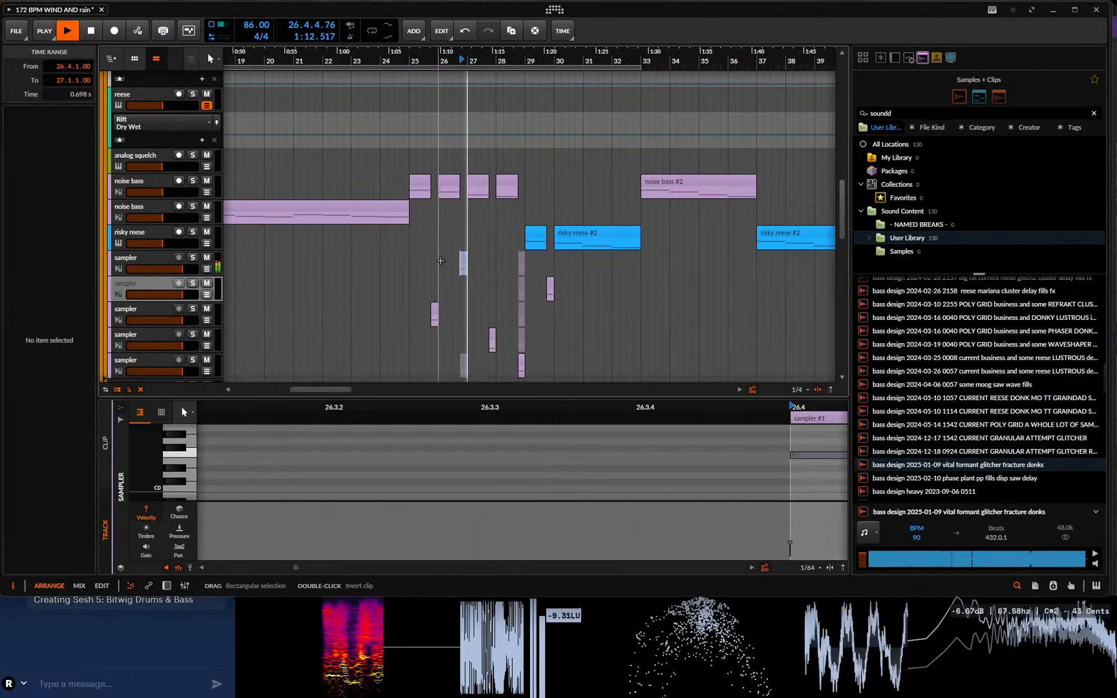
pyautogui.press('space')
# - Show the first sampler track's devices, lower the Sampler's Speed to 74% and audition its fill from 26.4 and bar 26
pyautogui.click(220, 558)
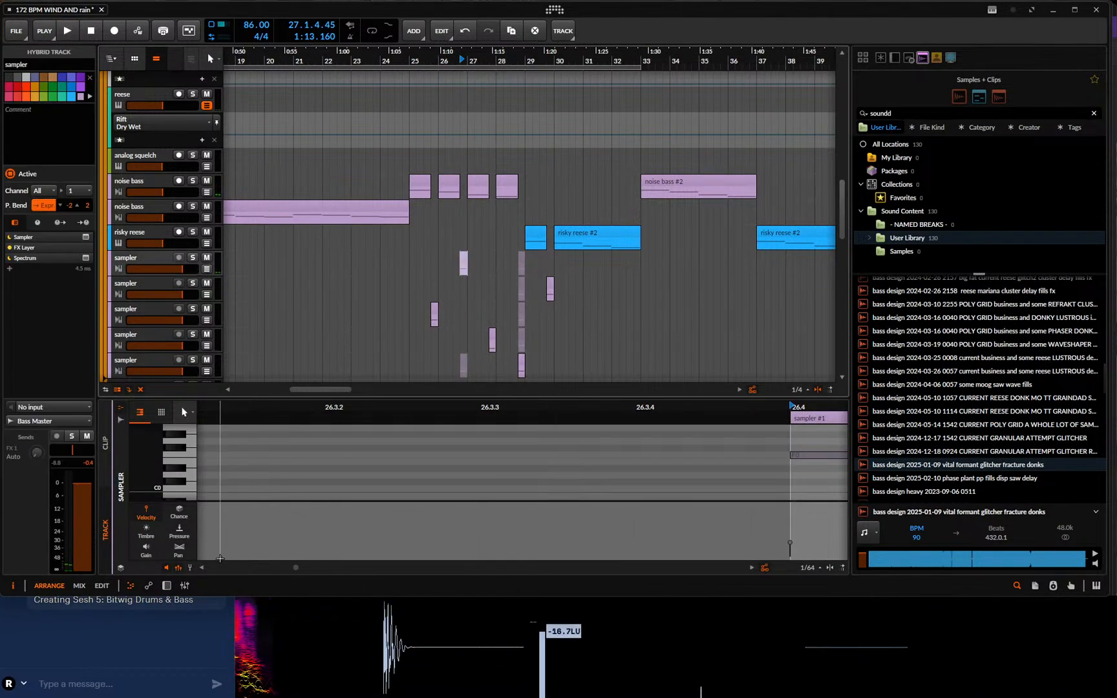
pyautogui.click(167, 585)
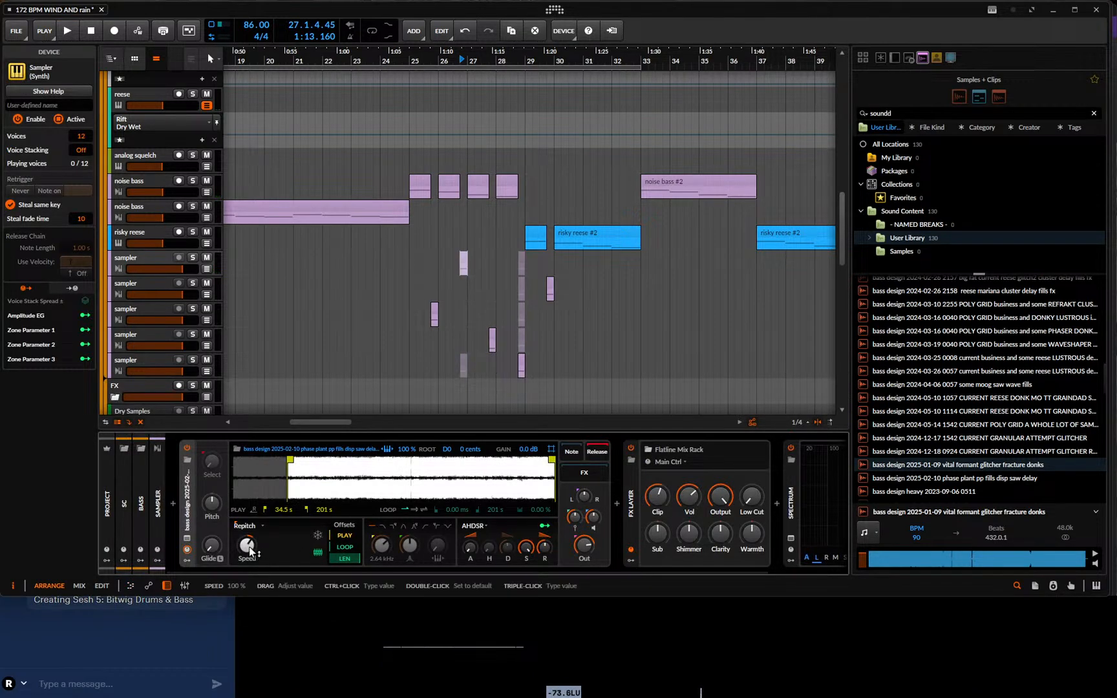
pyautogui.press('space')
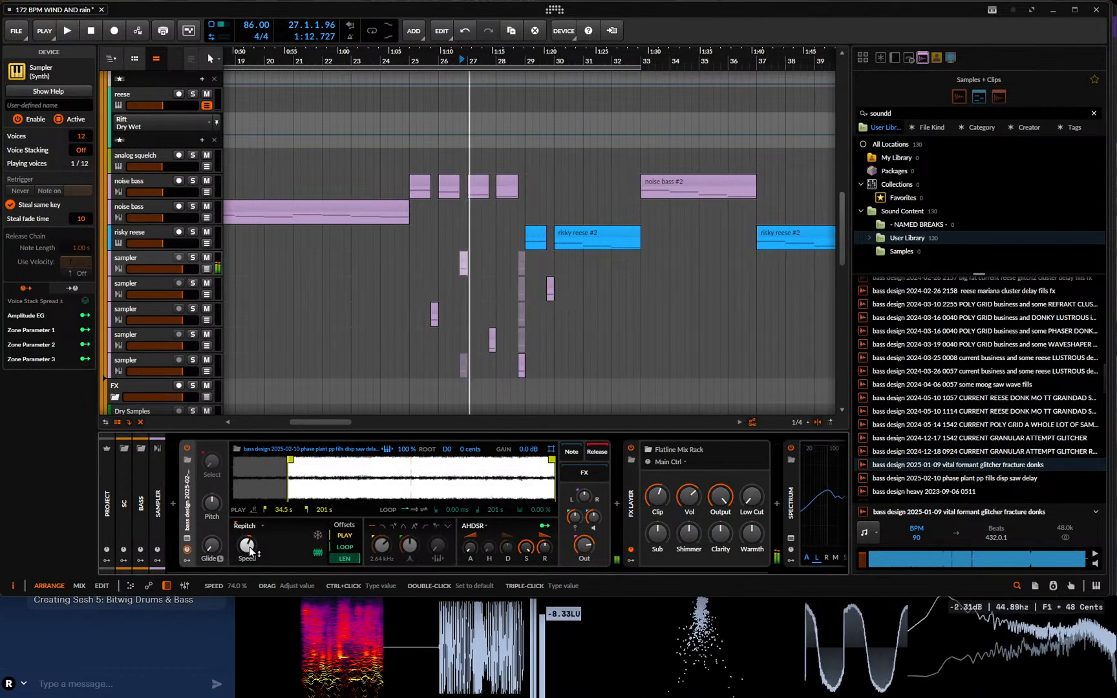
pyautogui.click(439, 262)
pyautogui.press('space')
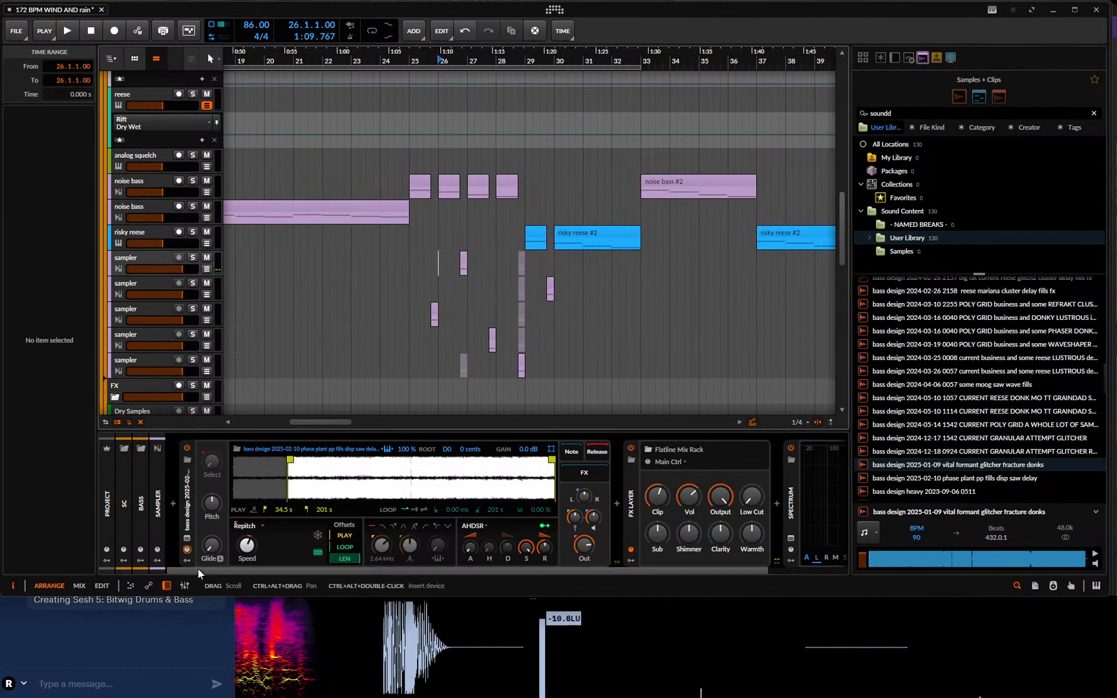
pyautogui.moveTo(256, 551); pyautogui.dragTo(256, 563)
pyautogui.press('space')
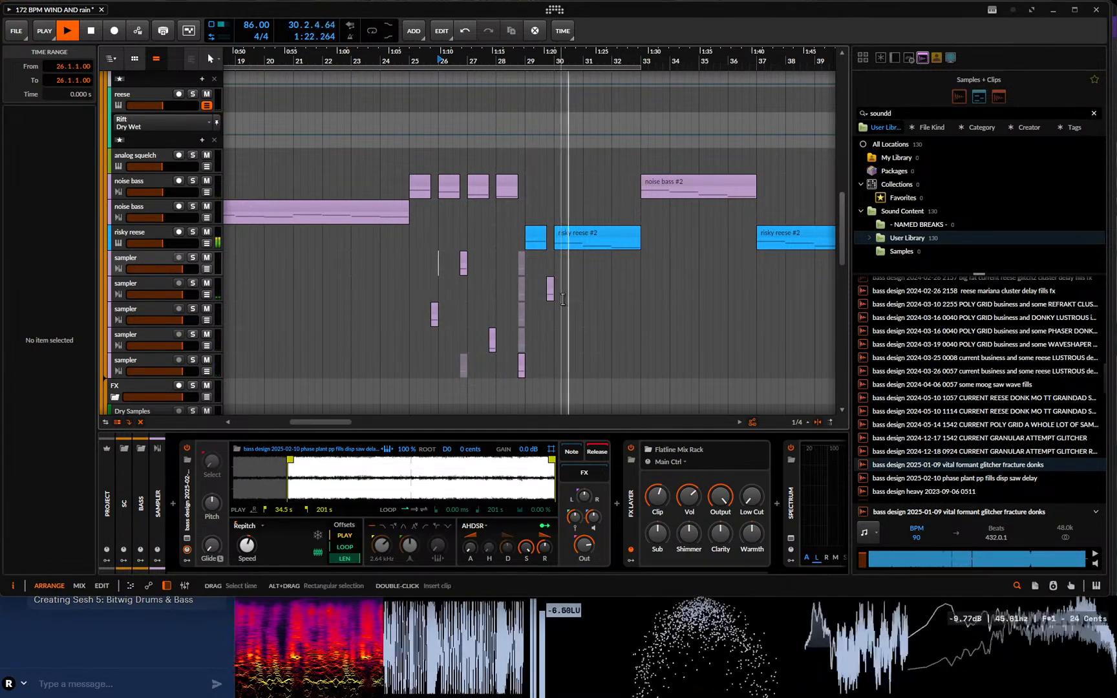
# - Stop playback and clear the risky reese clip from 31.4 to 32.1
pyautogui.press('space')
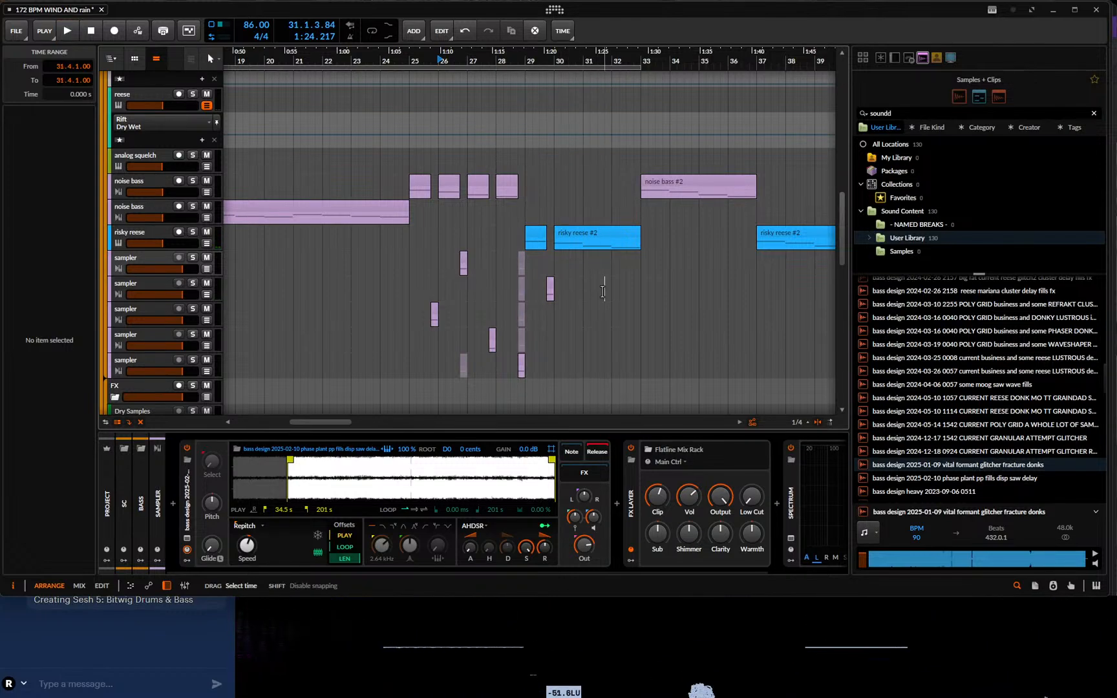
pyautogui.moveTo(607, 241); pyautogui.dragTo(613, 242)
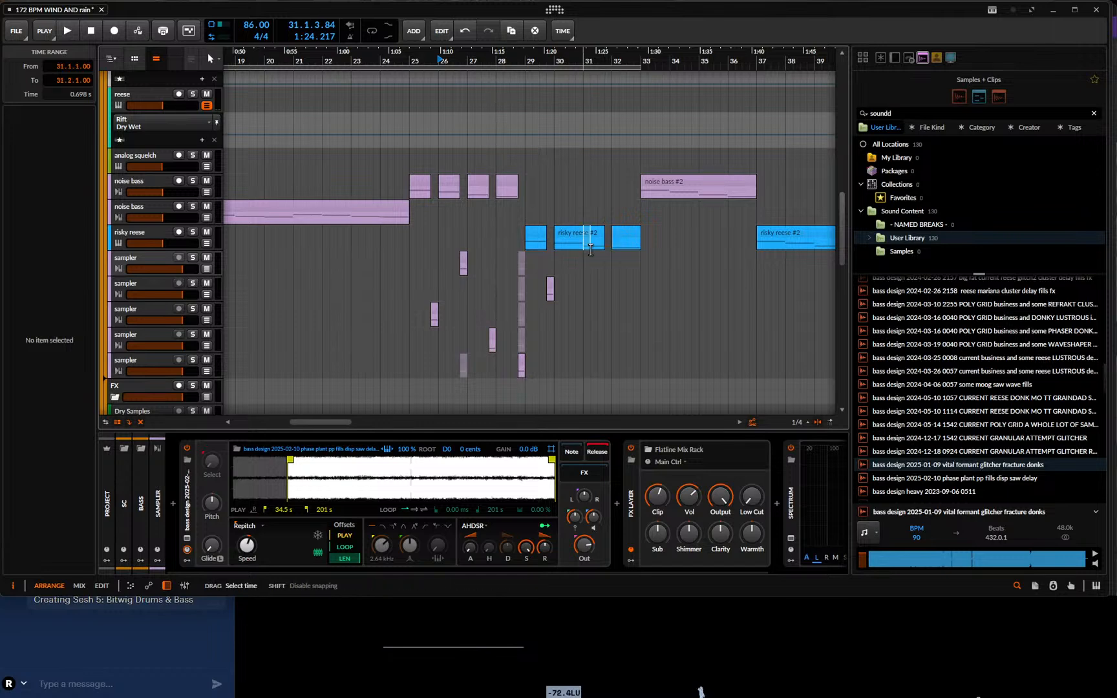
# - Duplicate the second sampler track, mute its copied 29.4 fill clip and place a copy of the fill at 31.4
pyautogui.click(169, 281)
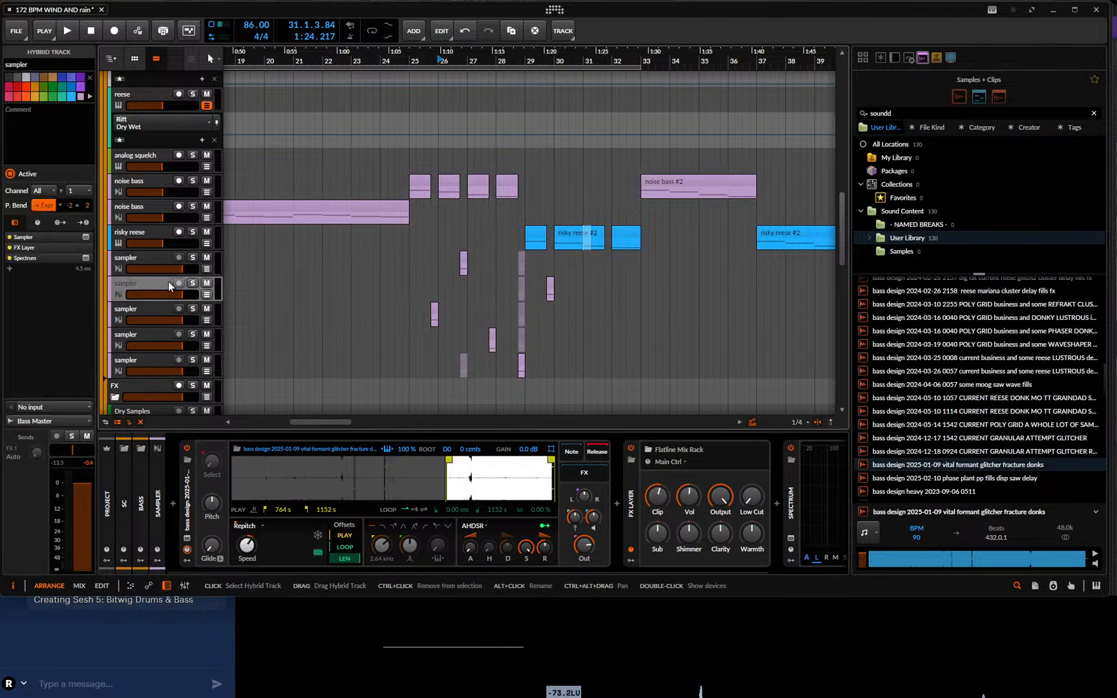
pyautogui.hotkey('ctrl', 'd')
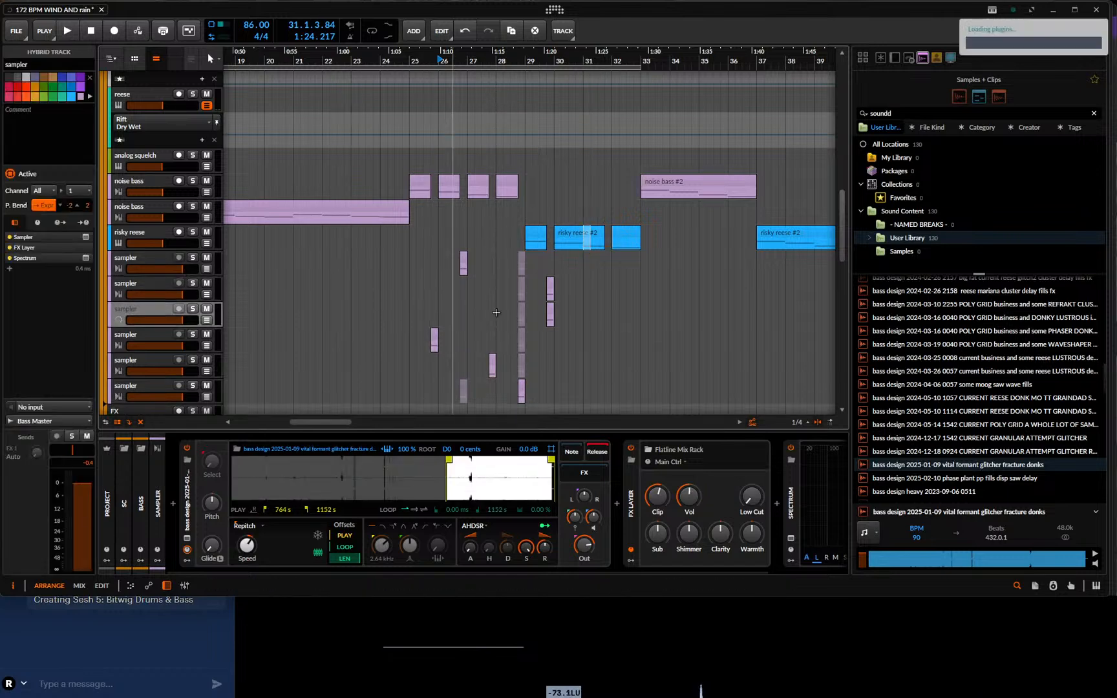
pyautogui.rightClick(548, 316)
pyautogui.click(598, 357)
pyautogui.moveTo(601, 316); pyautogui.dragTo(612, 317)
# - Audition the 31.4 fill against the 29.4 fill and move the 31.4 fill's sample play start to 902 s
pyautogui.press('space')
pyautogui.press('space')
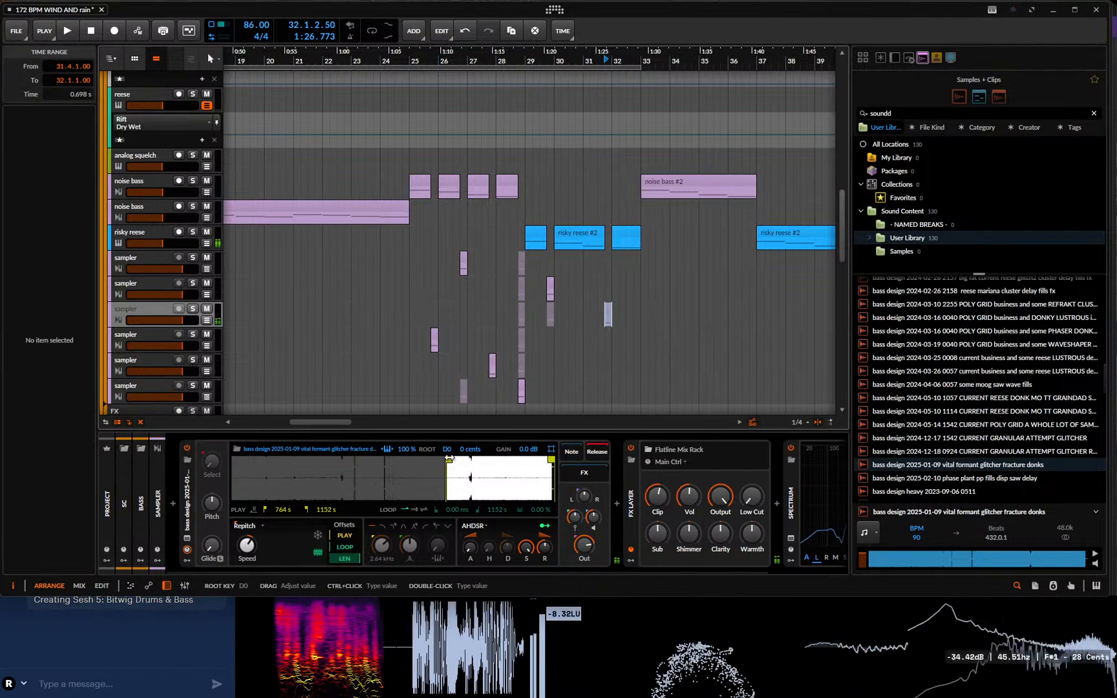
pyautogui.click(567, 321)
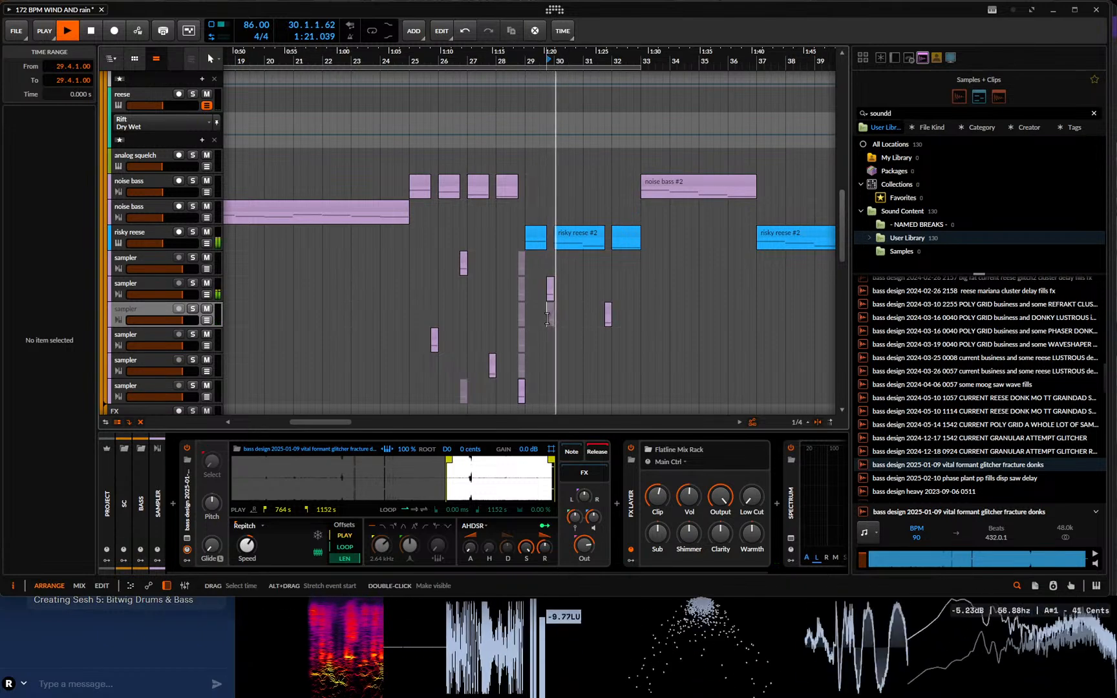
pyautogui.press('space')
pyautogui.click(605, 322)
pyautogui.press('space')
pyautogui.moveTo(450, 464); pyautogui.dragTo(485, 461)
pyautogui.press('space')
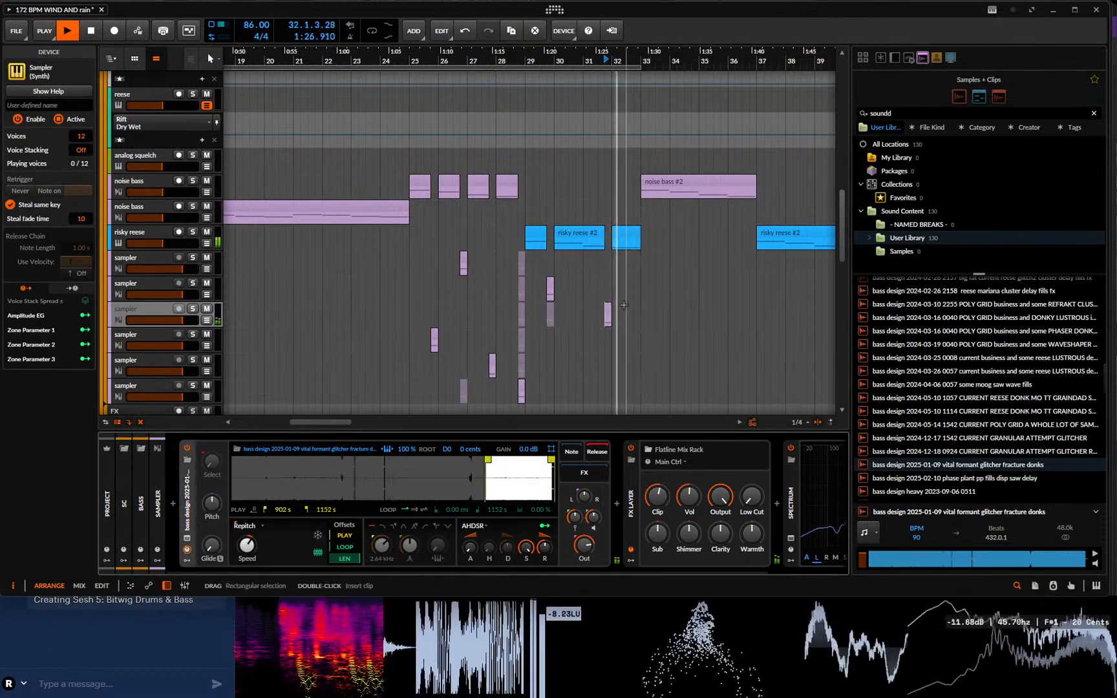
# - Clear the risky reese clip from 32.4 to 33.1 and stop playback
pyautogui.click(632, 245)
pyautogui.moveTo(633, 245); pyautogui.dragTo(641, 246)
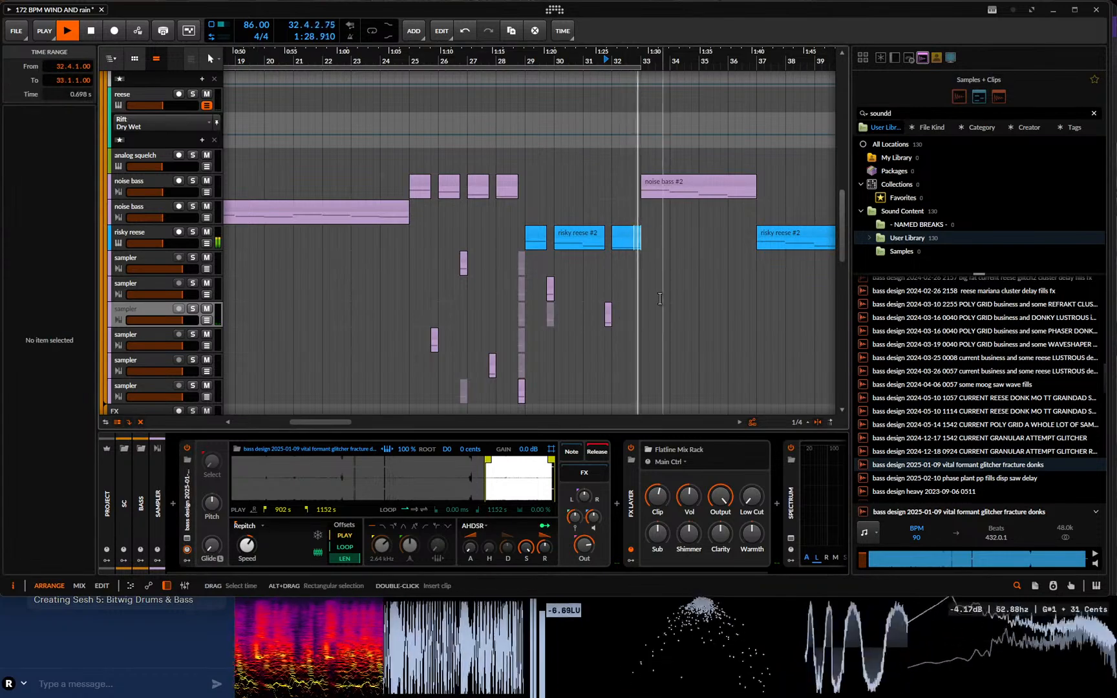
pyautogui.press('space')
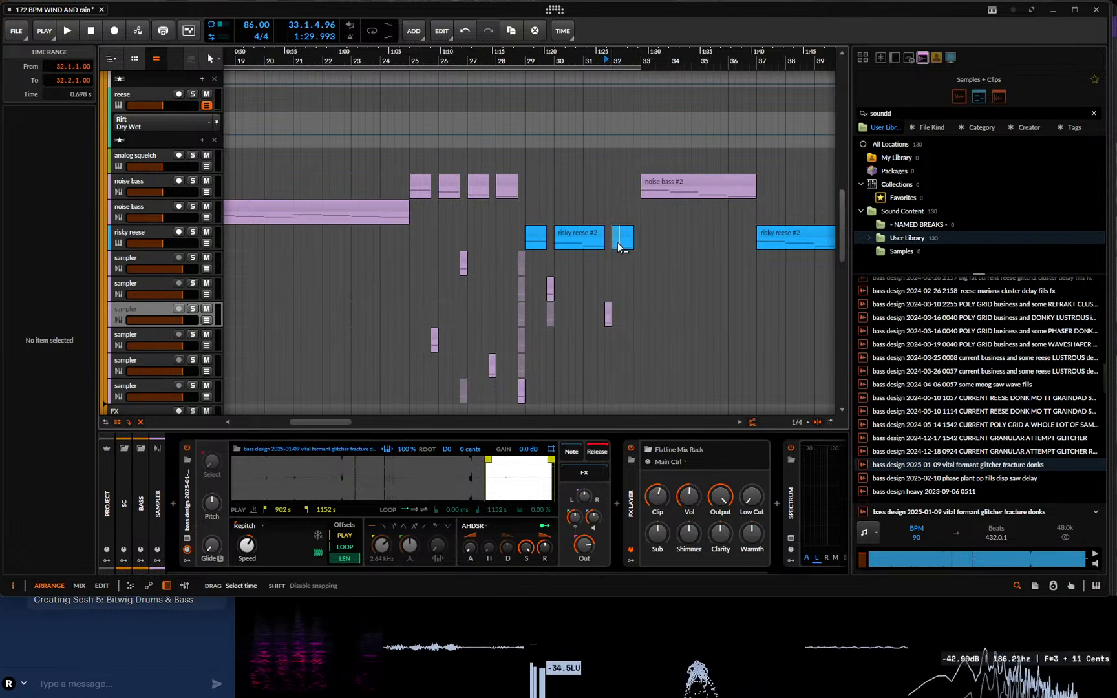
# - Duplicate the third sampler track for a single active fill at 32.4, with its sample play start at 1033 s
pyautogui.click(146, 309)
pyautogui.hotkey('ctrl', 'd')
pyautogui.click(608, 340)
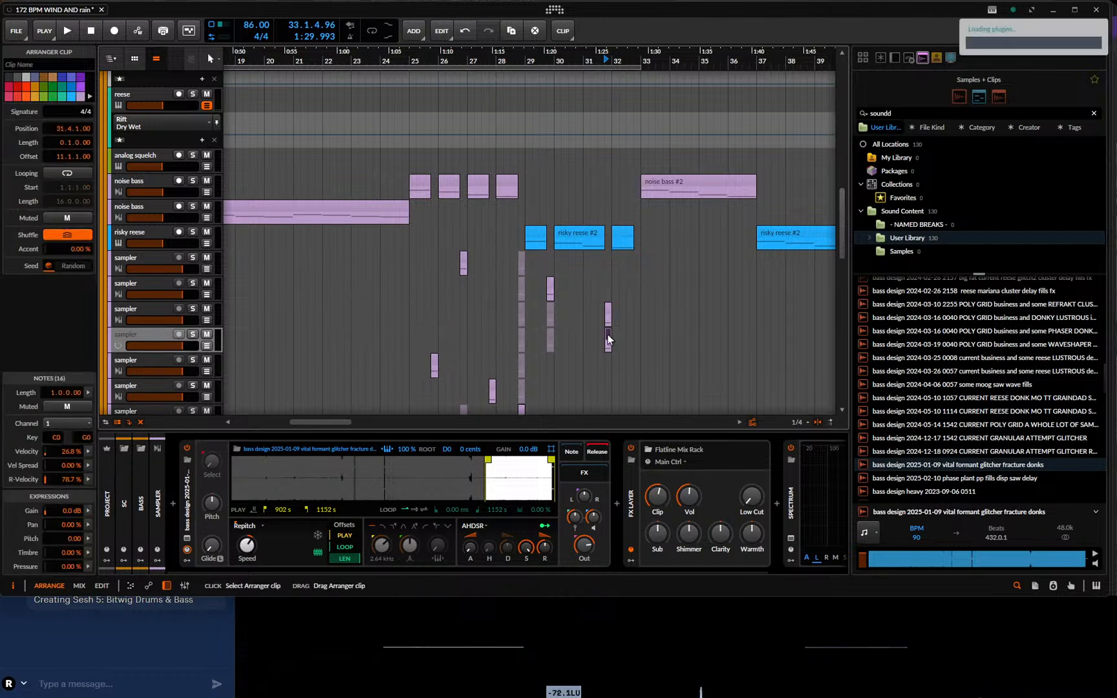
pyautogui.rightClick(610, 341)
pyautogui.click(633, 373)
pyautogui.click(636, 345)
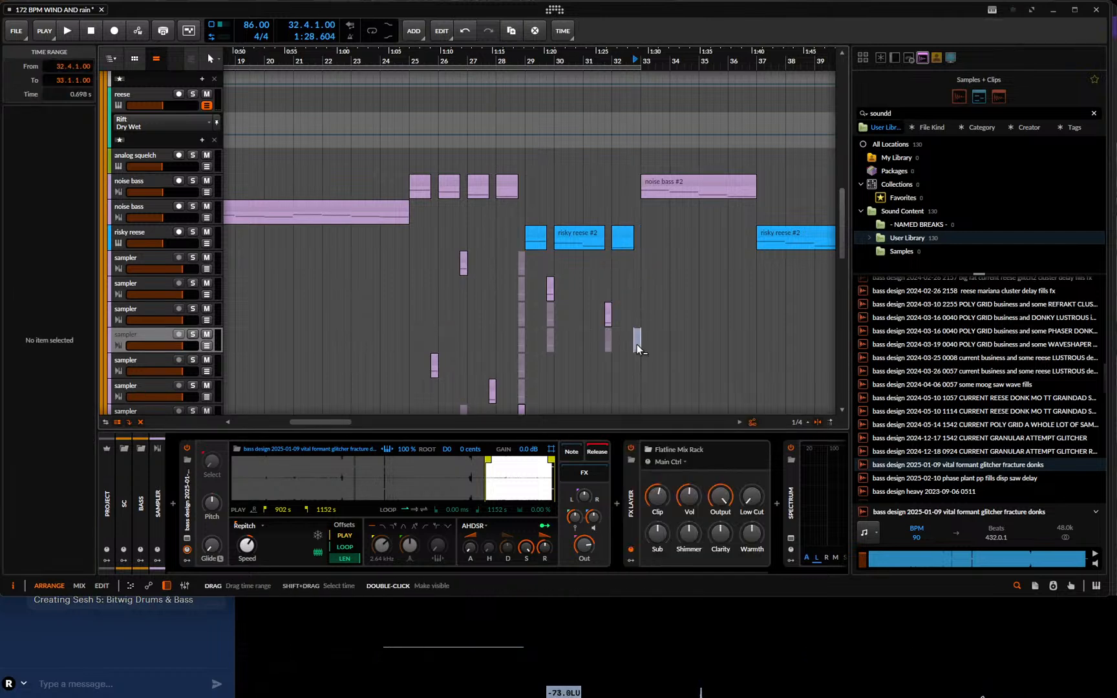
pyautogui.moveTo(486, 460); pyautogui.dragTo(522, 460)
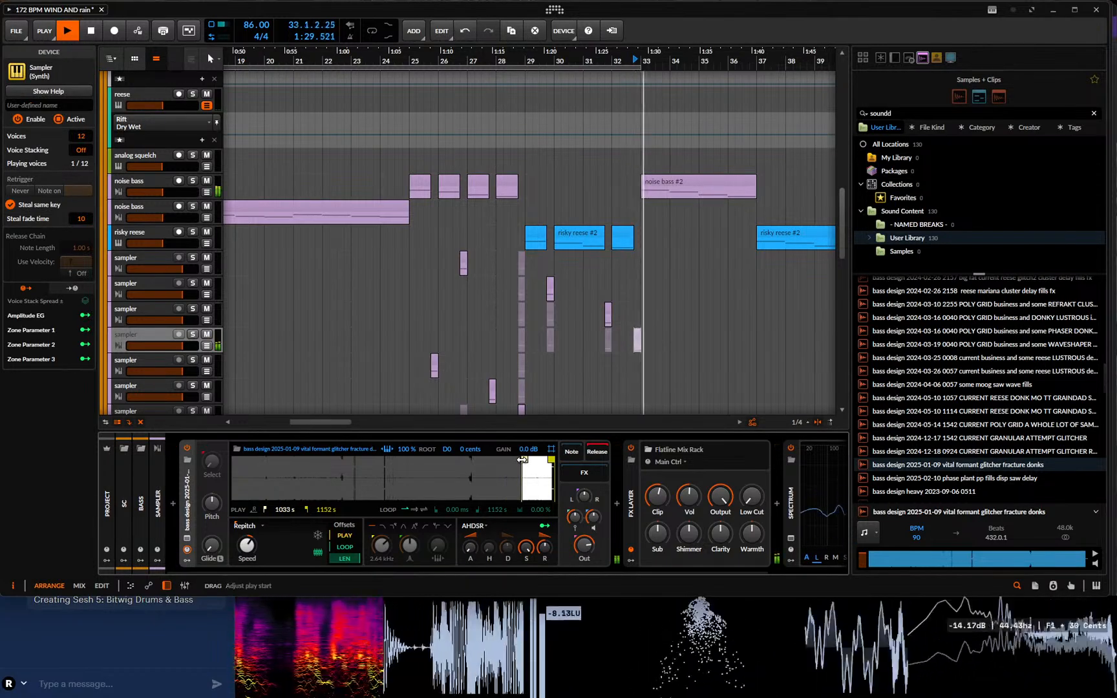
# - Duplicate the sampler fills and the cut noise bass and risky reese clips of bars 25 to 33 into bars 33 to 41
pyautogui.scroll(-4, 688, 59)
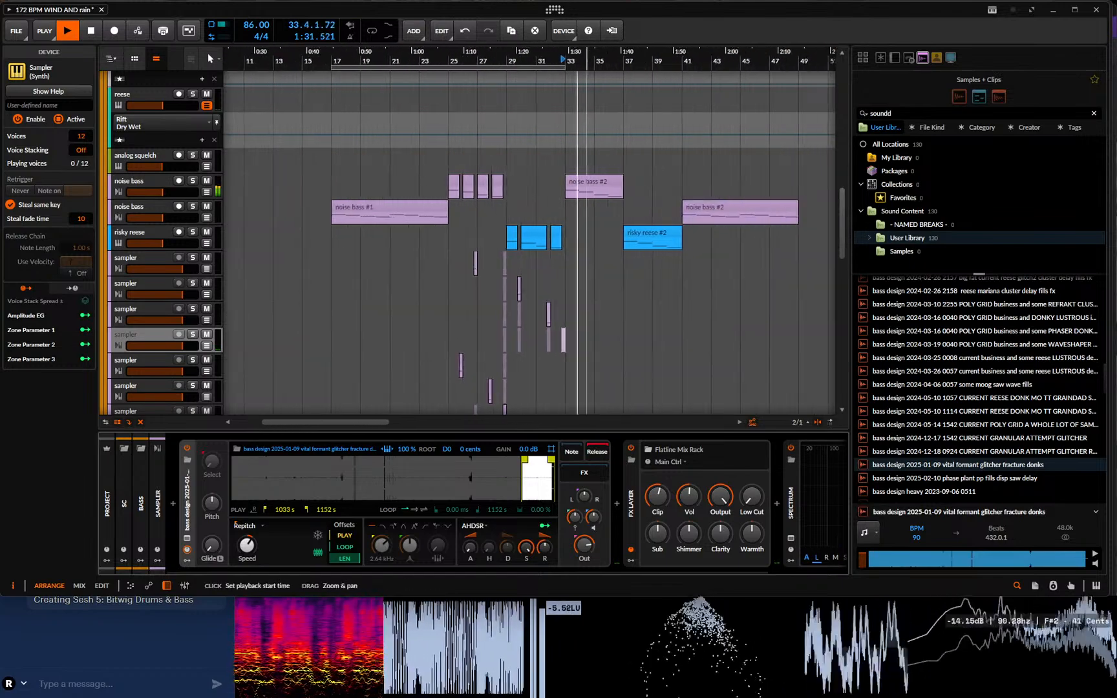
pyautogui.scroll(-3, 430, 343)
pyautogui.moveTo(428, 343); pyautogui.dragTo(509, 183)
pyautogui.hotkey('ctrl', 'd')
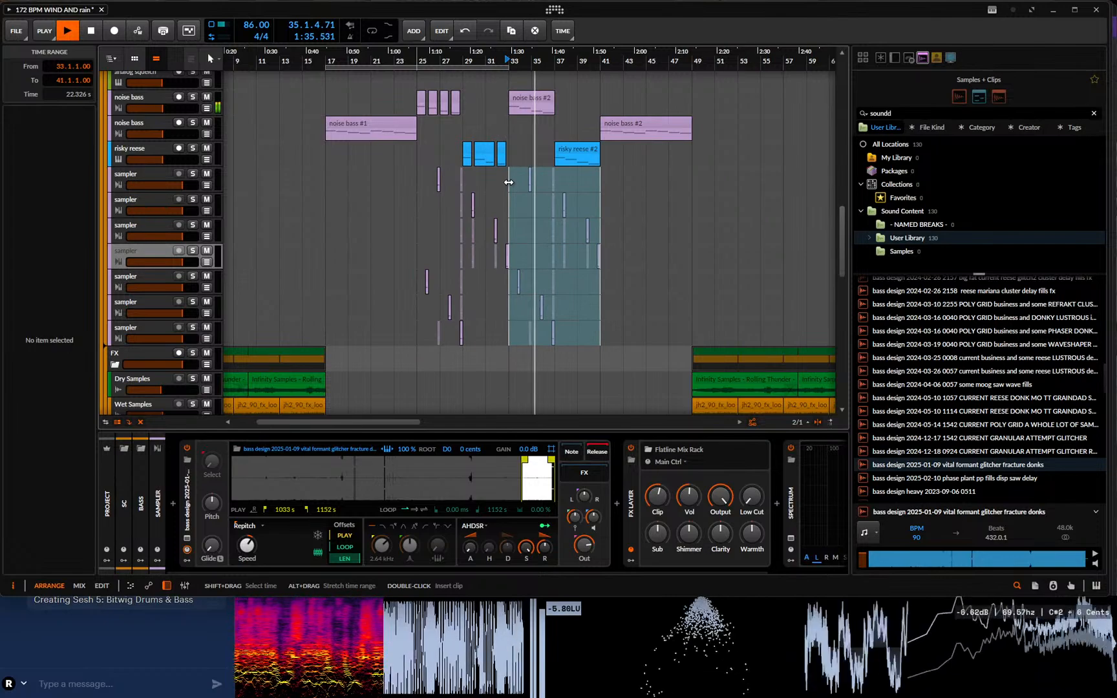
pyautogui.moveTo(416, 166); pyautogui.dragTo(505, 107)
pyautogui.hotkey('ctrl', 'd')
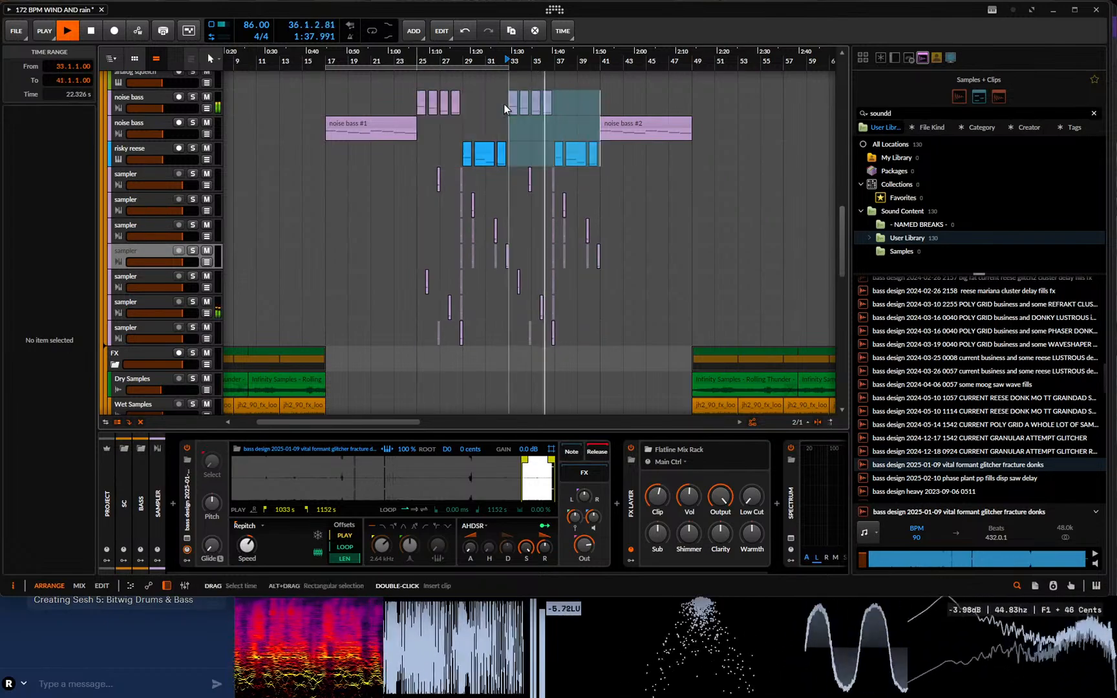
# - Duplicate all seven sampler tracks and delete the fills between bars 33 and 41 on the original tracks
pyautogui.click(160, 250)
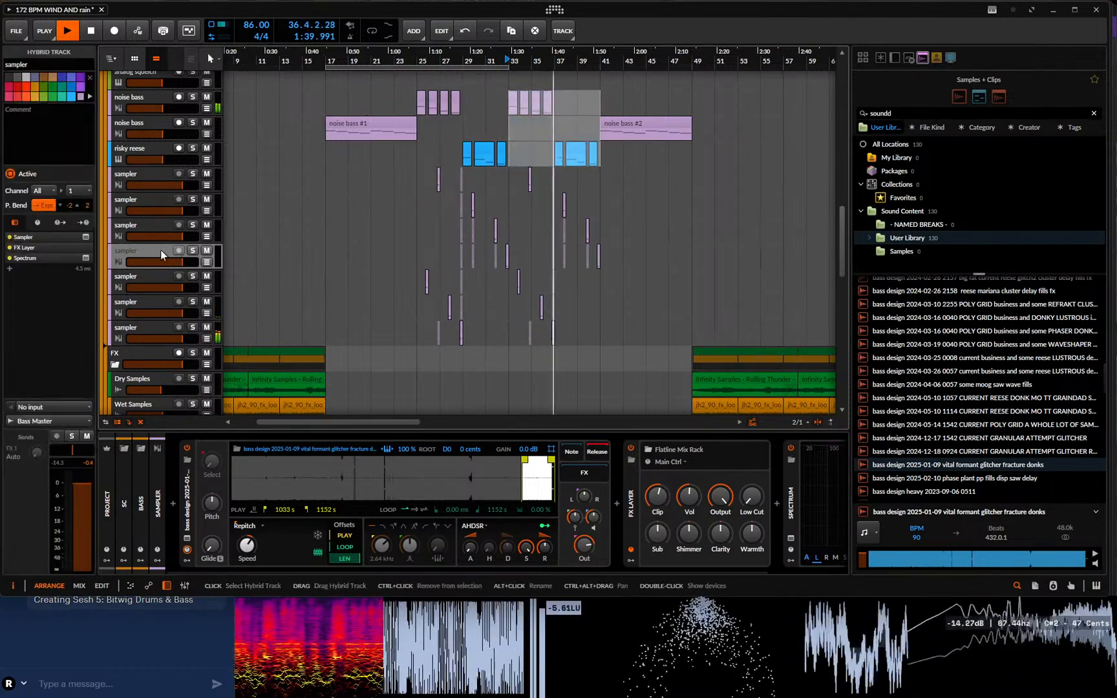
pyautogui.click(159, 199)
pyautogui.keyDown('shift'); pyautogui.click(159, 330); pyautogui.keyUp('shift')
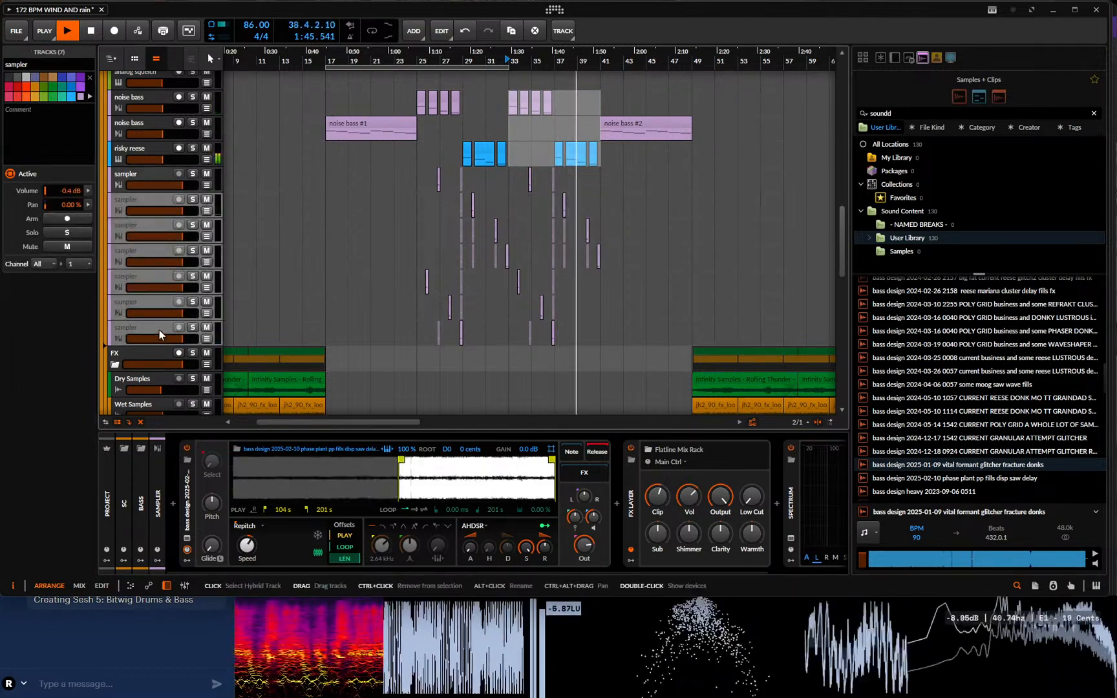
pyautogui.moveTo(529, 189); pyautogui.dragTo(607, 359)
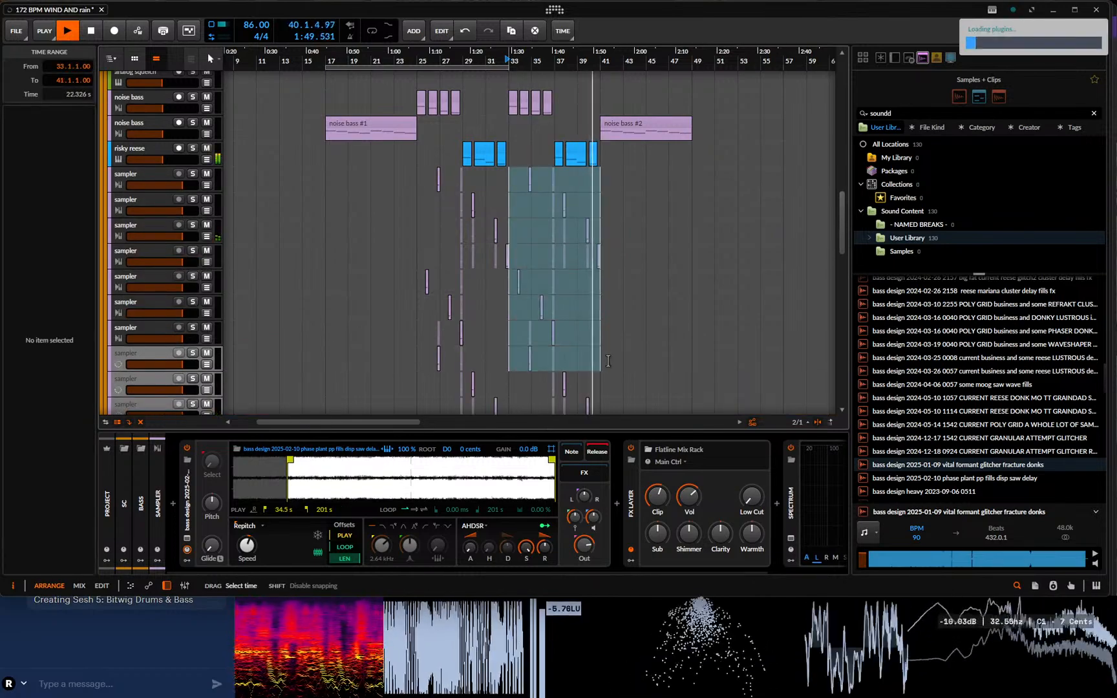
pyautogui.press('Delete')
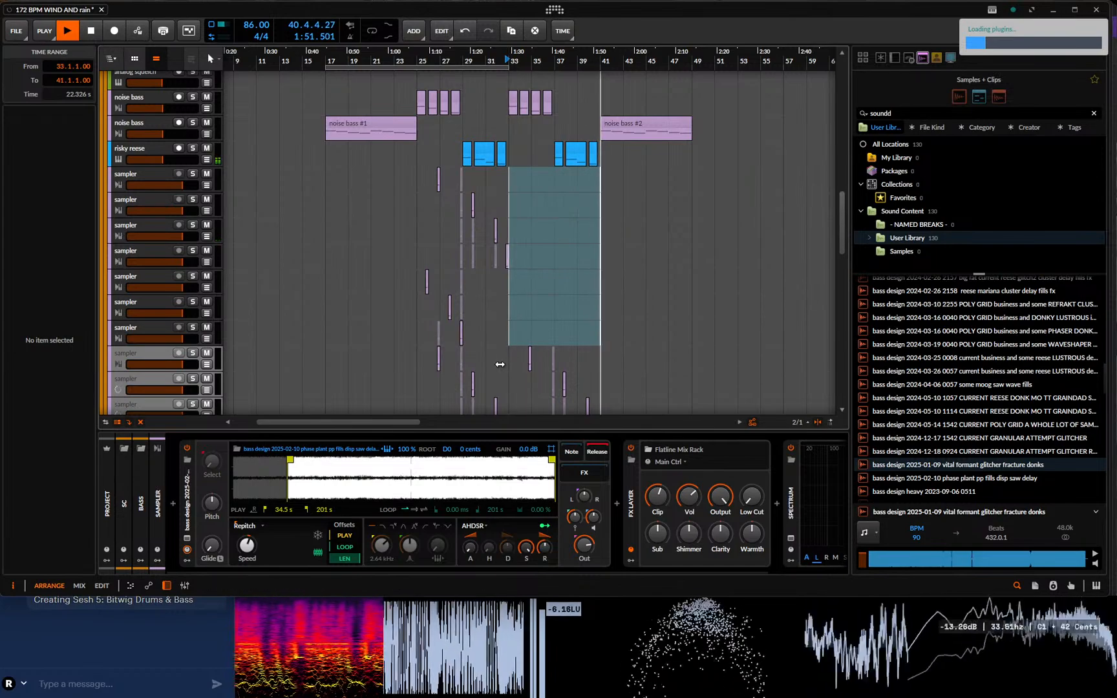
# - Delete the fills between bars 25 and 33 on the duplicated sampler tracks
pyautogui.moveTo(503, 362); pyautogui.dragTo(418, 298)
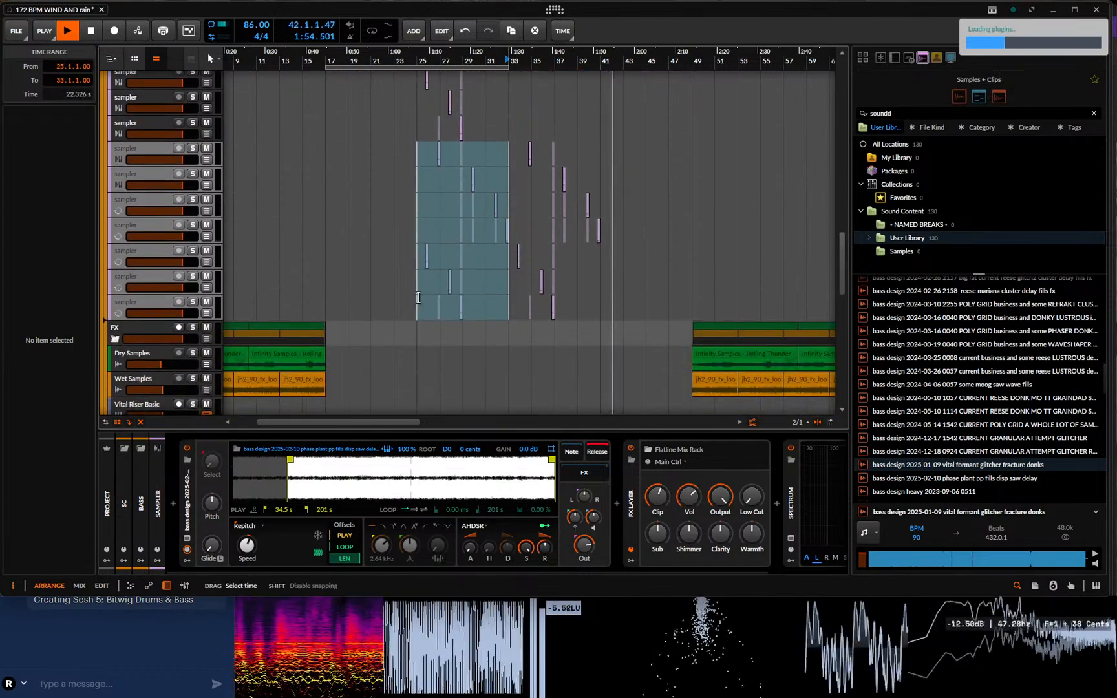
pyautogui.press('Delete')
pyautogui.click(515, 165)
# - Show the Raum Mix automation on the middle PP MELODIC TWO REFLUME track
pyautogui.scroll(10, 533, 224)
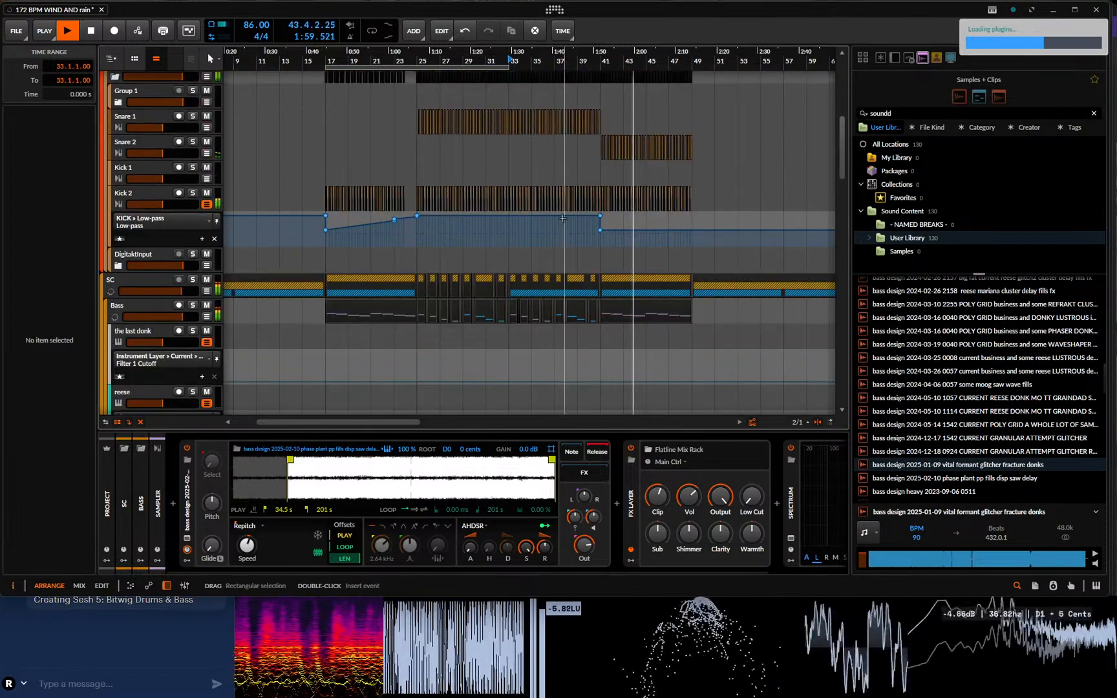
pyautogui.scroll(-15, 560, 176)
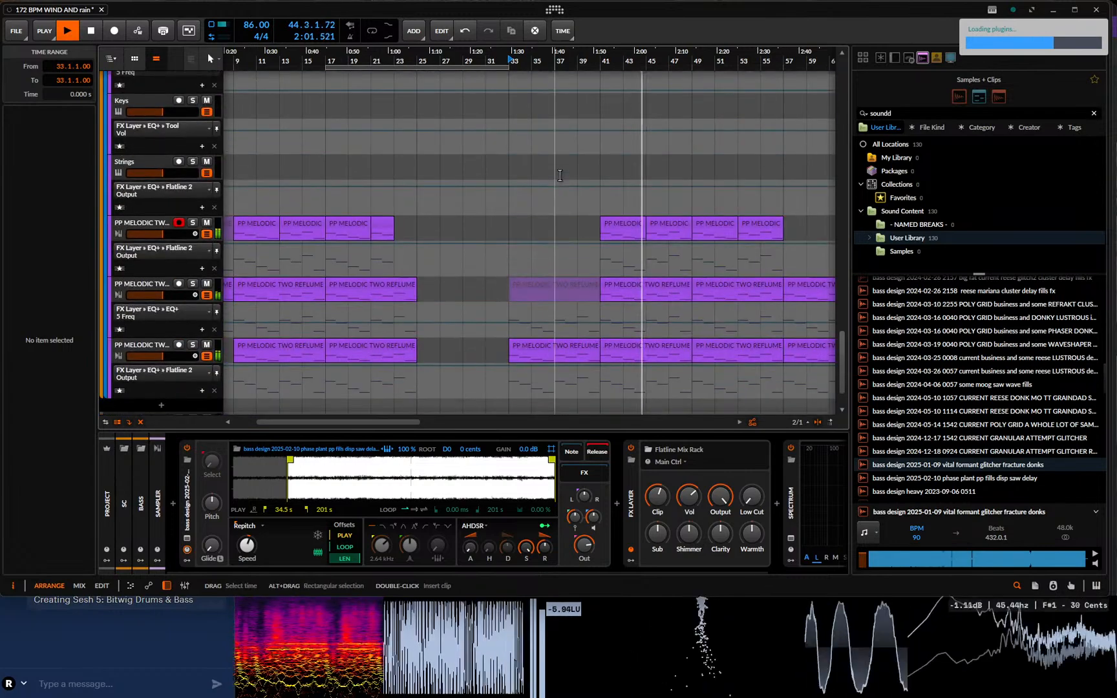
pyautogui.scroll(5, 561, 178)
pyautogui.scroll(-7, 576, 186)
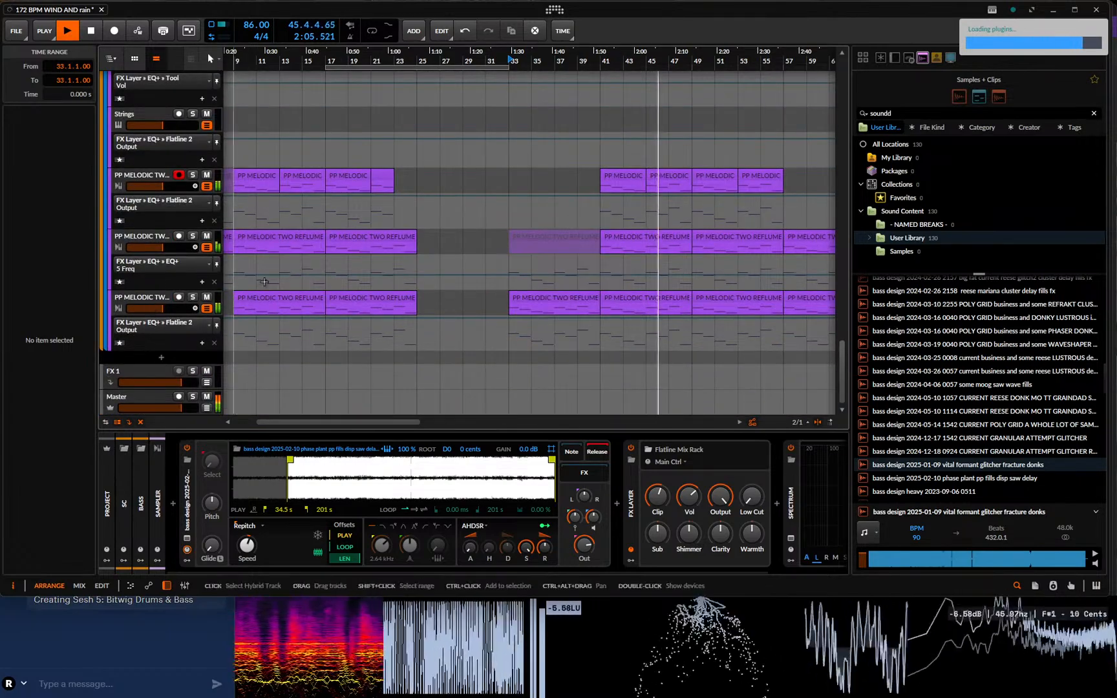
pyautogui.moveTo(378, 60); pyautogui.dragTo(351, 53)
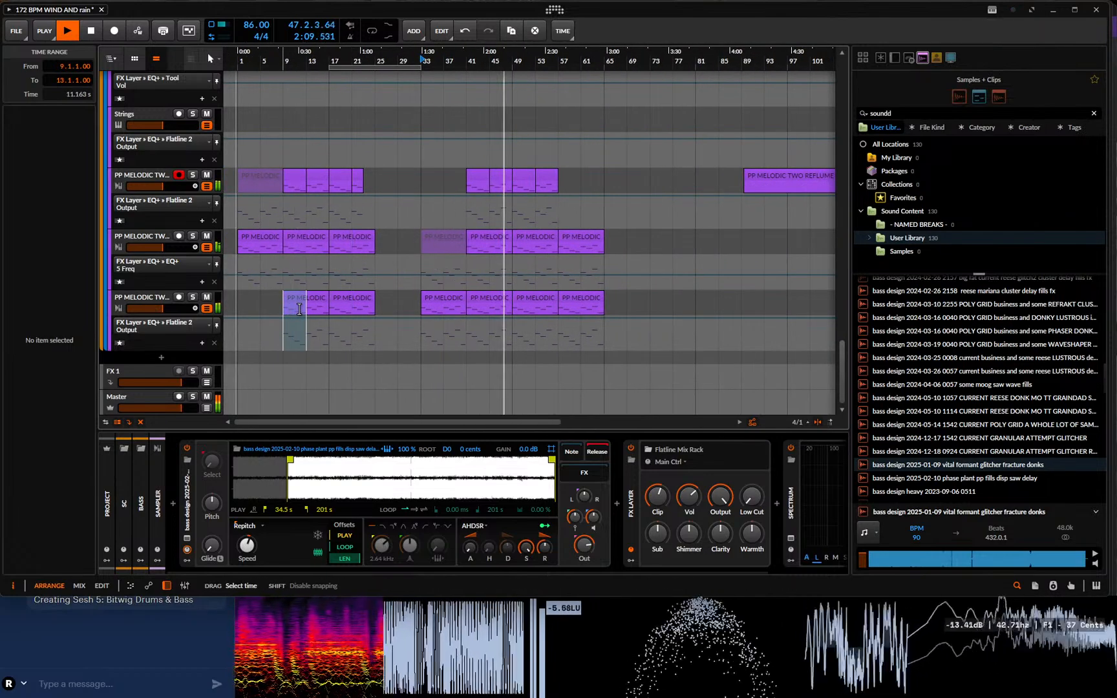
pyautogui.click(152, 237)
pyautogui.click(178, 265)
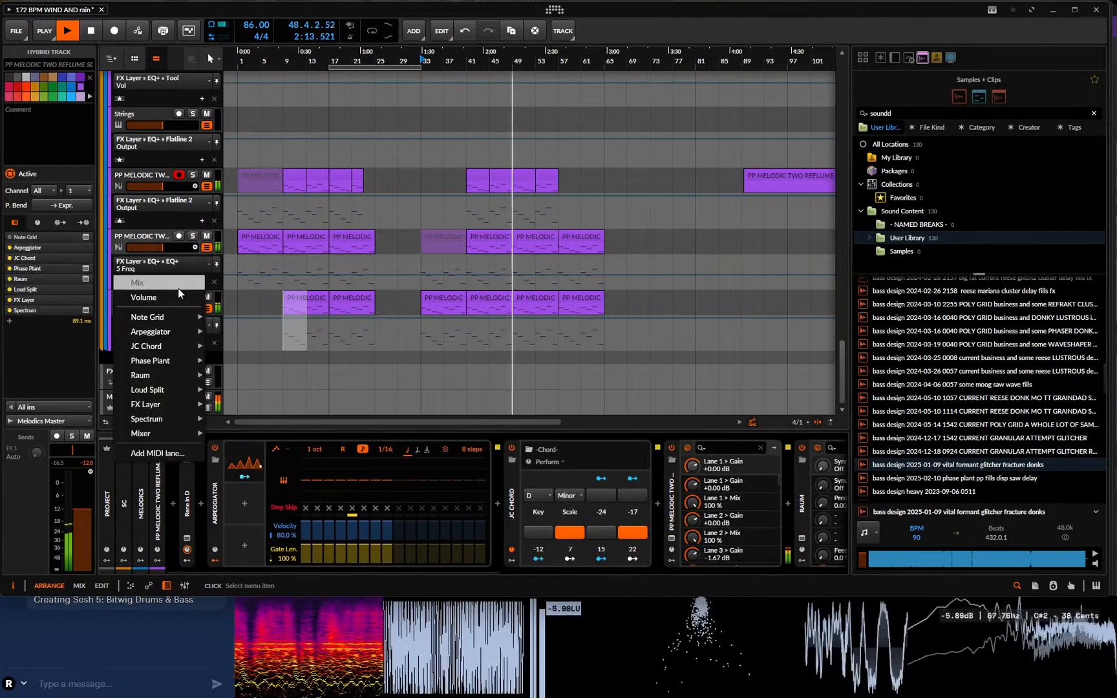
pyautogui.click(178, 288)
# - Lower the Raum Mix automation to 15.1% at 5.1, audition it from bar 1 and add a 0% point at 5.1
pyautogui.moveTo(259, 270); pyautogui.dragTo(260, 282)
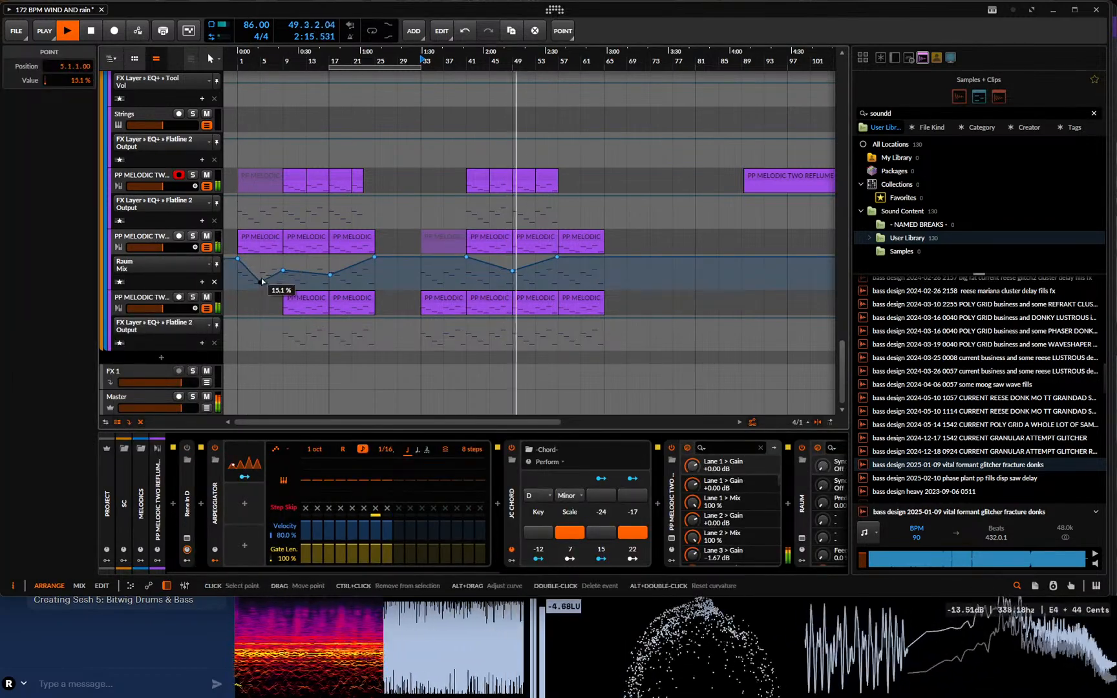
pyautogui.click(243, 247)
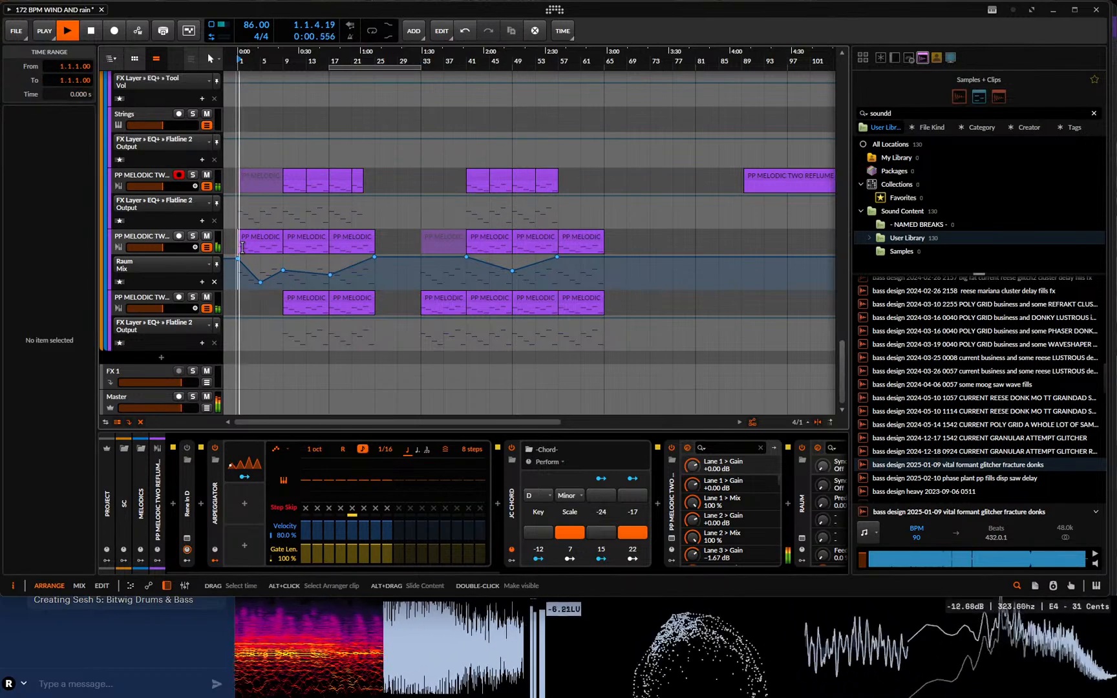
pyautogui.moveTo(260, 285)
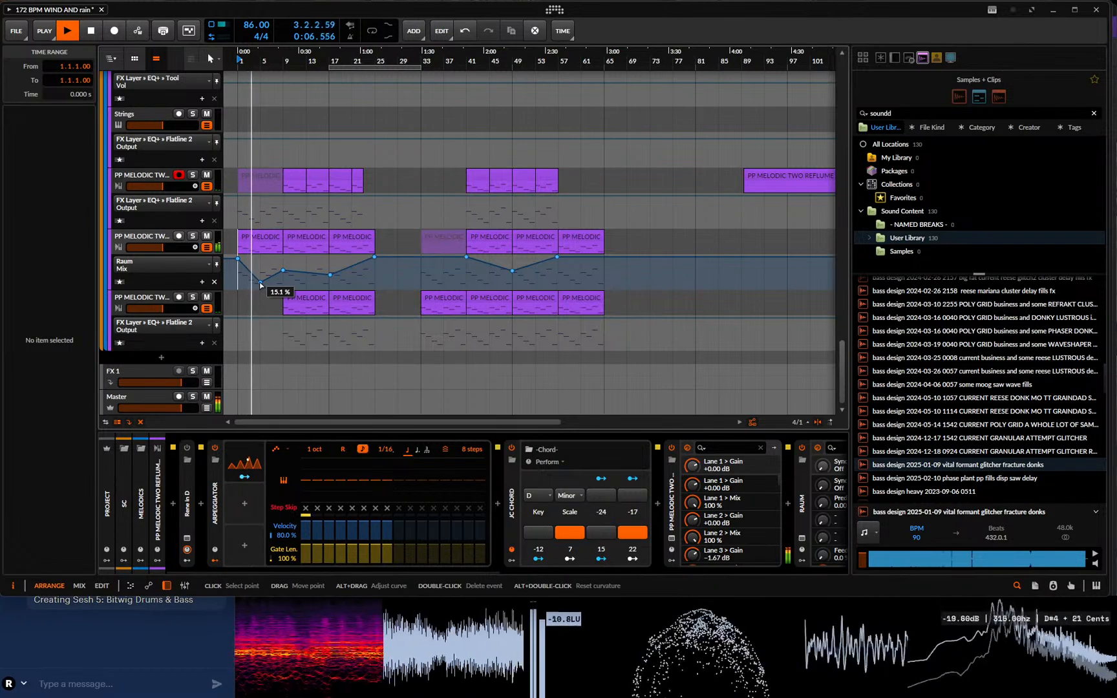
pyautogui.moveTo(261, 284); pyautogui.dragTo(261, 285)
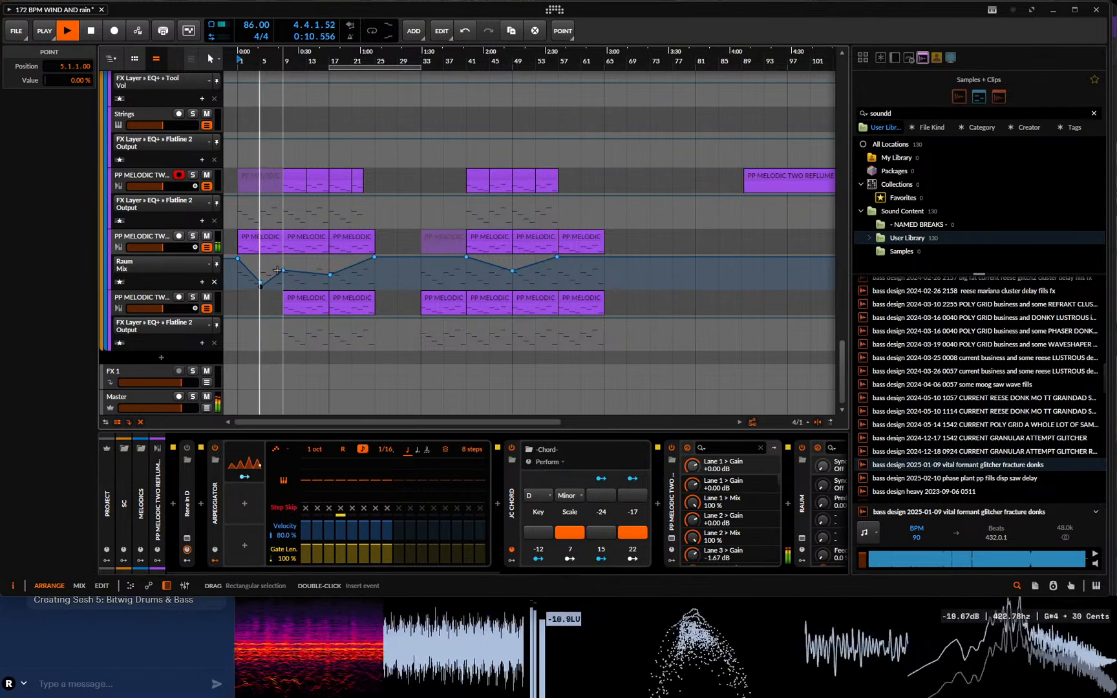
# - Hold the Raum Mix automation at 0% until just before bar 8 and set its point just before bar 9 to 57.0%
pyautogui.click(277, 282)
pyautogui.moveTo(277, 281); pyautogui.dragTo(282, 286)
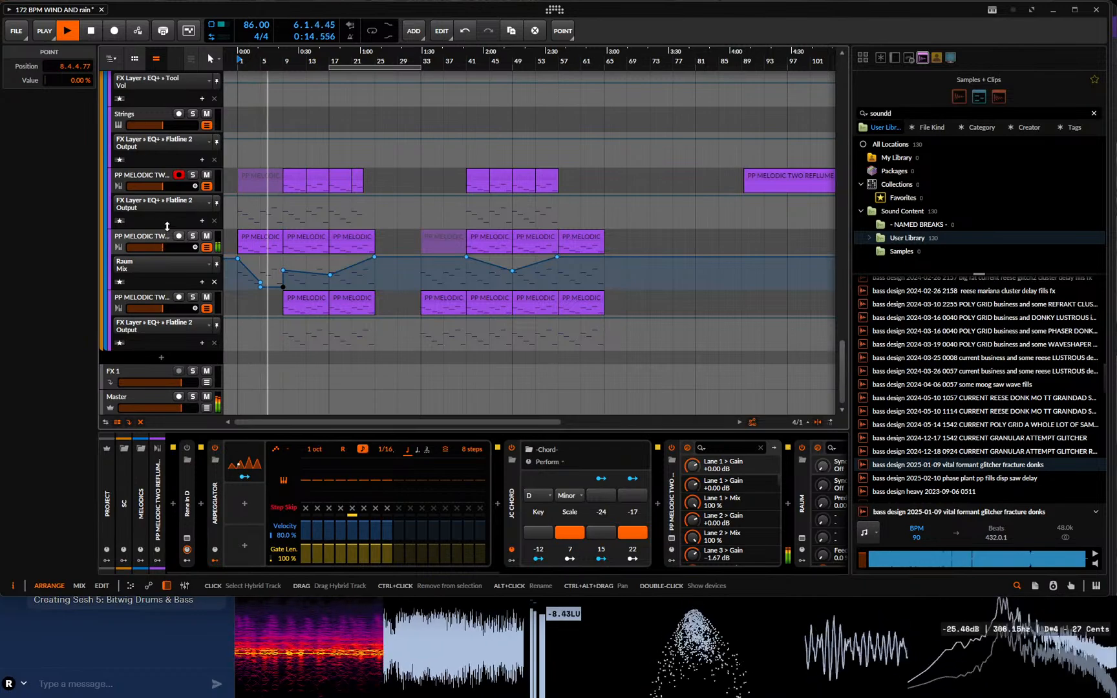
pyautogui.moveTo(282, 288)
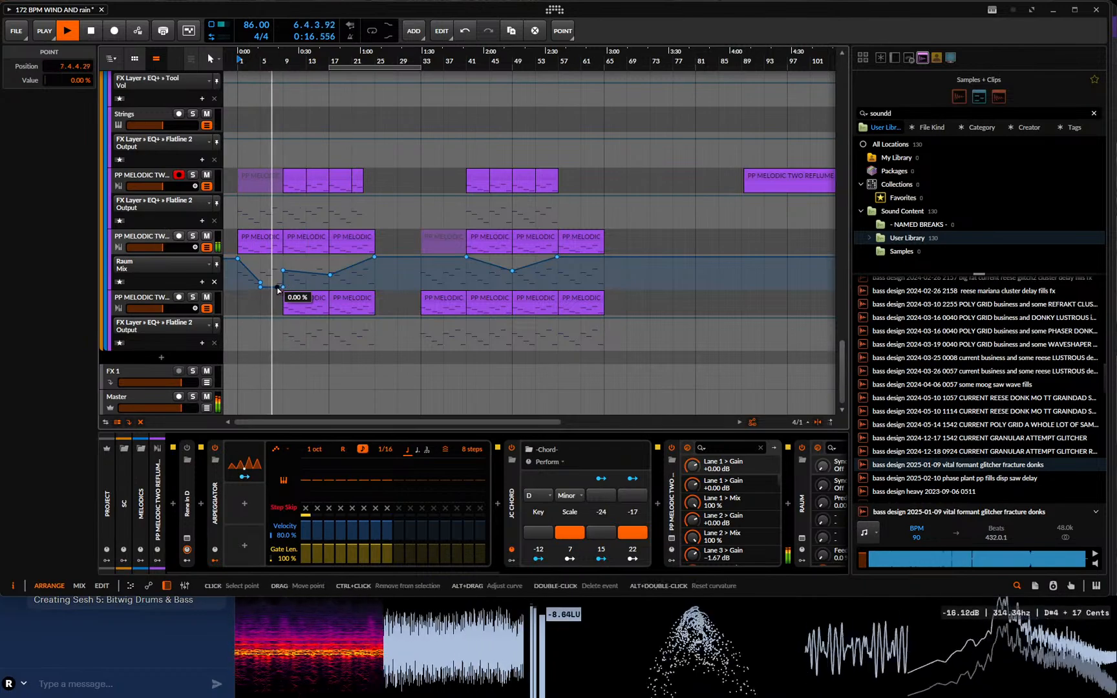
pyautogui.moveTo(282, 289); pyautogui.dragTo(283, 270)
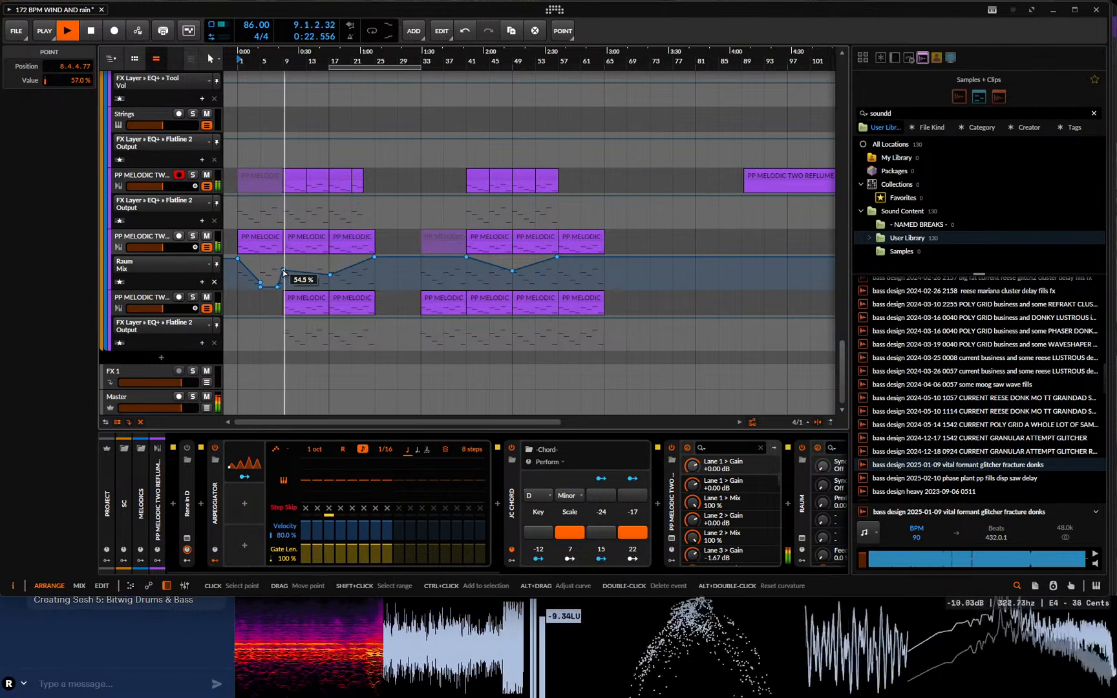
# - Inspect the PP MELODIC tracks' device chains through Loud Split, Flatline Mix Rack and Spectrum, and show the lowest track's EQ+ 5 Freq automation
pyautogui.click(154, 237)
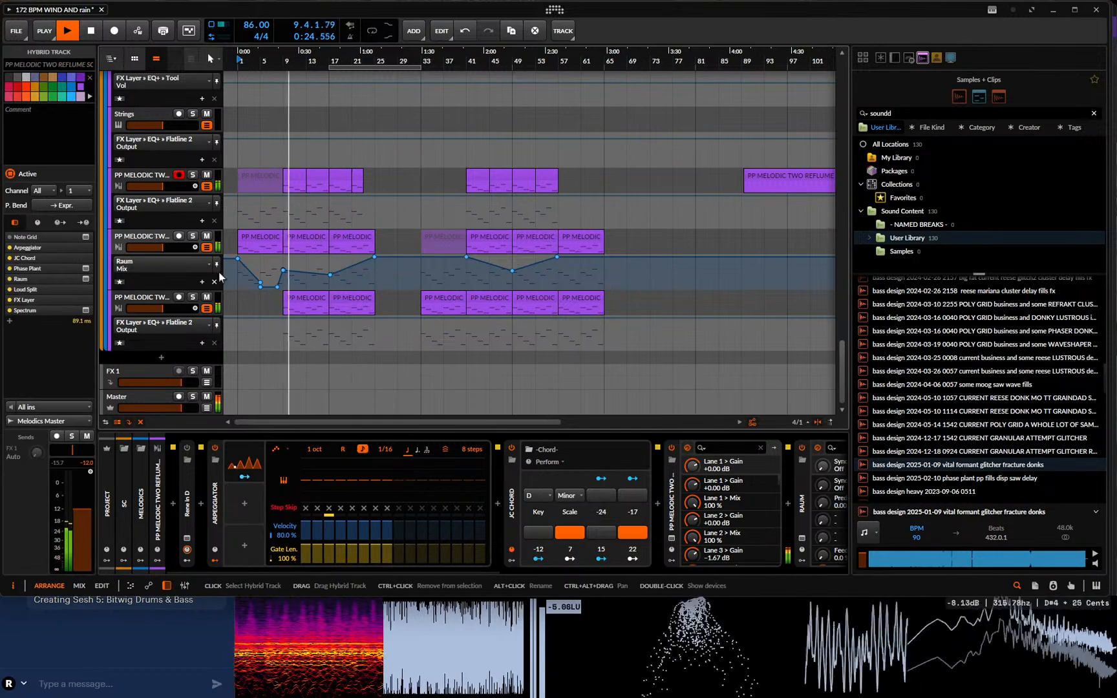
pyautogui.hscroll(5, 491, 570)
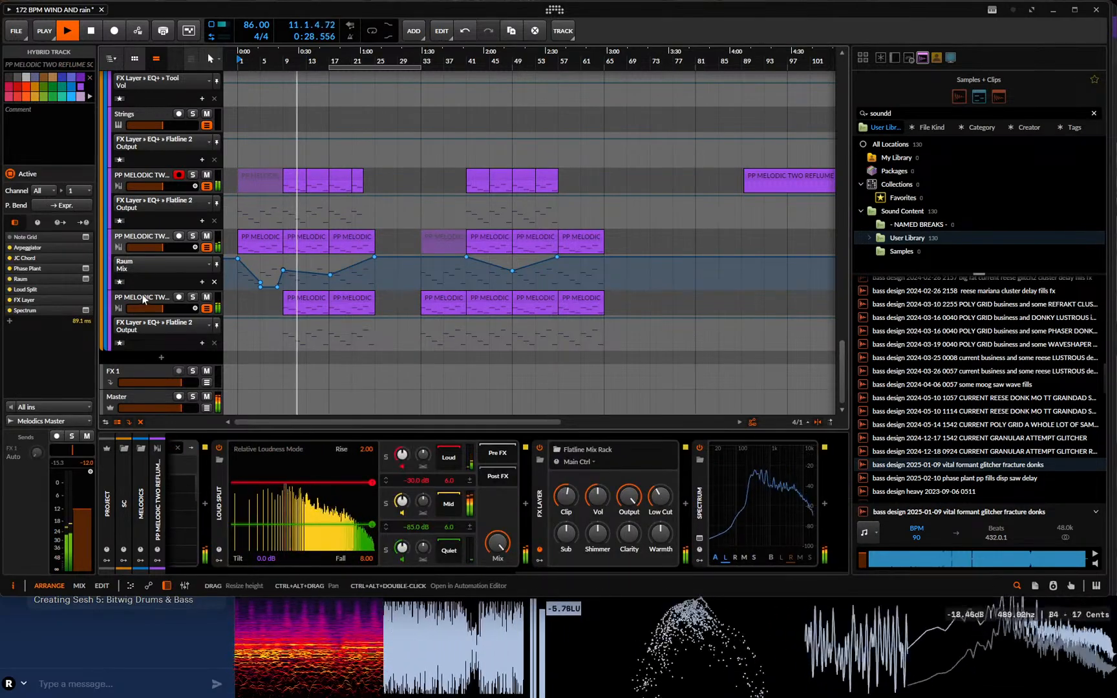
pyautogui.click(76, 278)
pyautogui.press('Delete')
pyautogui.hscroll(5, 463, 569)
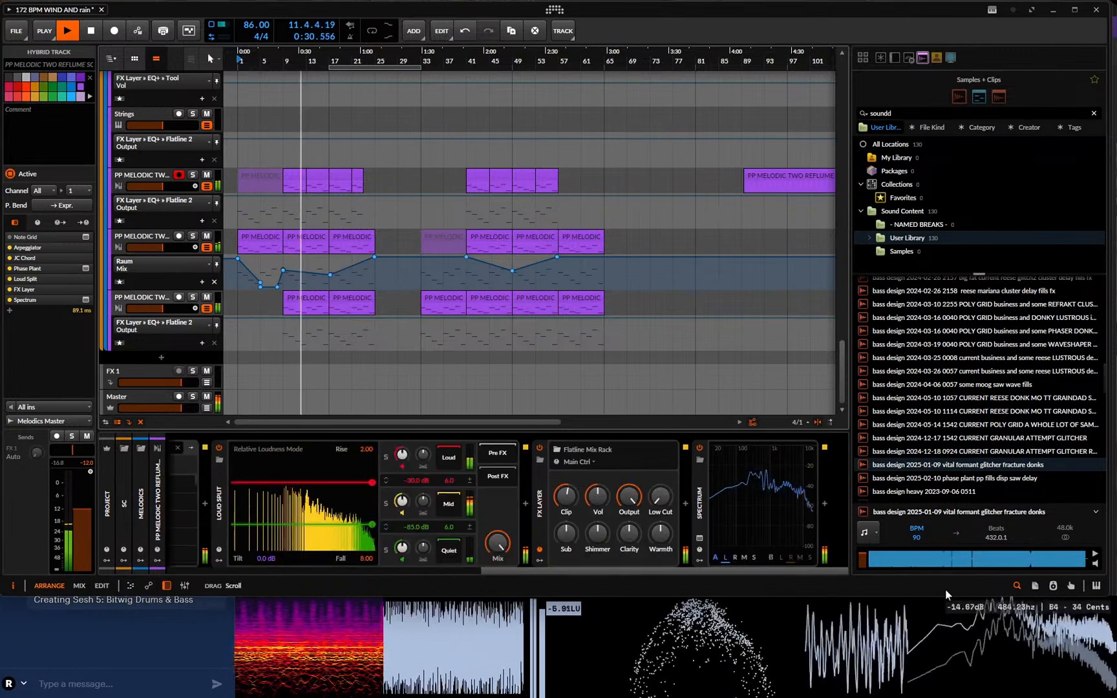
pyautogui.scroll(5, 660, 503)
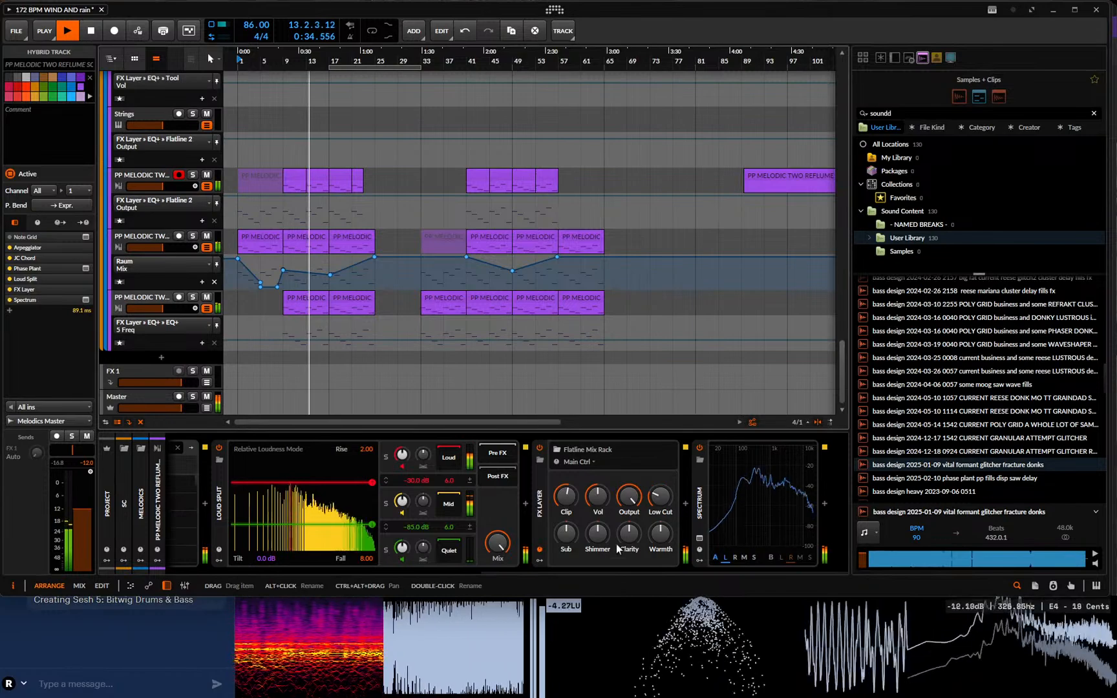
pyautogui.hscroll(-5, 436, 476)
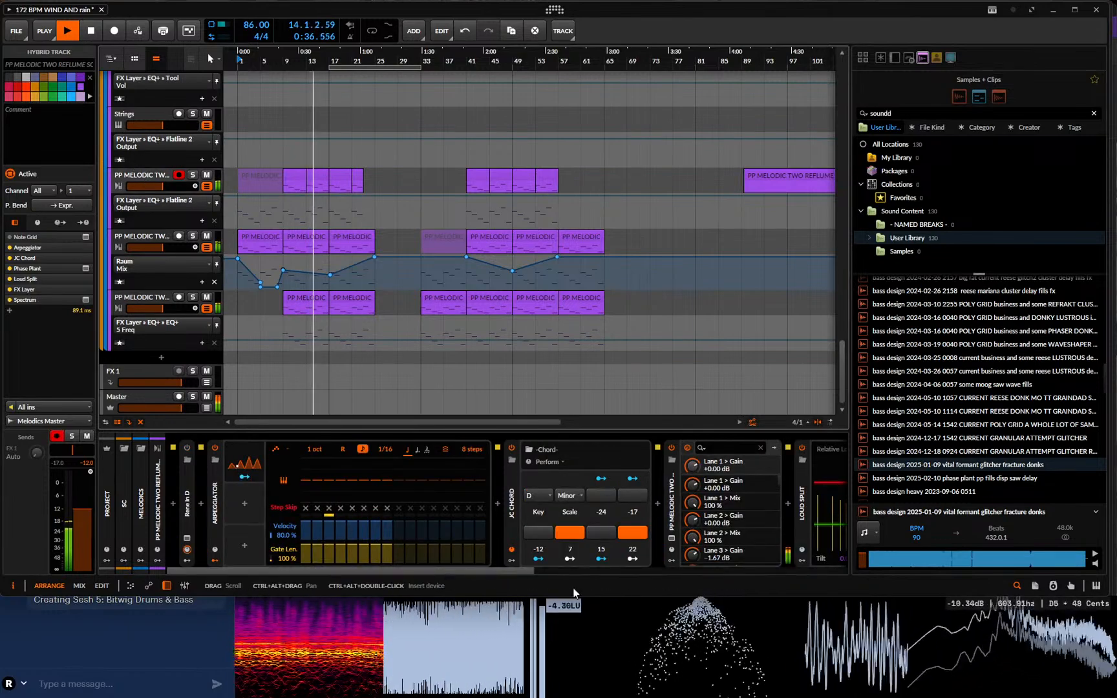
# - Review the arrangement during playback, from the melody's device chain through the drum tracks, noise bass, risky reese and sampler fills to the FX tracks
pyautogui.hscroll(5, 437, 570)
pyautogui.scroll(-4, 660, 496)
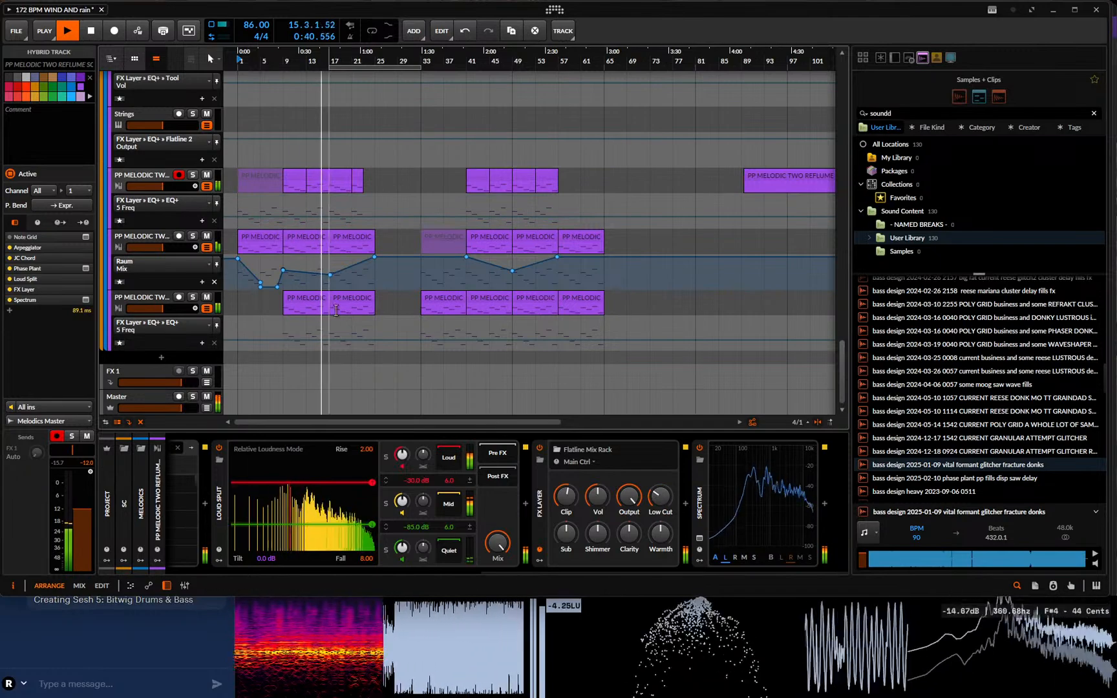
pyautogui.scroll(-10, 339, 299)
pyautogui.scroll(10, 340, 300)
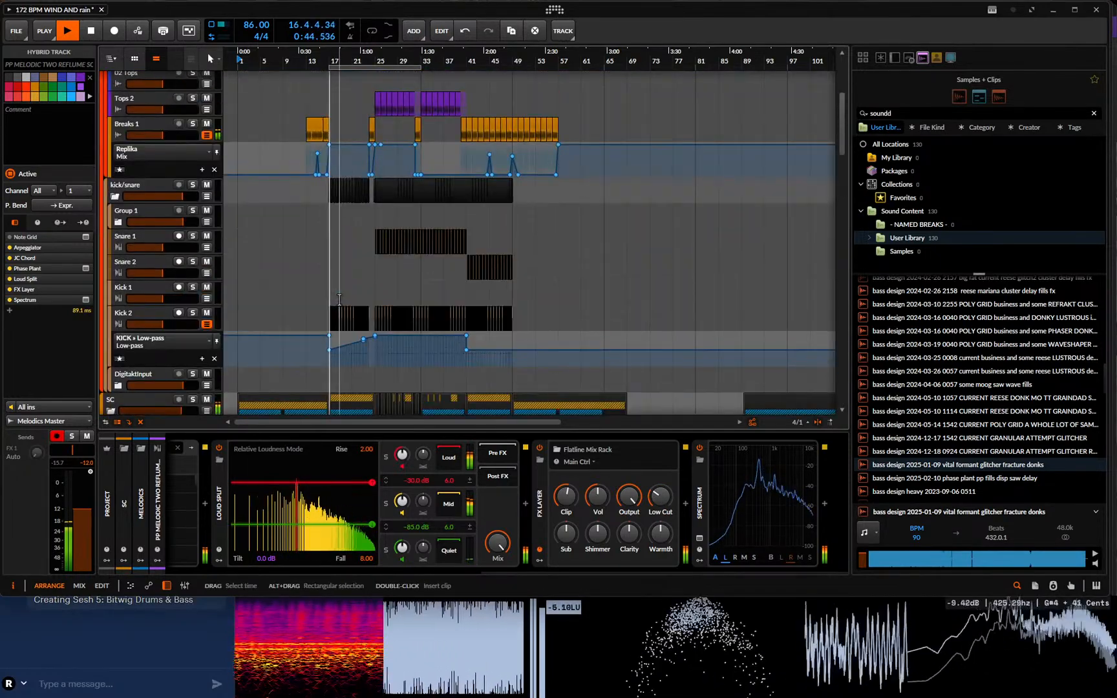
pyautogui.scroll(-10, 435, 254)
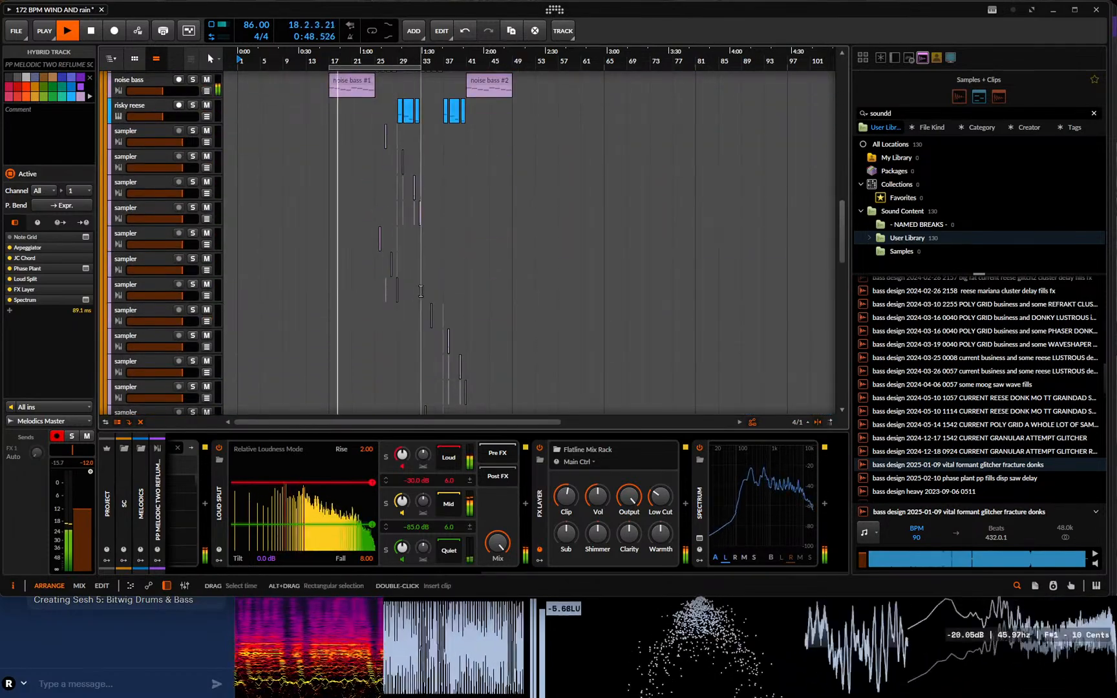
pyautogui.scroll(3, 388, 342)
pyautogui.scroll(-8, 390, 342)
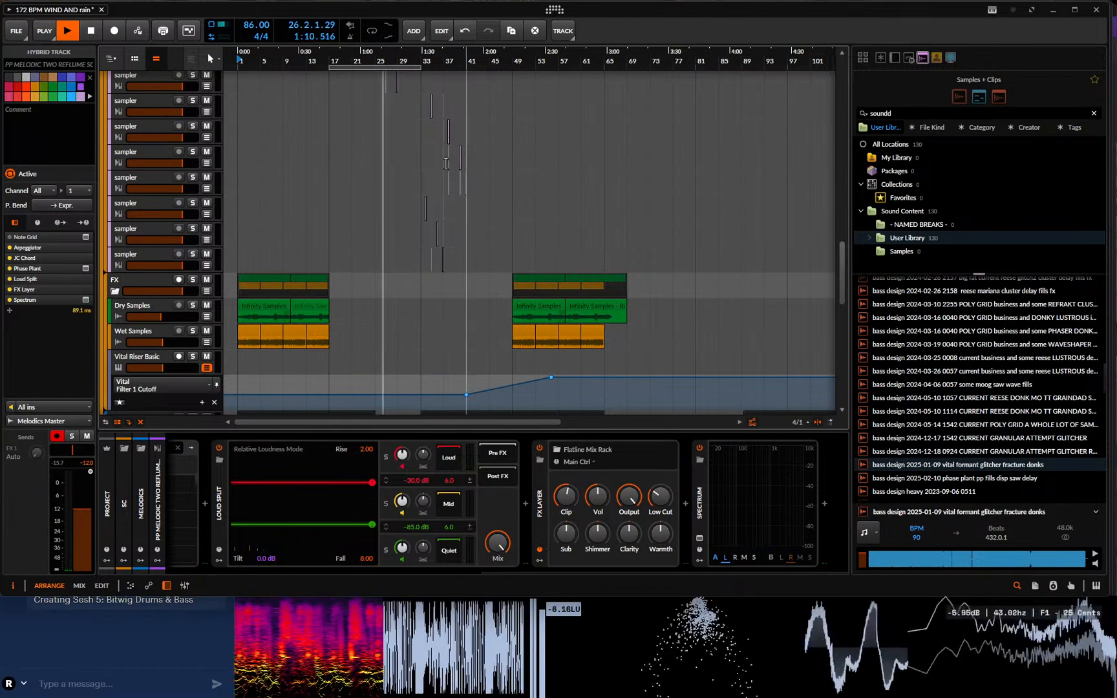
pyautogui.scroll(5, 474, 201)
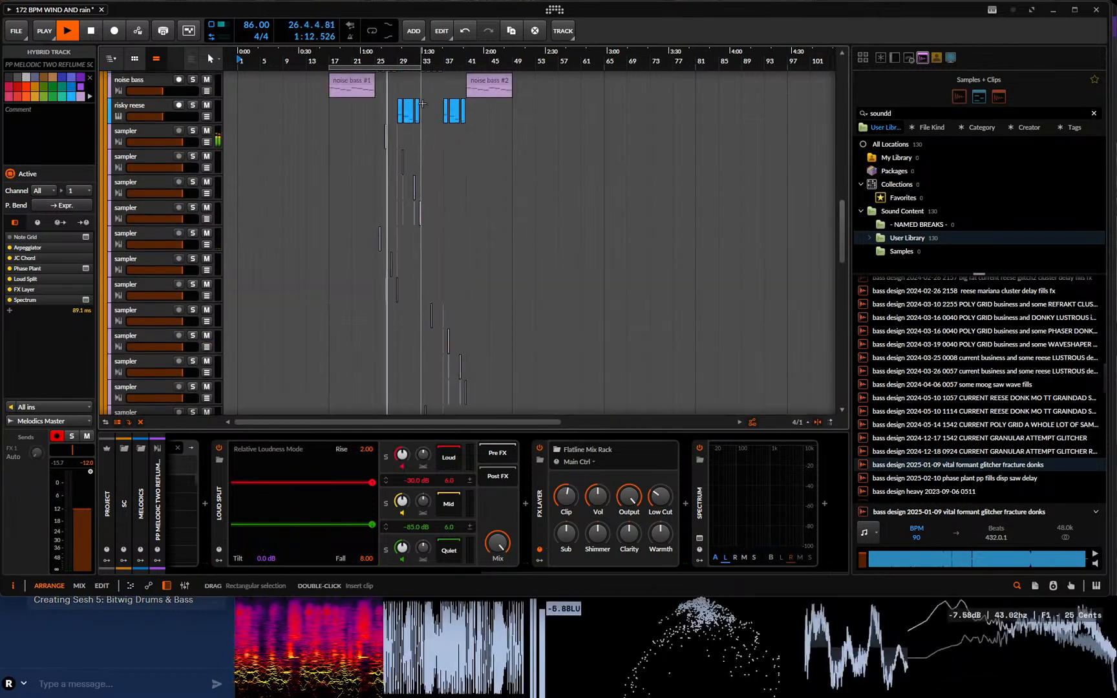
pyautogui.moveTo(430, 59); pyautogui.dragTo(434, 272)
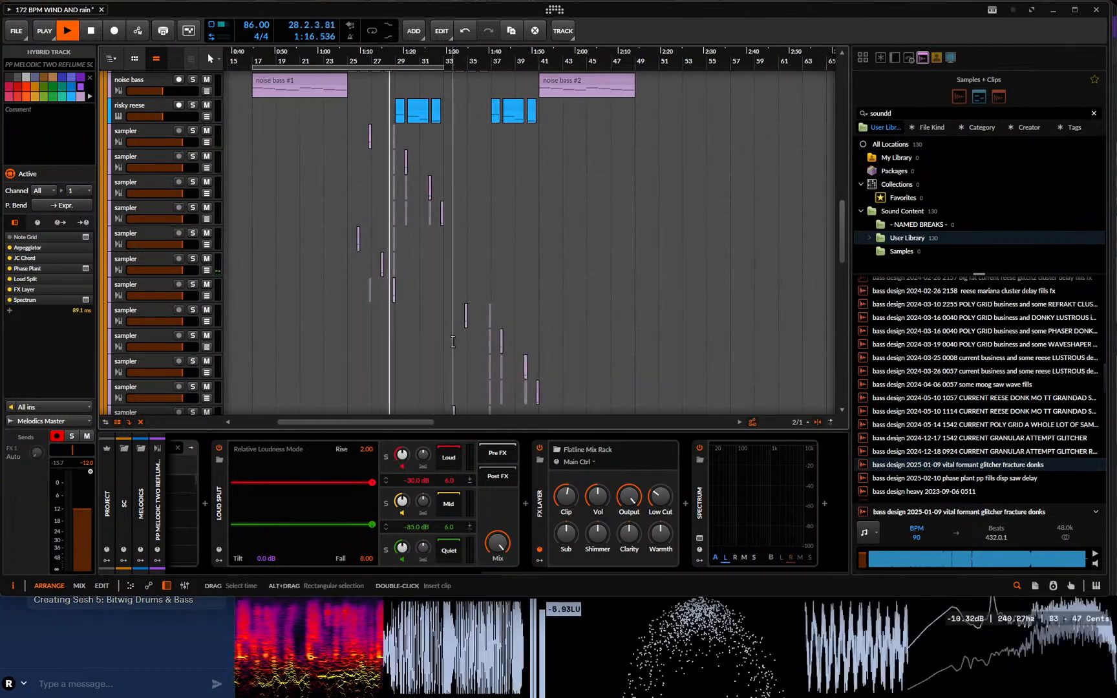
pyautogui.scroll(3, 453, 330)
pyautogui.scroll(-3, 442, 353)
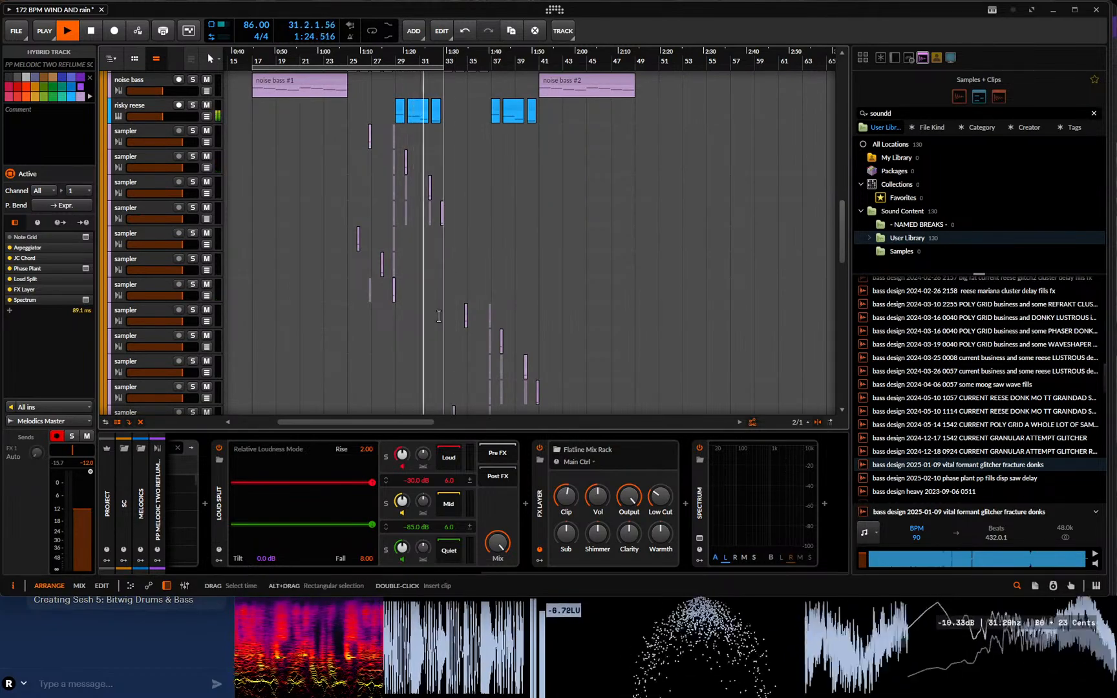
pyautogui.scroll(3, 428, 353)
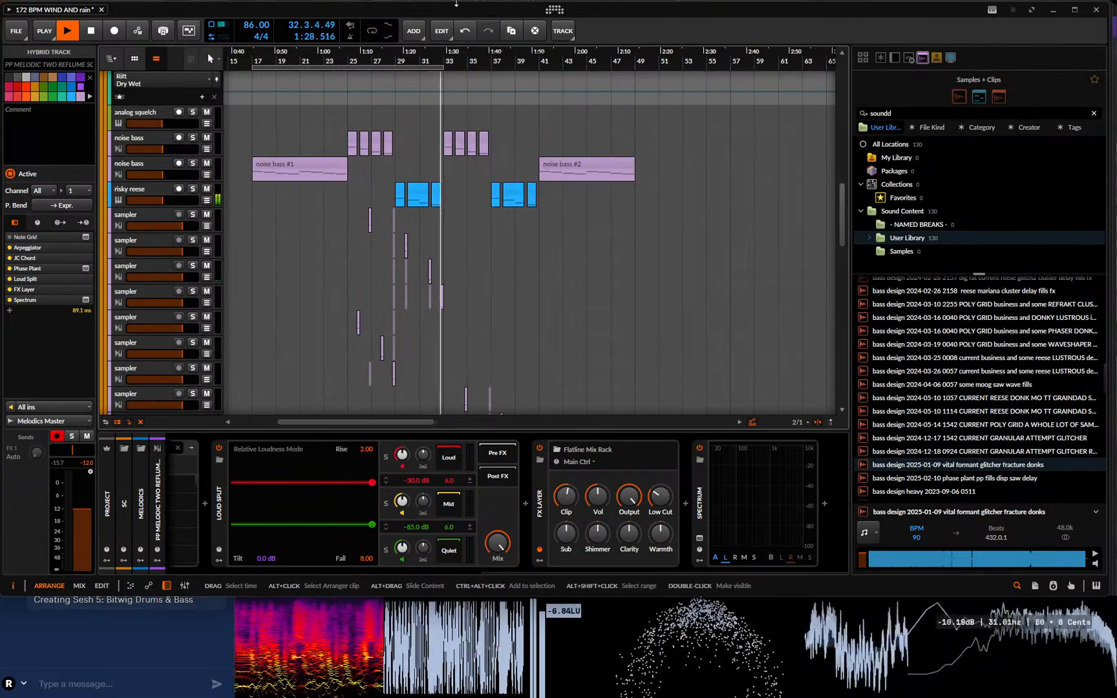
# - Cut the risky reese clip from 38.4 to 39.1 and copy the sampler fill near the end of bar 34 into that gap
pyautogui.moveTo(498, 59); pyautogui.dragTo(499, 90)
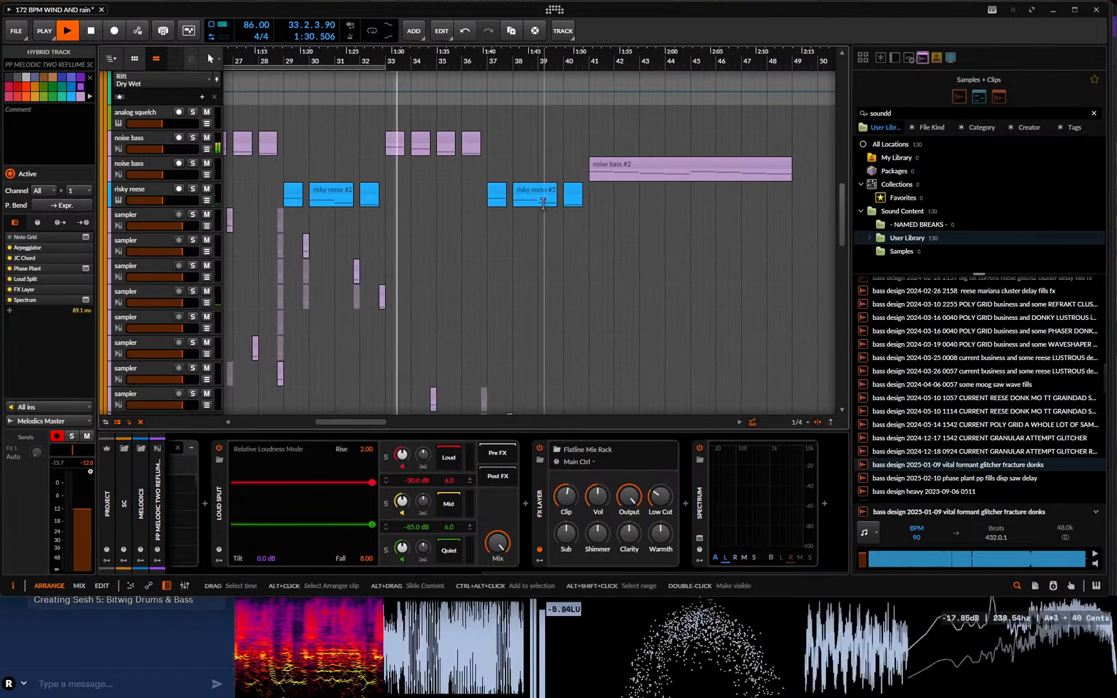
pyautogui.click(537, 206)
pyautogui.press('Delete')
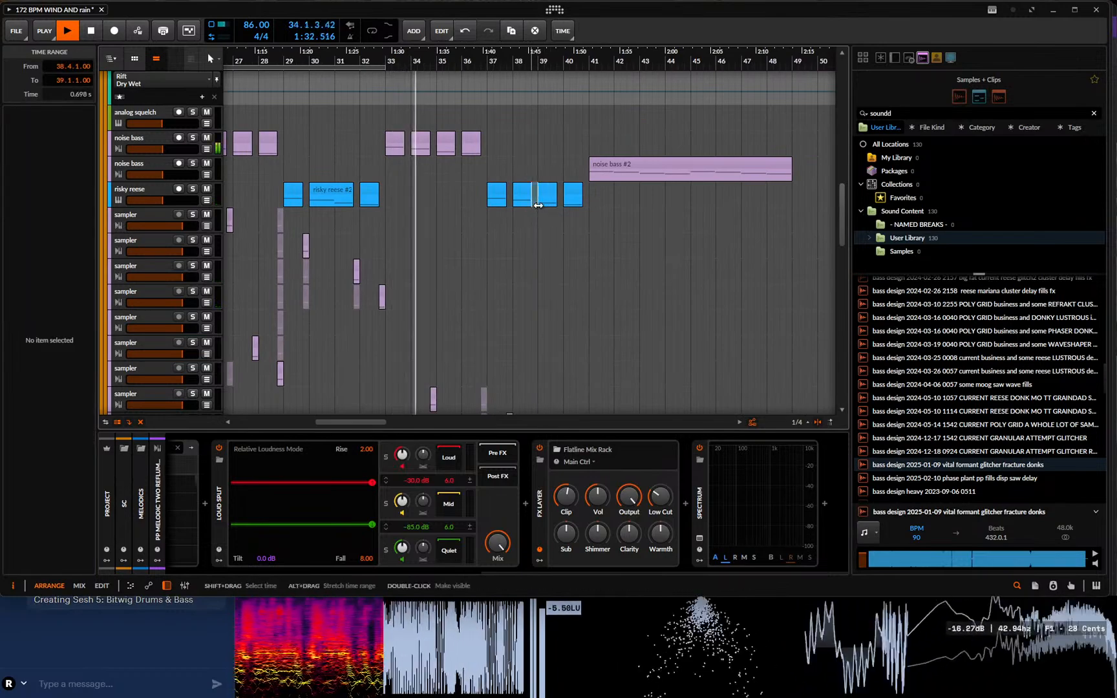
pyautogui.scroll(-4, 517, 294)
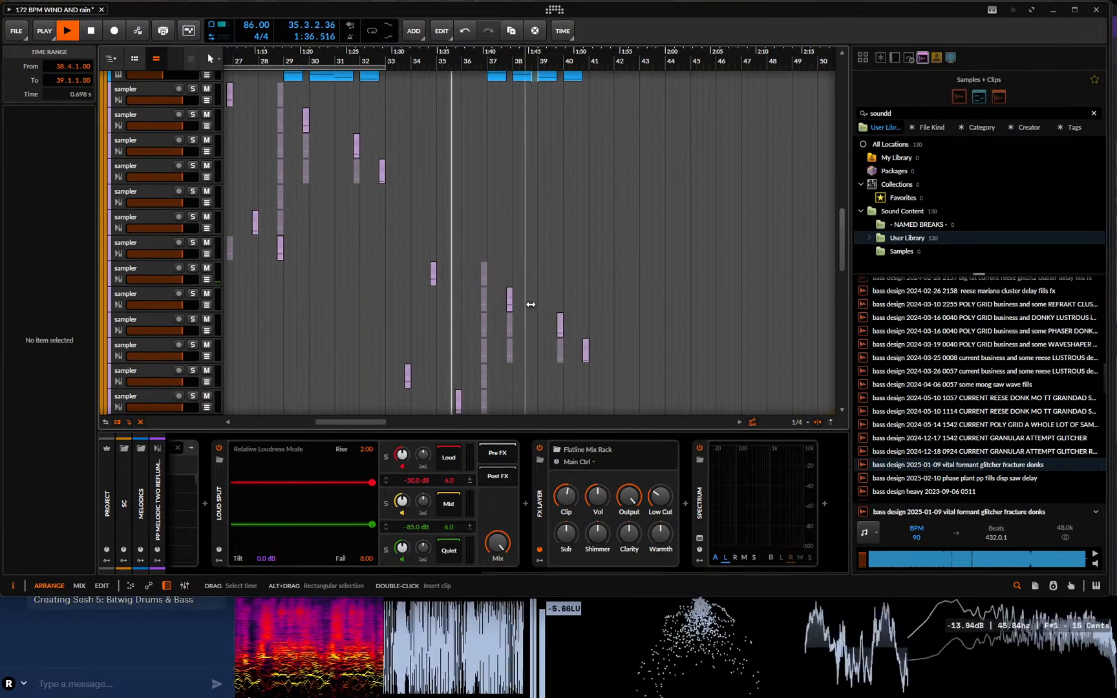
pyautogui.click(433, 271)
pyautogui.moveTo(434, 271); pyautogui.dragTo(534, 275)
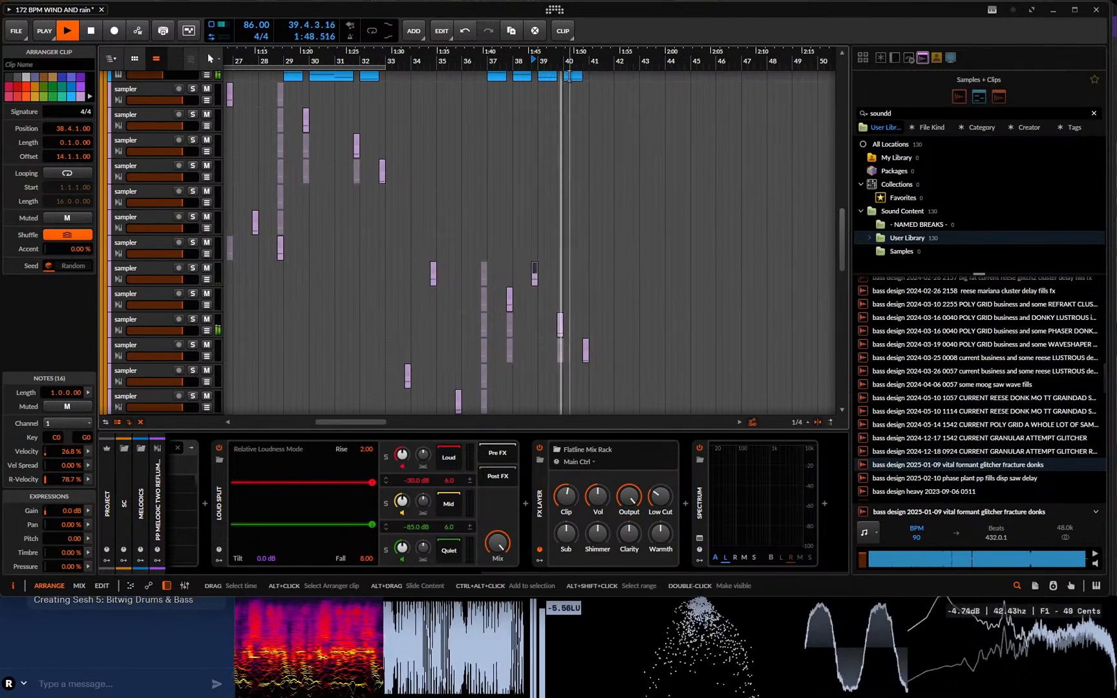
# - Repeat the Tops 1 clips from bars 37 to 41 twice to fill the track up to bar 49
pyautogui.moveTo(573, 62); pyautogui.dragTo(573, 56)
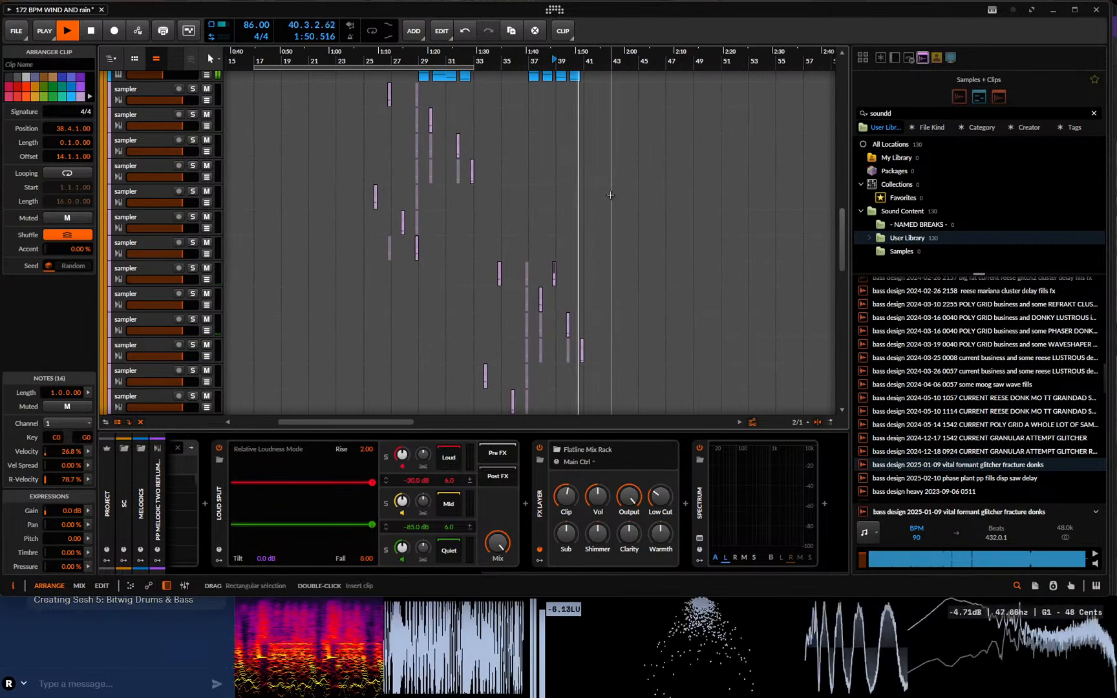
pyautogui.scroll(-6, 610, 195)
pyautogui.scroll(6, 611, 194)
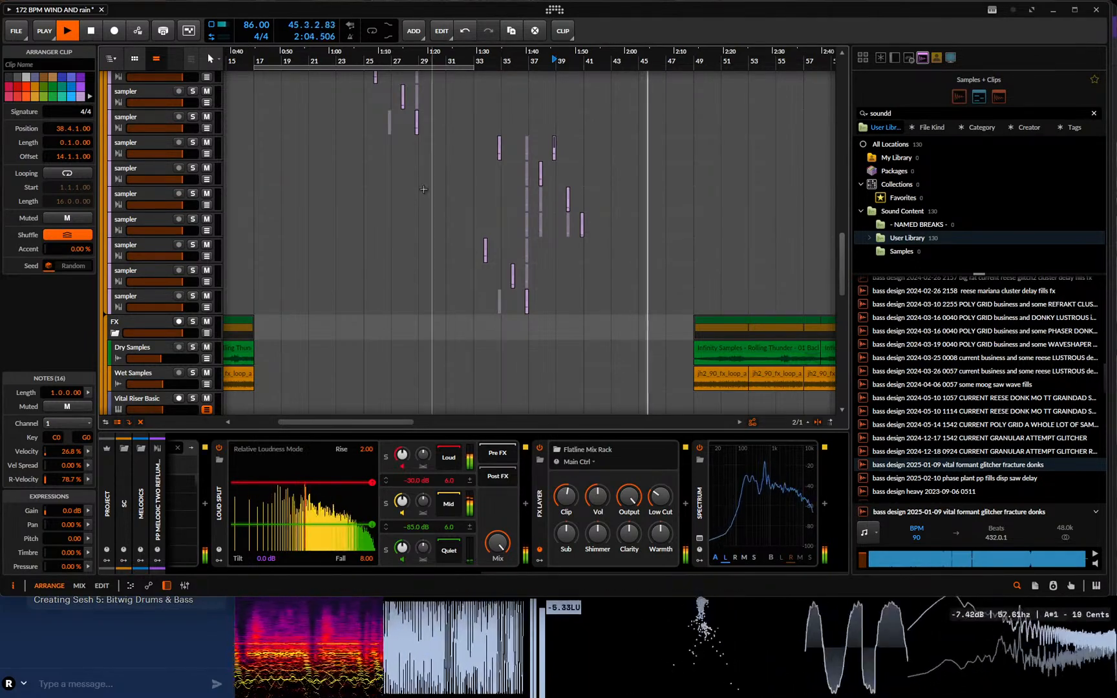
pyautogui.scroll(3, 649, 348)
pyautogui.scroll(10, 650, 348)
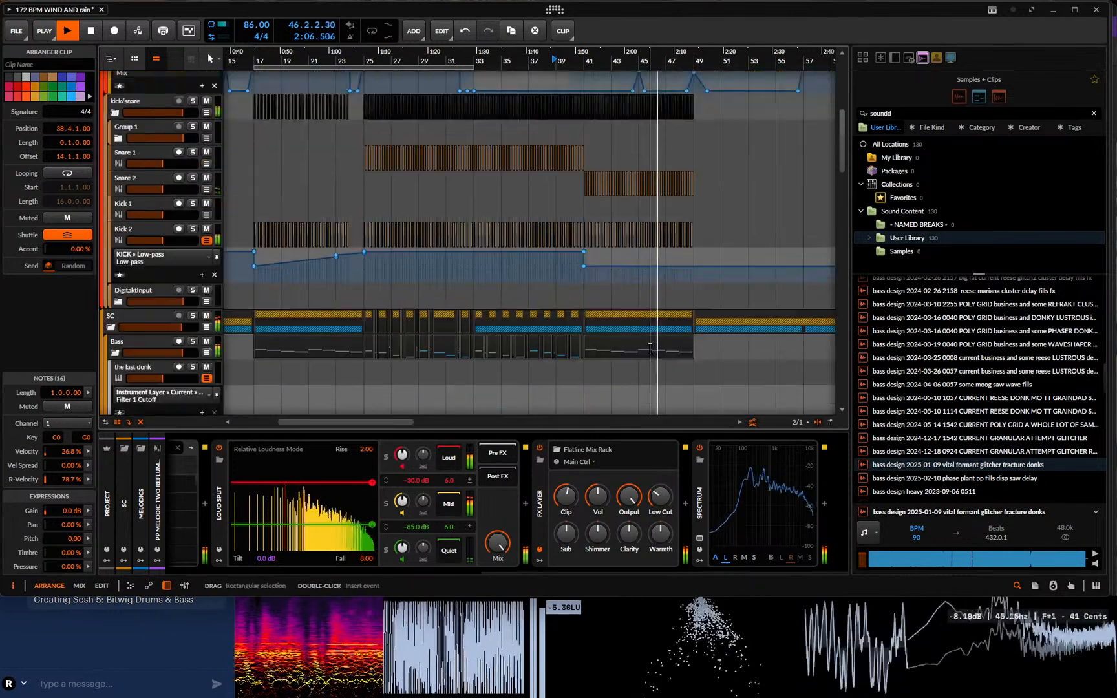
pyautogui.moveTo(528, 228); pyautogui.dragTo(580, 192)
pyautogui.hotkey('ctrl', 'd')
pyautogui.hotkey('ctrl', 'd')
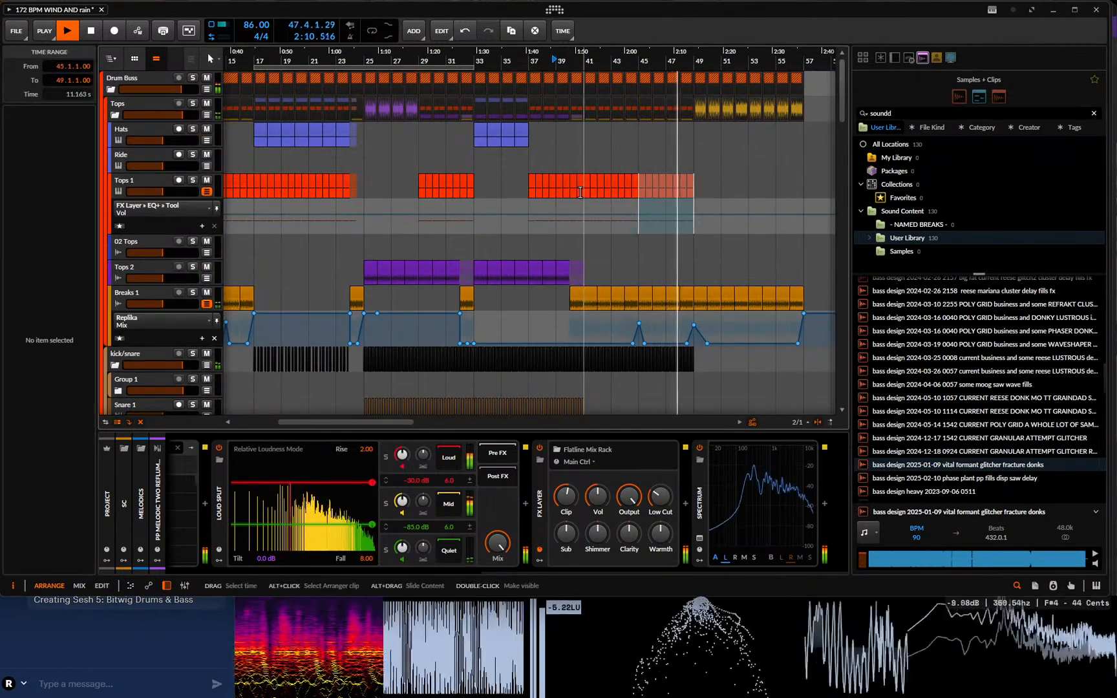
pyautogui.moveTo(583, 185); pyautogui.dragTo(695, 188)
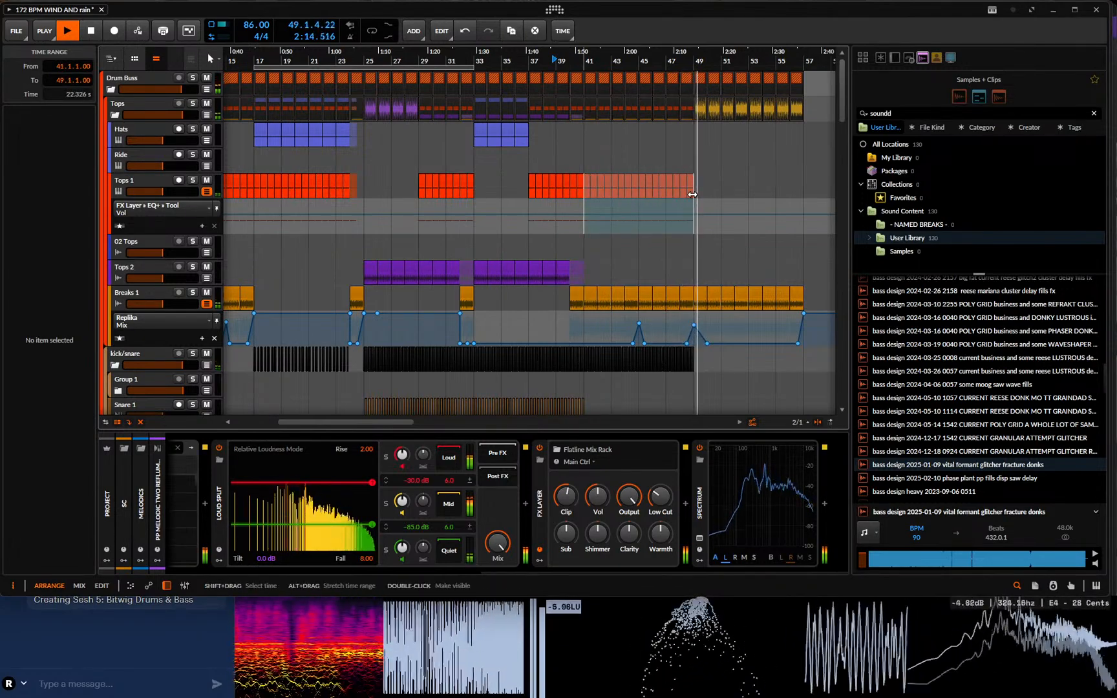
# - Examine the drum, FX and PP MELODIC tracks around bars 41 to 65 while the outro plays
pyautogui.scroll(-15, 664, 223)
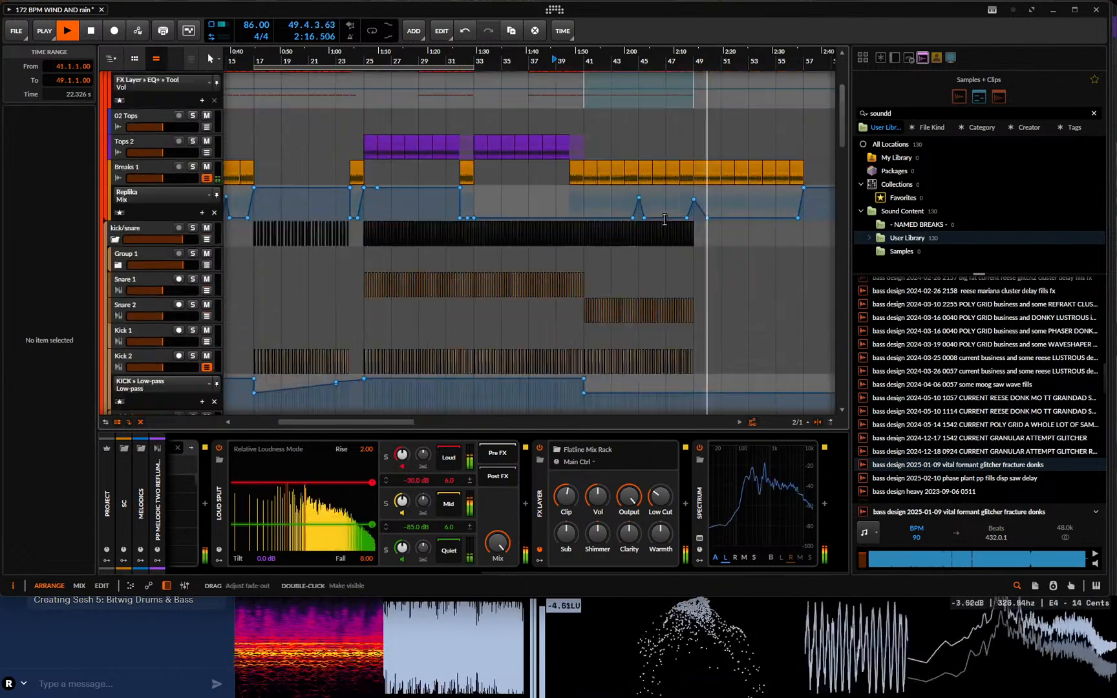
pyautogui.scroll(-15, 664, 220)
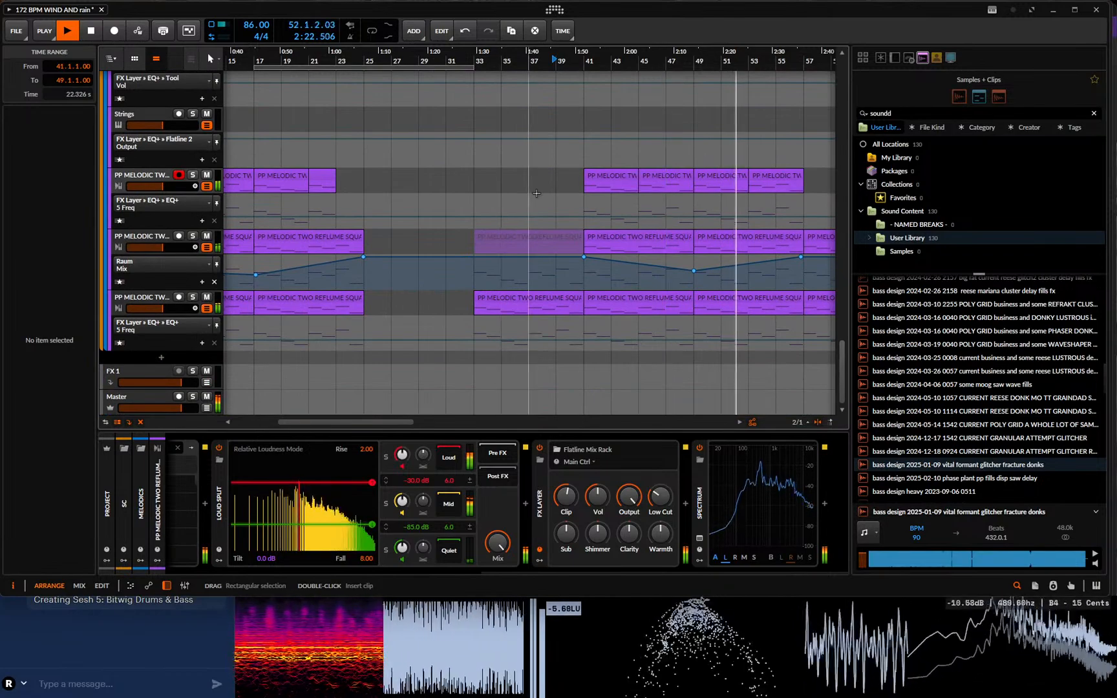
pyautogui.moveTo(653, 61); pyautogui.dragTo(507, 62)
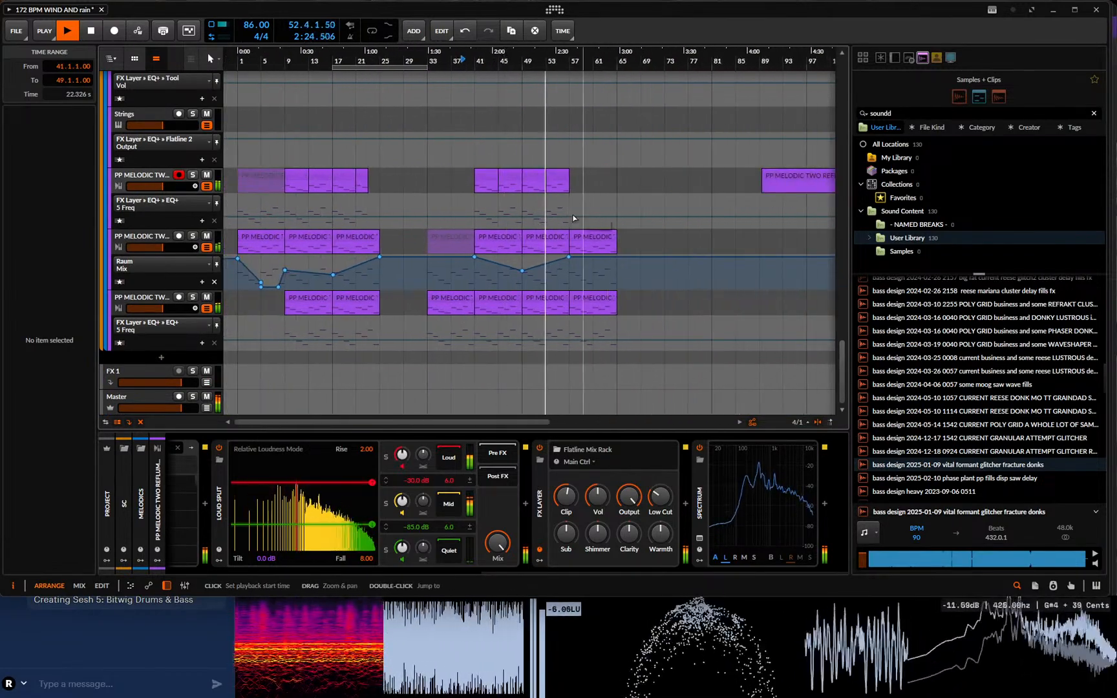
pyautogui.scroll(4, 487, 130)
pyautogui.scroll(10, 487, 130)
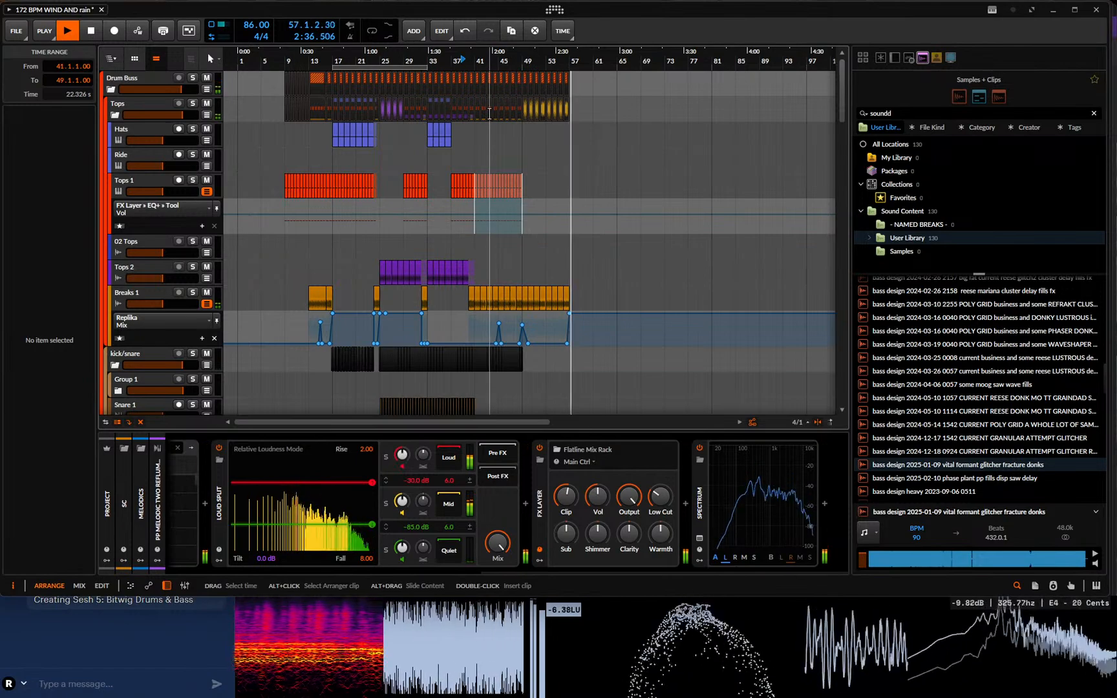
pyautogui.scroll(-10, 608, 225)
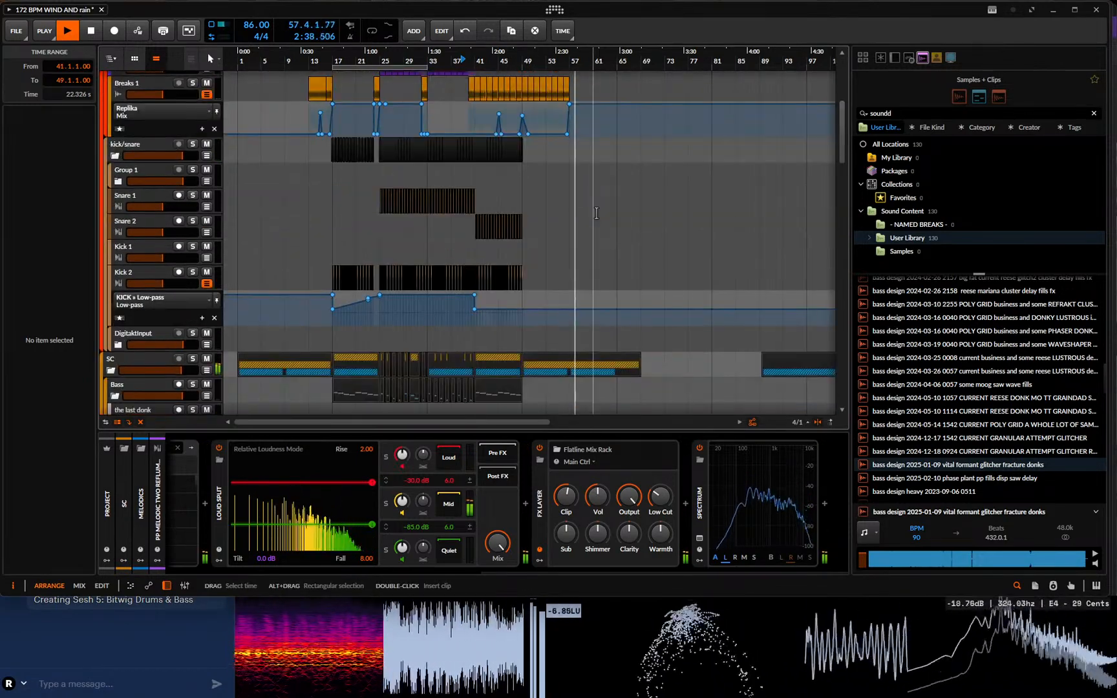
pyautogui.scroll(6, 596, 213)
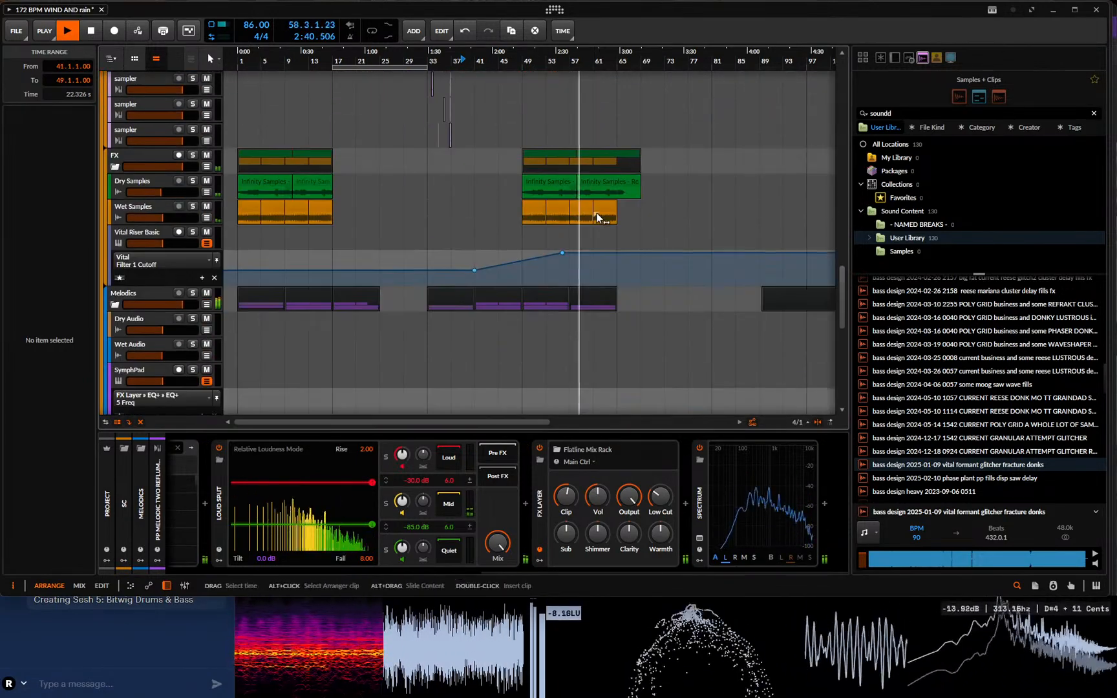
pyautogui.scroll(8, 596, 213)
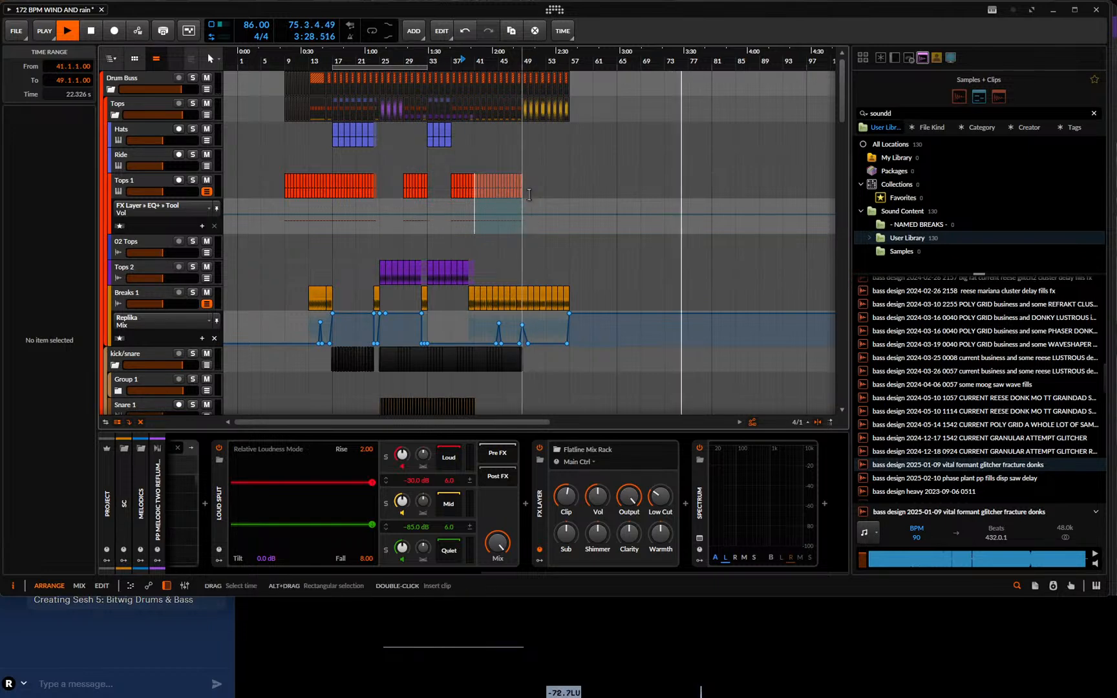
# - Stop playback and save the project, with the arranger cursor placed at bar 57 on Tops 1
pyautogui.click(529, 241)
pyautogui.click(90, 30)
pyautogui.click(23, 29)
pyautogui.click(45, 85)
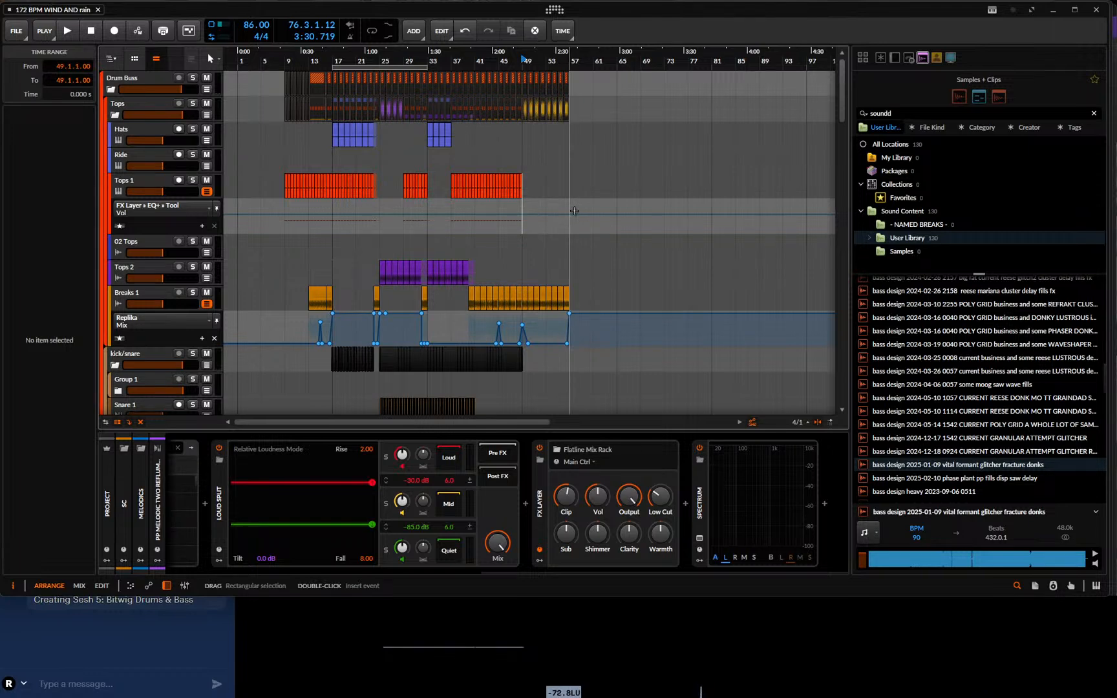
pyautogui.click(564, 192)
pyautogui.click(16, 31)
pyautogui.click(42, 86)
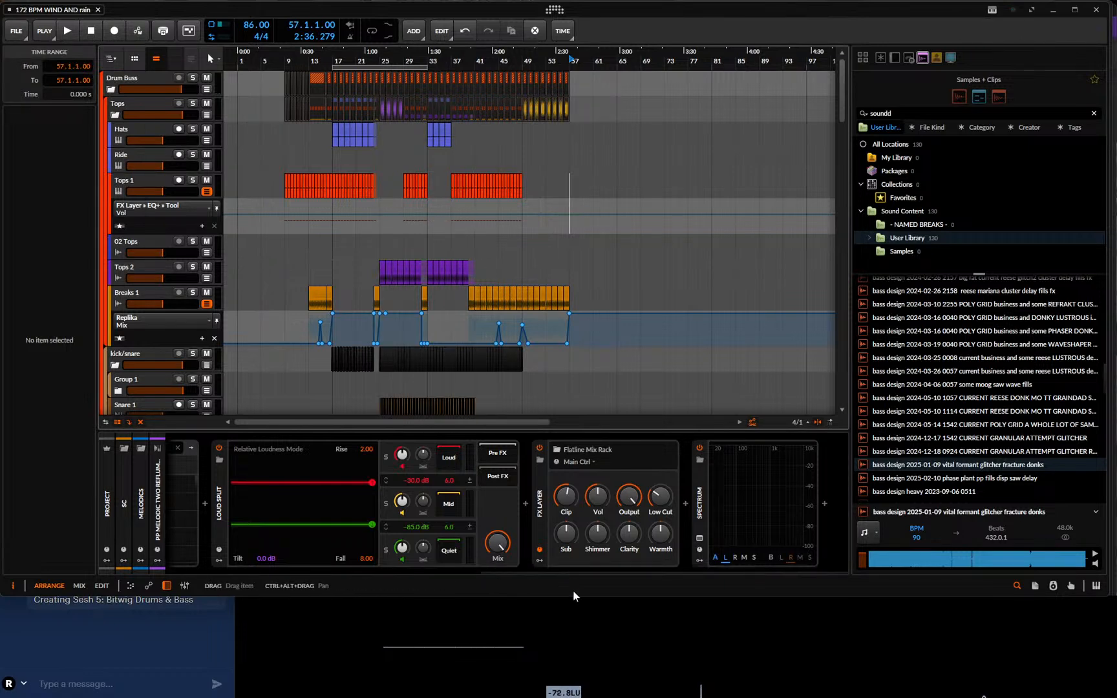
# - Look over the finished arrangement from the drum buss through the bass, sampler and FX tracks to the melody's Raum Mix automation
pyautogui.moveTo(576, 572); pyautogui.dragTo(319, 566)
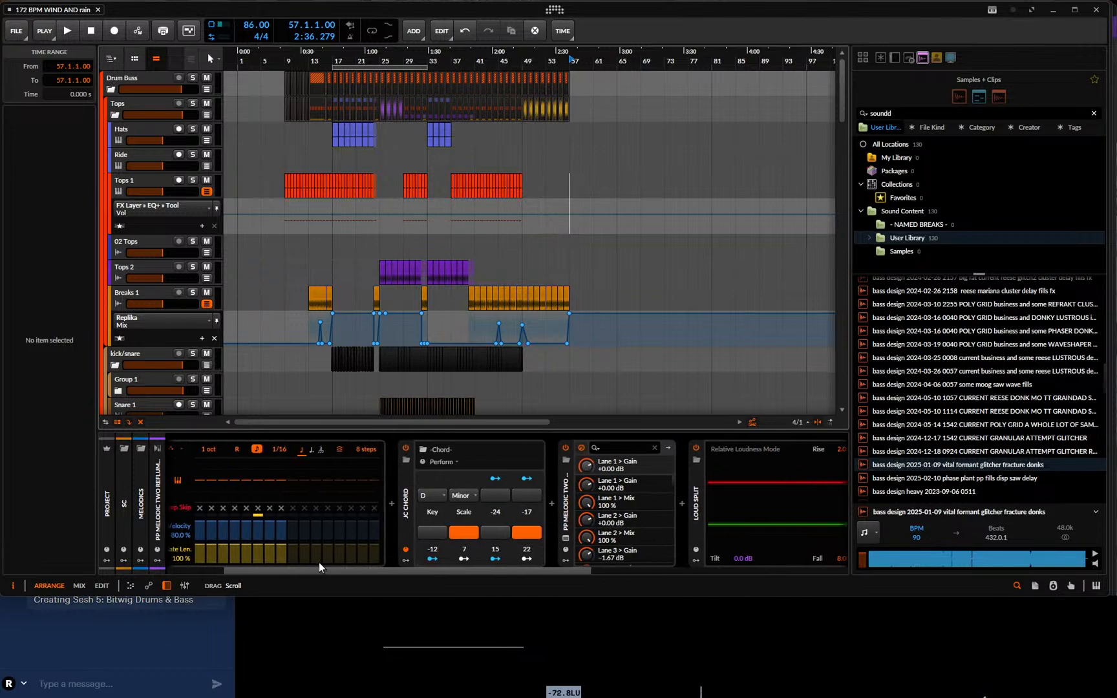
pyautogui.scroll(-10, 406, 262)
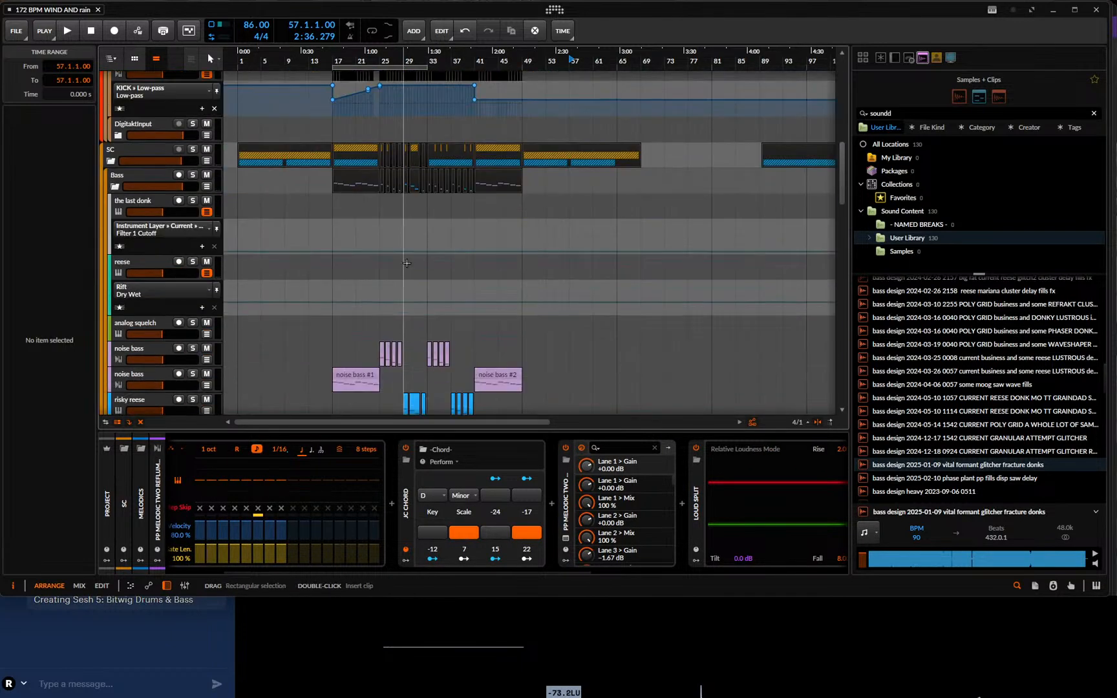
pyautogui.scroll(-15, 406, 262)
pyautogui.scroll(20, 493, 350)
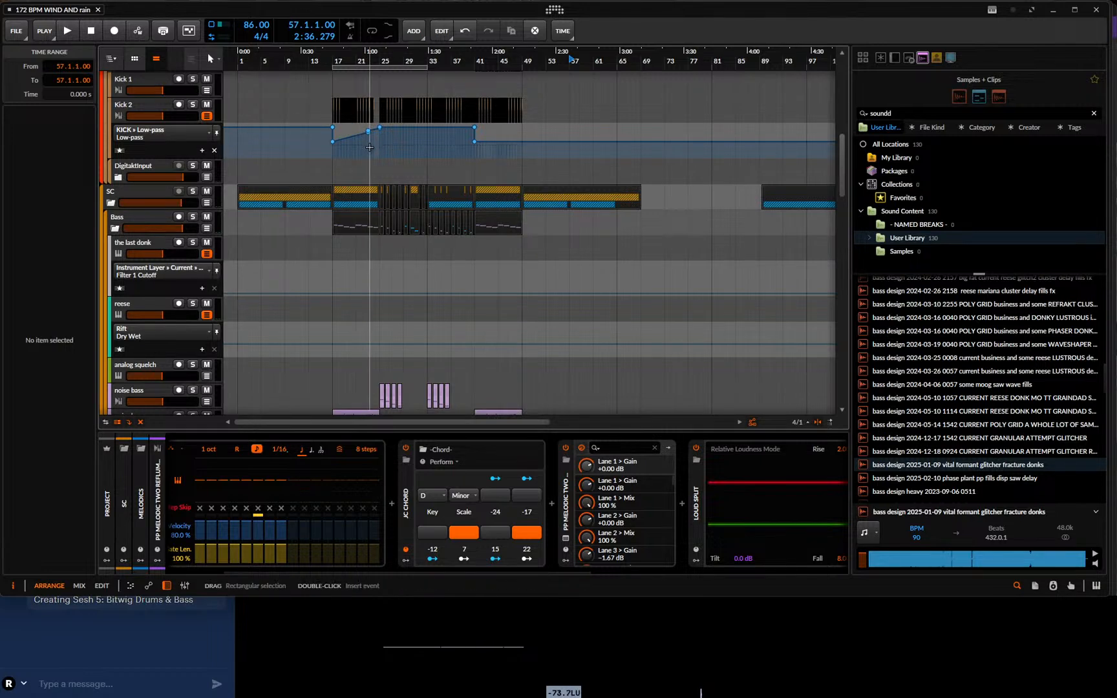
pyautogui.scroll(-10, 425, 302)
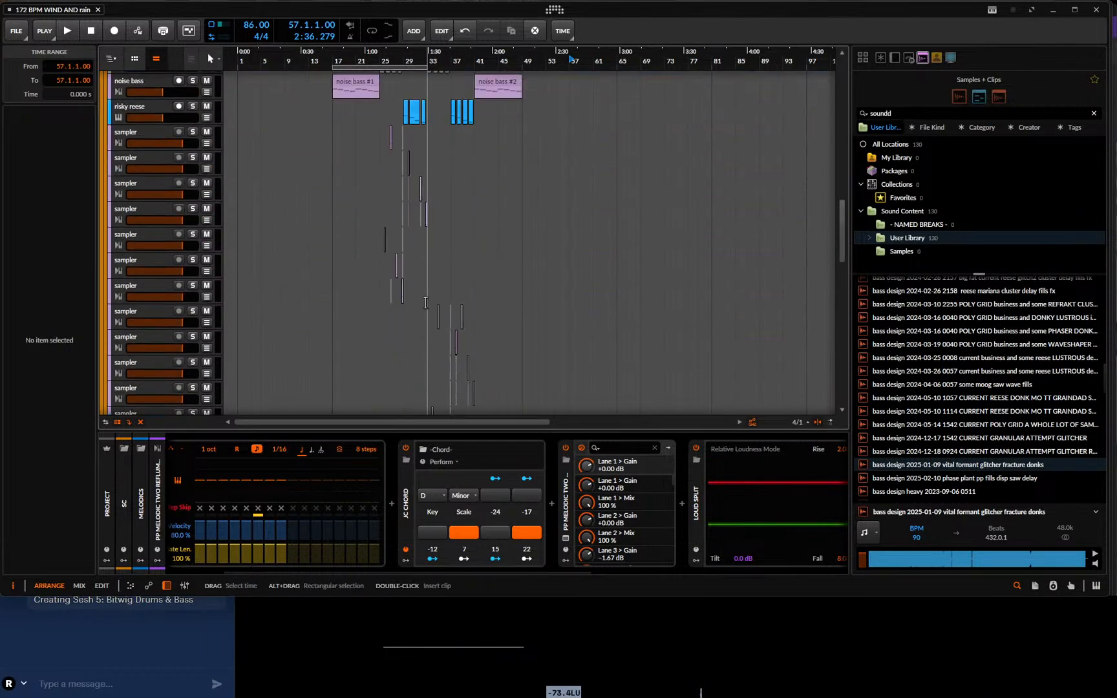
pyautogui.scroll(8, 425, 302)
pyautogui.scroll(-2, 425, 302)
pyautogui.scroll(1, 426, 303)
pyautogui.scroll(-8, 426, 302)
pyautogui.scroll(-10, 426, 303)
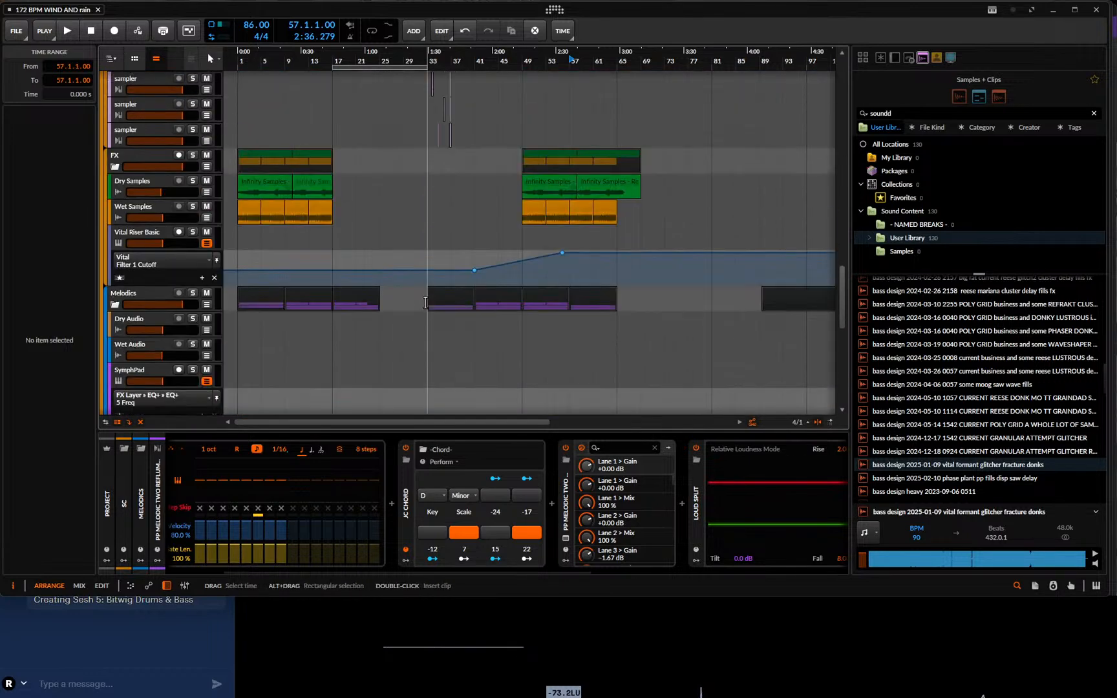
pyautogui.scroll(-10, 290, 276)
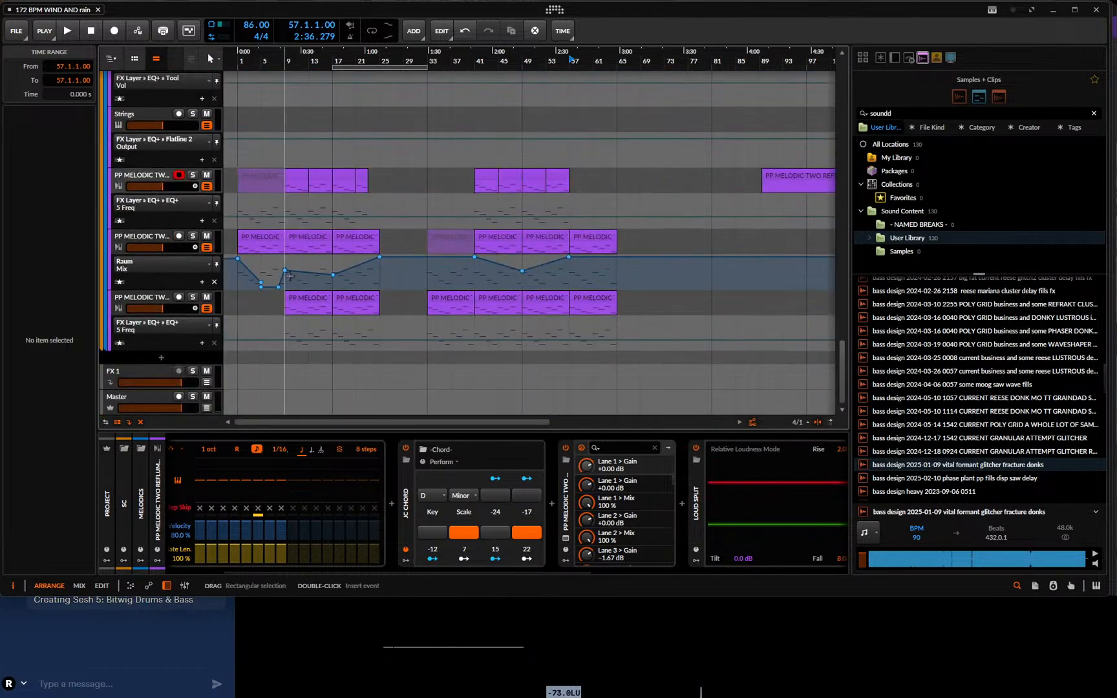
pyautogui.scroll(10, 290, 276)
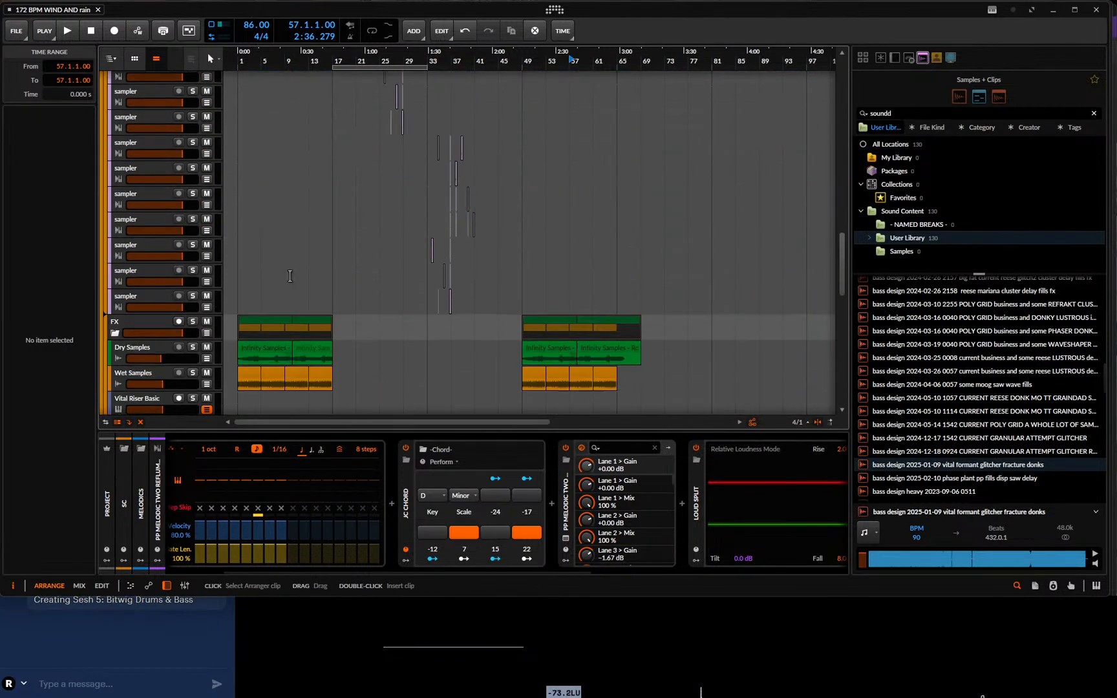
pyautogui.scroll(-10, 290, 276)
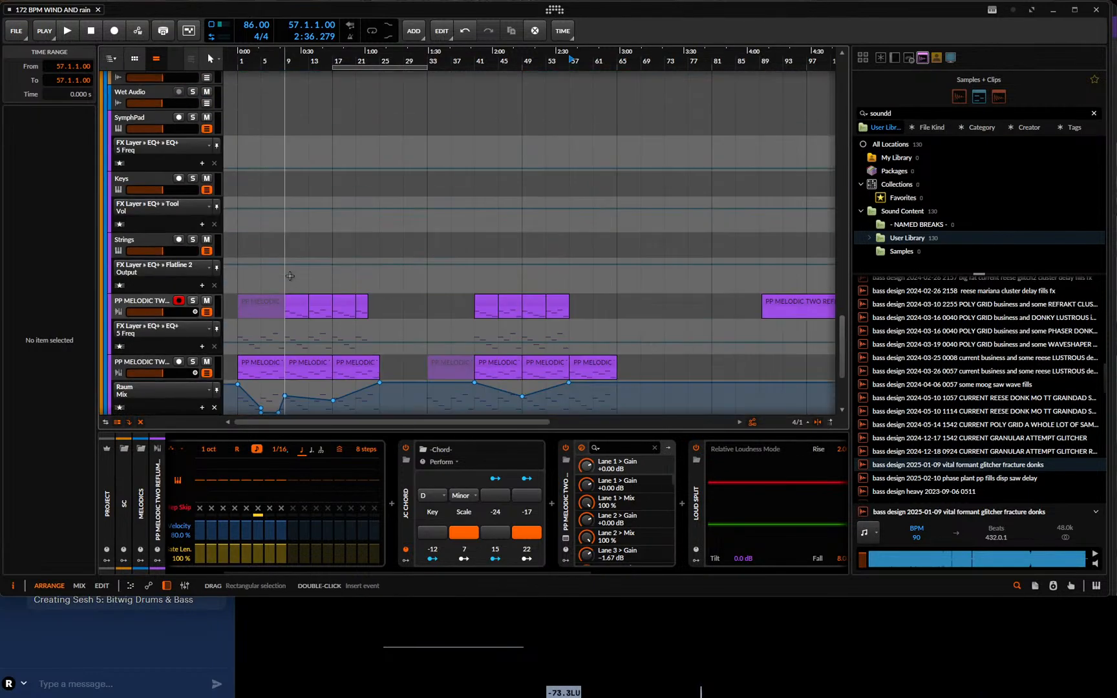
pyautogui.scroll(10, 289, 276)
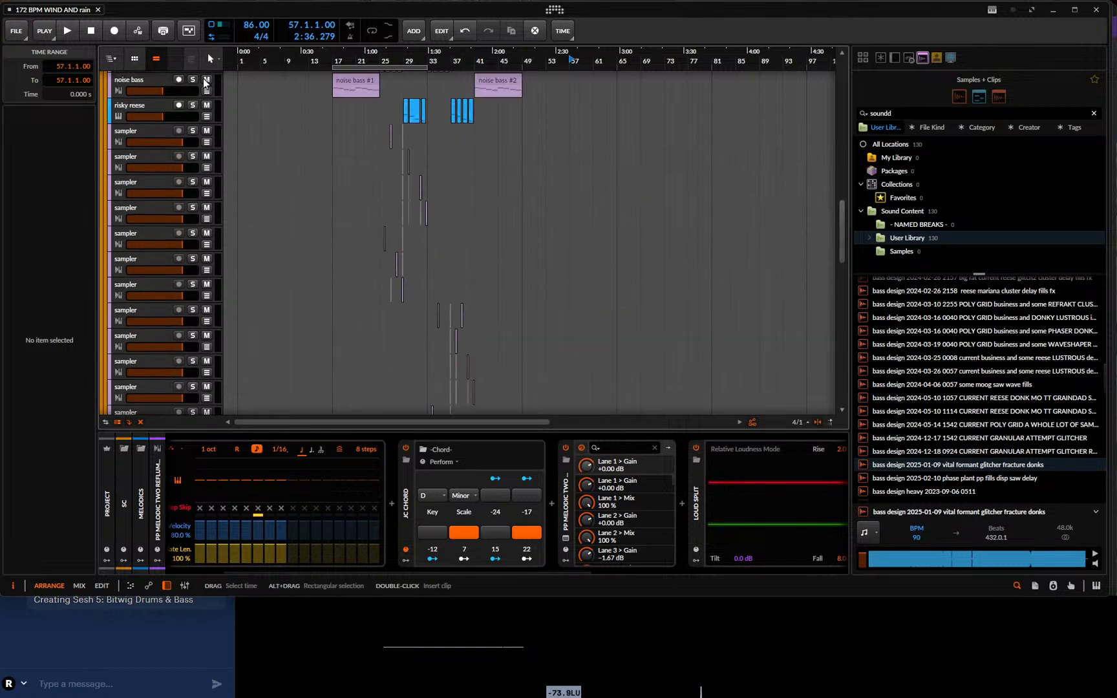
# - Switch to the OBS window
pyautogui.moveTo(705, 696)
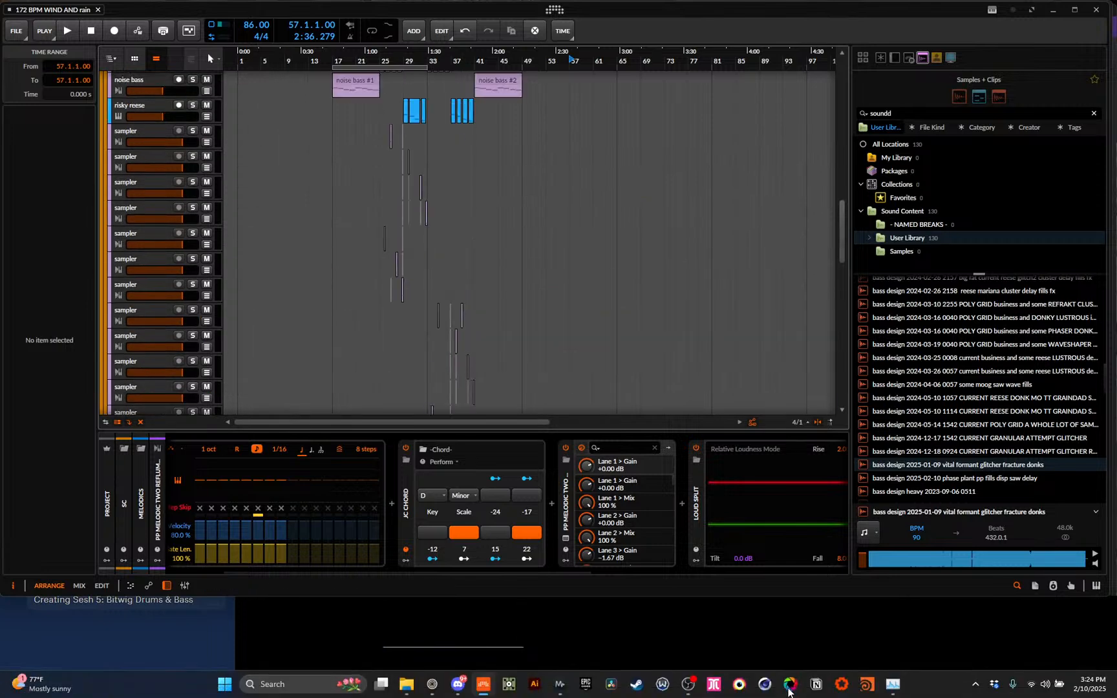
pyautogui.click(688, 617)
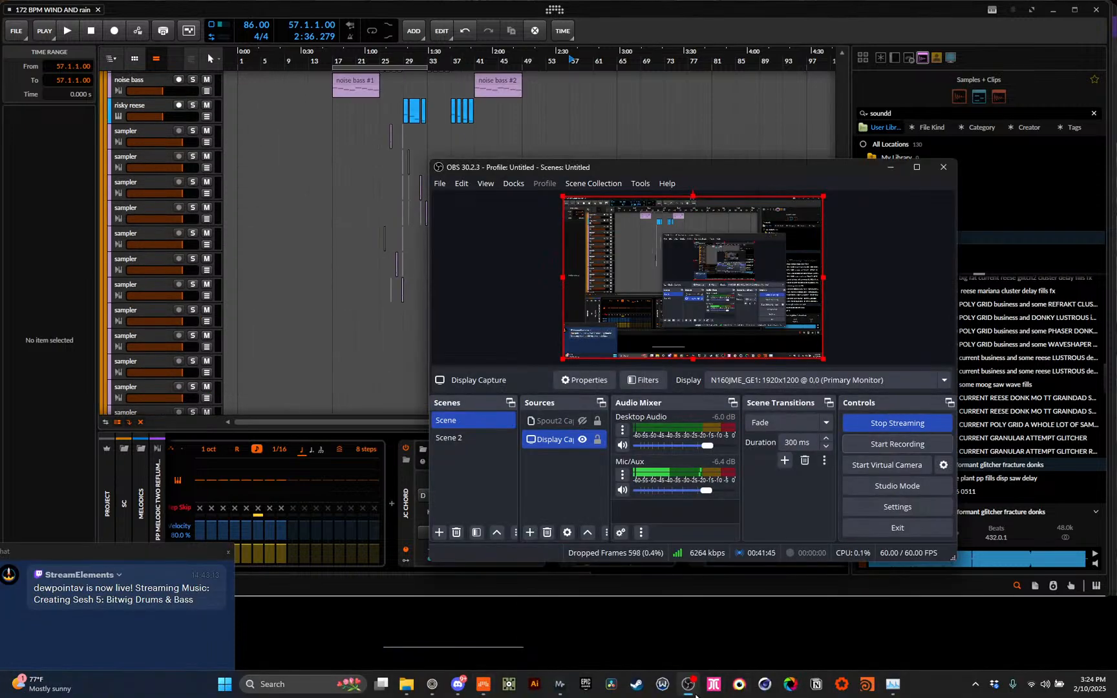